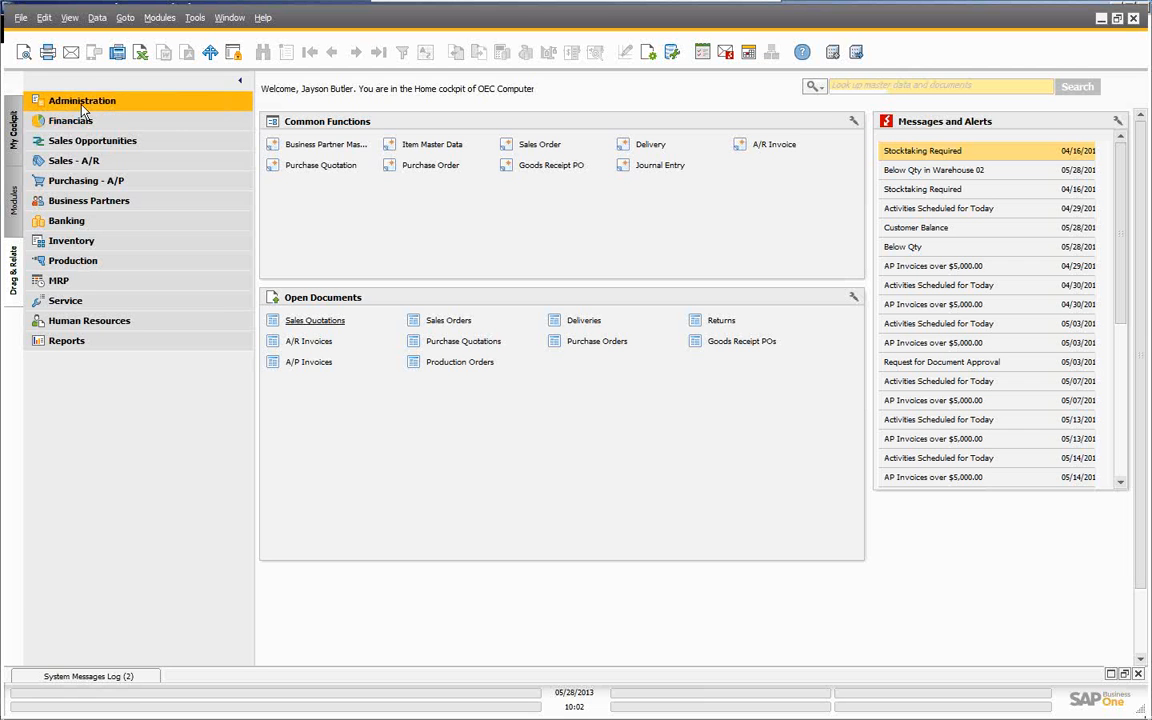
- Open the Warehouses - Setup form from Administration > Setup > Inventory in the Modules tree
left_click(83, 102)
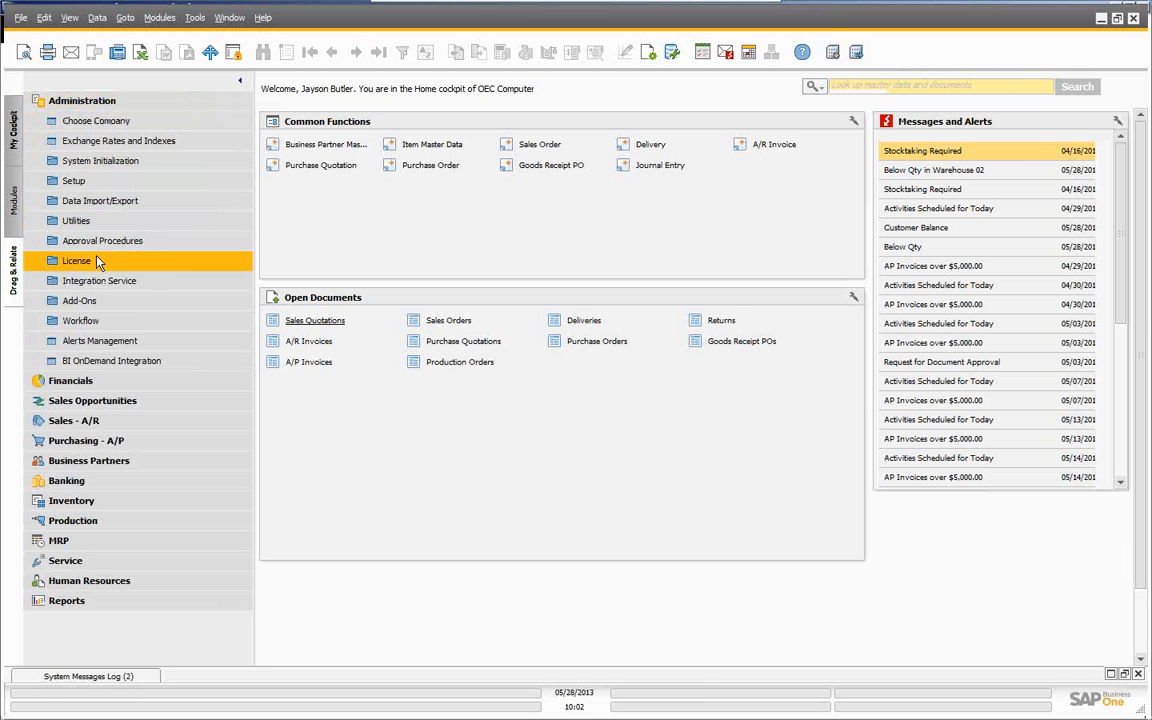
left_click(65, 184)
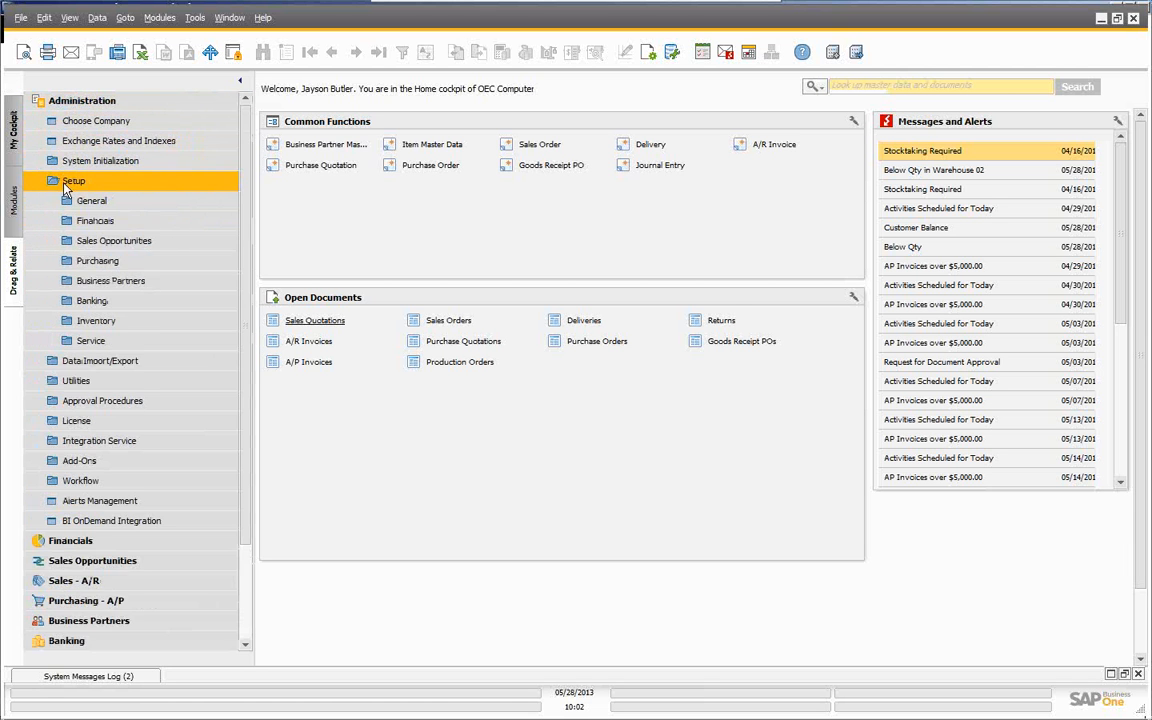
left_click(84, 324)
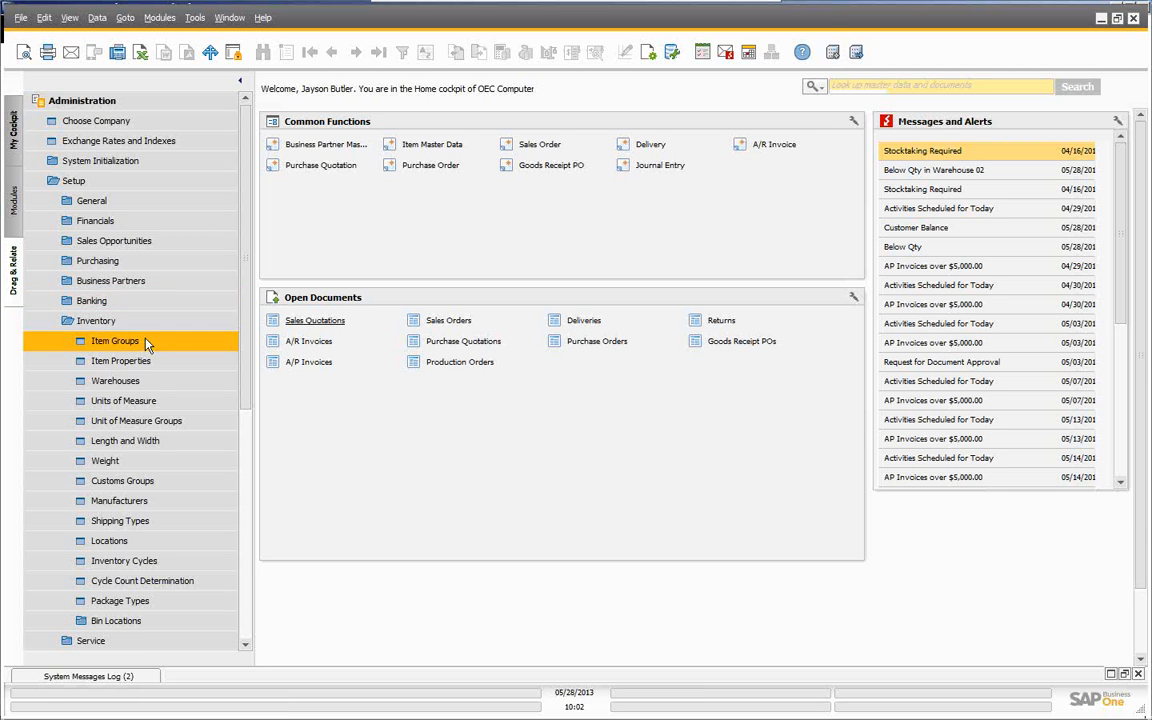
left_click(108, 381)
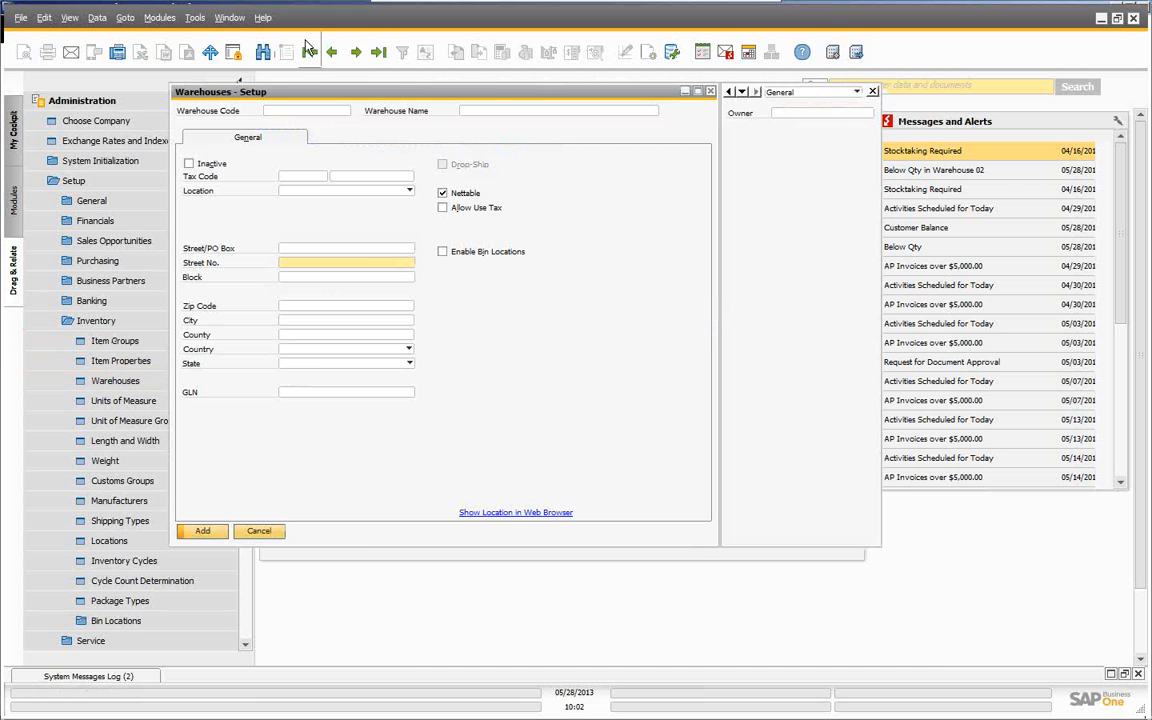
- Browse back to warehouse 01 General Warehouse and show its Bin Locations settings (51 bins)
left_click(306, 49)
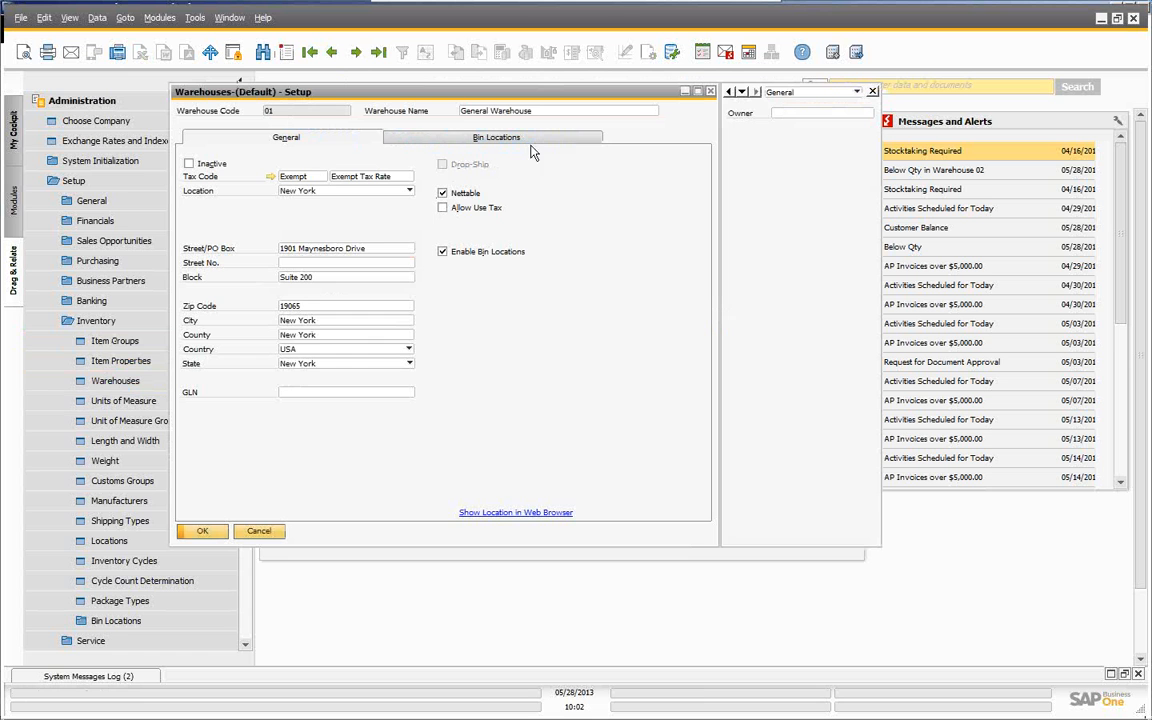
left_click(357, 53)
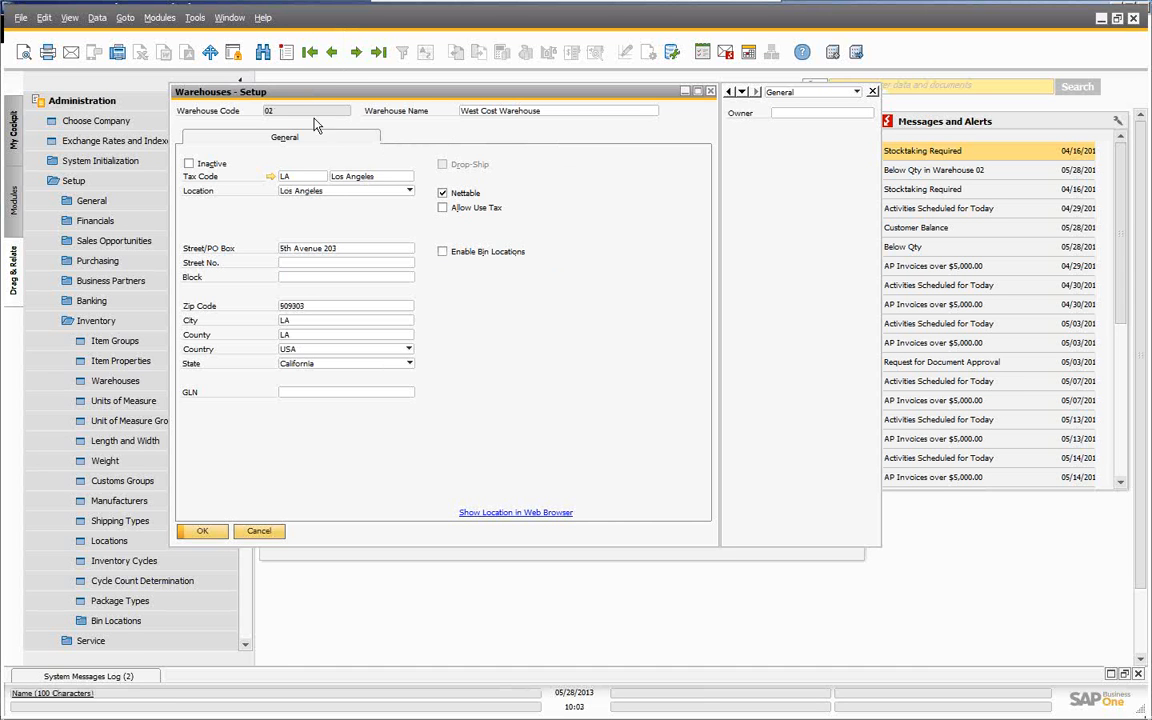
left_click(310, 52)
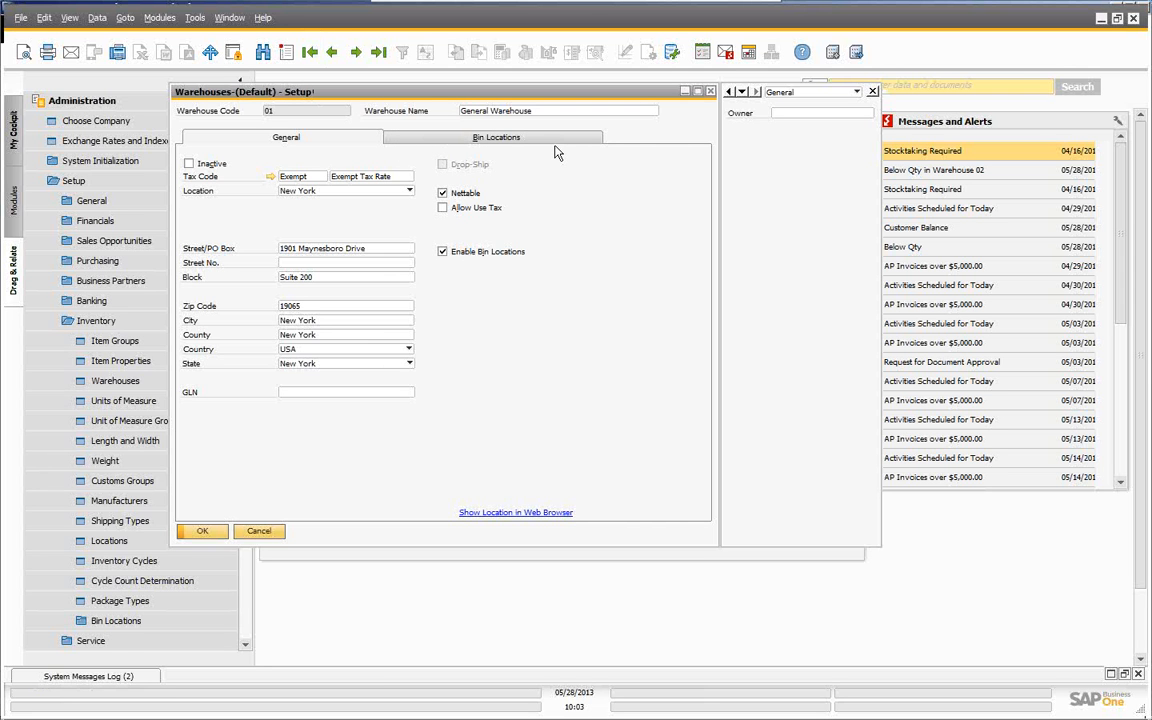
left_click(447, 140)
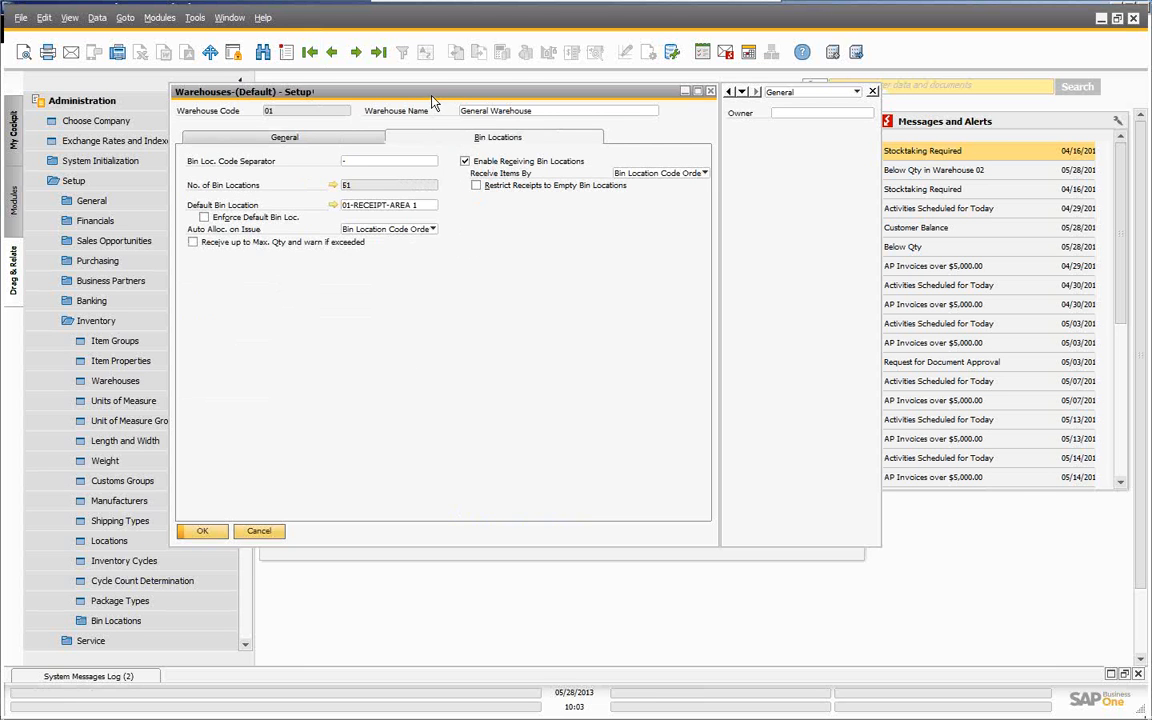
left_click_drag(431, 95, 552, 114)
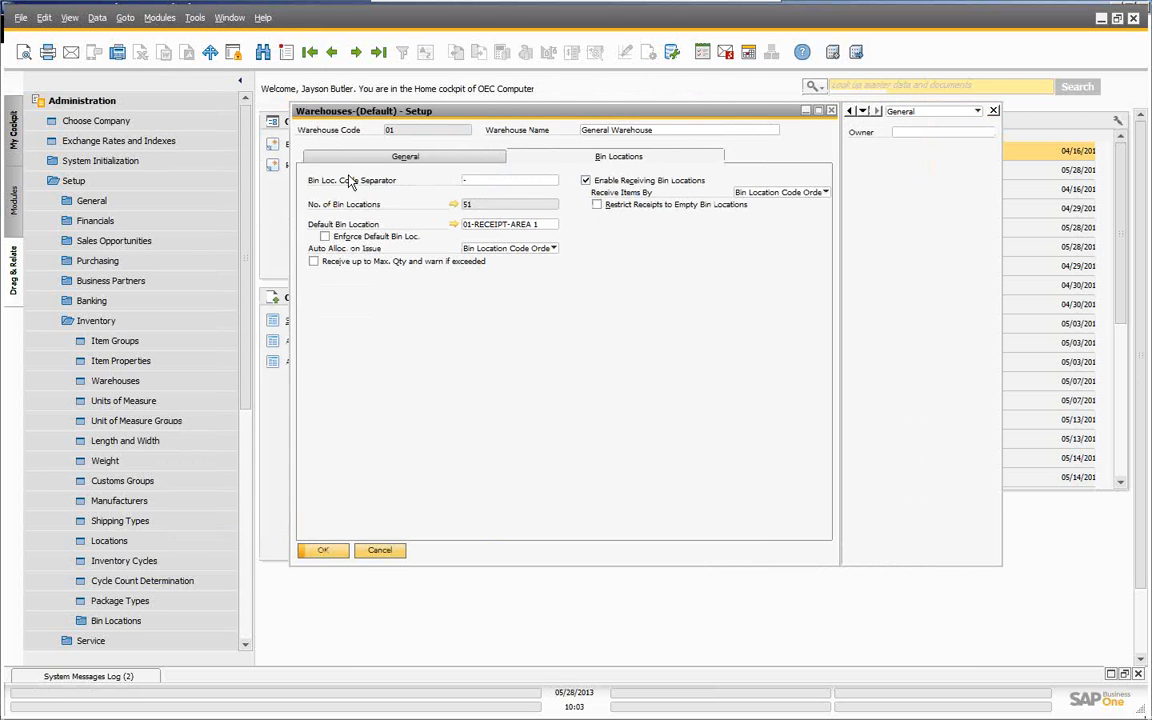
left_click(465, 184)
left_click(454, 222)
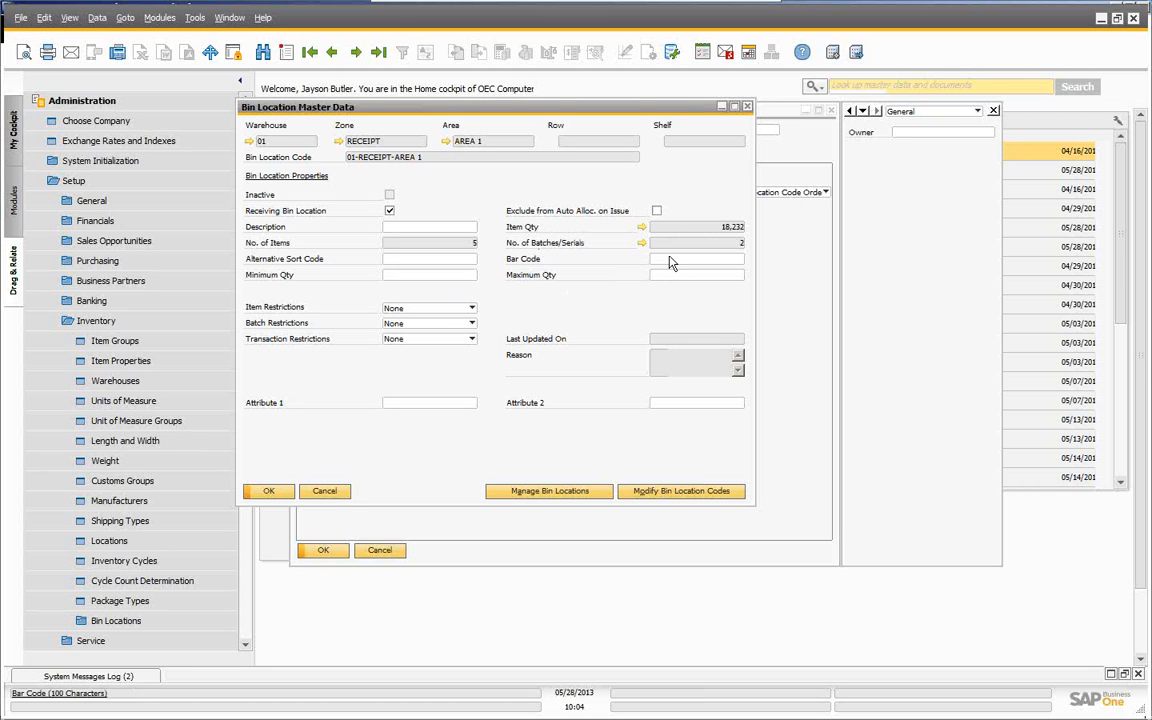
- Open the Bin Location Content List for 01-RECEIPT-AREA 1, showing five items totalling 18,232
left_click(642, 241)
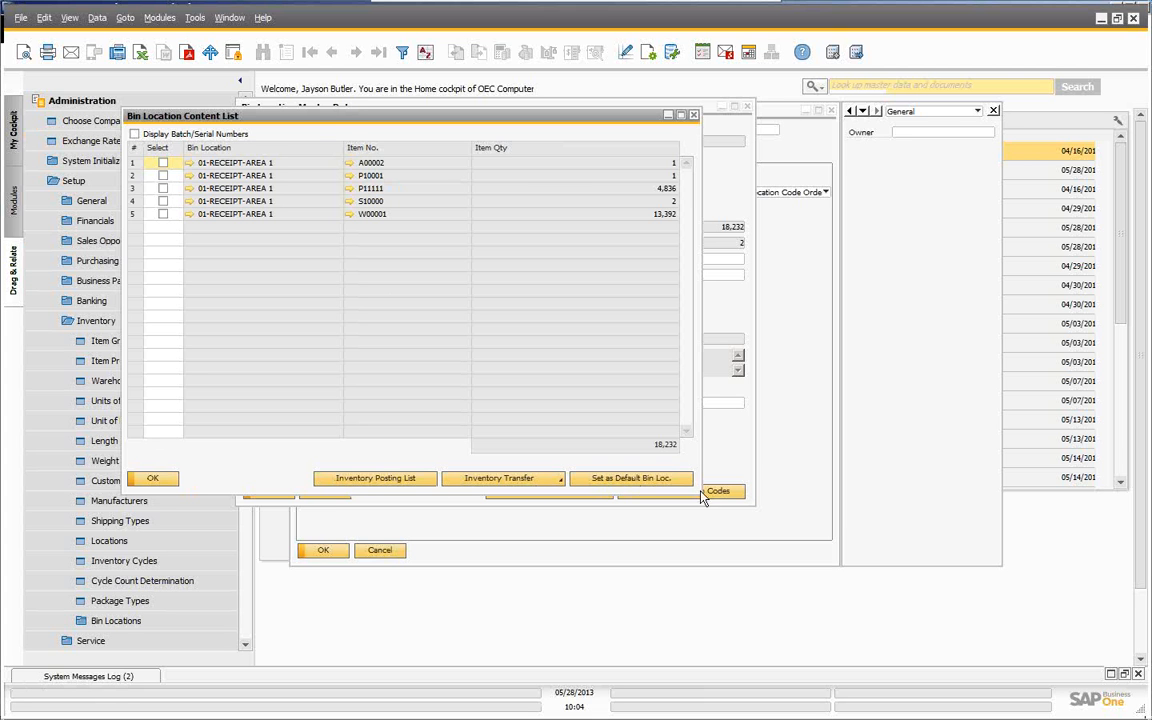
- Show the Inventory Posting List for the first serial number of item S10000 in this bin
left_click(152, 478)
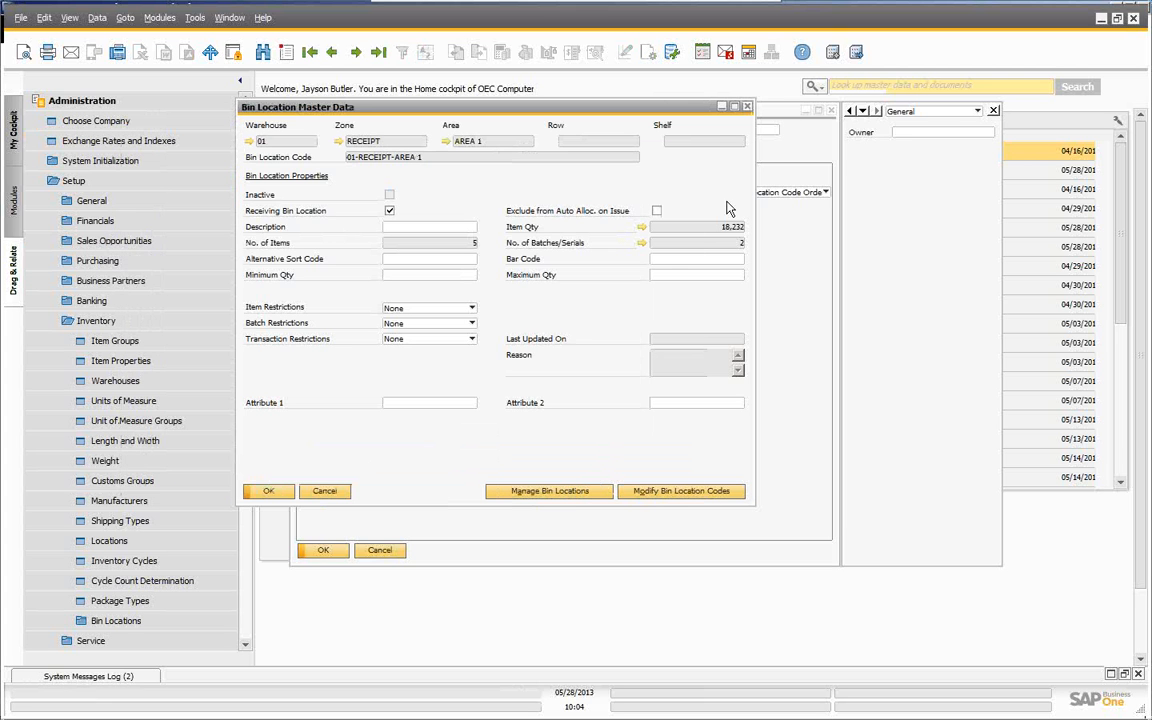
left_click(639, 242)
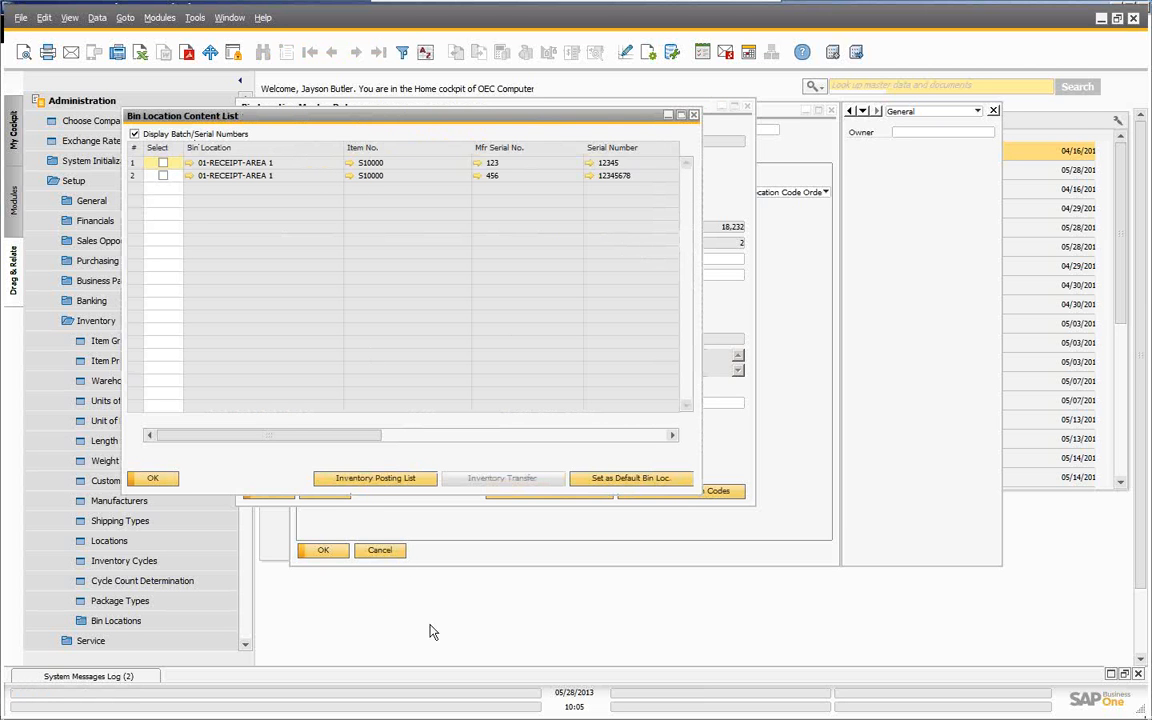
left_click(162, 164)
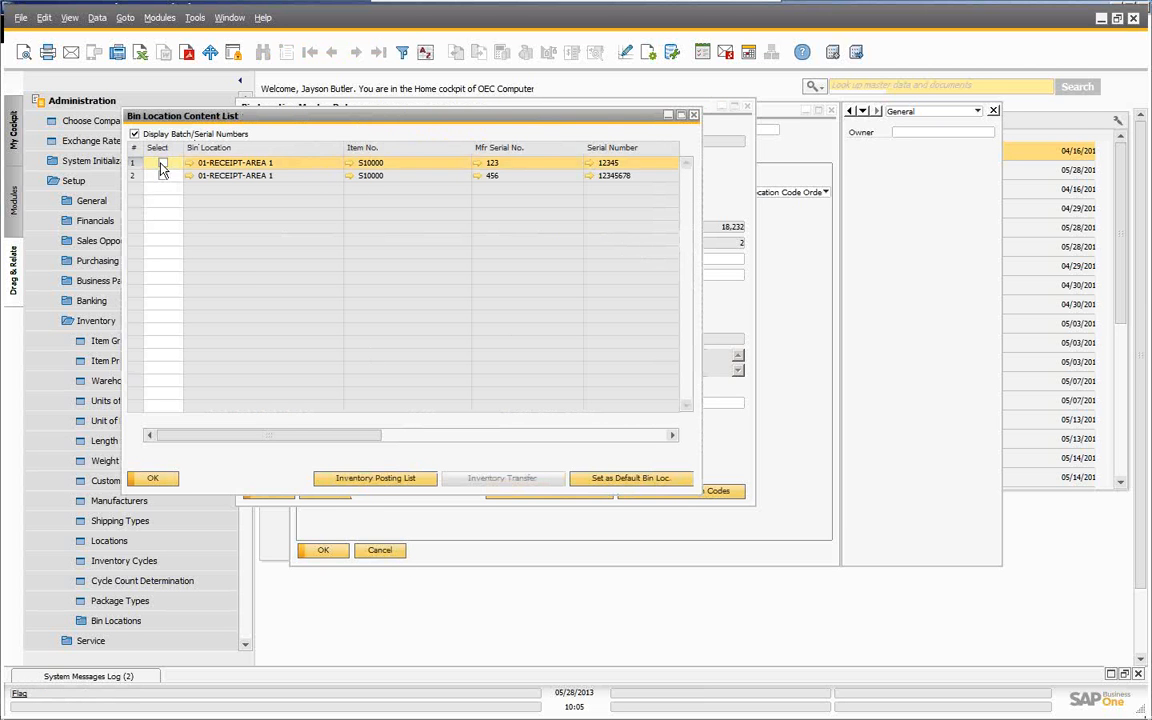
left_click(378, 479)
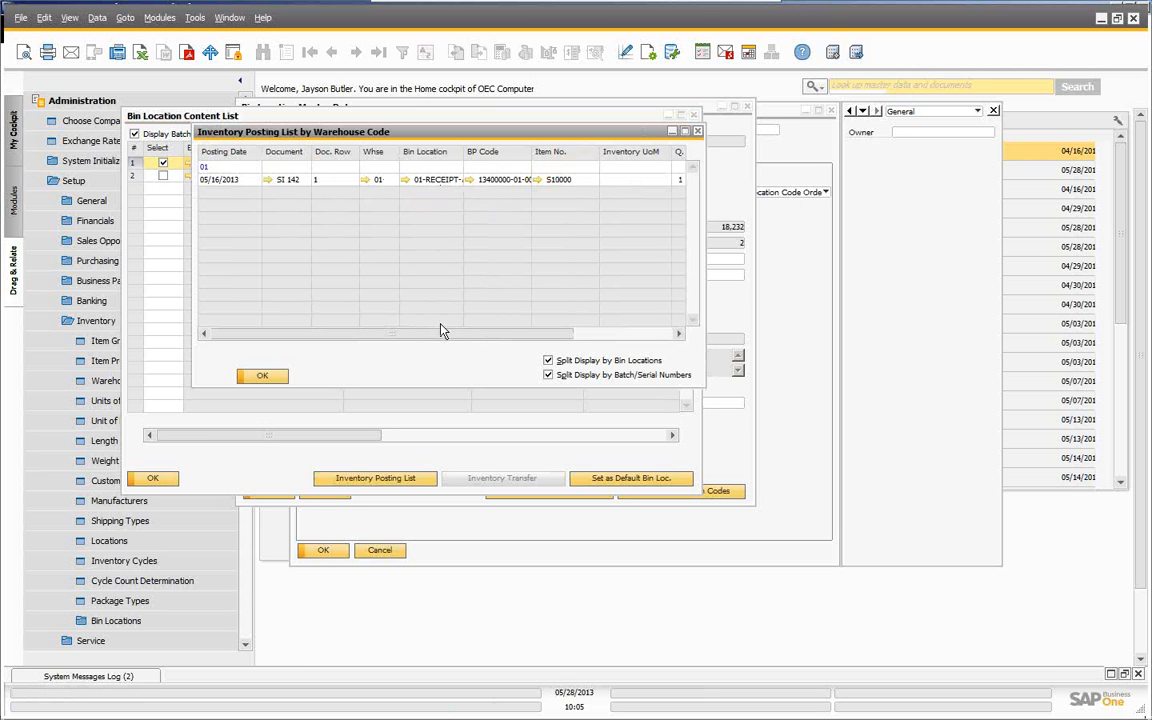
- Close the posting list and bin content list to return to the 01-RECEIPT-AREA 1 bin record
left_click_drag(444, 335, 376, 318)
left_click(264, 376)
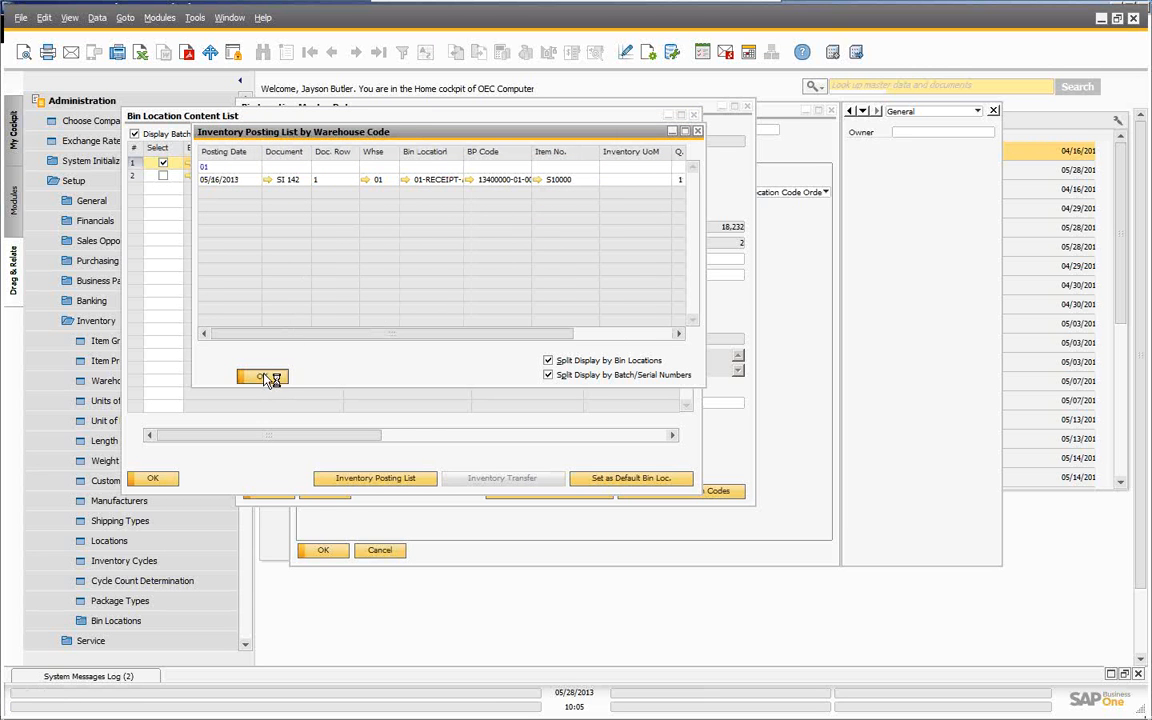
left_click(140, 478)
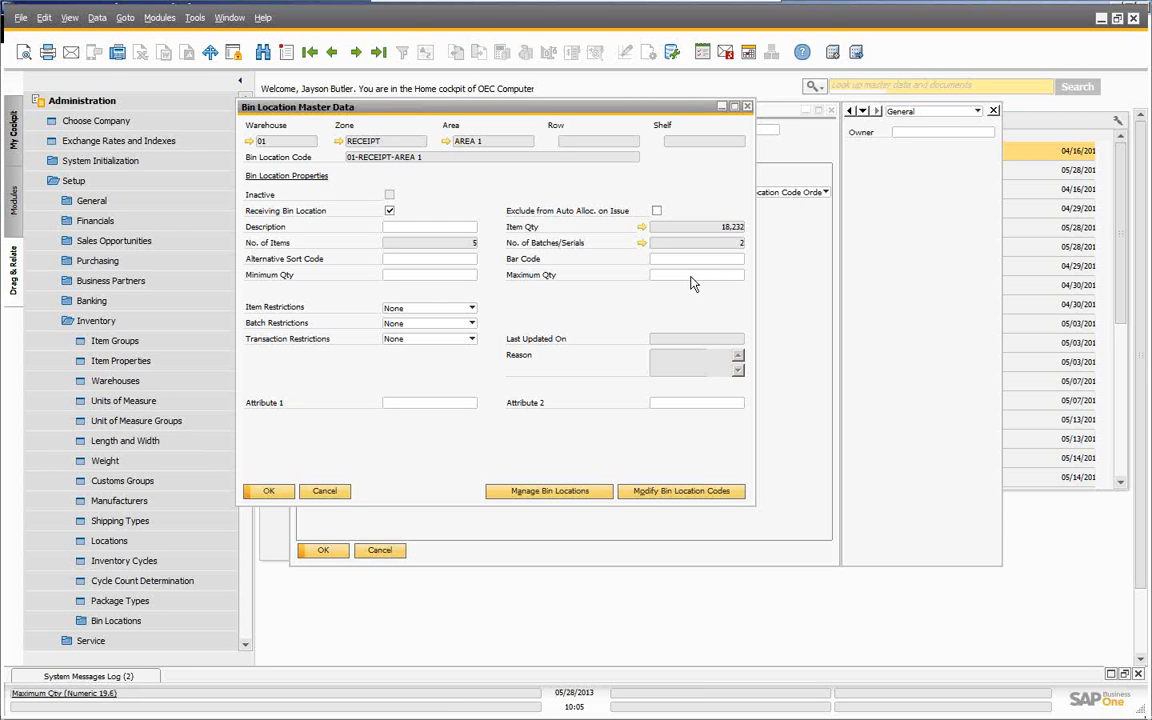
left_click(472, 309)
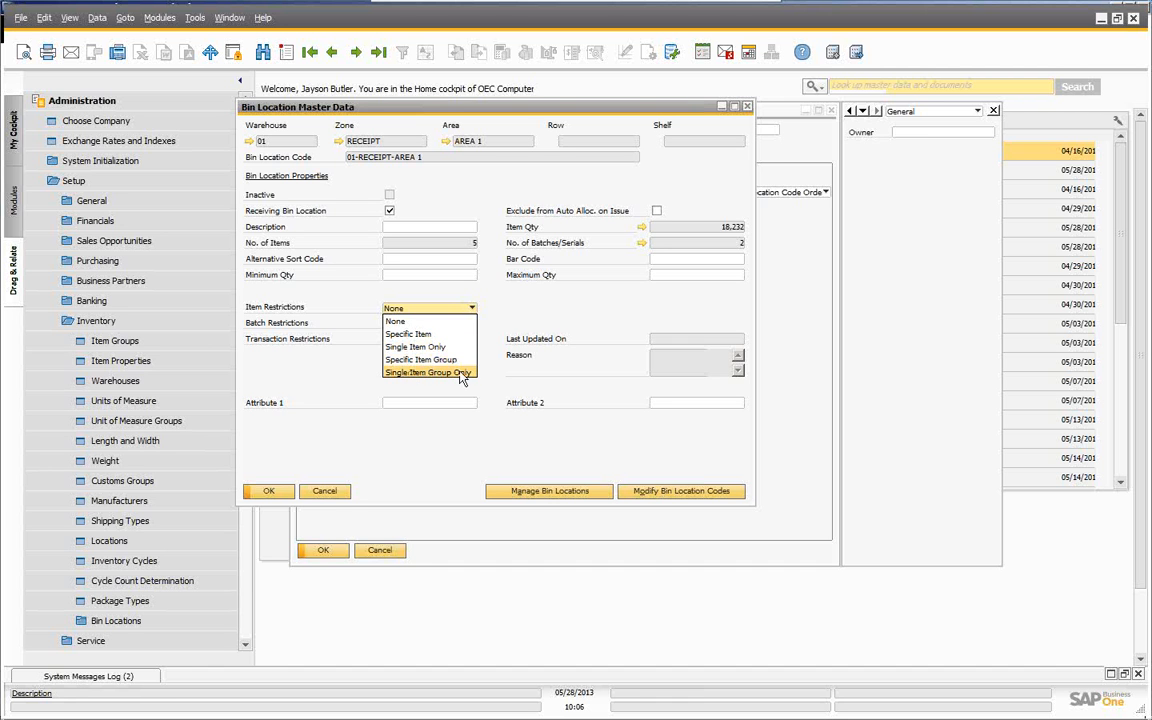
left_click(525, 297)
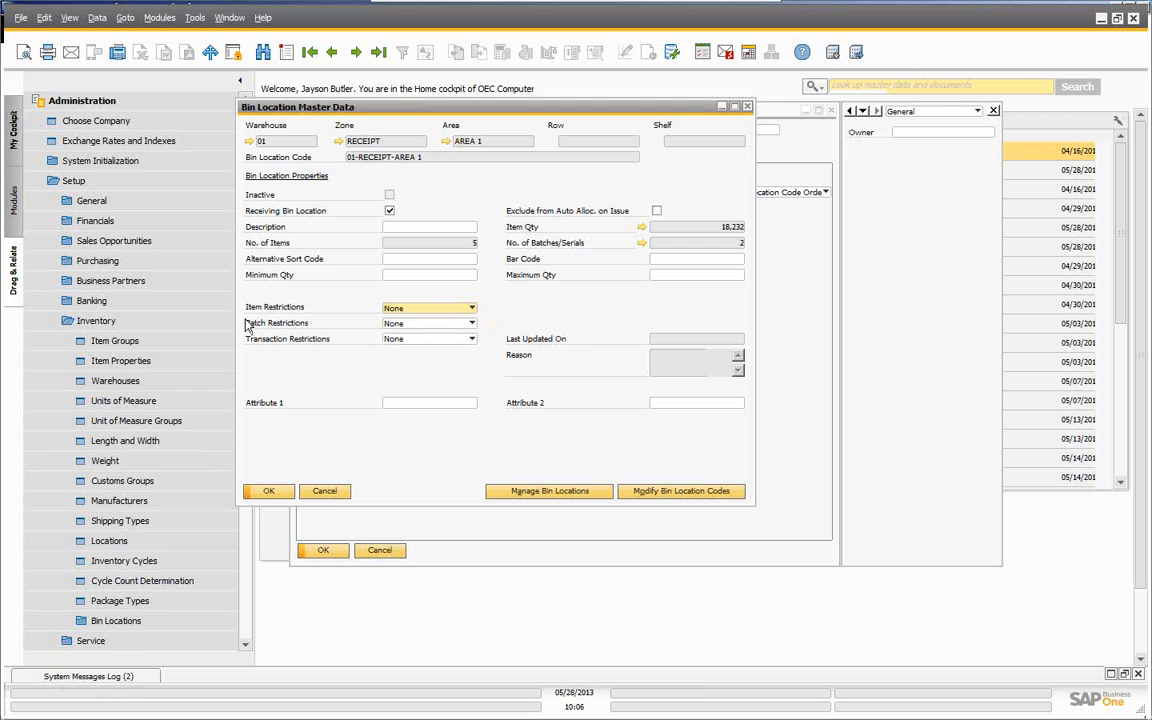
left_click(472, 340)
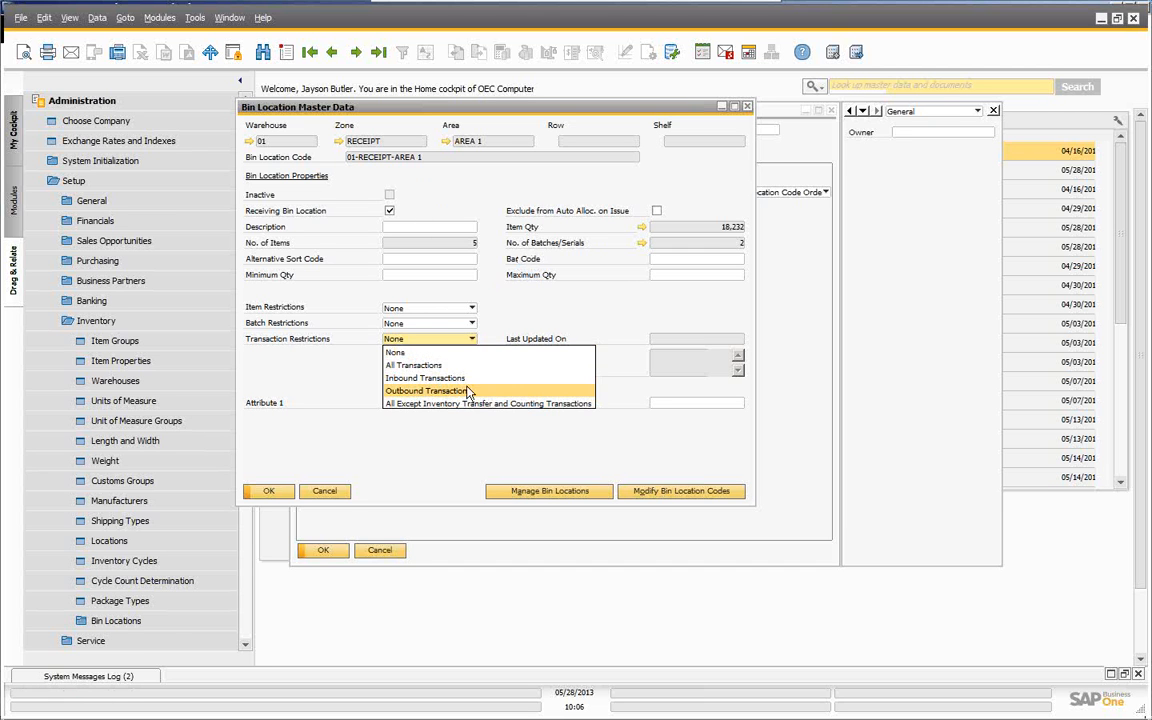
left_click(448, 435)
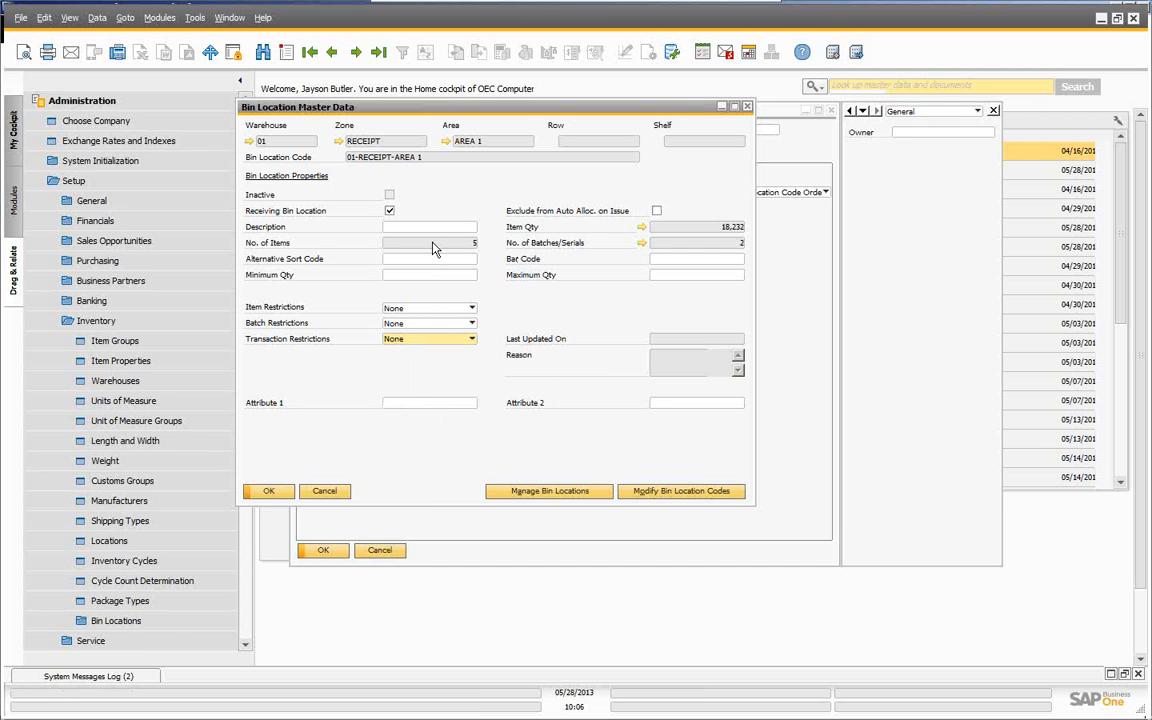
- Cancel out of bin management, the bin record and warehouse setup, then expand Inventory > Bin Locations
left_click(543, 492)
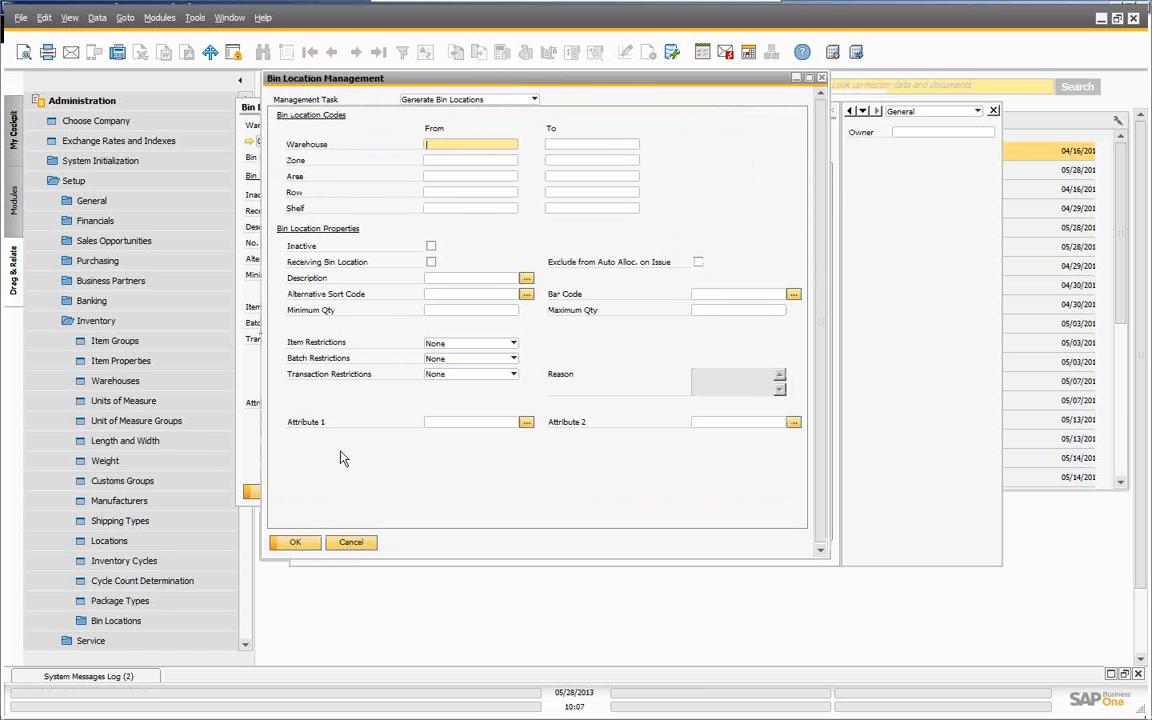
left_click(361, 553)
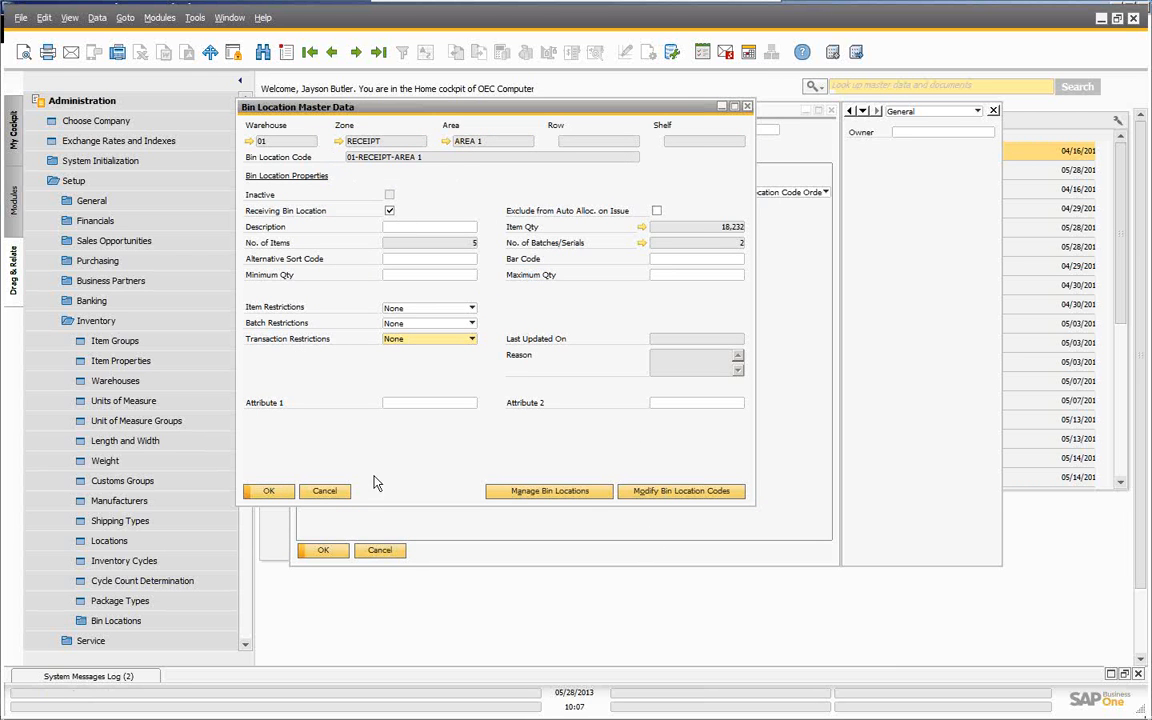
left_click(326, 492)
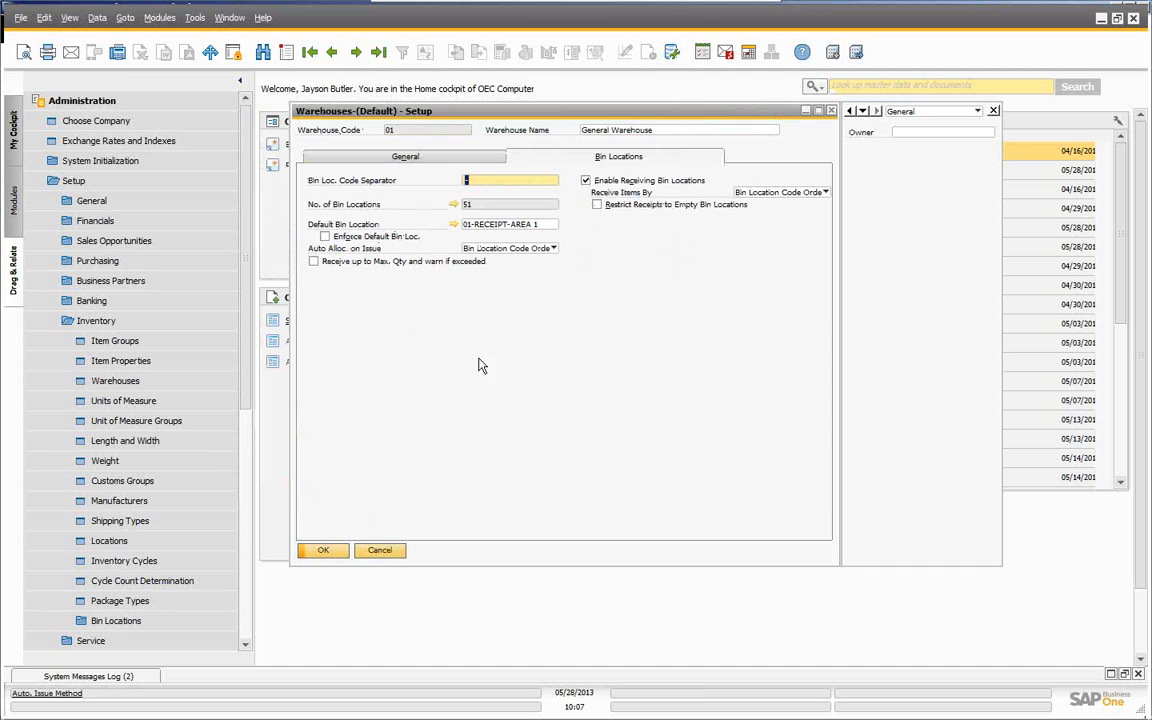
left_click(383, 551)
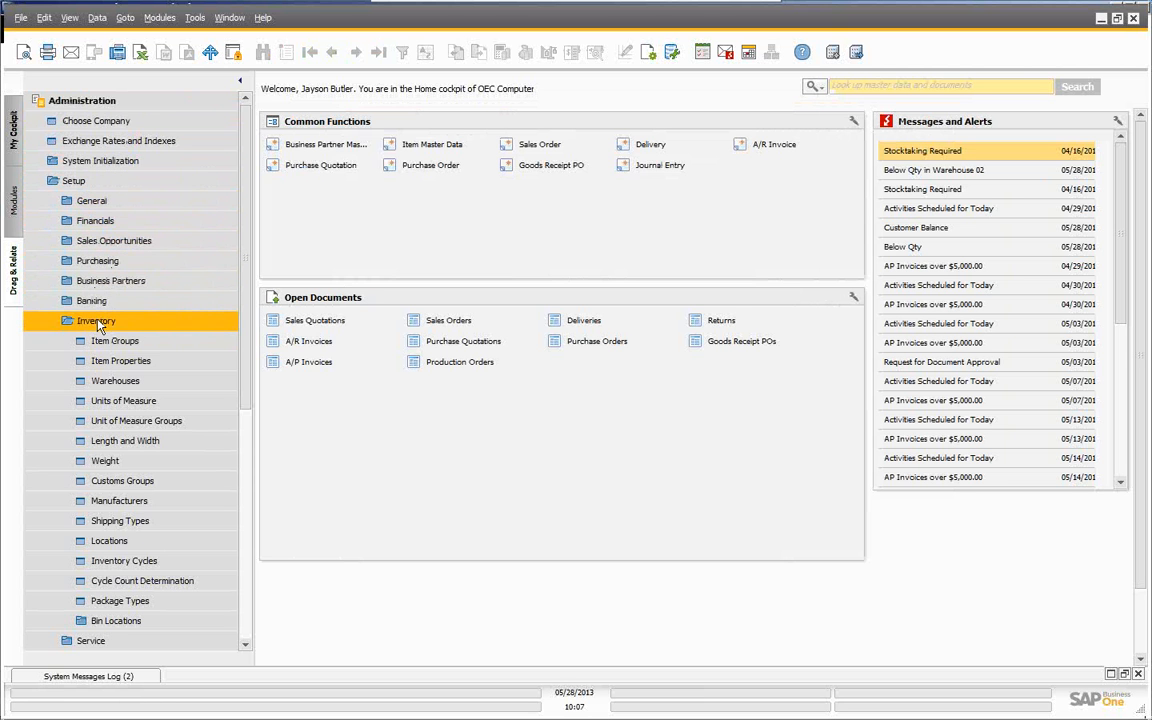
left_click(116, 621)
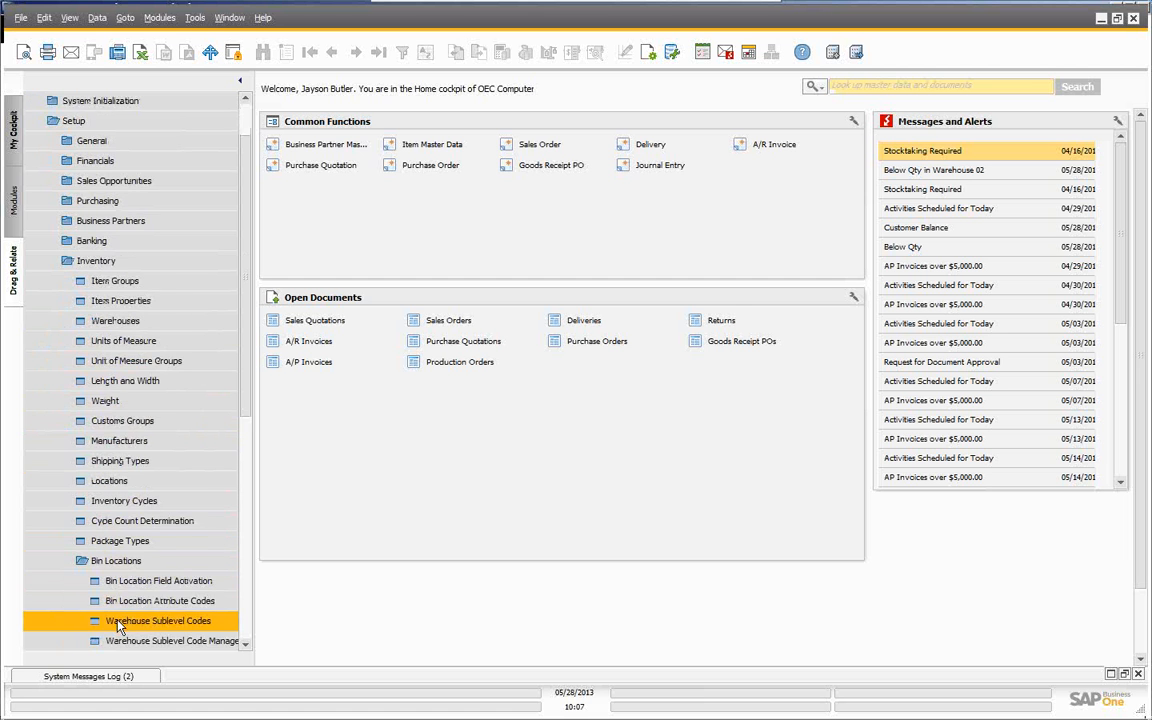
scroll(117, 610, "down", 3)
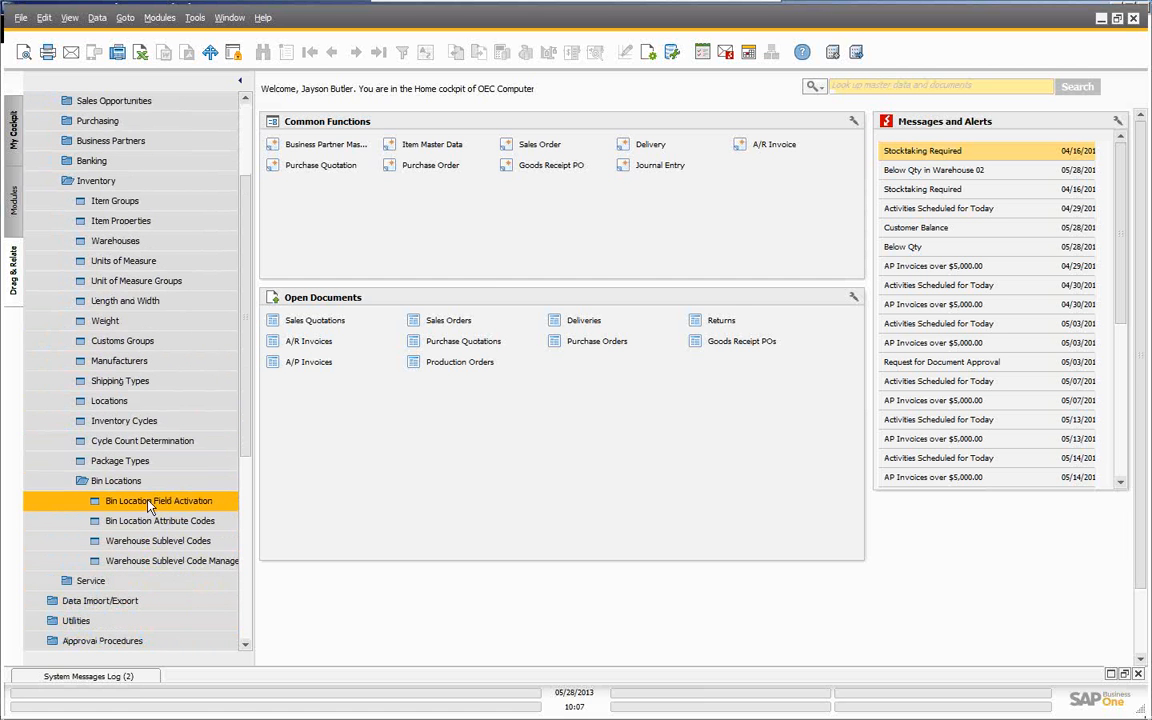
- Review Bin Location Field Activation sublevels Zone, Area, Row, Shelf and Attributes 1–2, then confirm with OK
left_click(150, 505)
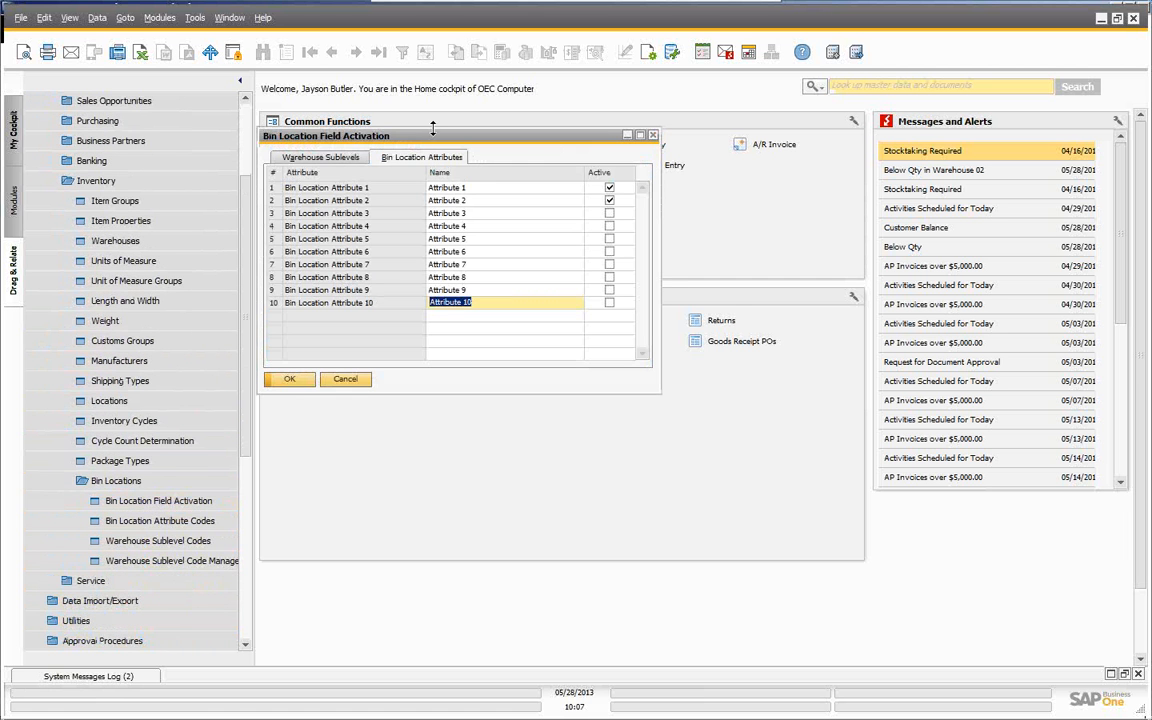
left_click_drag(433, 137, 541, 159)
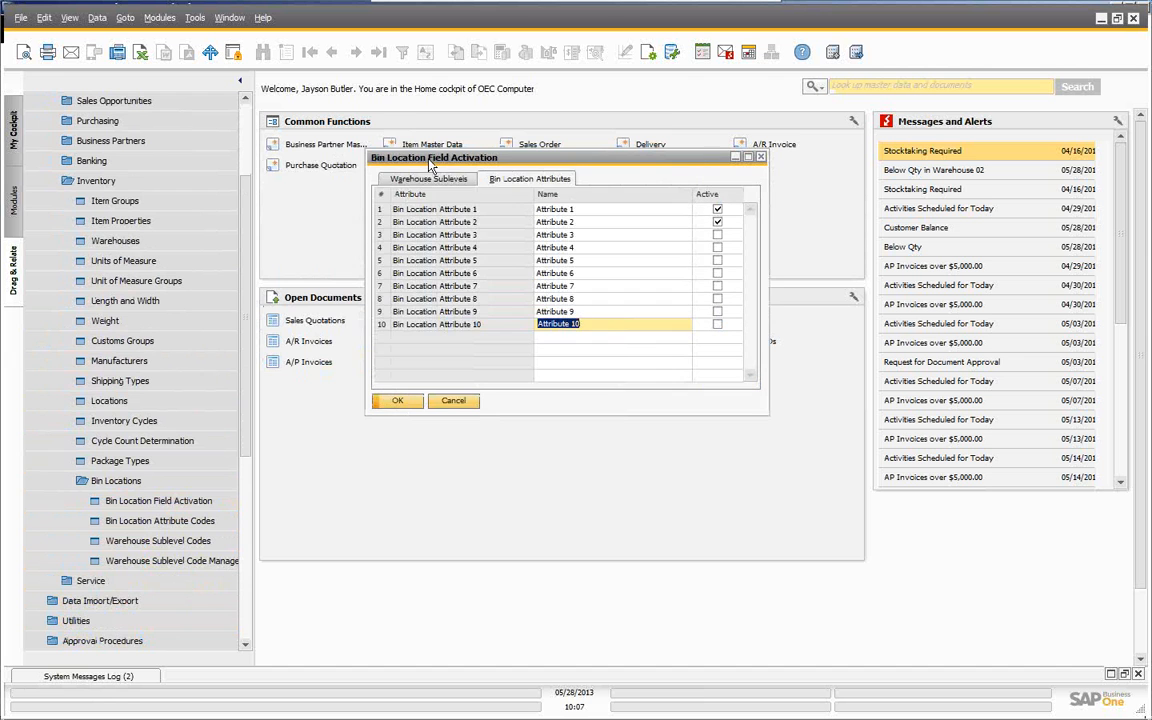
left_click(400, 179)
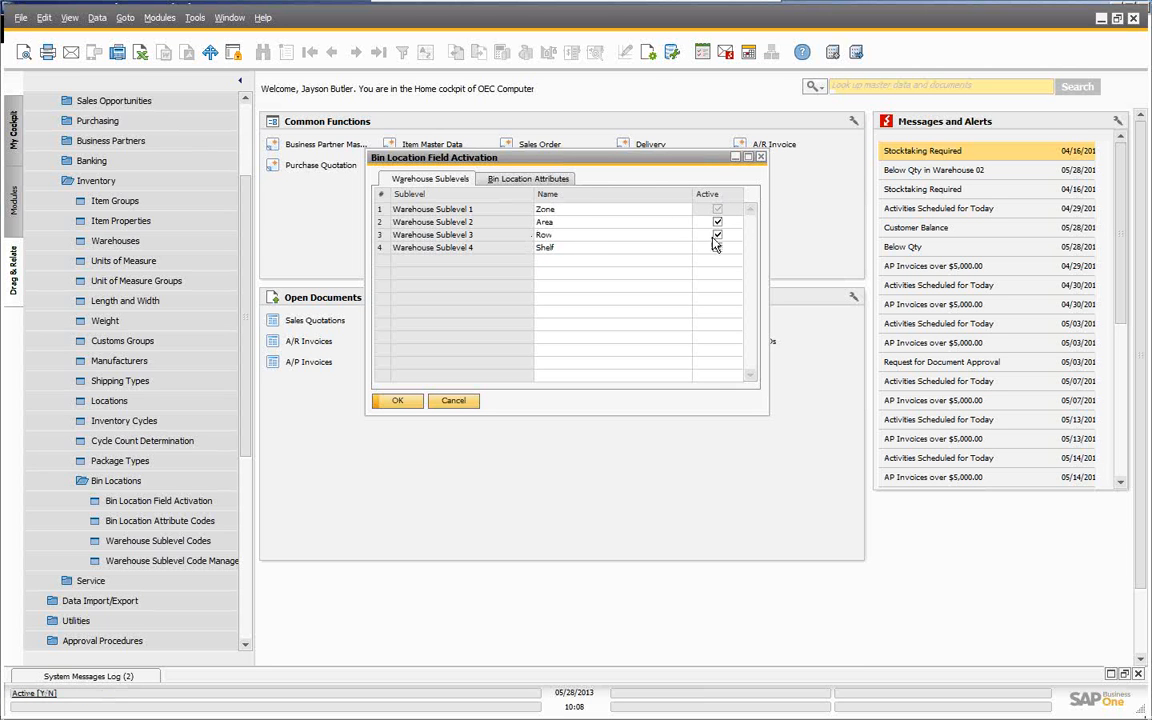
left_click(524, 181)
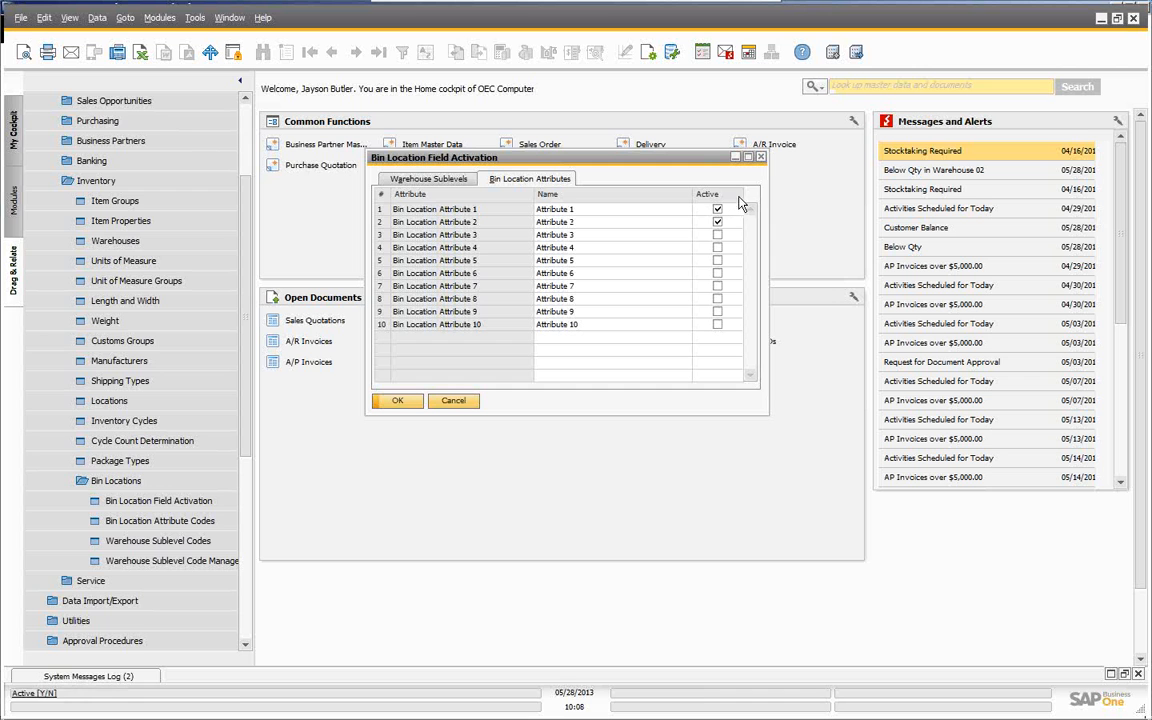
left_click(555, 209)
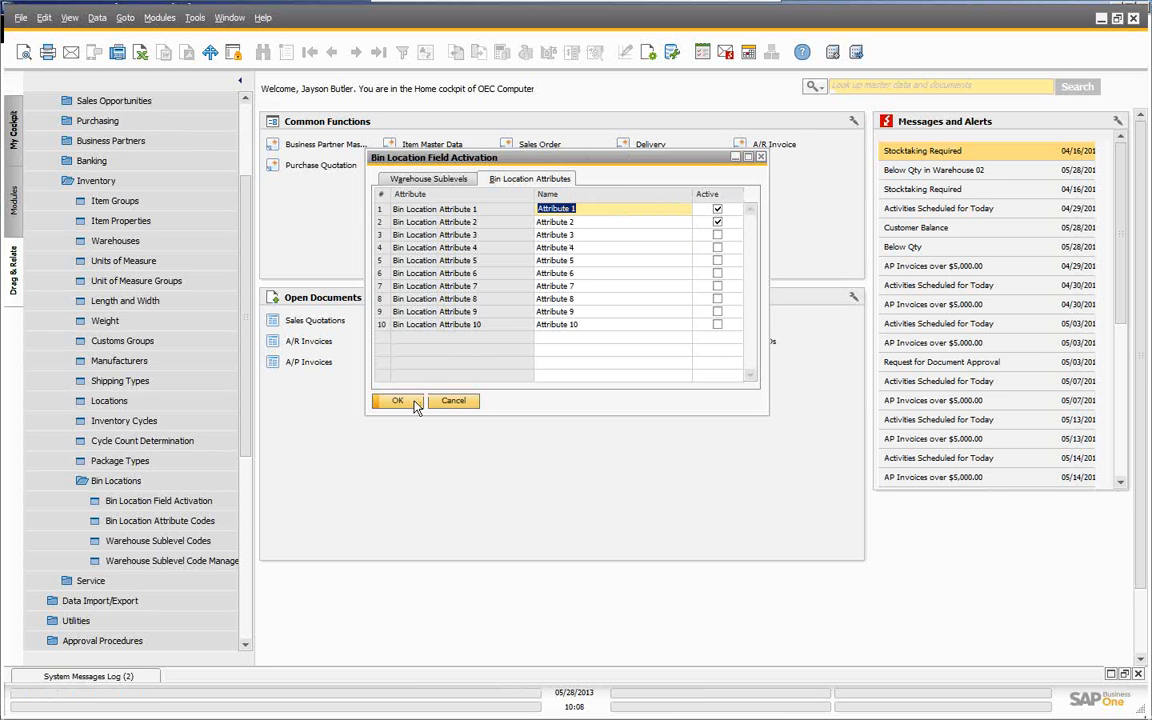
left_click(426, 180)
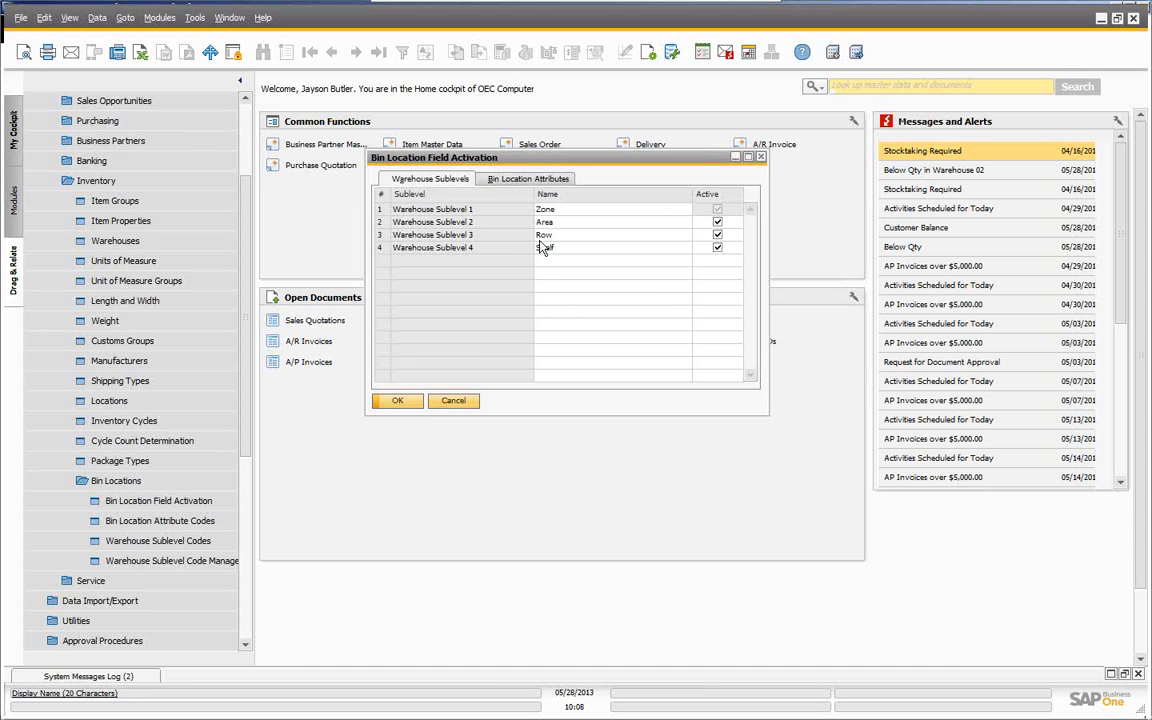
left_click(392, 401)
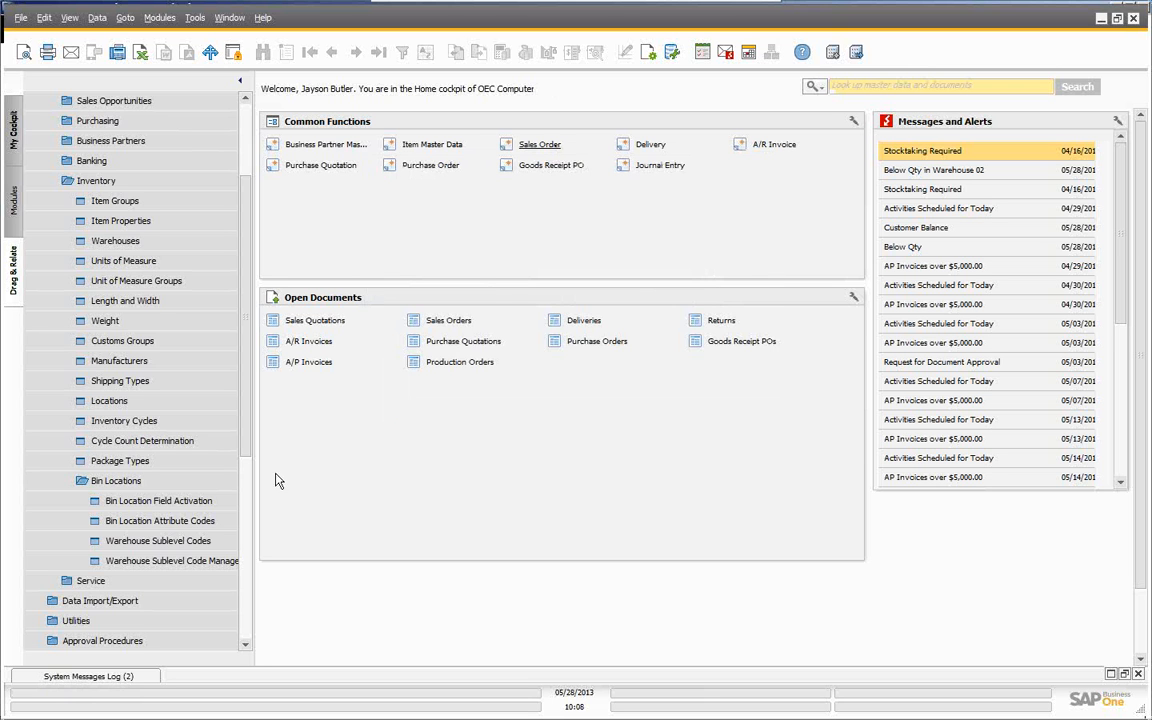
left_click(200, 519)
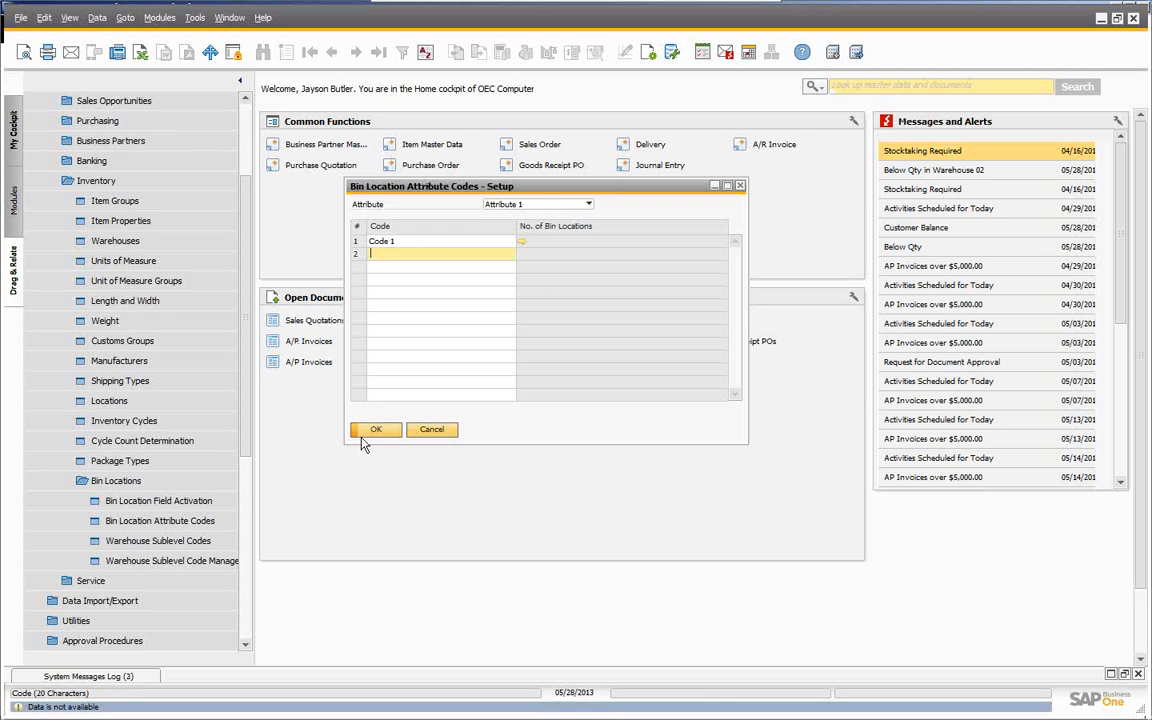
left_click(432, 430)
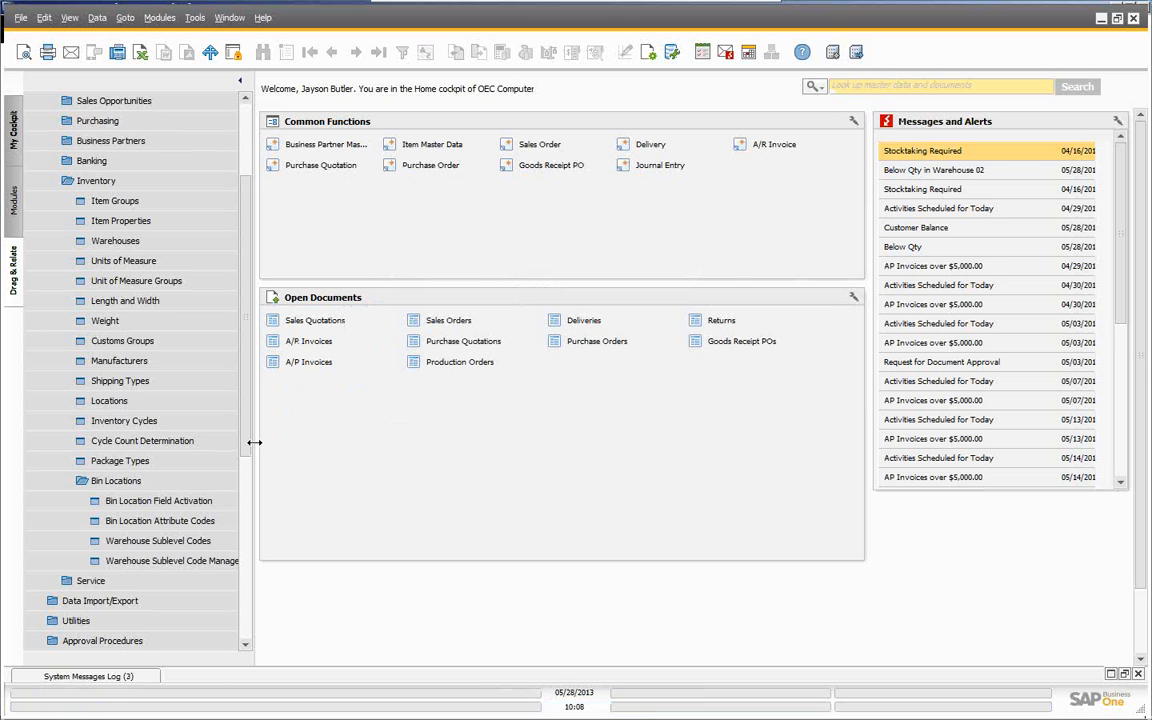
- Show Zone sublevel codes RECEIPT, SHIP and IN/OUT alongside the Bin Location Field Activation window
left_click(160, 542)
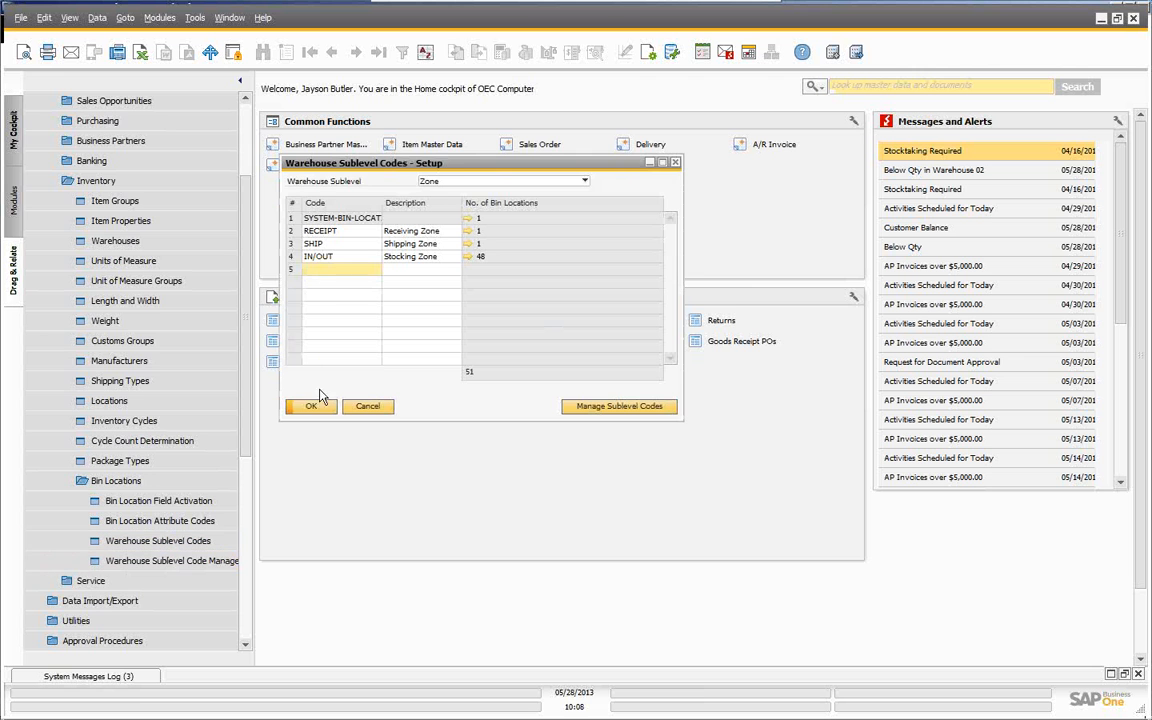
left_click_drag(450, 164, 520, 221)
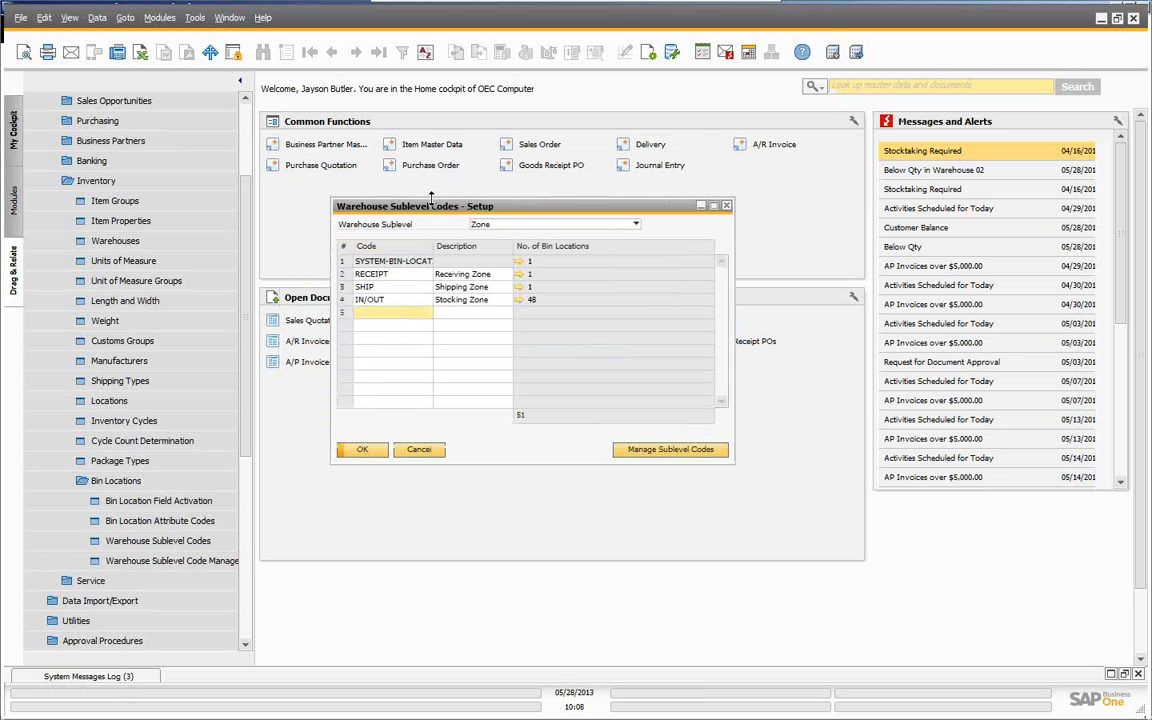
left_click_drag(433, 210, 368, 120)
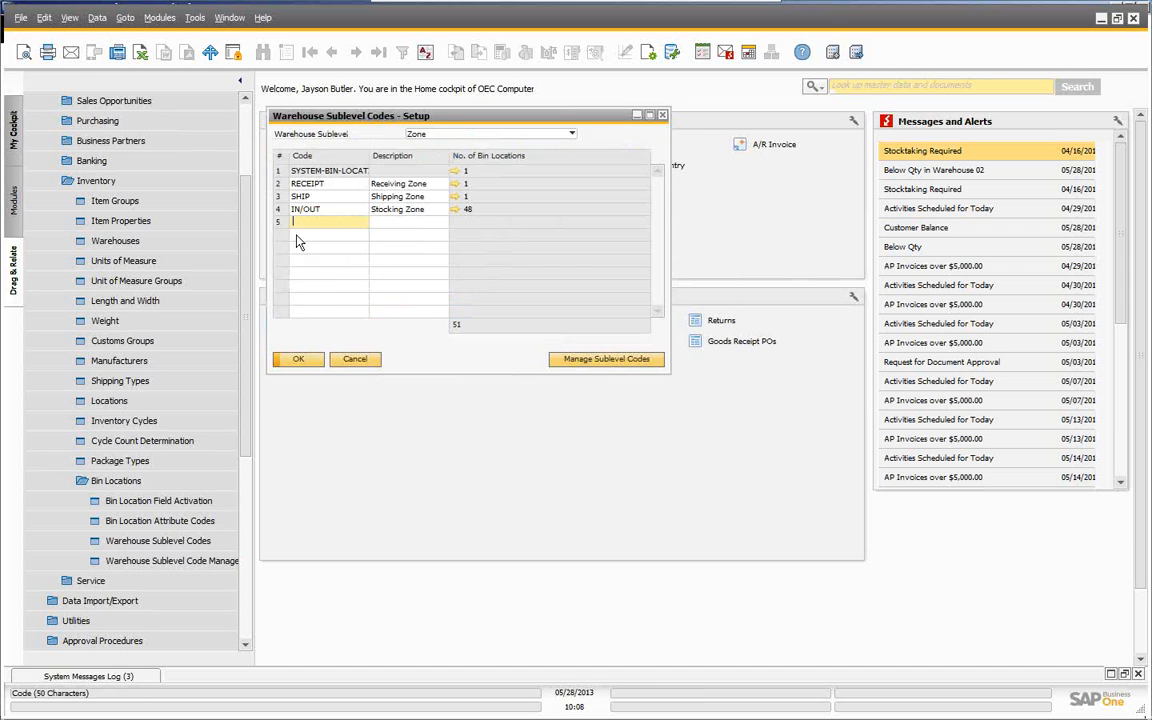
left_click(178, 503)
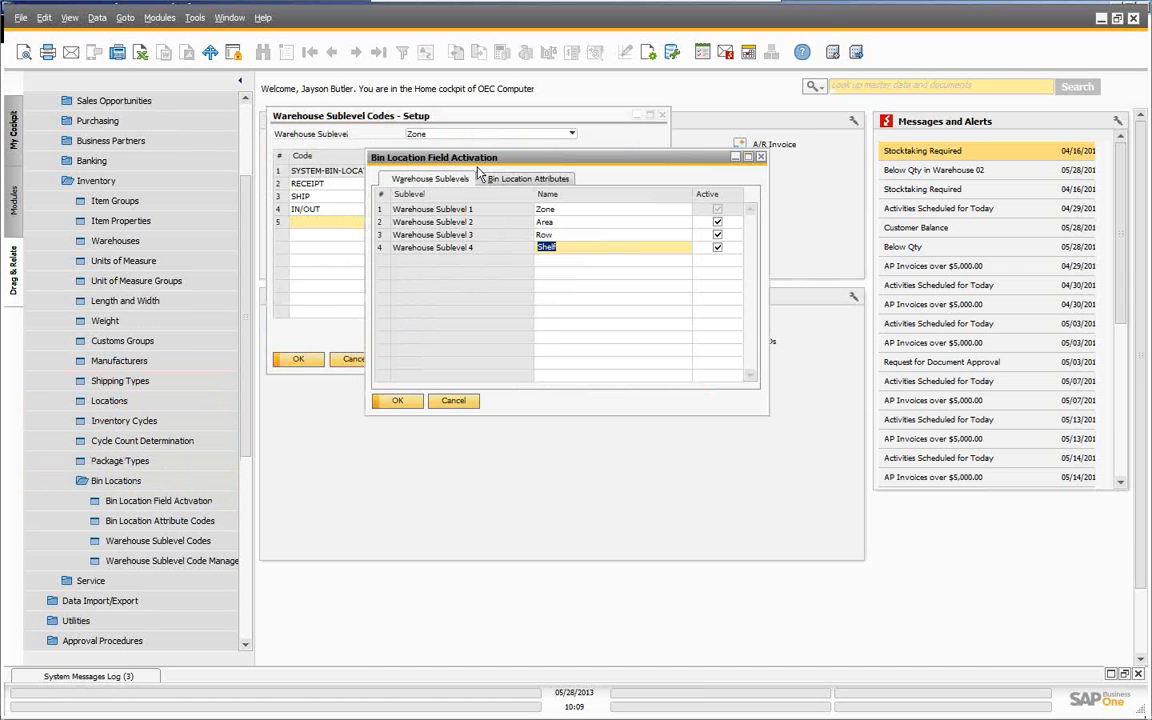
- List the IN/OUT zone's 01-IN/OUT-AREA bins, totalling 576 units across 7 items
left_click_drag(484, 164, 838, 127)
left_click(463, 120)
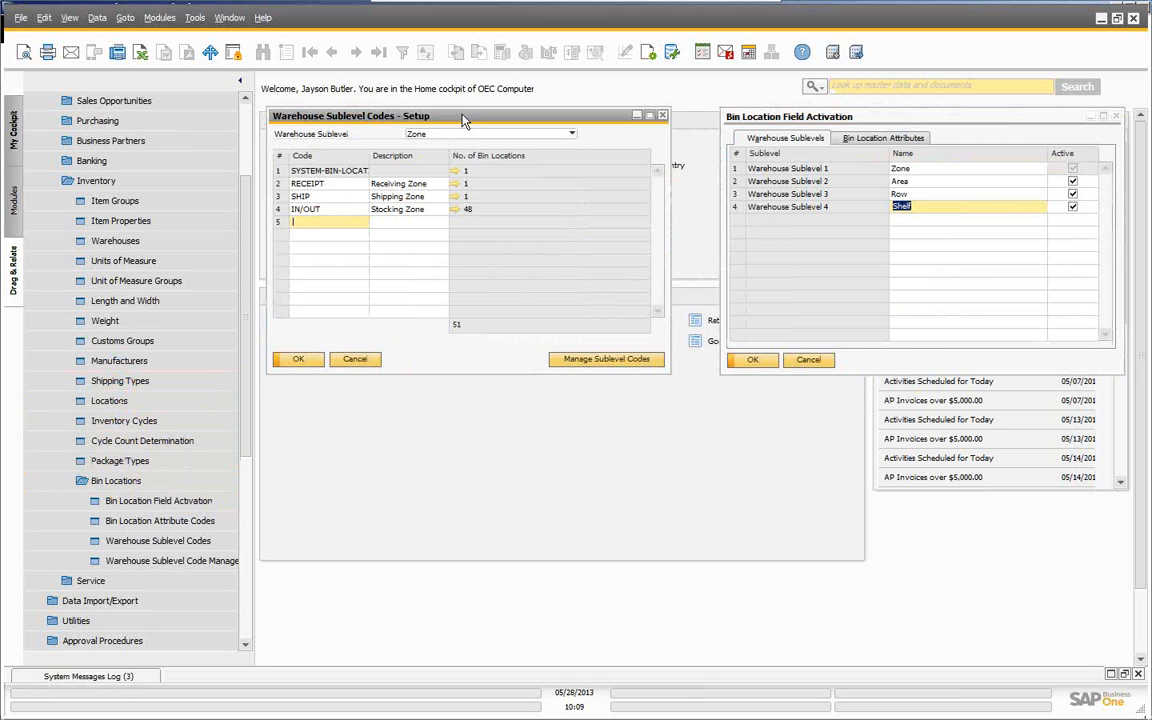
left_click_drag(463, 120, 465, 150)
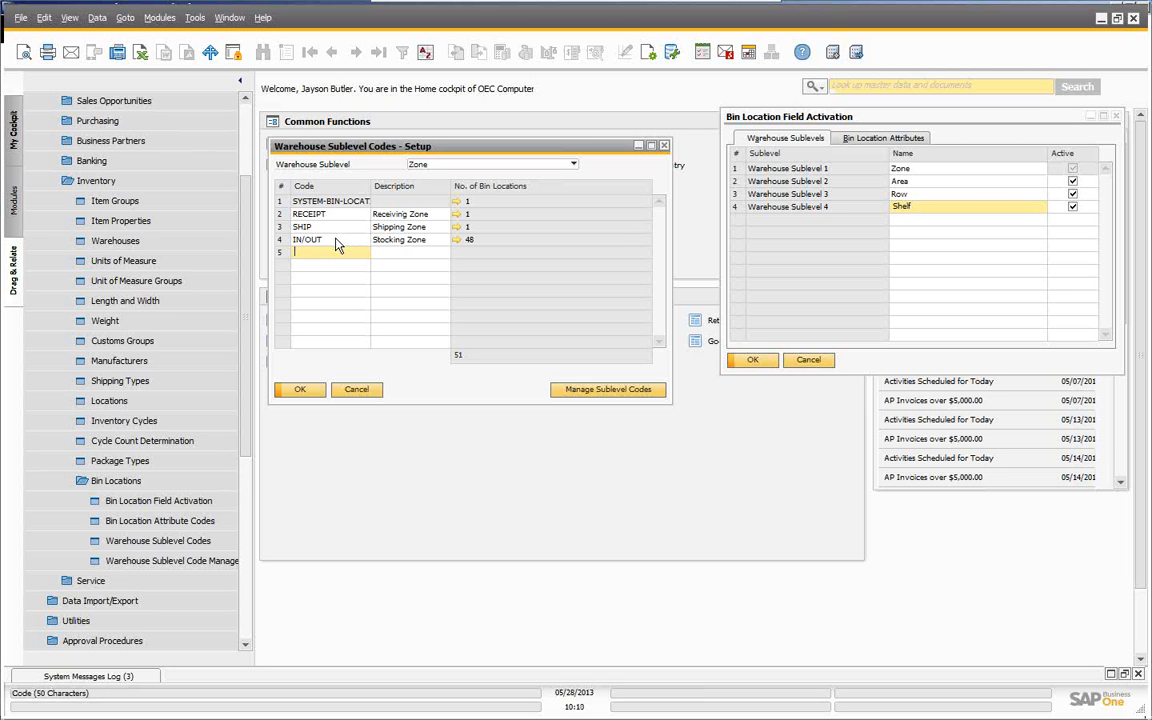
left_click(456, 241)
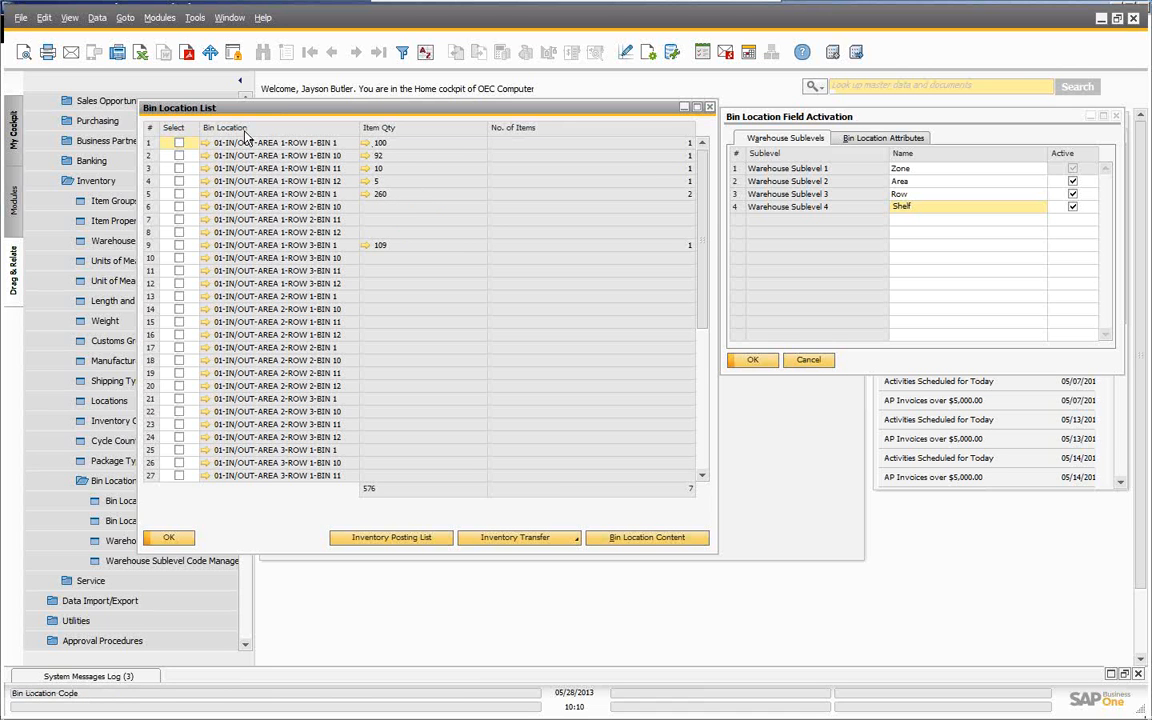
- Check the contents of the first IN/OUT bin and the bin holding 260, then close the bin list
left_click(366, 145)
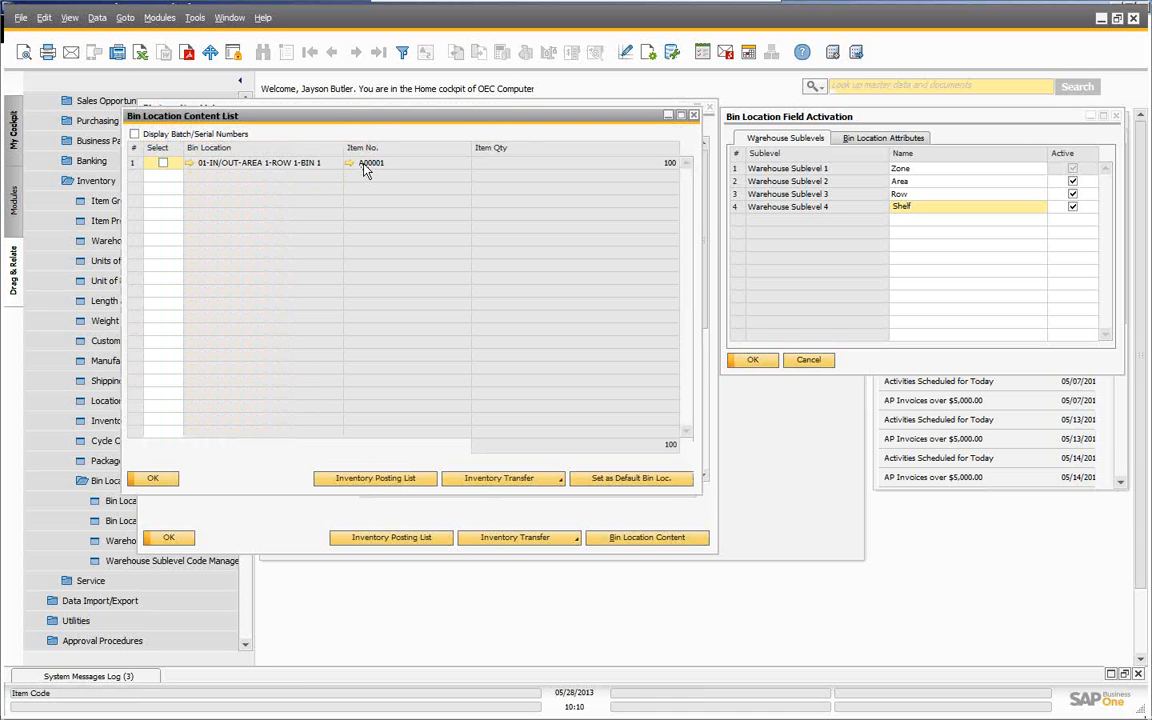
left_click(151, 478)
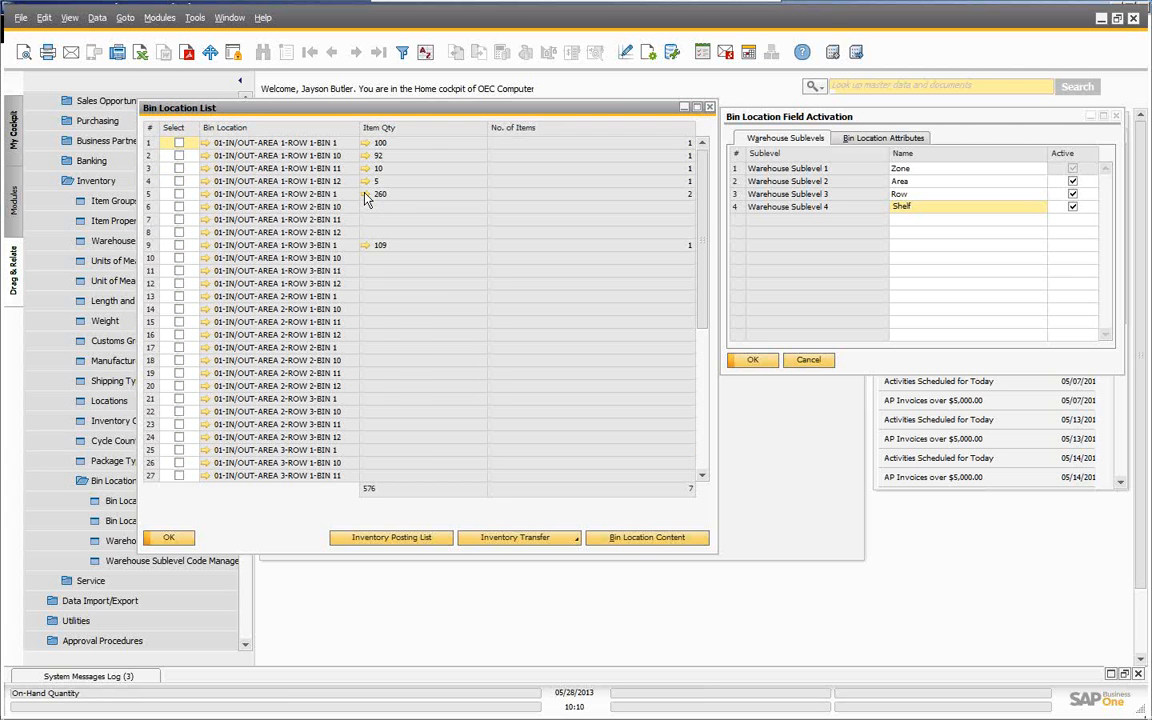
left_click(366, 195)
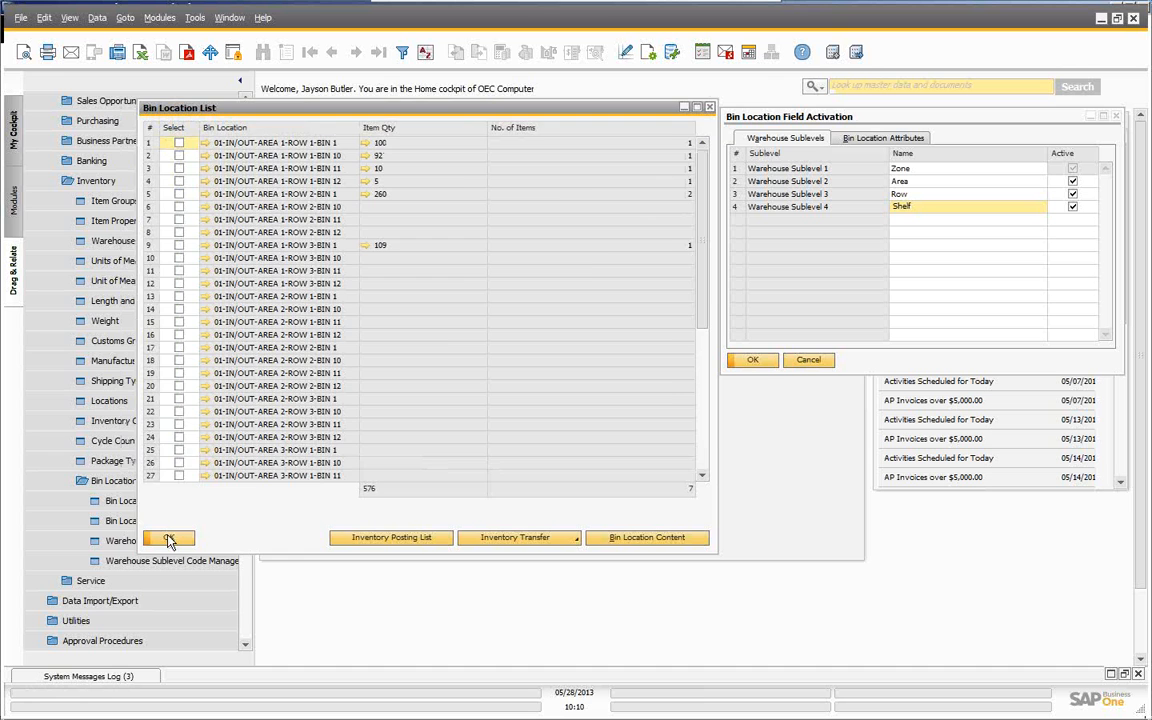
left_click(169, 540)
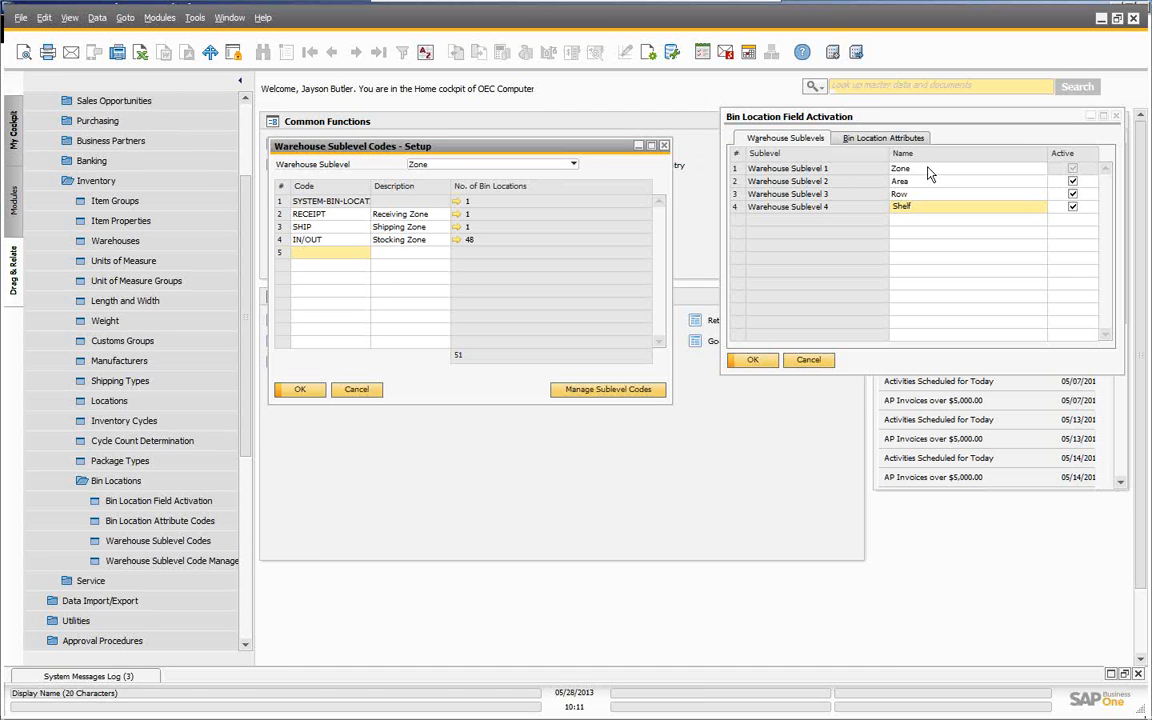
- Show the Area sublevel codes and list the bin locations in AREA 1
left_click(574, 165)
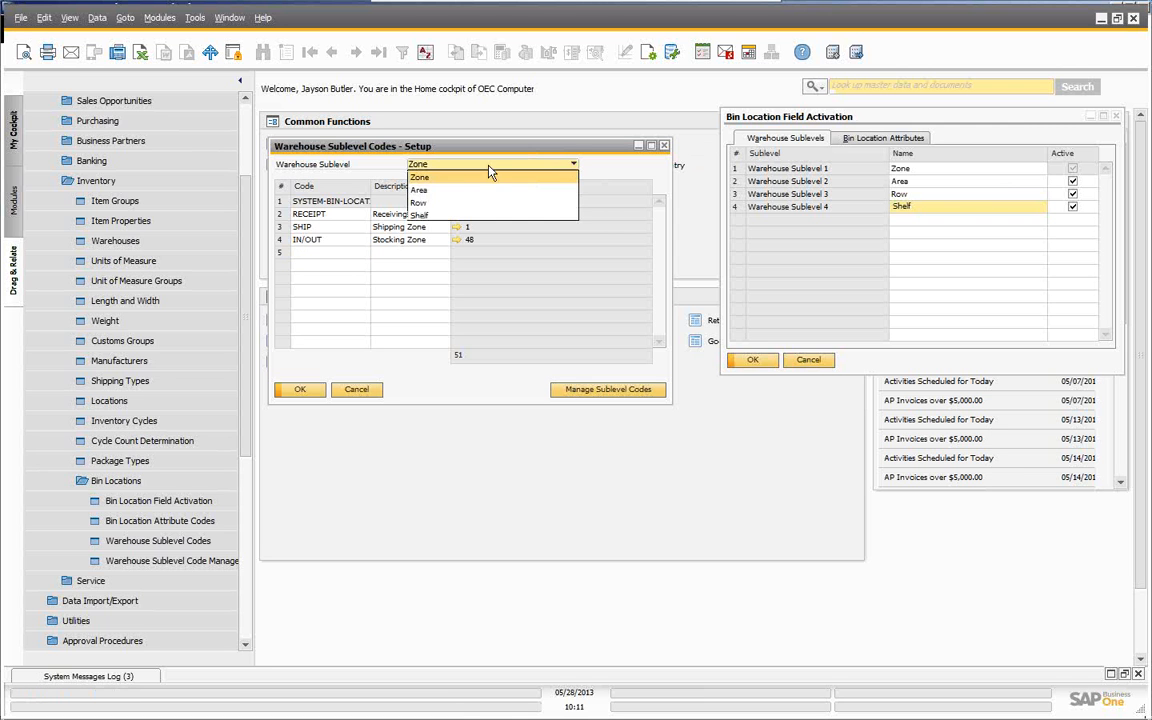
left_click(418, 190)
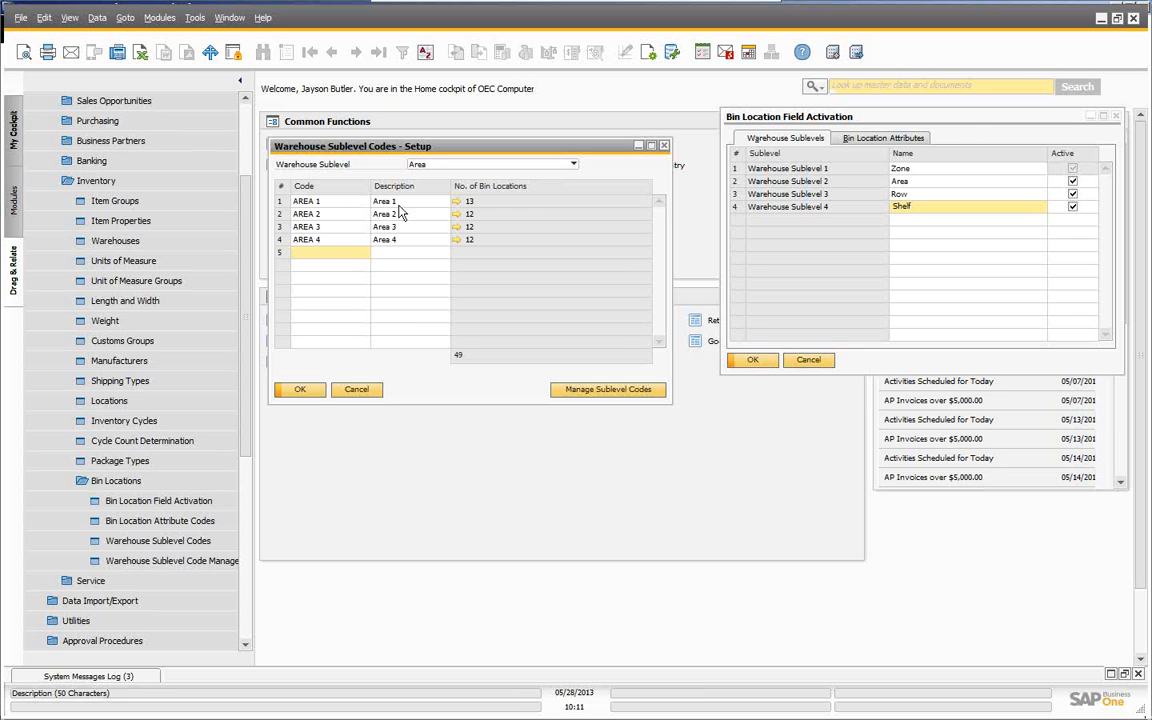
left_click(399, 205)
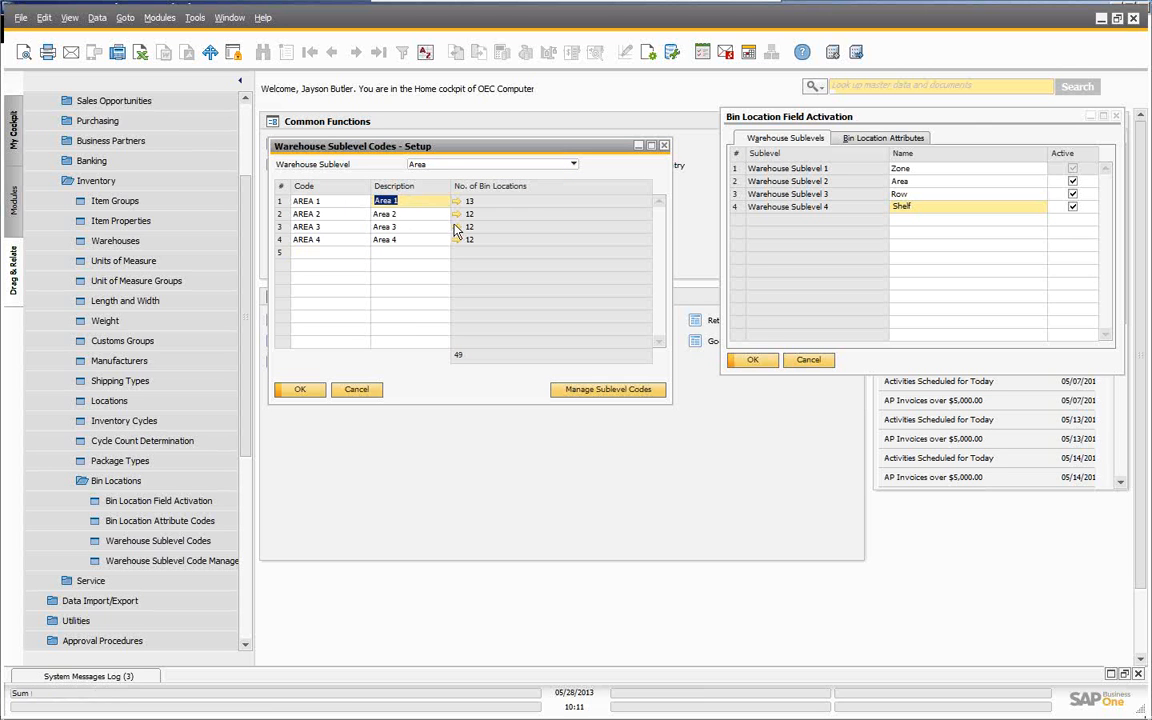
left_click(454, 201)
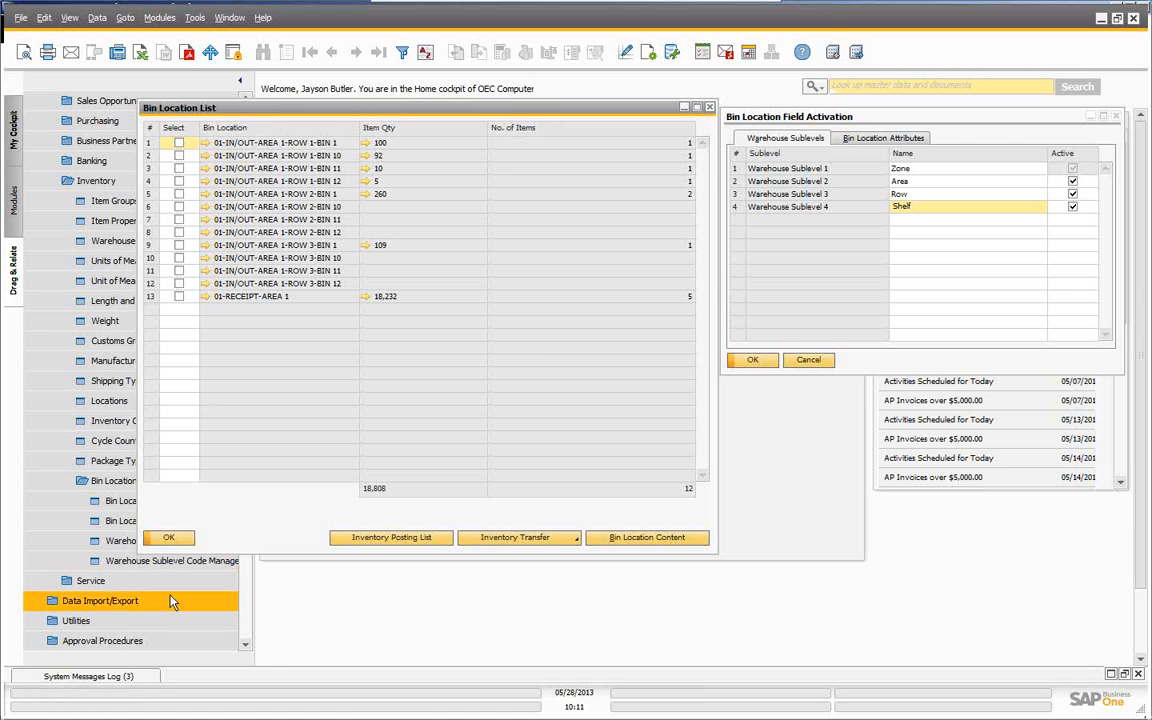
left_click(169, 537)
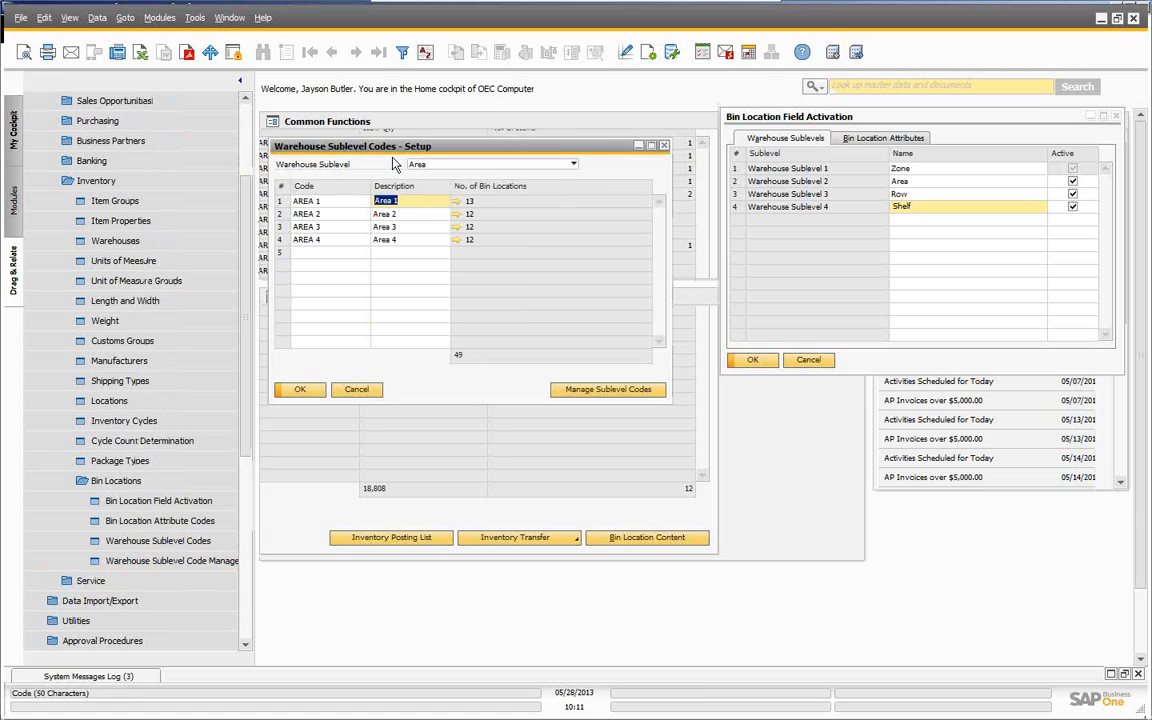
- Review the Row codes, then the Shelf codes BIN 2–BIN 12, and confirm with OK
left_click(575, 166)
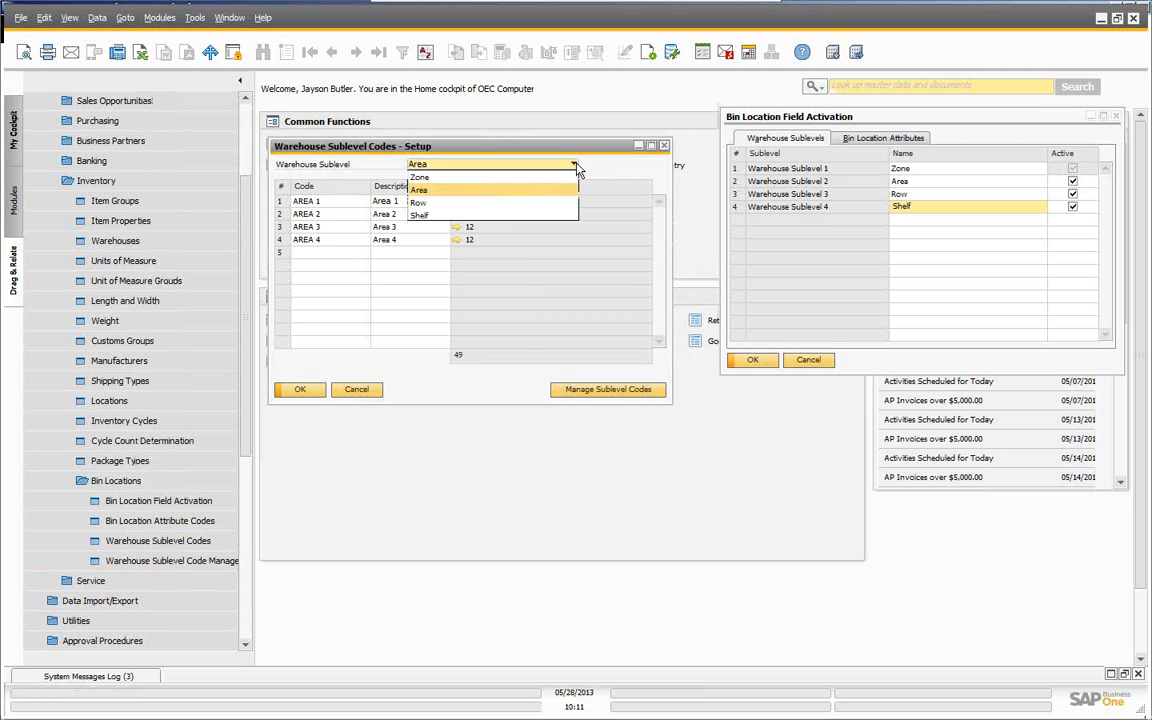
left_click(418, 202)
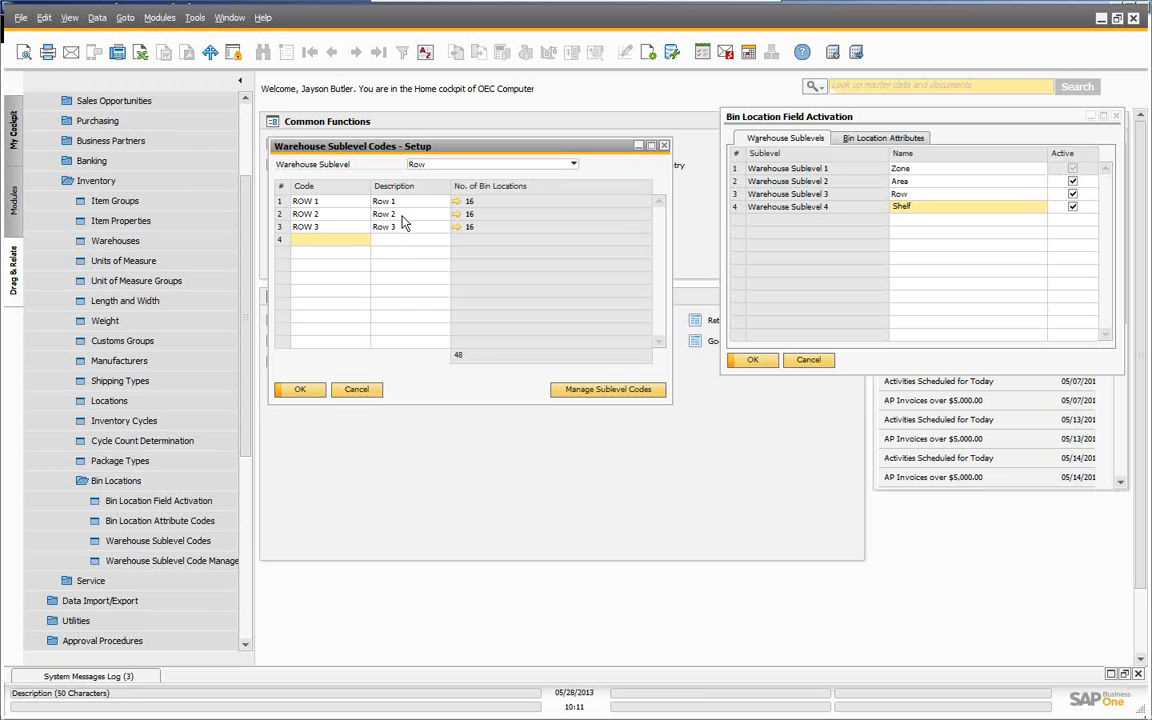
left_click(573, 165)
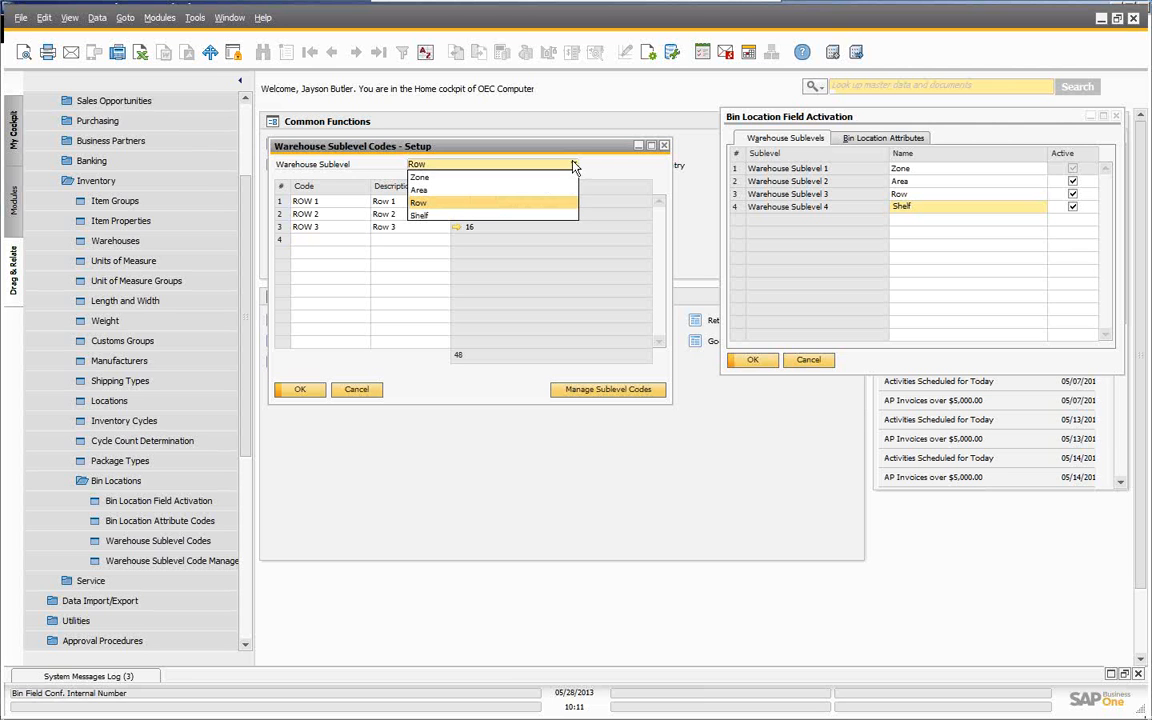
left_click(419, 216)
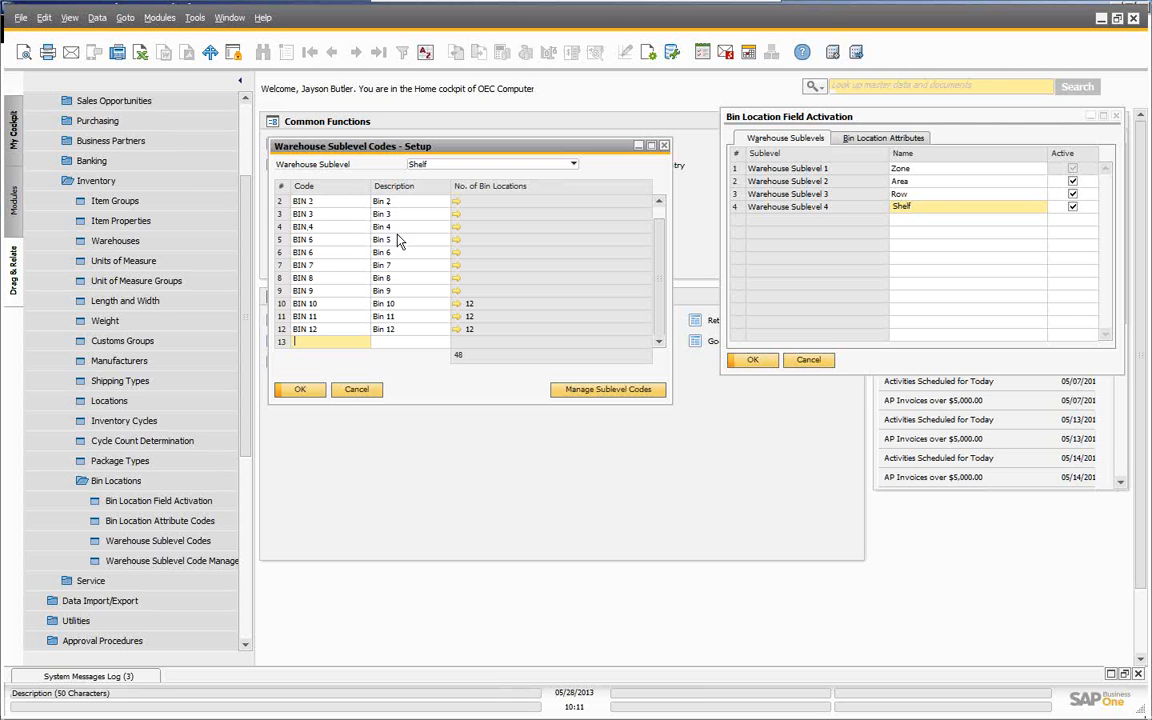
left_click(302, 390)
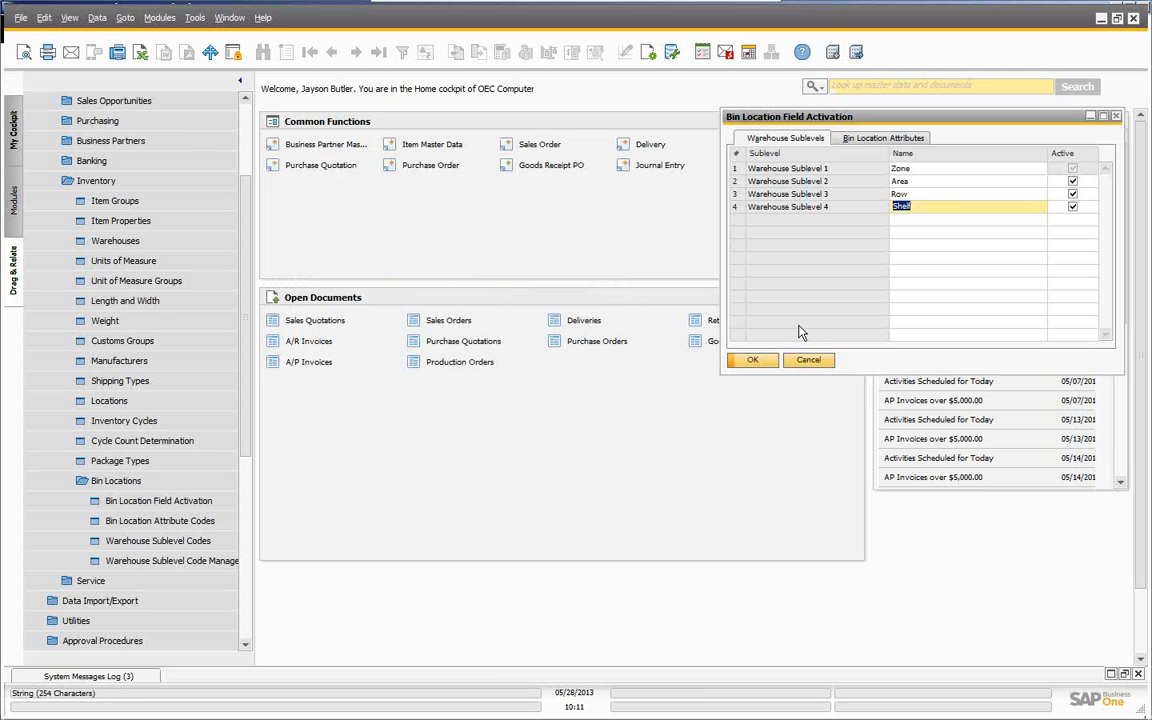
- Close Field Activation unchanged and reopen the Warehouse Sublevel Codes setup
left_click(808, 361)
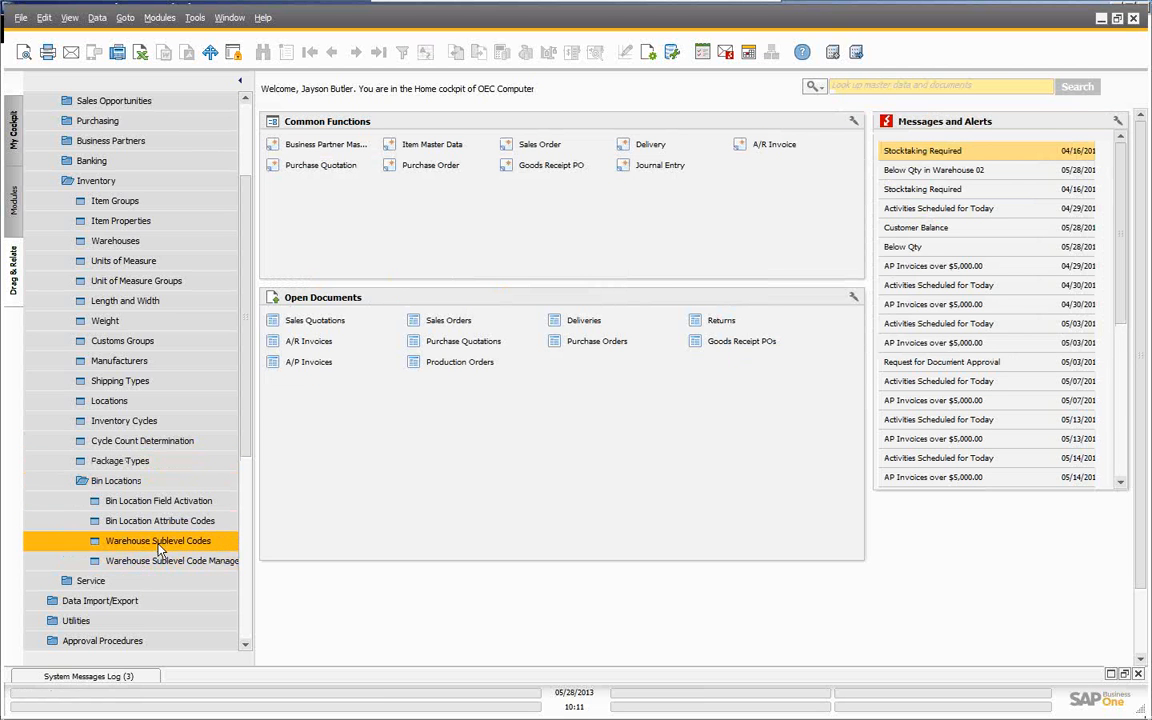
left_click(158, 542)
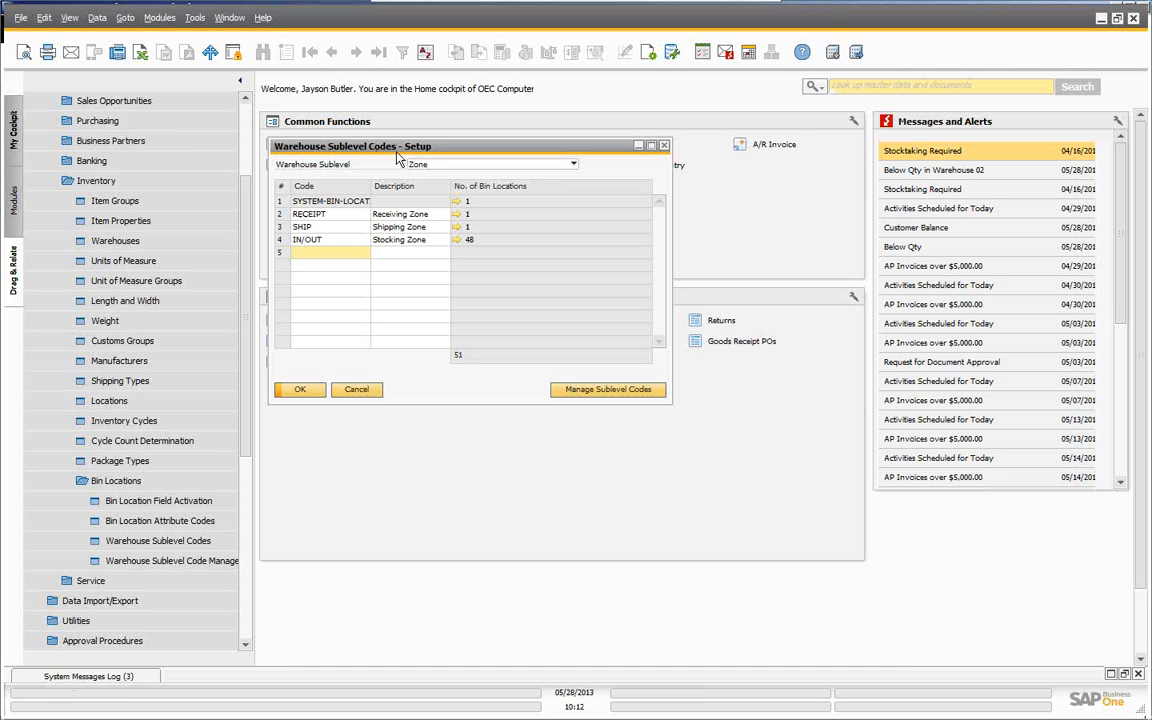
left_click_drag(355, 146, 845, 110)
- Review warehouse 01's bin location settings and Auto Alloc. on Issue choices, then cancel unchanged
left_click(113, 240)
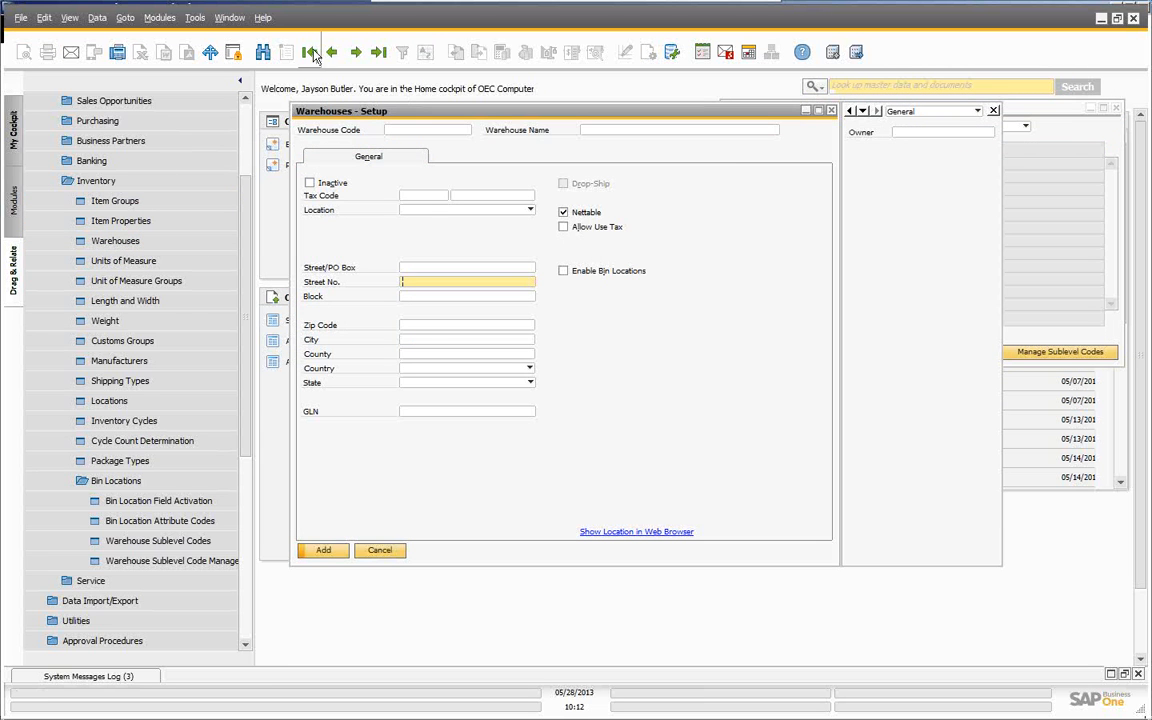
left_click(311, 52)
left_click_drag(450, 118, 243, 106)
left_click(350, 149)
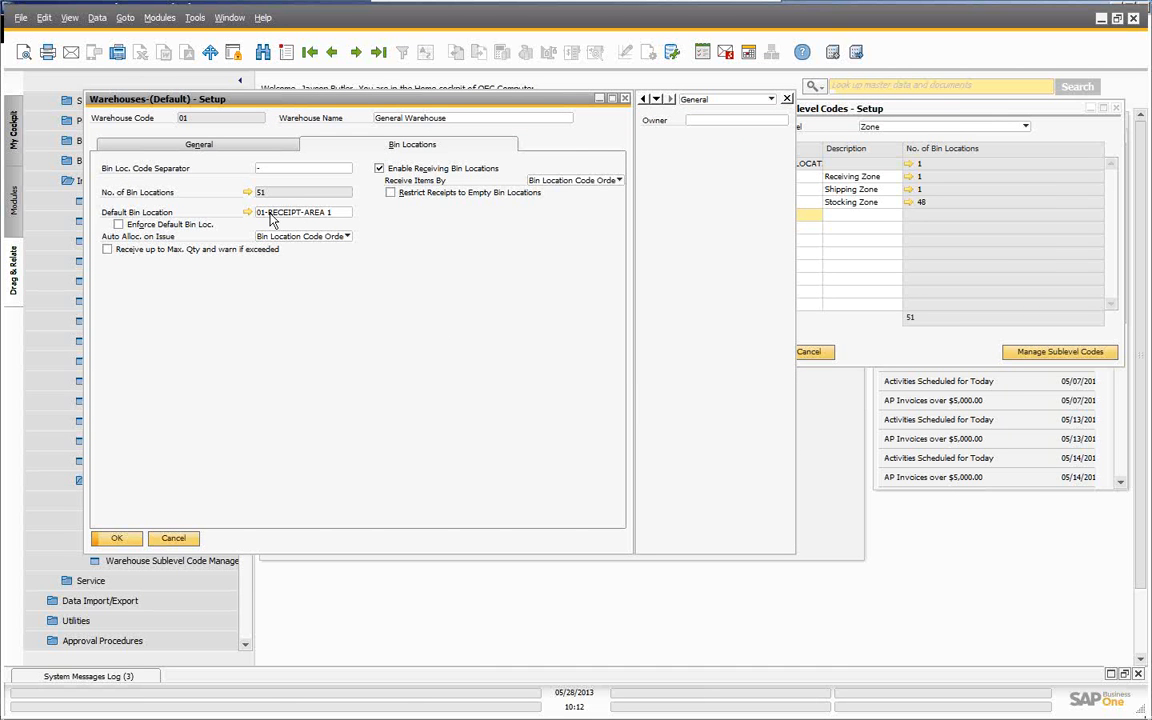
left_click(347, 237)
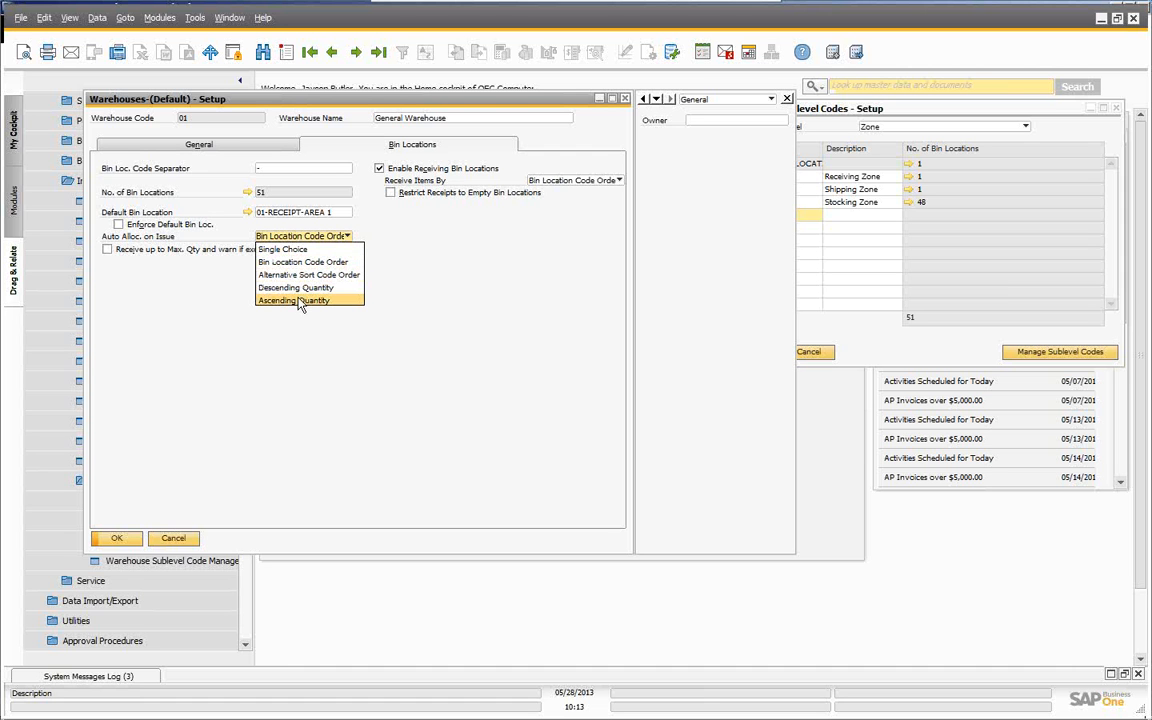
left_click(178, 533)
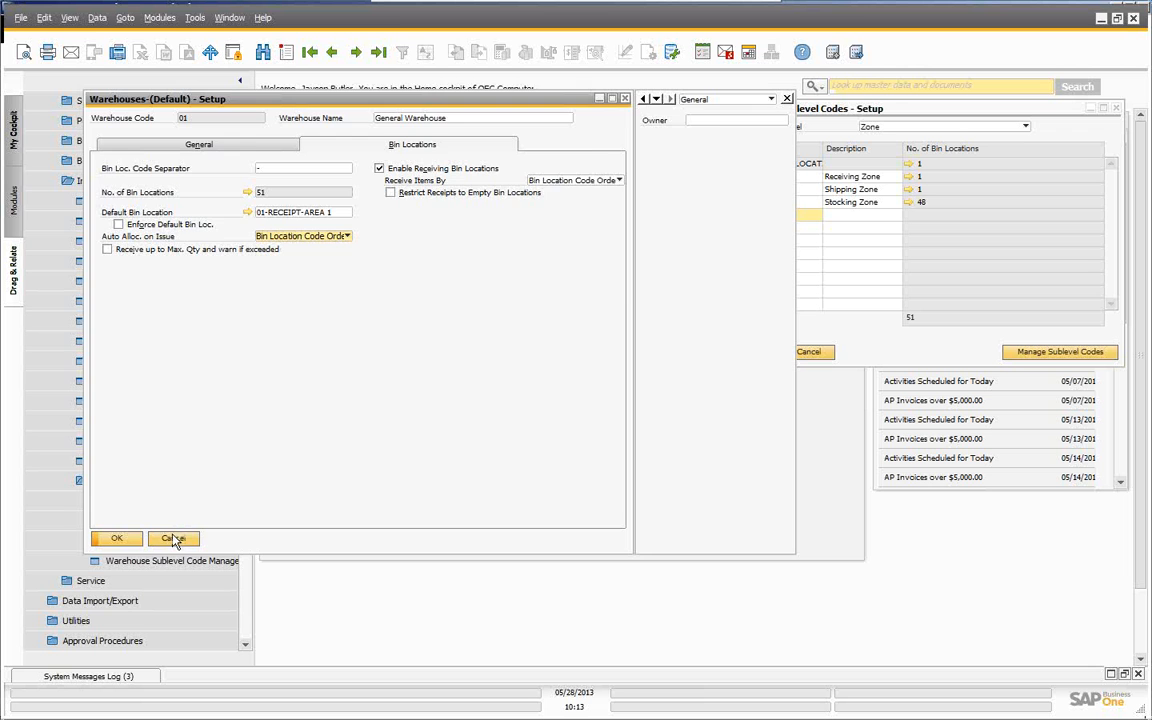
left_click(173, 538)
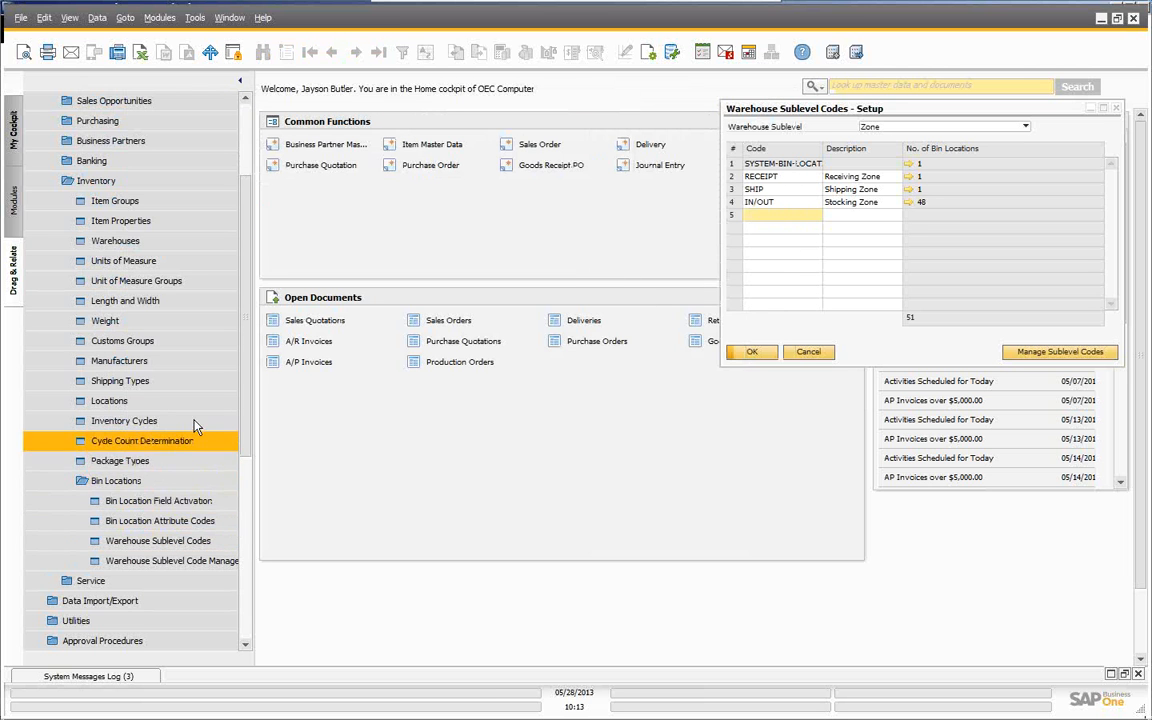
- View the Management Task options in Sublevel Code Management, then cancel it and the codes setup
left_click(165, 560)
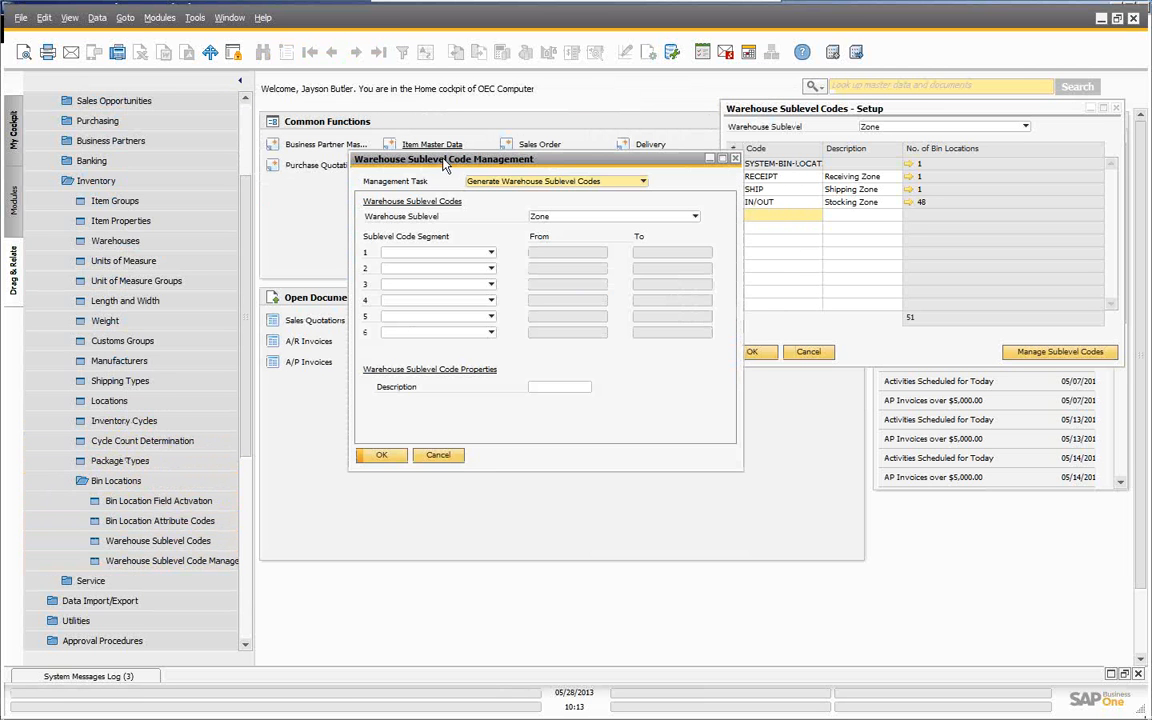
left_click_drag(432, 160, 311, 113)
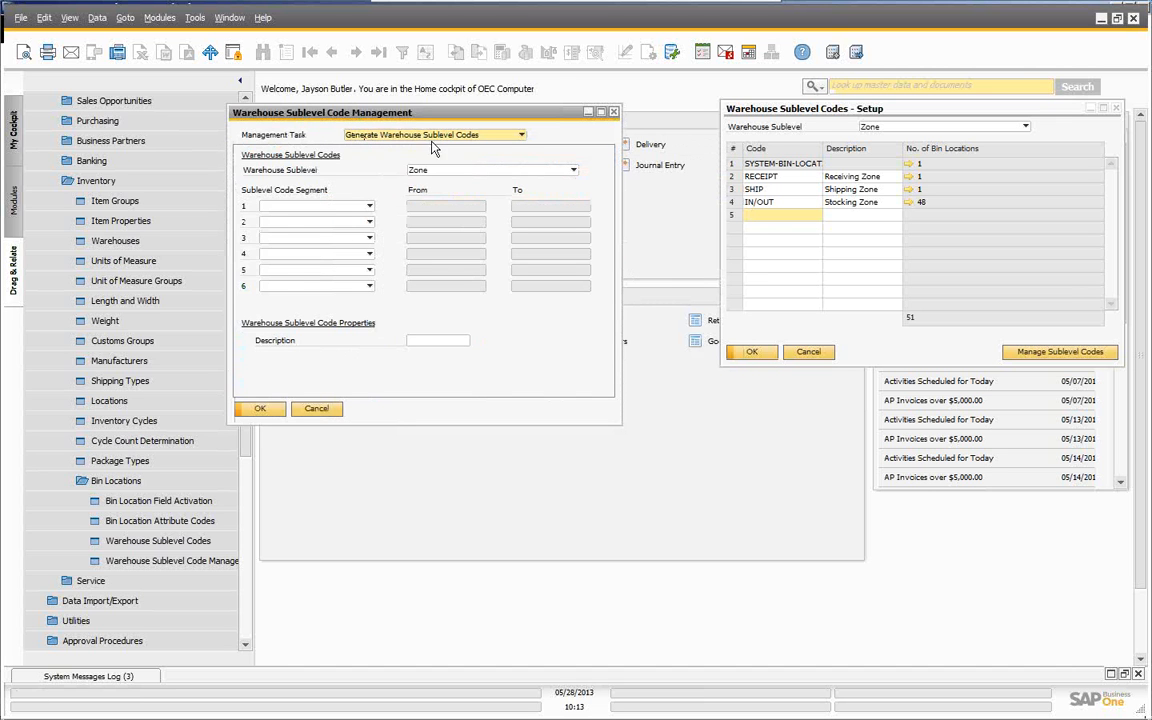
left_click(518, 137)
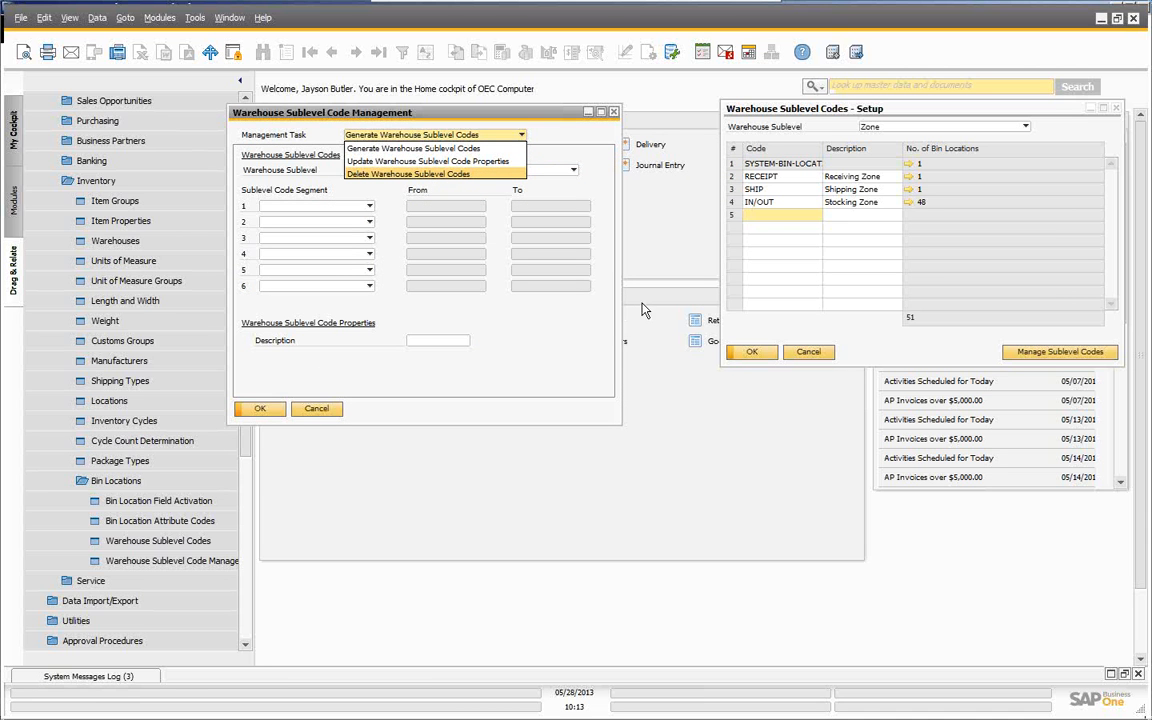
left_click(313, 408)
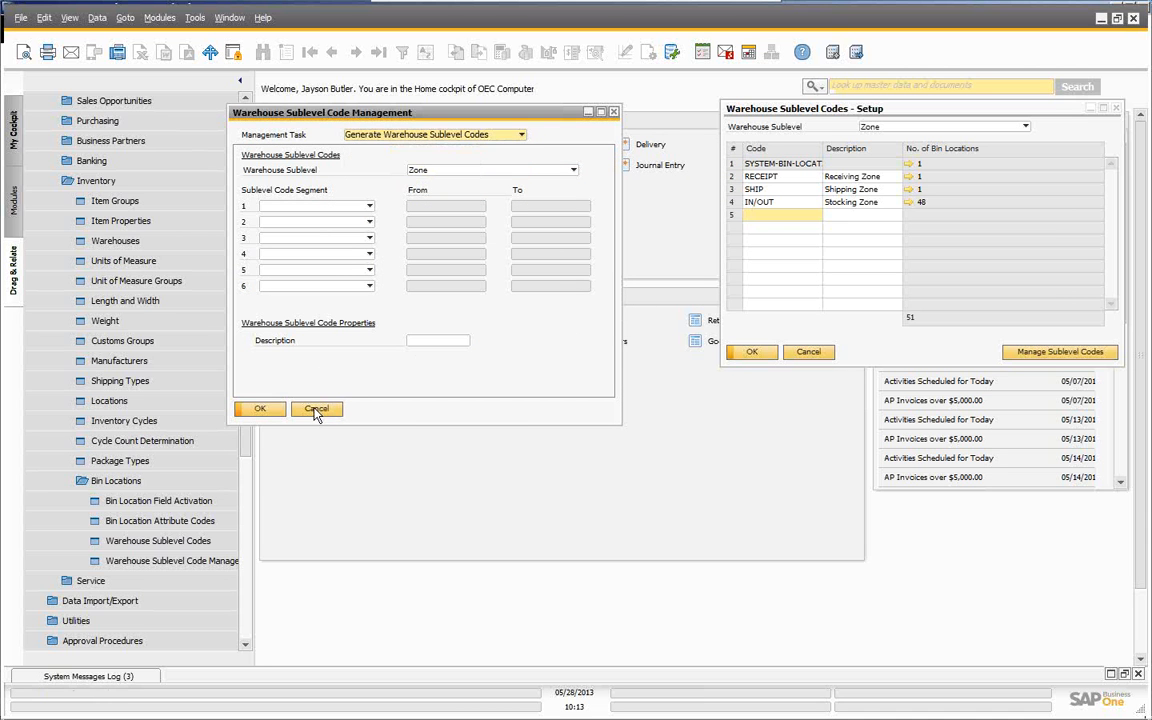
left_click(318, 409)
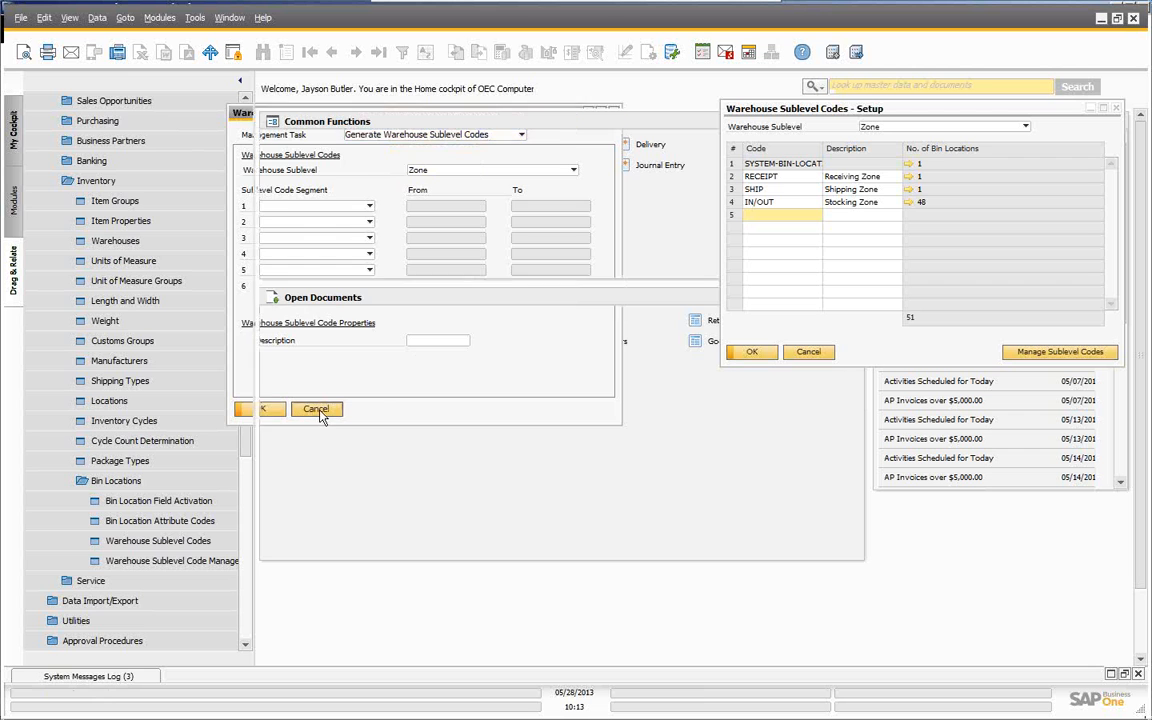
left_click(808, 351)
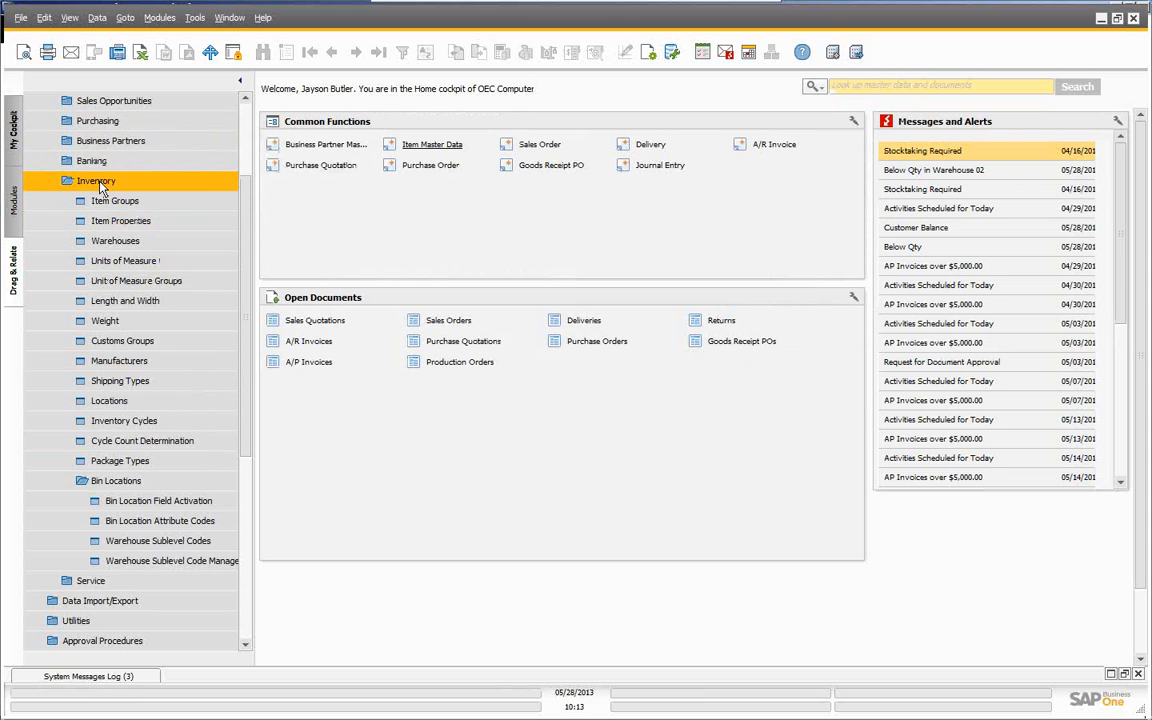
- Collapse Administration in the Modules tree, expand Inventory and open Item Master Data
scroll(215, 238, "up", 1)
scroll(162, 140, "up", 2)
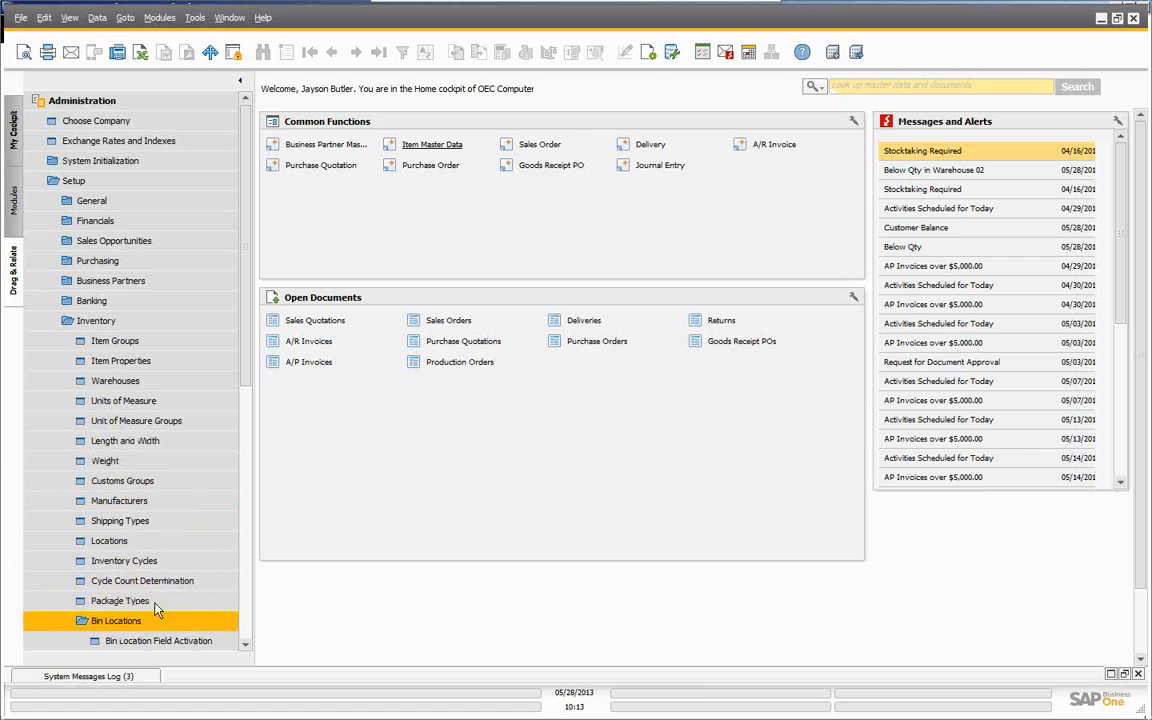
left_click_drag(244, 378, 250, 463)
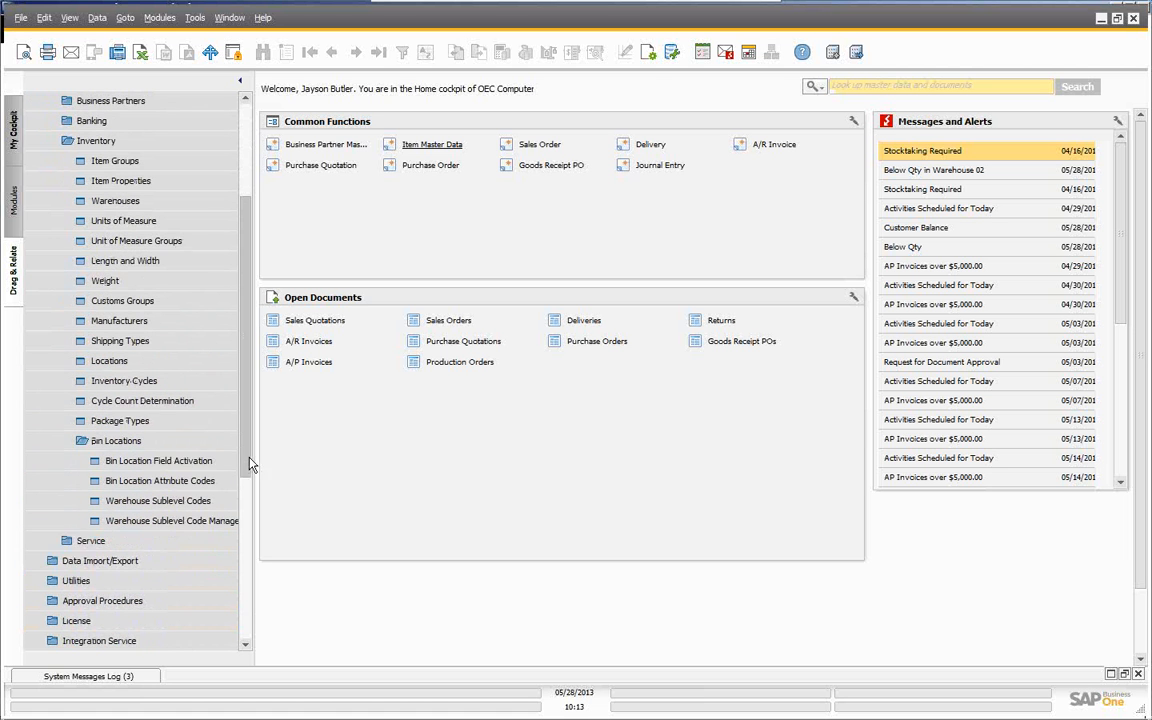
scroll(248, 400, "up", 2)
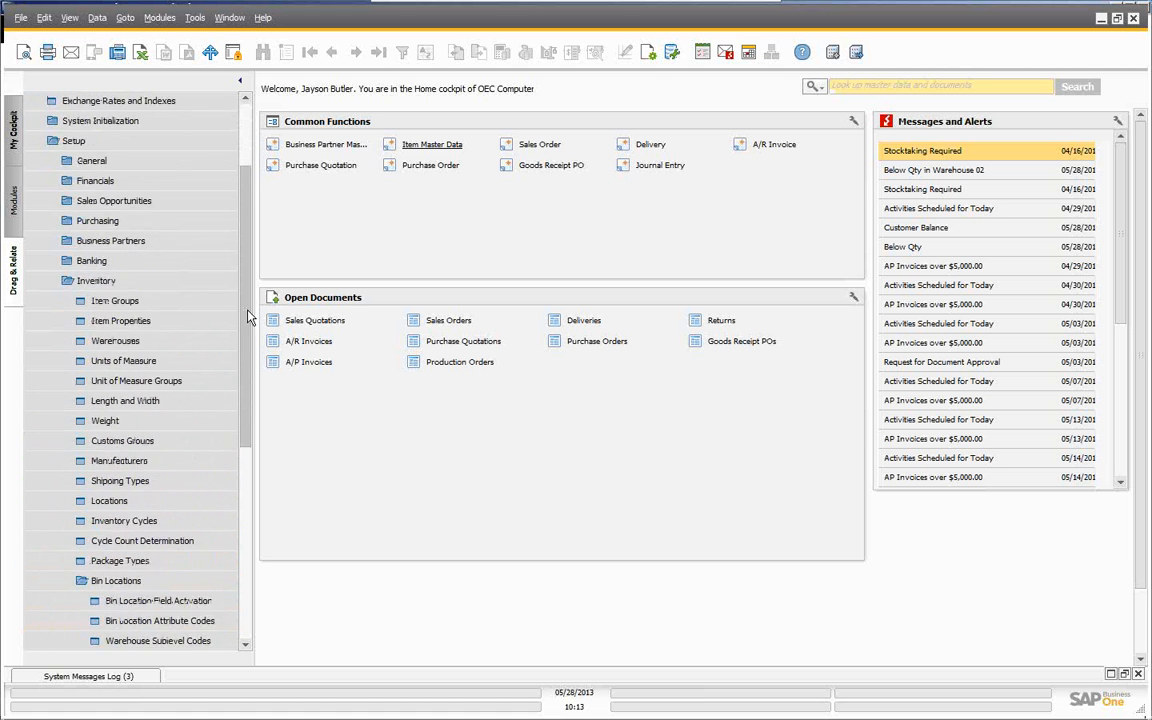
scroll(248, 318, "up", 1)
left_click(82, 106)
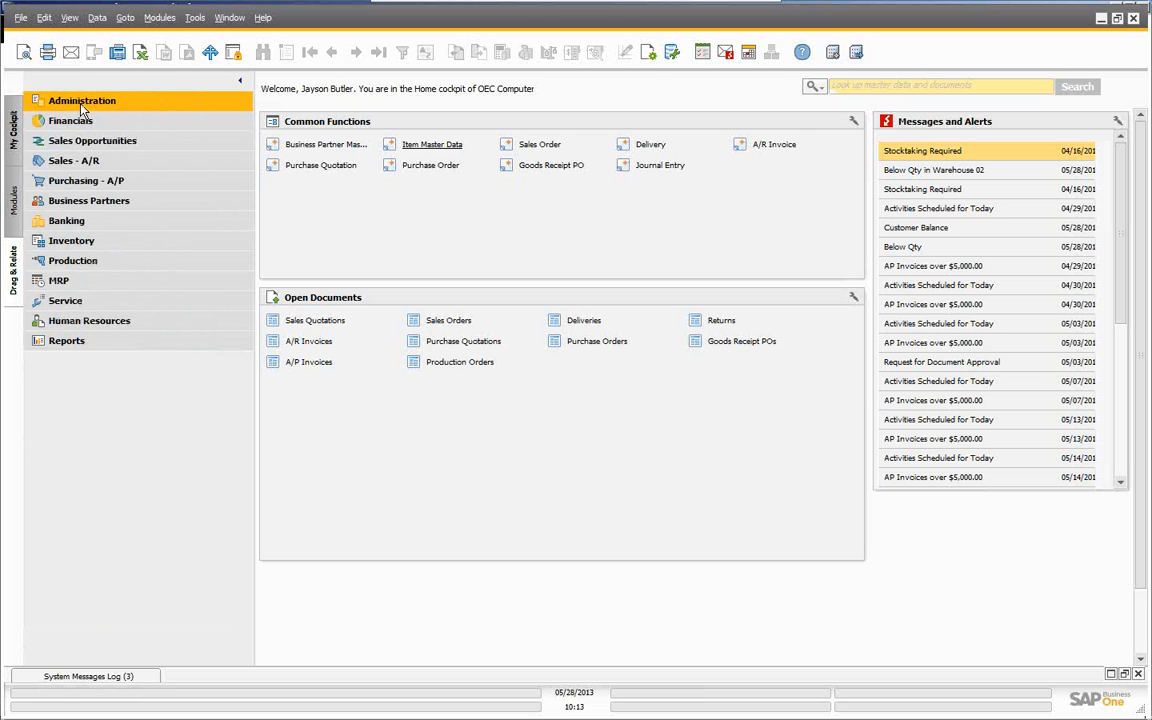
left_click(60, 243)
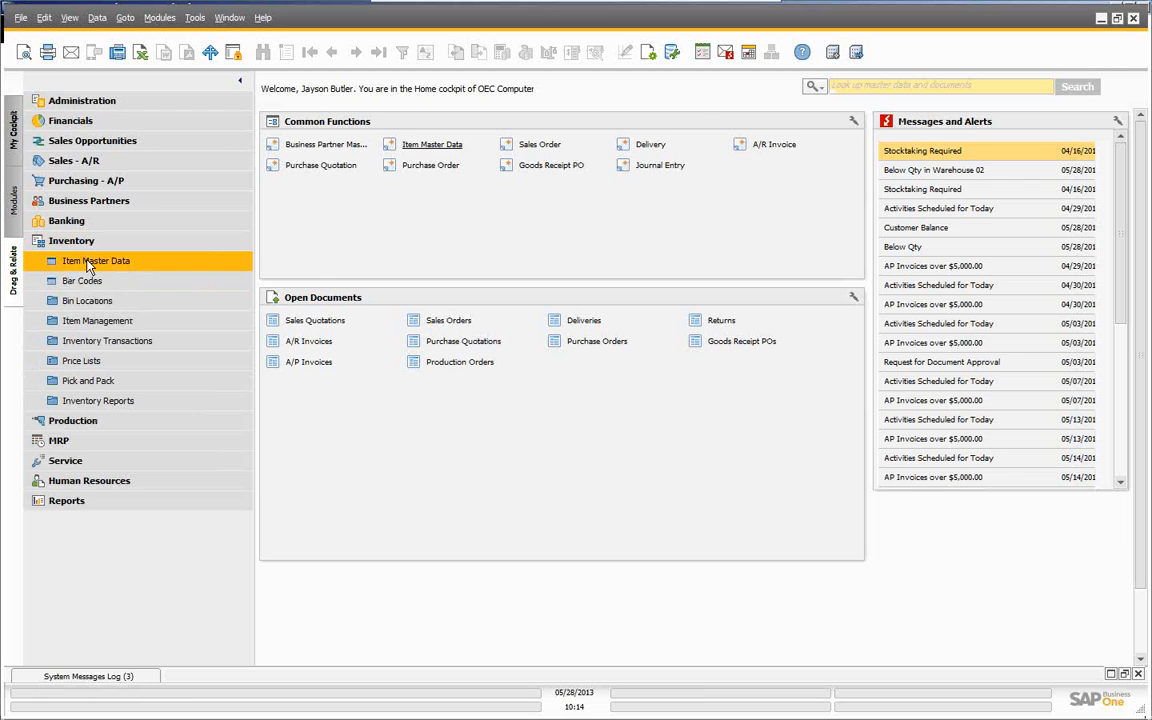
left_click(88, 263)
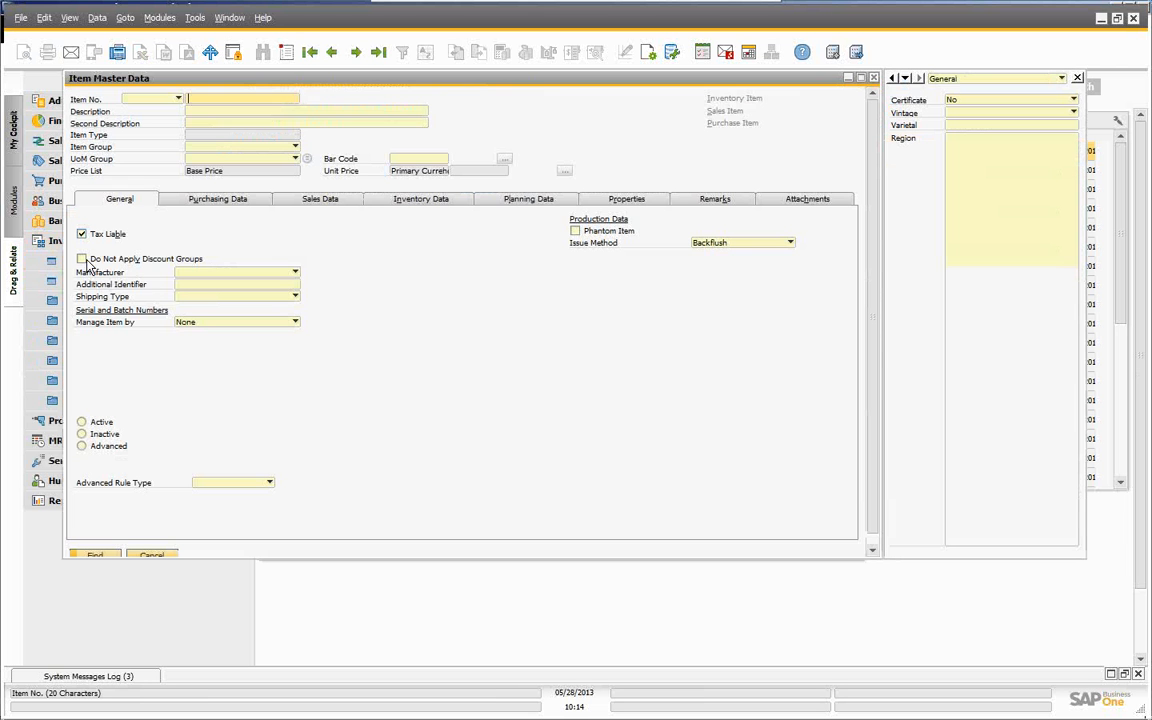
- Load item A00001, check its six General Warehouse bins holding 516 units, then close the record
left_click(311, 58)
left_click_drag(347, 82, 356, 110)
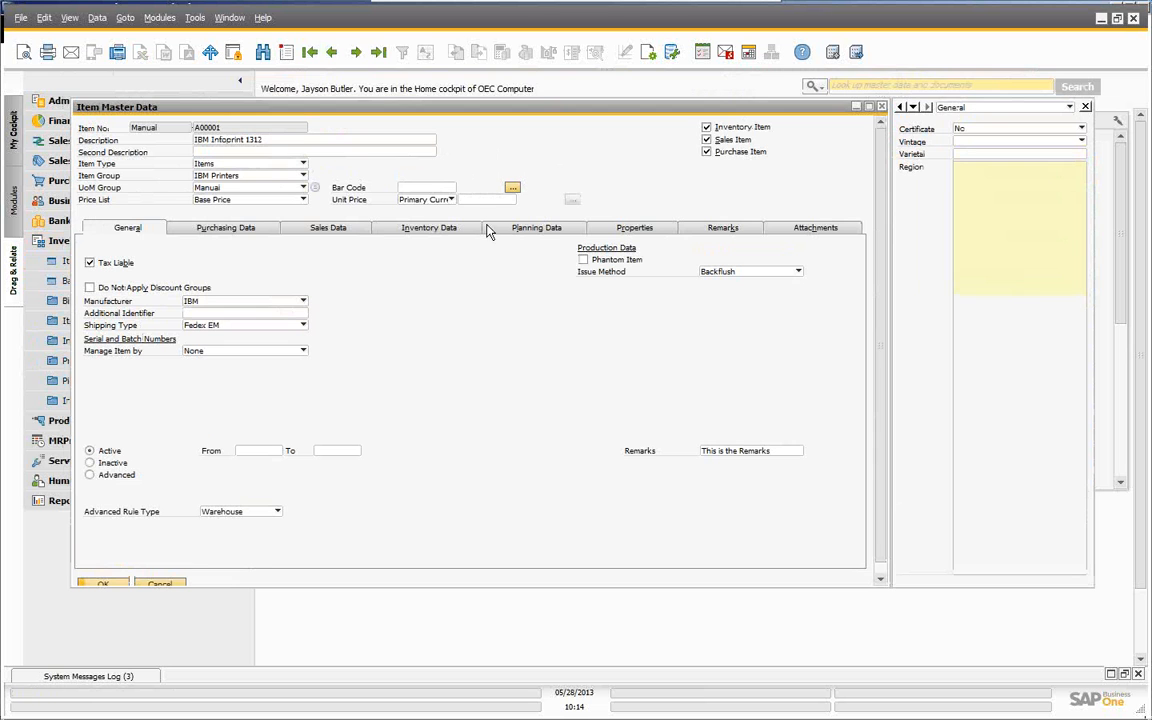
left_click(432, 229)
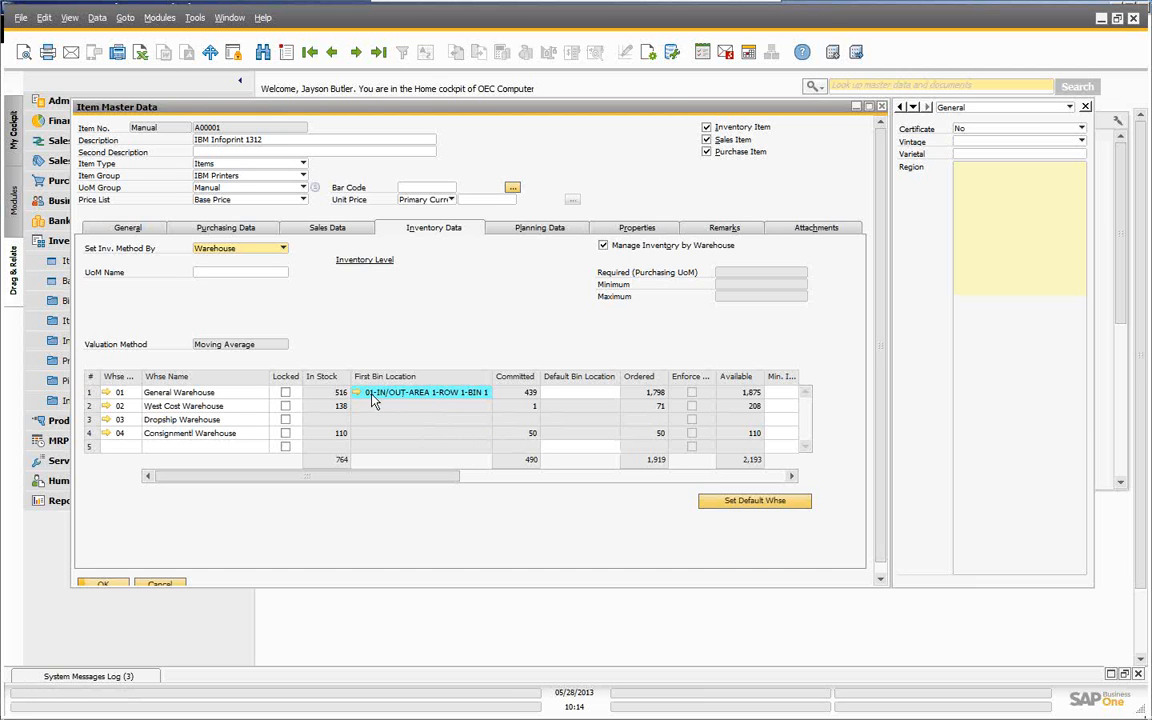
left_click(357, 393)
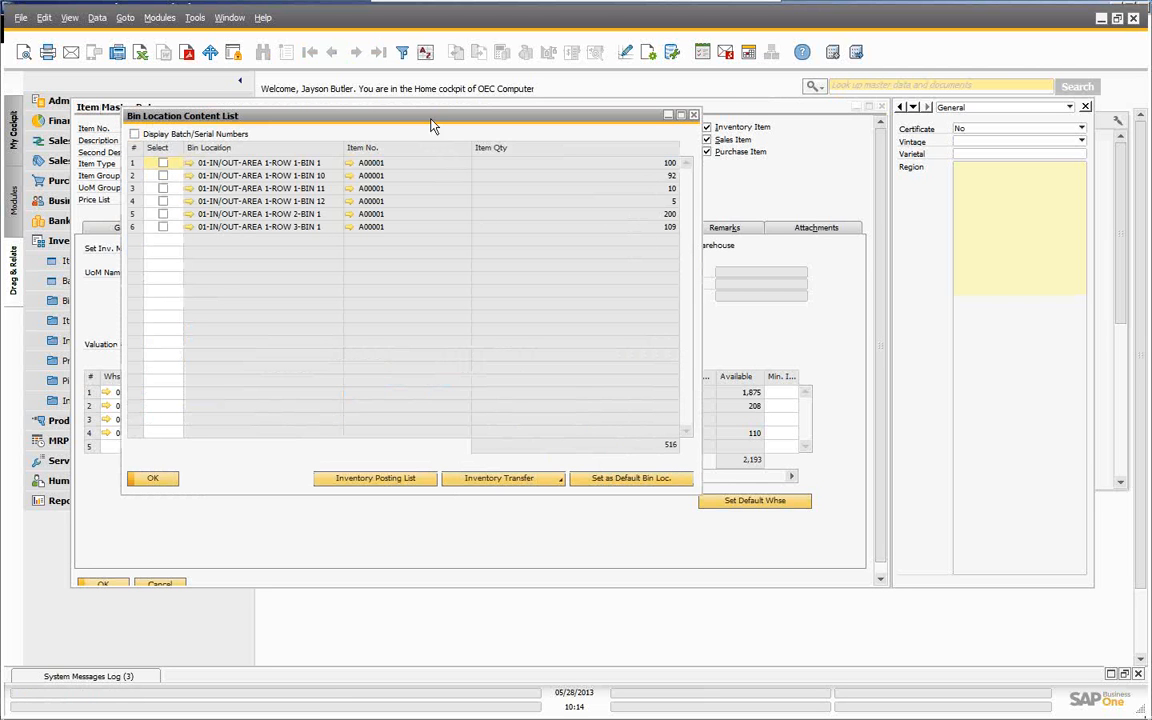
left_click_drag(432, 124, 785, 124)
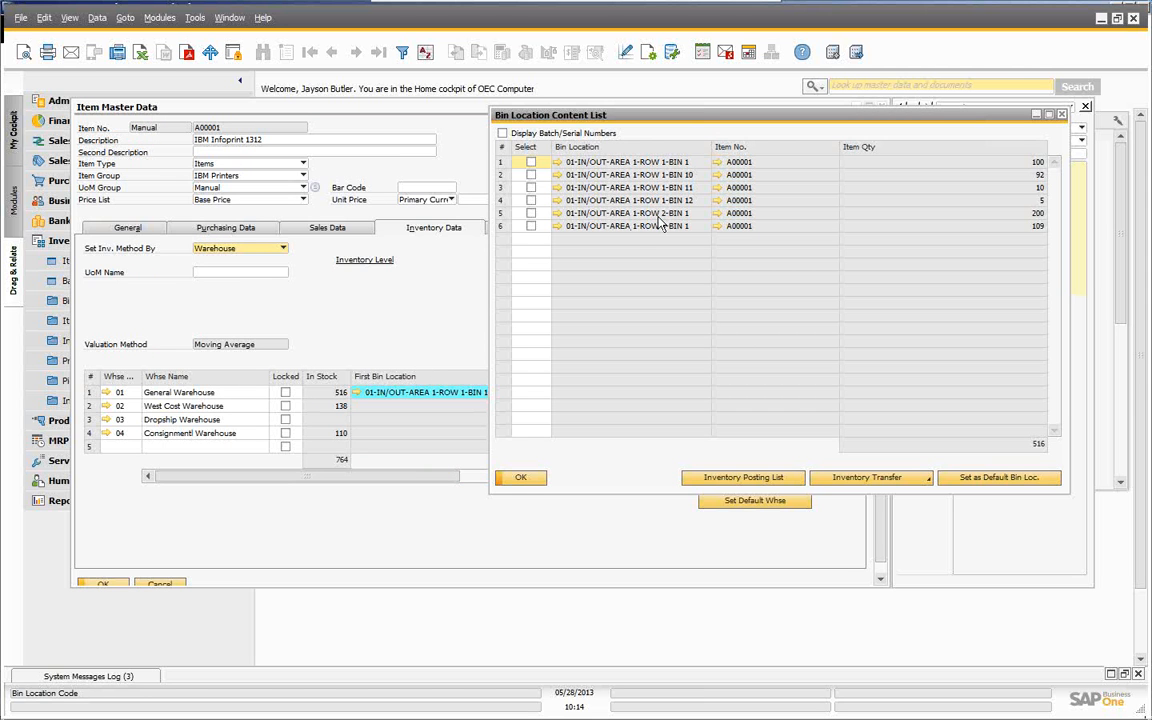
left_click(522, 479)
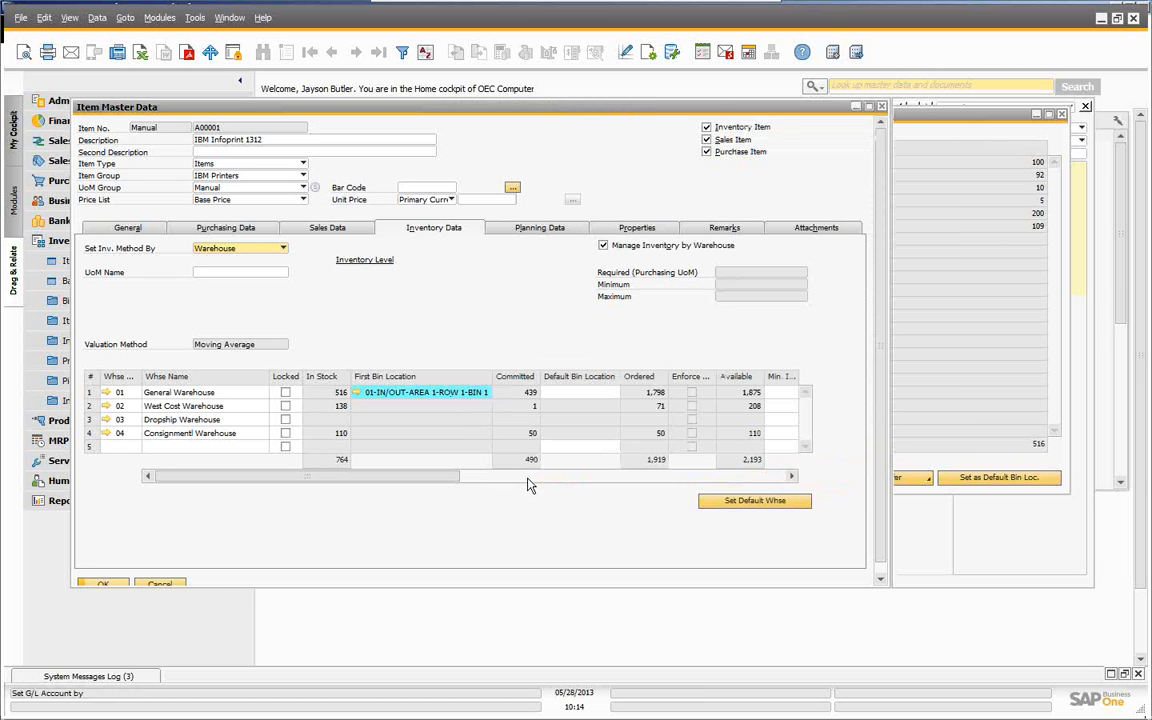
left_click(162, 585)
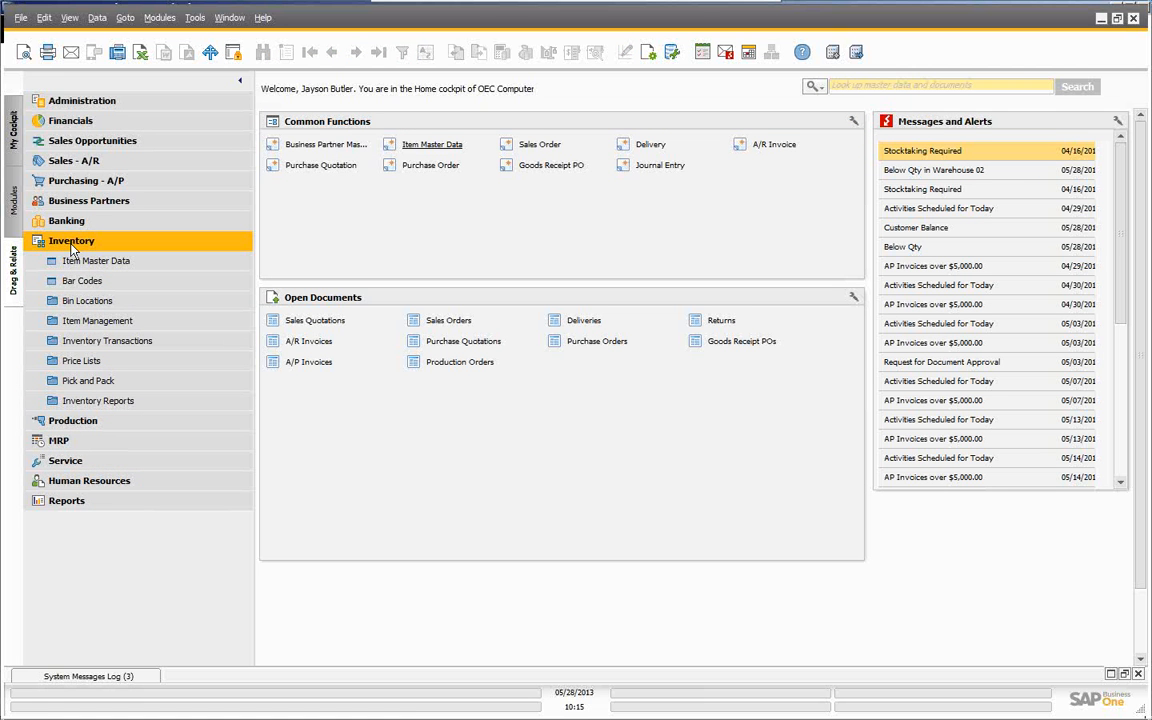
- Open Bin Location Master Data and load the first bin record
left_click(83, 305)
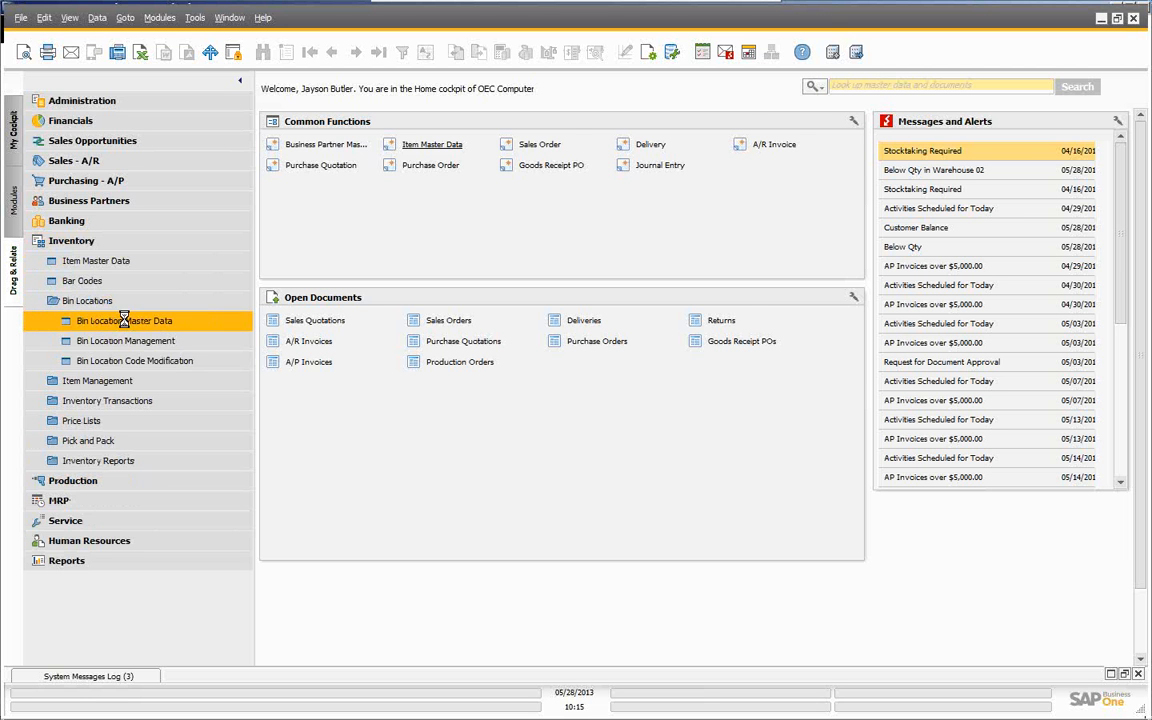
left_click(93, 321)
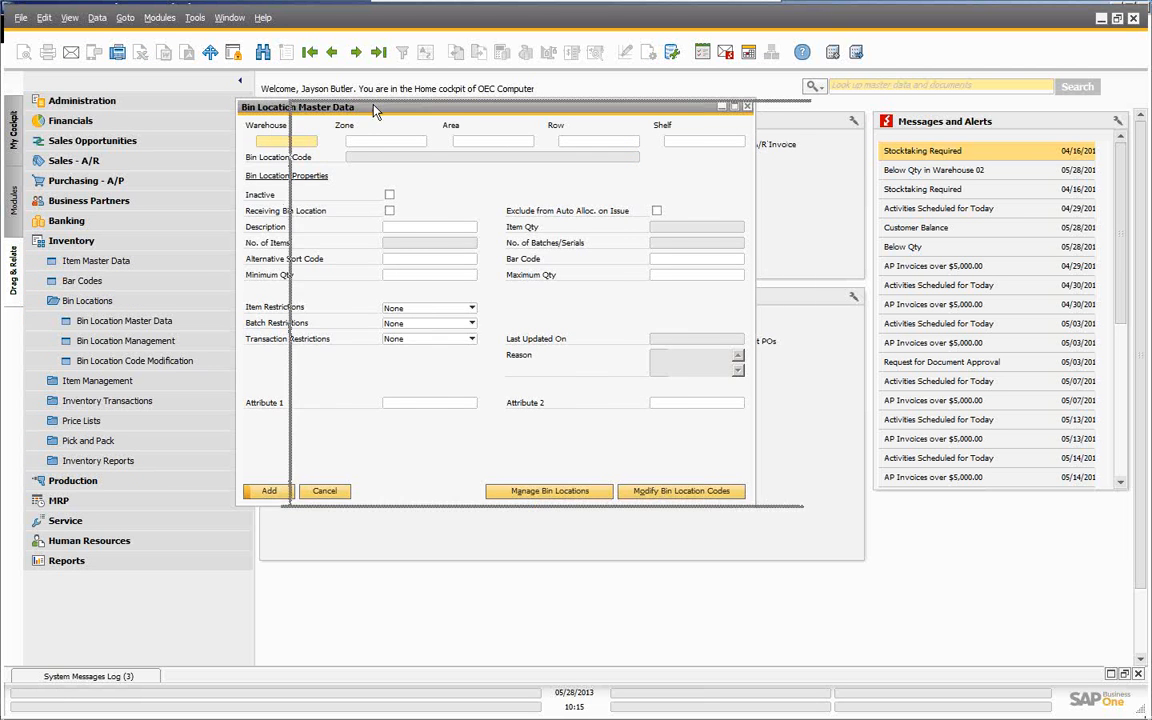
left_click_drag(338, 106, 392, 109)
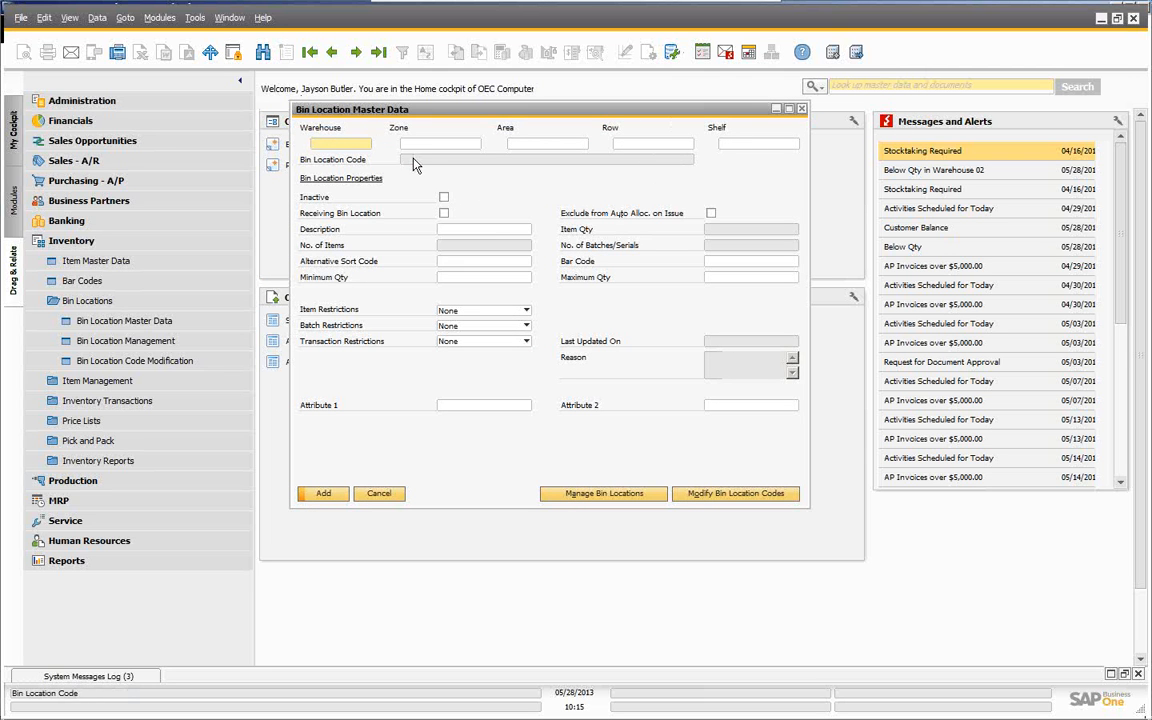
left_click(311, 56)
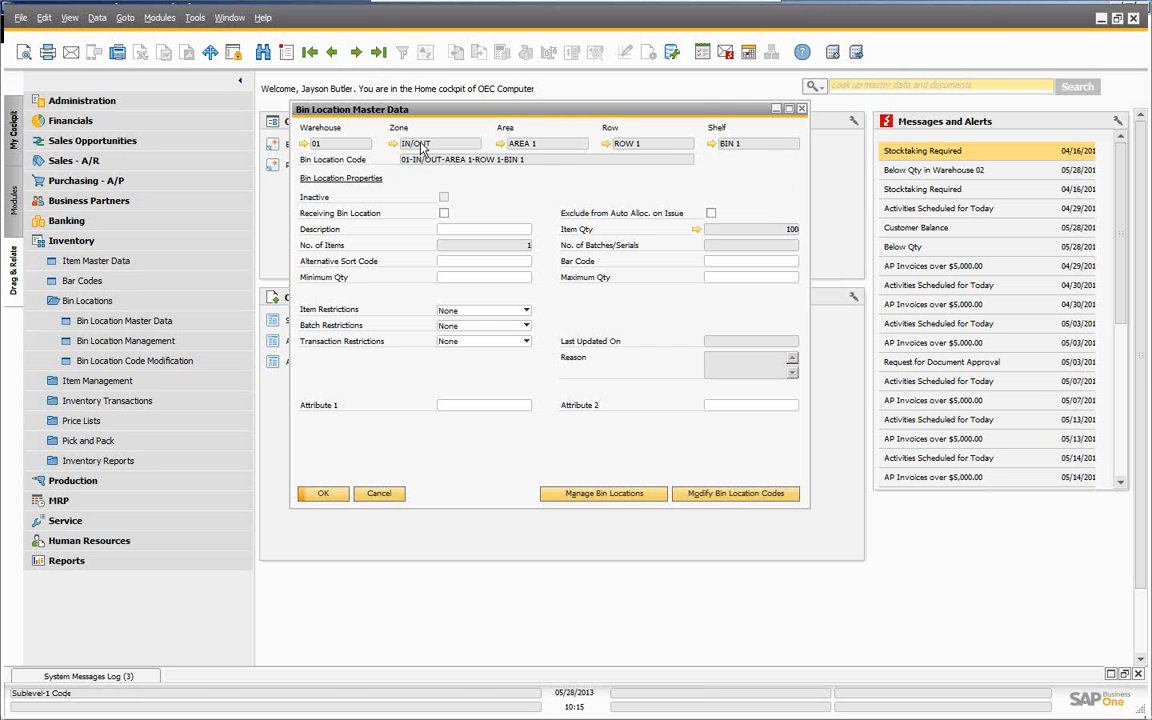
- Browse to bin 01-IN/OUT-AREA 1-ROW 2-BIN 1 and list its contents: A00001 200, A00003 60
left_click(356, 53)
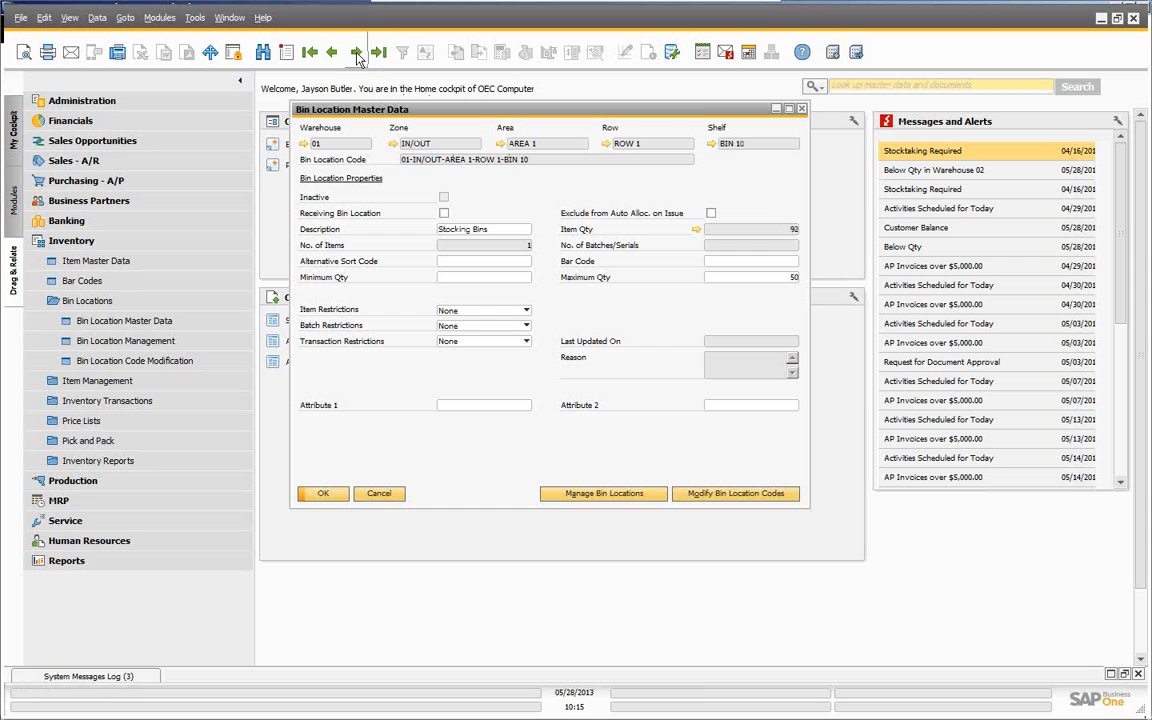
left_click(356, 53)
left_click(356, 53)
left_click(357, 56)
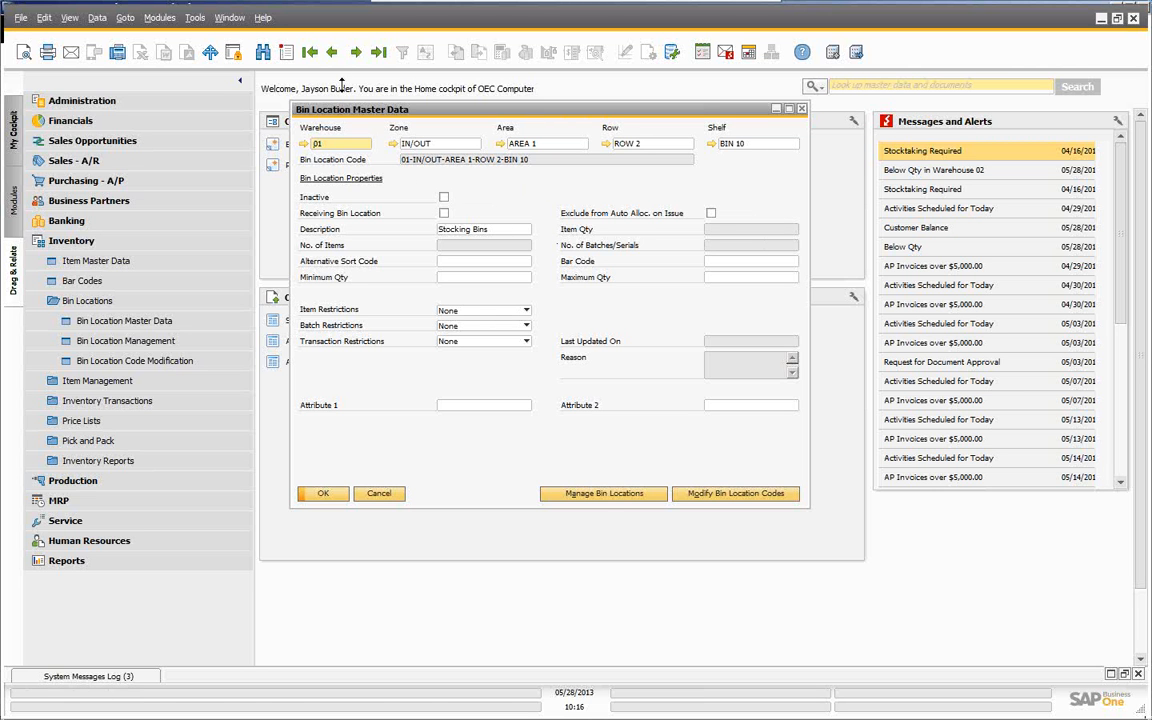
left_click(334, 51)
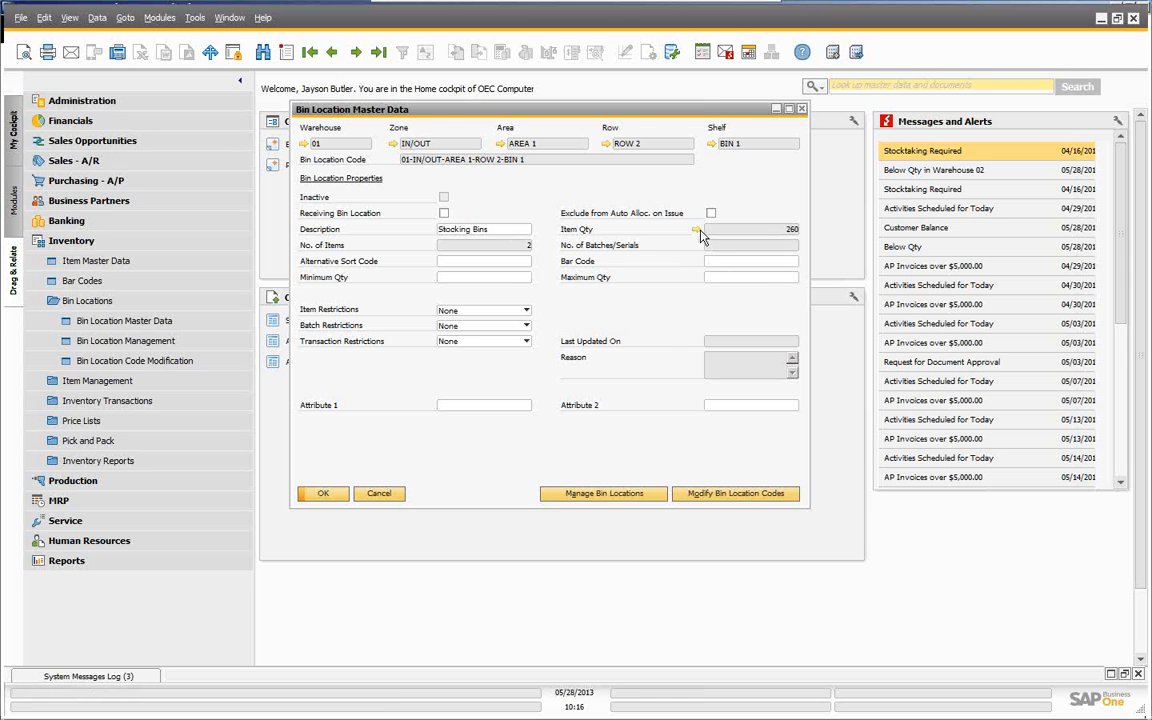
left_click(697, 230)
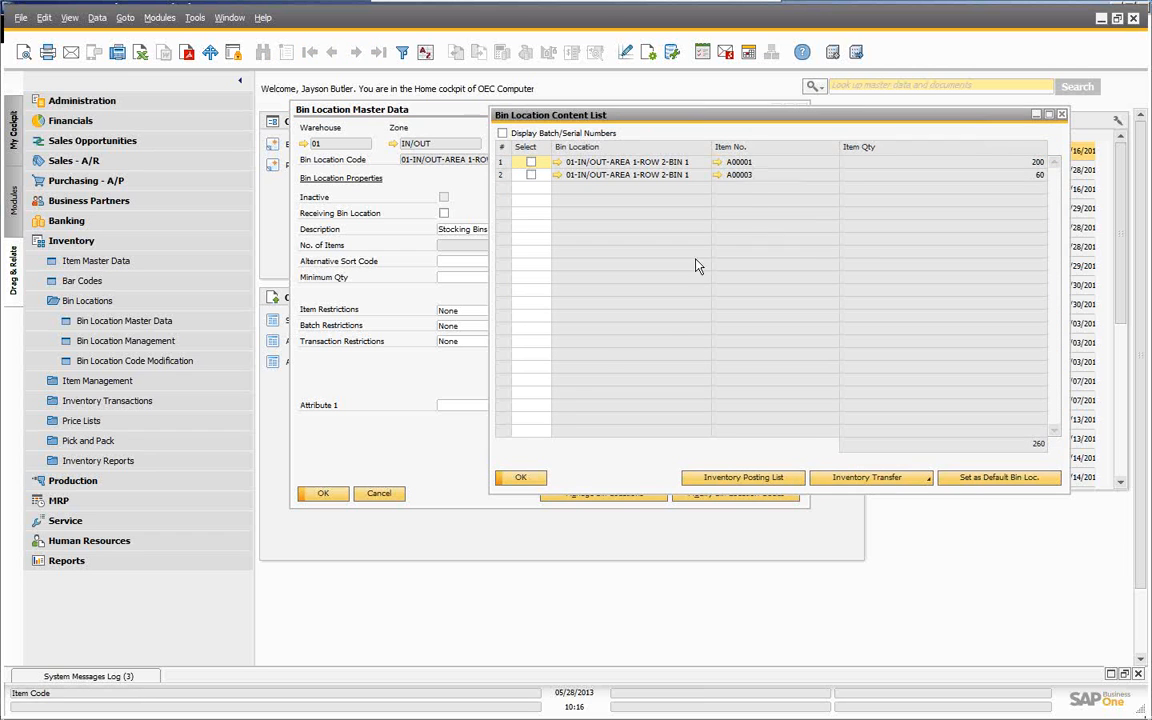
- Close the ROW 2-BIN 1 content list (200 A00001, 60 A00003) and the Bin Location Master Data form
left_click(521, 478)
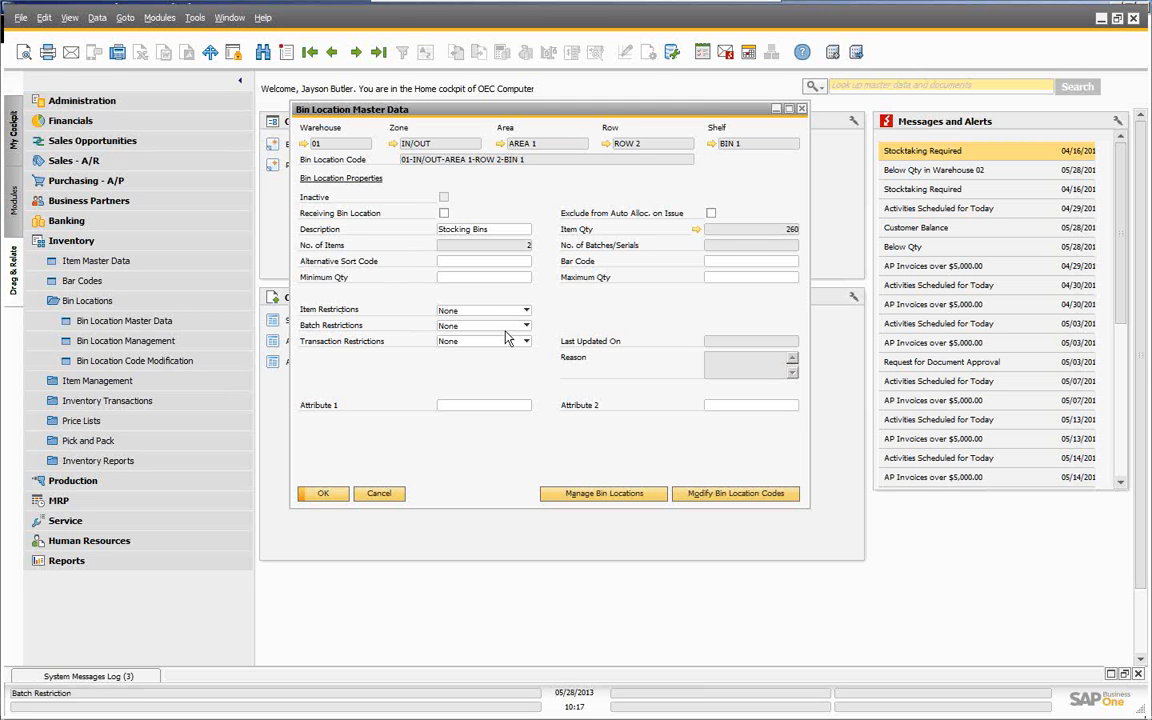
left_click(330, 499)
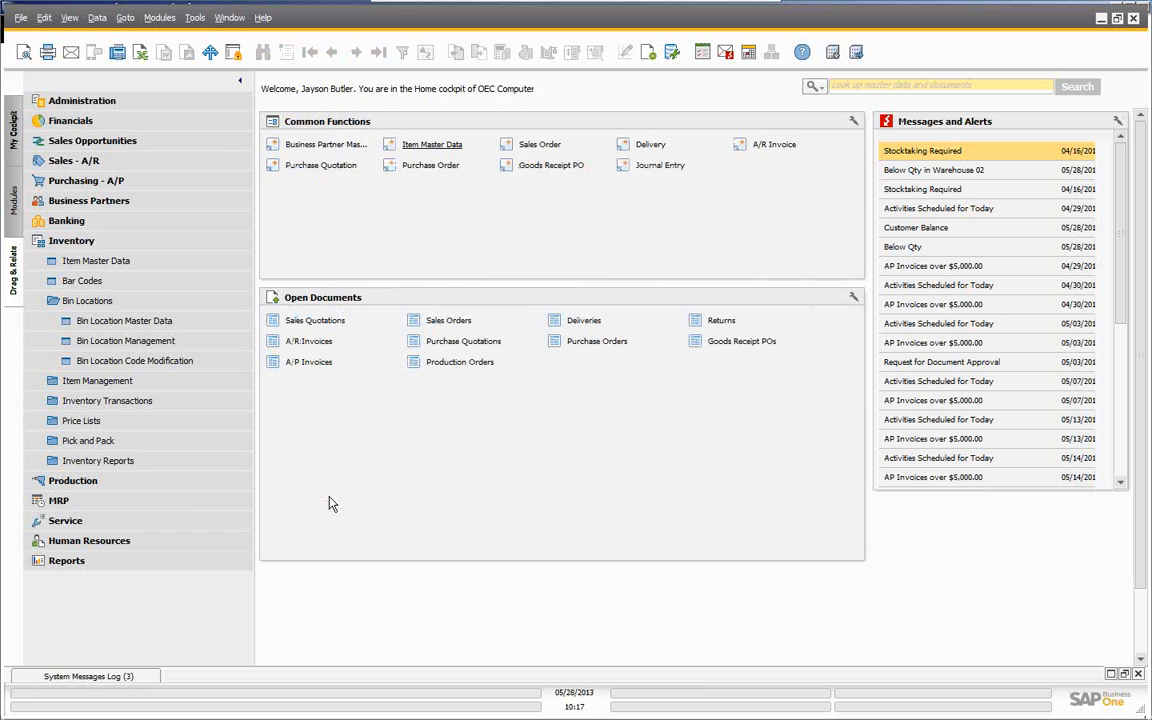
- In Bin Location Management, set warehouse 01 and Zone From/To both to IN/OUT
left_click(127, 348)
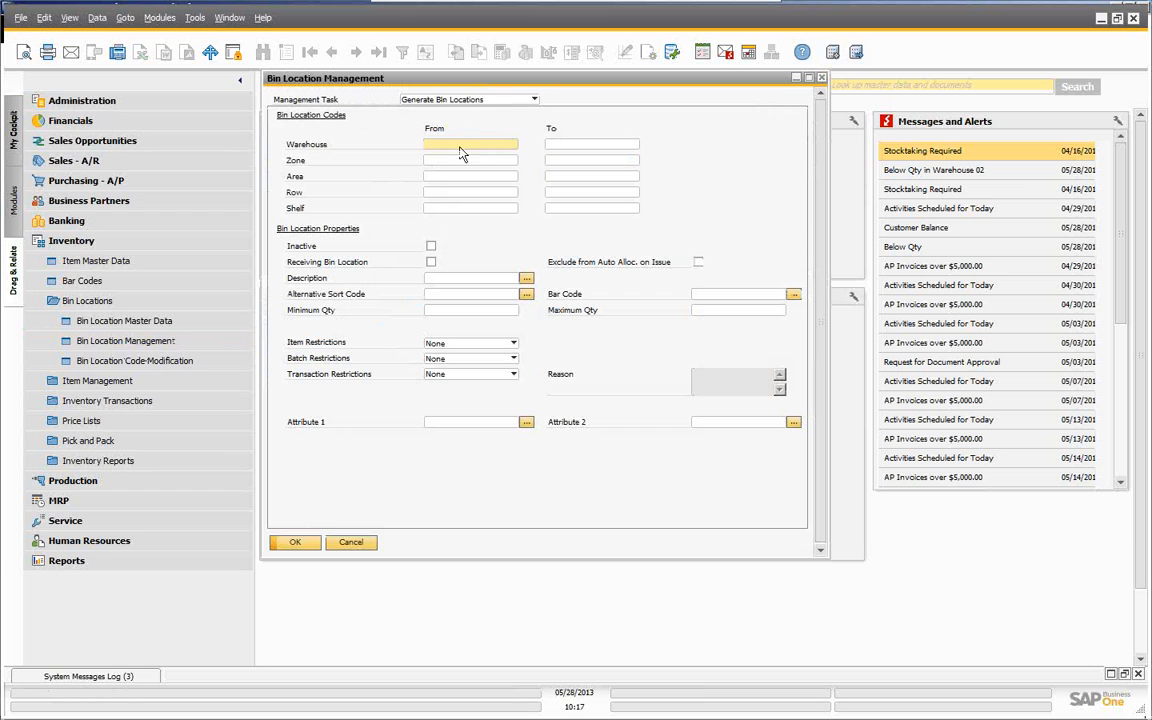
left_click(296, 543)
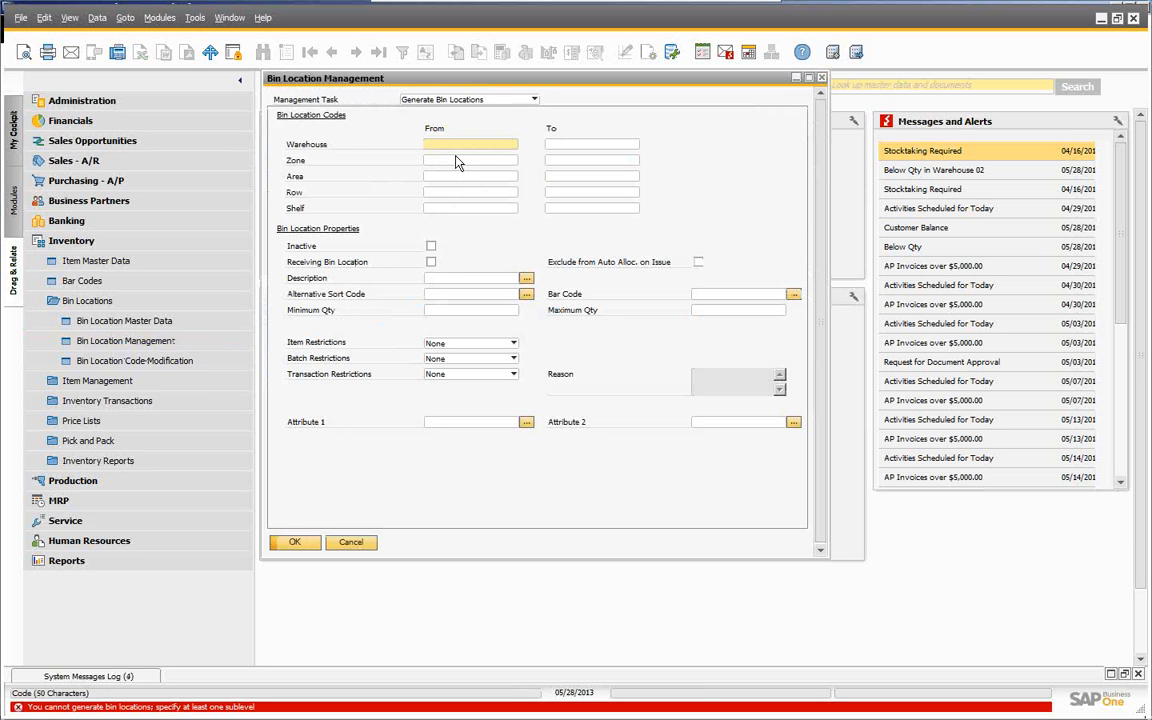
type("01")
key("Tab")
left_click(463, 161)
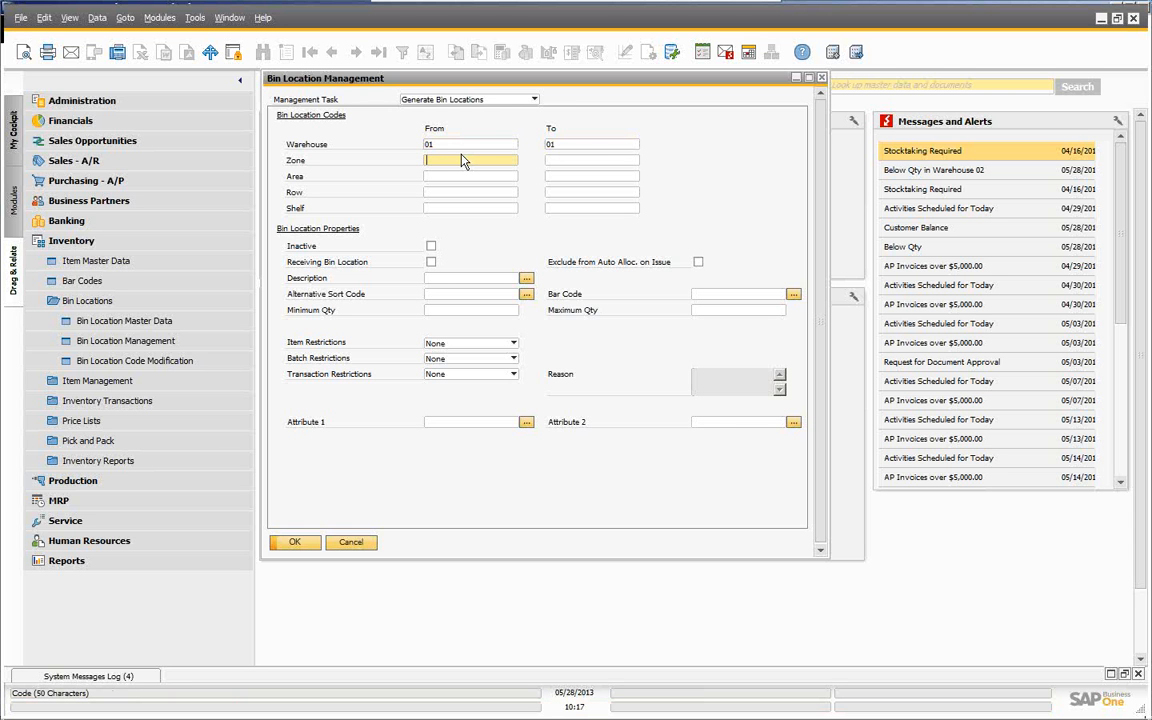
key("Tab")
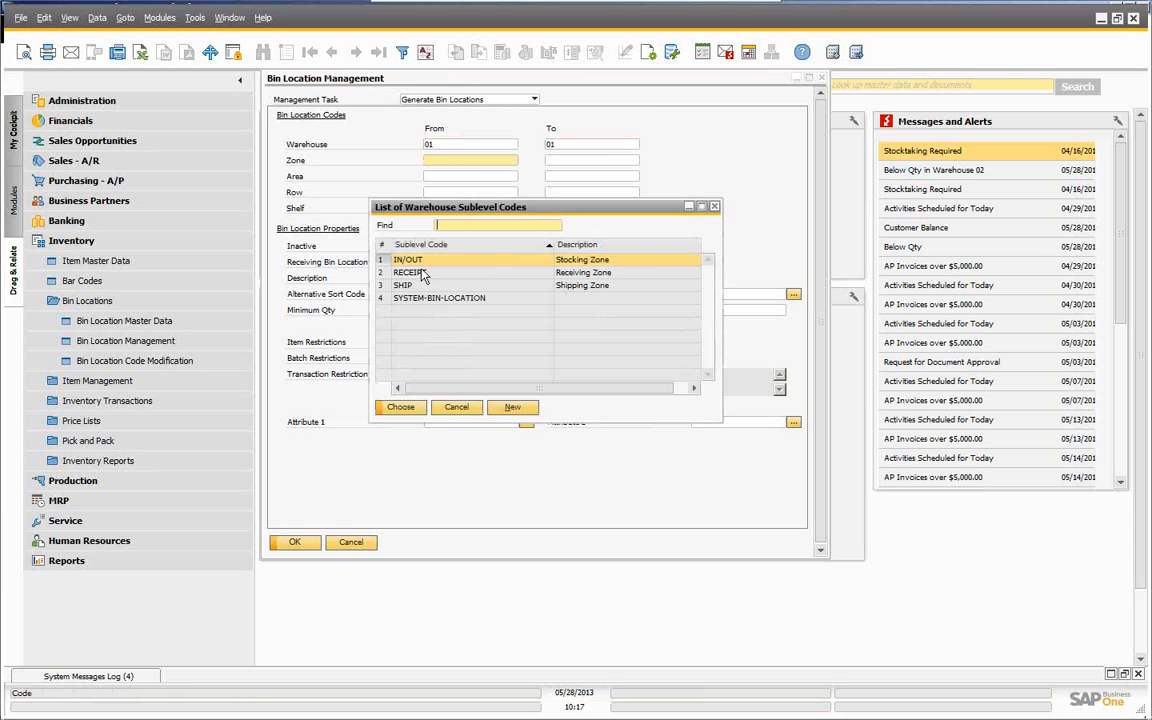
left_click(400, 407)
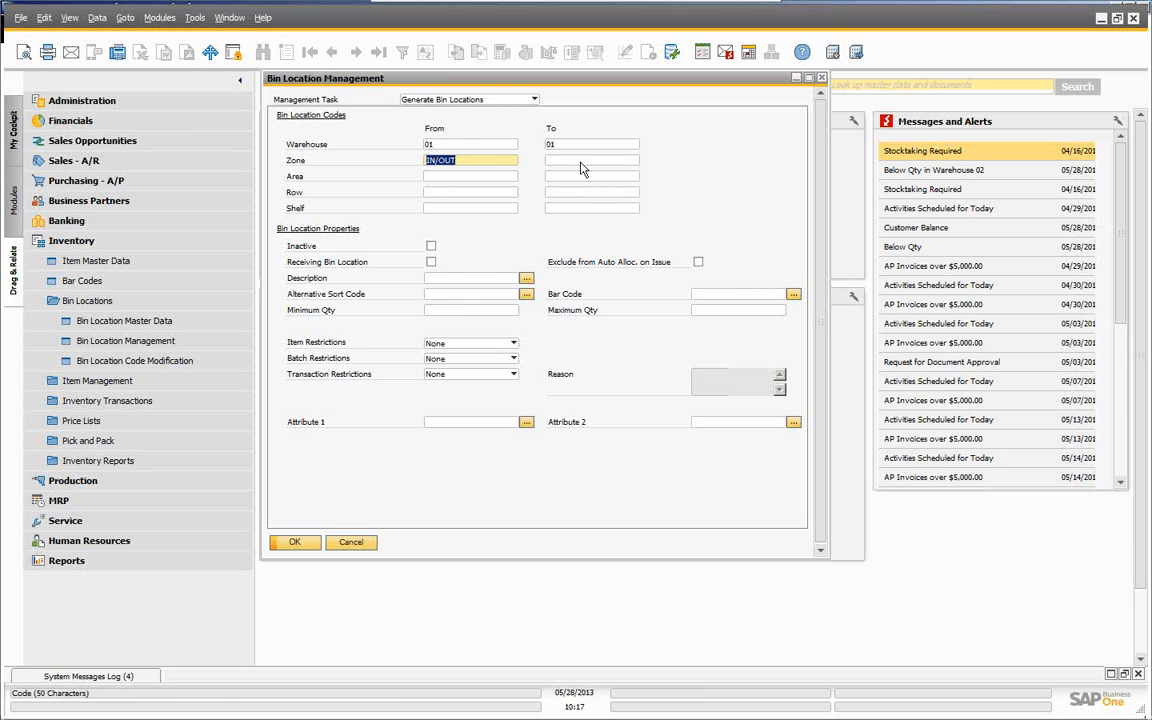
left_click(580, 162)
key("Tab")
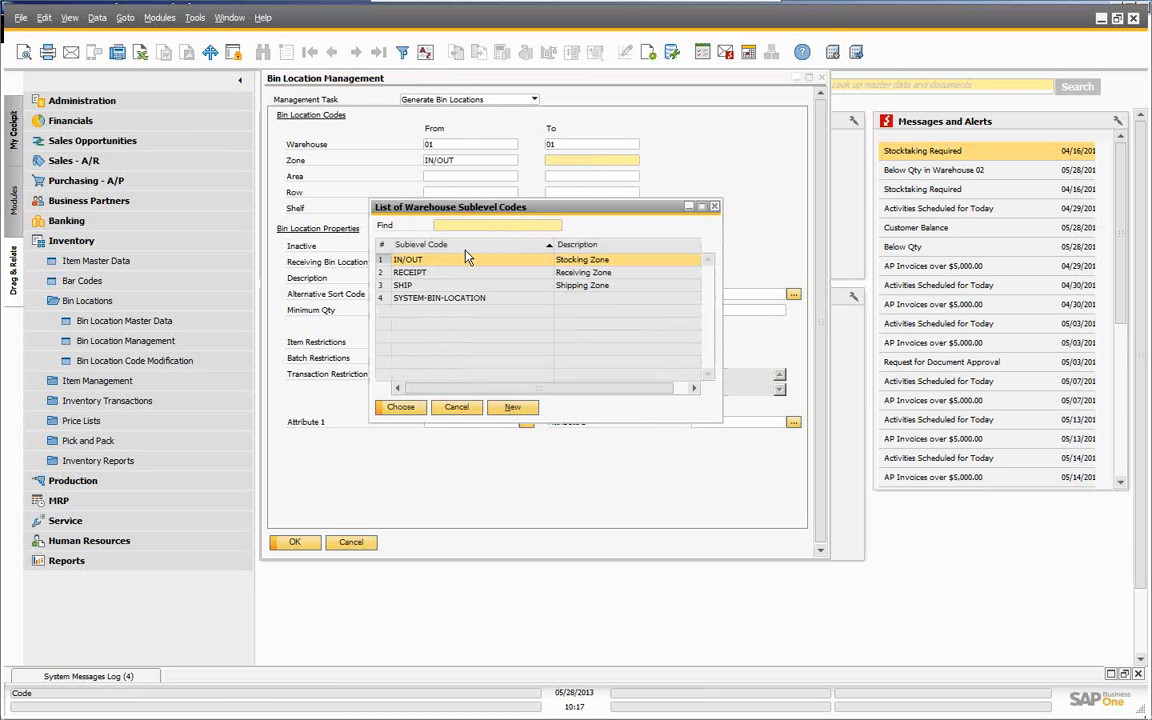
left_click(402, 407)
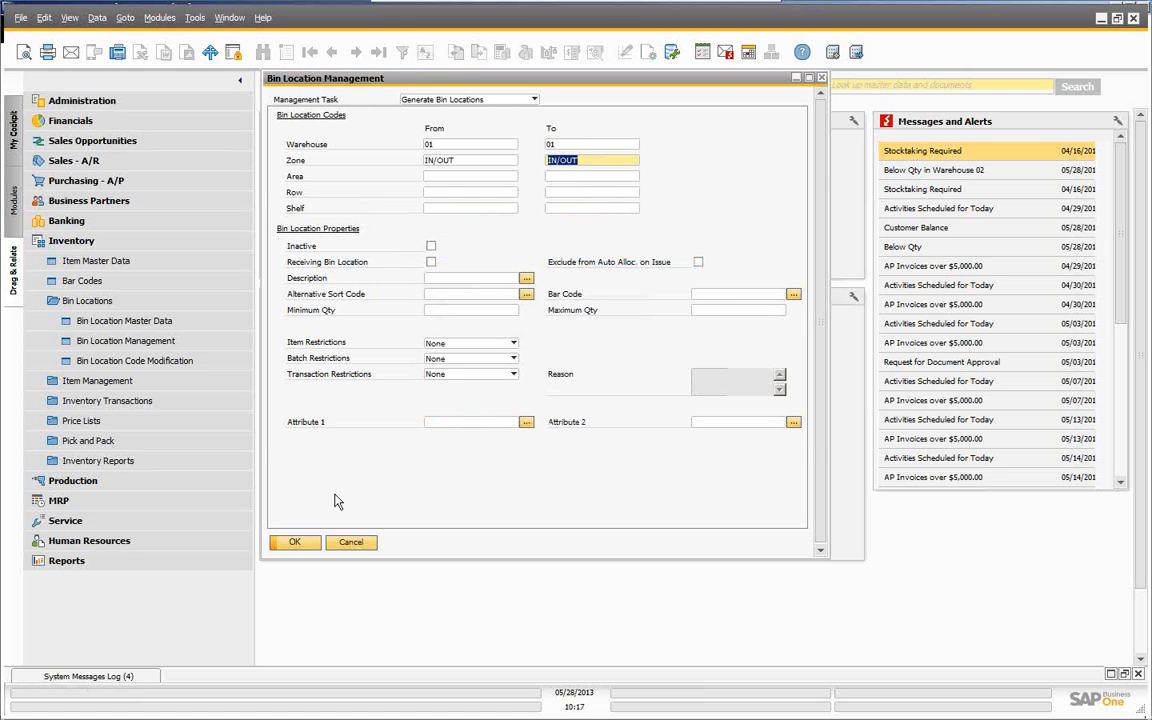
- Preview generation of bin 01-IN/OUT, then cancel without generating and close Bin Location Management
left_click(294, 543)
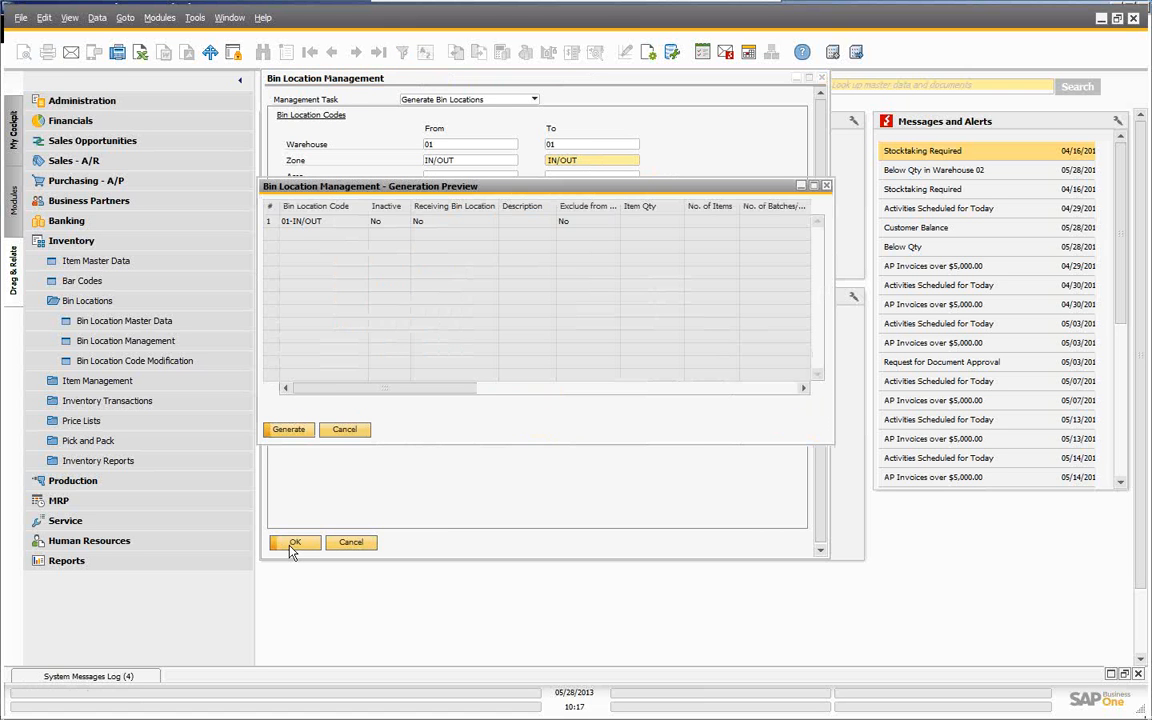
left_click_drag(329, 389, 219, 388)
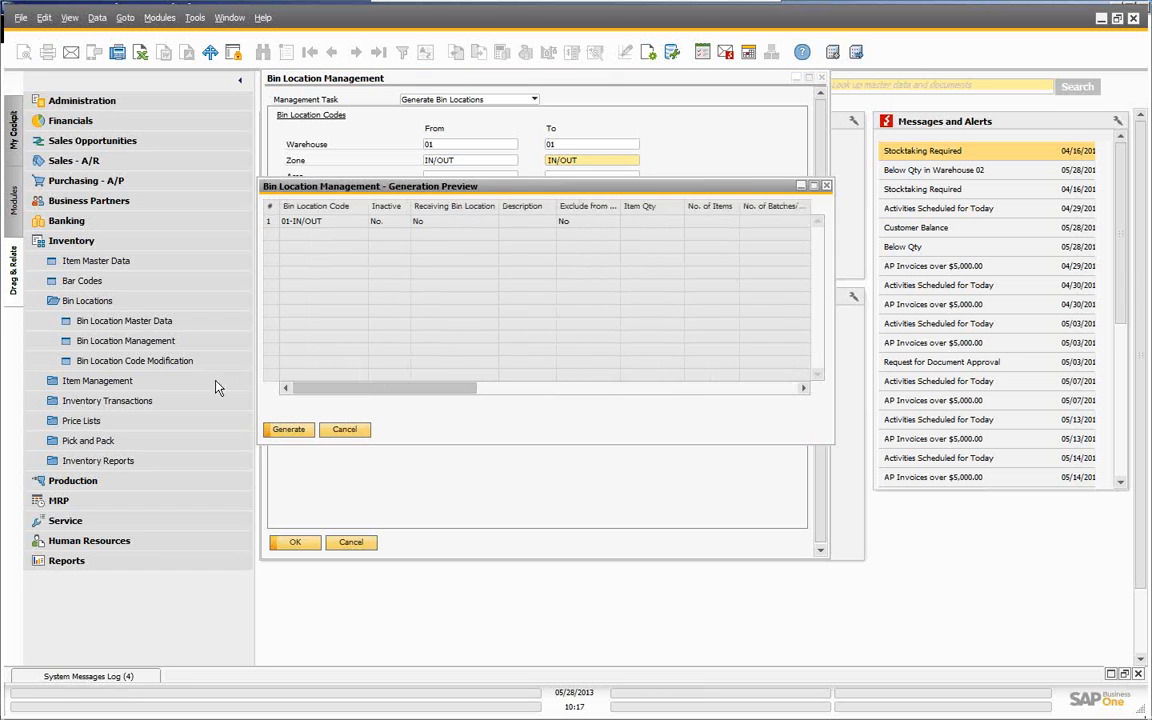
left_click(345, 431)
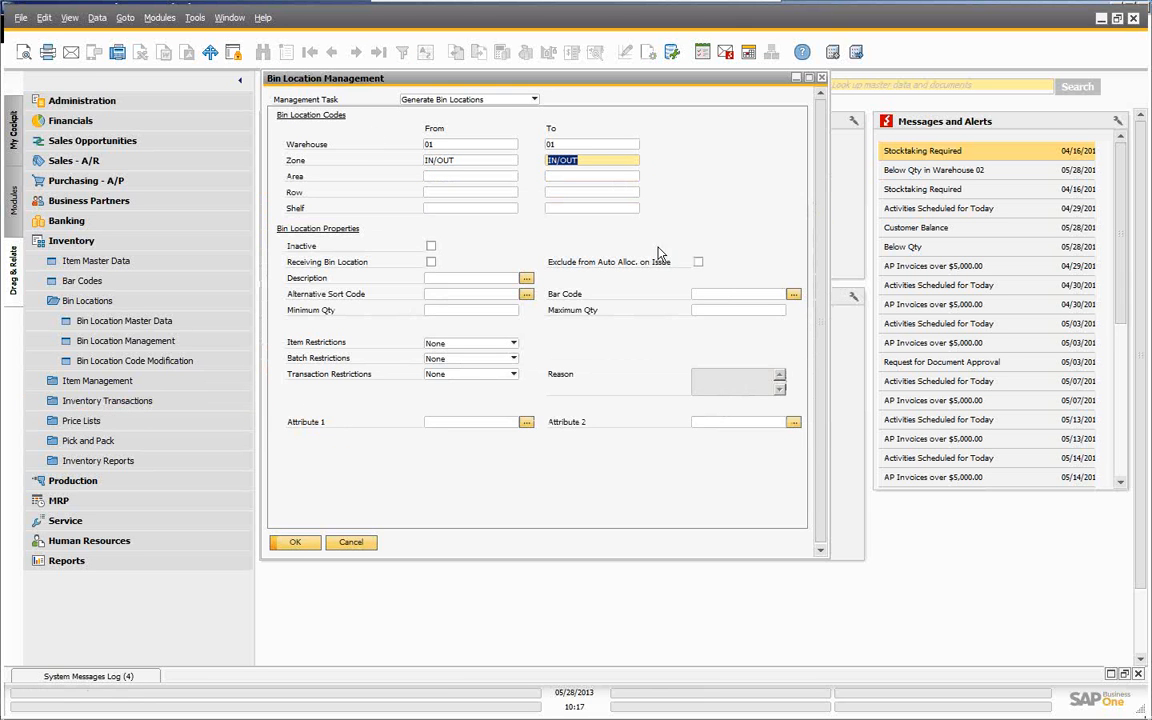
left_click(351, 543)
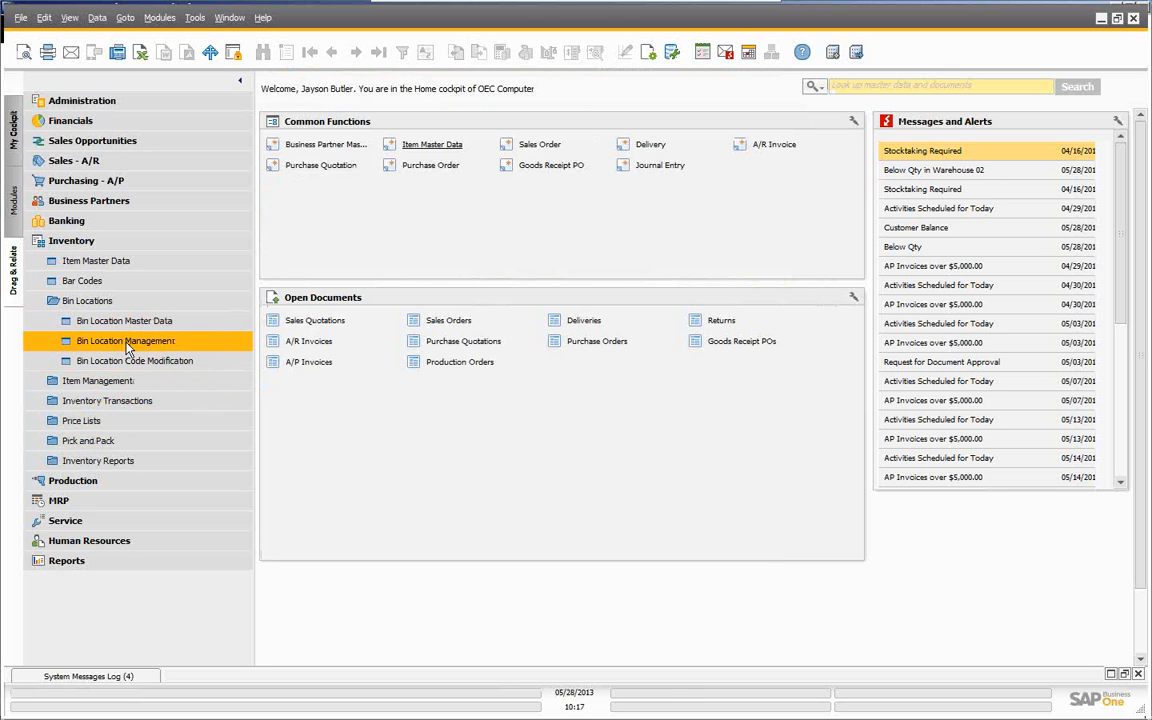
left_click(127, 344)
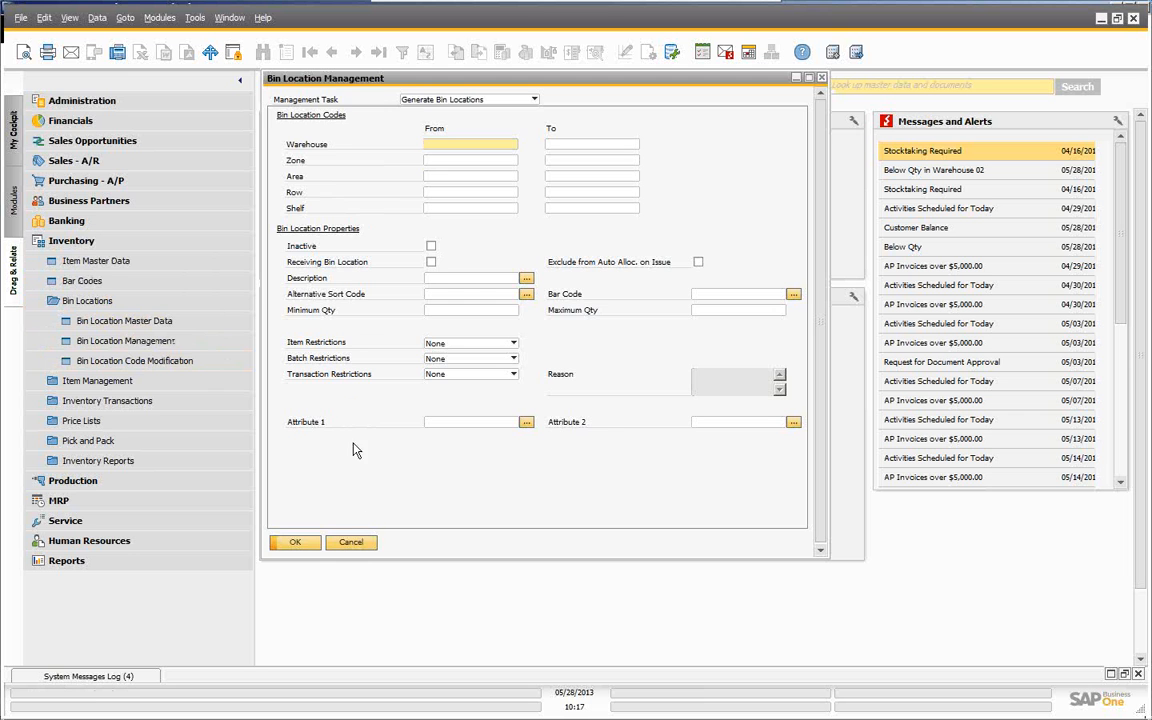
left_click(351, 542)
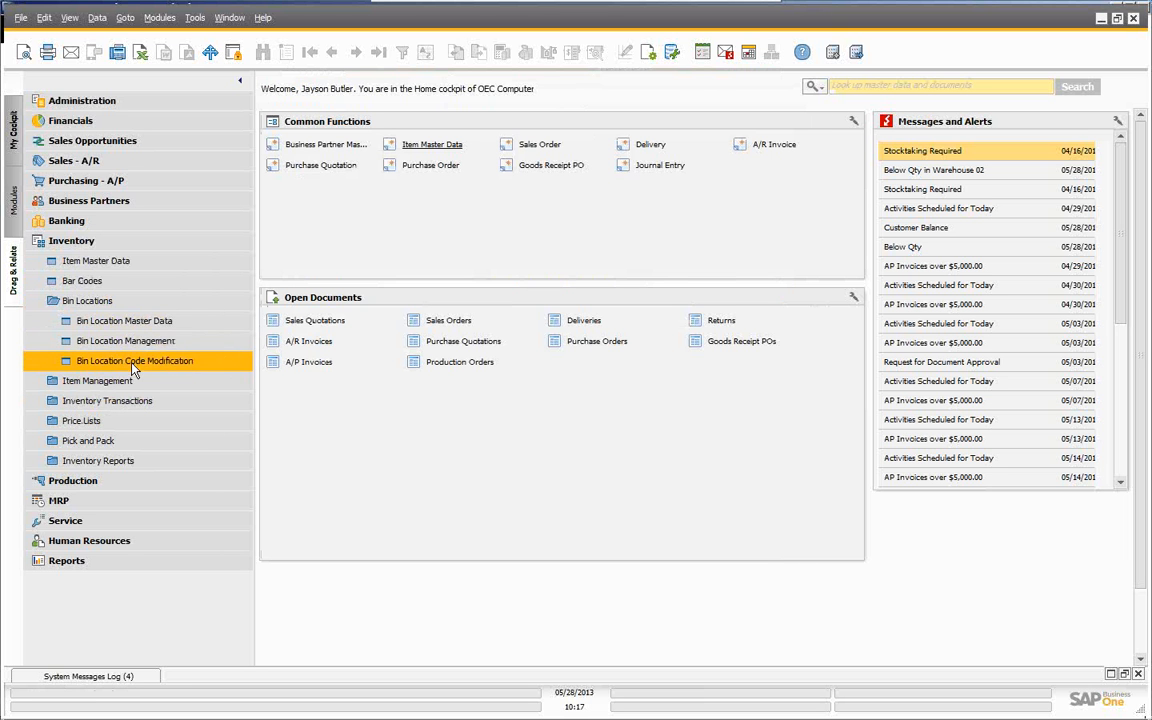
- Open Bin Location Code Modification and set the warehouse range to 01 through 01
left_click(133, 362)
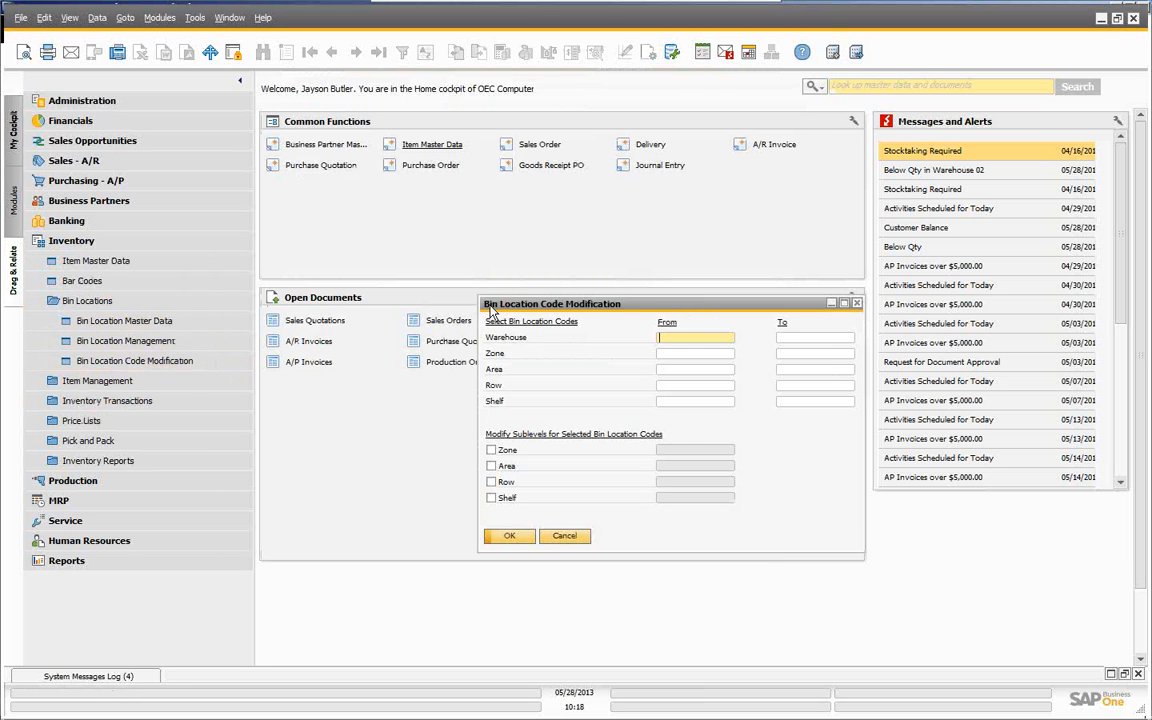
left_click_drag(525, 309, 385, 256)
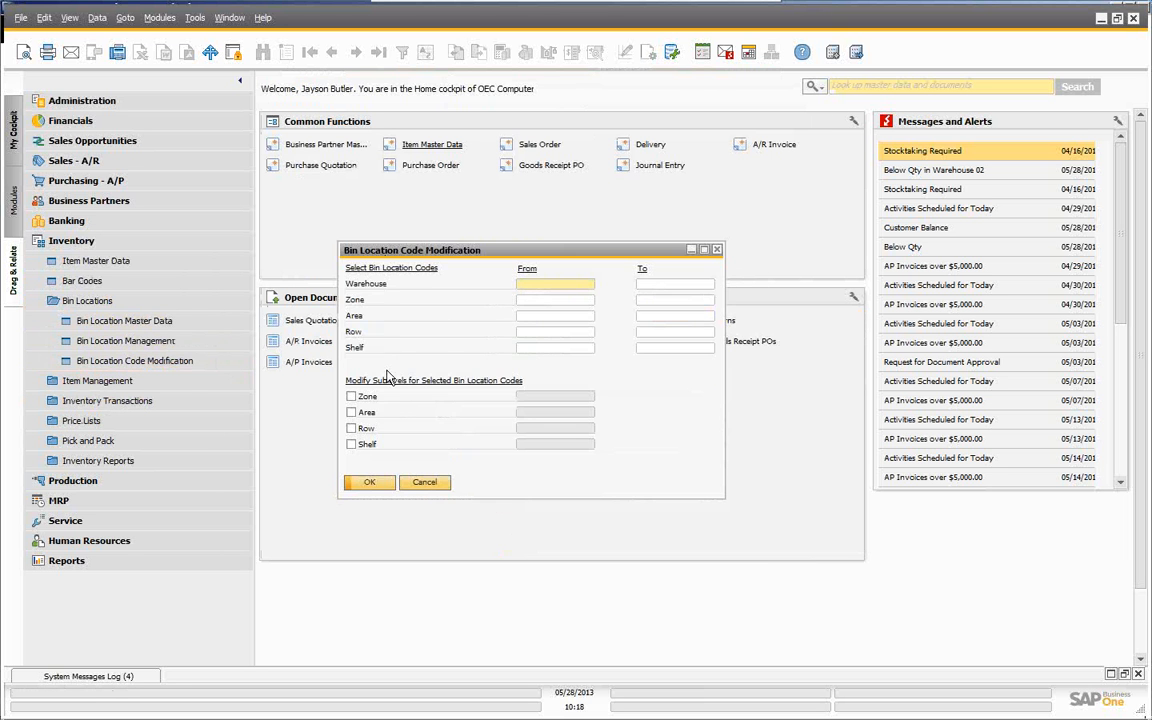
left_click(540, 285)
type("01")
key("Tab")
type("01")
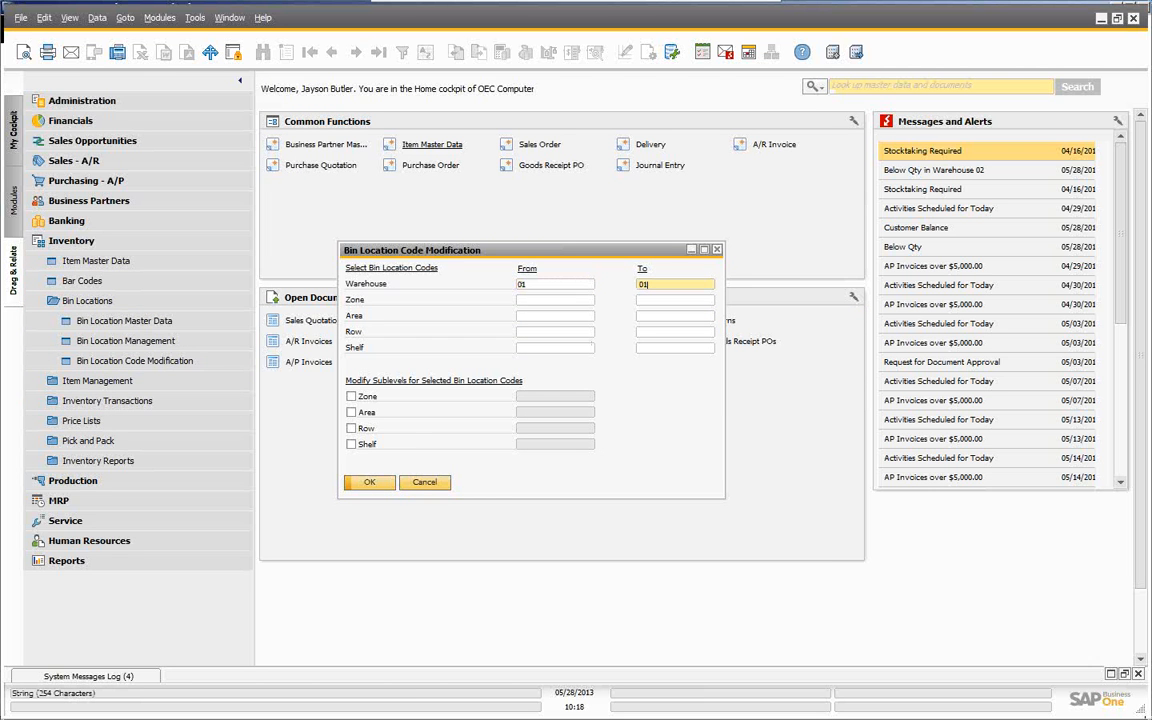
key("Tab")
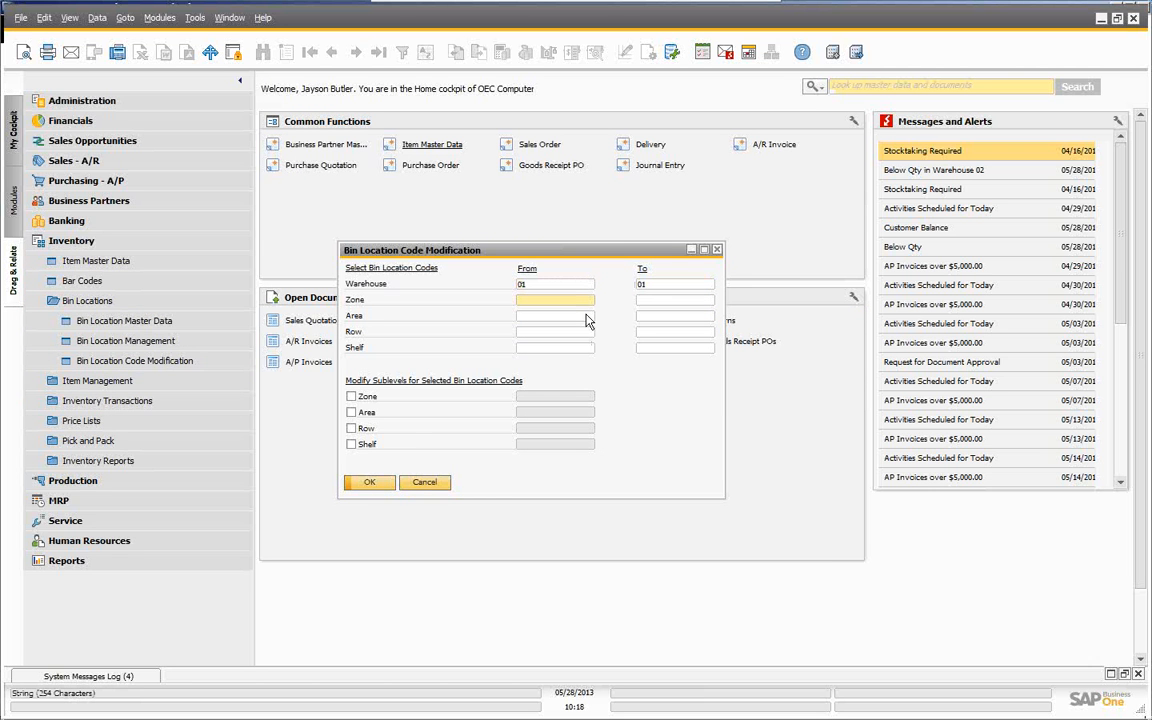
- Set Zone From and To to SHIP and try to apply the modification
left_click(589, 300)
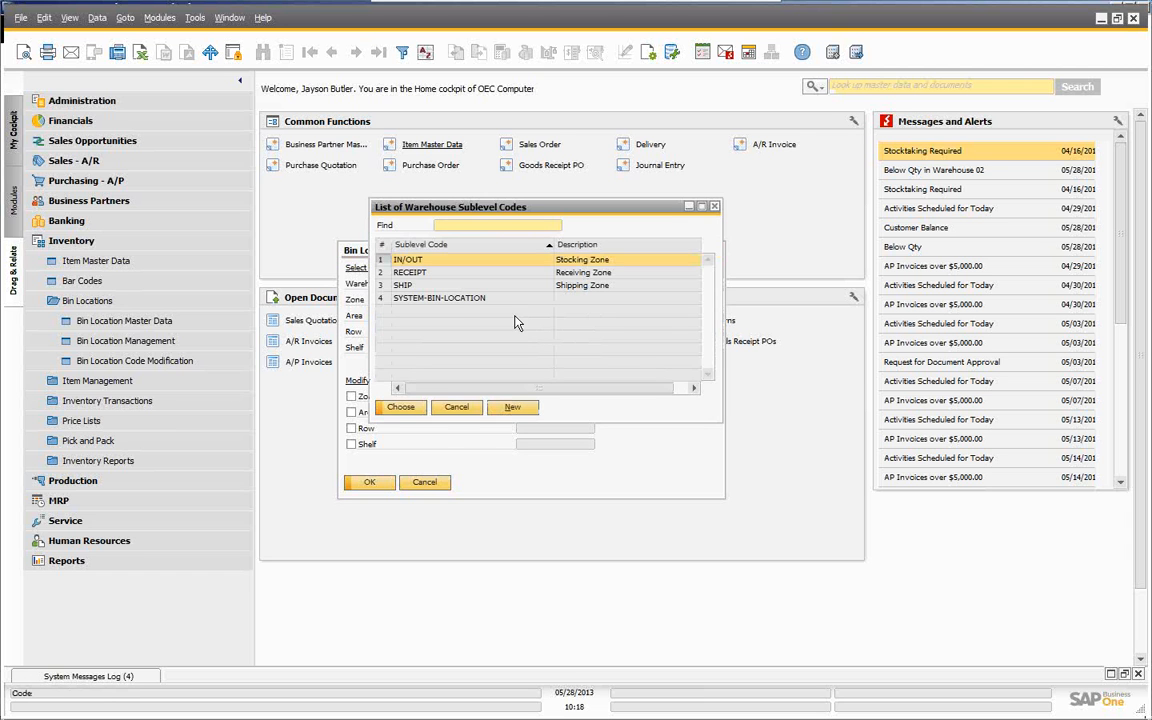
left_click(403, 285)
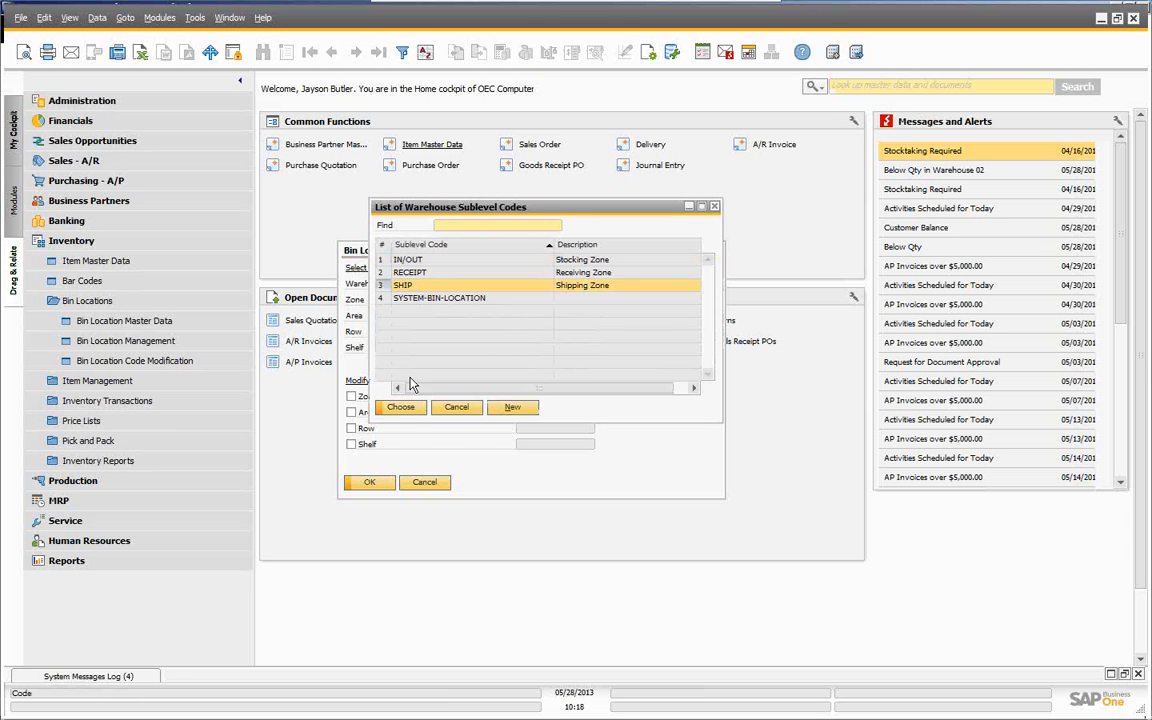
left_click(406, 408)
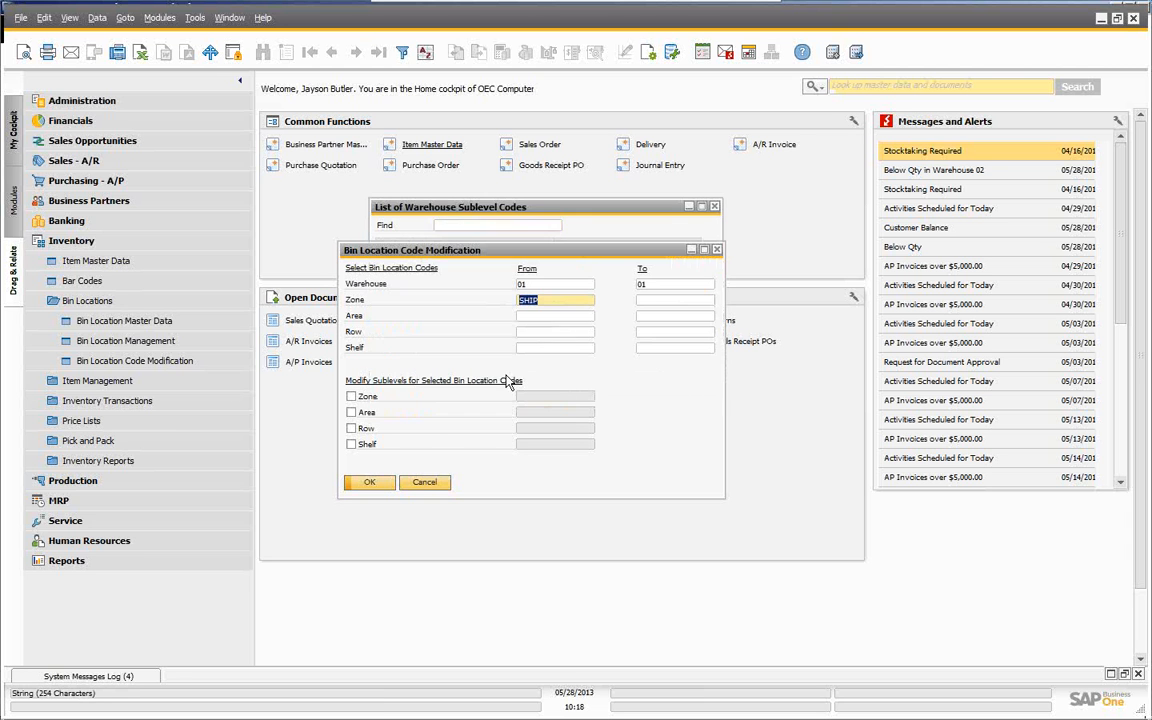
left_click(658, 301)
type("S")
key("Tab")
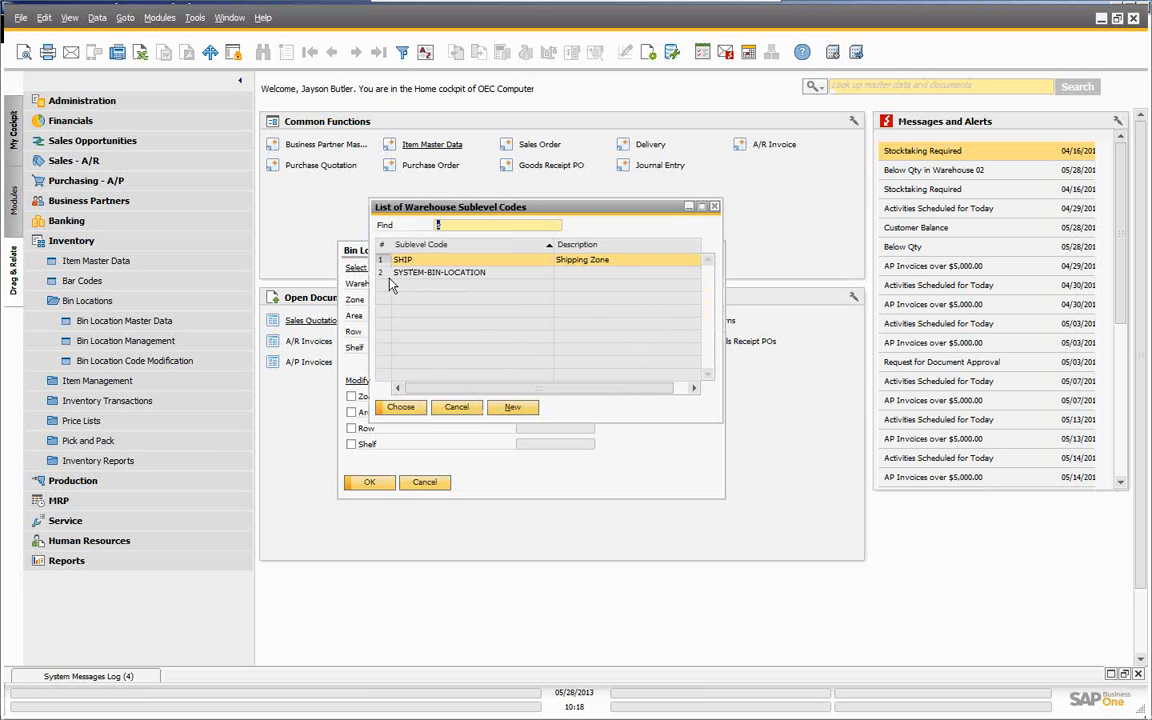
left_click(401, 407)
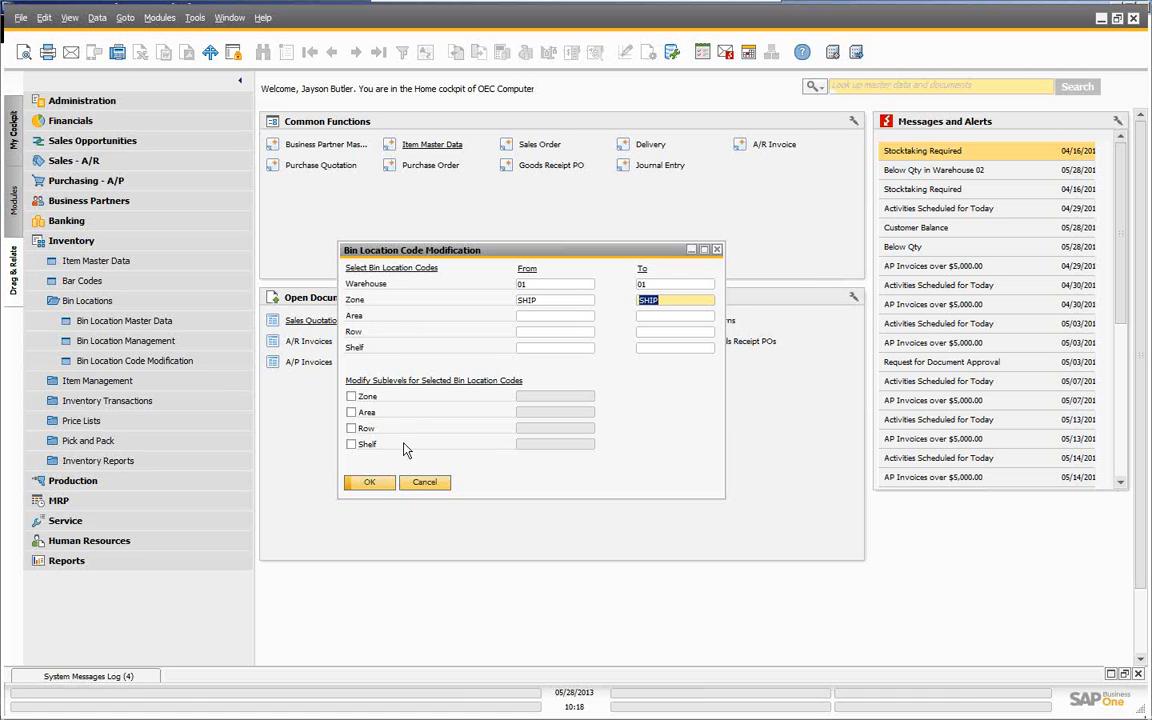
left_click(375, 483)
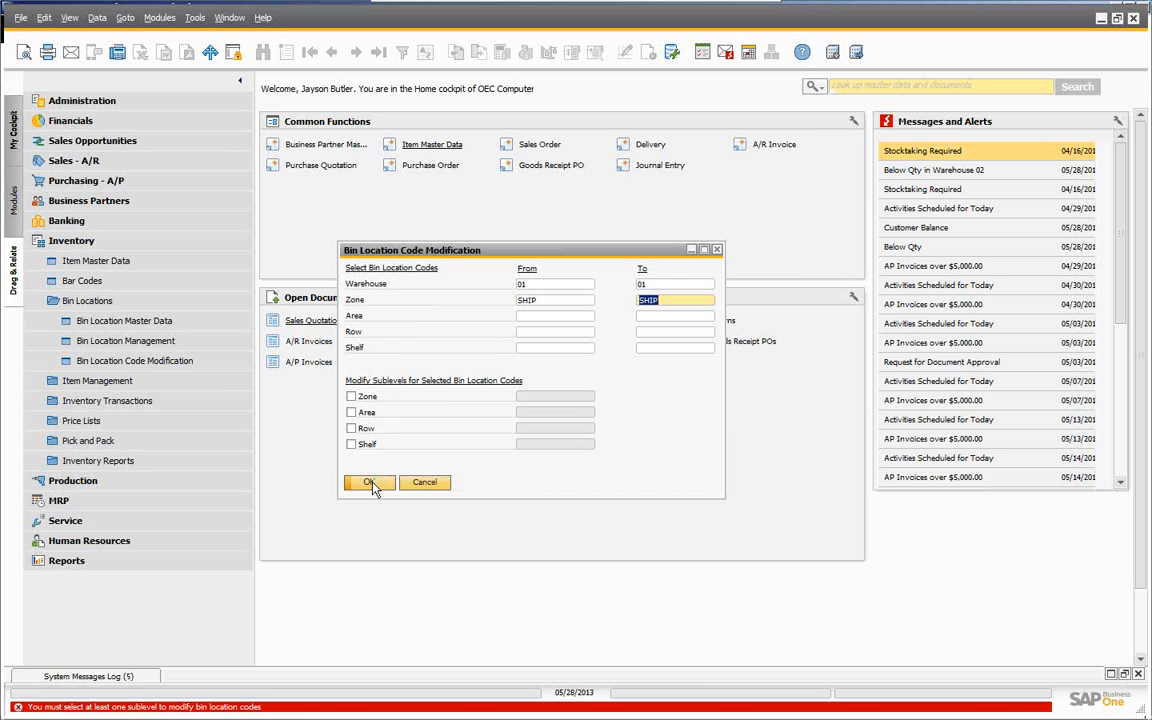
- Tick the Zone, Area, Row and Shelf sublevels and try applying the modification again
left_click(535, 318)
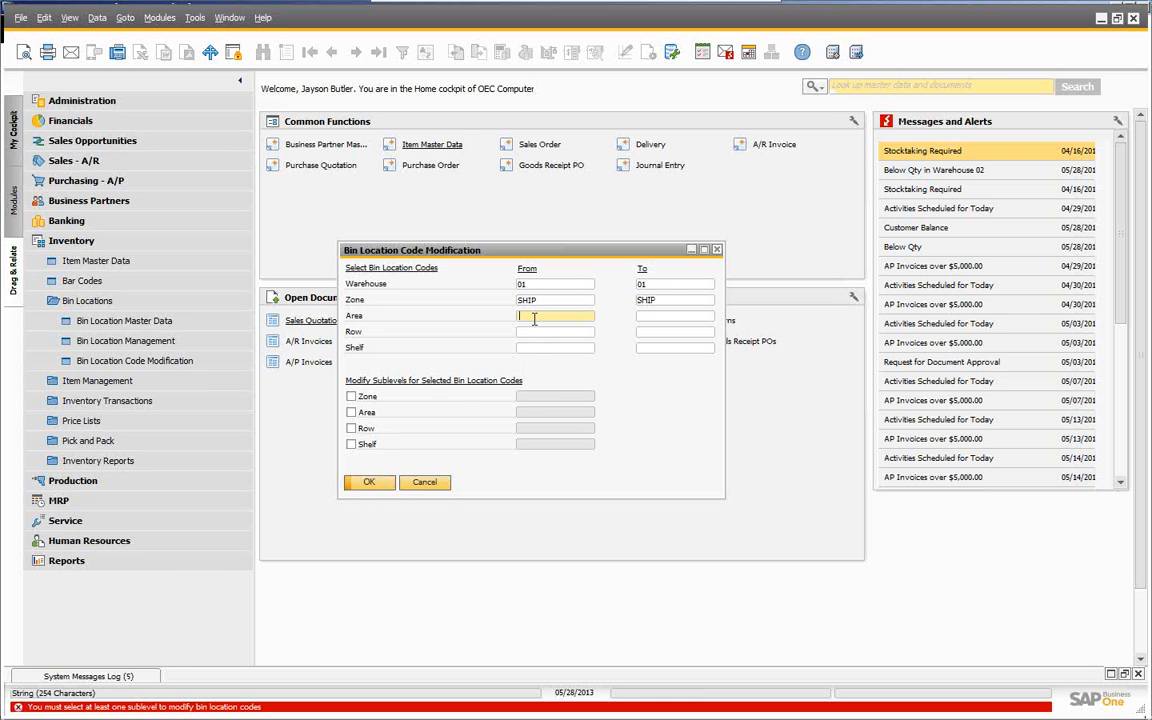
left_click(351, 397)
left_click(351, 412)
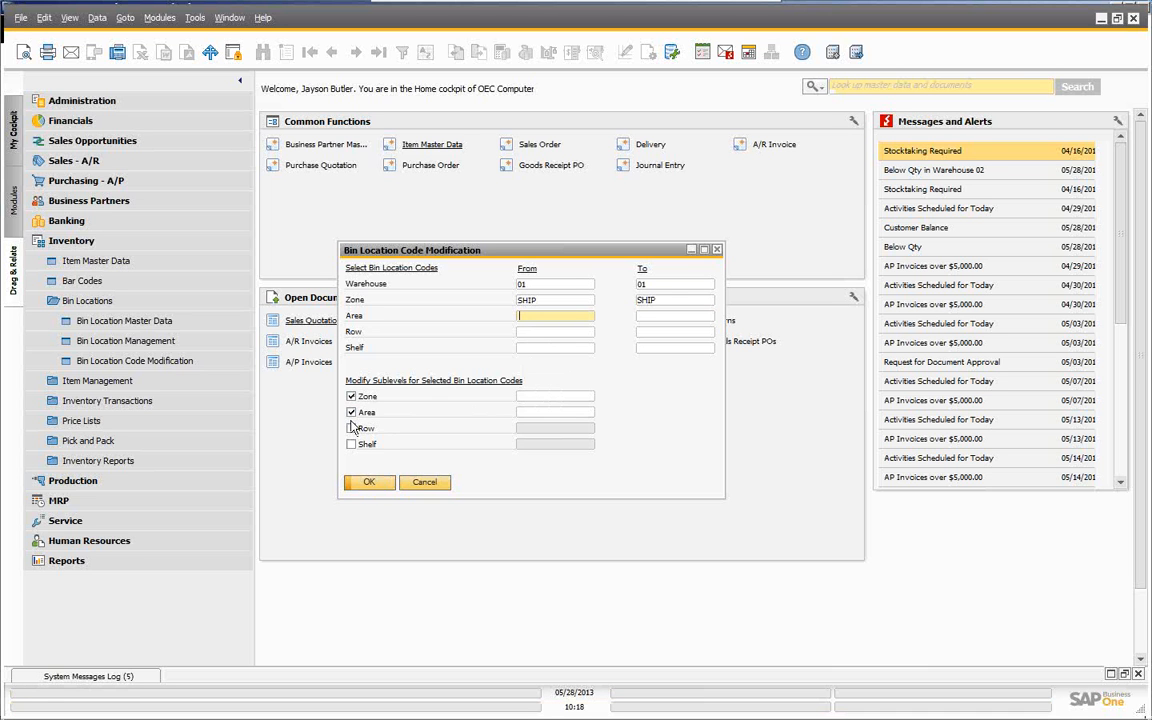
left_click(351, 428)
left_click(351, 444)
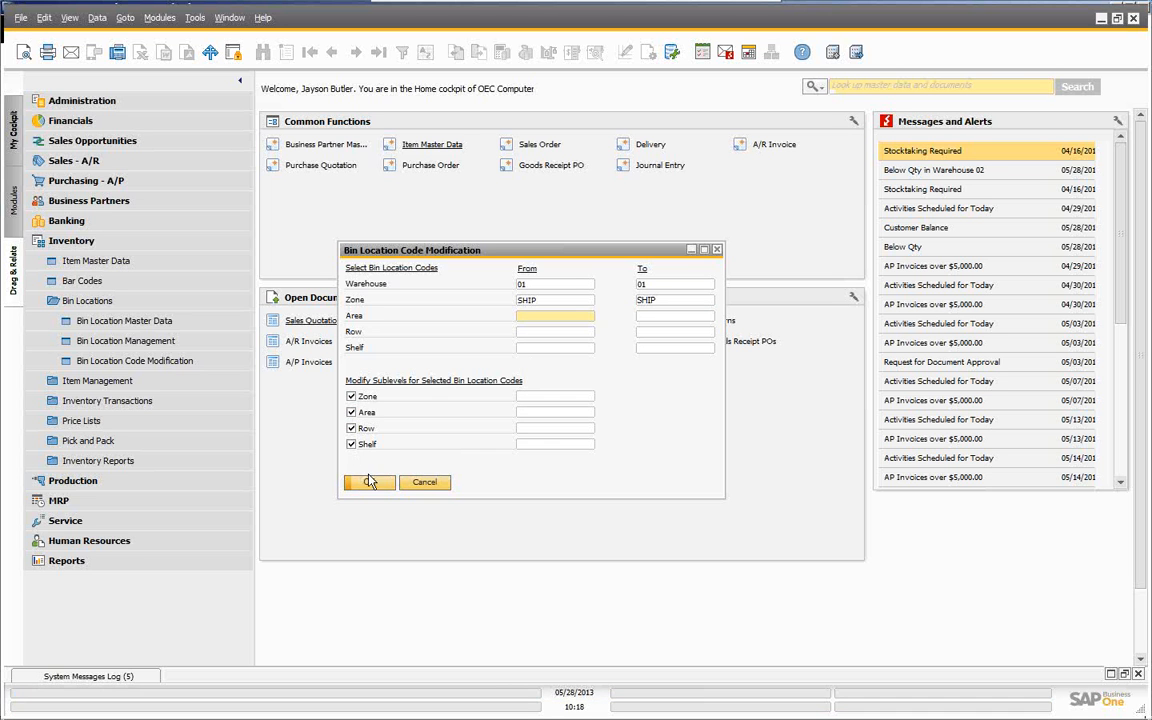
left_click(369, 482)
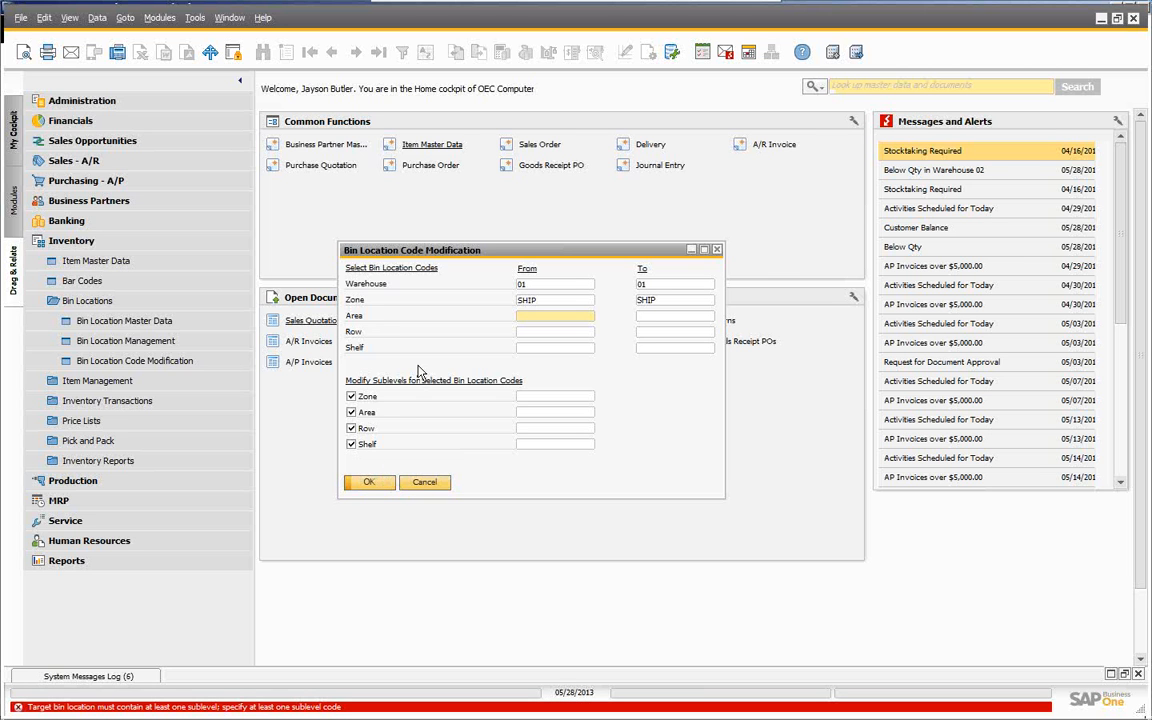
- Change Zone From/To to IN/OUT, retry, then cancel without changing any bin codes
double_click(530, 301)
key("Delete")
key("Tab")
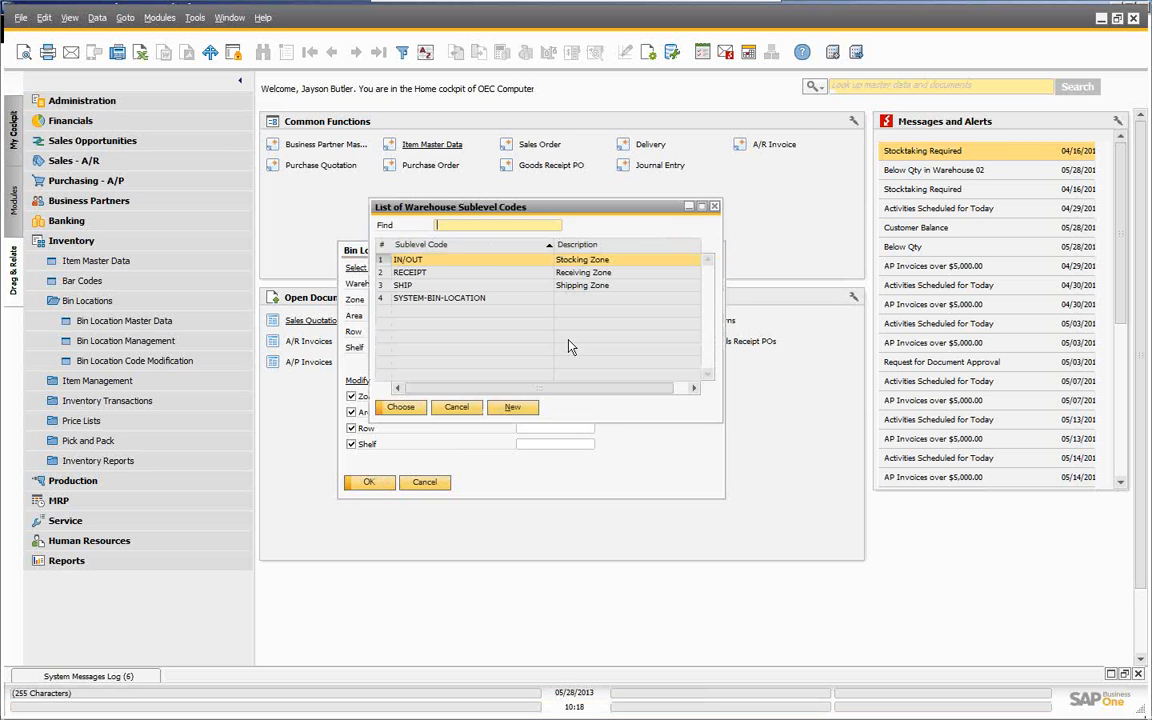
left_click(400, 410)
double_click(662, 301)
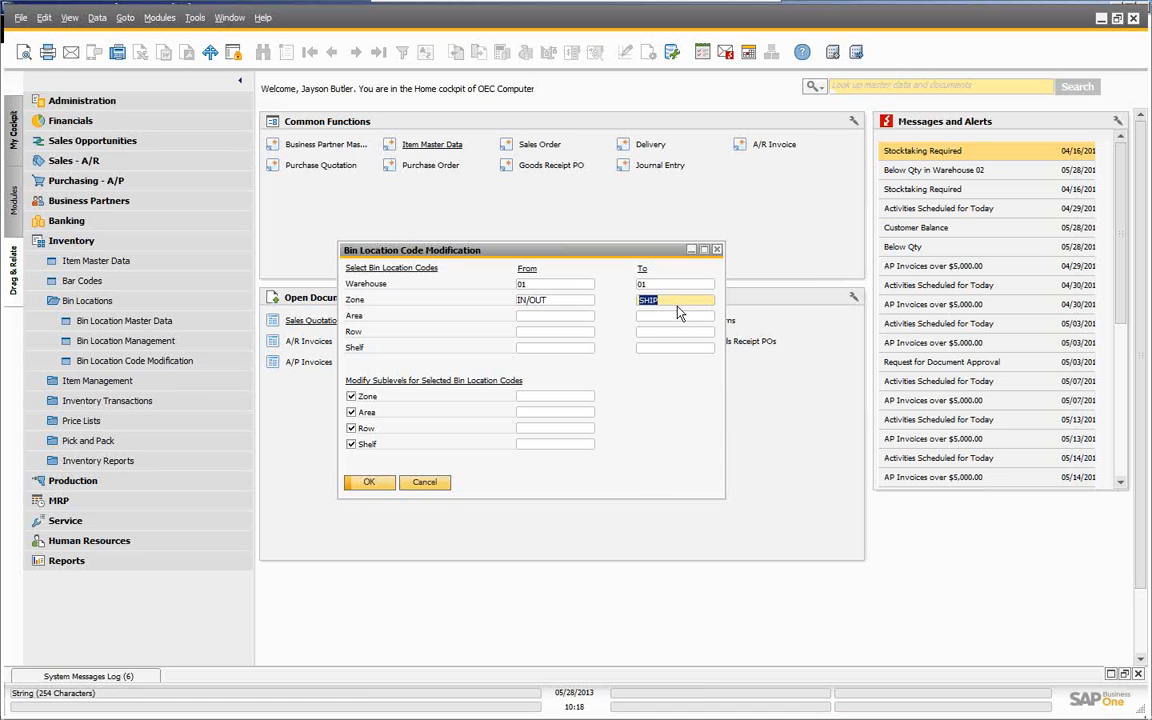
type("IN/OUT")
key("Tab")
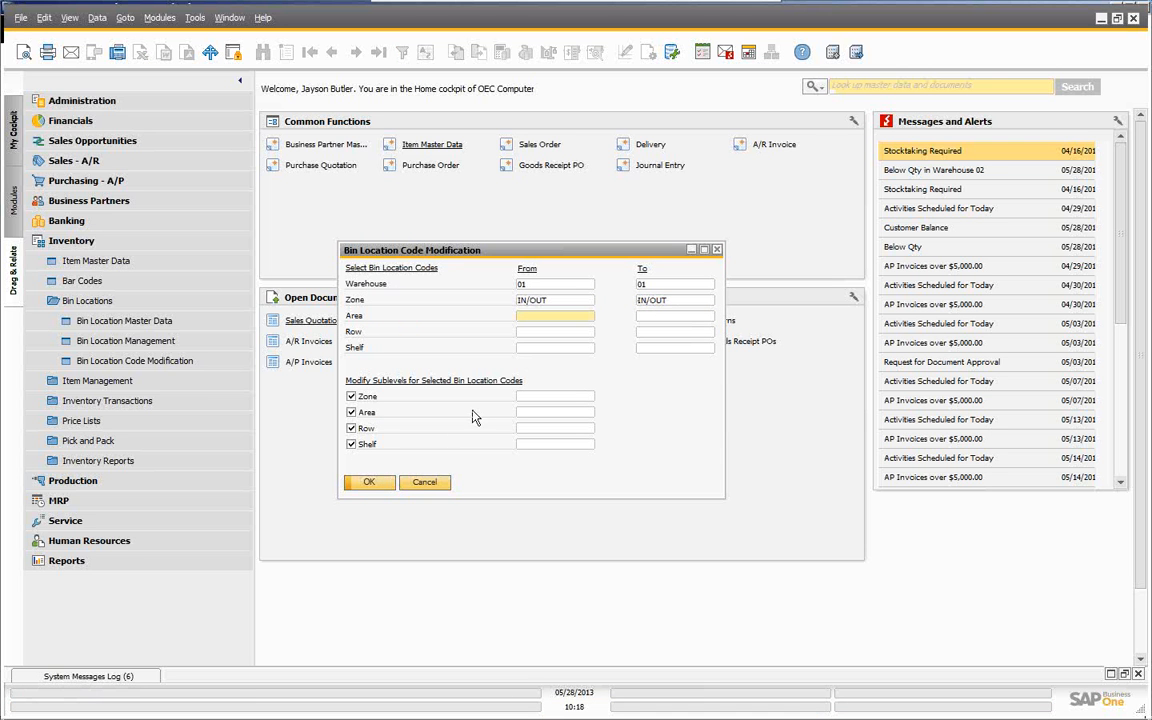
left_click(369, 484)
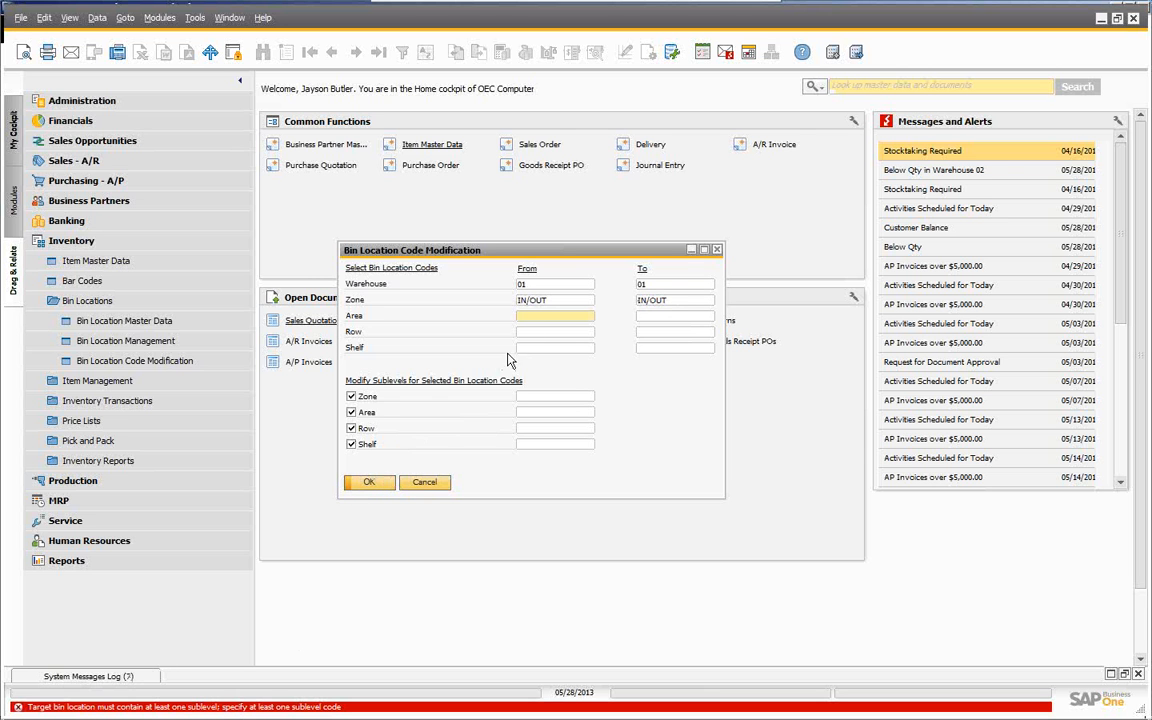
left_click(424, 484)
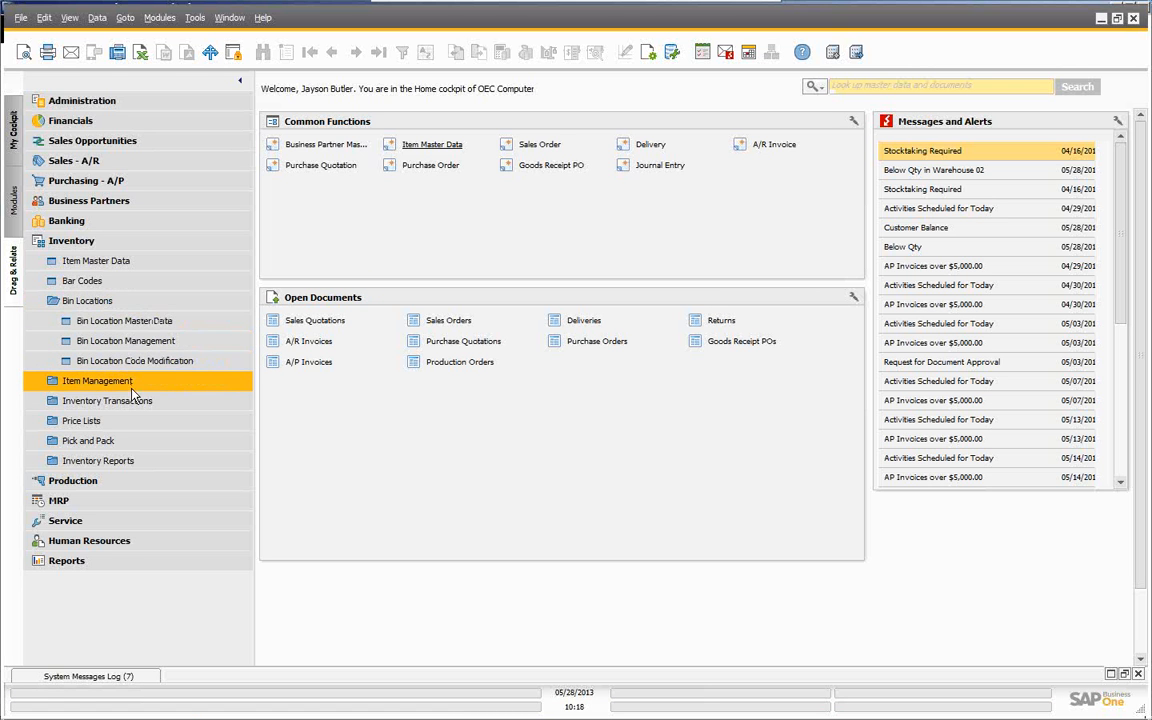
- Check the six bins holding item A00001's stock, then close the item and start a new goods receipt PO
left_click(95, 262)
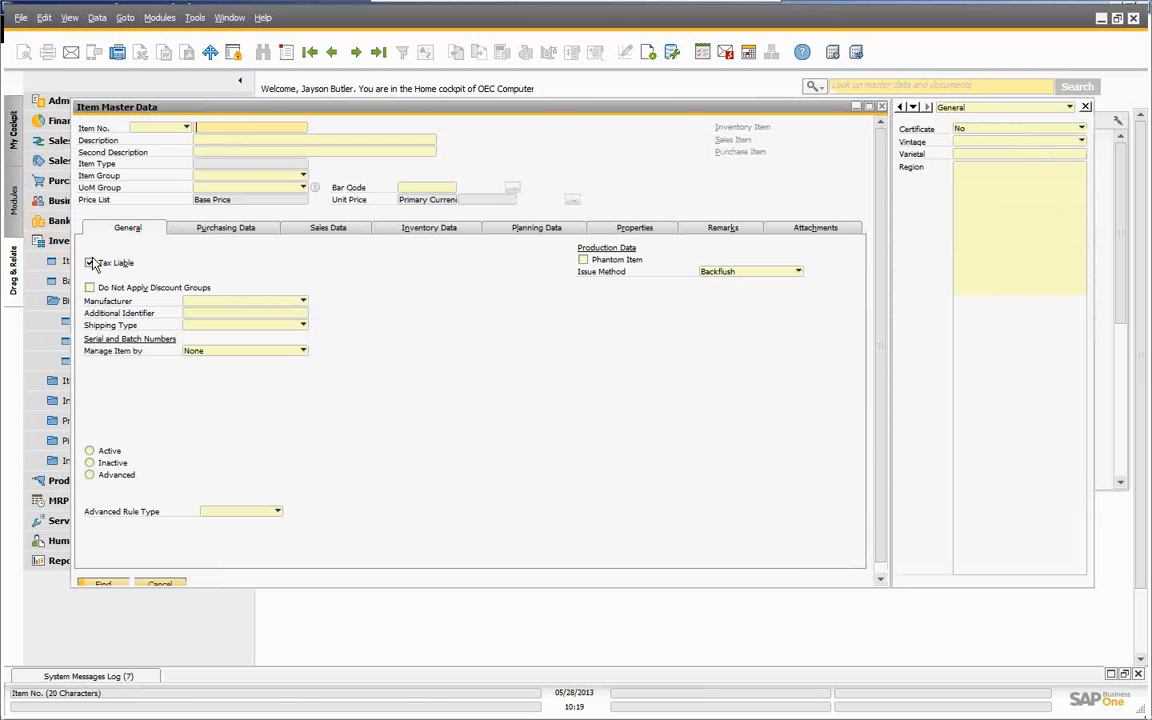
left_click(309, 54)
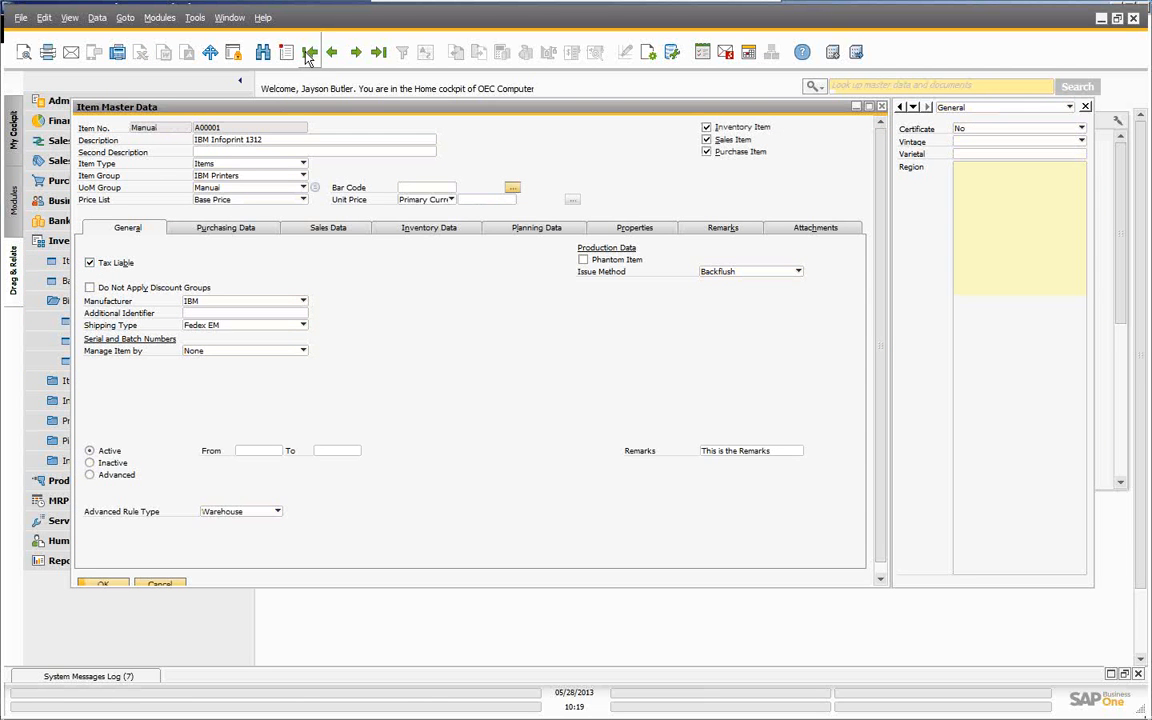
left_click(427, 229)
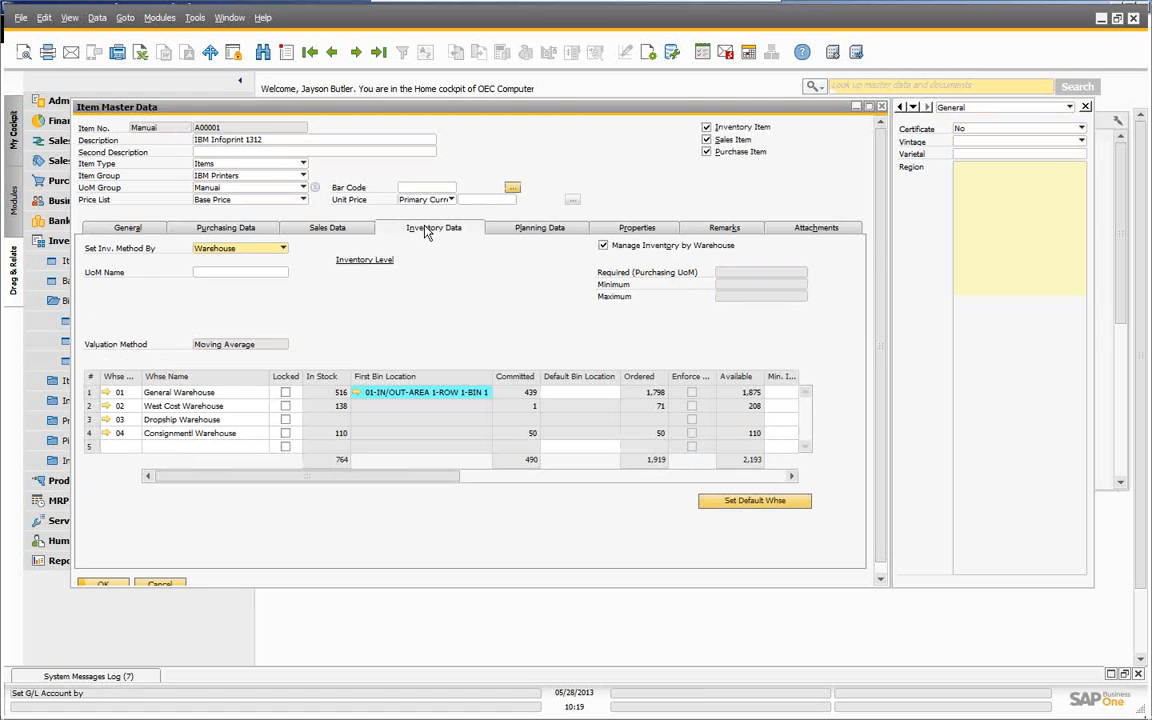
left_click(357, 392)
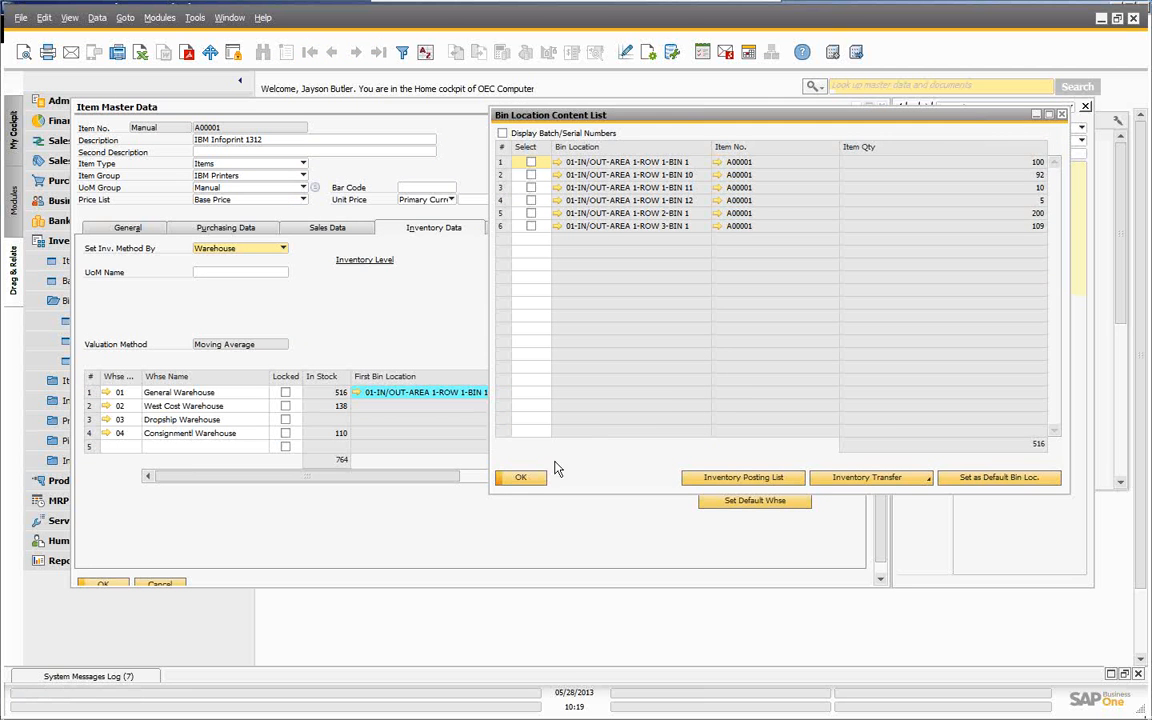
left_click(517, 477)
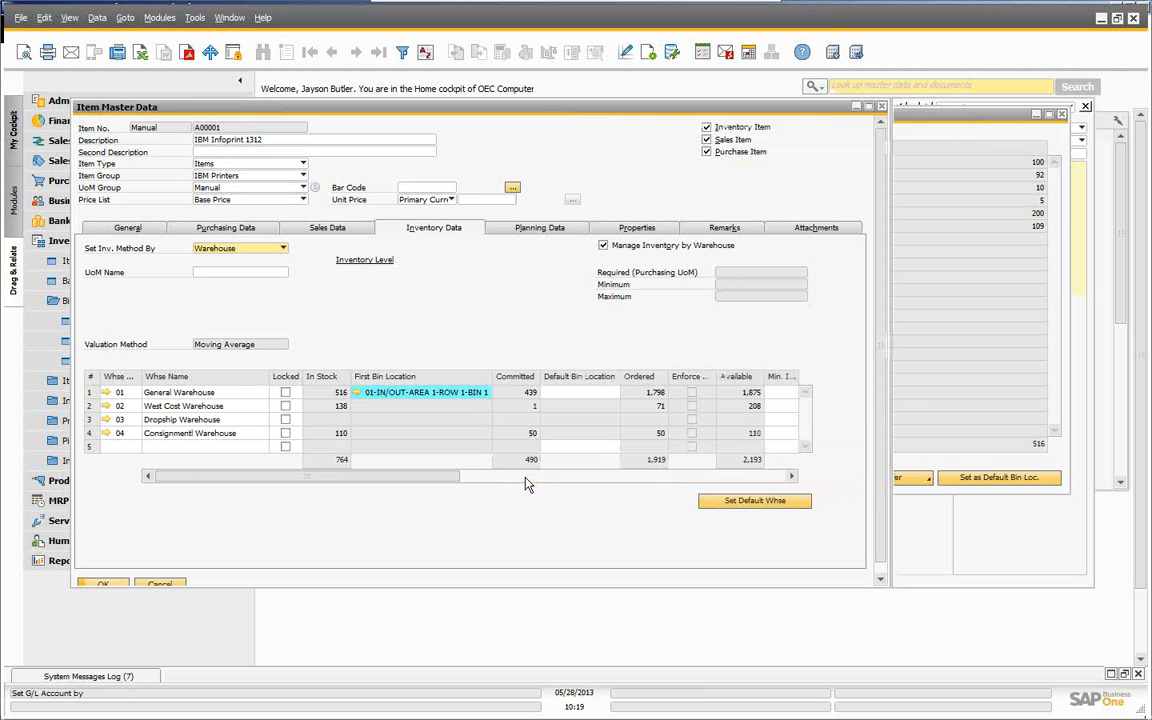
left_click(182, 585)
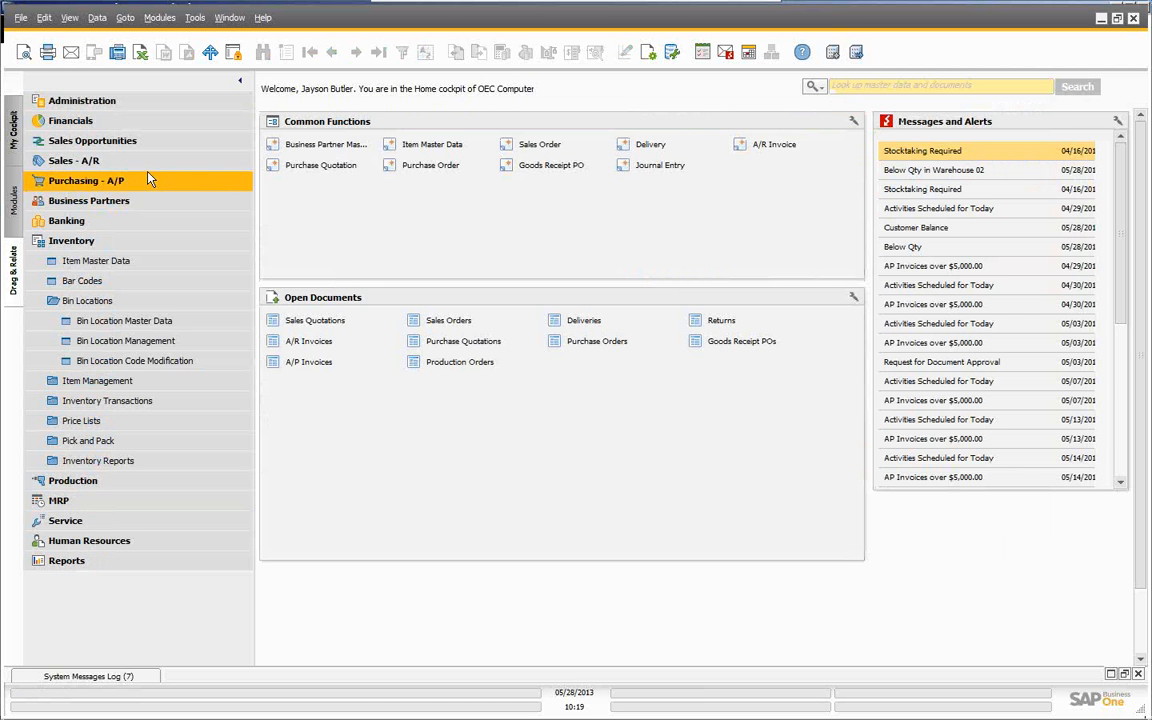
left_click(524, 163)
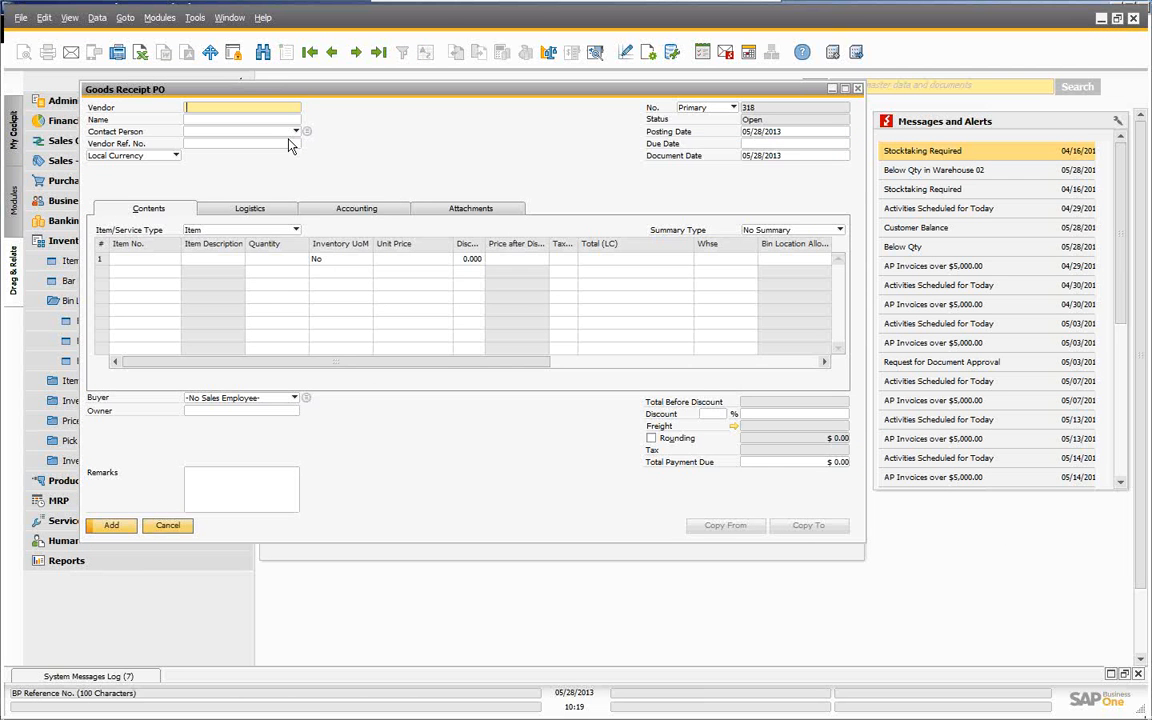
- Enter vendor Acme Associates (V10000) and a first line of 100 units of item A00001
key("Tab")
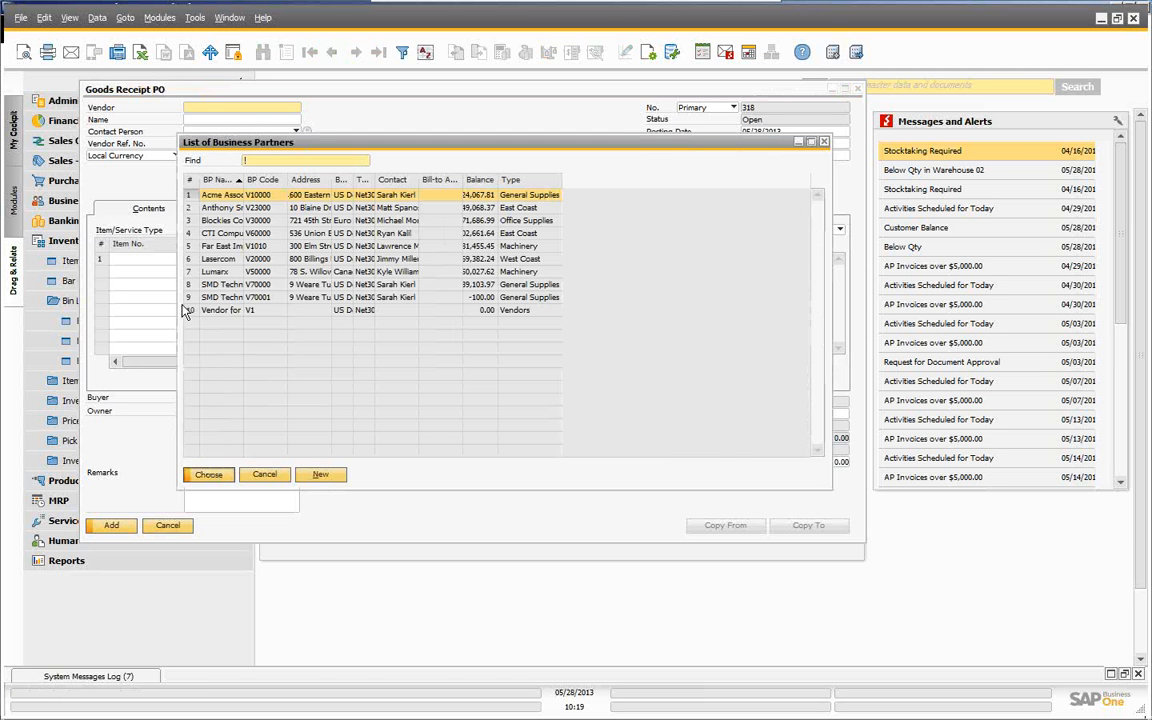
key("Return")
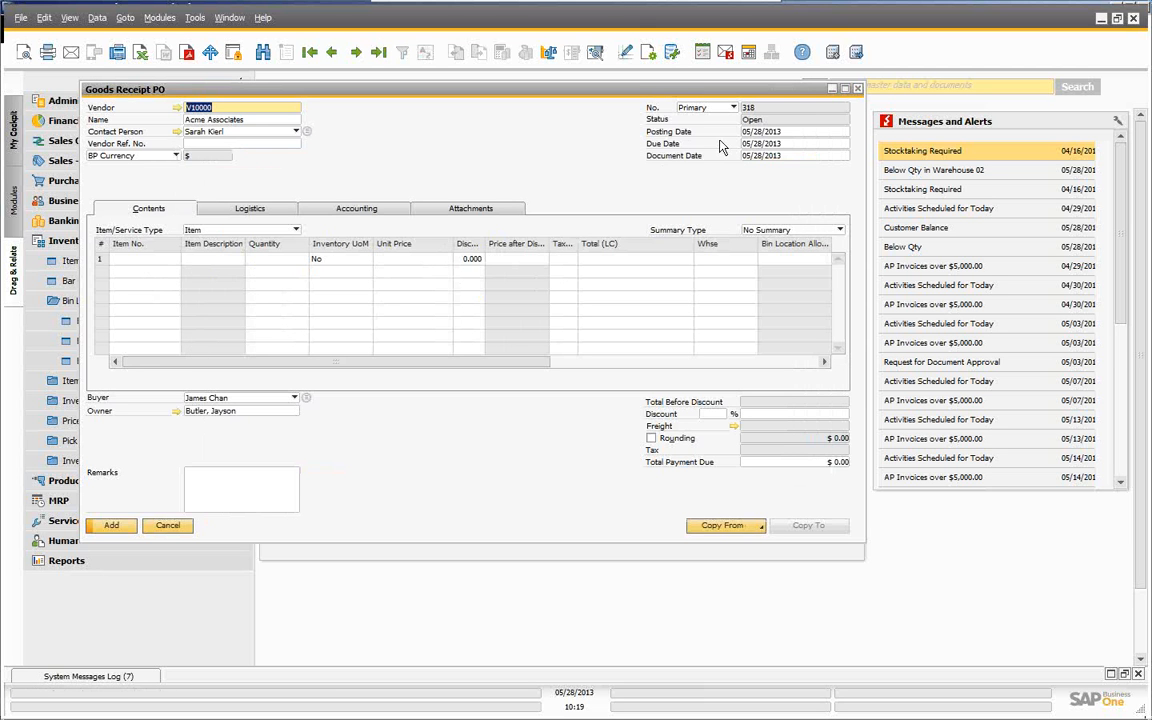
left_click(158, 258)
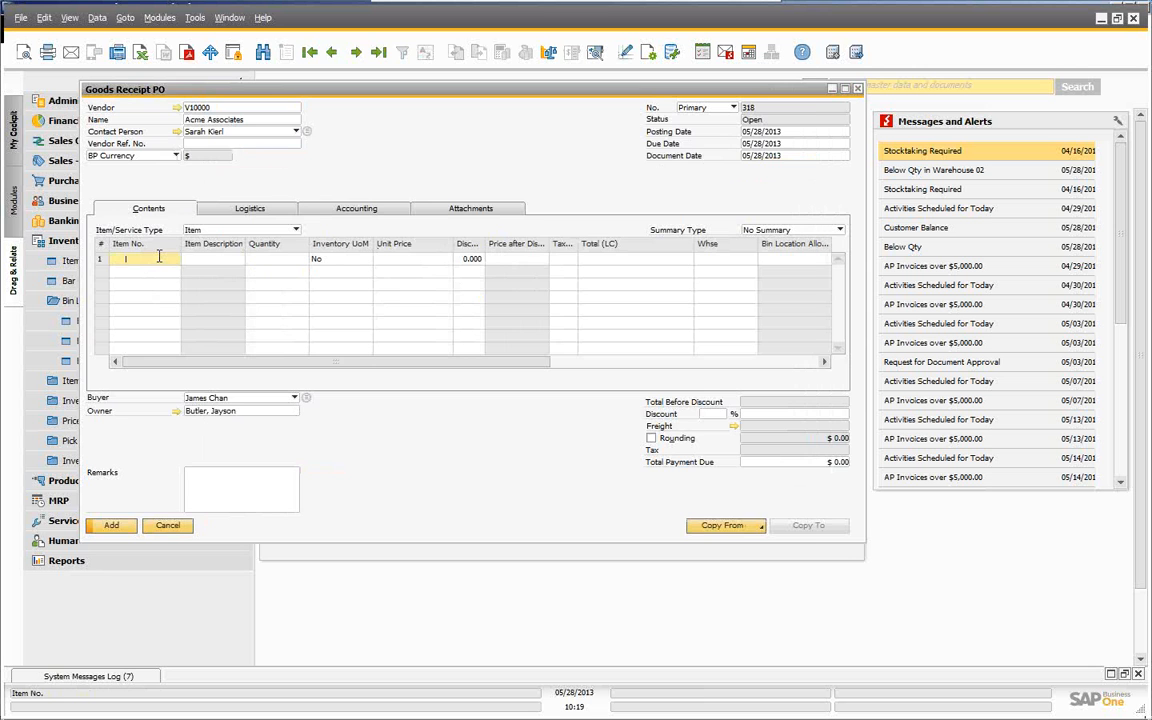
key("Tab")
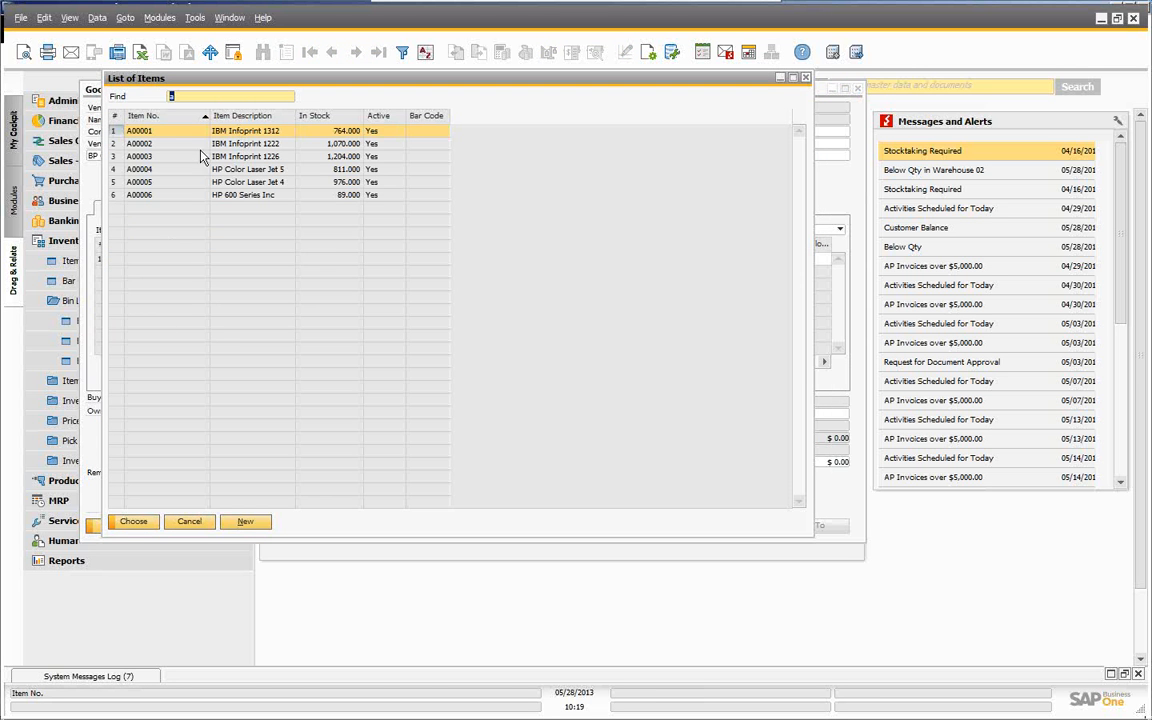
left_click(134, 522)
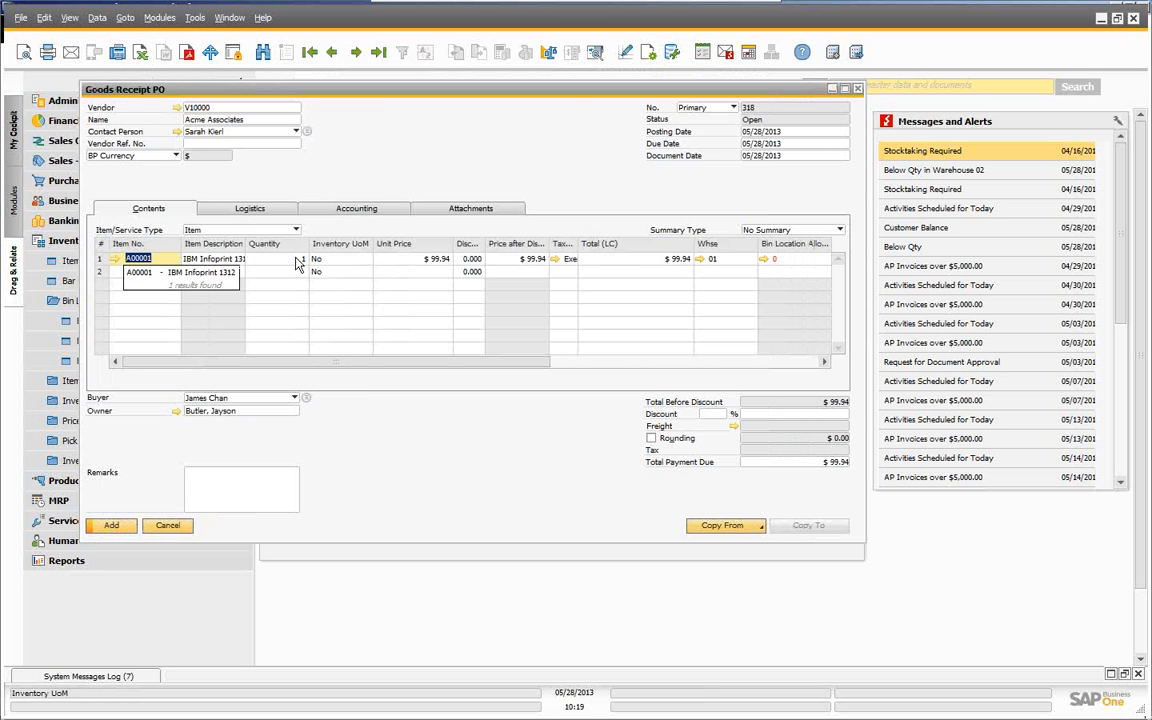
left_click(296, 259)
type("10")
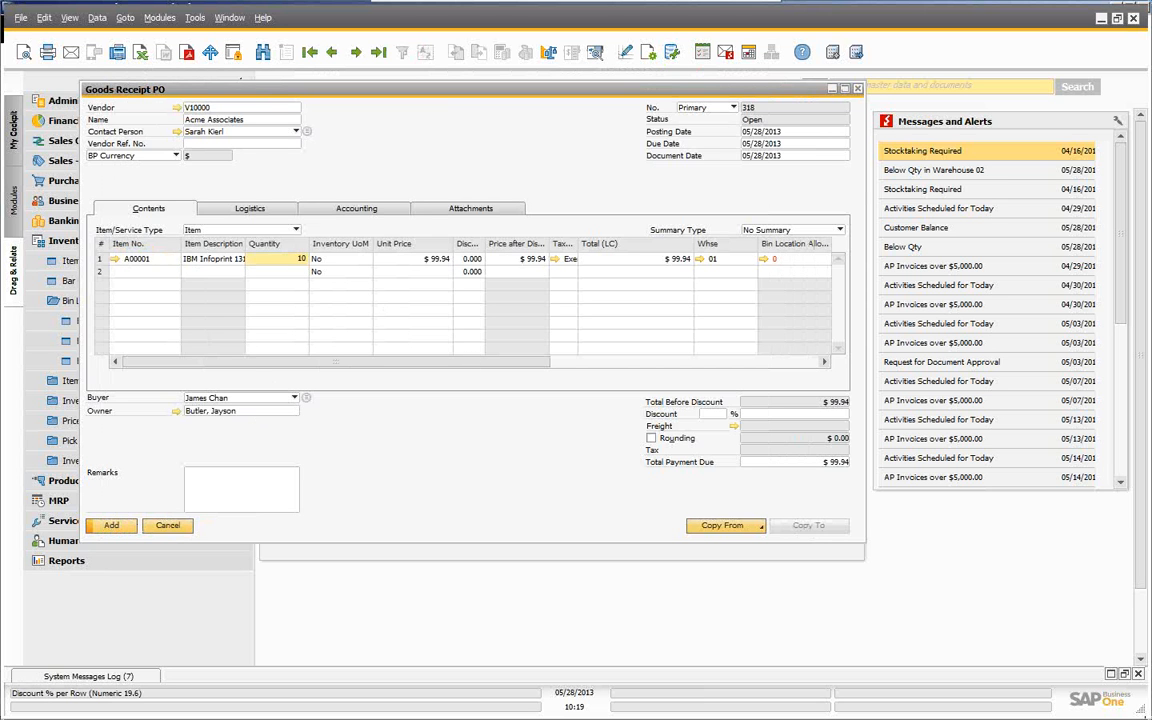
type("0")
key("Tab")
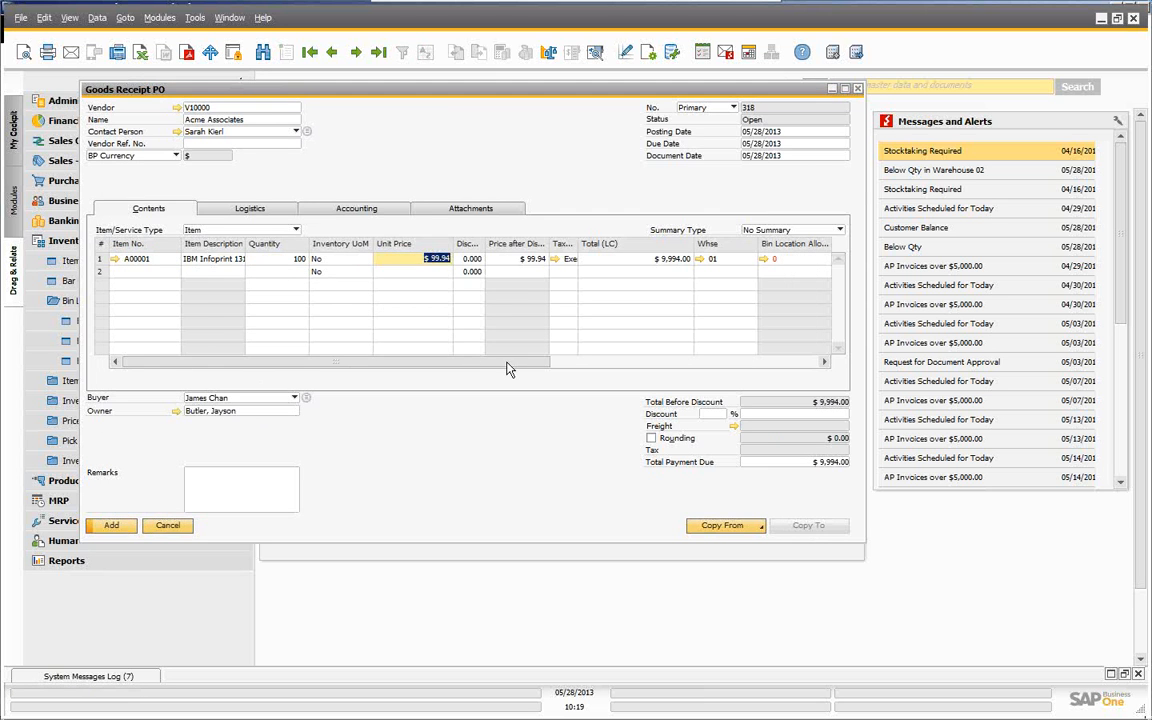
left_click_drag(507, 365, 545, 366)
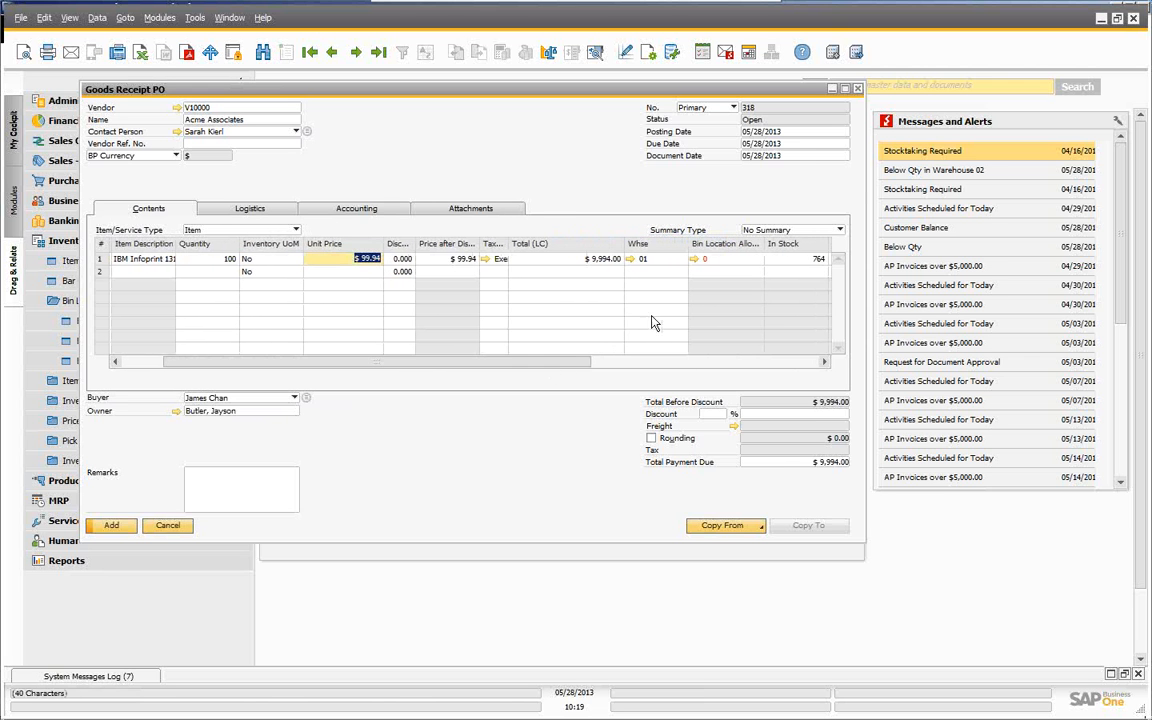
left_click(697, 259)
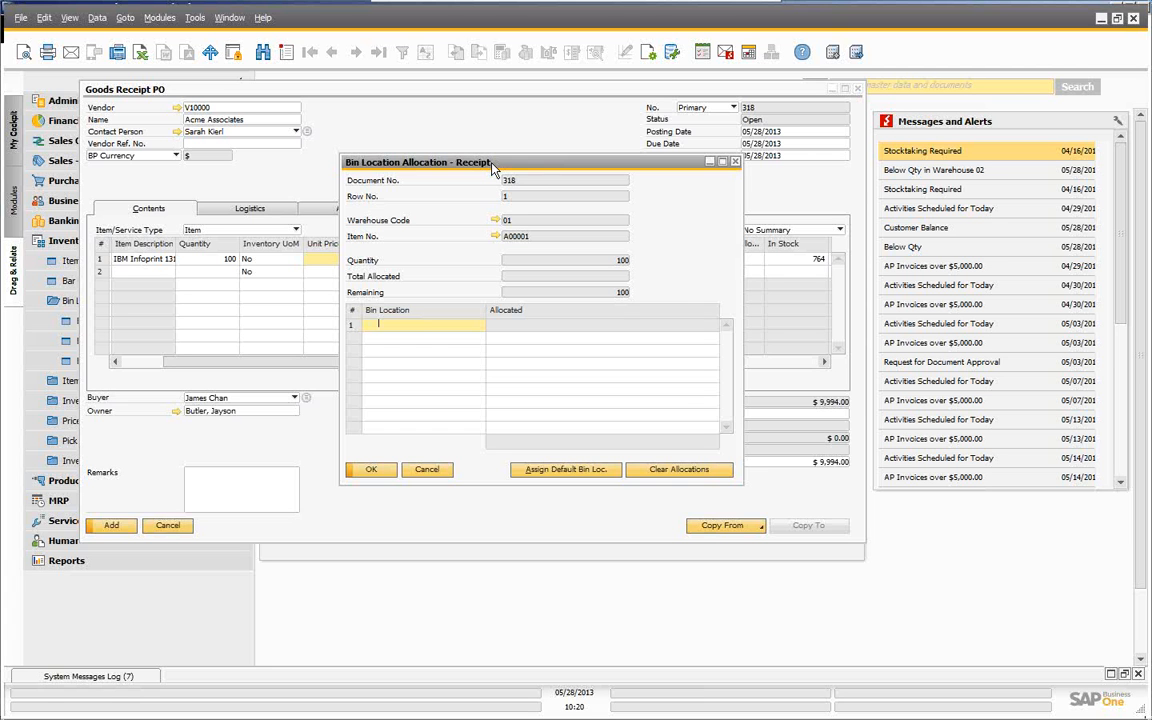
- Assign all 100 units of A00001 to default bin 01-RECEIPT-AREA 1 and confirm the allocation
key("Tab")
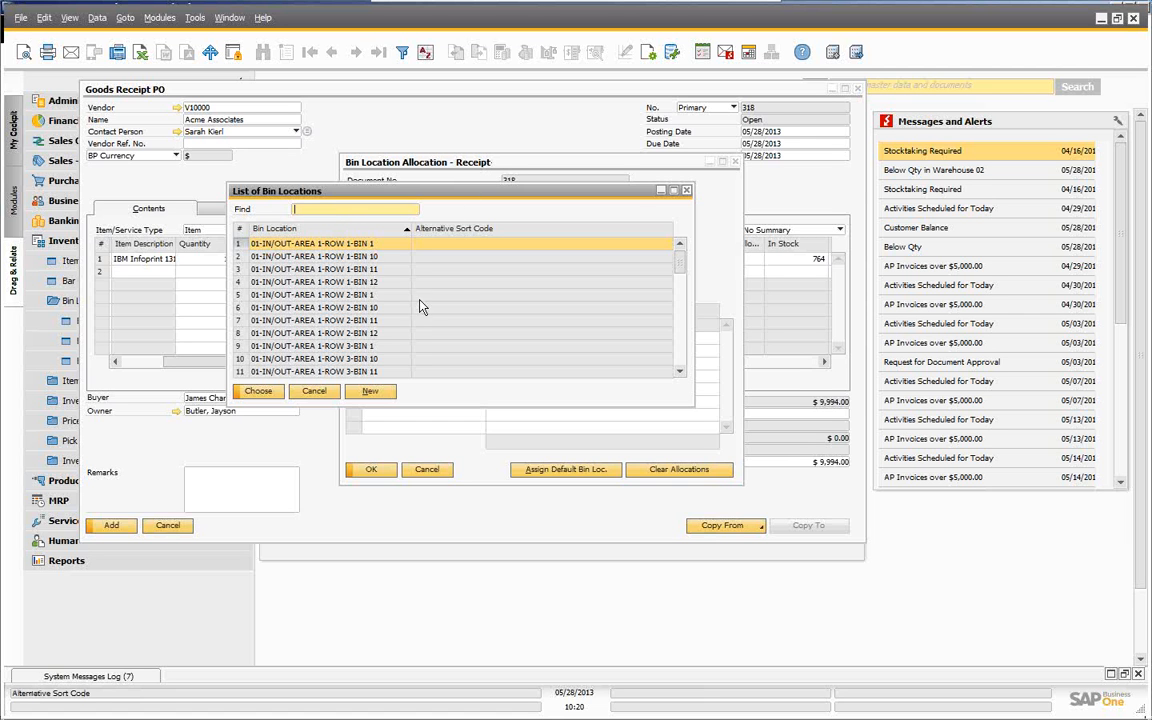
type("r")
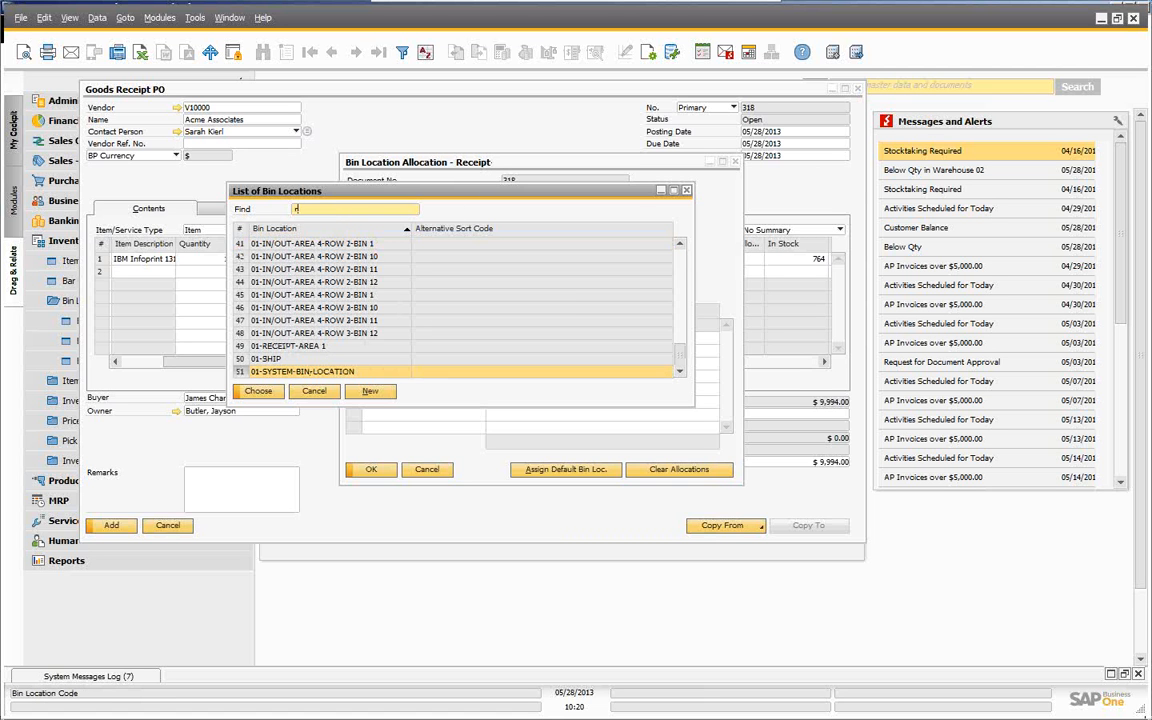
left_click(314, 391)
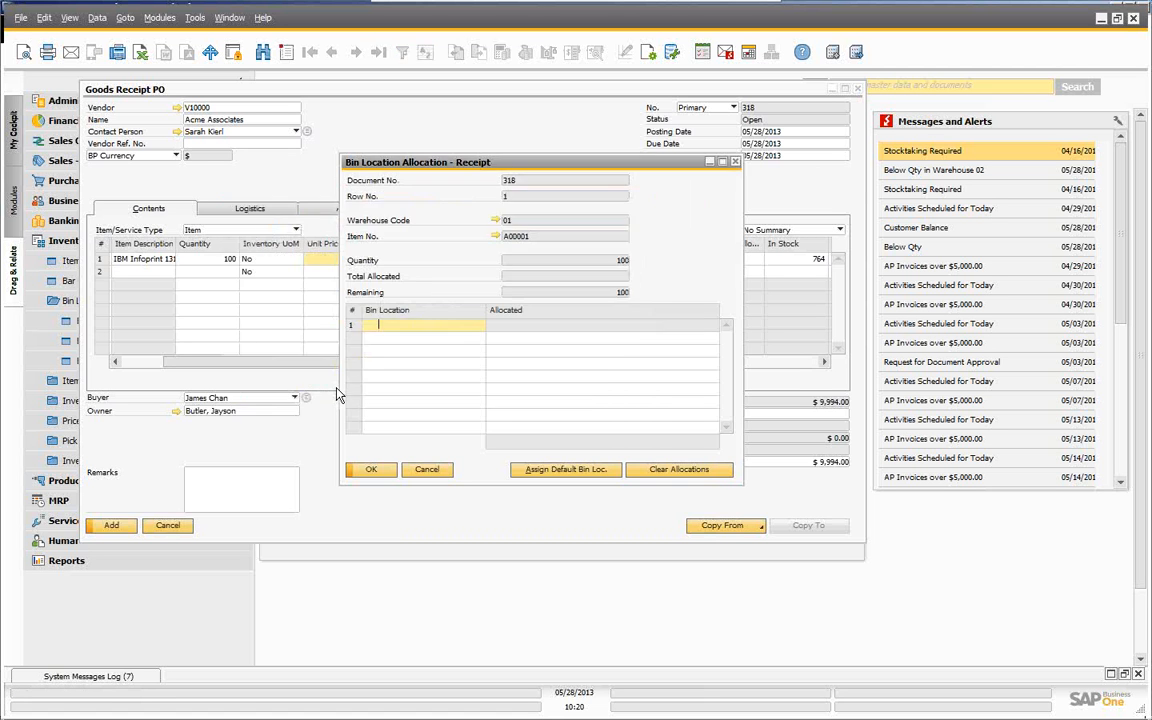
left_click(566, 473)
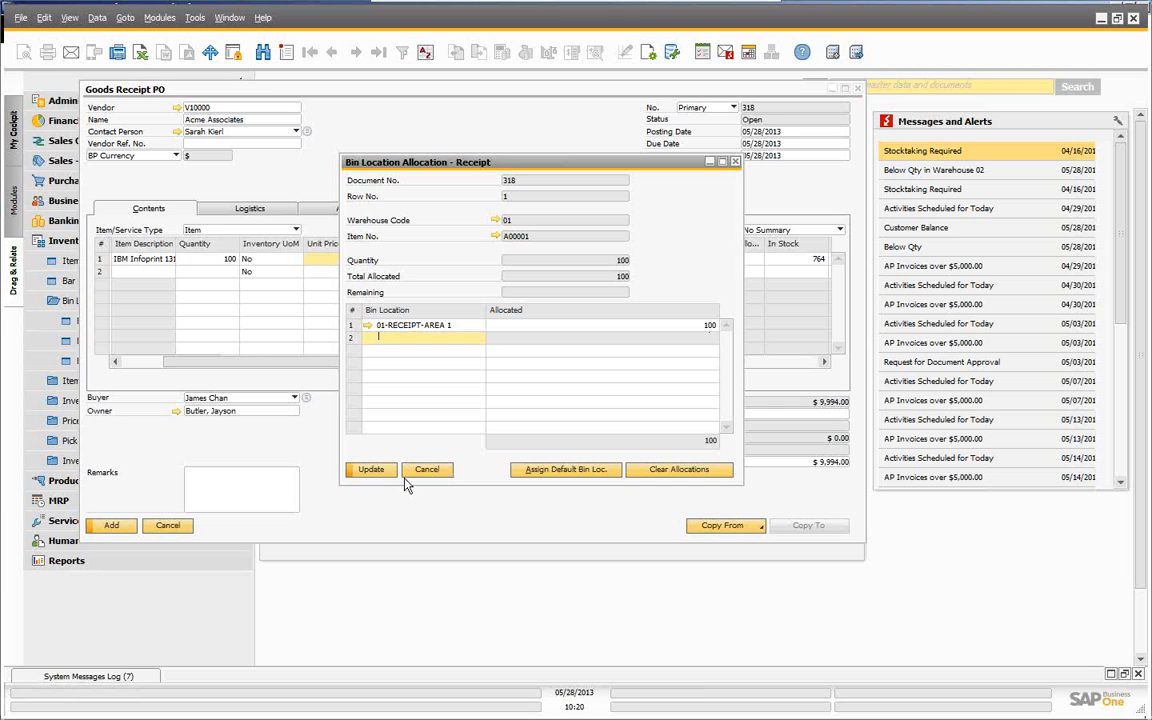
left_click(372, 470)
left_click(372, 470)
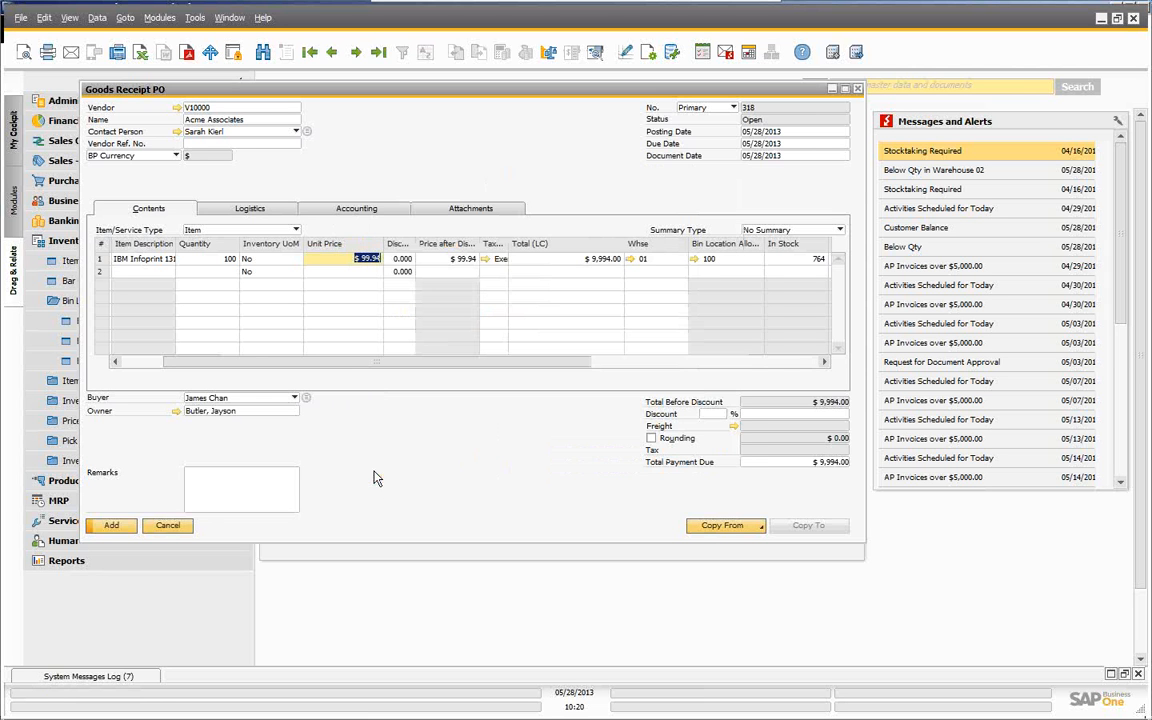
- Add goods receipt PO 318, reopen it, and check its inventory posting into 01-RECEIPT-AREA 1
left_click(113, 527)
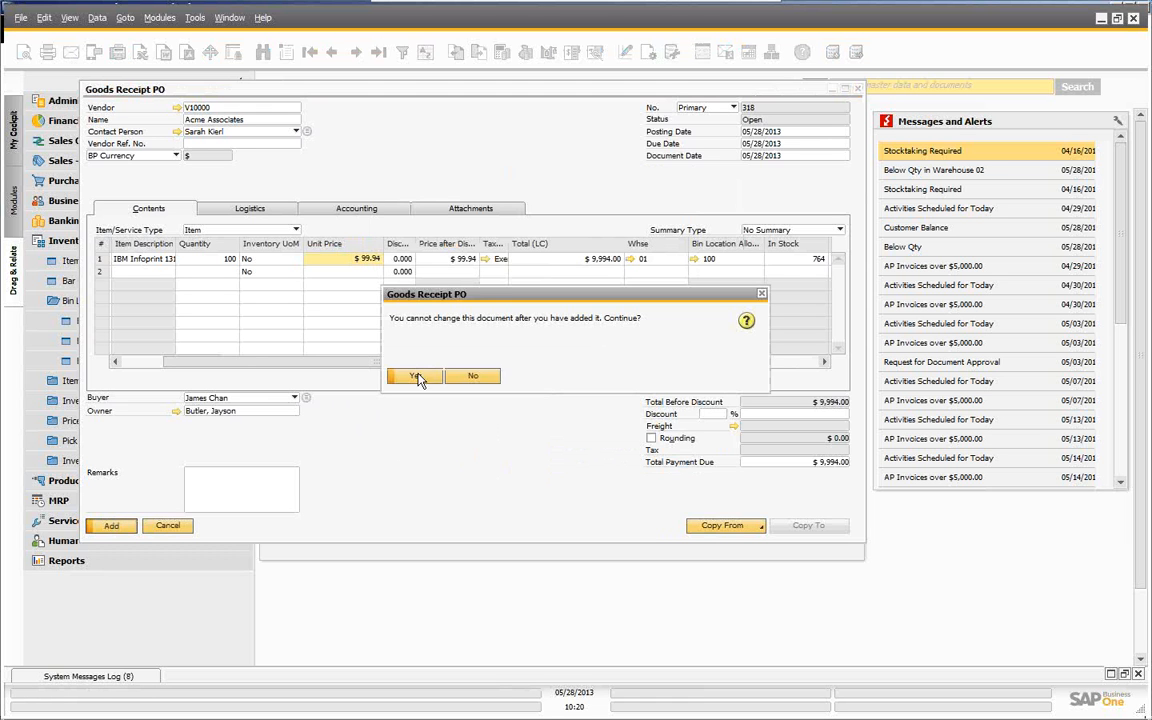
left_click(416, 376)
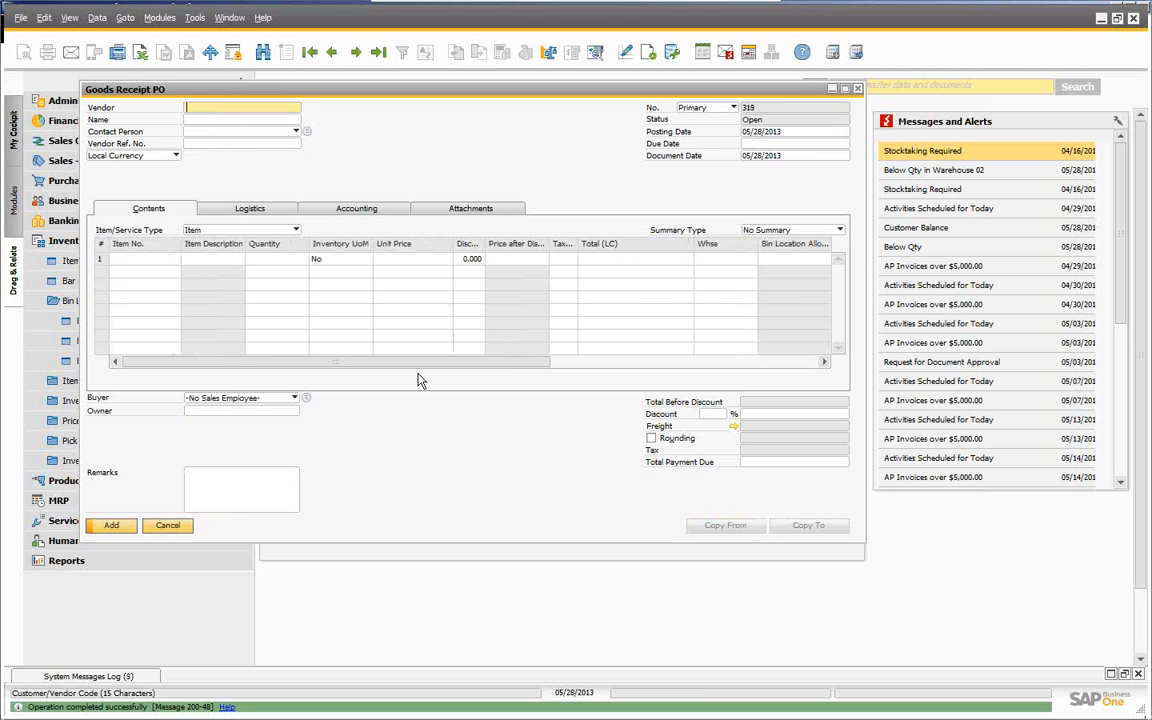
left_click(379, 53)
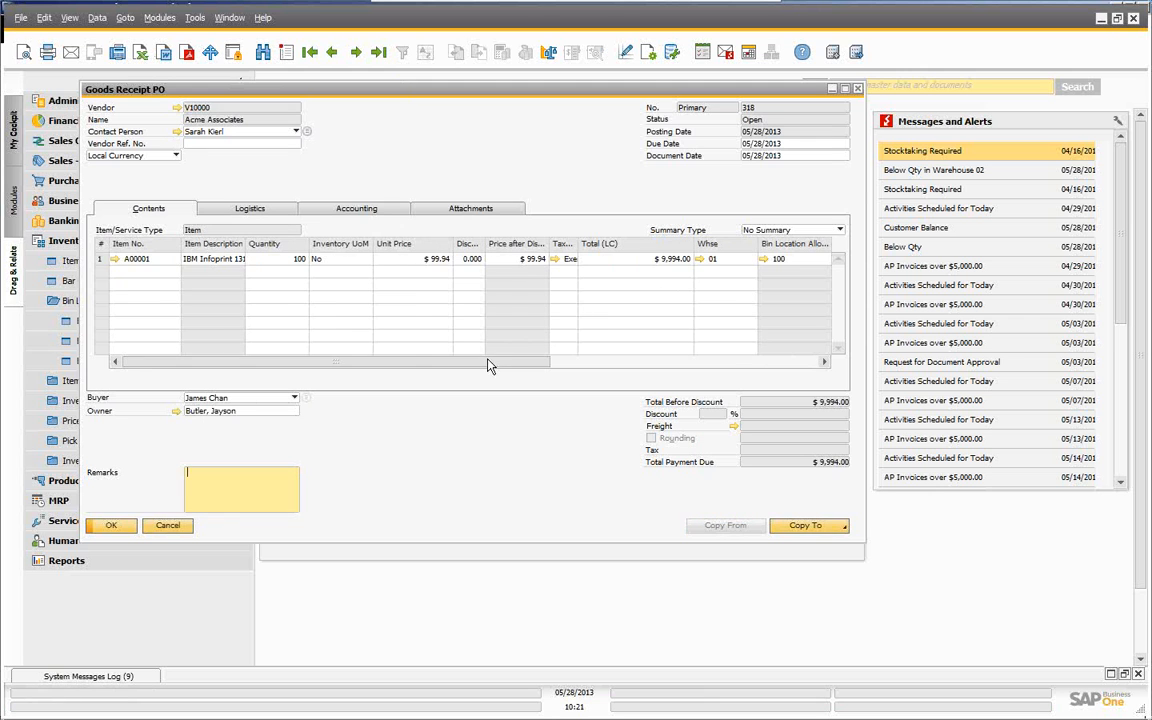
left_click_drag(490, 366, 535, 368)
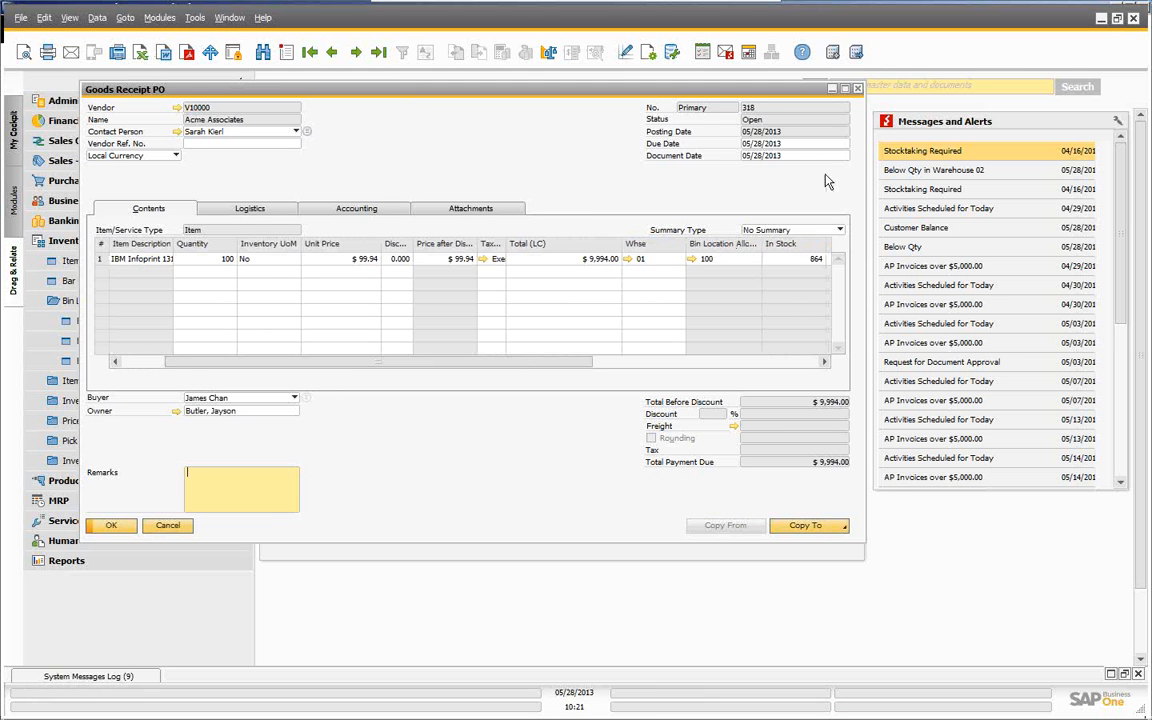
left_click(690, 259)
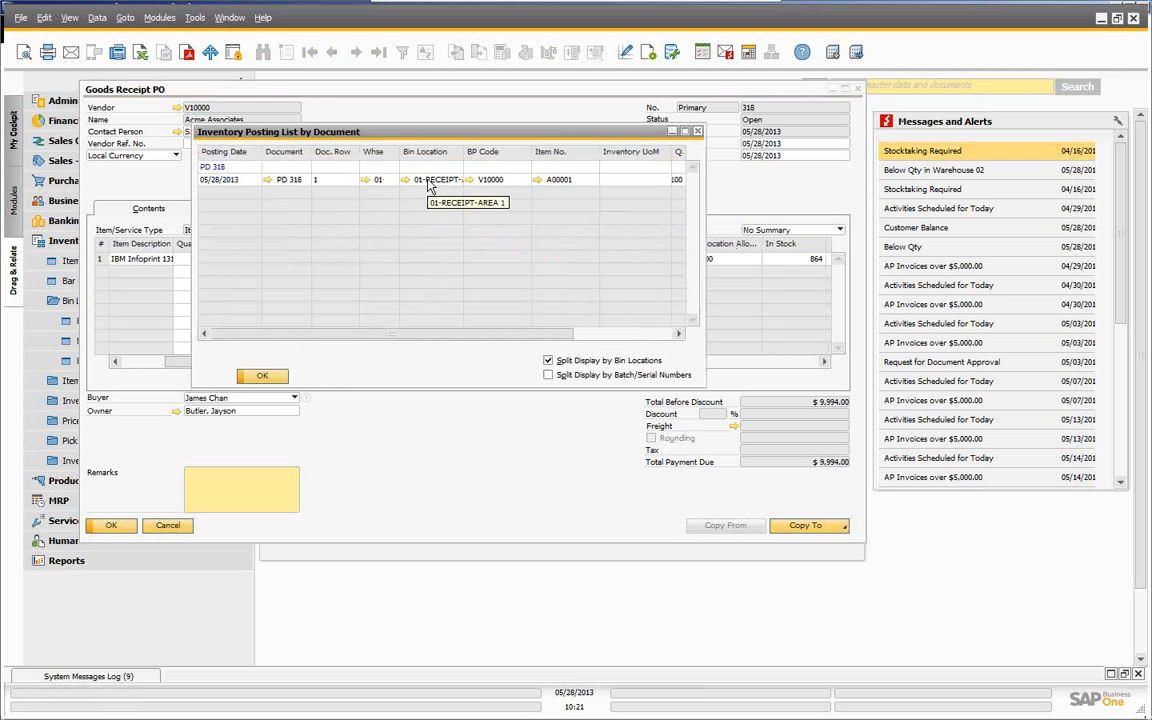
left_click(268, 377)
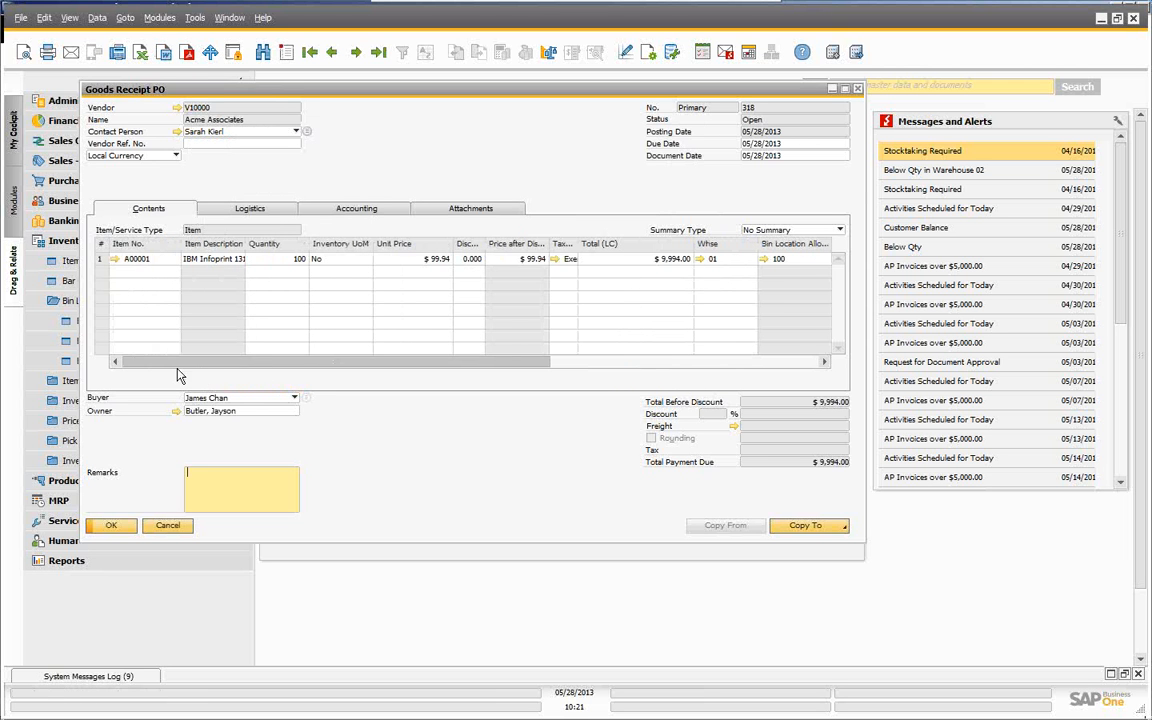
- Verify A00001's bins total 616 units with 100 in 01-RECEIPT-AREA 1, then close the item and receipt
left_click(114, 259)
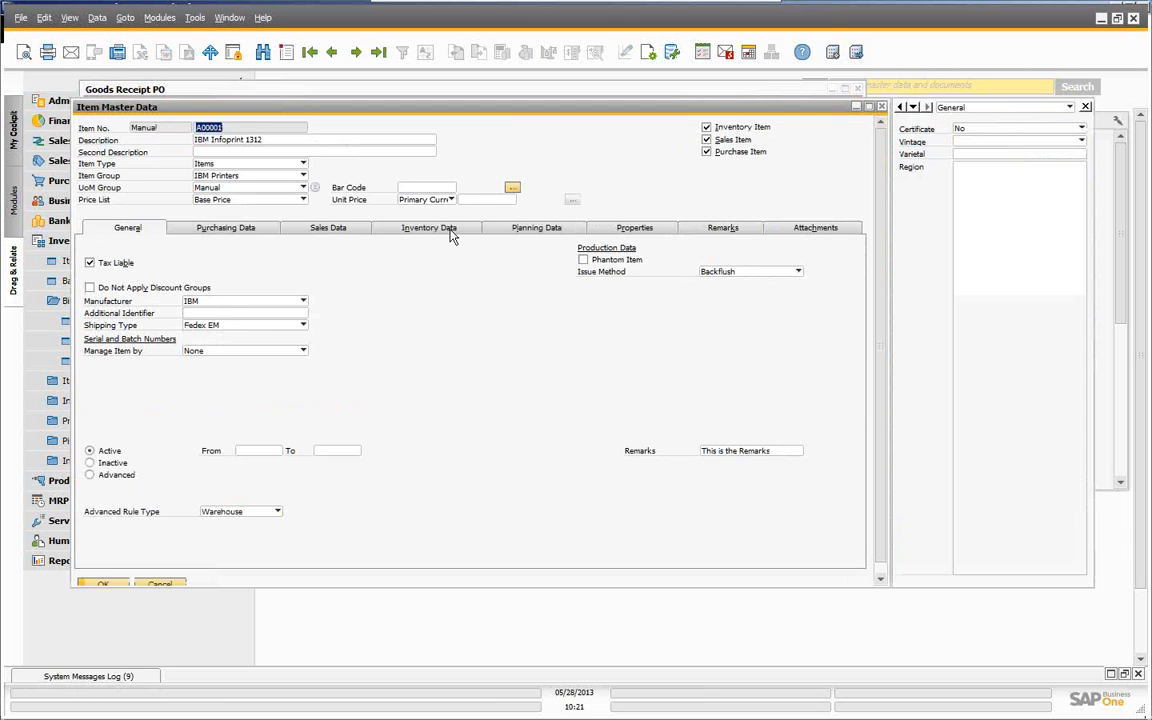
left_click(451, 232)
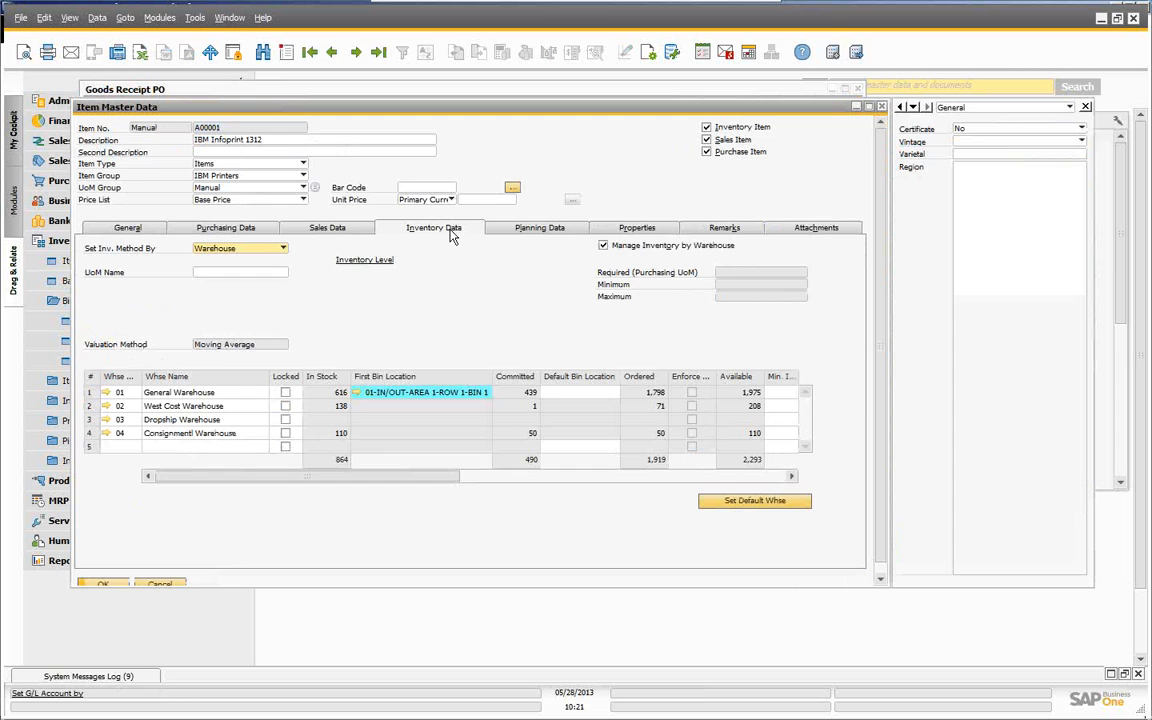
left_click(357, 393)
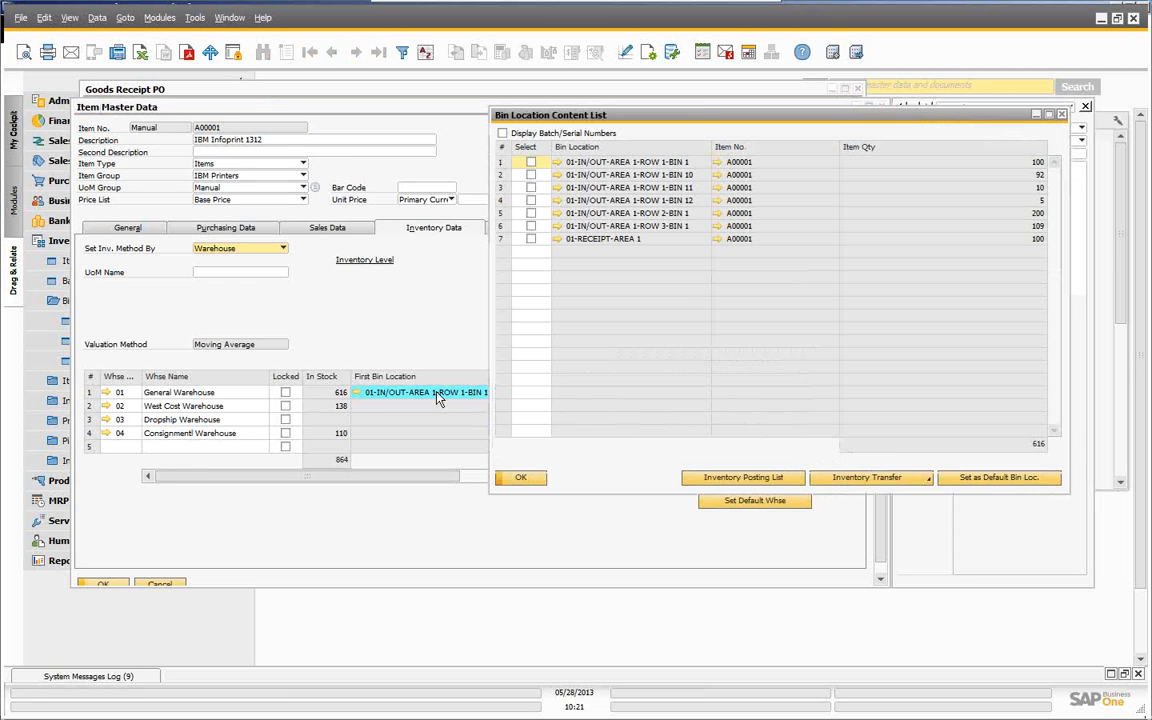
left_click_drag(710, 124, 551, 120)
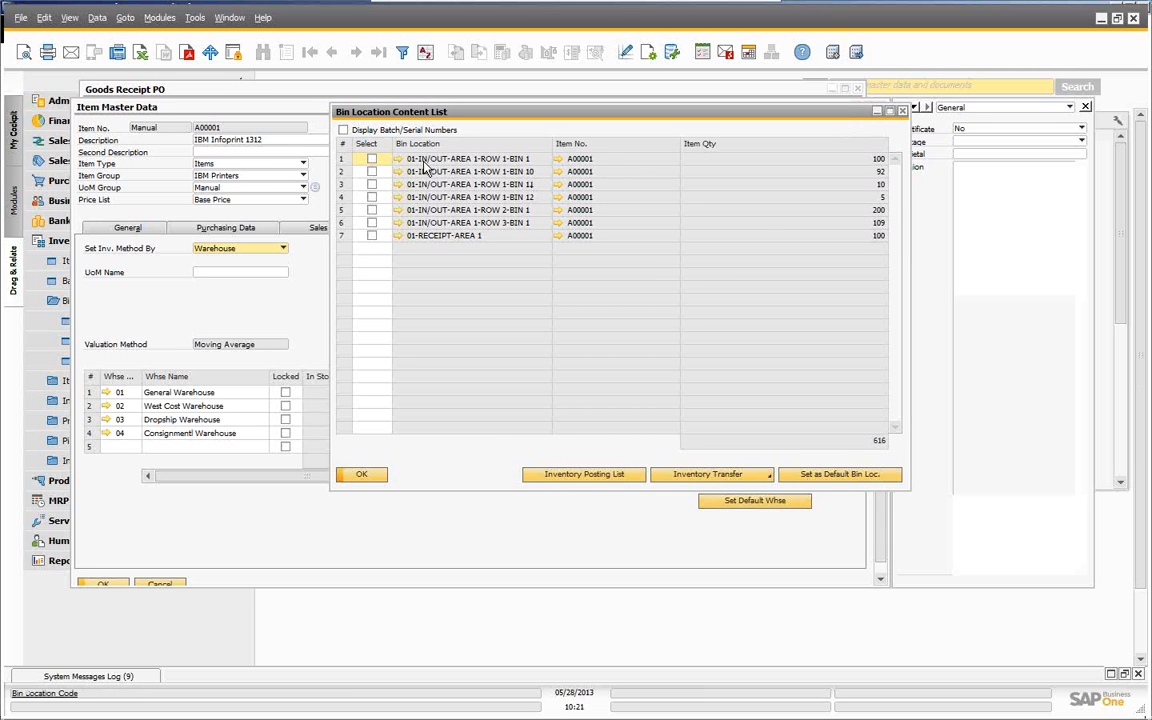
left_click(362, 474)
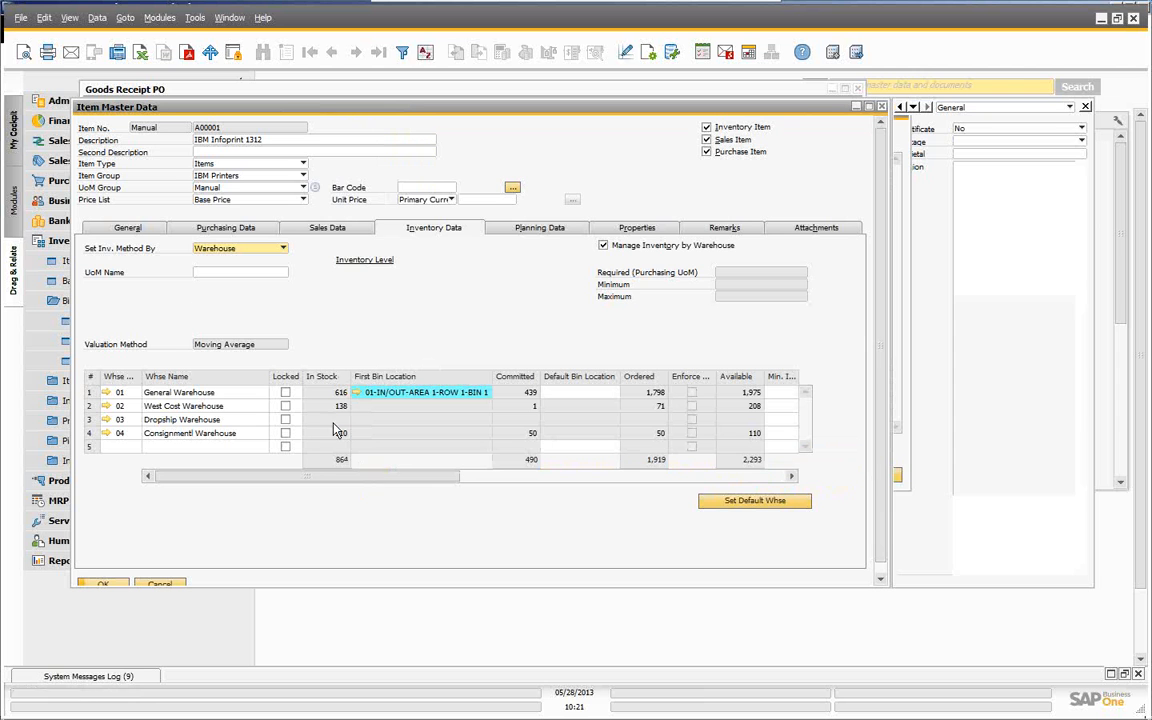
left_click(159, 585)
left_click(166, 528)
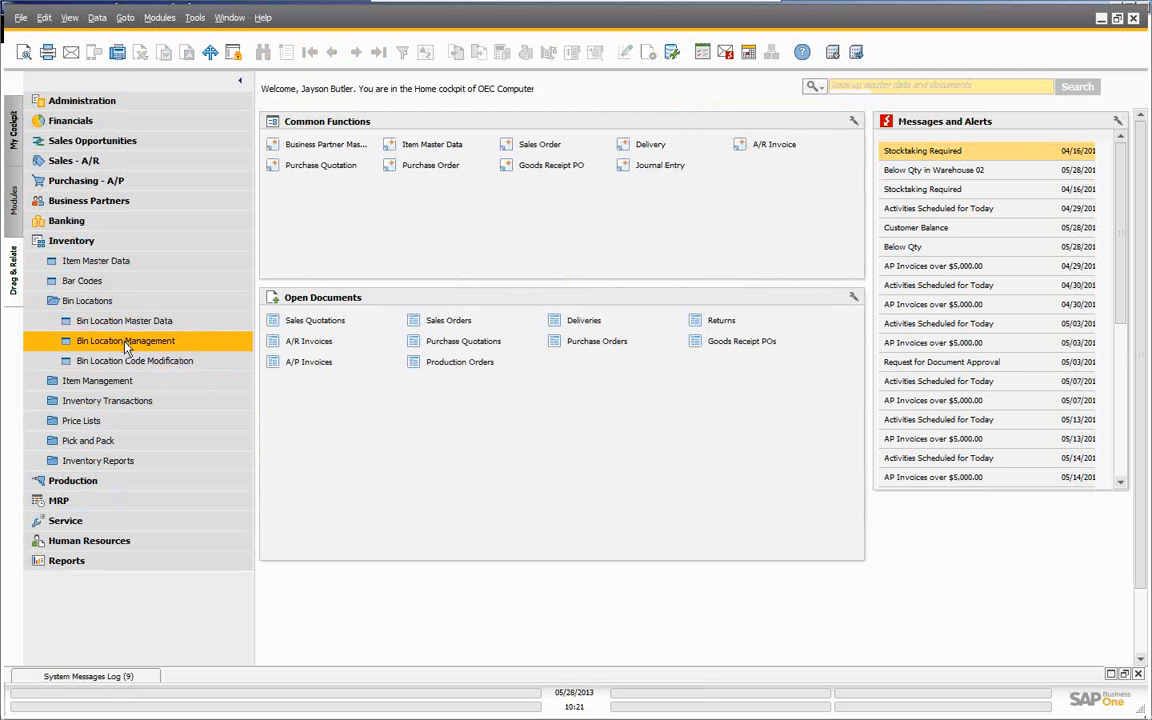
- Inspect Bin Location Management and Bin Location Master Data, closing both without changes
left_click(127, 345)
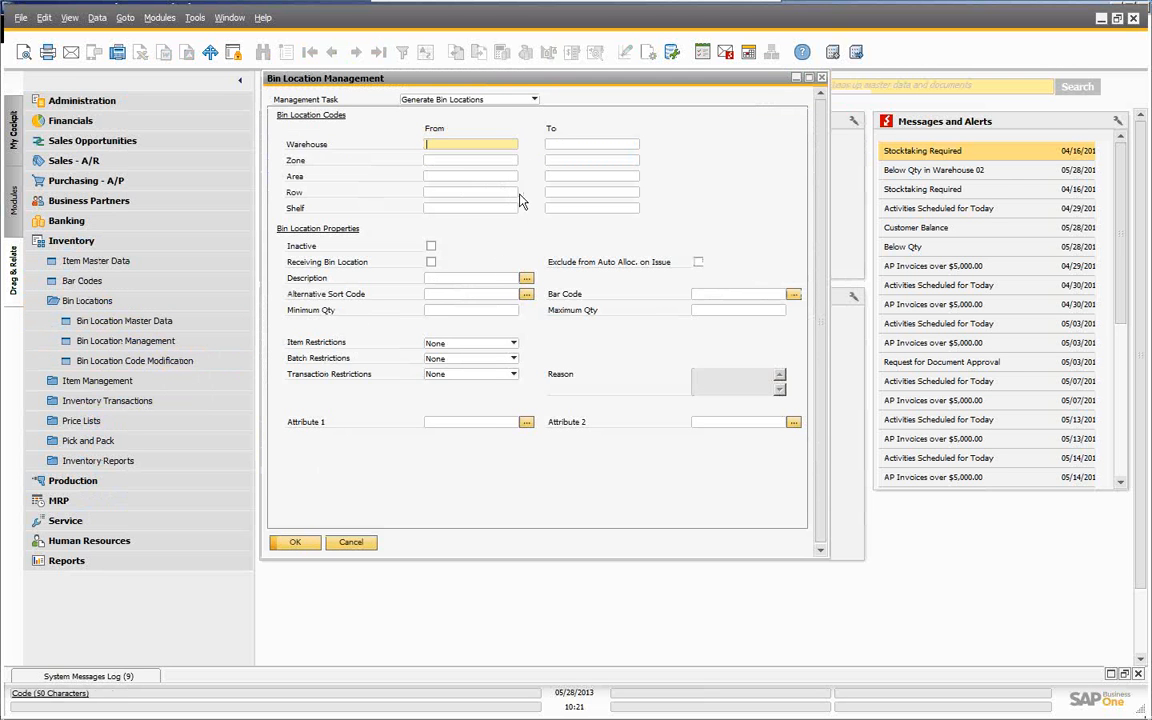
left_click(535, 101)
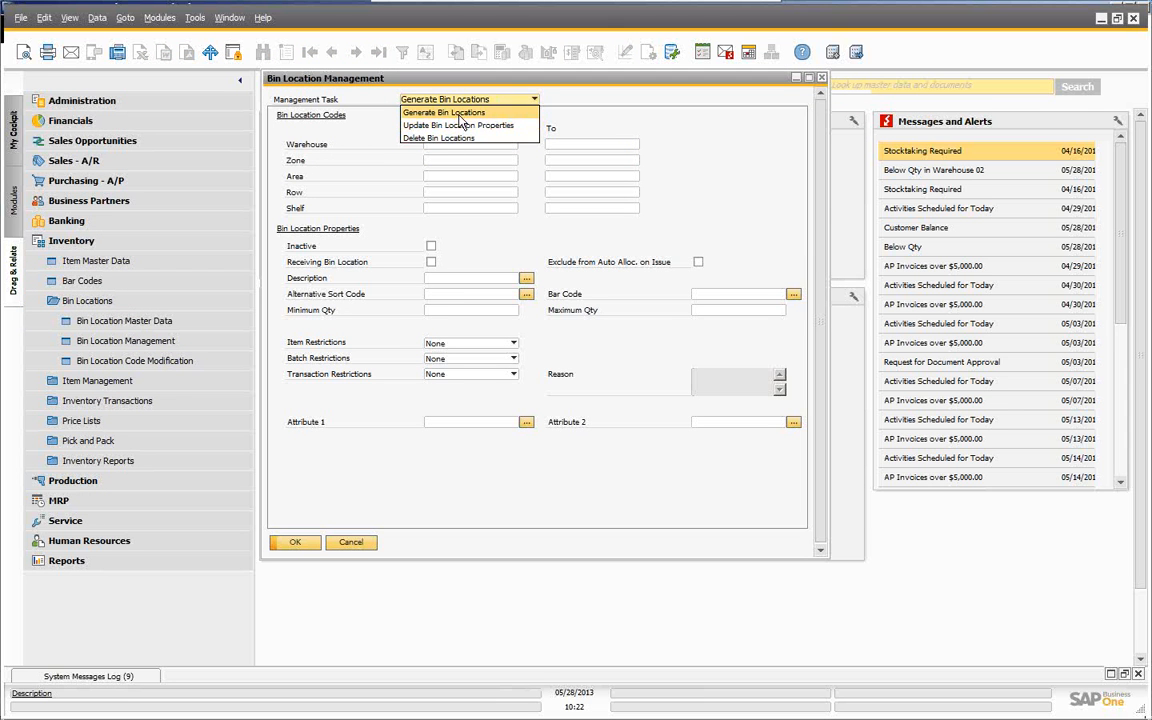
left_click(416, 112)
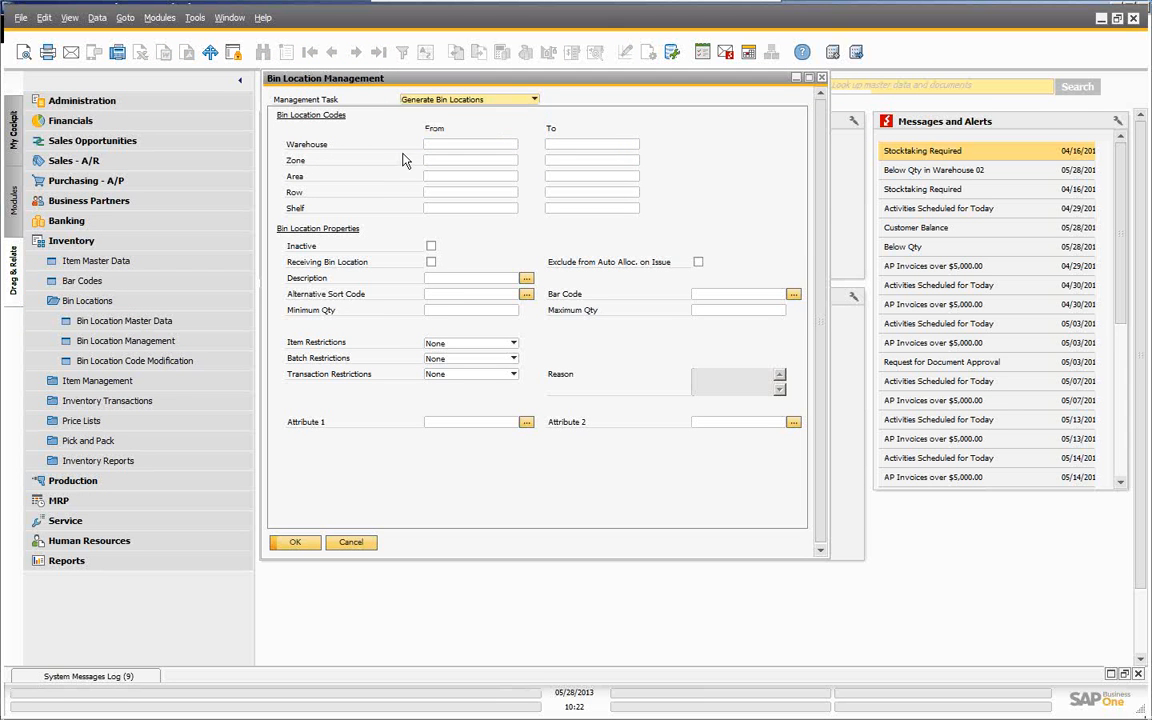
left_click(345, 543)
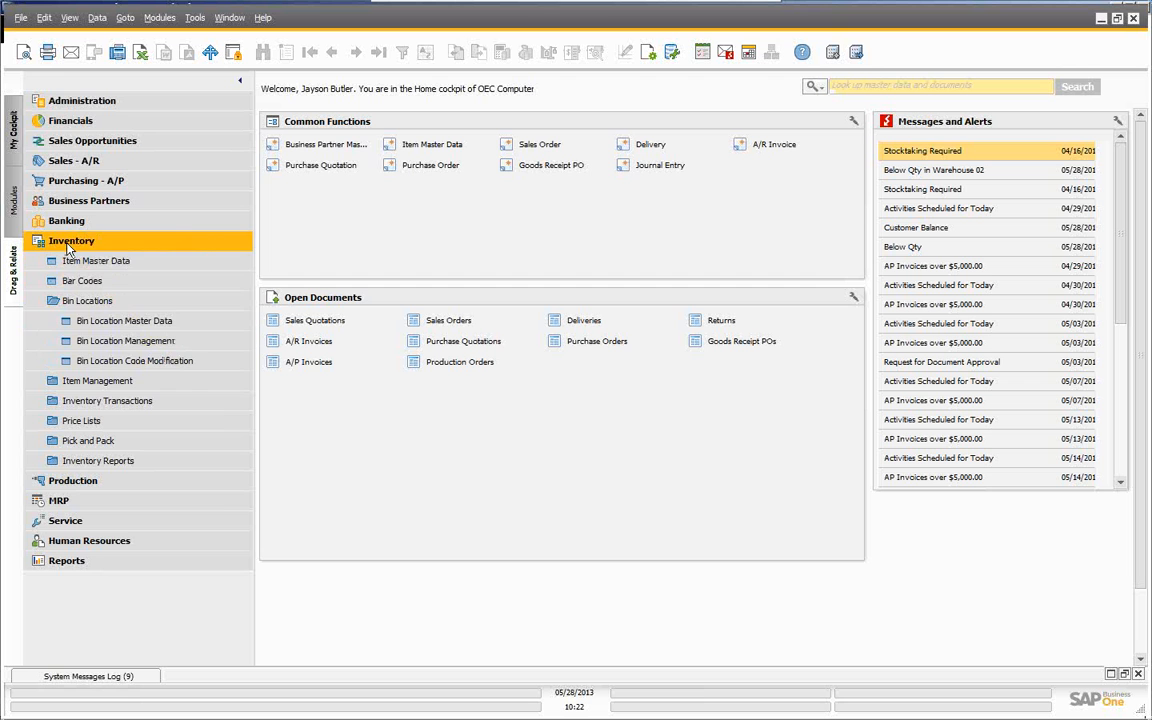
left_click(105, 321)
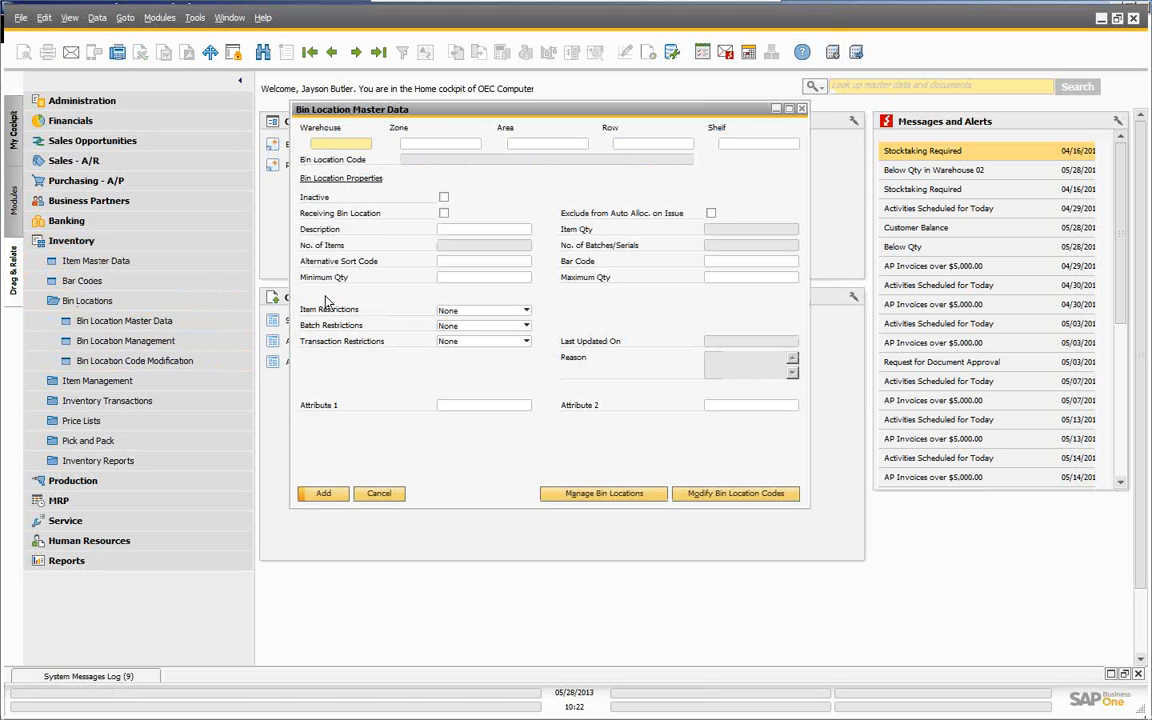
left_click(379, 494)
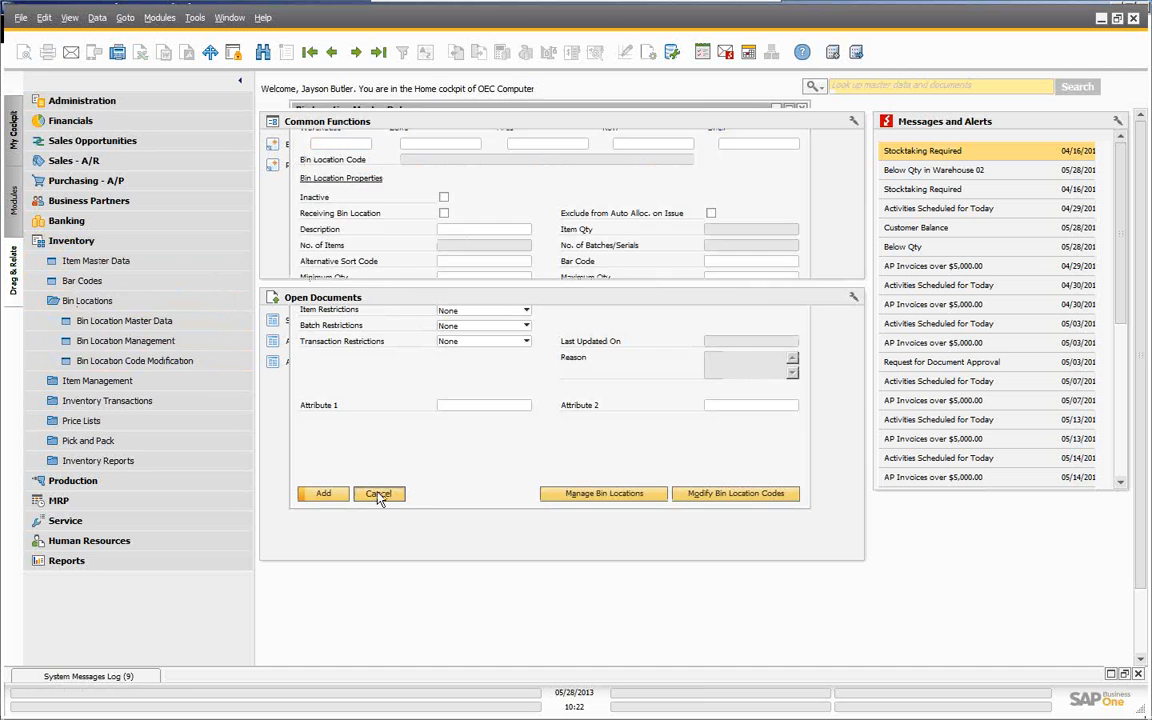
- Reopen Bin Location Management, try generating bins, close it, and expand Inventory Reports
left_click(95, 345)
left_click(298, 543)
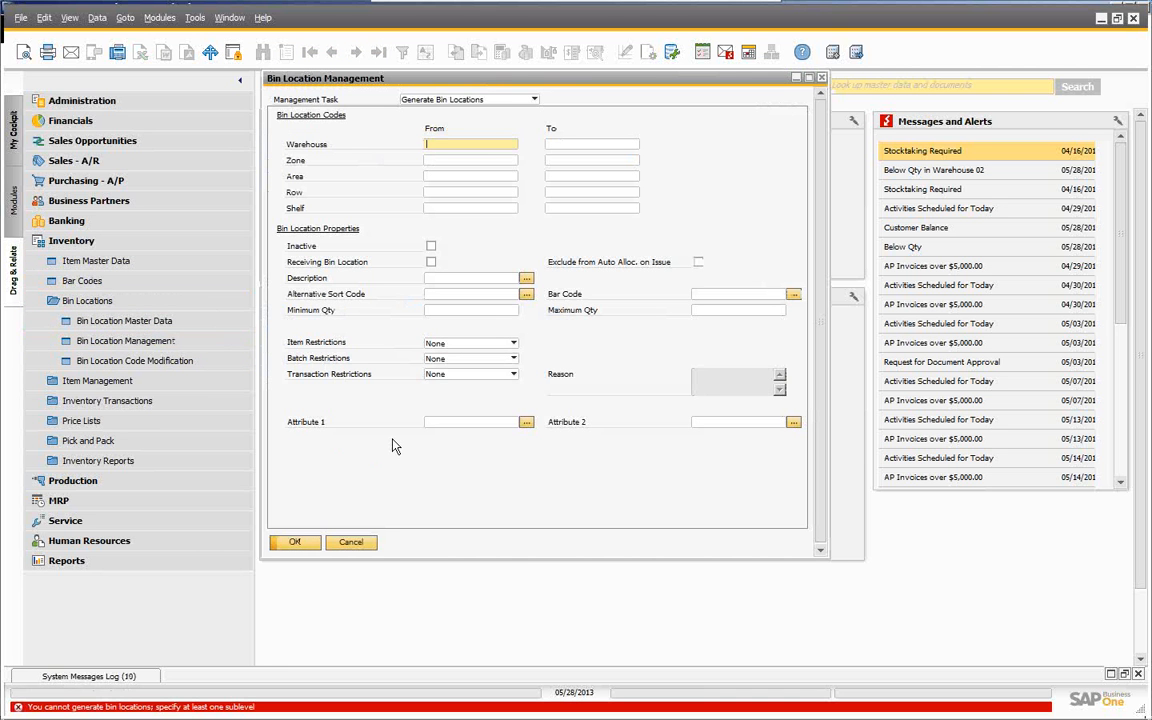
left_click(349, 542)
left_click(88, 462)
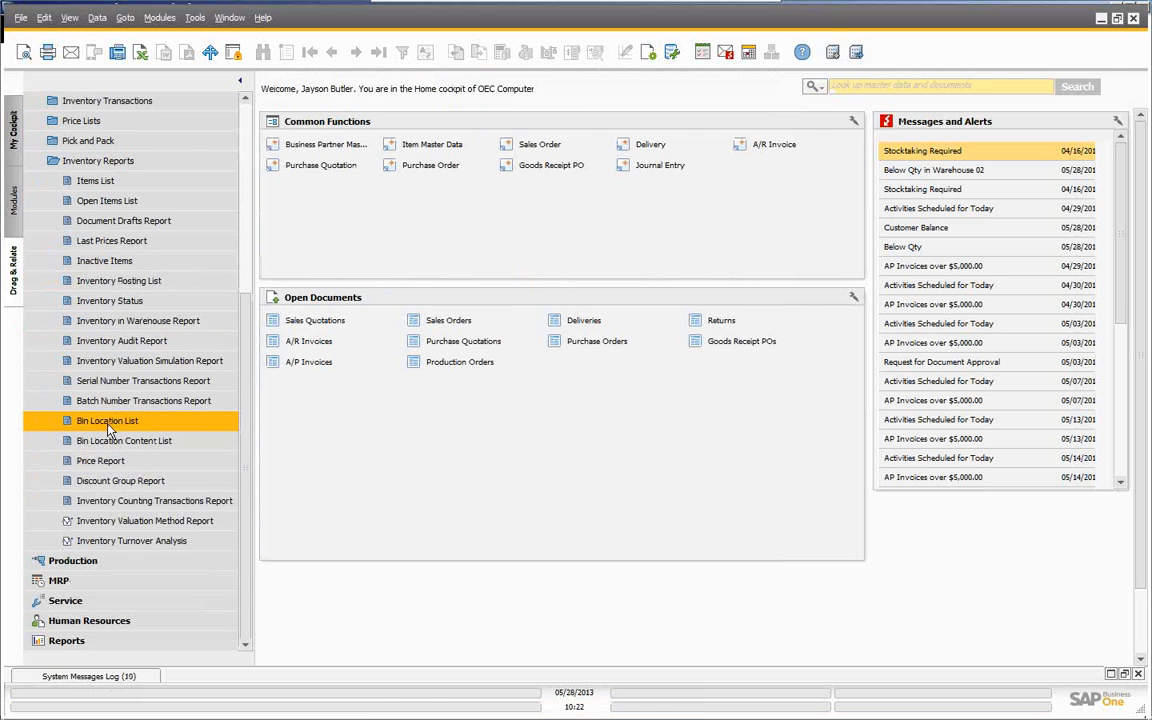
- Open the Bin Location List criteria and set the From bin to 01-RECEIPT-AREA 1
left_click(107, 424)
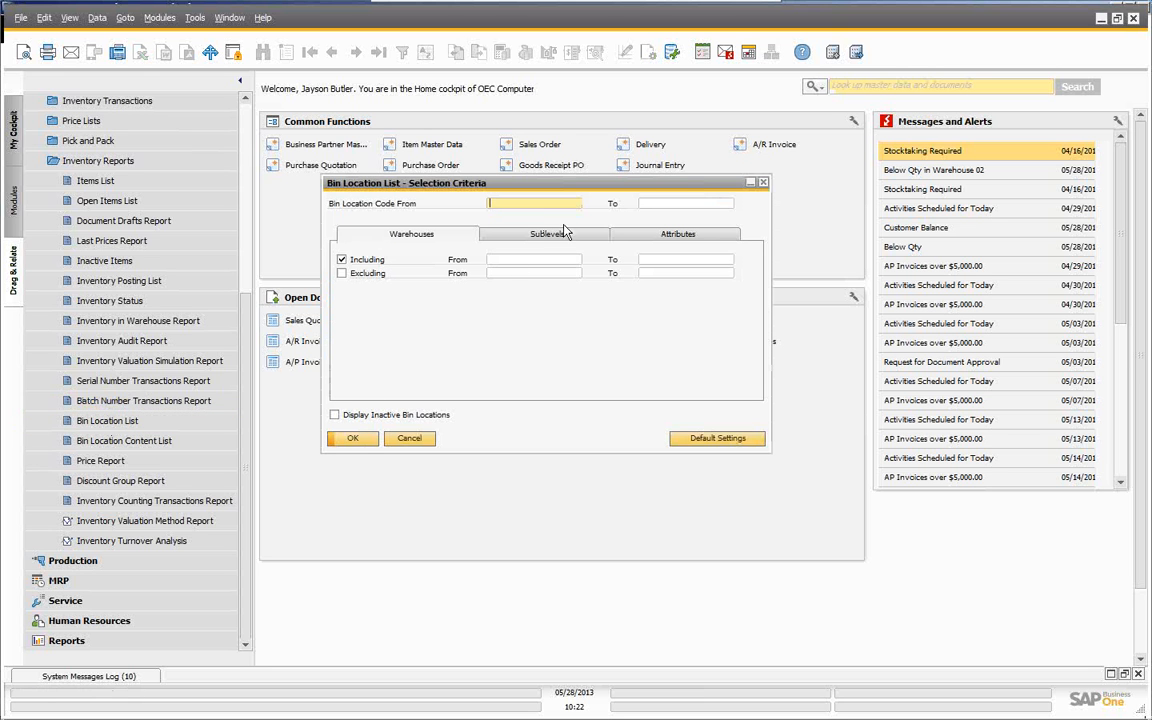
type("r")
key("Tab")
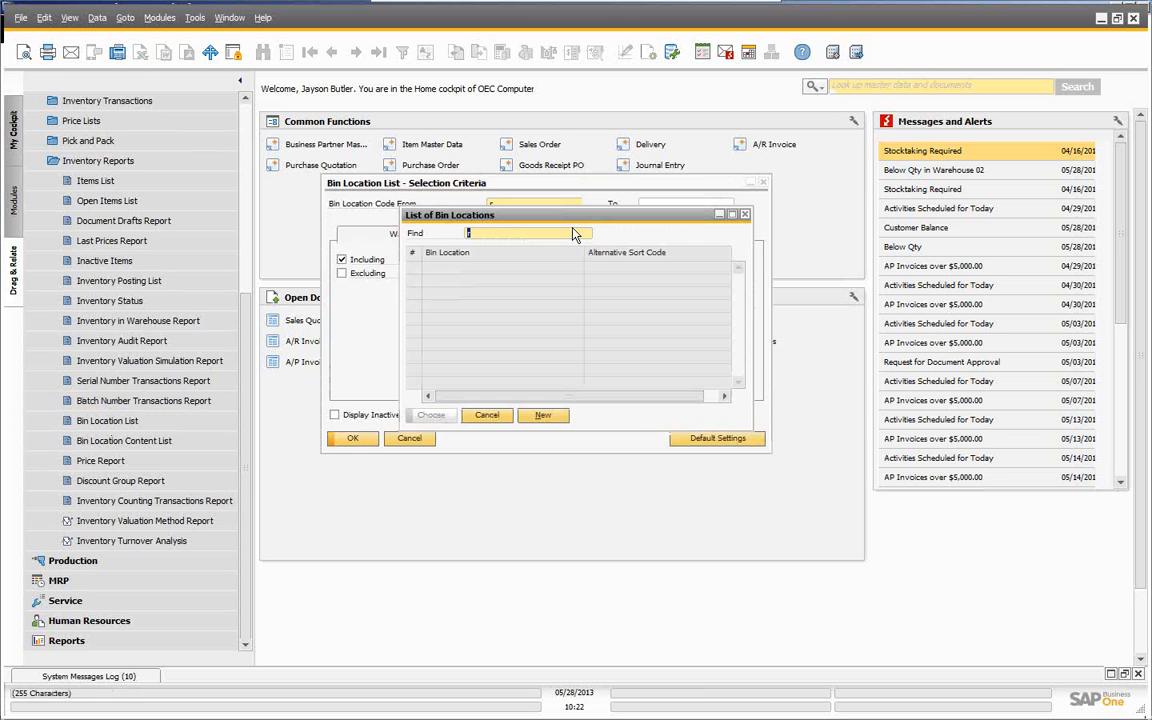
left_click(490, 416)
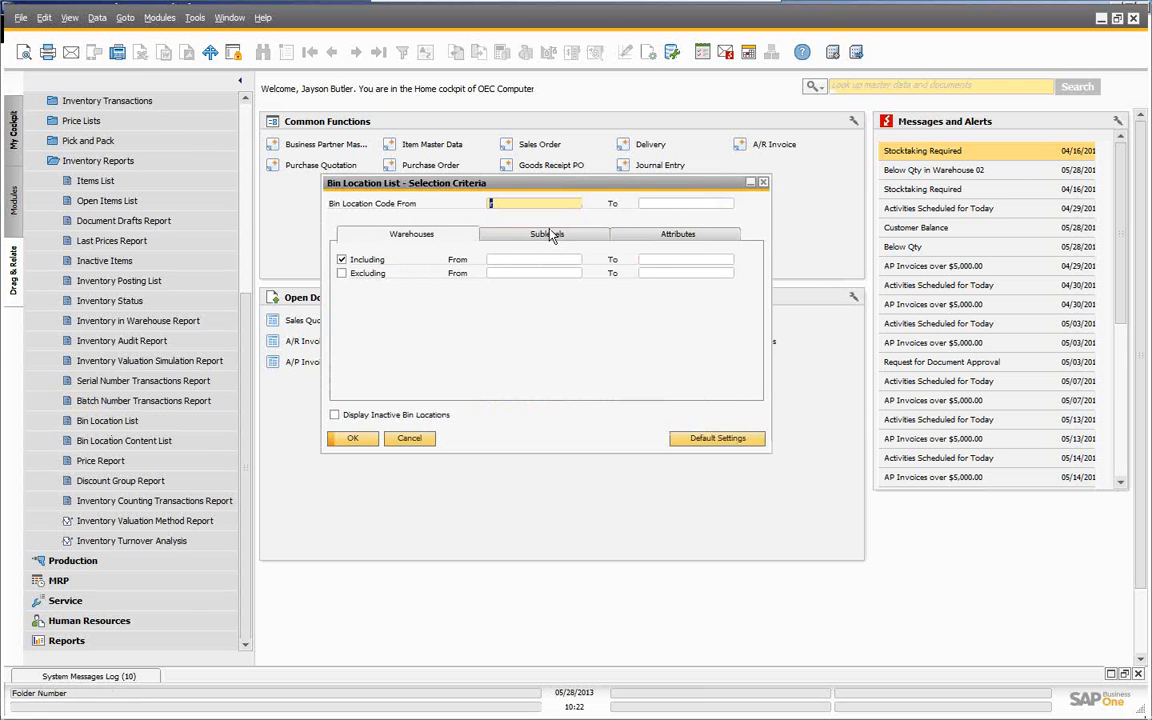
key("Tab")
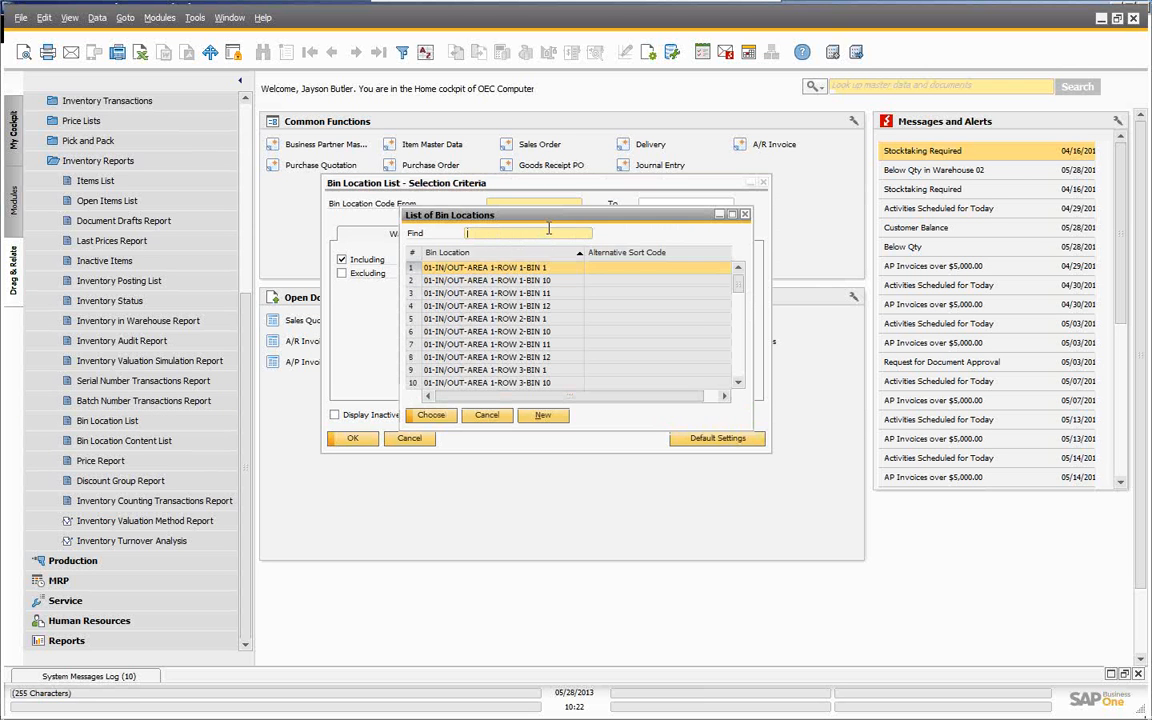
type("r")
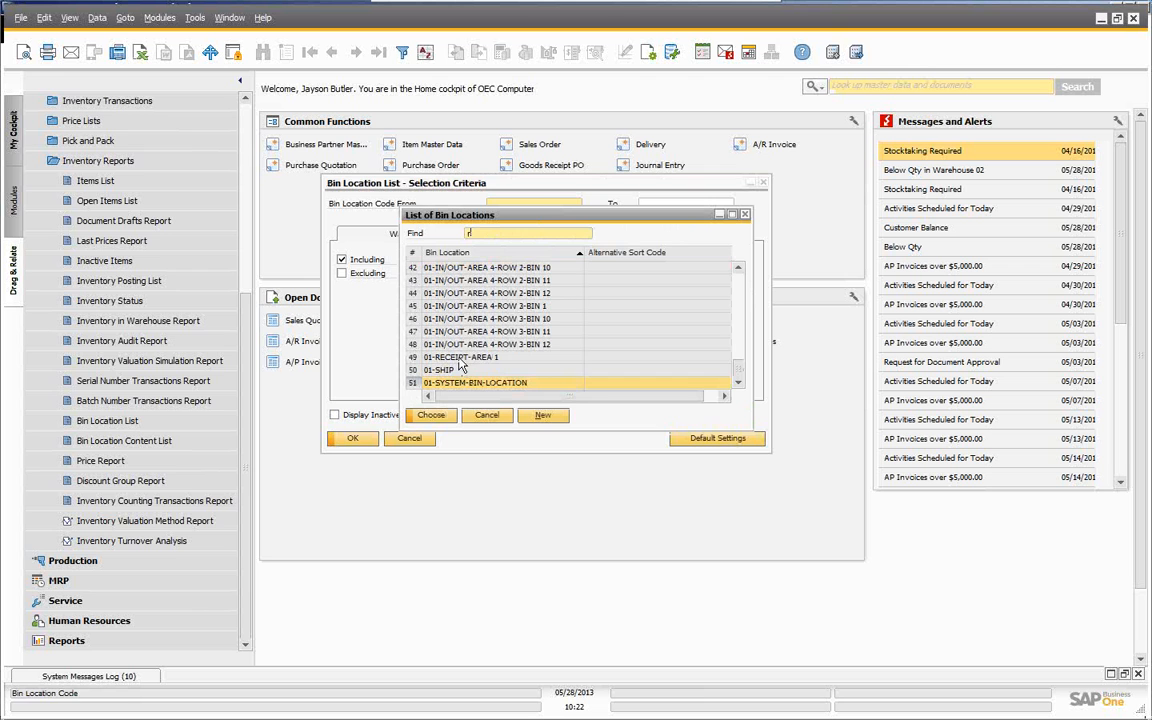
left_click(430, 414)
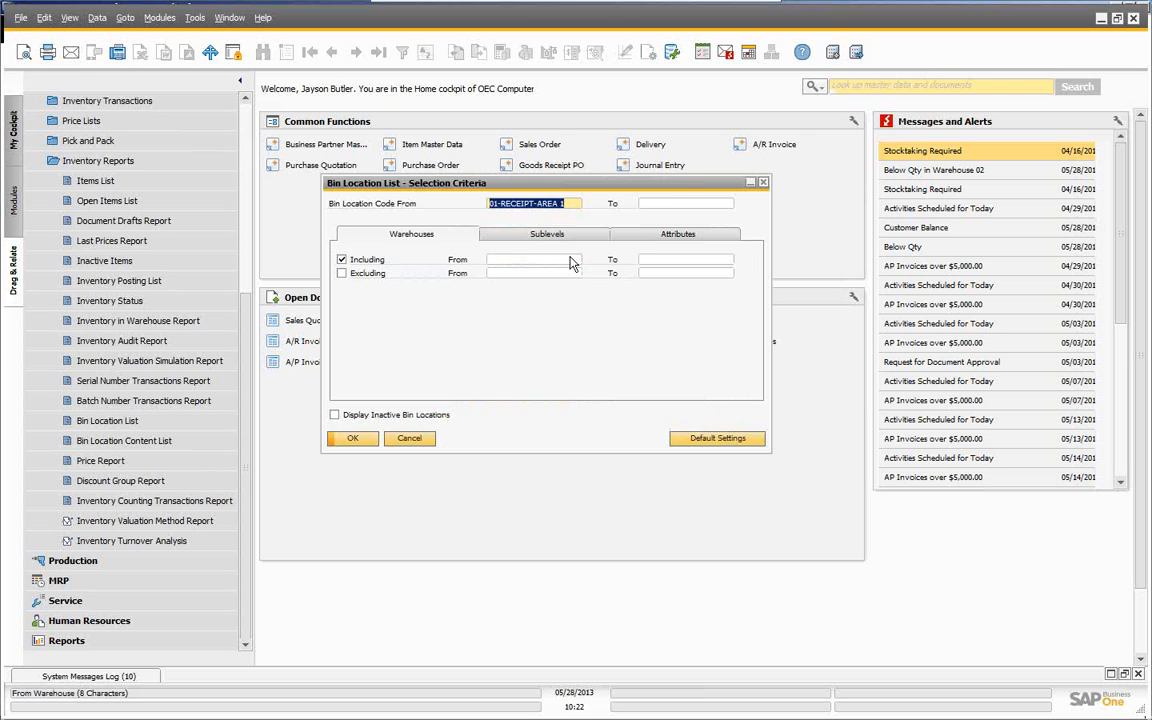
- Set the To bin to 01-RECEIPT-AREA 1, run the report, and widen its window
left_click(671, 204)
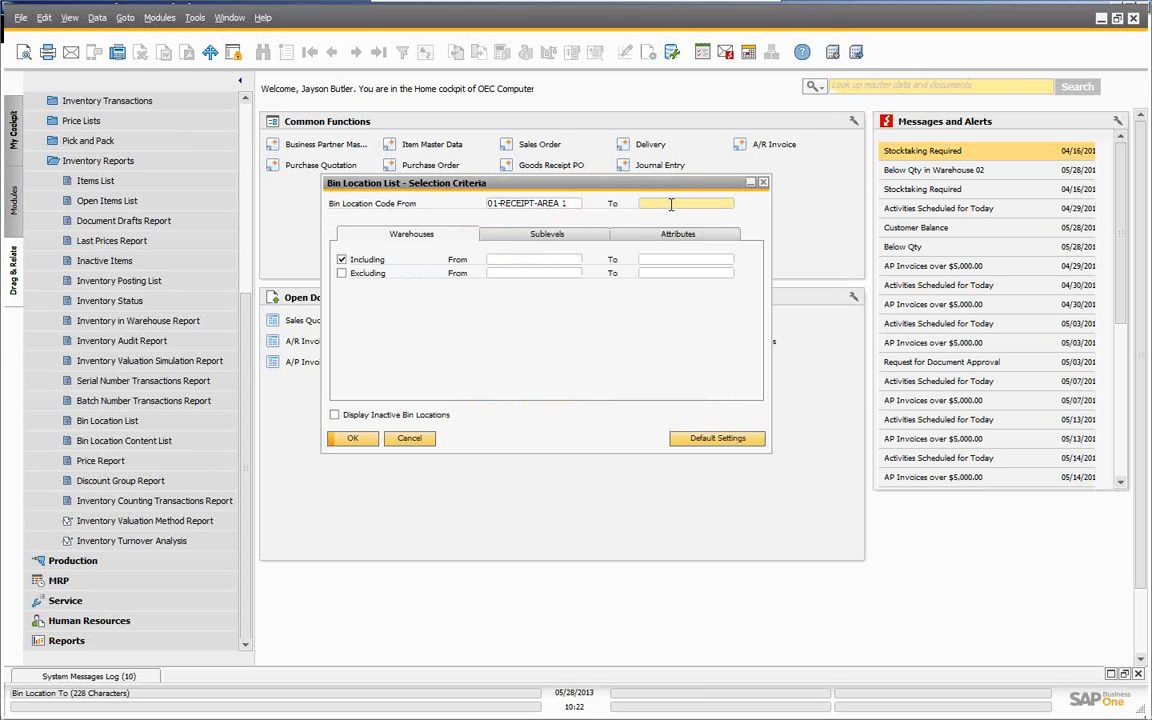
key("Tab")
type("r")
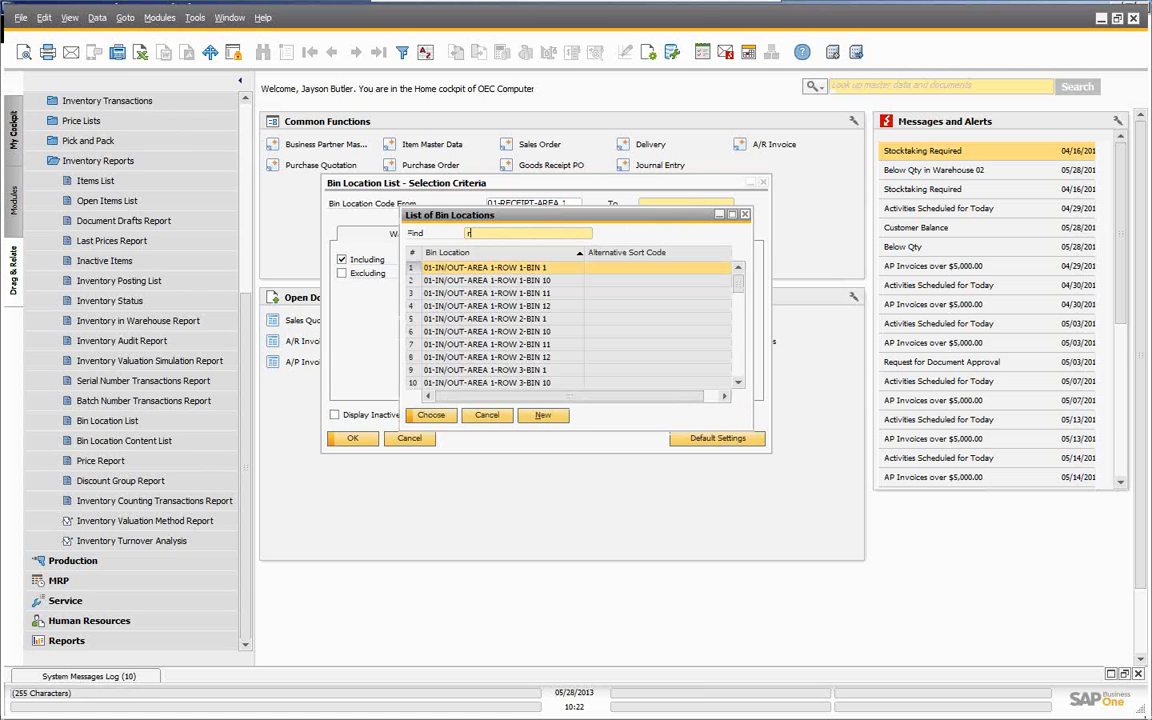
left_click(450, 357)
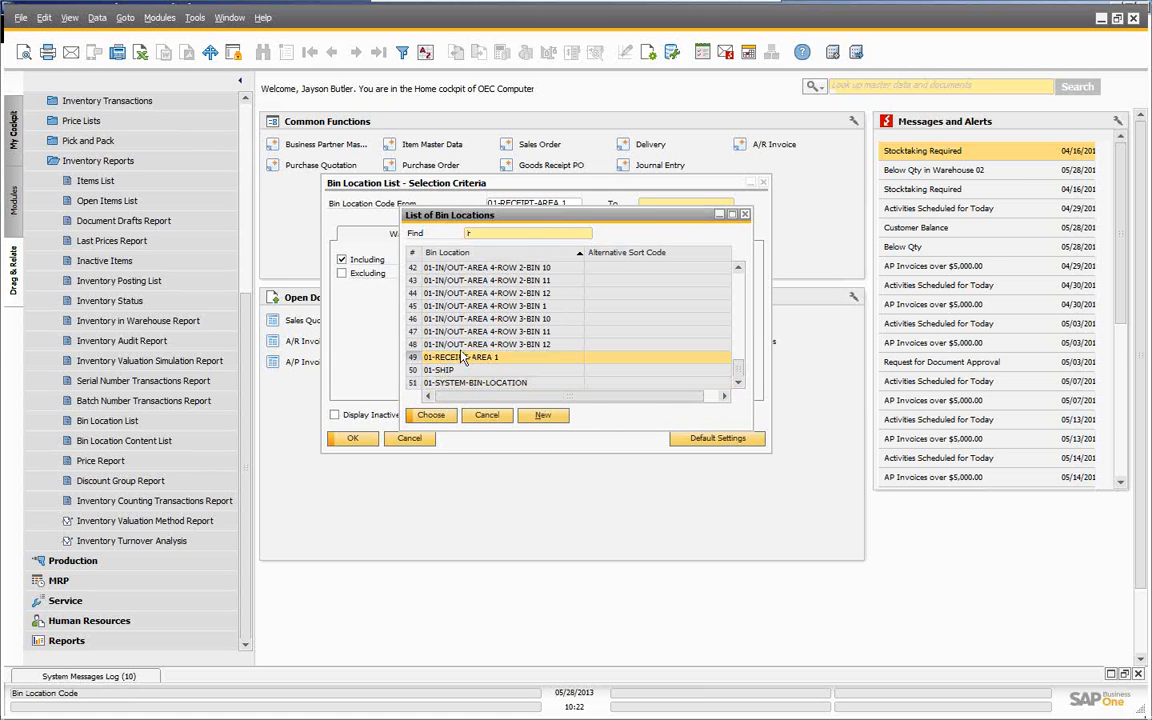
left_click(434, 416)
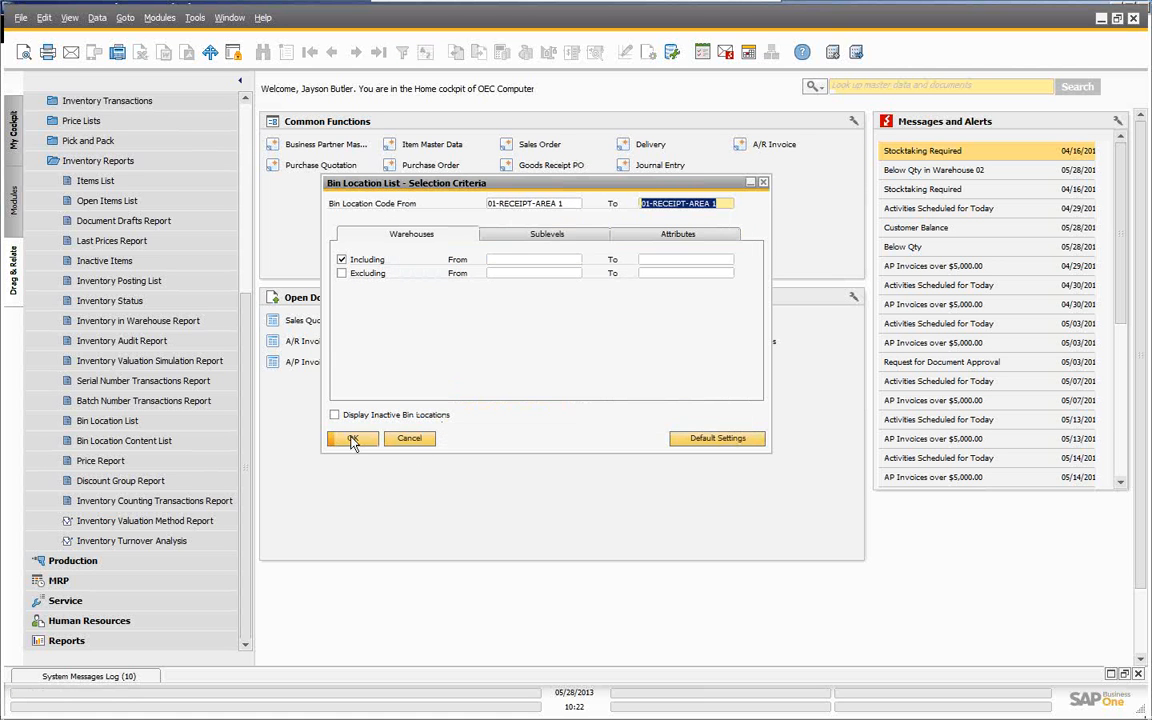
left_click(352, 440)
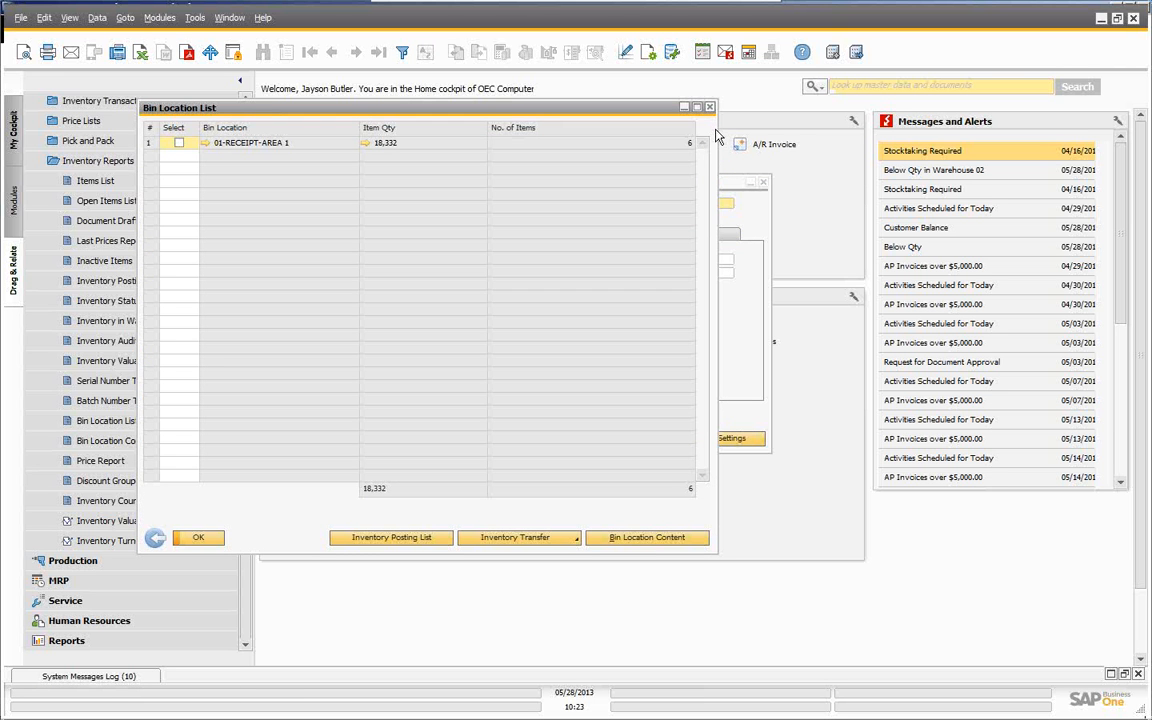
left_click_drag(720, 126, 979, 126)
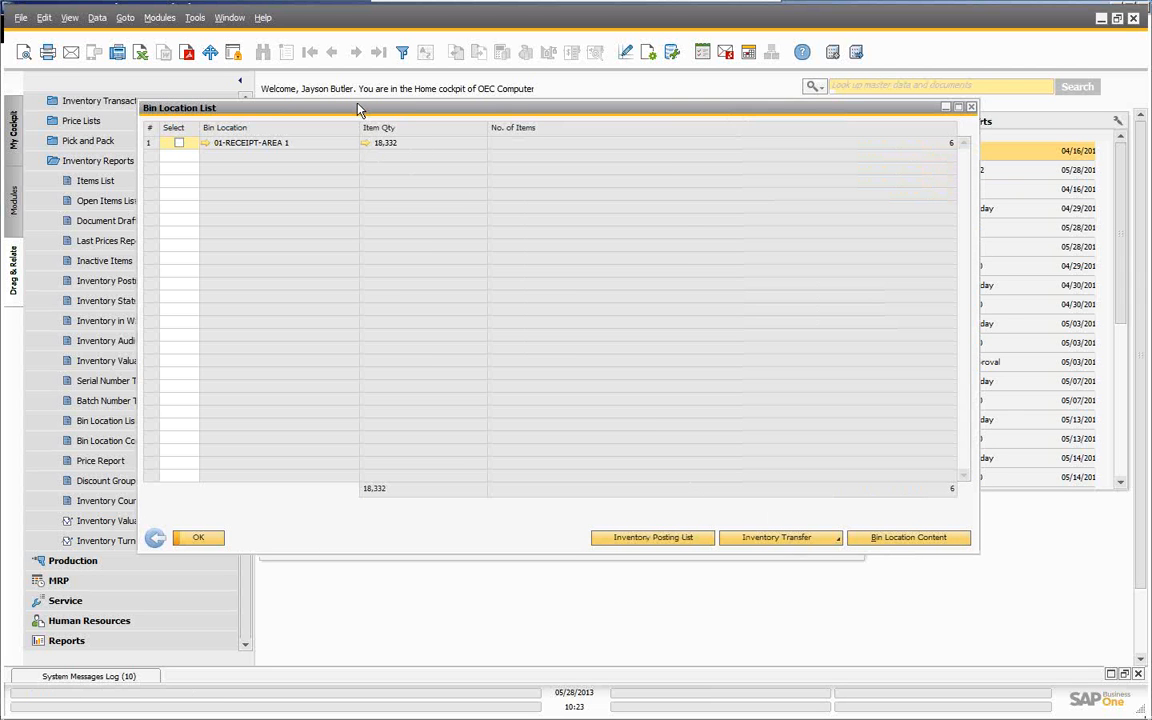
left_click_drag(358, 108, 329, 106)
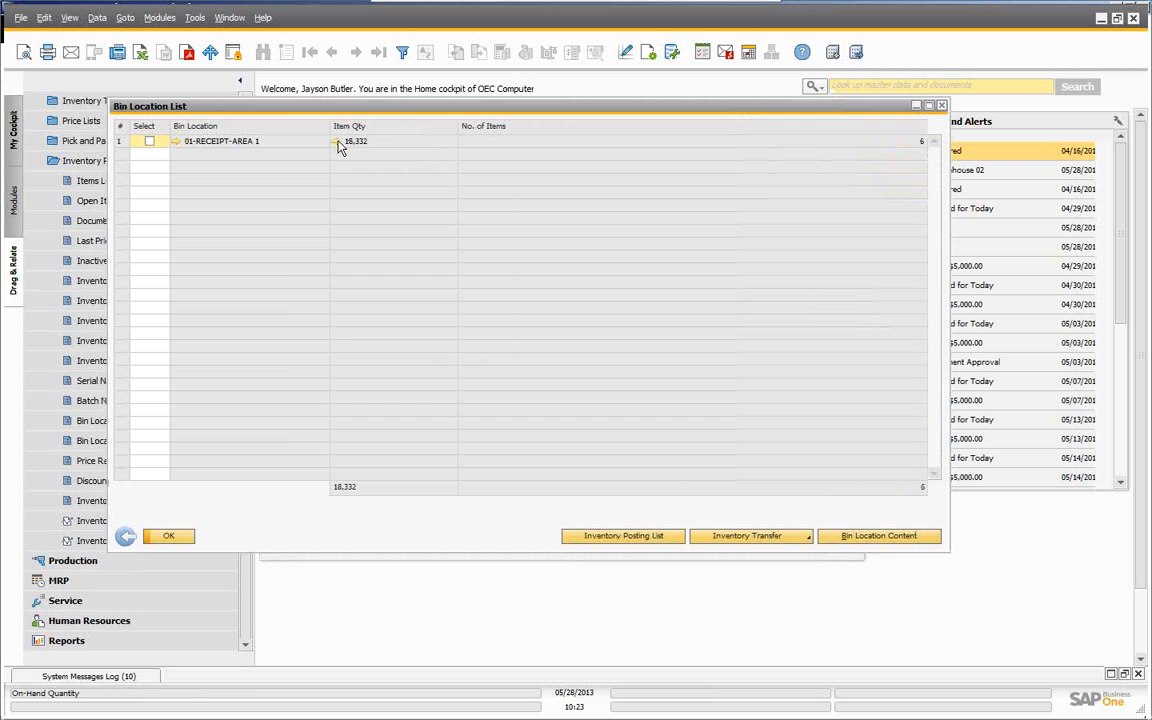
- Open the content list of 01-RECEIPT-AREA 1 and select item A00001 for transfer
left_click(337, 142)
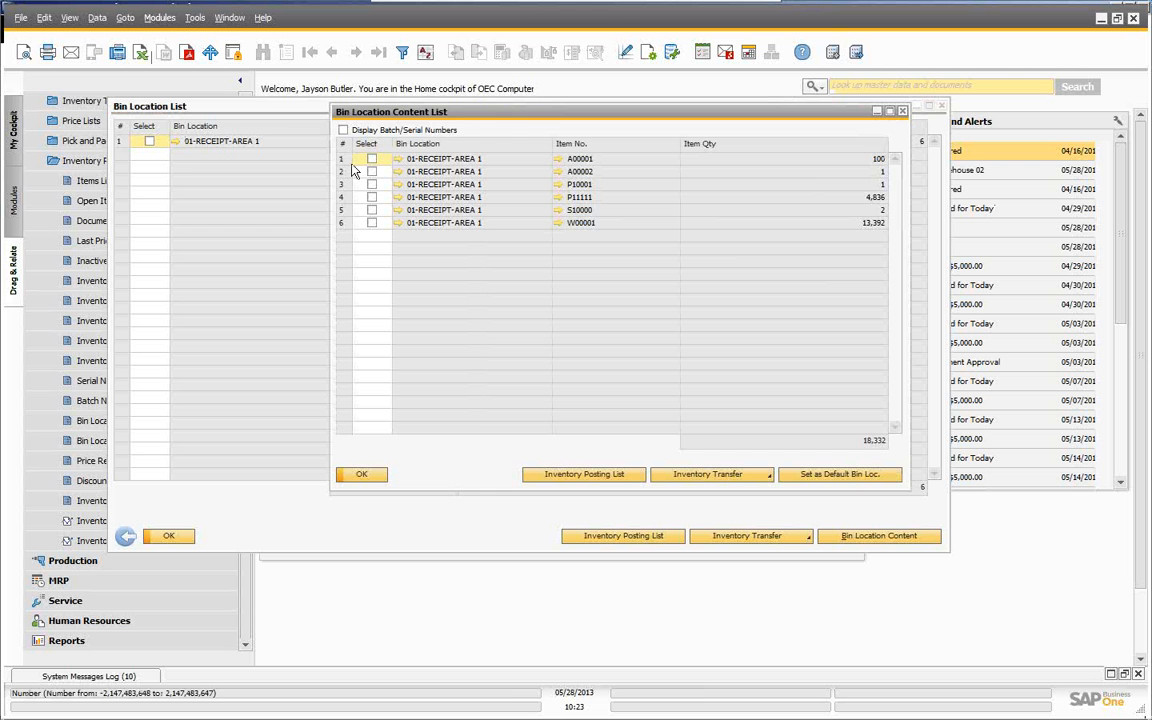
left_click_drag(518, 122, 354, 150)
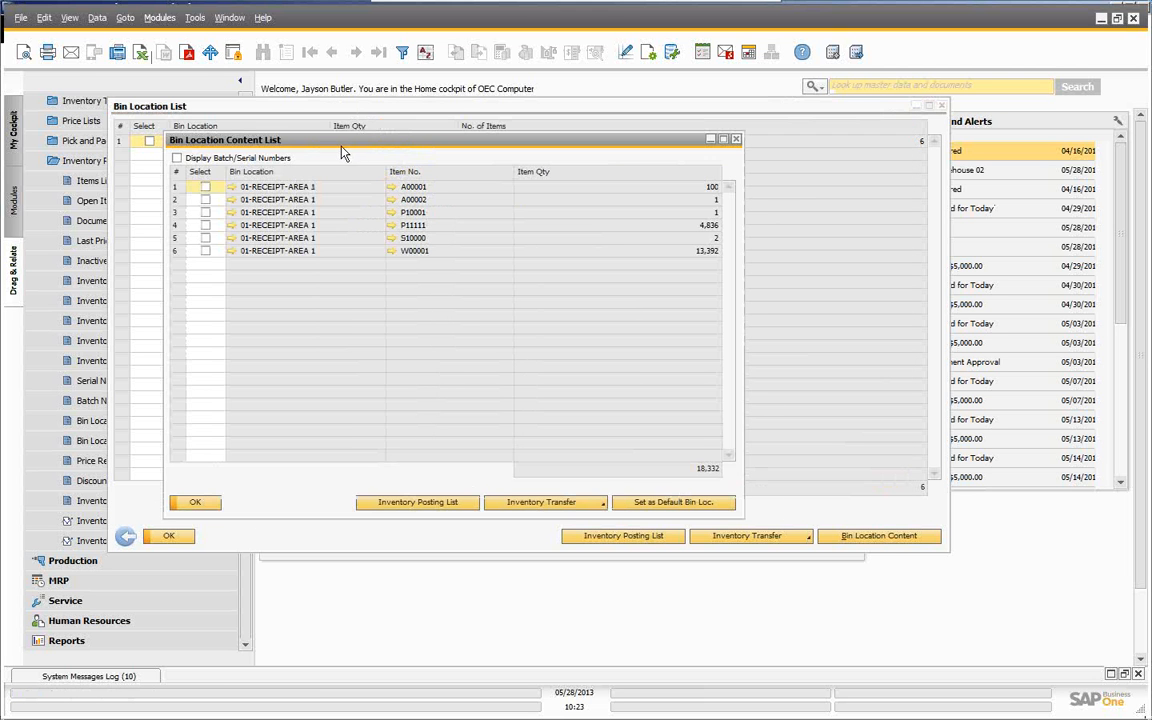
left_click(205, 186)
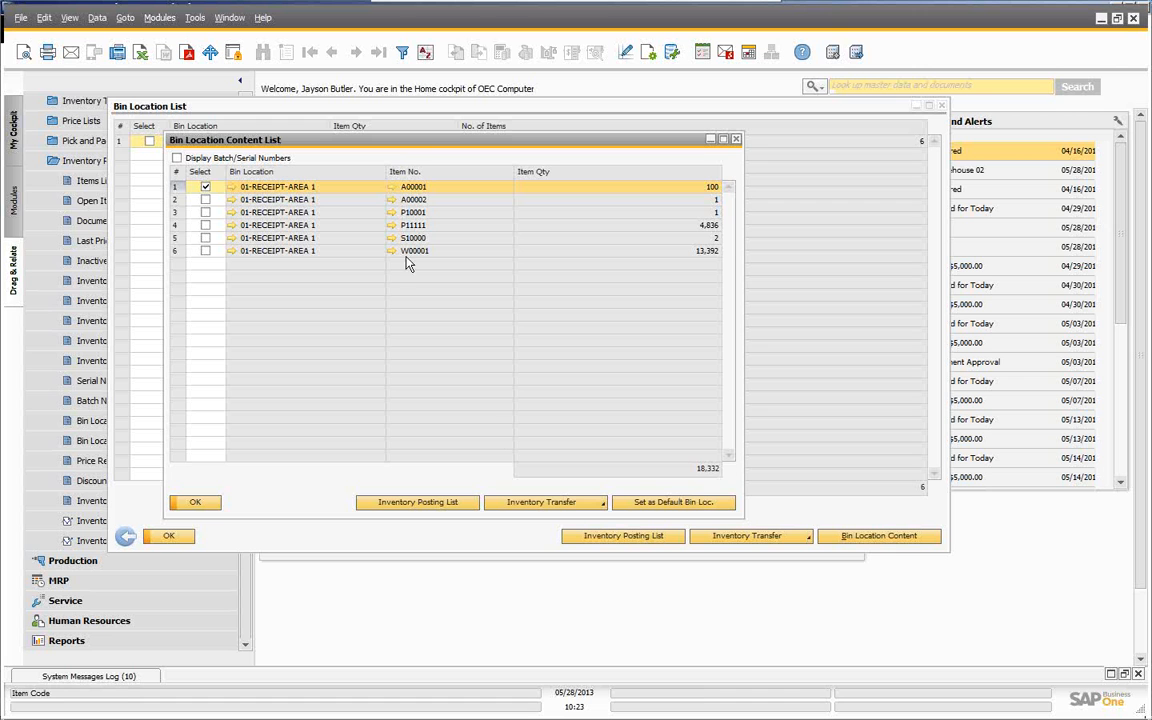
left_click(555, 504)
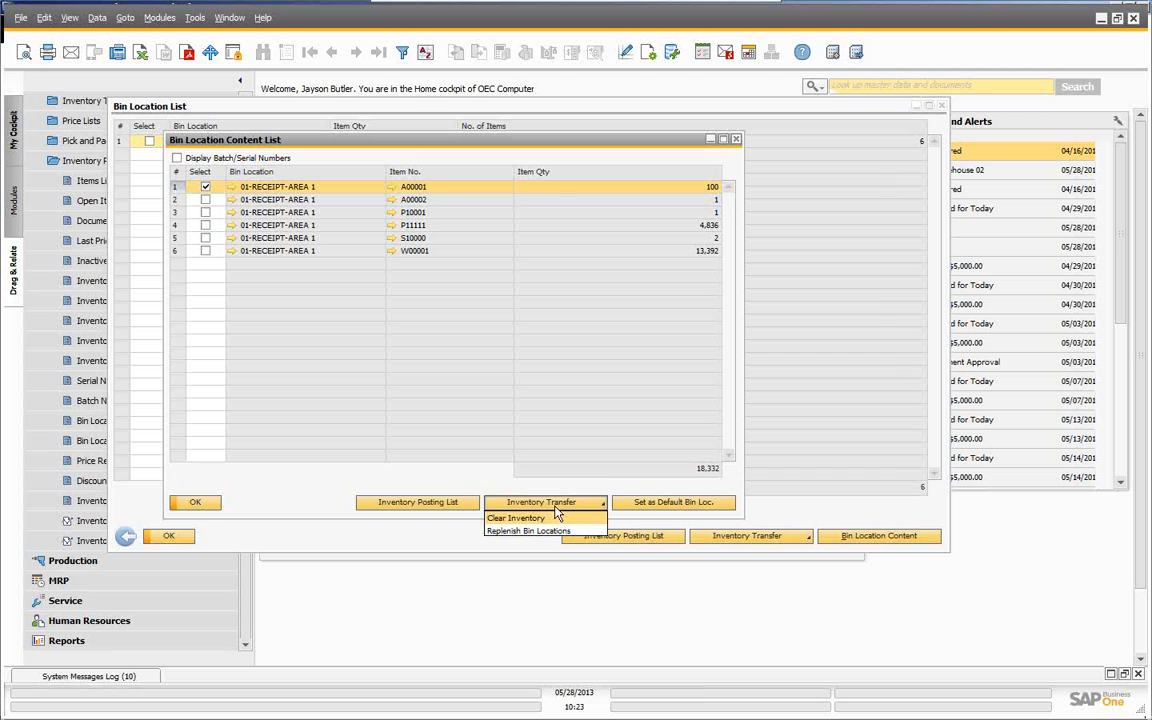
- Create a warehouse 01 transfer of 100 A00001, confirming source bin 01-RECEIPT-AREA 1
left_click(505, 519)
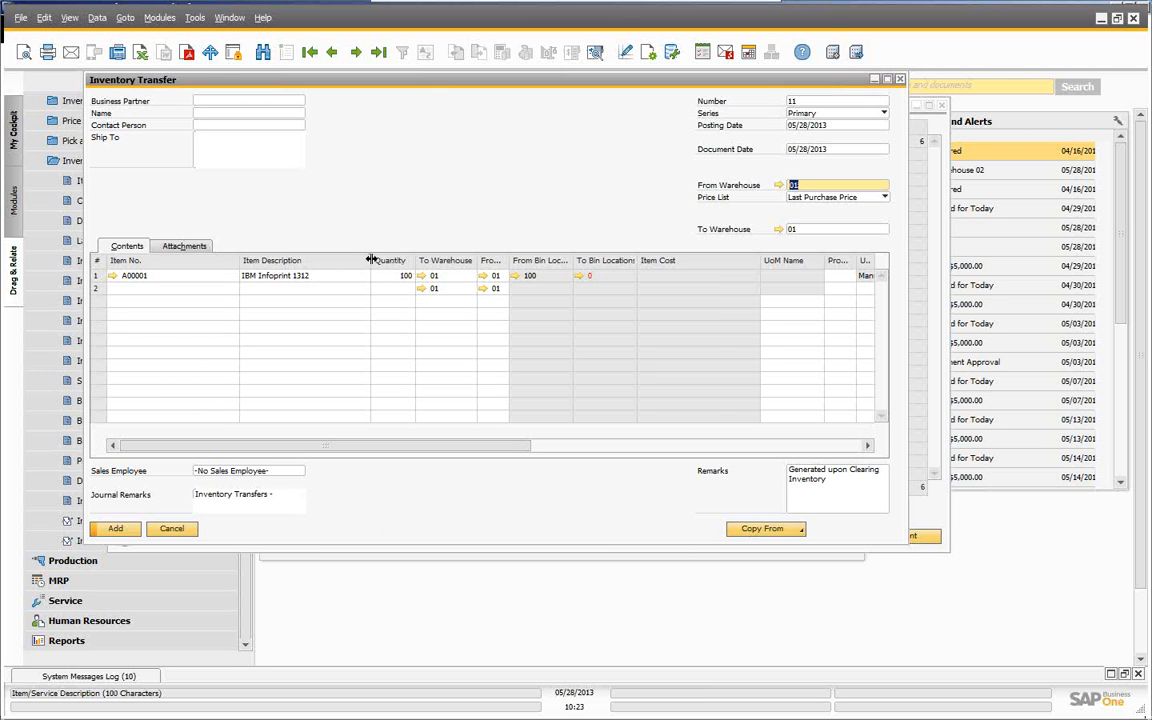
left_click_drag(370, 260, 316, 260)
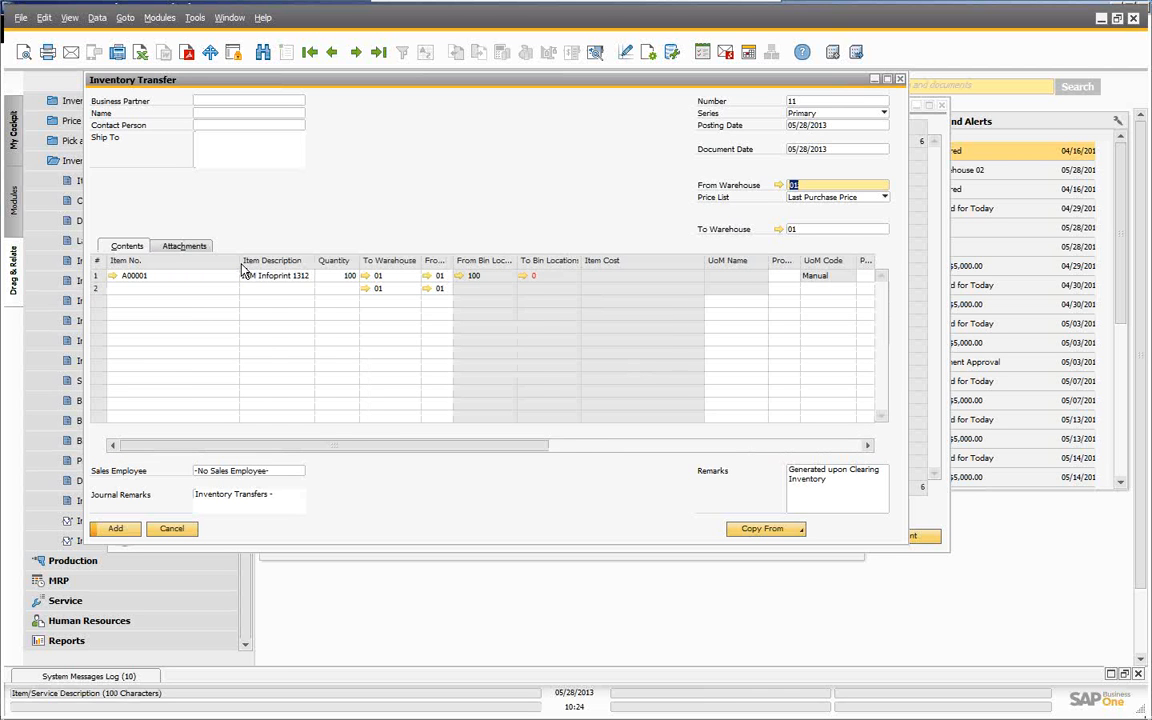
left_click_drag(238, 261, 153, 261)
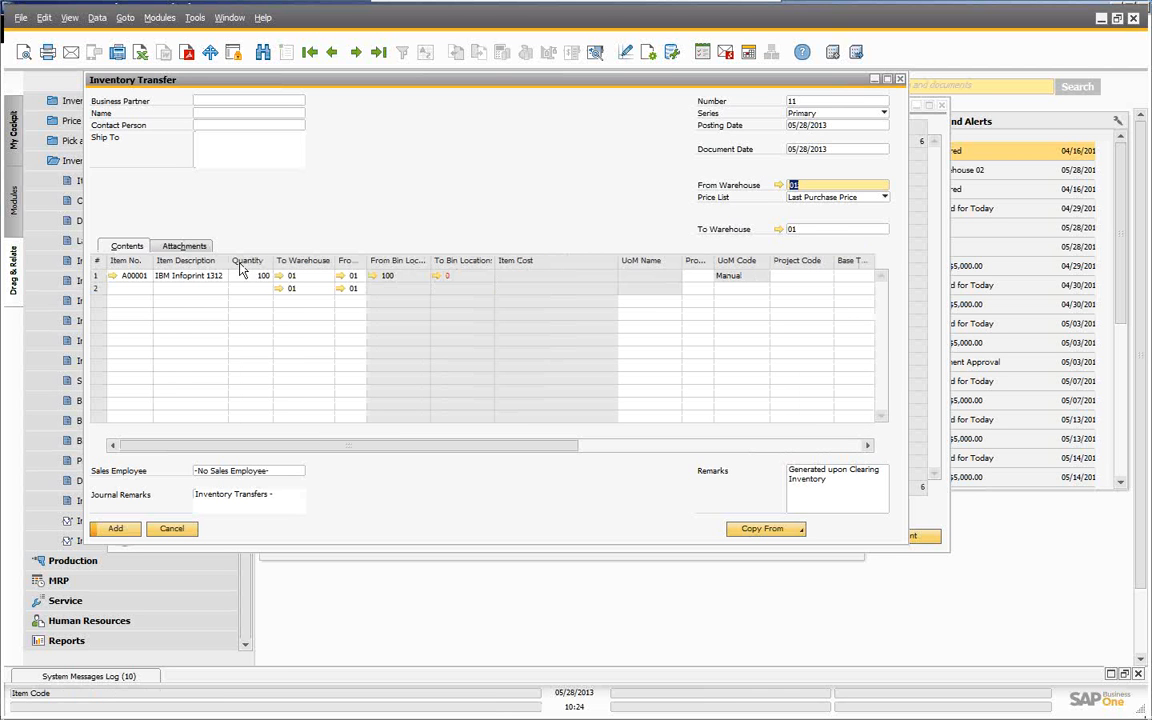
double_click(367, 257)
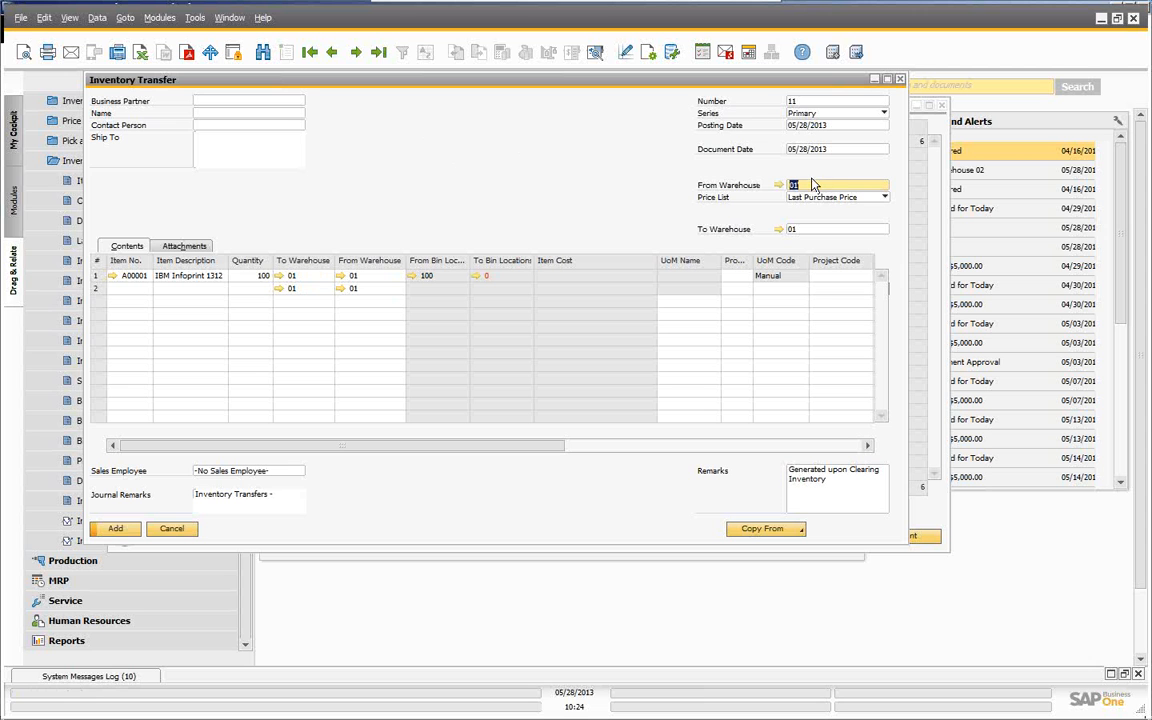
left_click(414, 281)
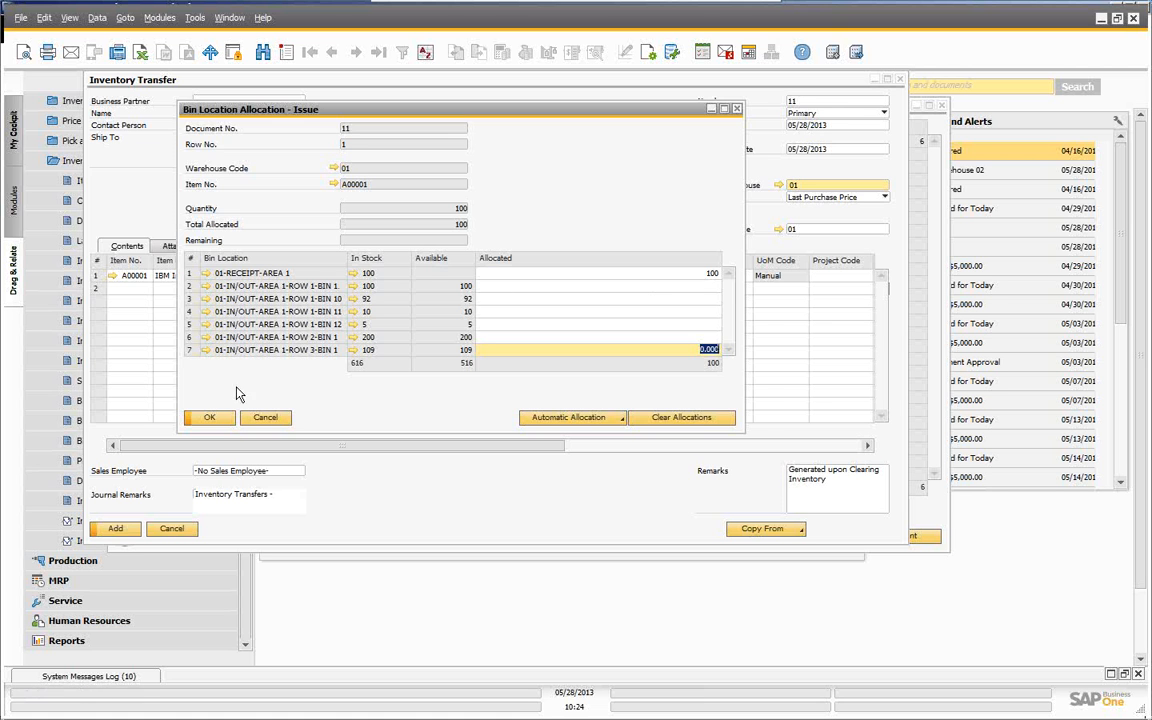
left_click(210, 418)
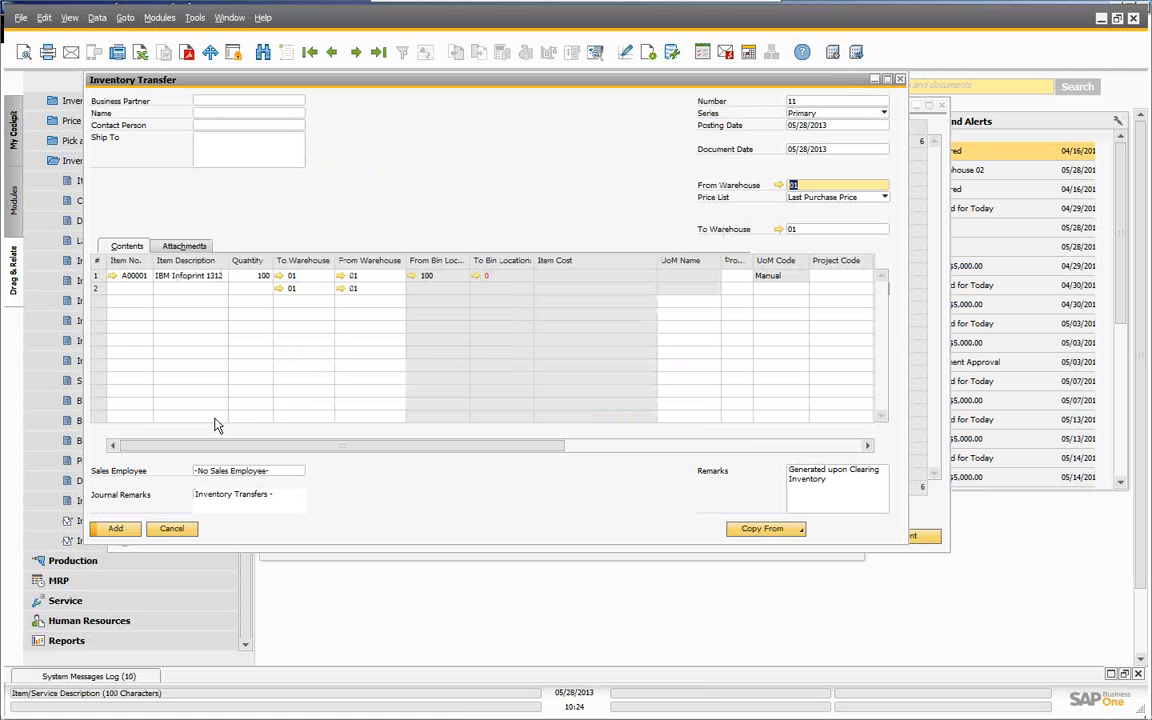
left_click(478, 280)
- Remove the default 01-RECEIPT-AREA 1 row from the destination bin allocation
left_click(440, 323)
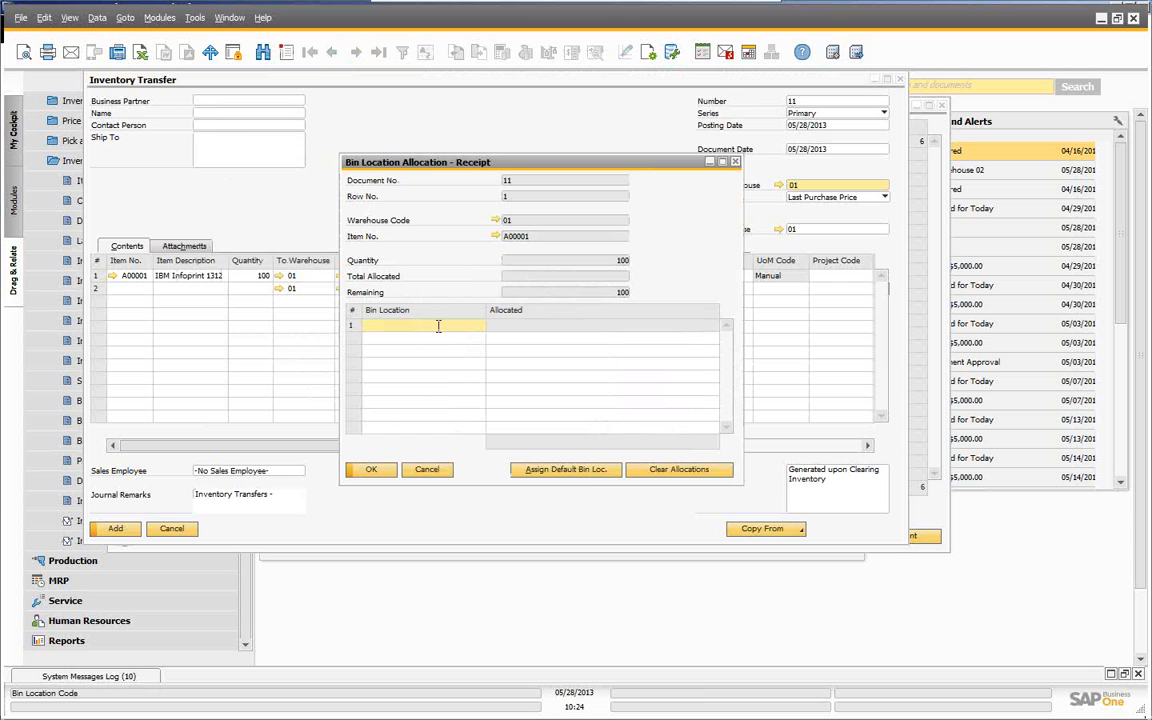
left_click(586, 470)
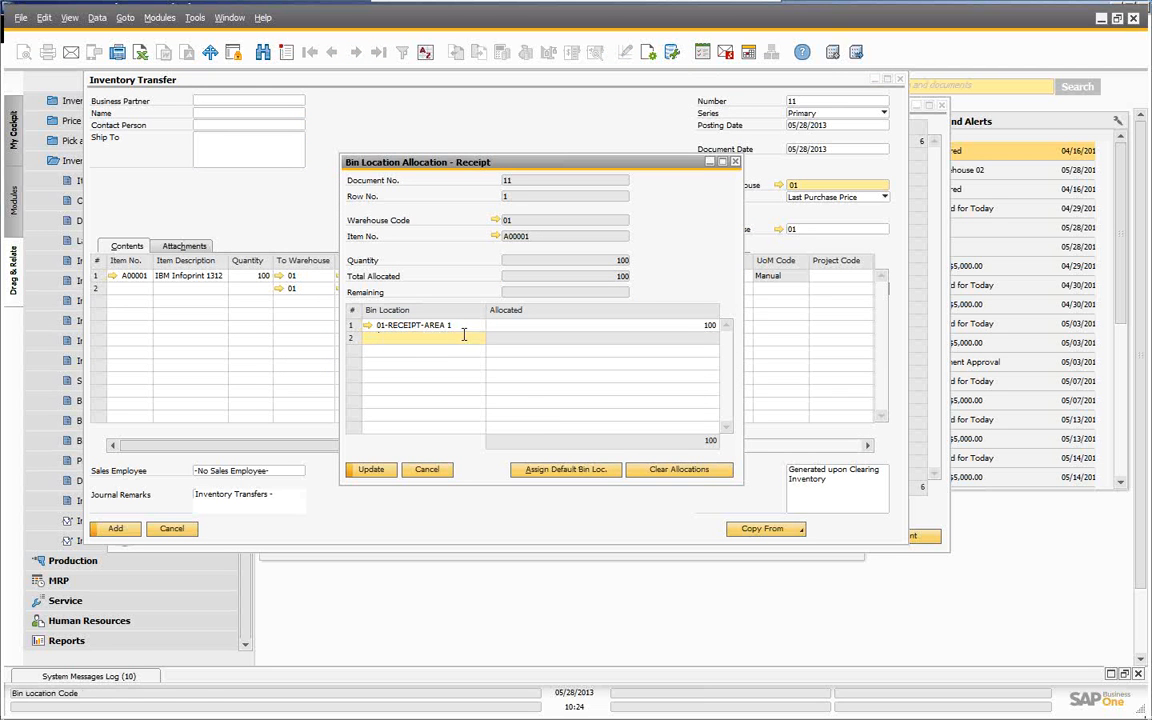
right_click(359, 338)
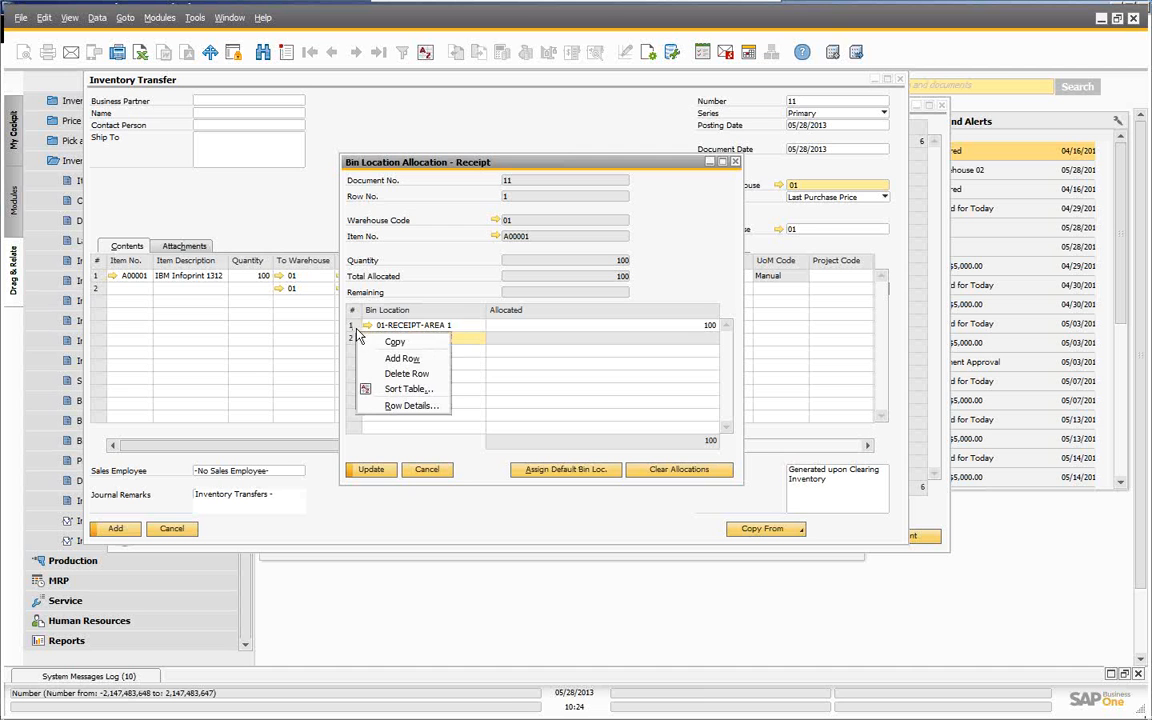
left_click(405, 374)
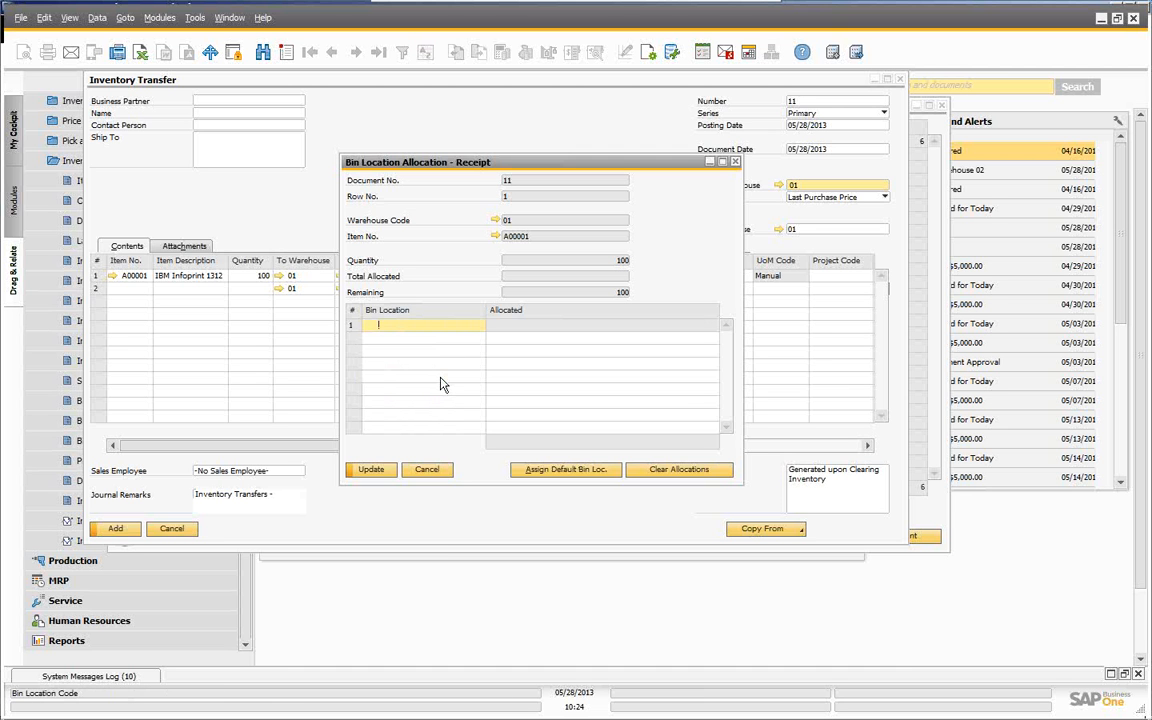
- Allocate 75 units to bin 01-IN/OUT-AREA 1-ROW 1-BIN 10
key("Tab")
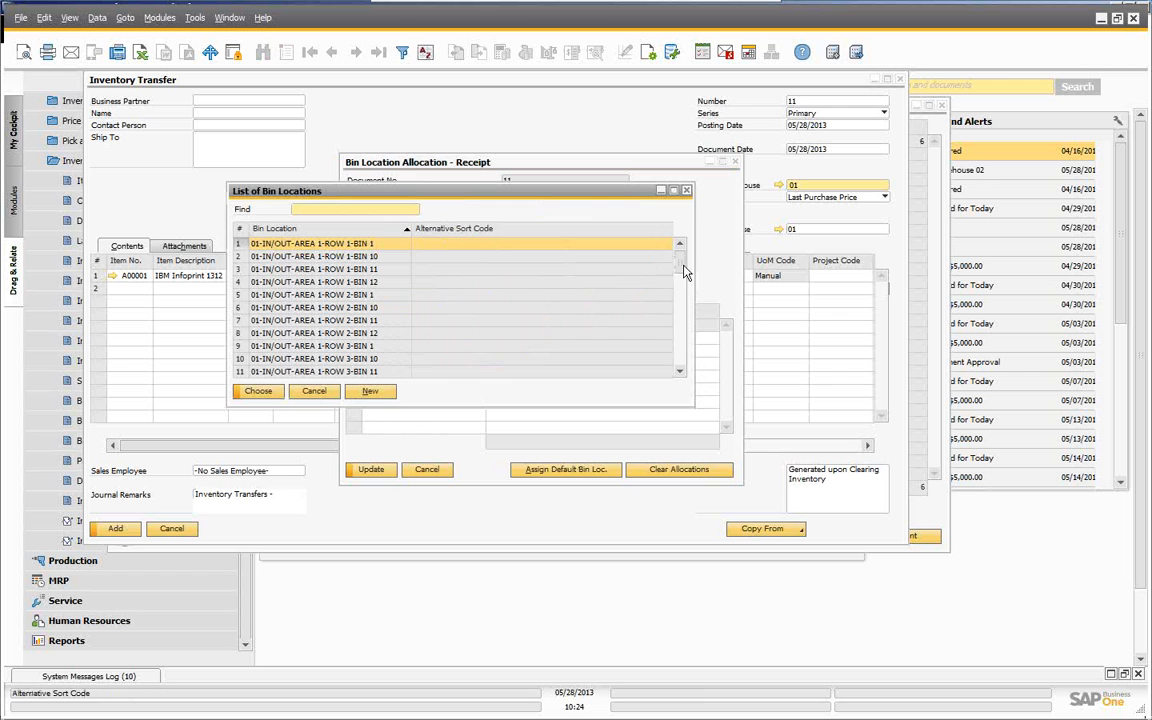
left_click_drag(695, 230, 1078, 230)
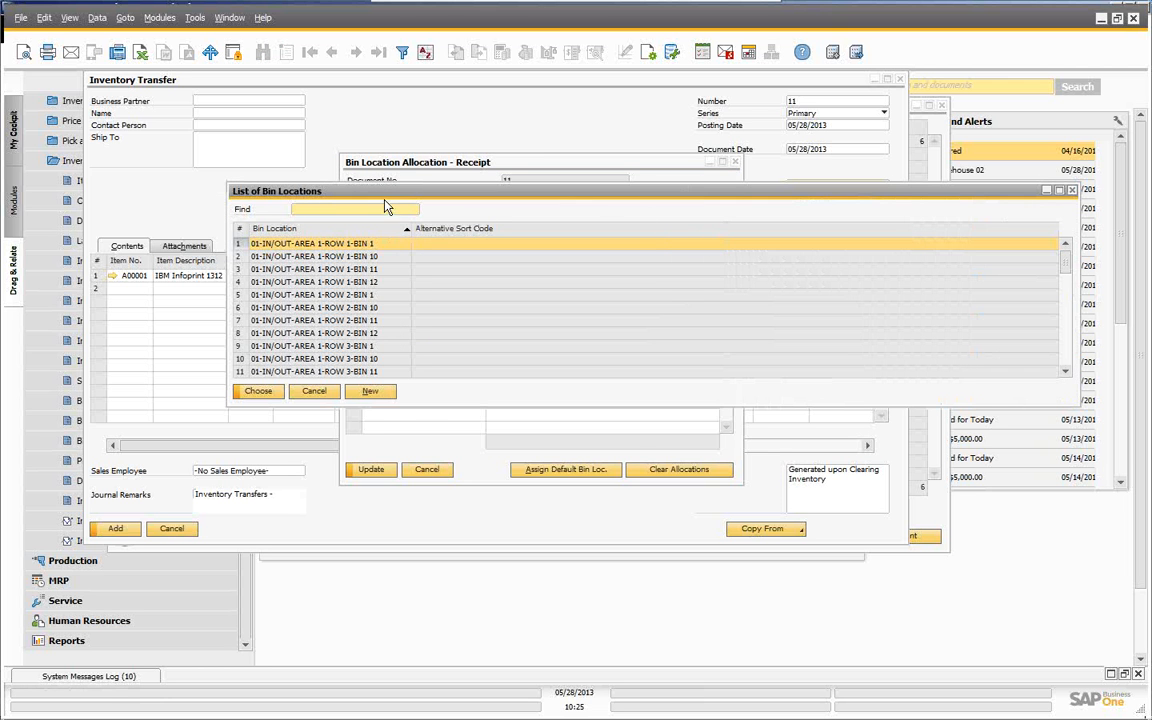
left_click_drag(385, 193, 337, 190)
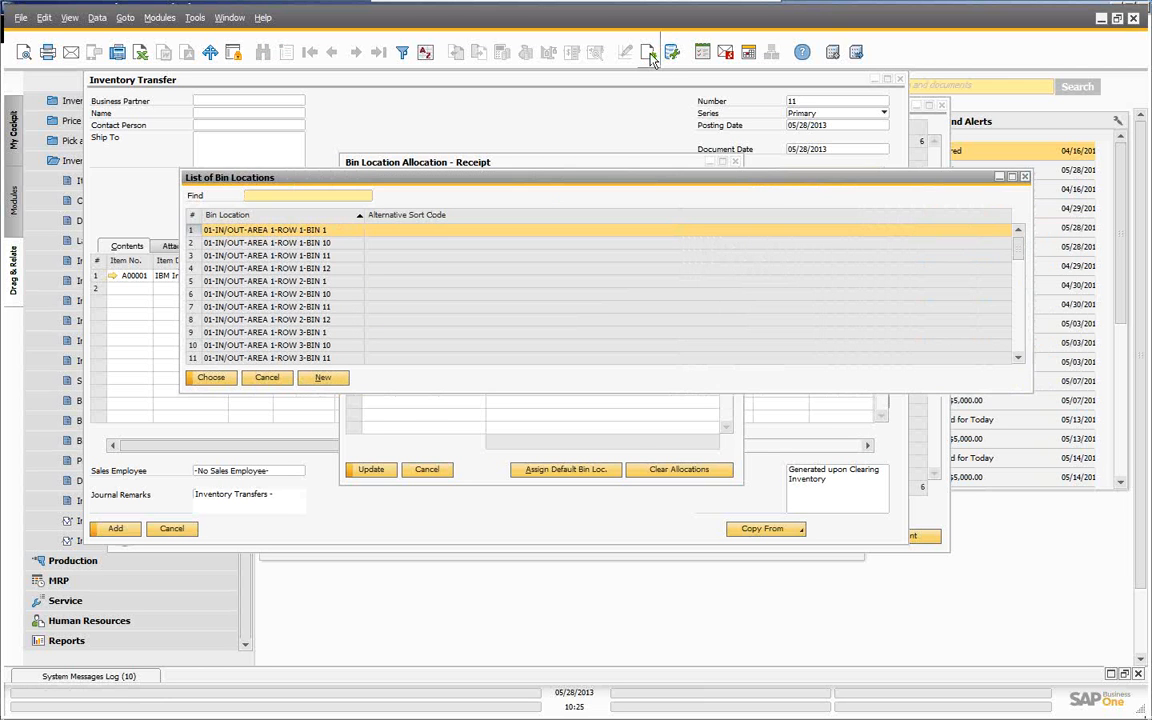
left_click(648, 53)
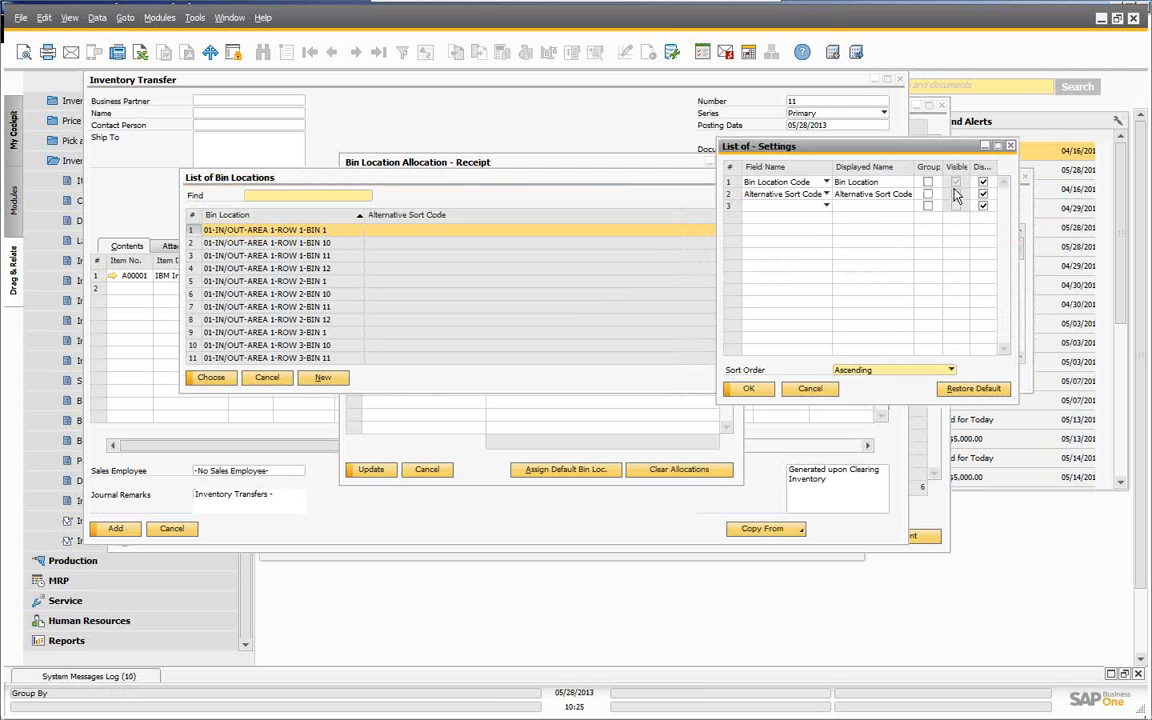
left_click(748, 388)
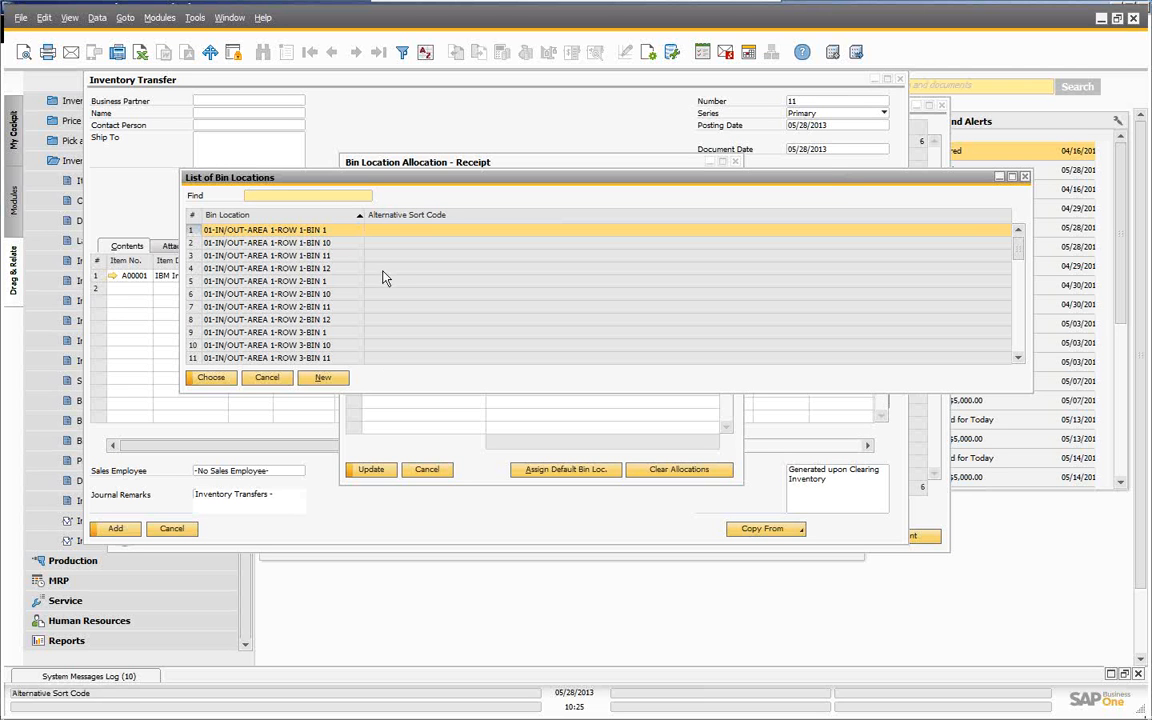
left_click(288, 242)
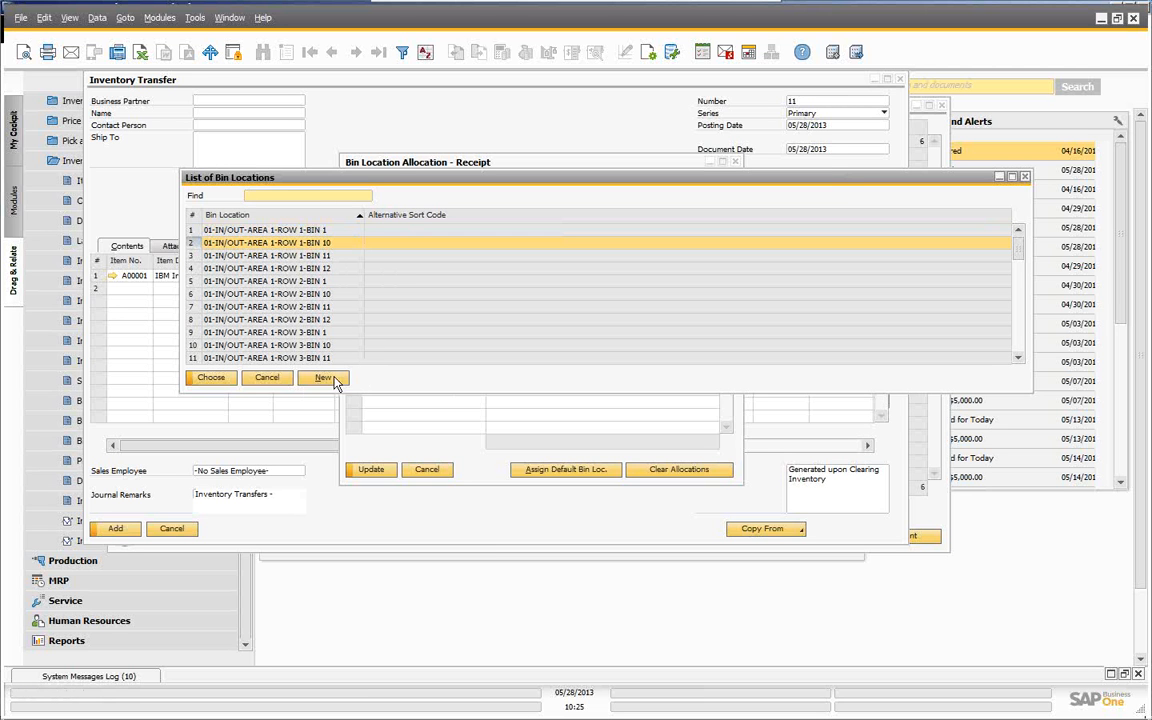
left_click(211, 378)
key("Tab")
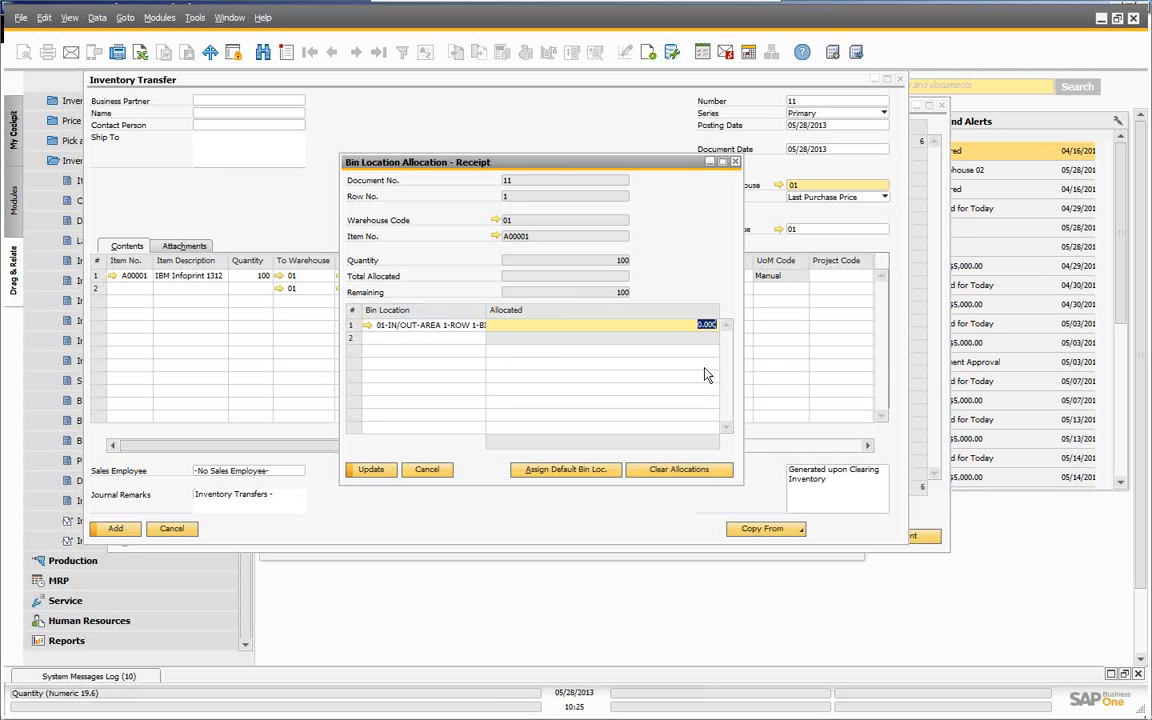
type("75")
- Allocate the remaining 25 units to 01-IN/OUT-AREA 1-ROW 1-BIN 11 and confirm the allocation
left_click(429, 339)
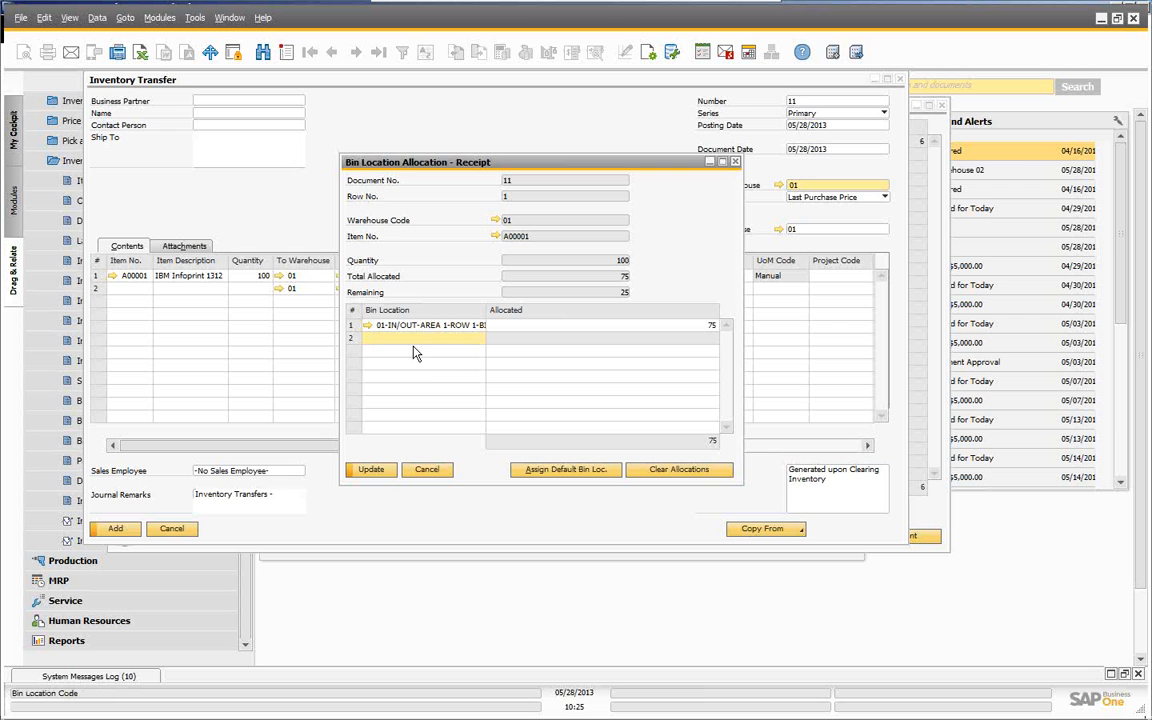
key("Tab")
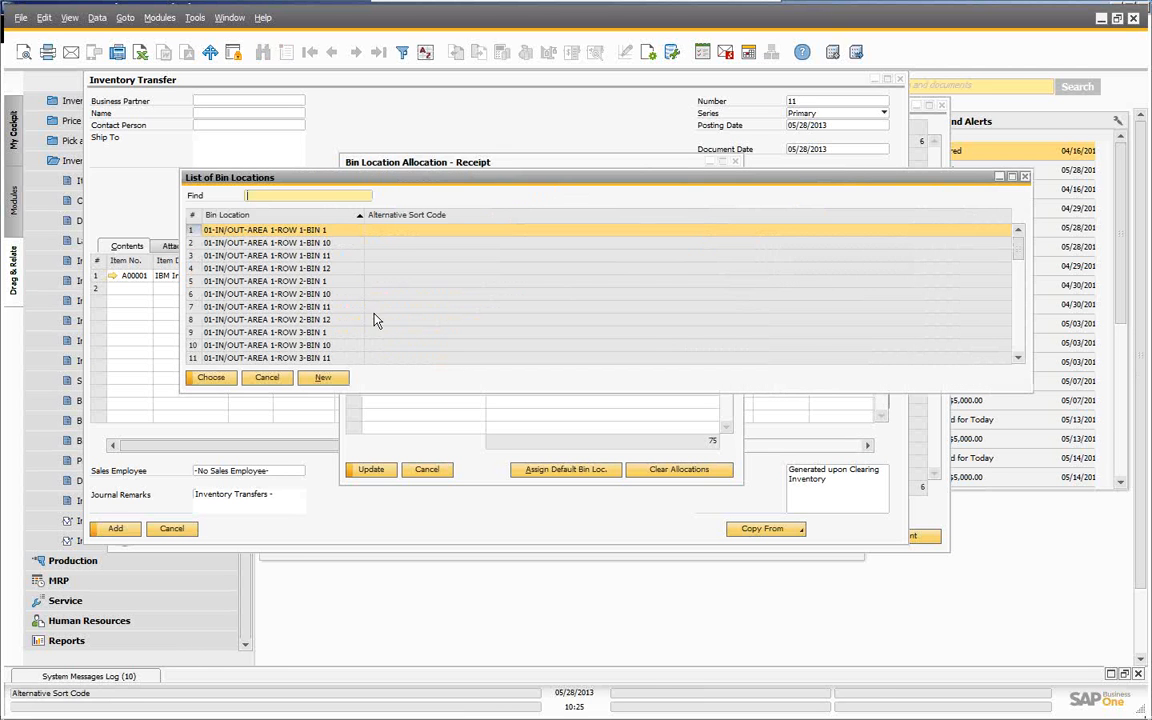
left_click(311, 257)
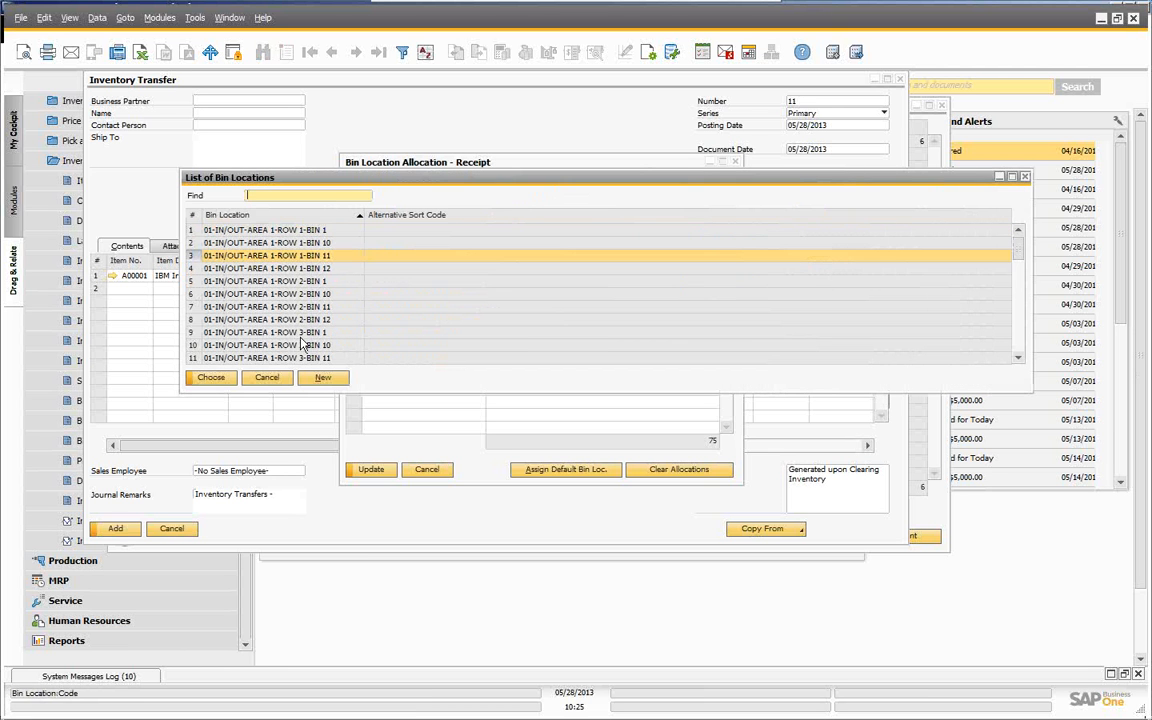
left_click(210, 378)
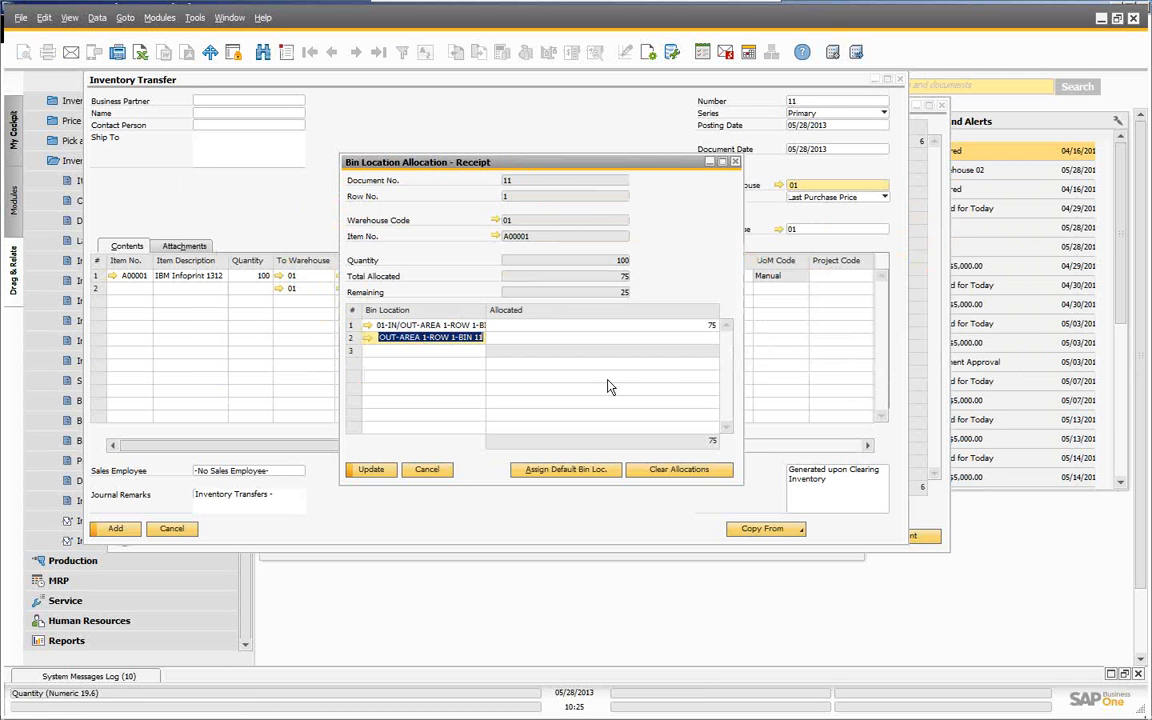
key("Tab")
type("2")
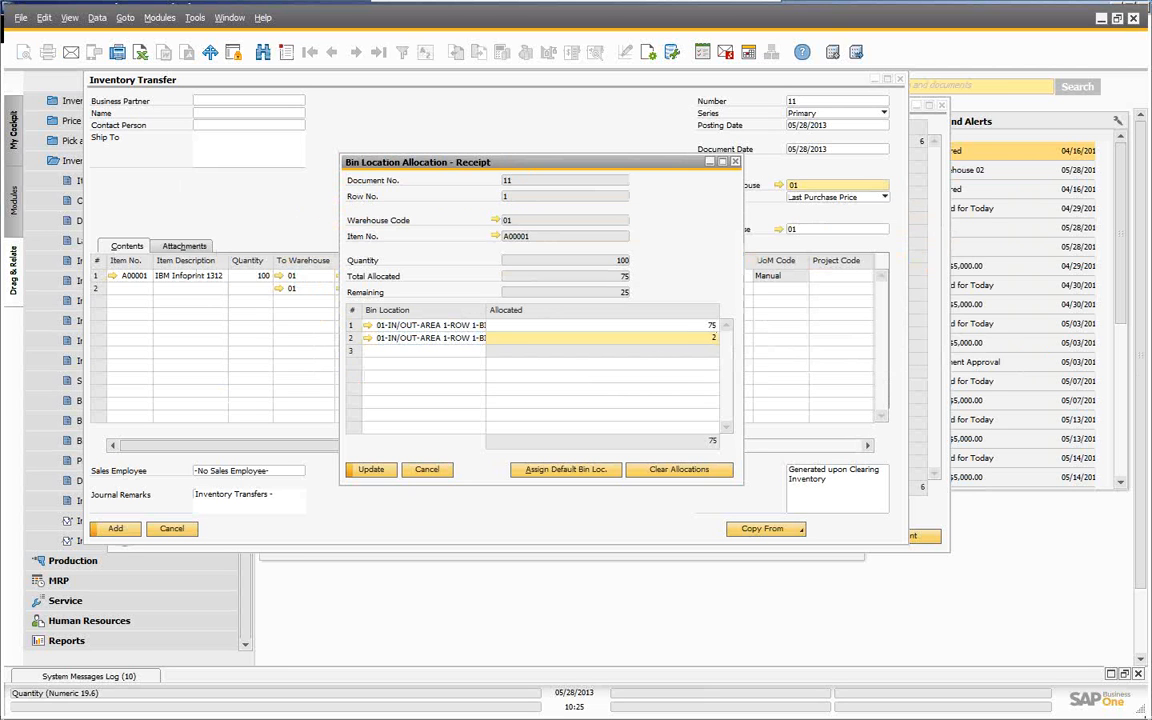
double_click(486, 310)
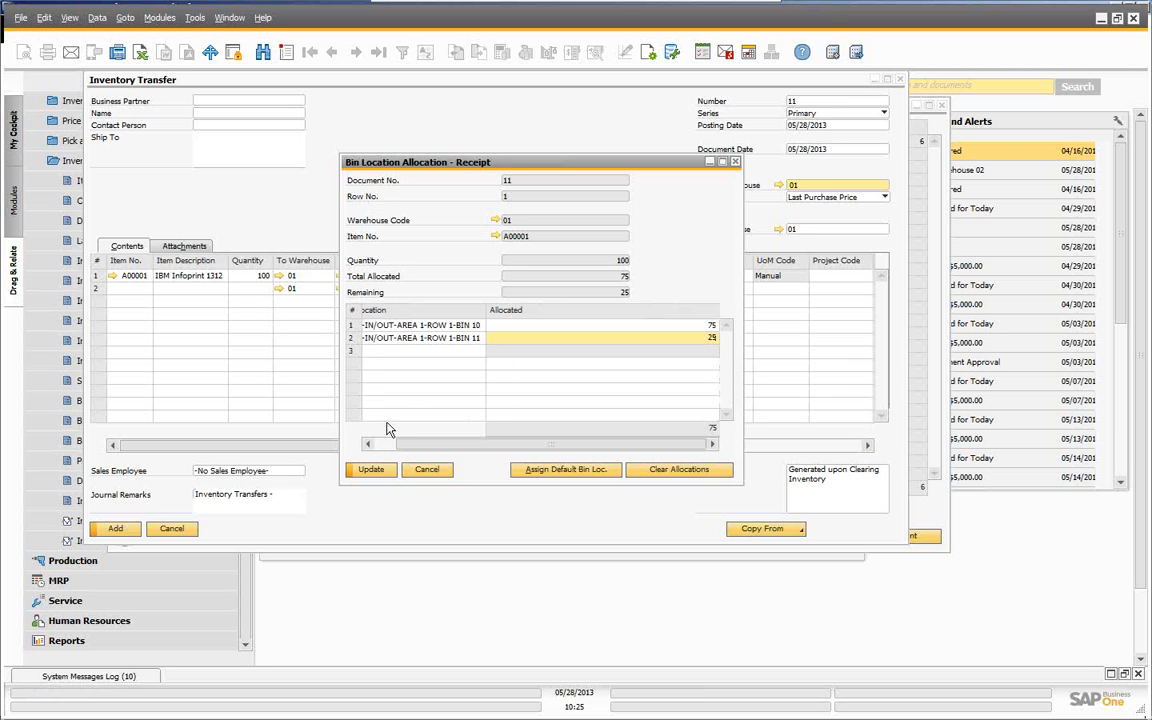
left_click(371, 470)
left_click(374, 471)
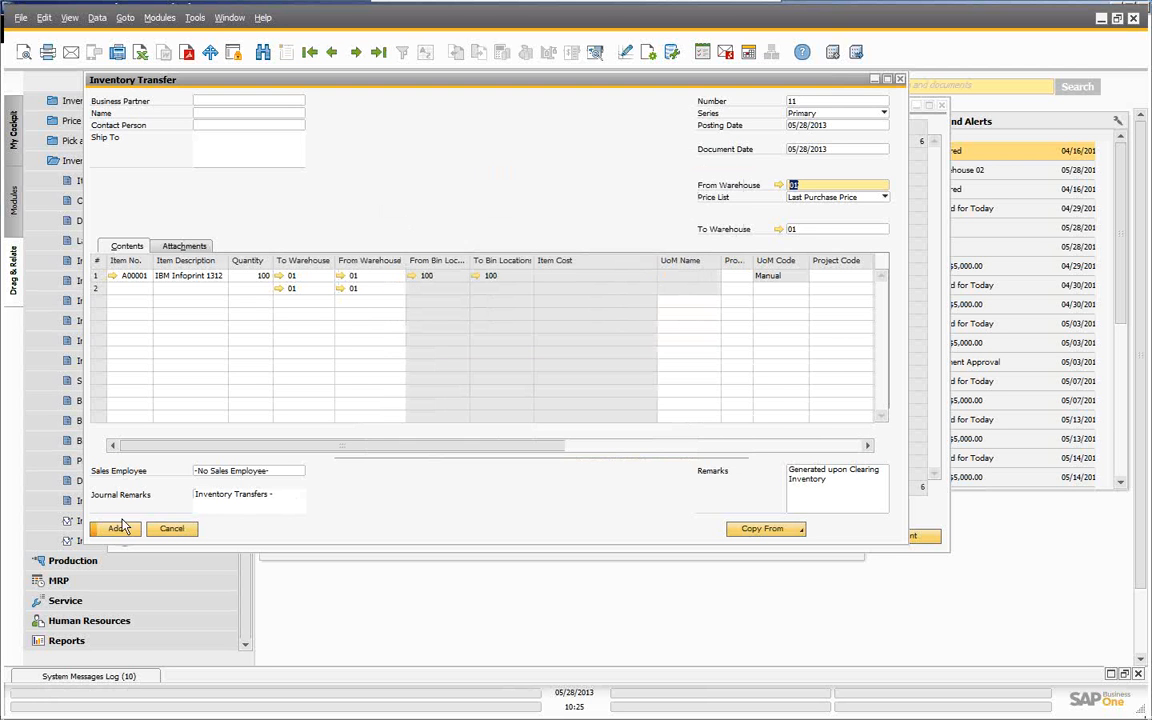
- Post the inventory transfer, confirm it, and bring back transfer 11 as the last record
left_click(114, 530)
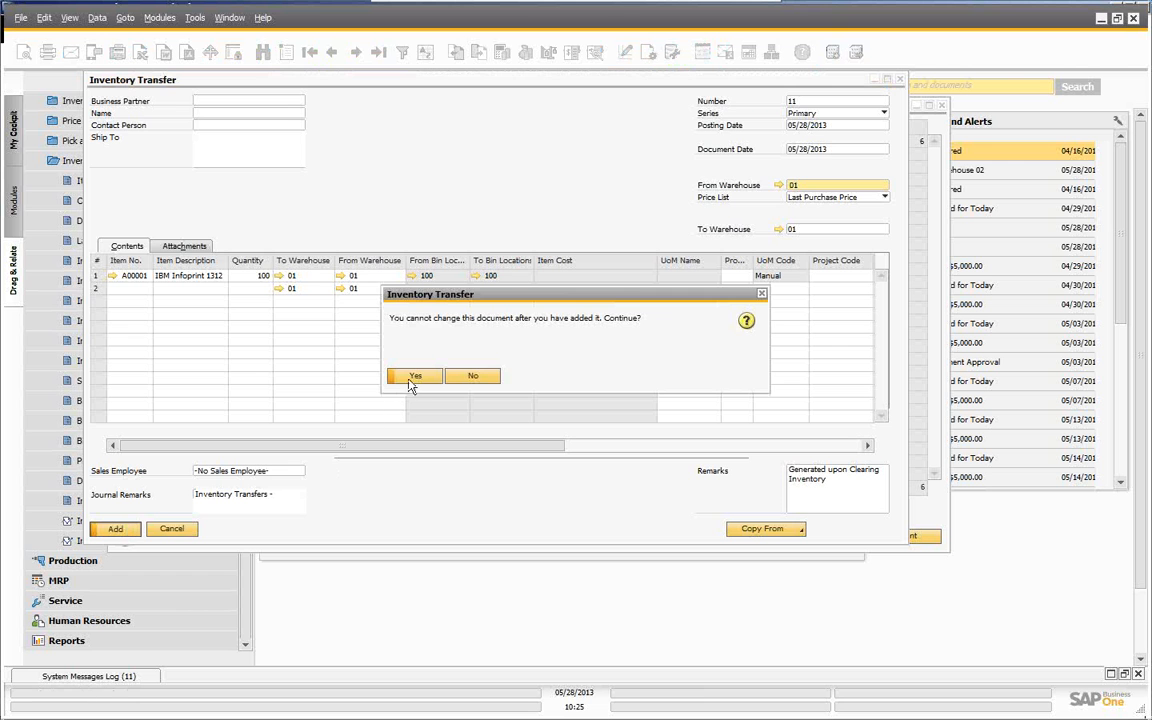
left_click(415, 378)
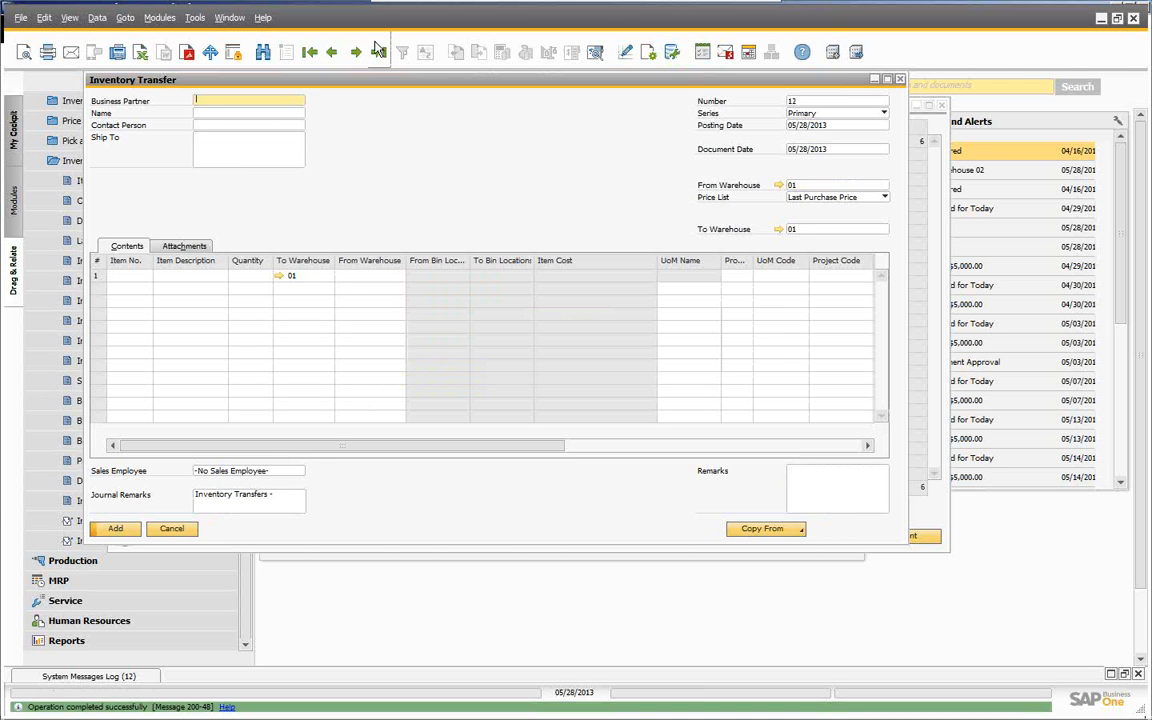
left_click(379, 52)
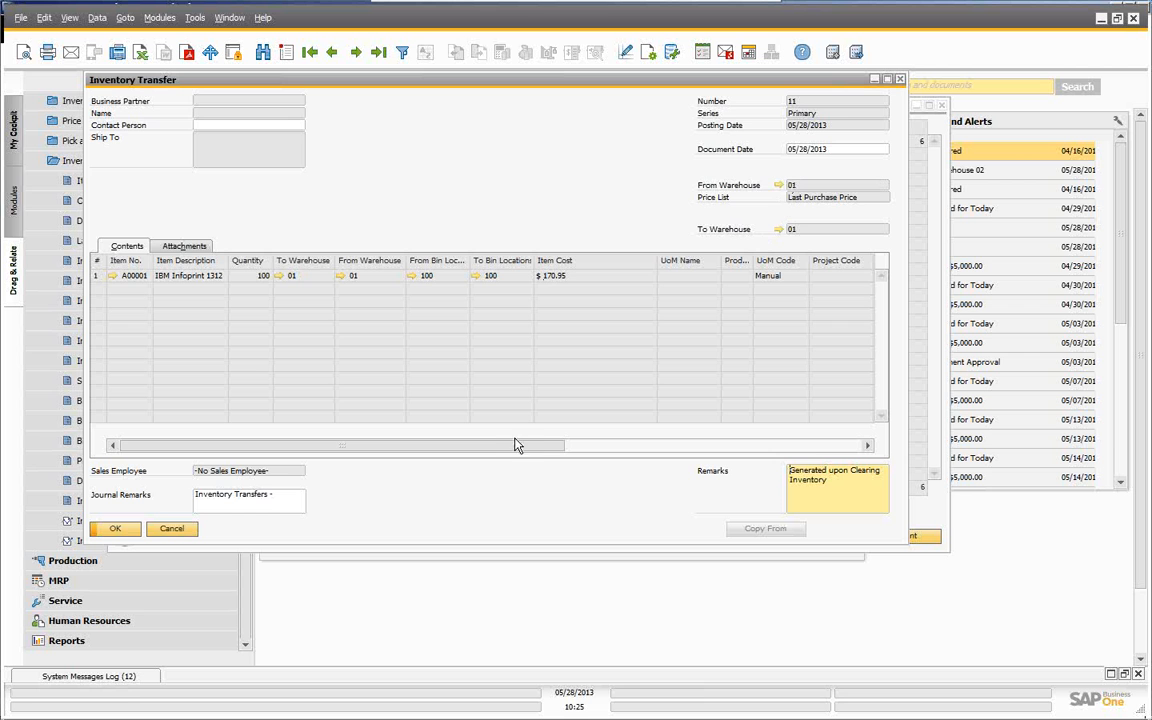
left_click_drag(509, 445, 437, 440)
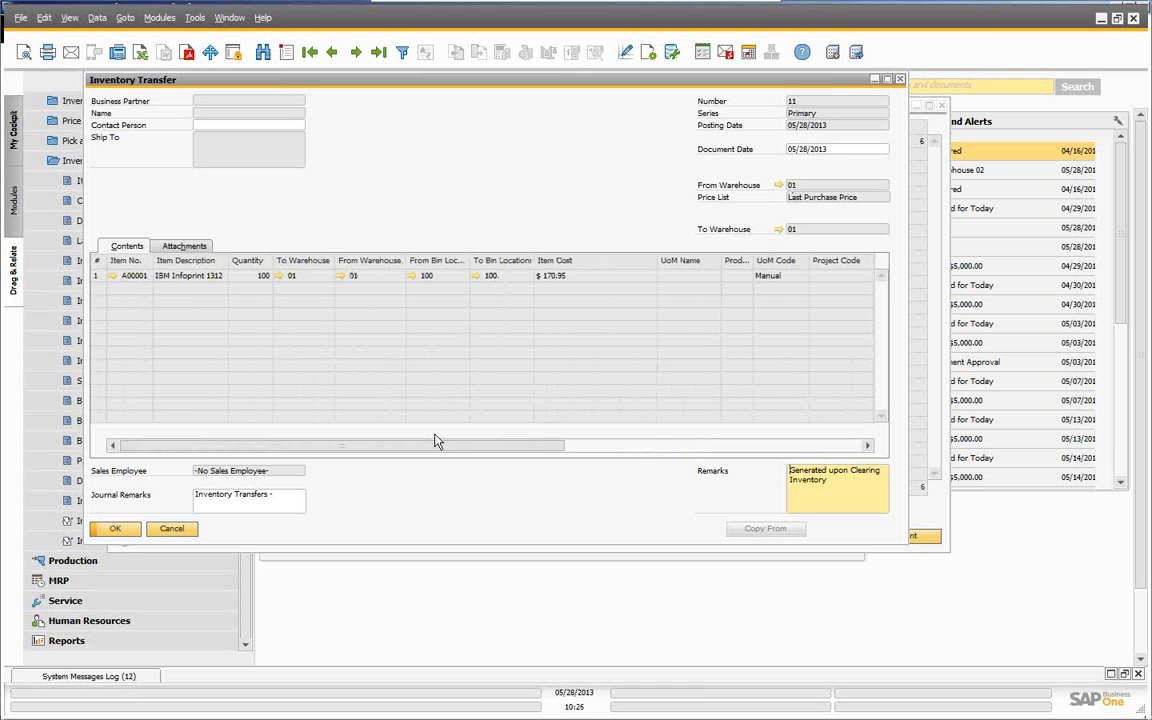
- Review transfer 11's posting list: -100 from 01-RECEIPT-AREA 1, +75 BIN 10, +25 BIN 11
left_click(410, 276)
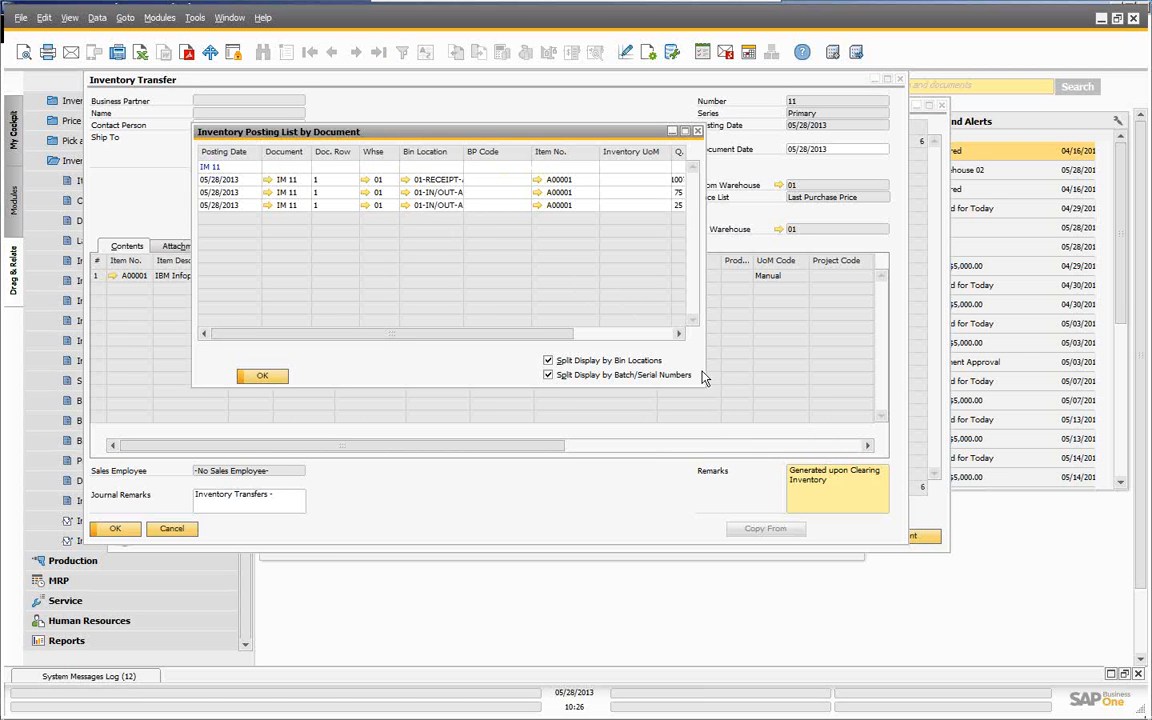
left_click_drag(705, 386, 878, 528)
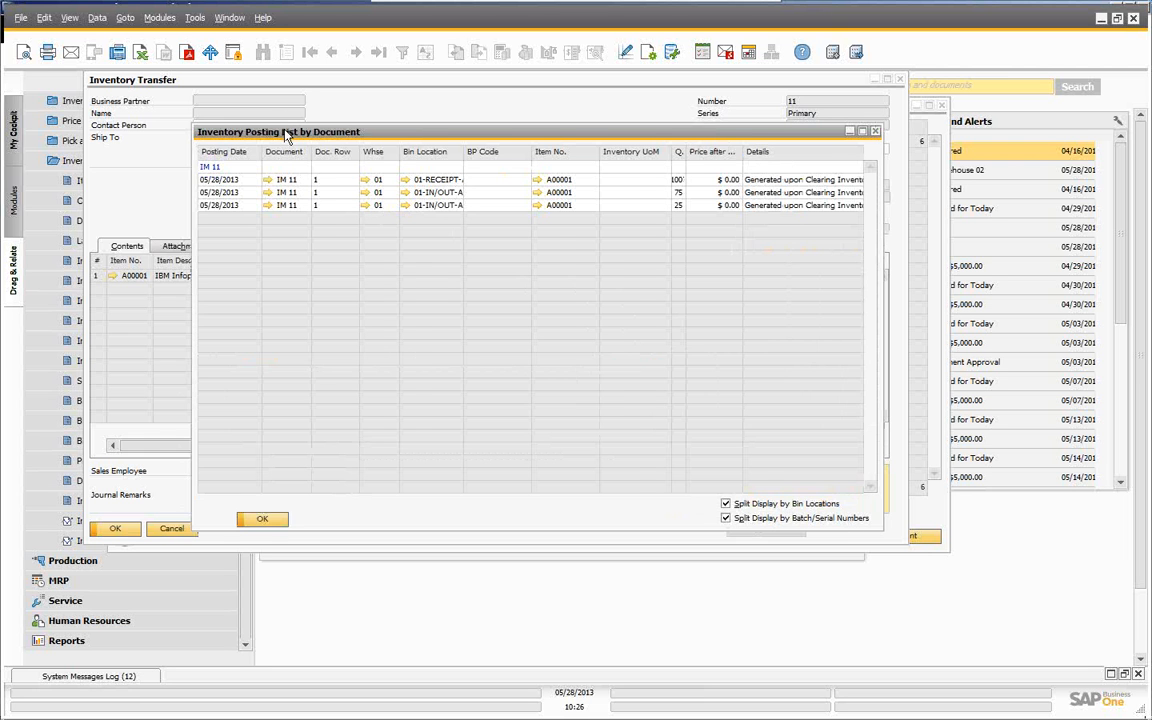
left_click_drag(373, 129, 327, 122)
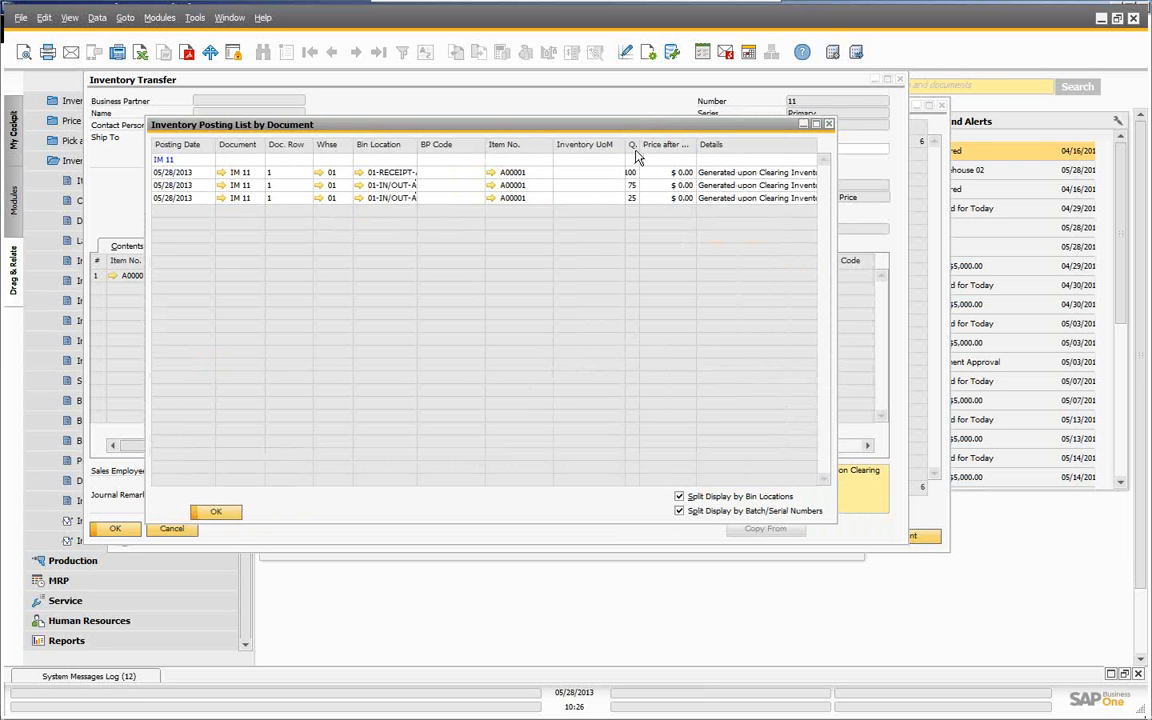
left_click_drag(638, 144, 661, 145)
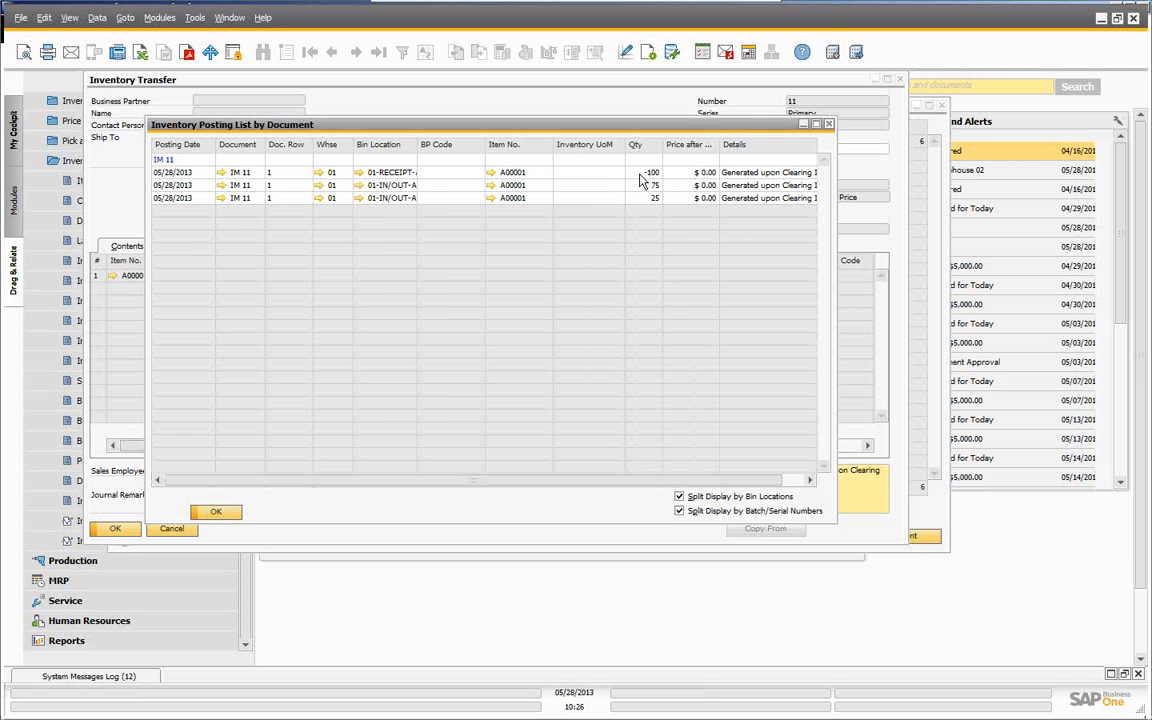
double_click(417, 144)
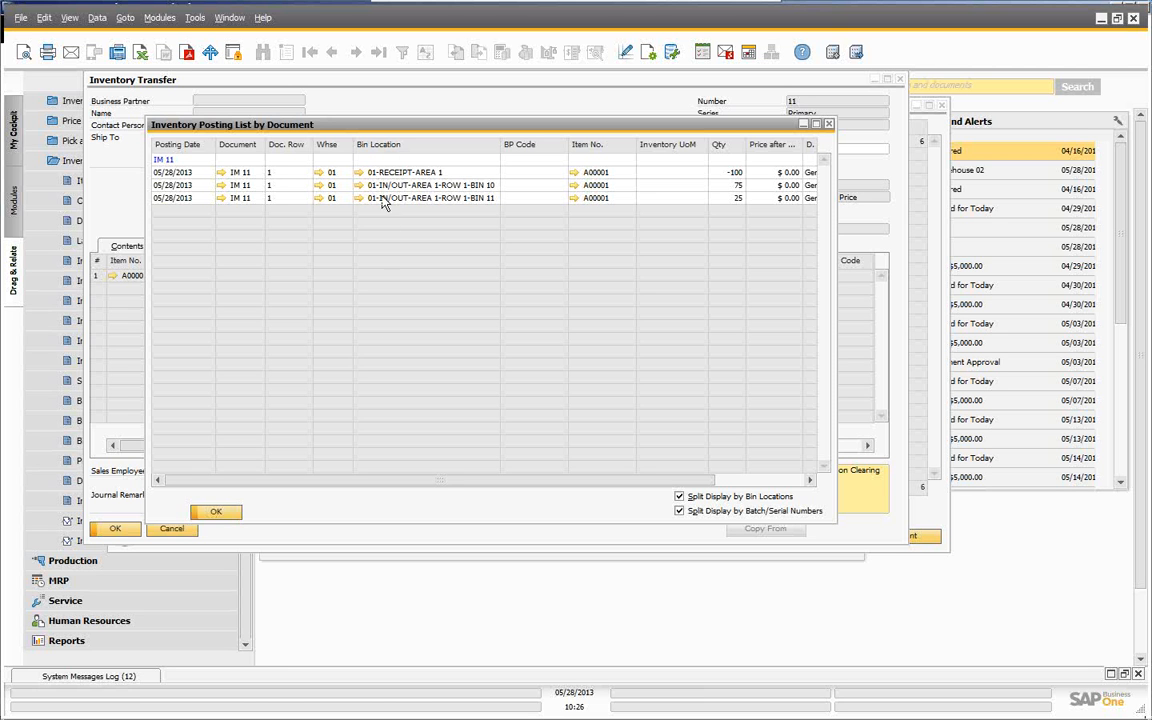
- Close transfer 11's posting list, cancel the unposted transfer, and close both bin location reports
left_click(219, 513)
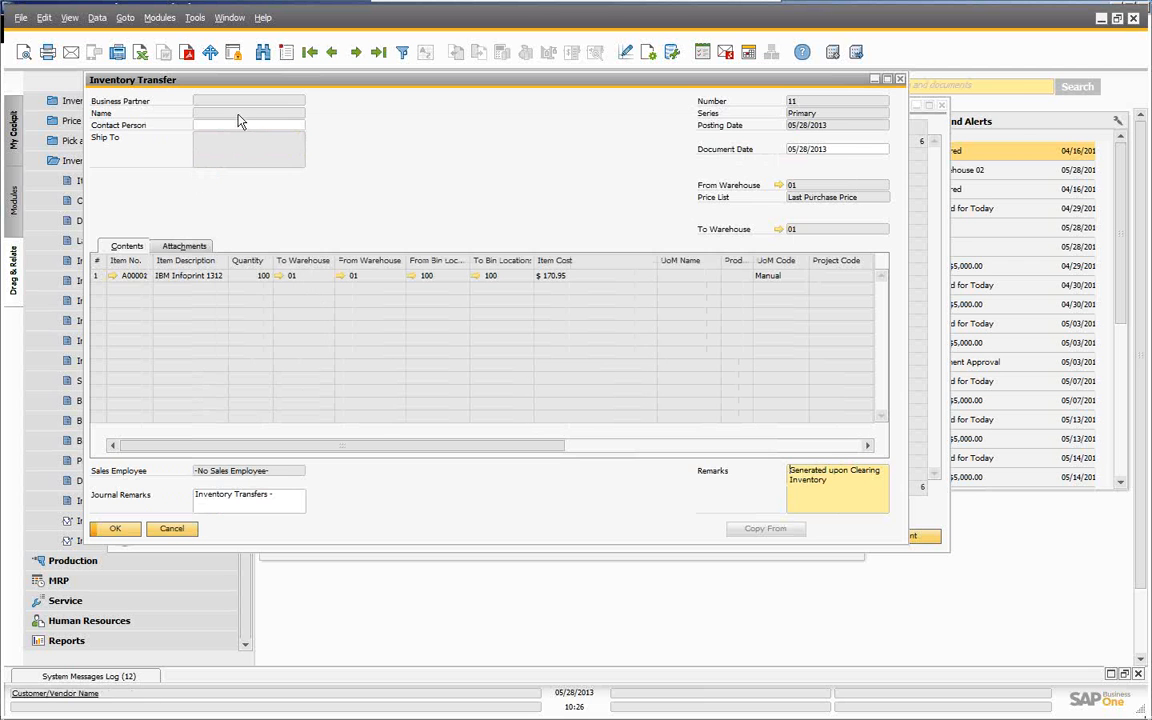
left_click(172, 530)
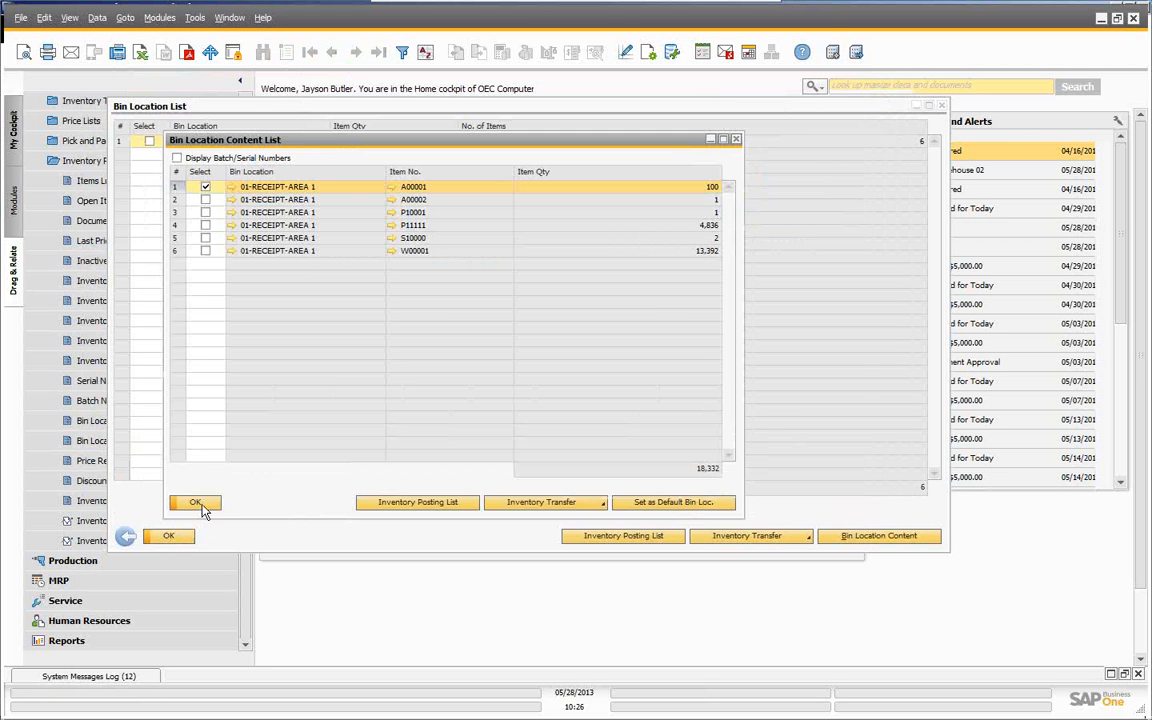
left_click(200, 505)
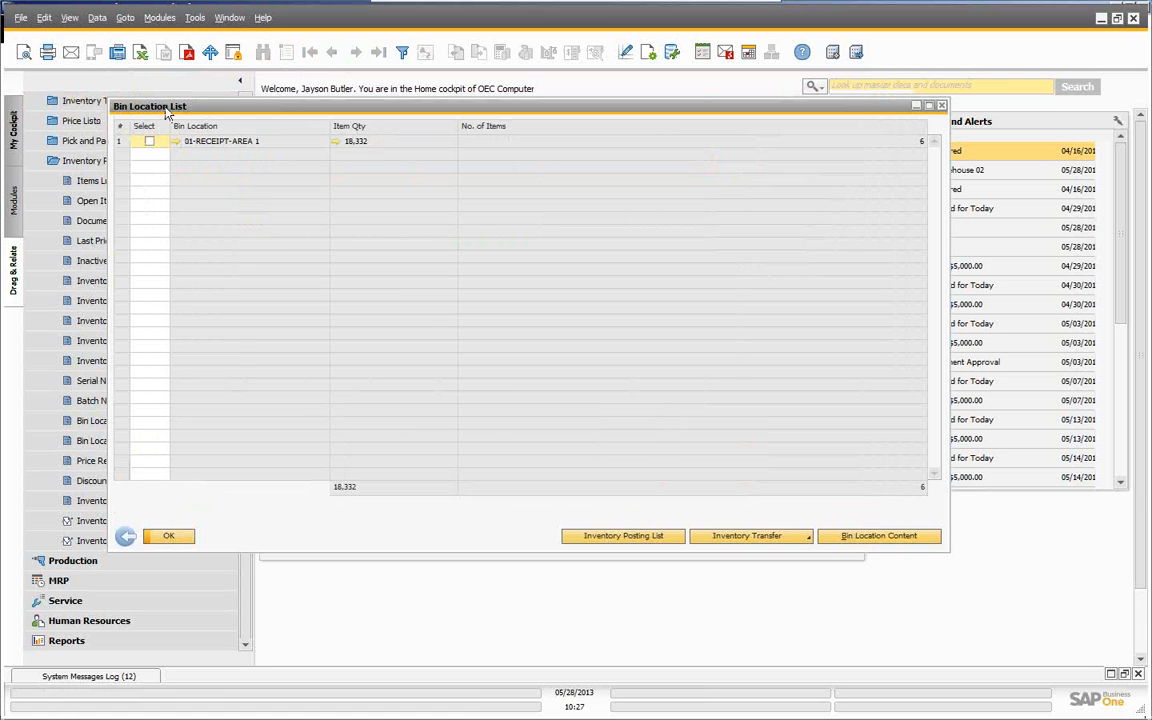
left_click(170, 537)
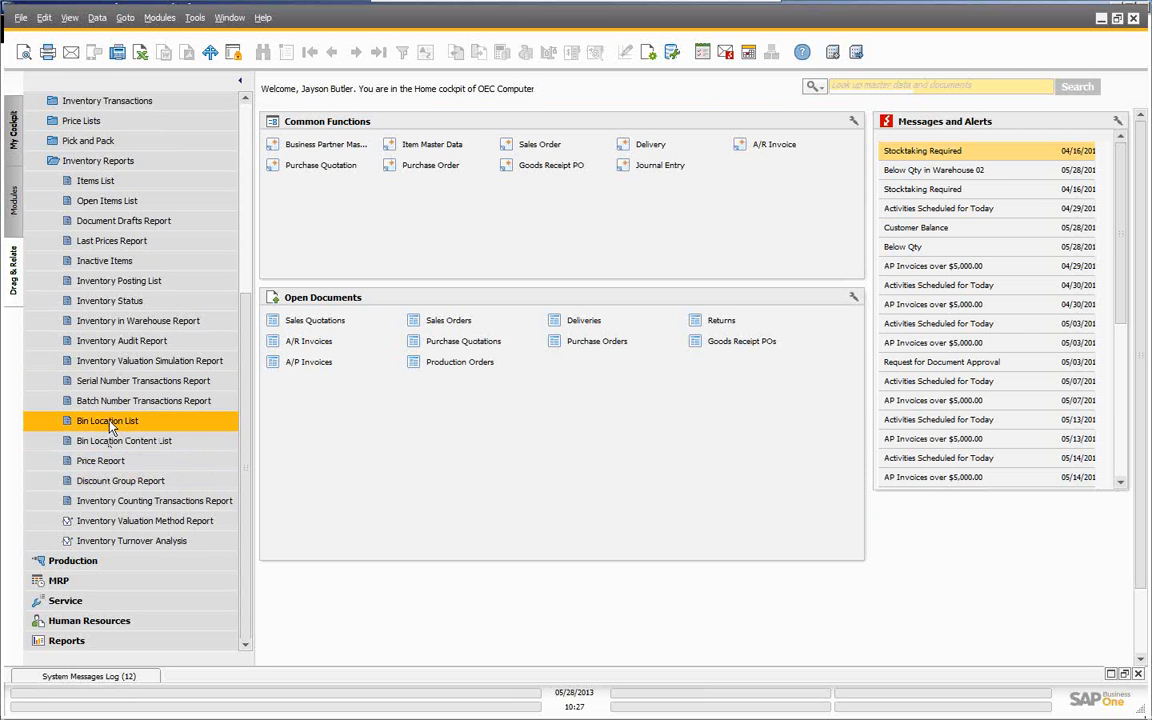
left_click(101, 165)
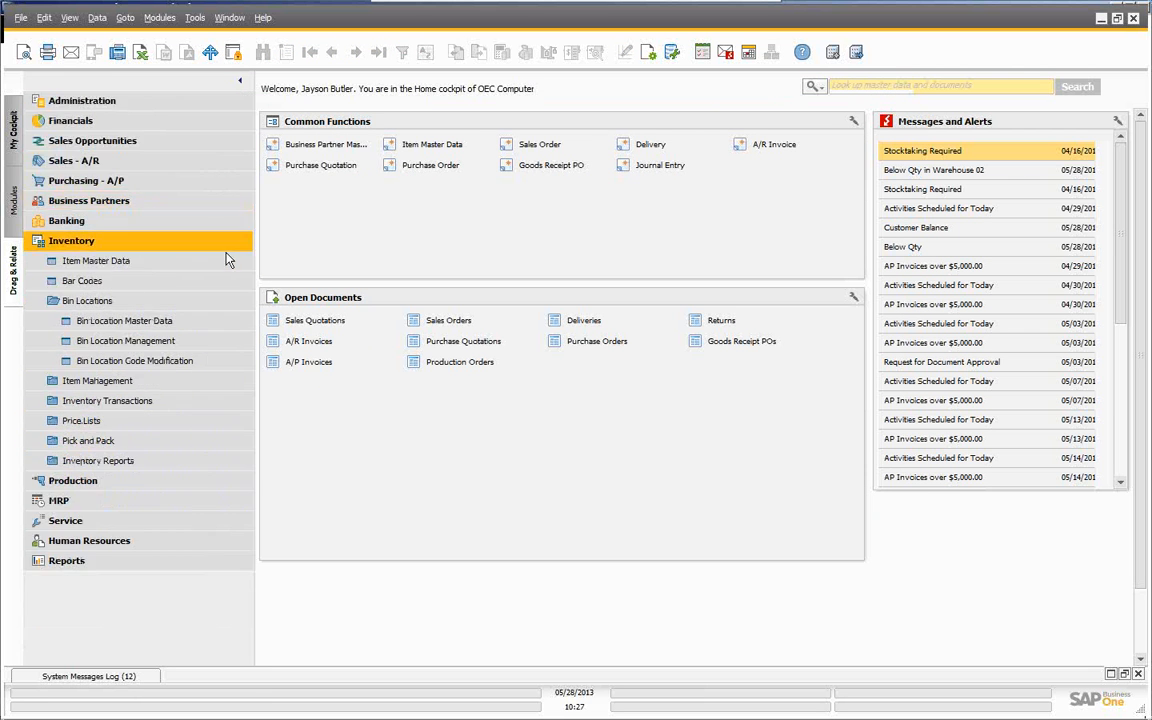
left_click(85, 262)
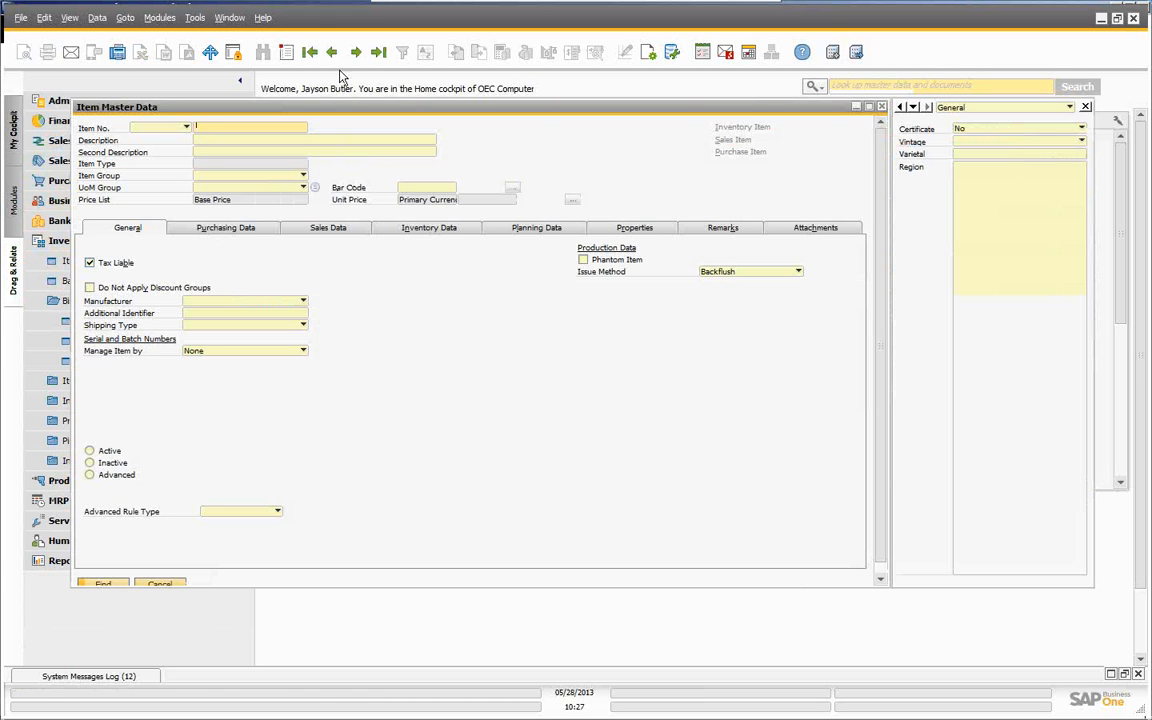
left_click(310, 52)
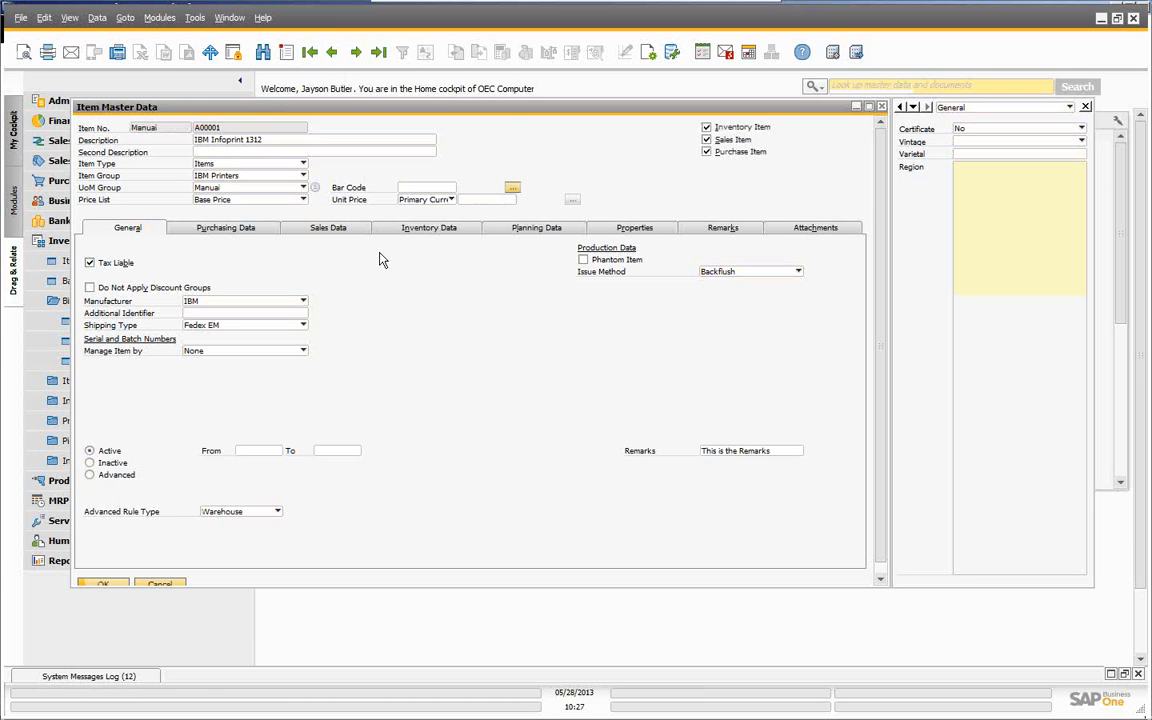
left_click(425, 229)
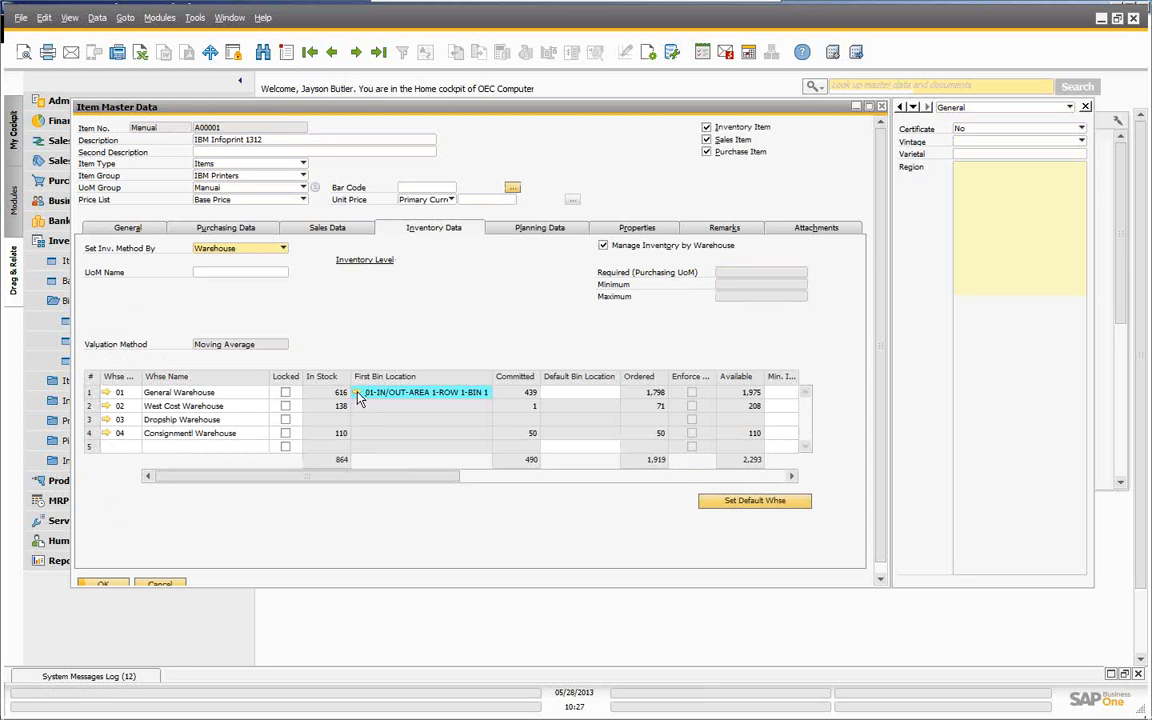
left_click(357, 393)
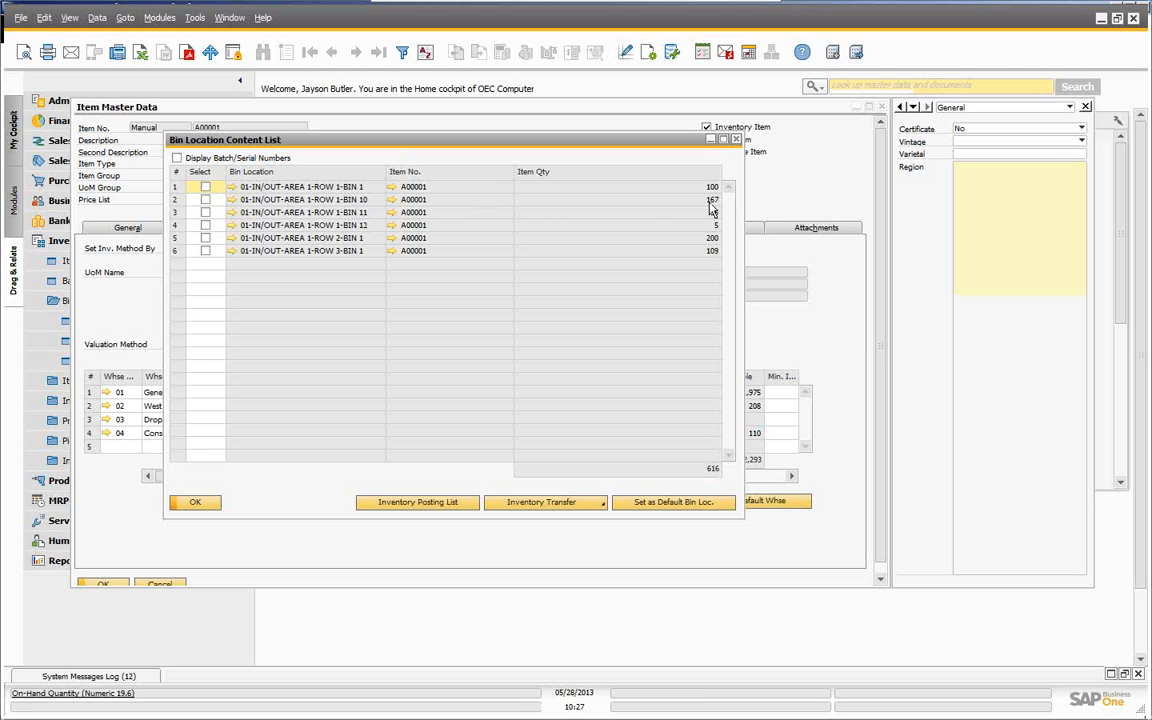
left_click(232, 199)
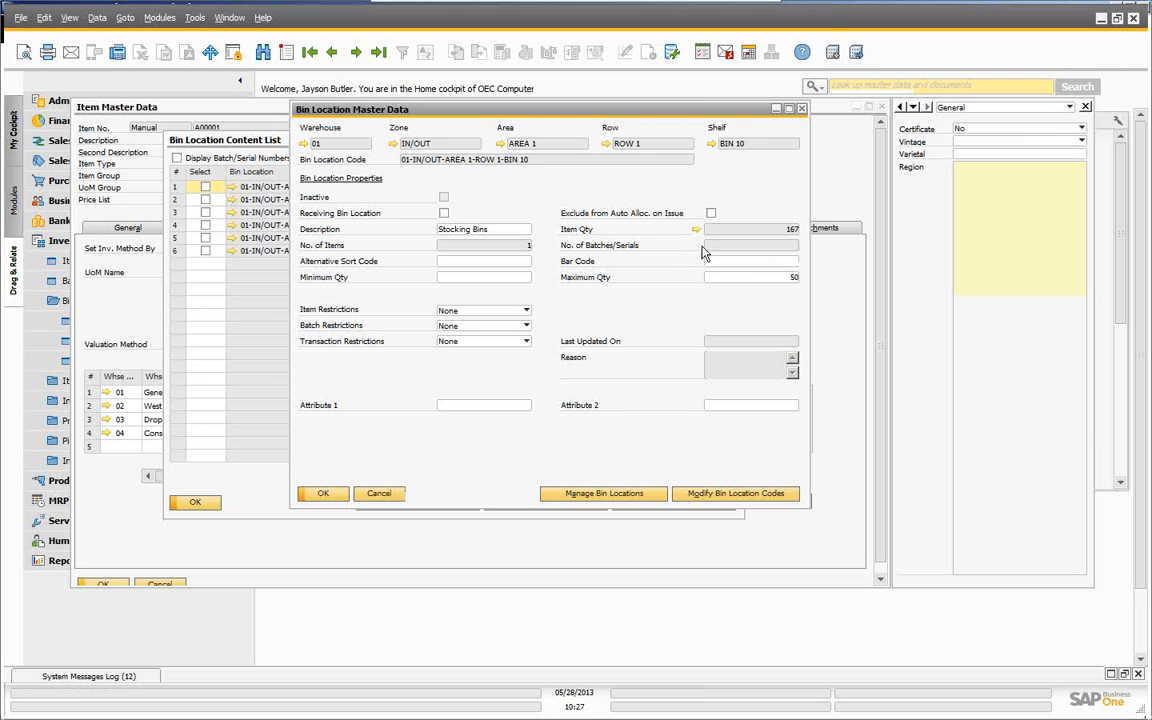
left_click(379, 493)
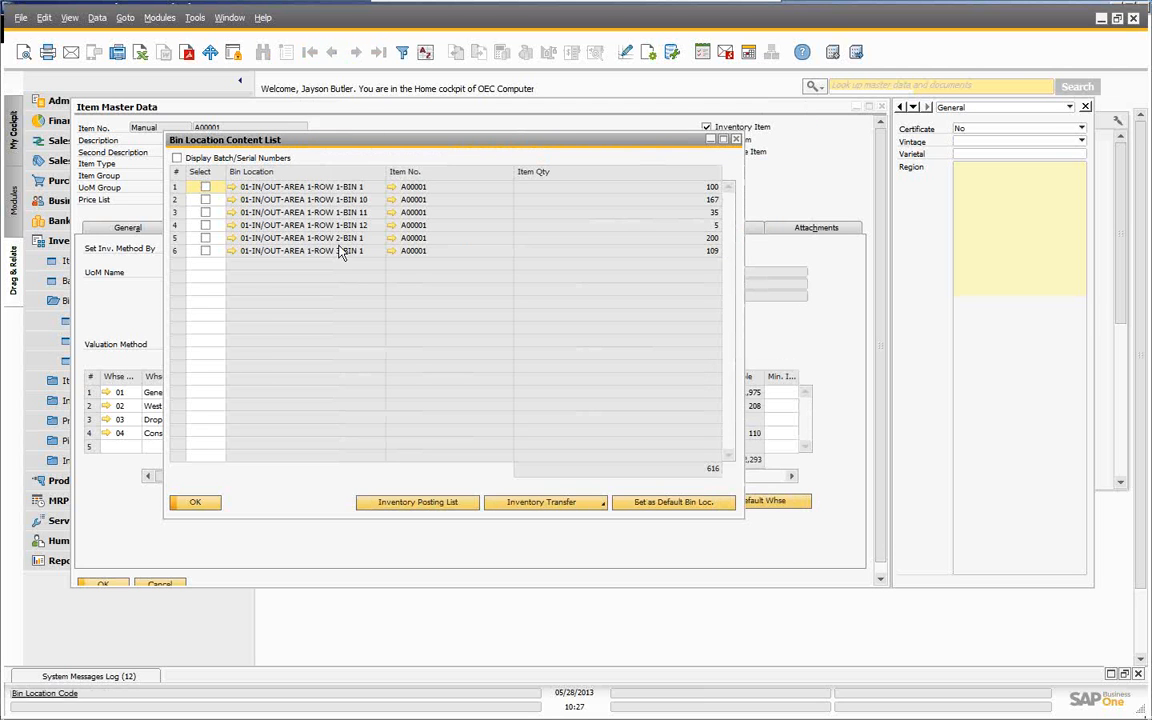
left_click(196, 503)
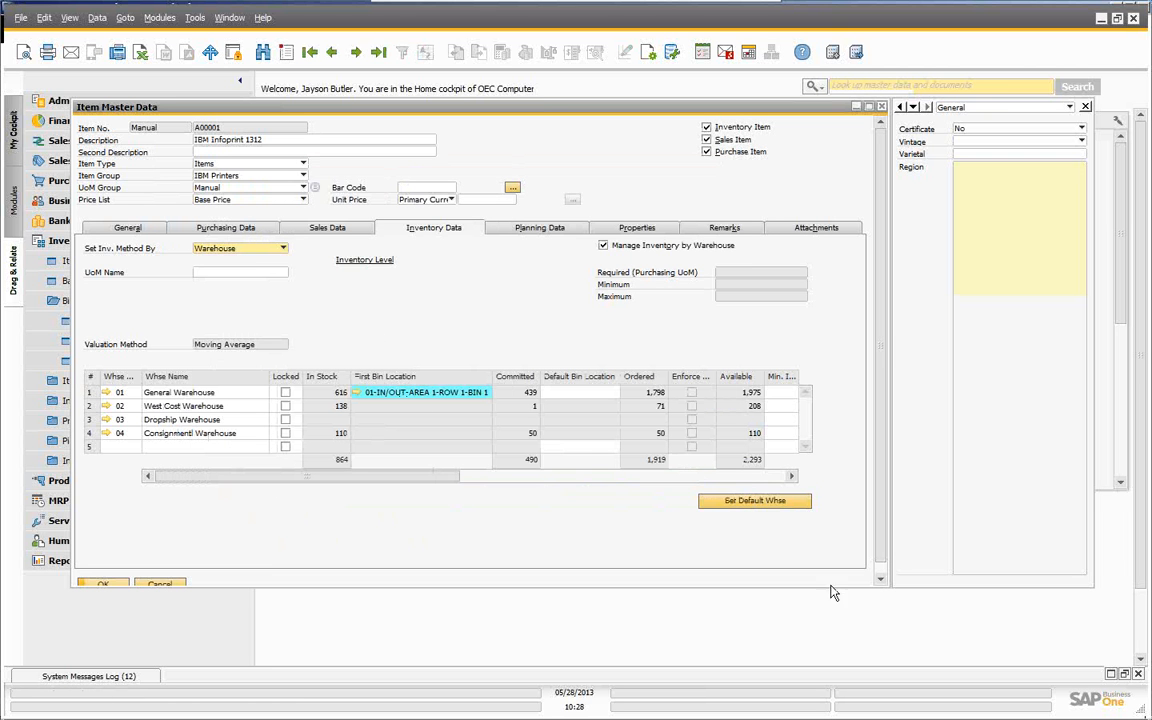
left_click(160, 585)
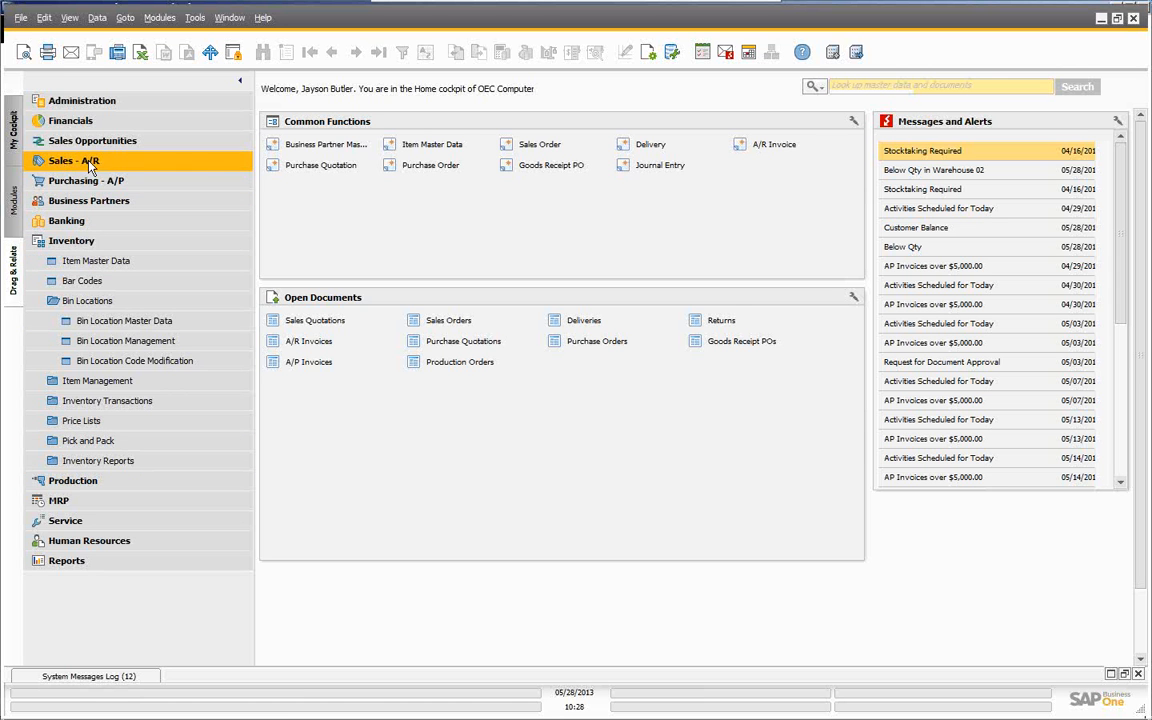
- Start a new sales order for Earthshaker Corporation with delivery date 05/28/2013
left_click(535, 148)
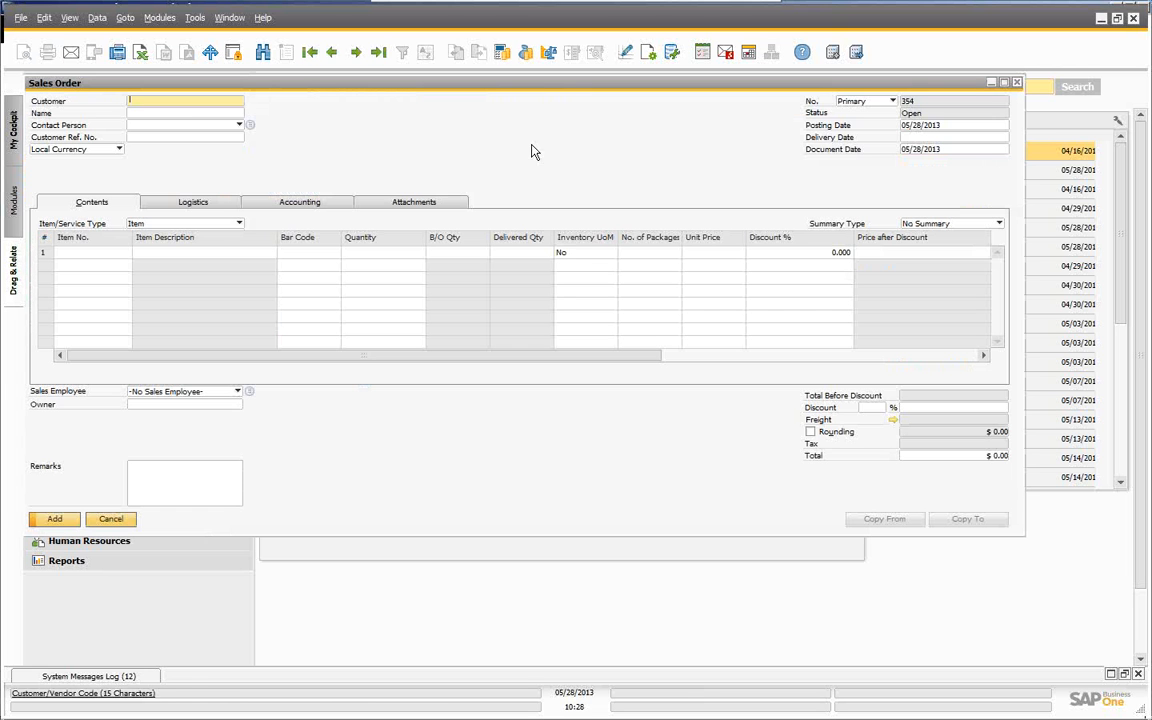
left_click(171, 114)
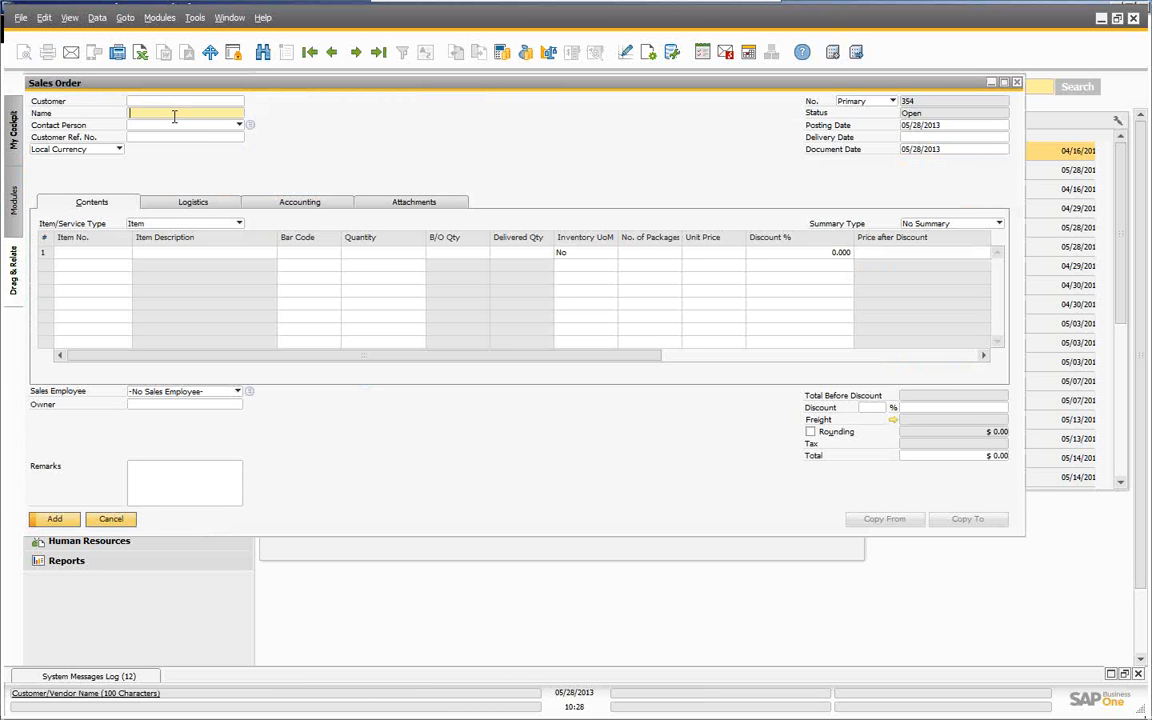
type("E")
key("Tab")
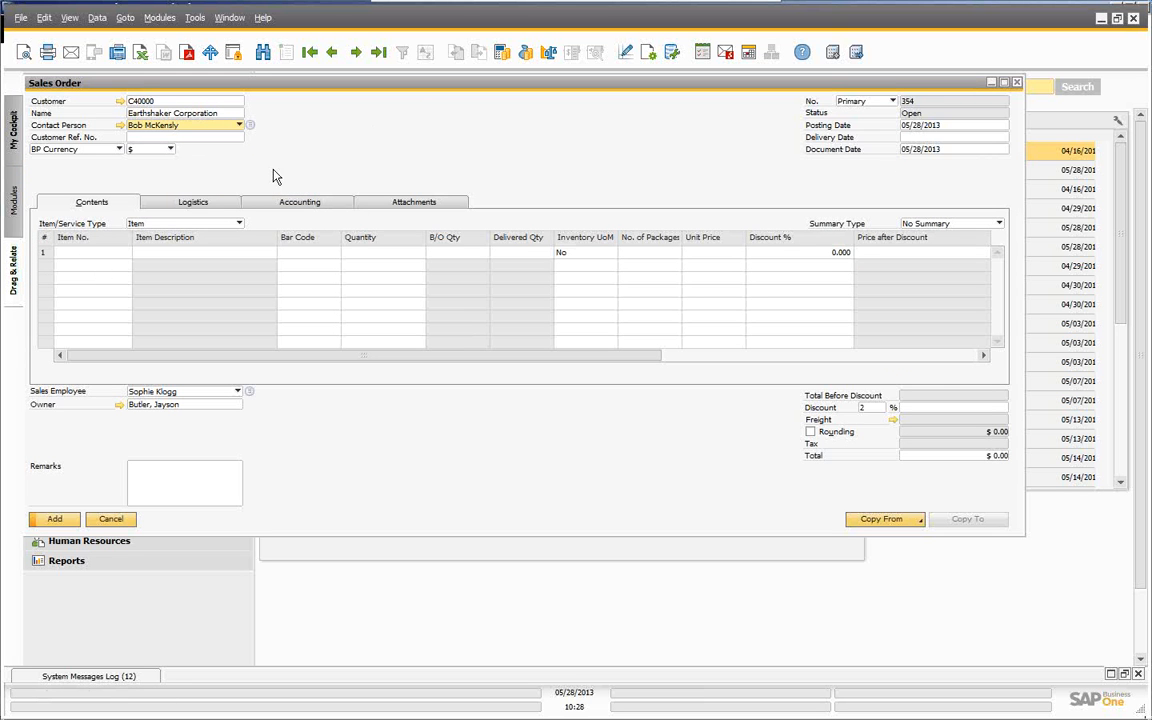
left_click(983, 138)
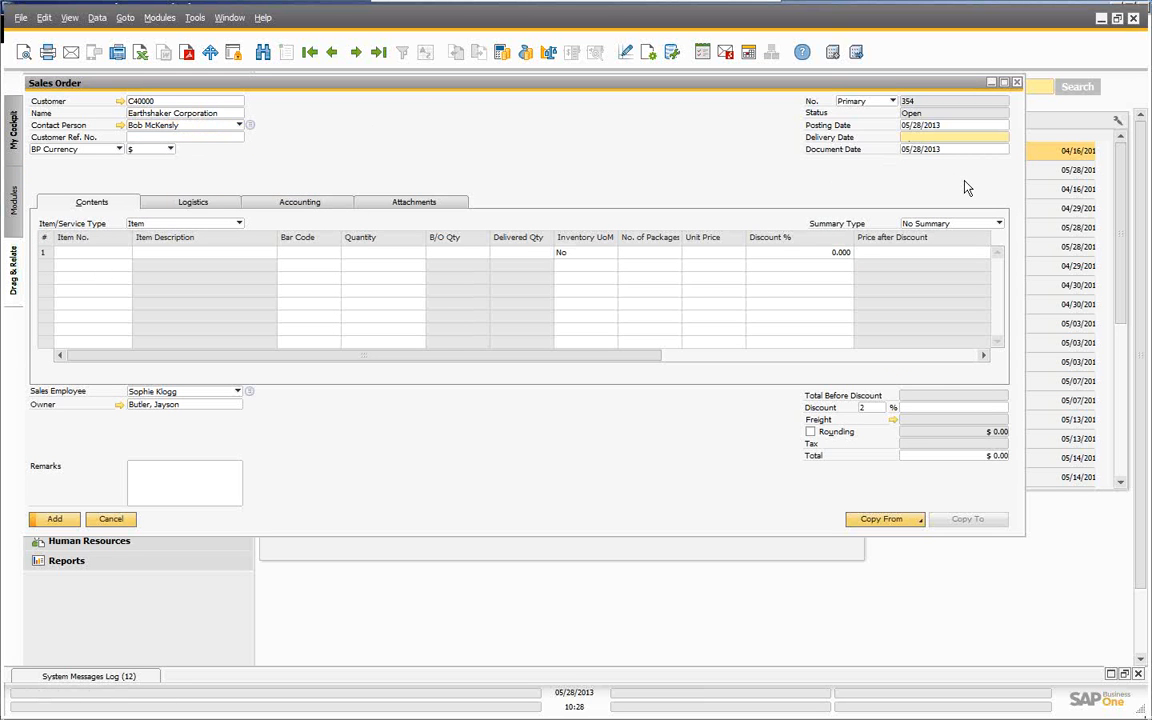
key("Tab")
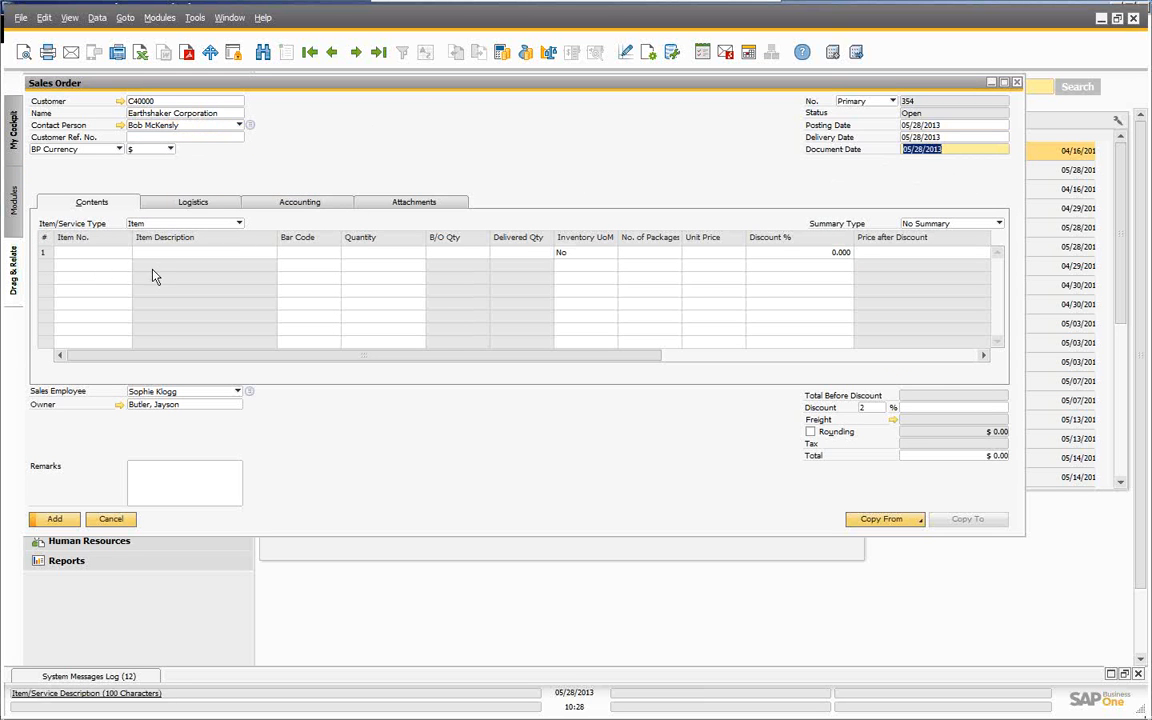
- Add a first line for item A00001 IBM Infoprint 1312 with quantity 100
left_click(116, 254)
type("a")
key("Tab")
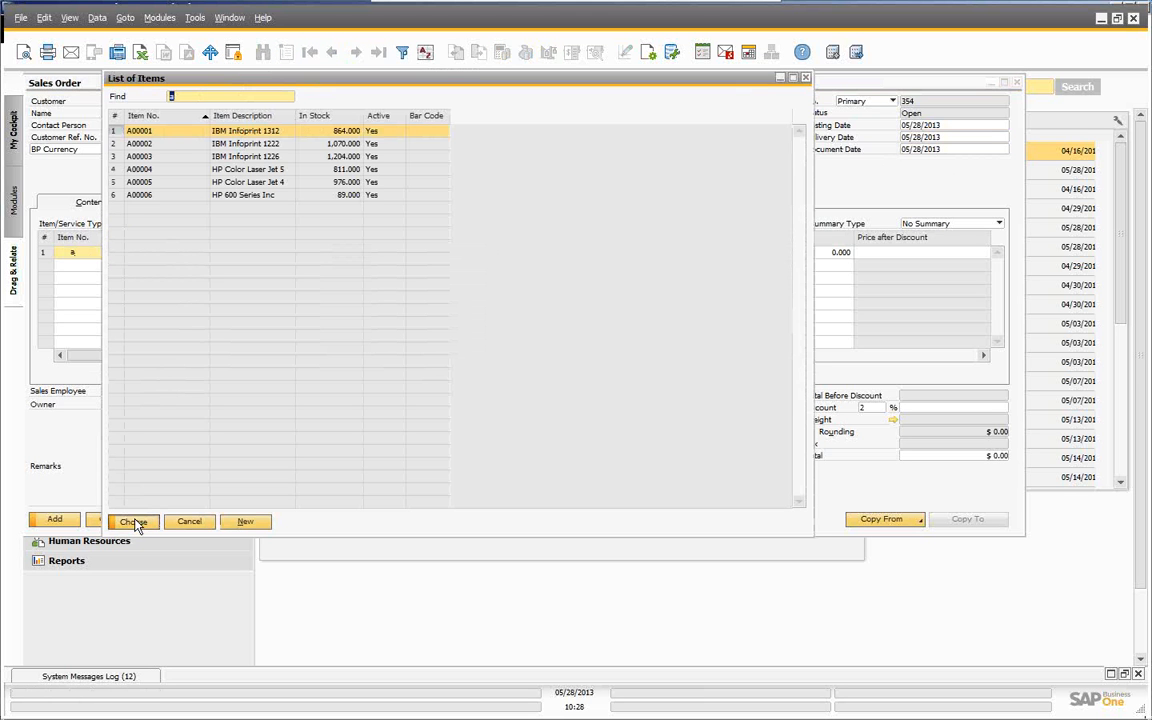
left_click(134, 522)
left_click(352, 252)
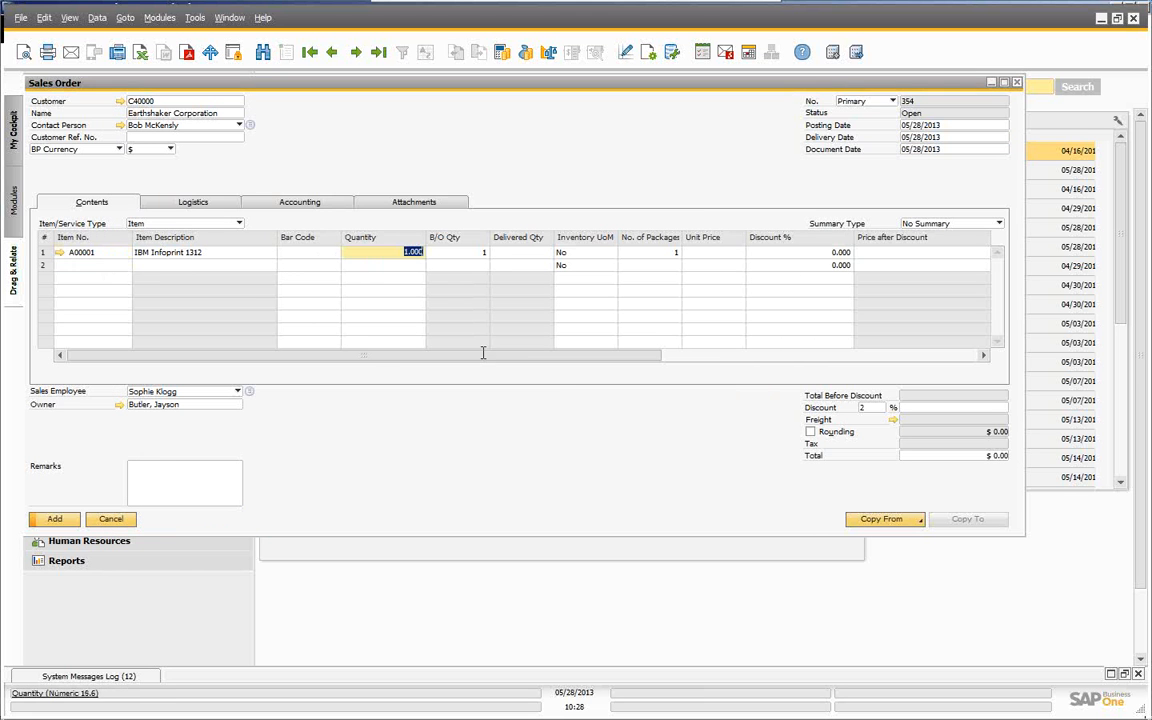
type("100")
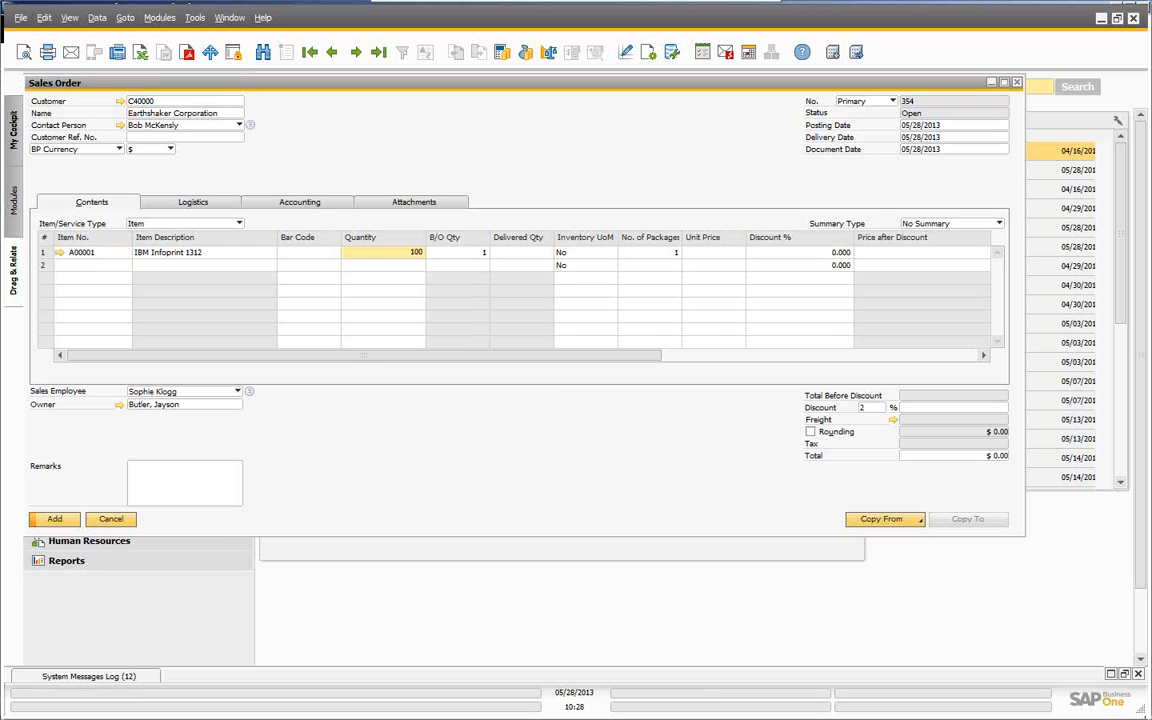
key("Tab")
key("Tab")
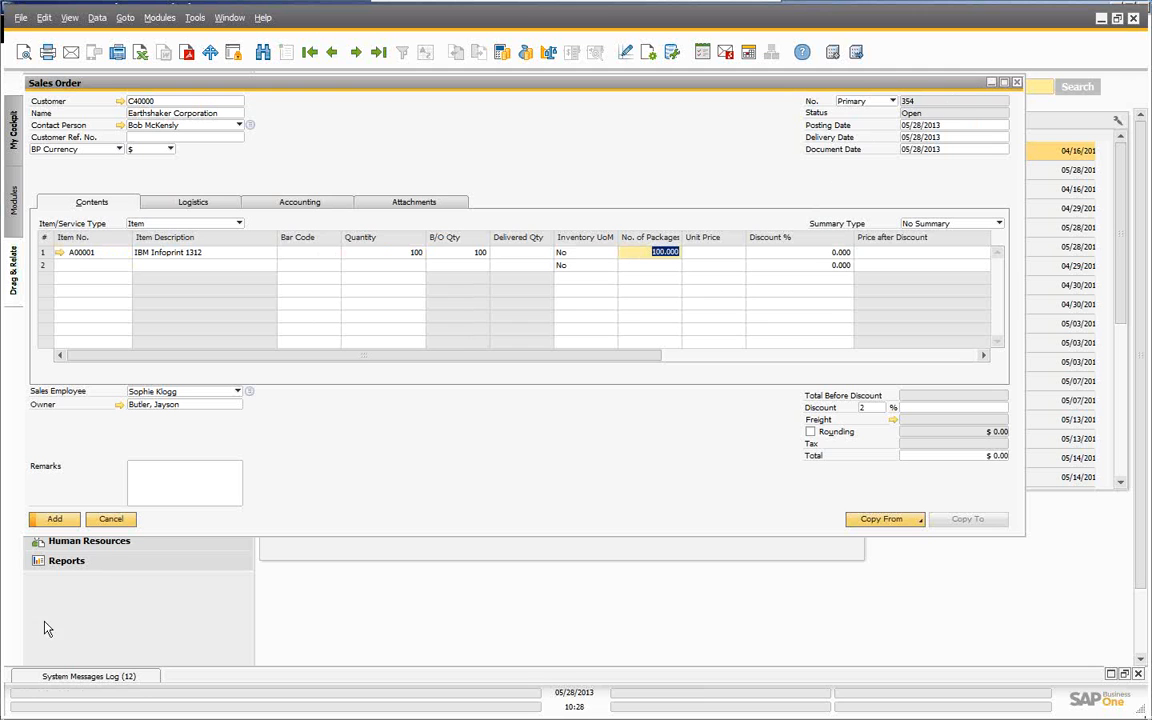
- Decline saving the zero-total order and set the line's unit price to $300
left_click(55, 522)
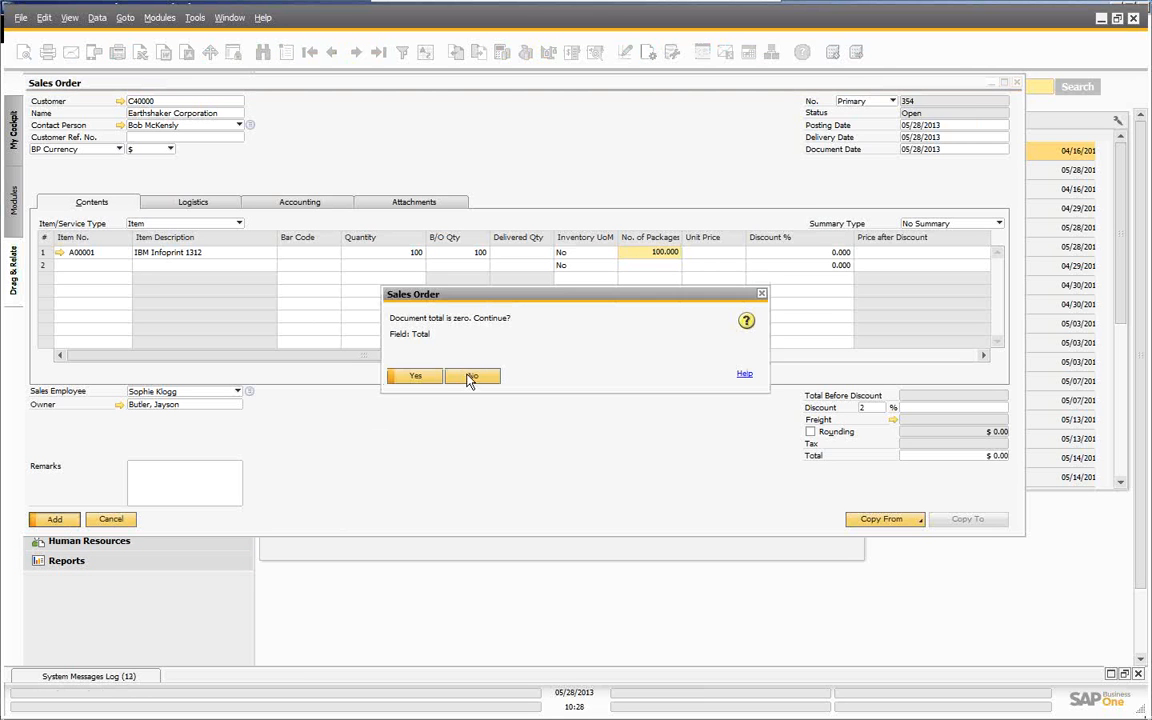
left_click(470, 376)
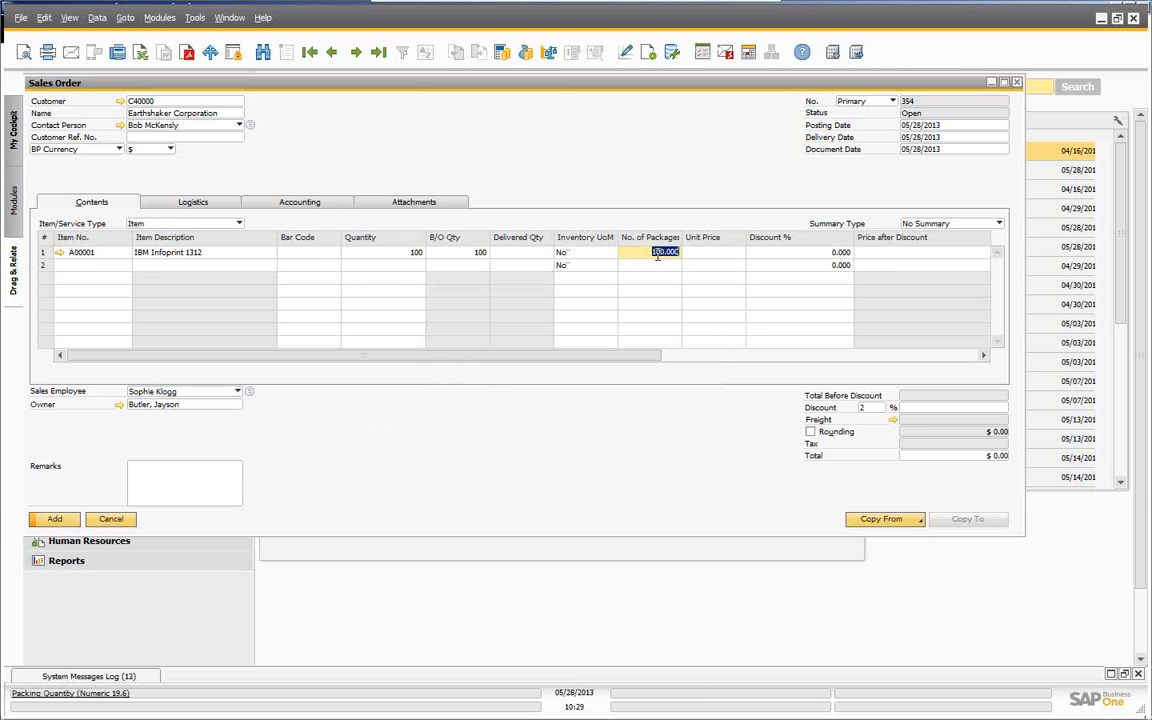
key("Tab")
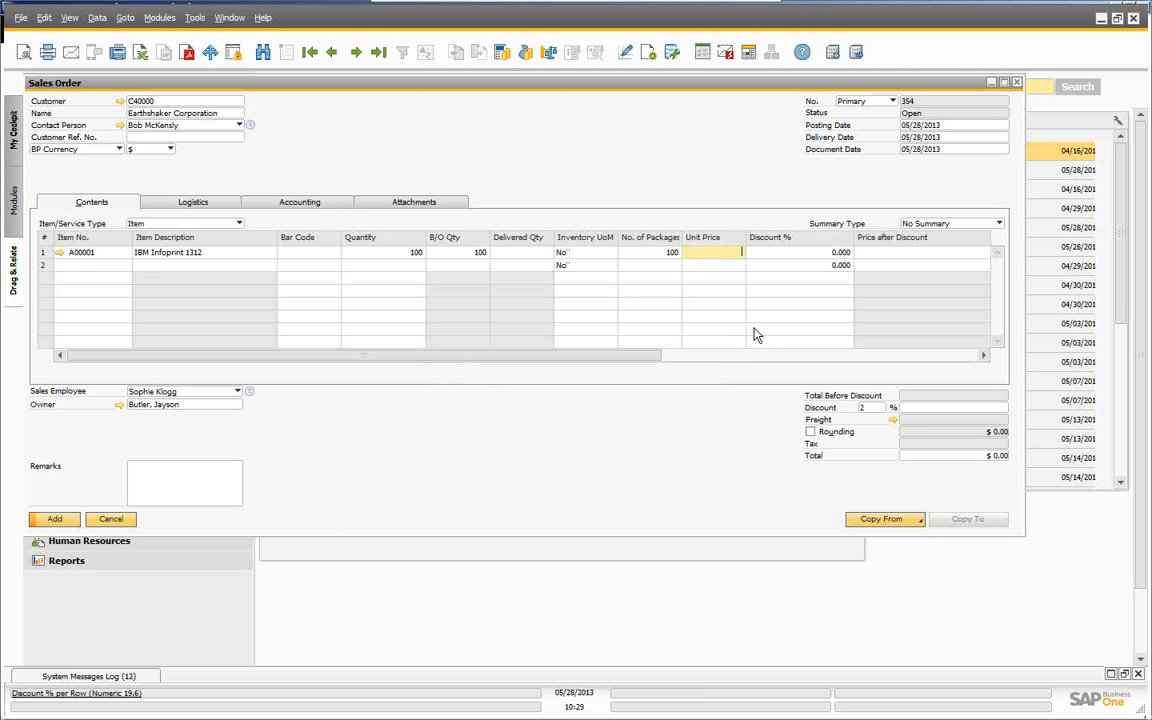
type("300")
key("Tab")
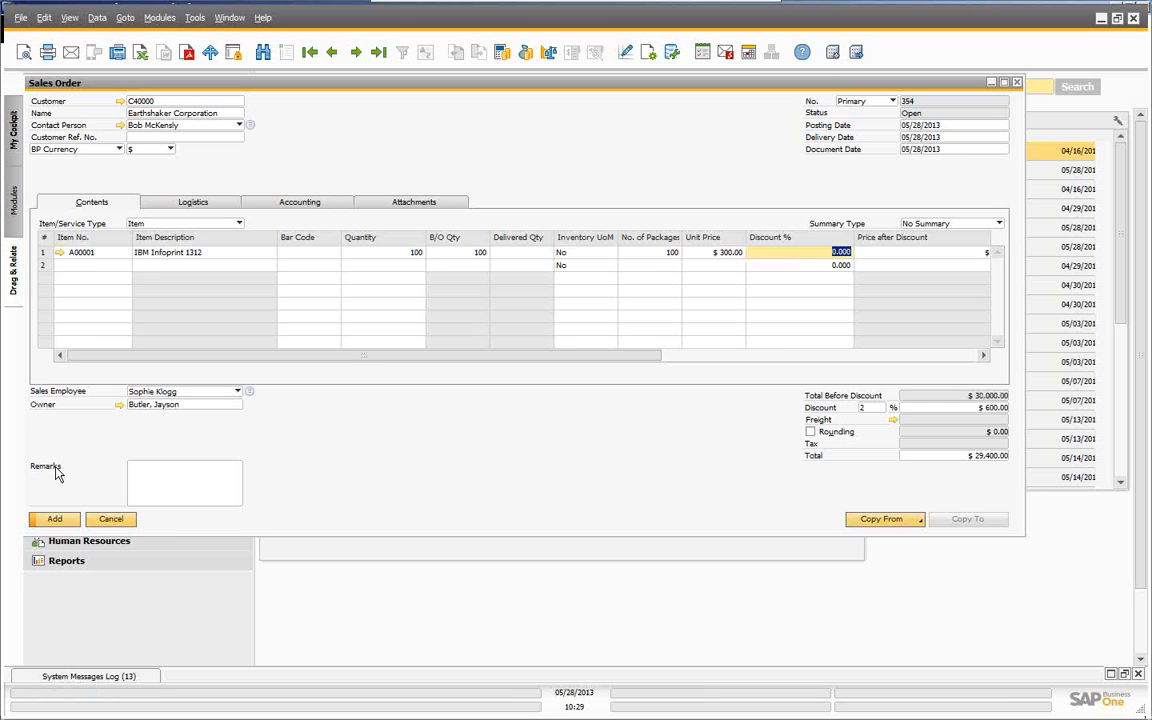
- Remove the 2% order discount, add the $30,000 sales order, and close the form
left_click(872, 408)
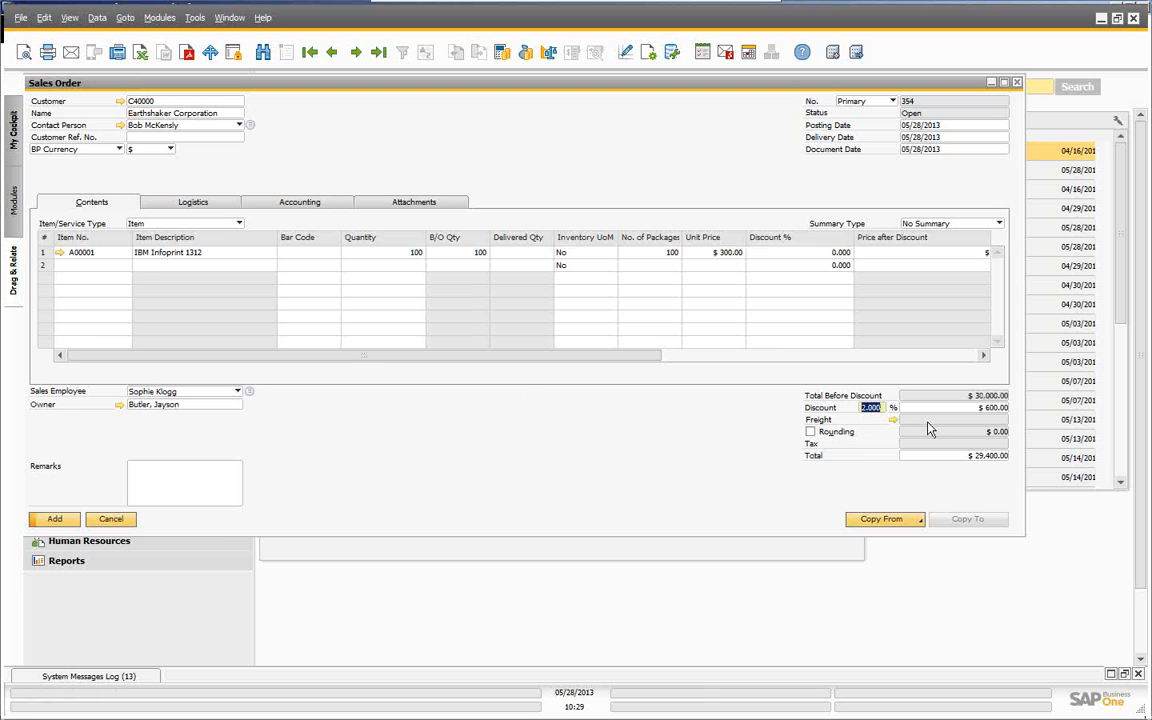
key("BackSpace")
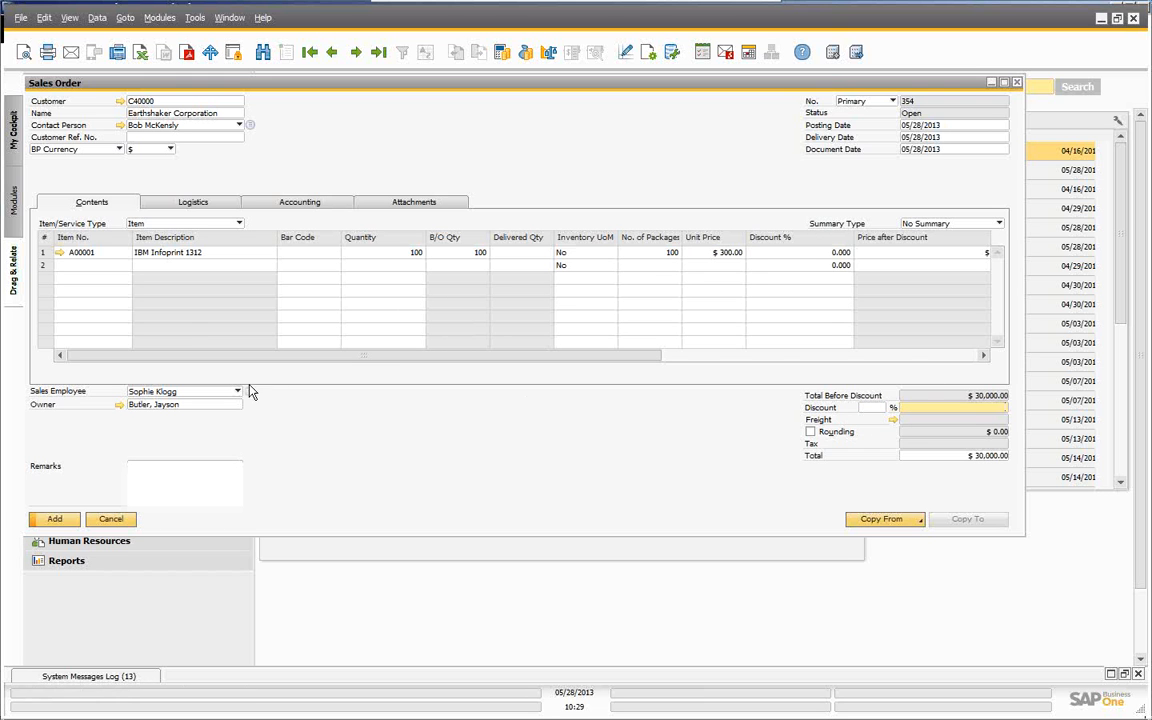
left_click(55, 521)
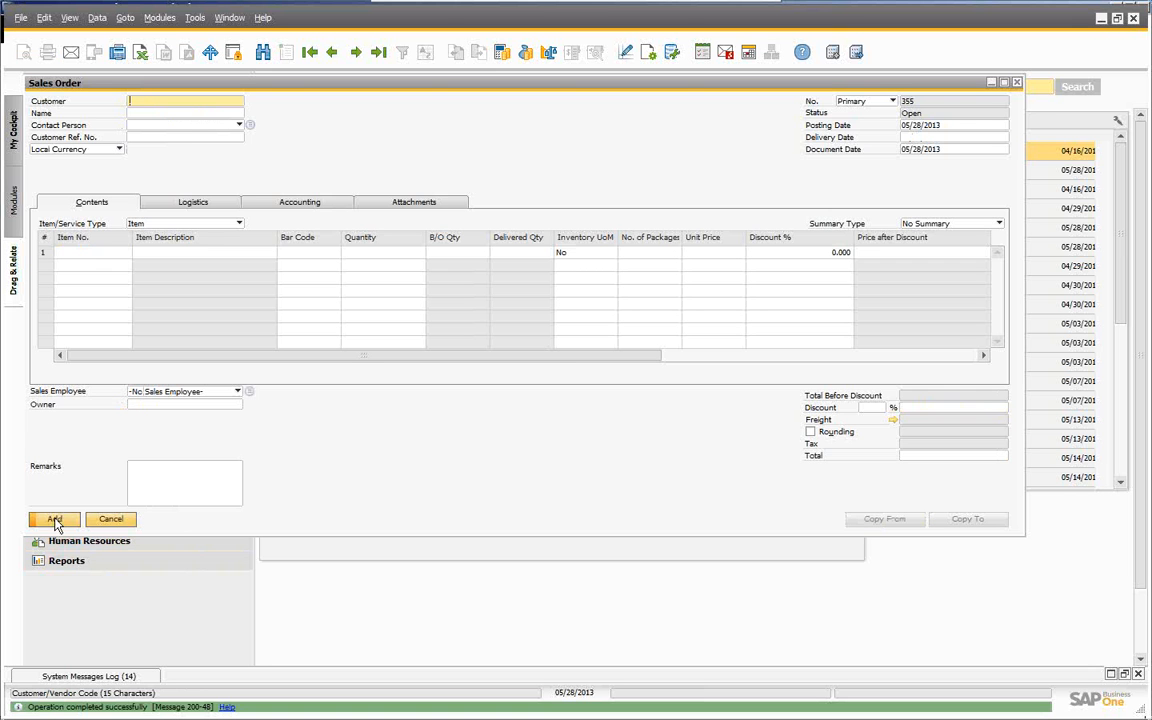
left_click(112, 519)
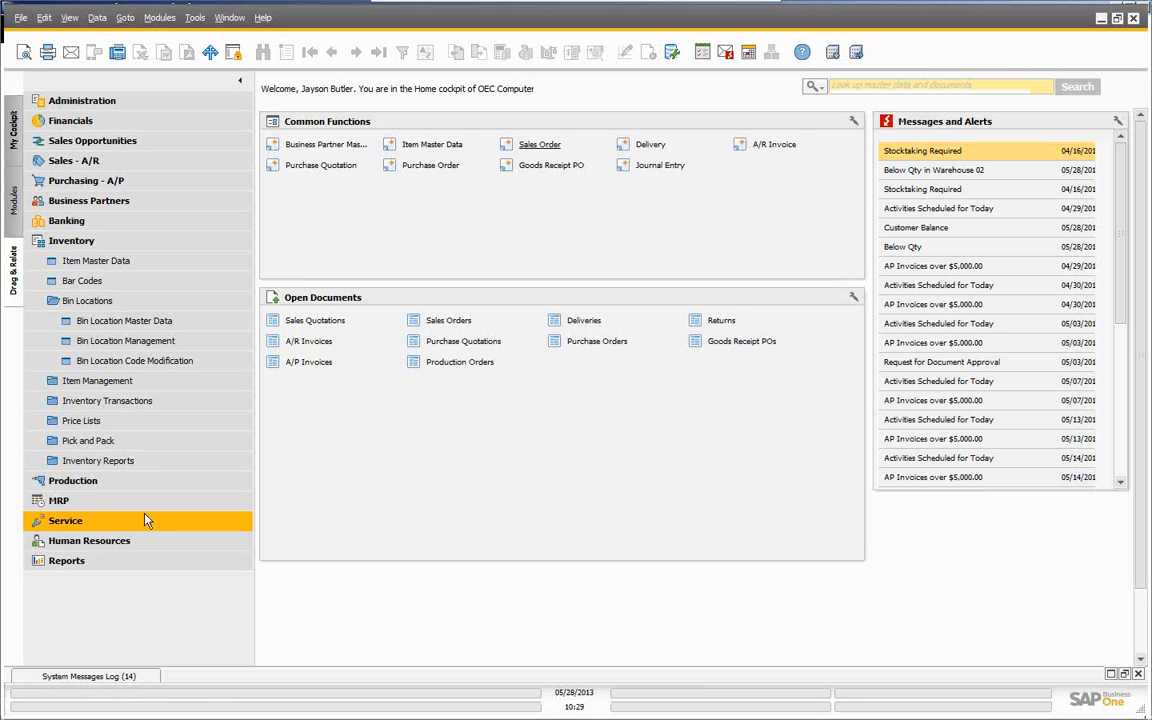
- Open the Pick and Pack Manager selection criteria from Inventory's Pick and Pack menu
left_click(72, 447)
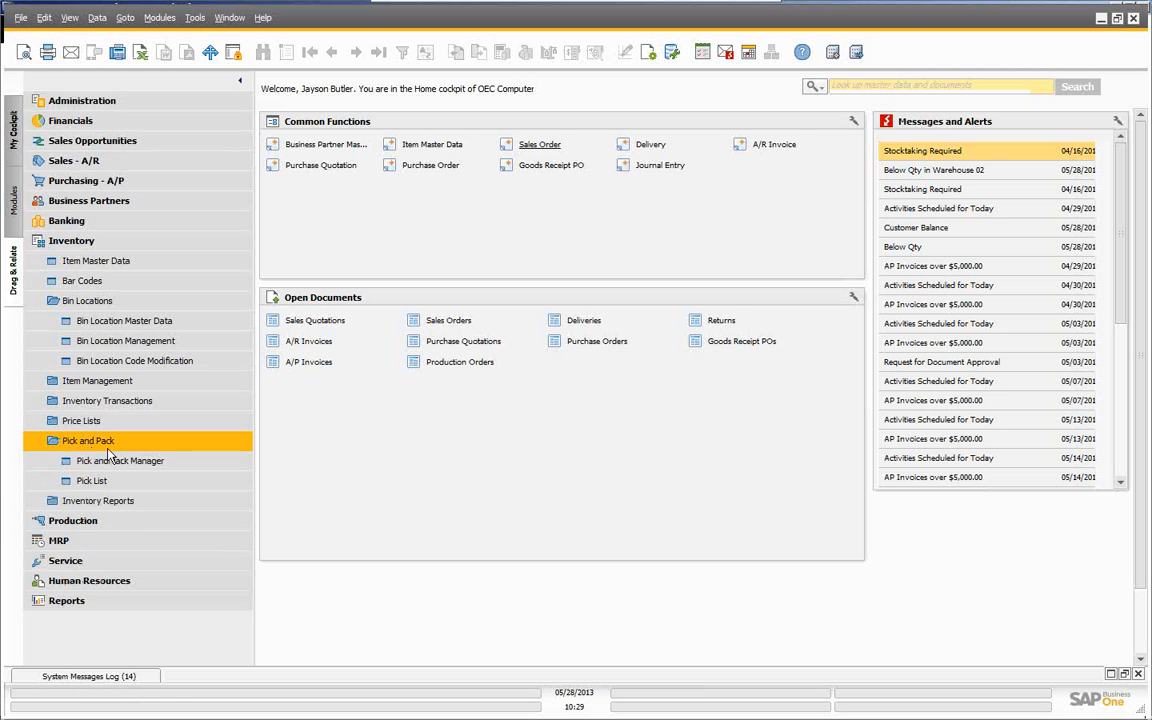
left_click(113, 463)
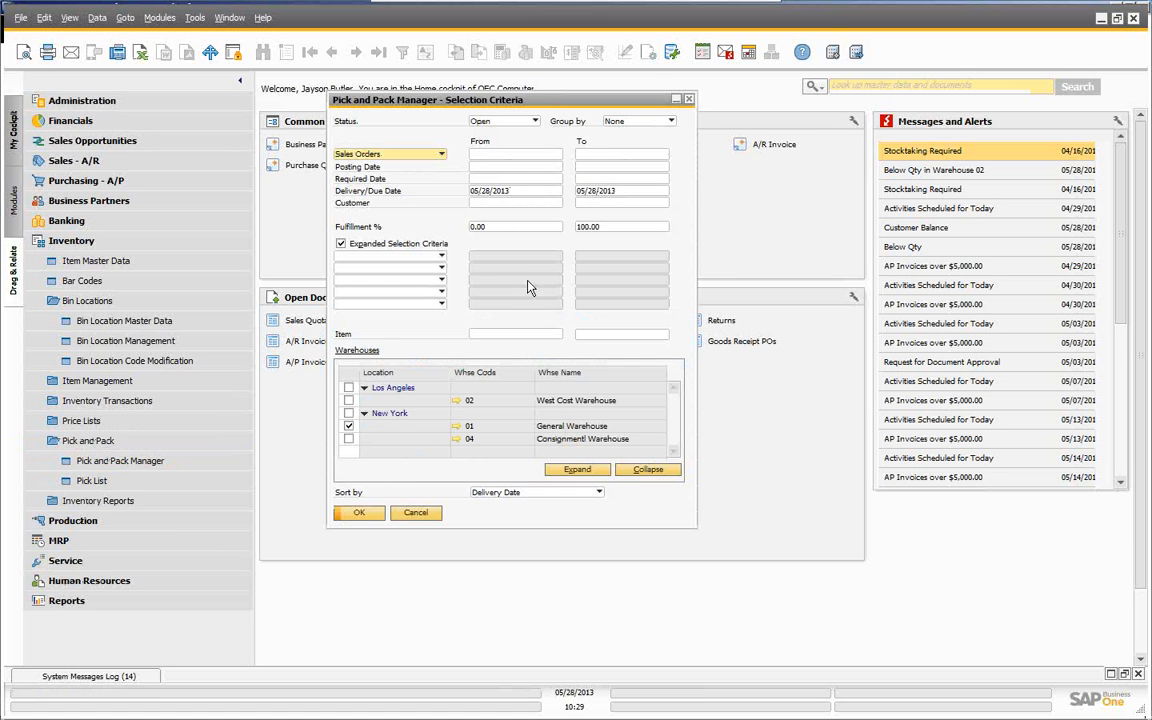
- List open orders, check sales order 354's row, and release it to a pick list
left_click(360, 513)
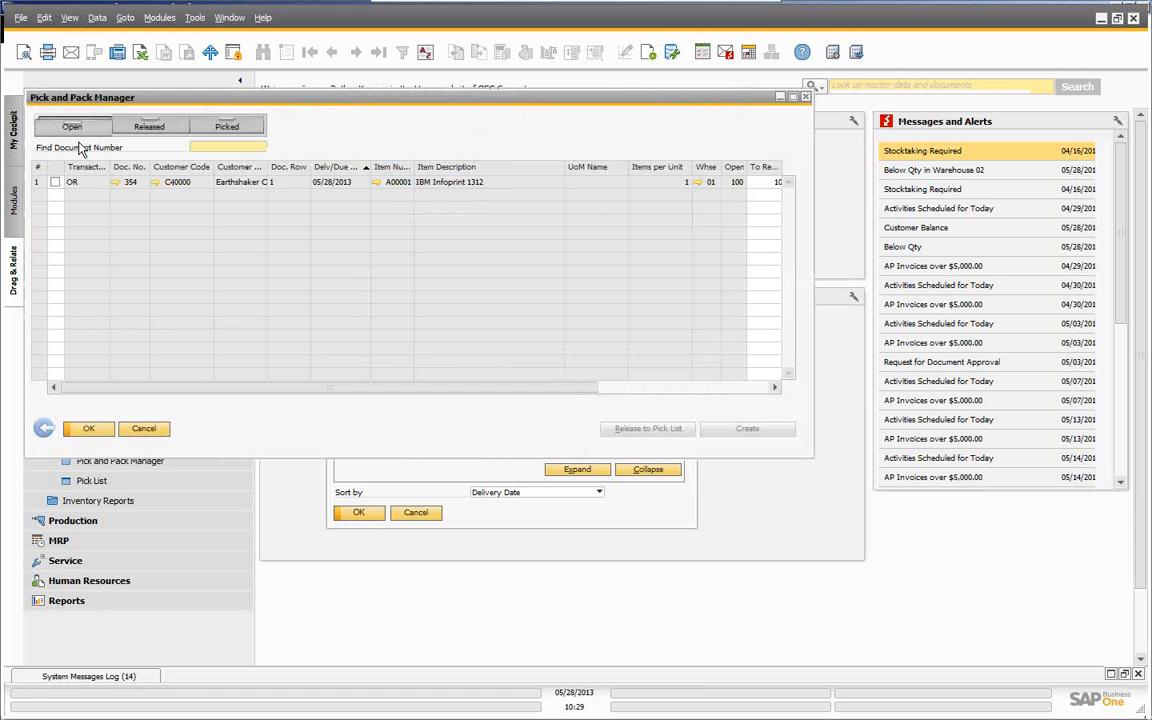
left_click(55, 182)
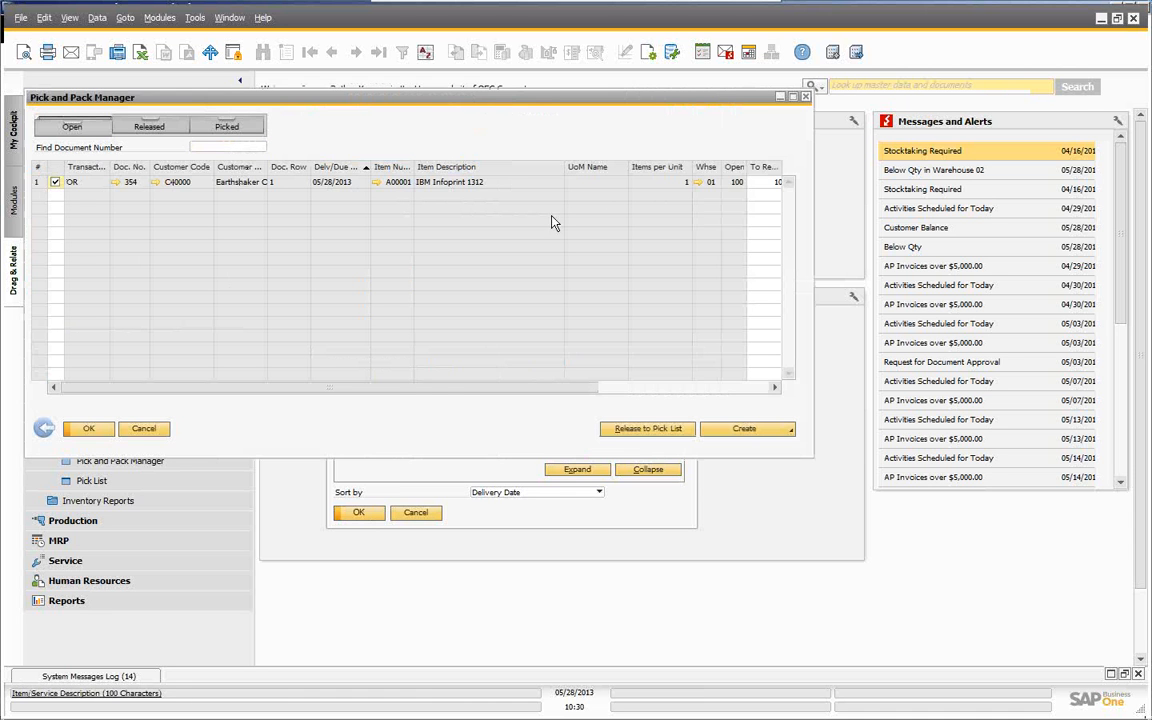
left_click(658, 436)
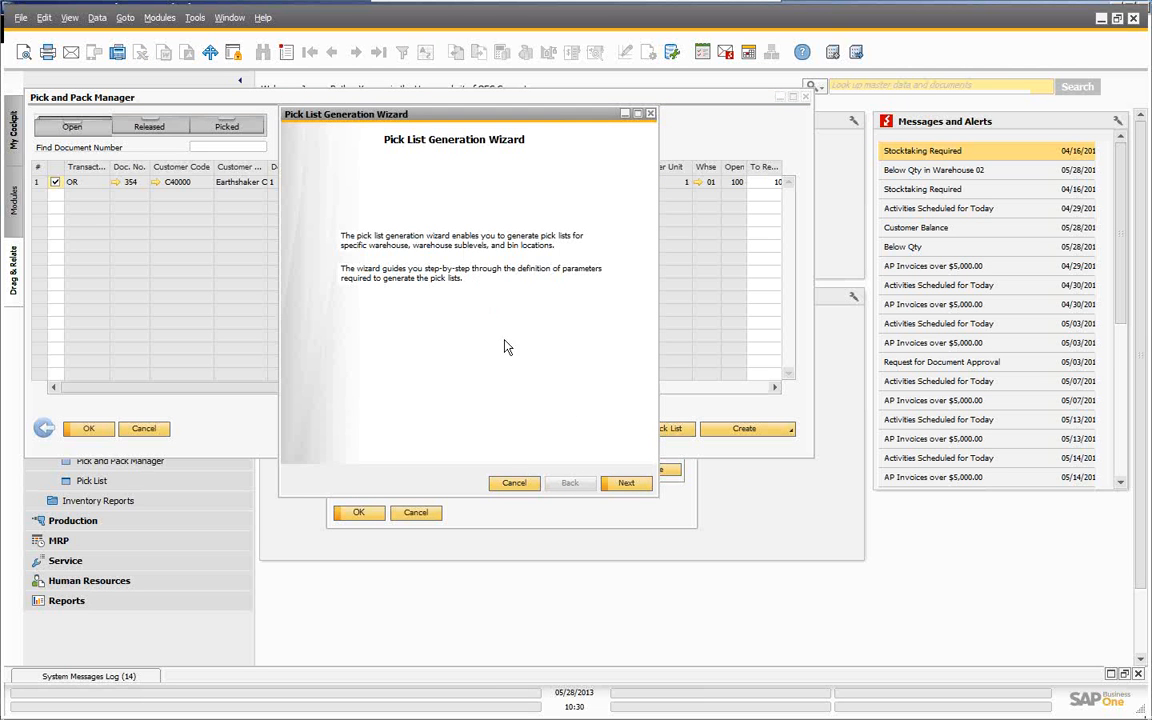
- Run the wizard with Bin Location Code Order allocation and generate pick list 9
left_click(626, 484)
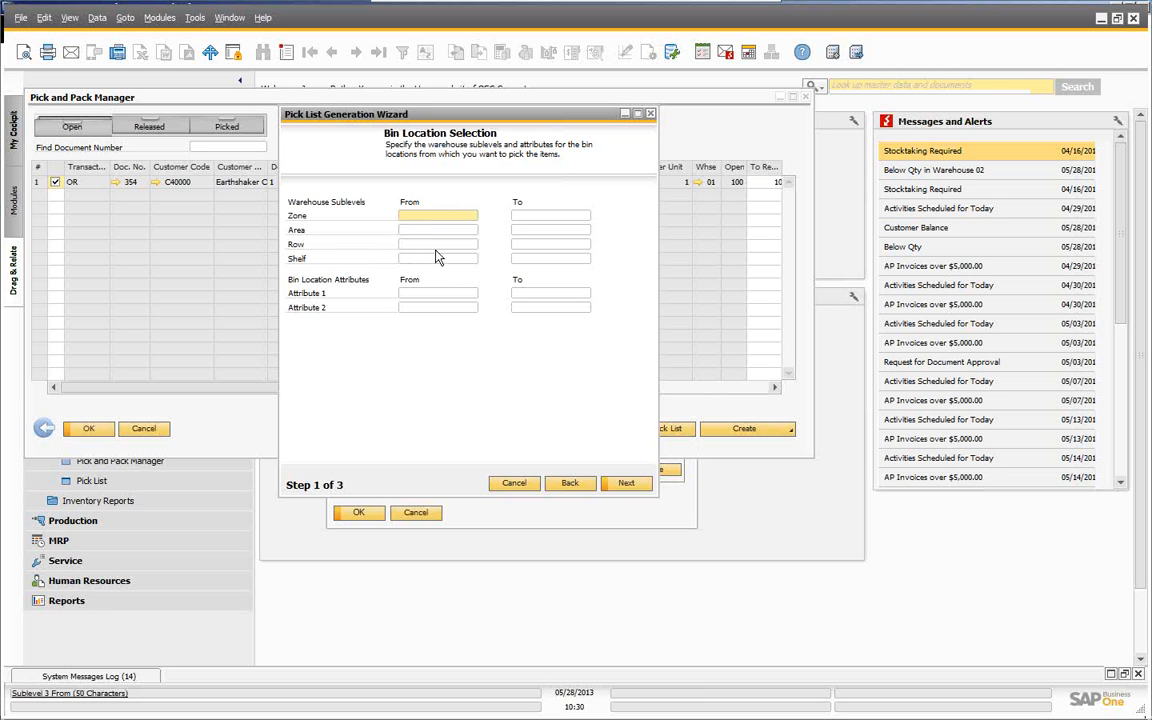
left_click(626, 484)
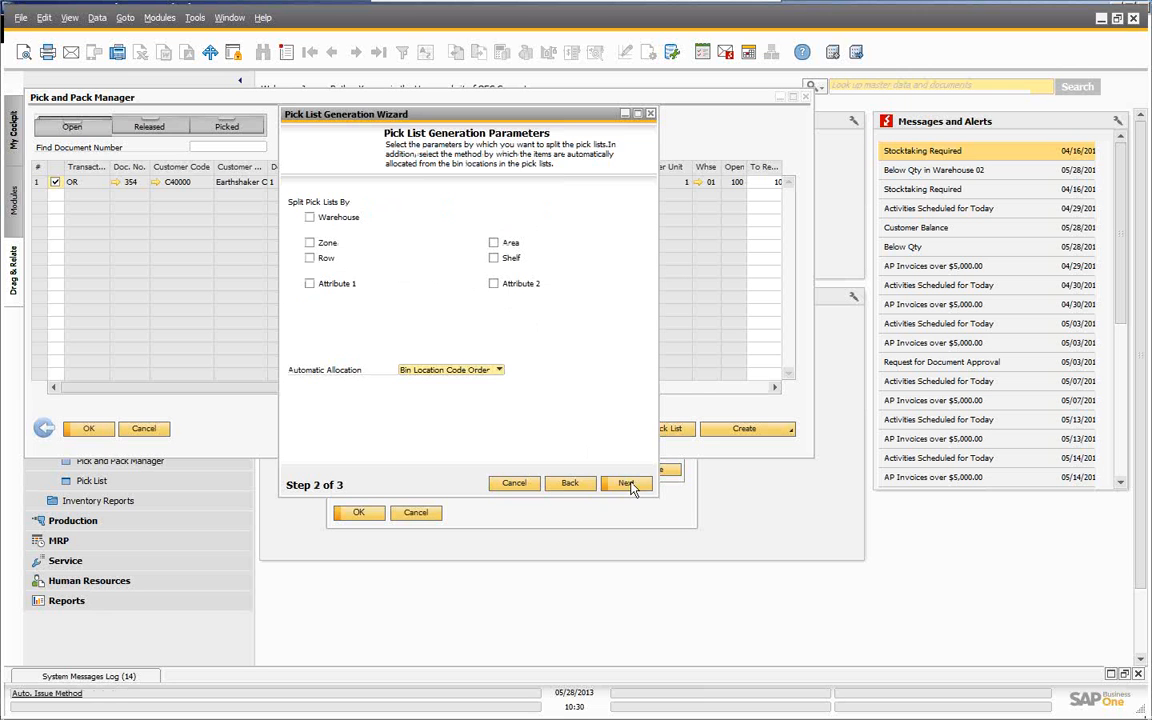
left_click(497, 371)
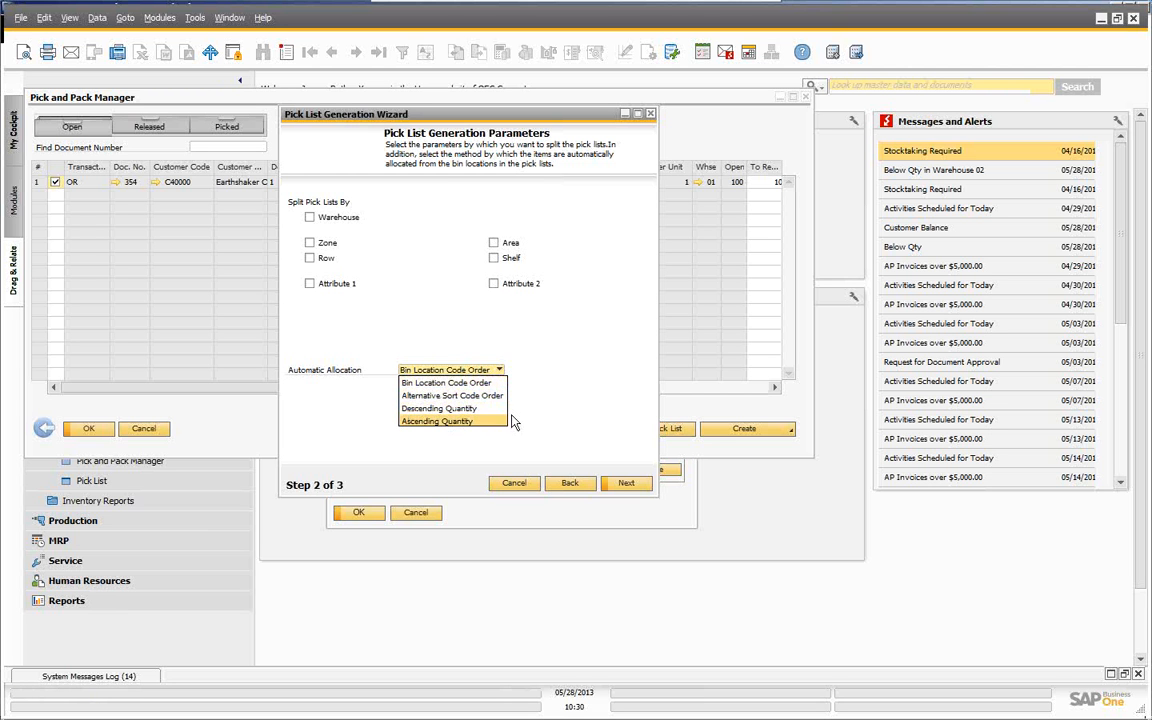
left_click(572, 362)
left_click(624, 482)
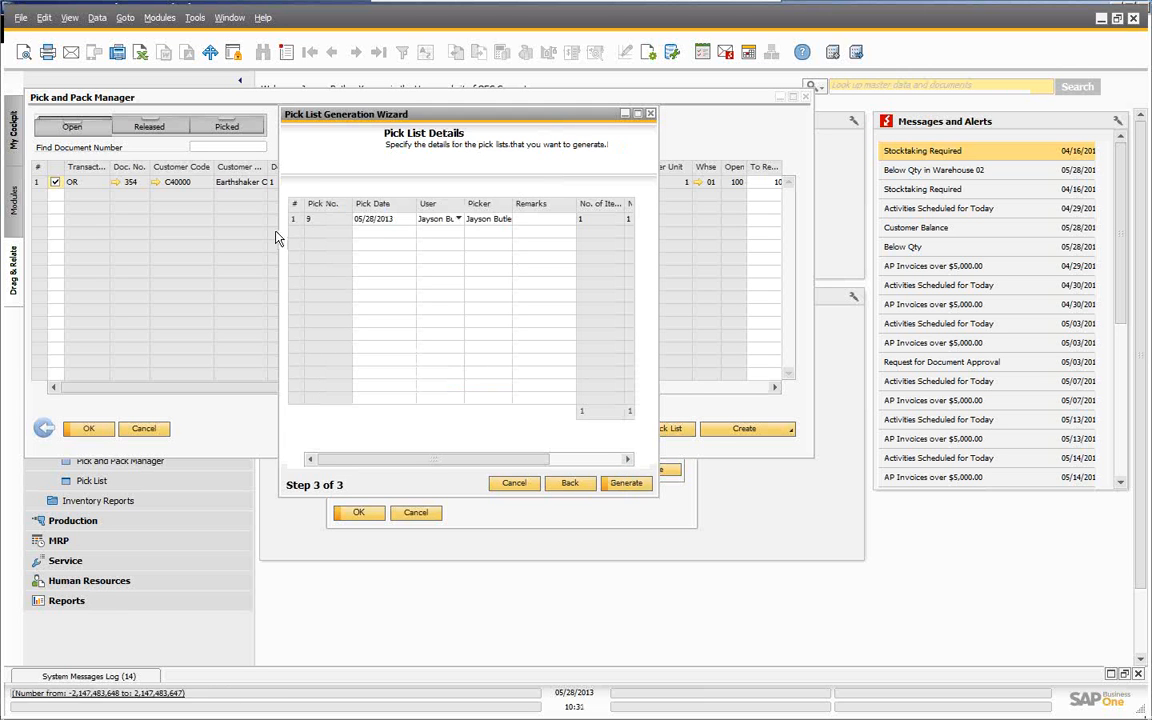
left_click(628, 485)
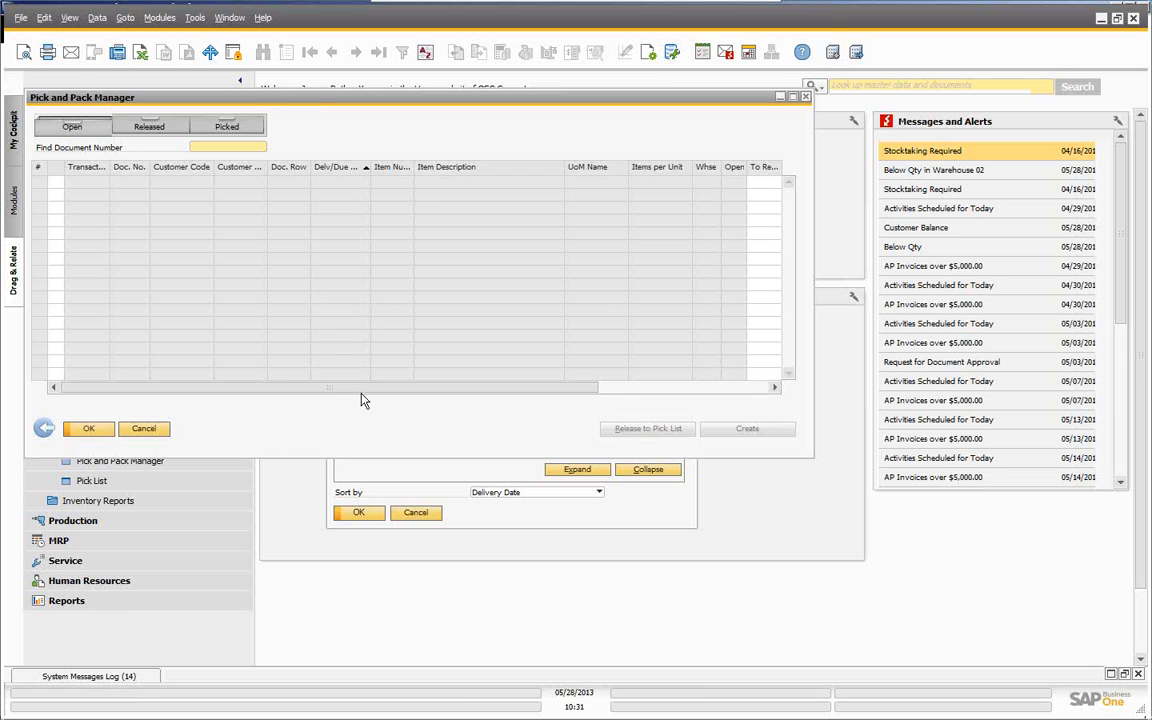
- Open pick list 9 from the Released tab and mark all 100 units as picked
left_click(133, 127)
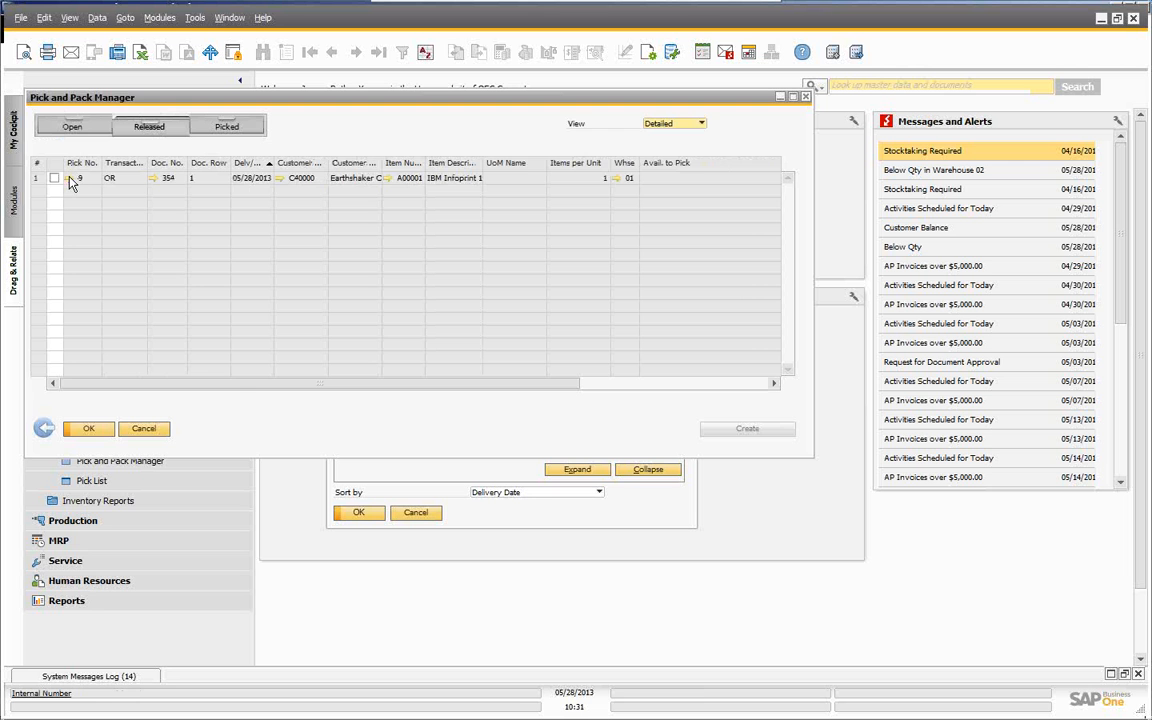
left_click(71, 179)
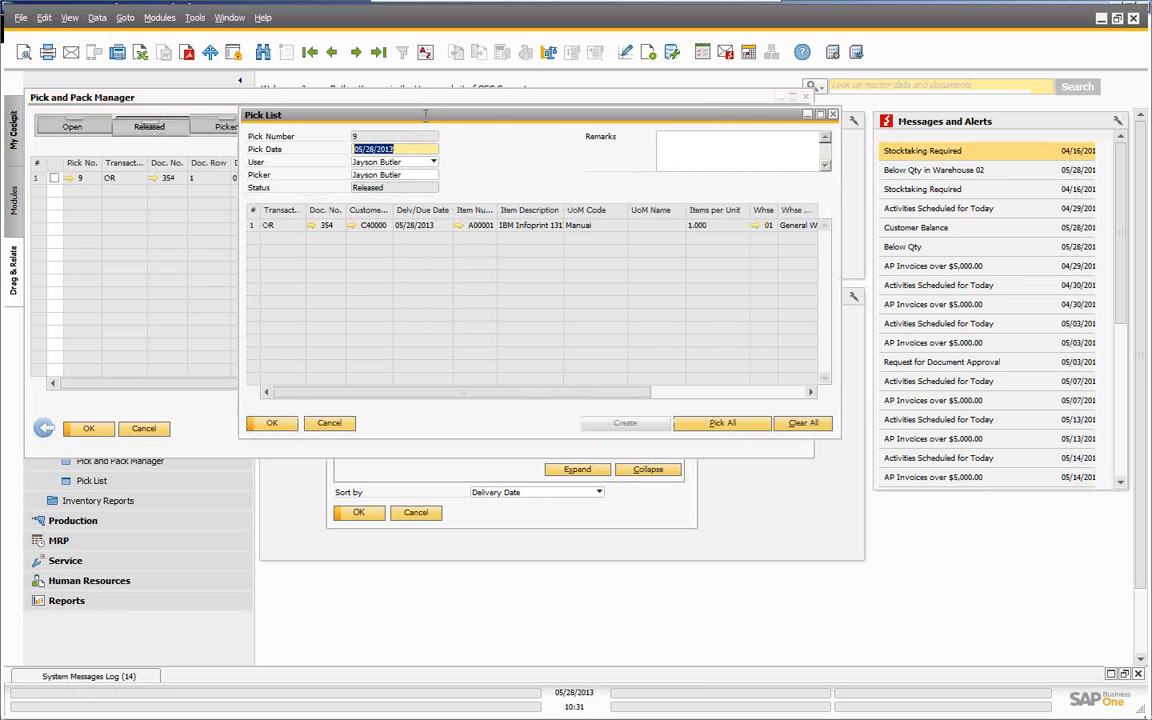
left_click_drag(432, 116, 296, 126)
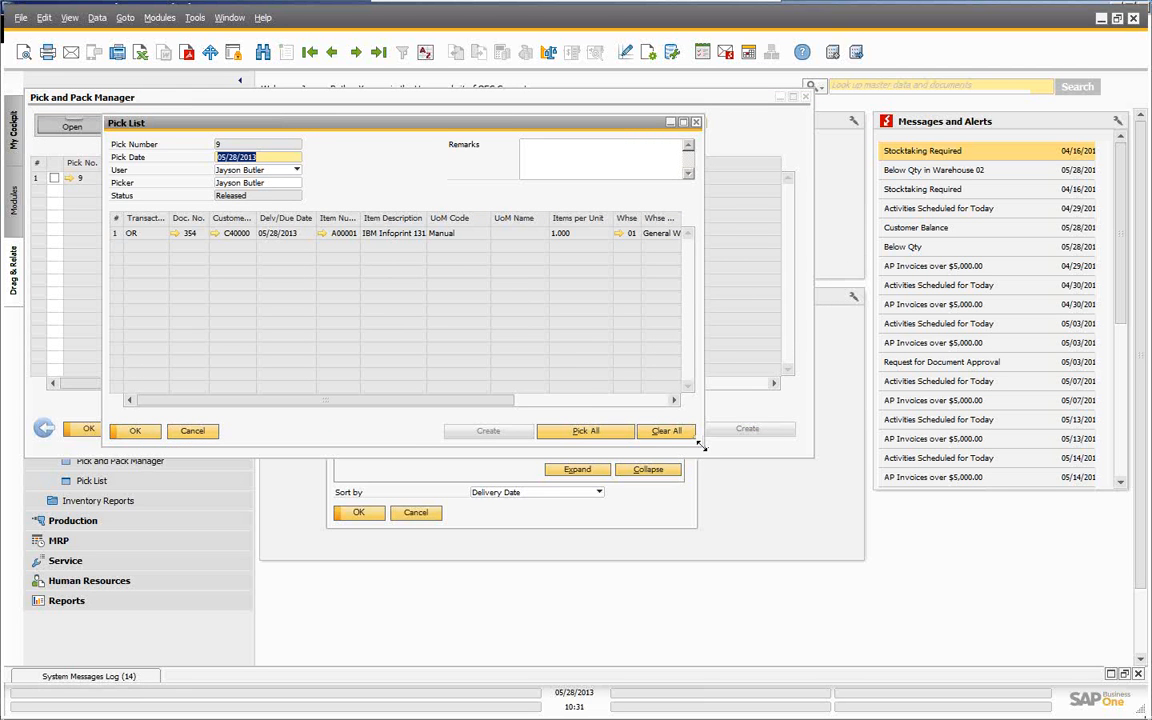
left_click_drag(702, 446, 946, 570)
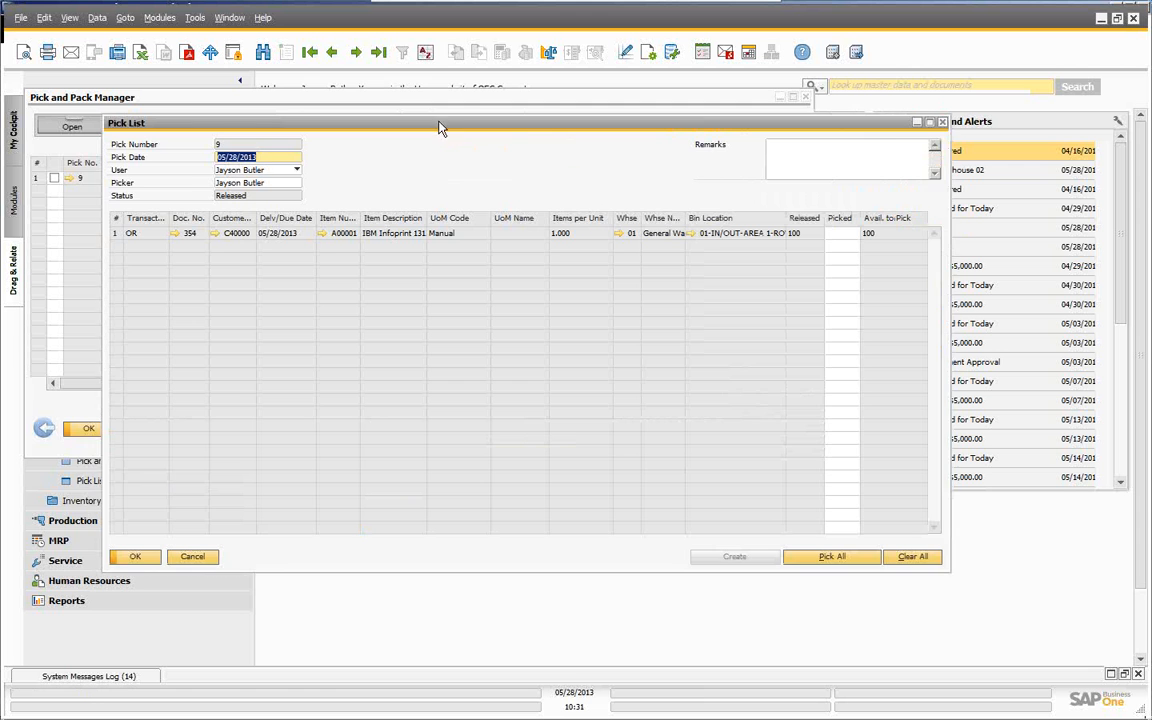
left_click_drag(440, 127, 415, 125)
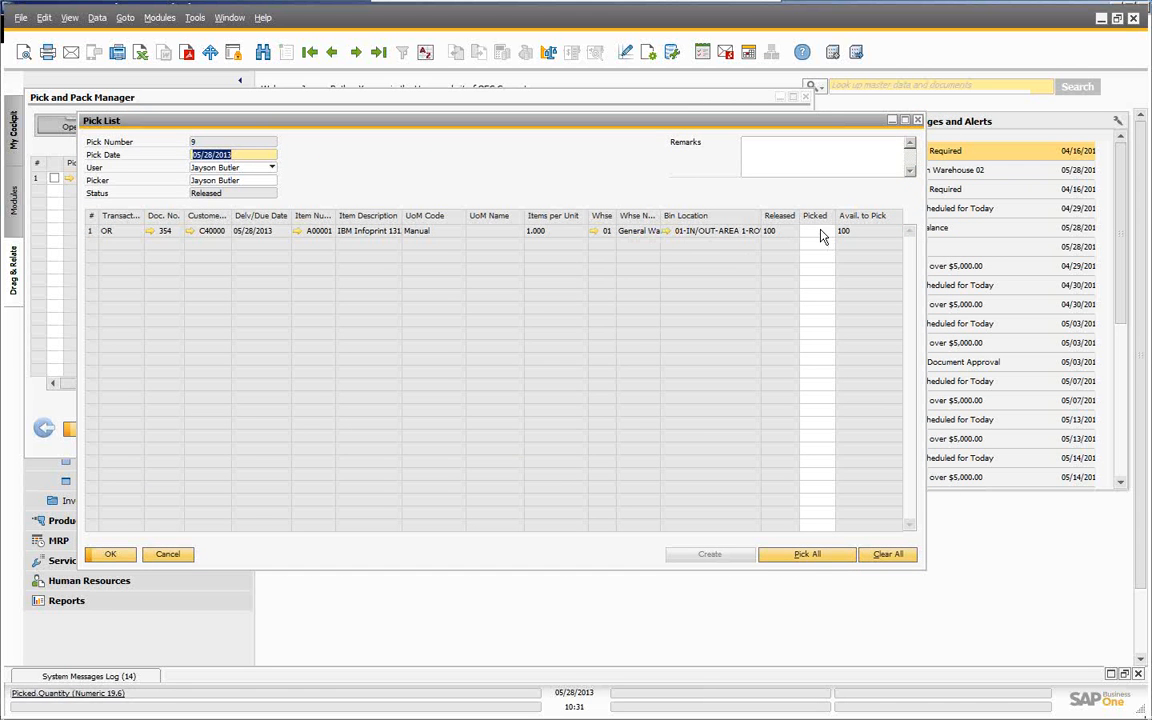
left_click(808, 554)
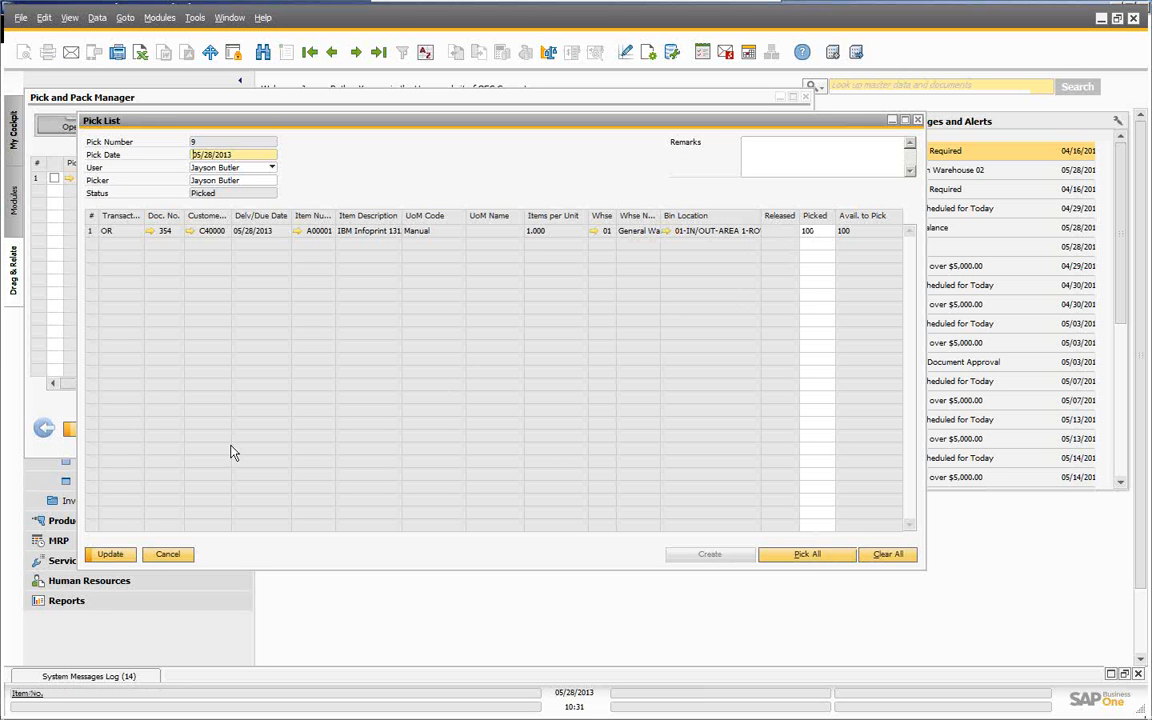
left_click(114, 556)
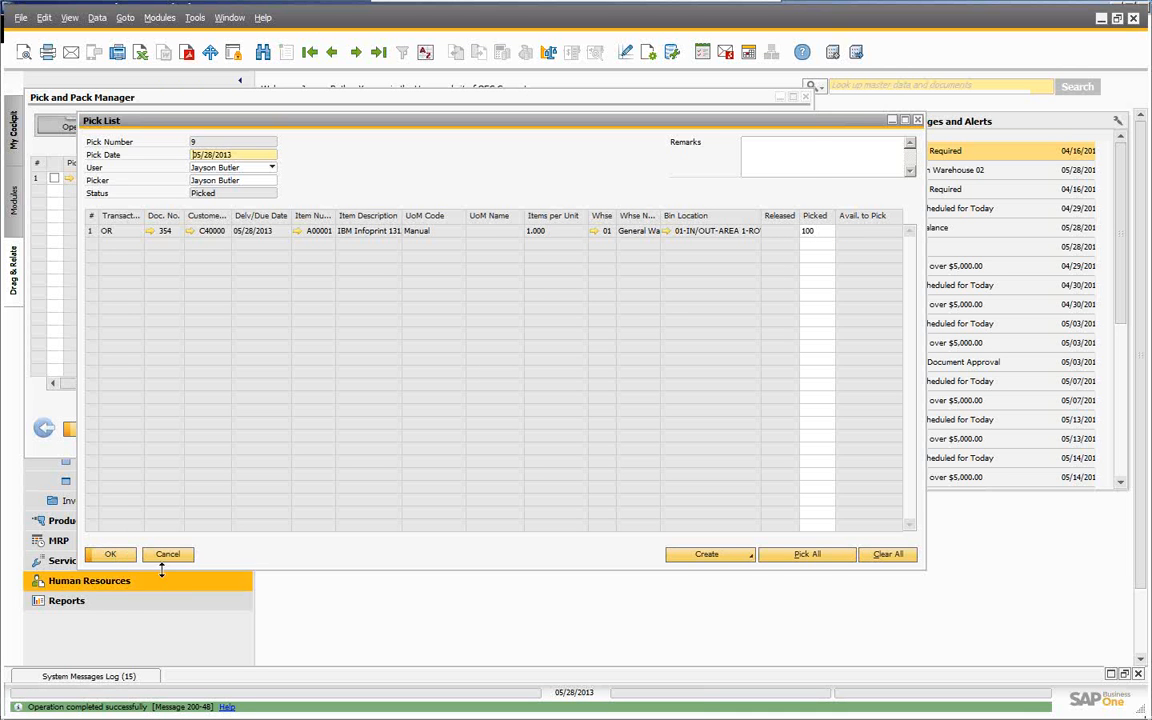
left_click(111, 555)
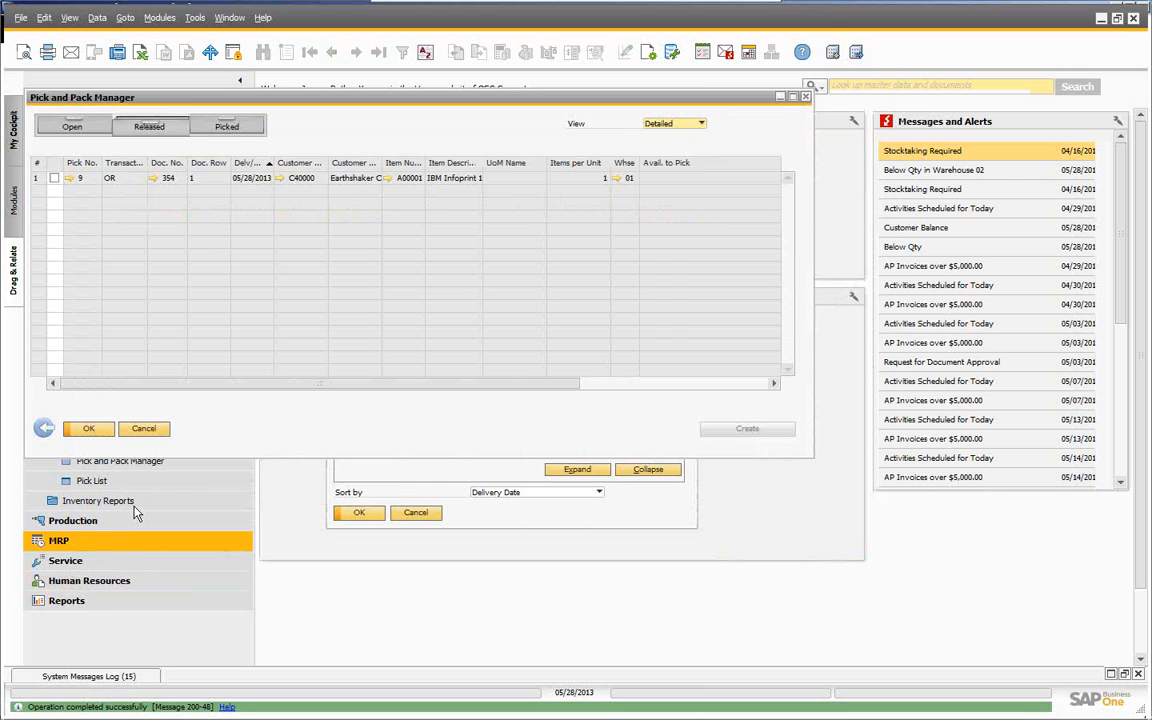
- Reopen pick list 9 from the Picked tab for review
left_click(228, 126)
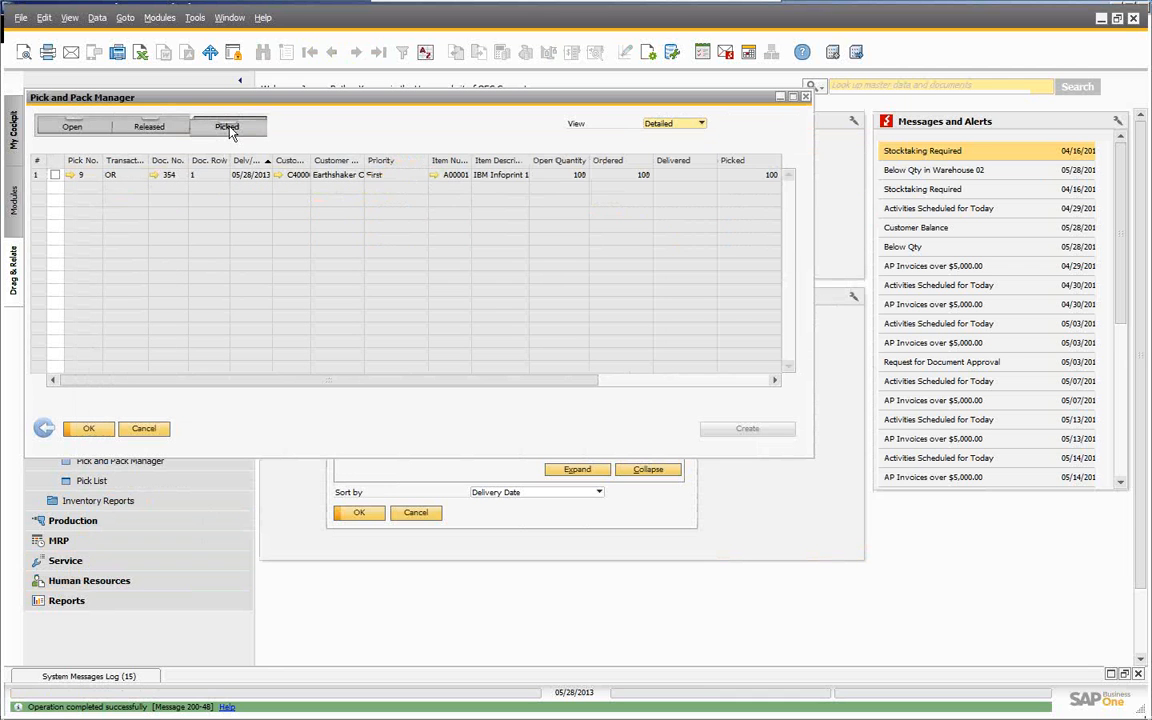
left_click(73, 175)
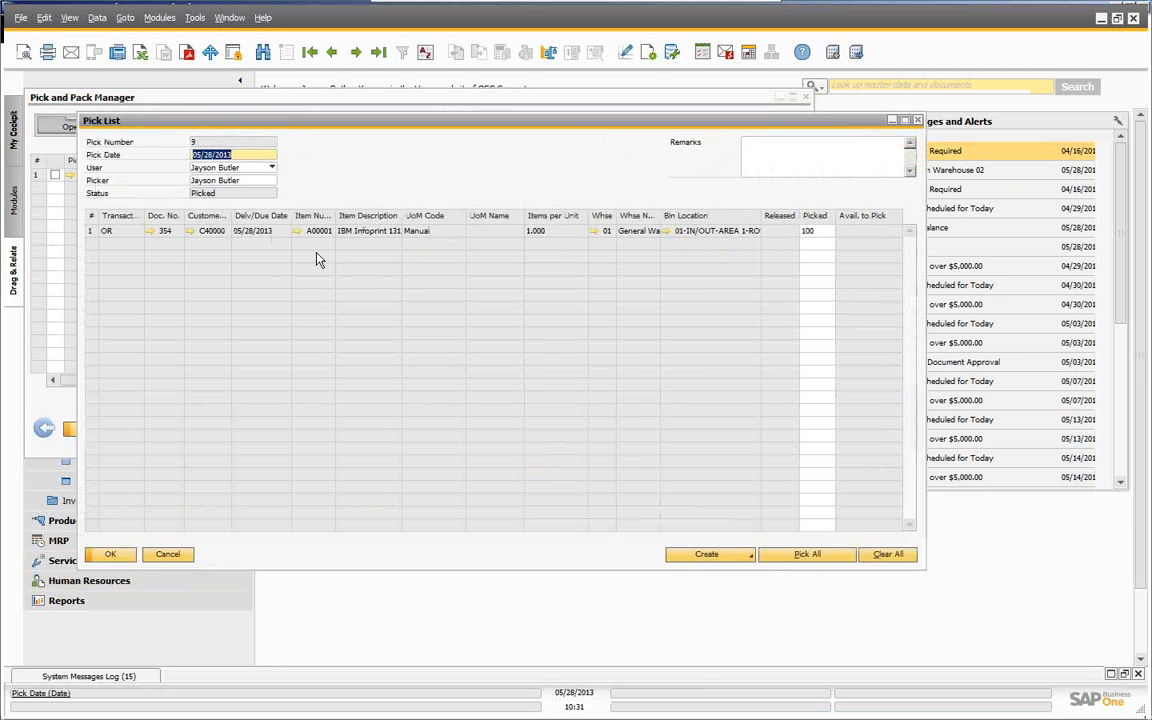
left_click_drag(378, 123, 335, 117)
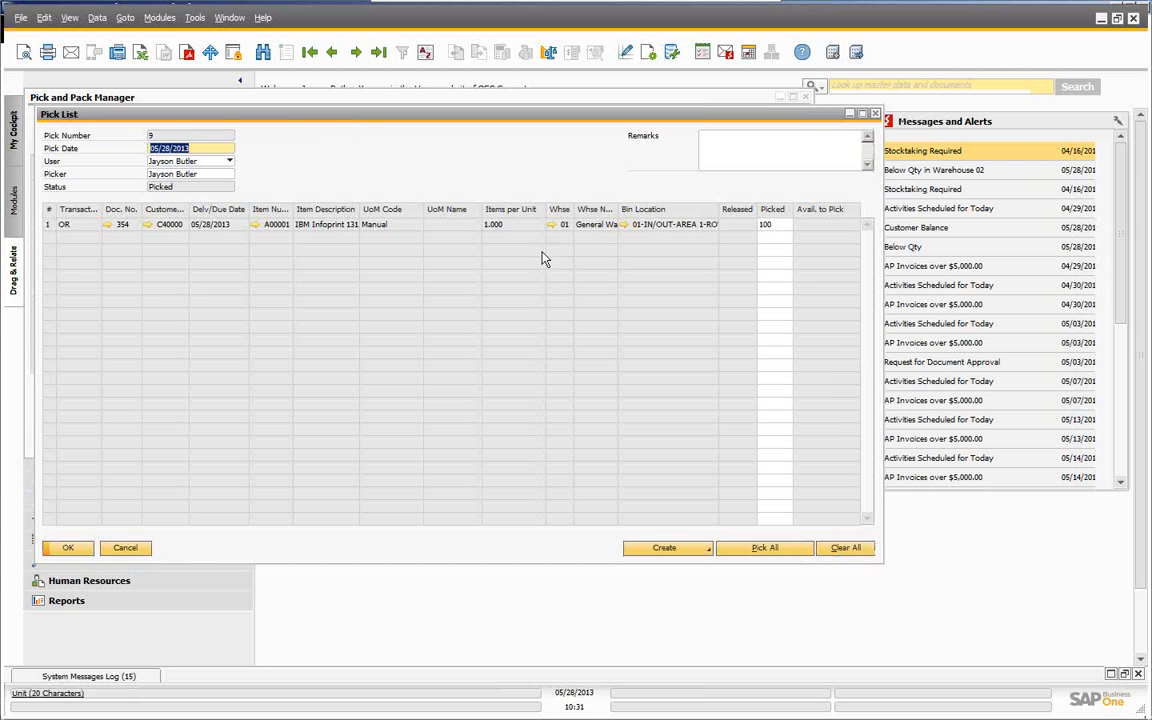
- Check bin 01-IN/OUT-AREA 1-ROW 1-BIN 1 holds A00001, then show the pick list's Create options
left_click(625, 226)
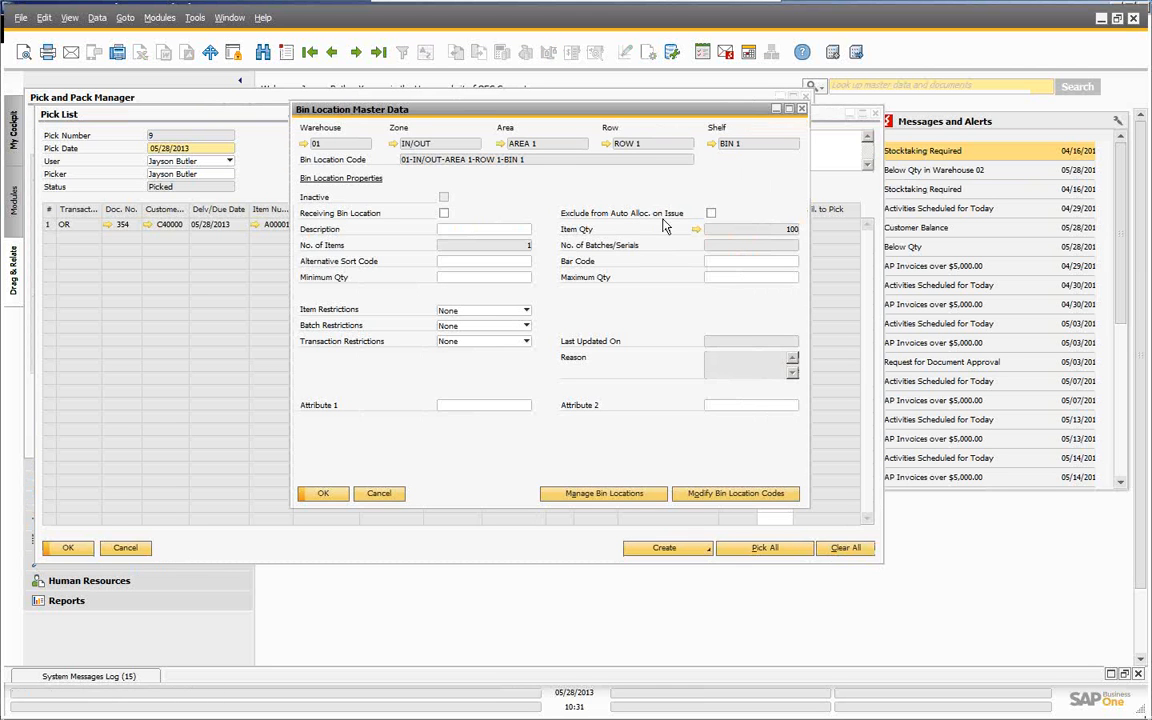
left_click(696, 230)
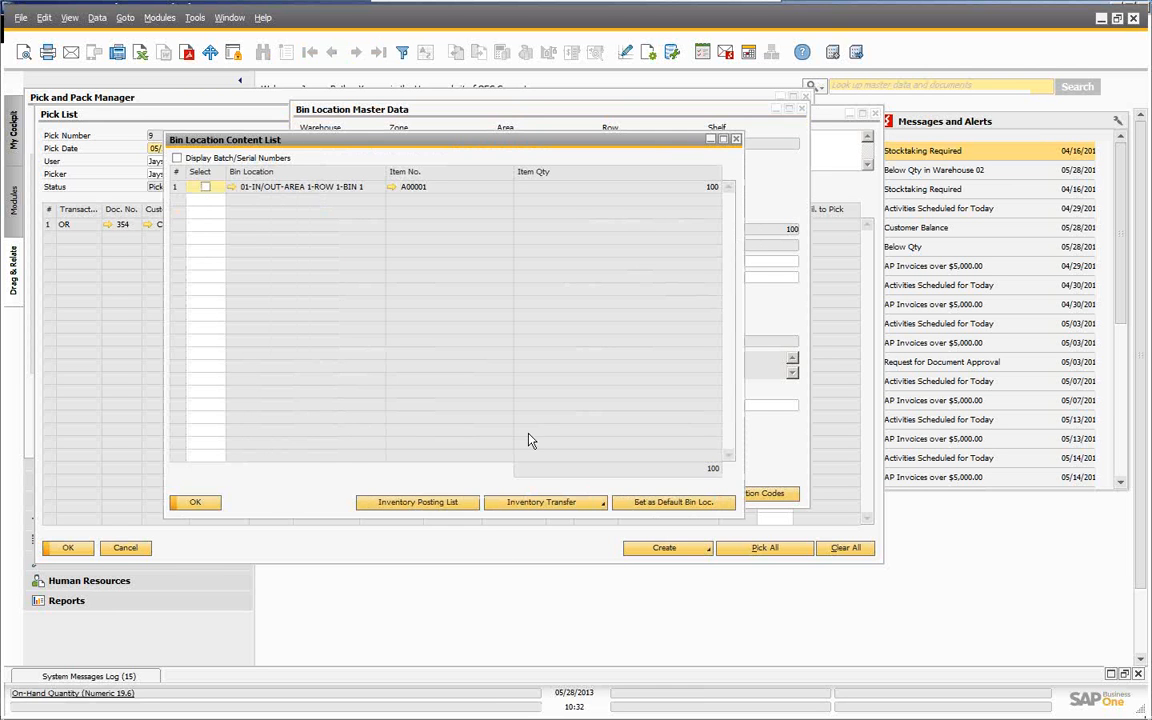
left_click(200, 503)
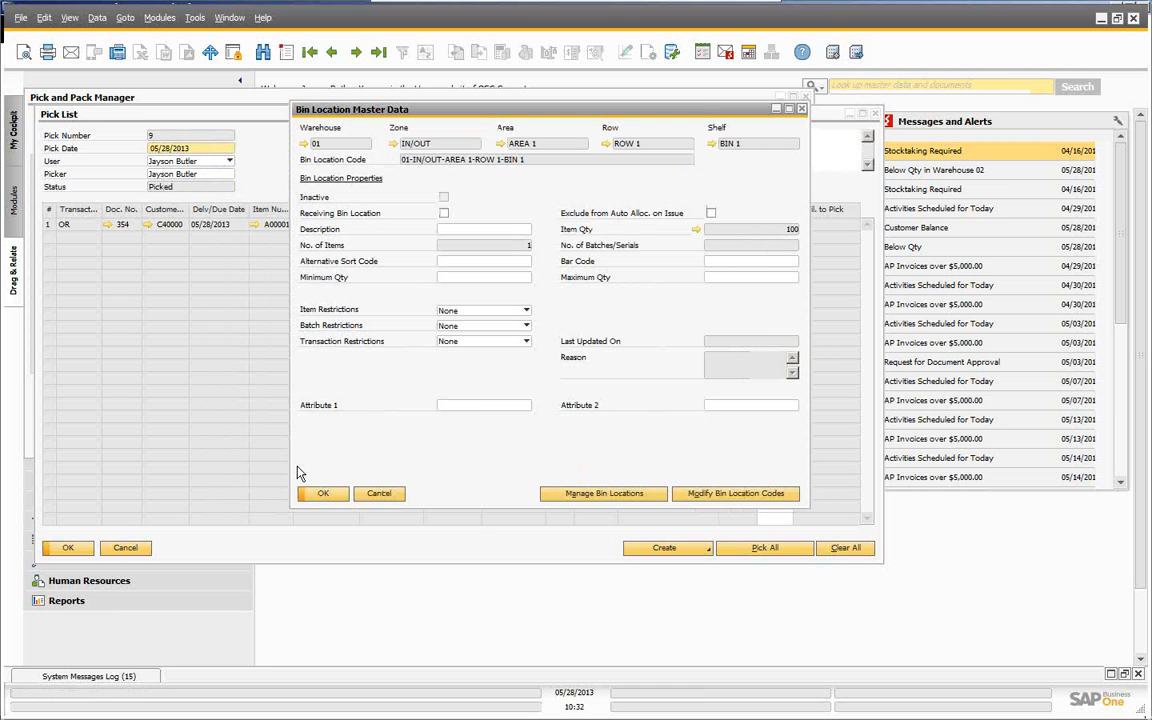
left_click(323, 494)
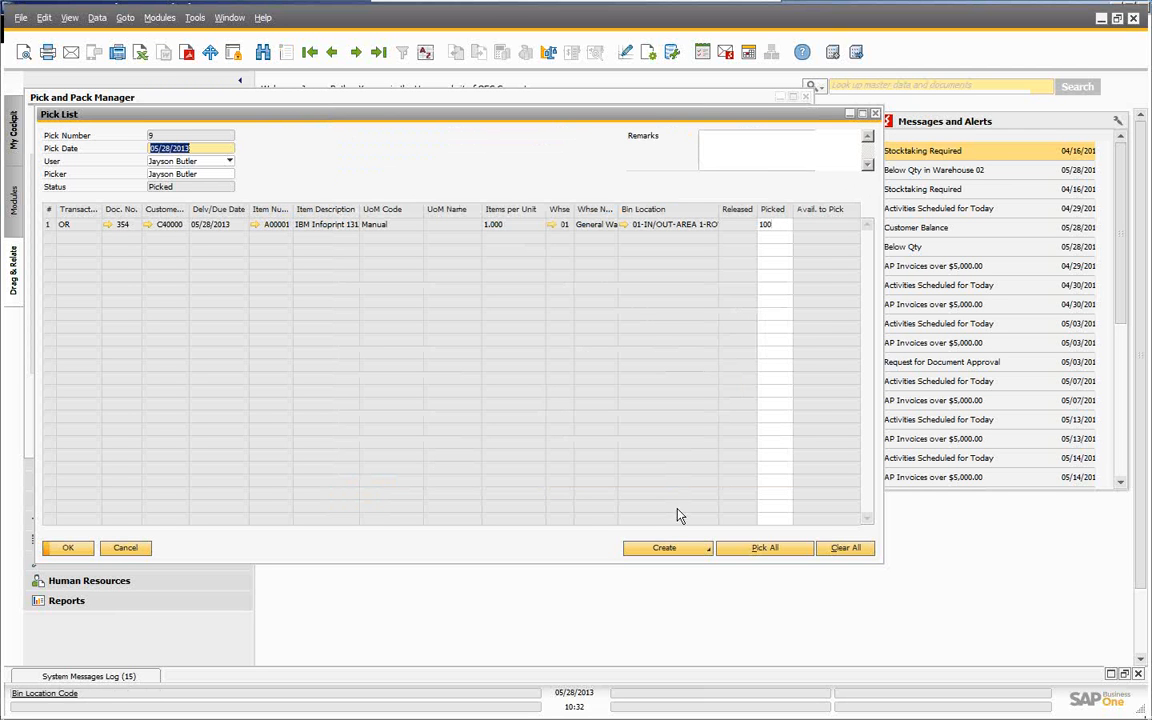
left_click(705, 549)
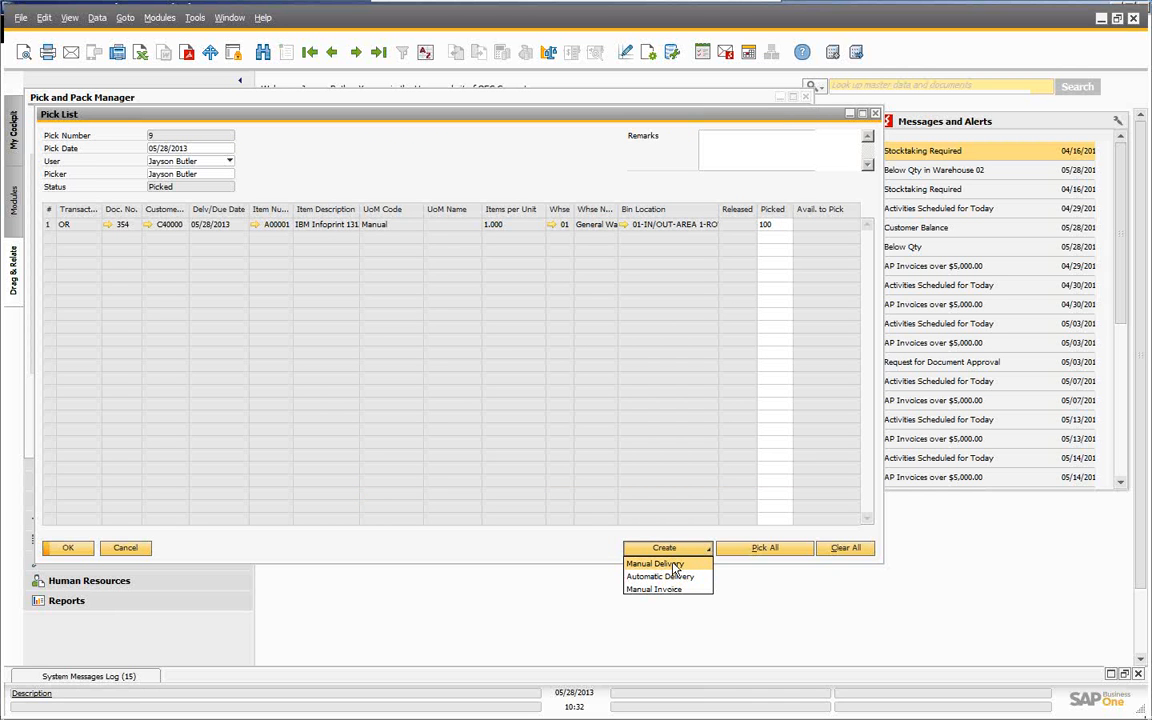
- Add delivery 292 for sales order 354 from pick list 9, then close both windows
left_click(660, 565)
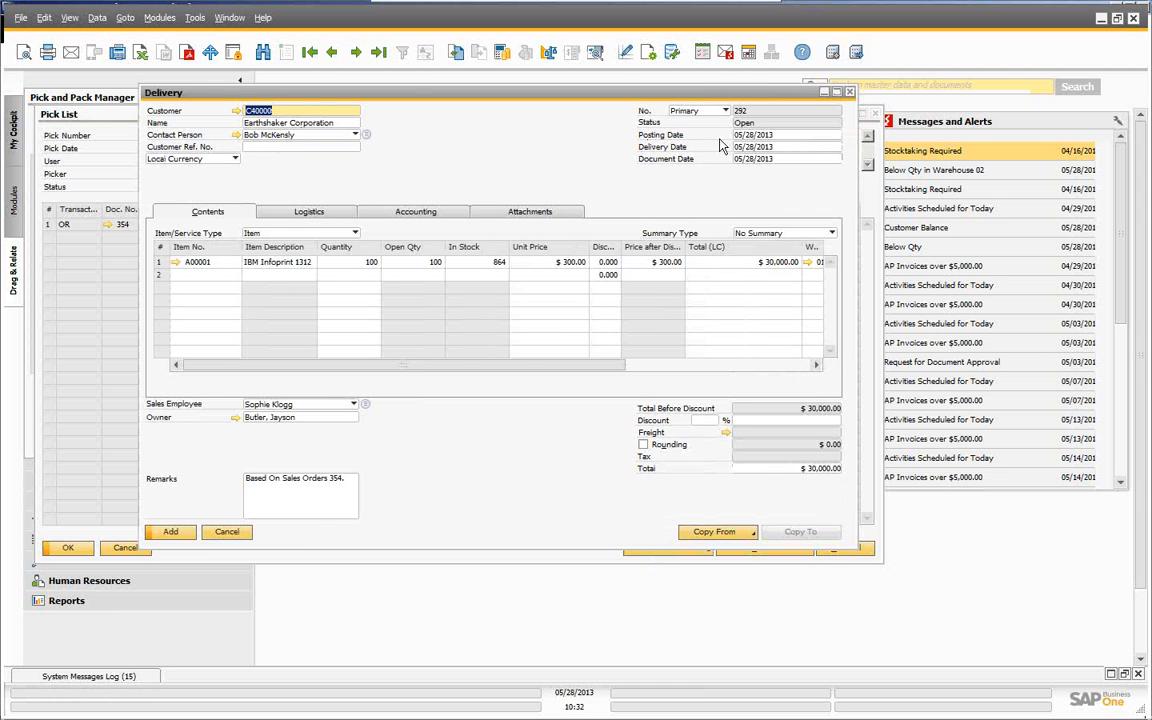
left_click_drag(275, 95, 205, 90)
left_click_drag(232, 366, 449, 372)
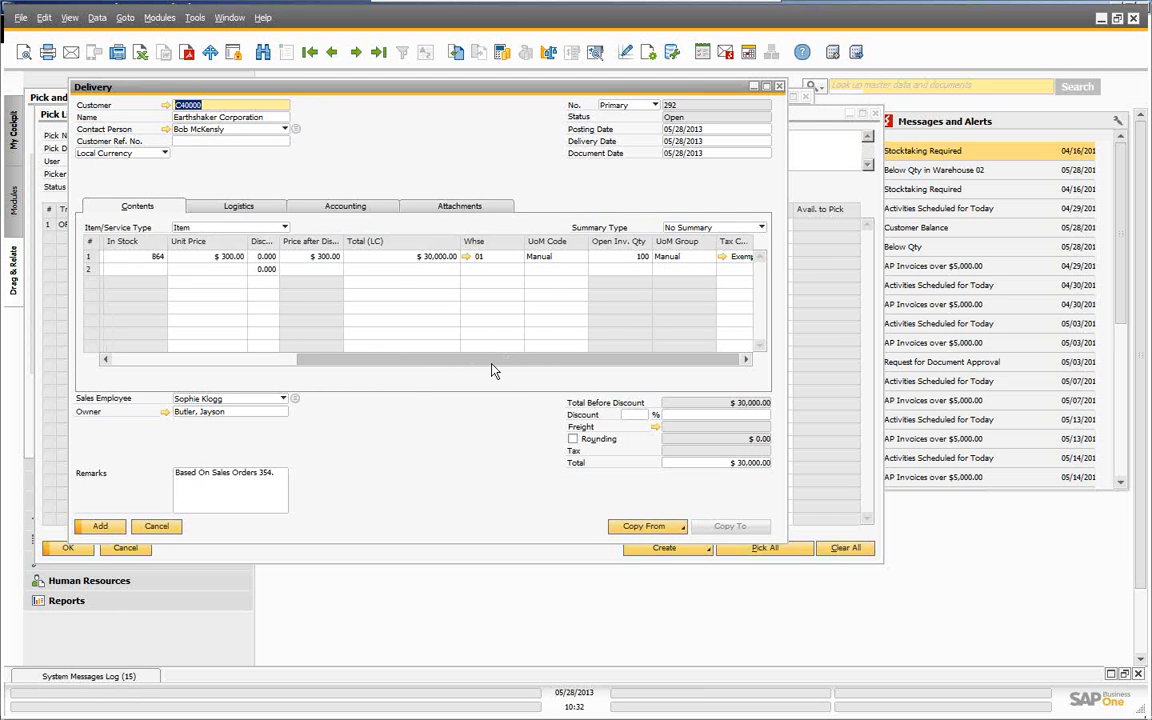
left_click_drag(473, 368, 237, 342)
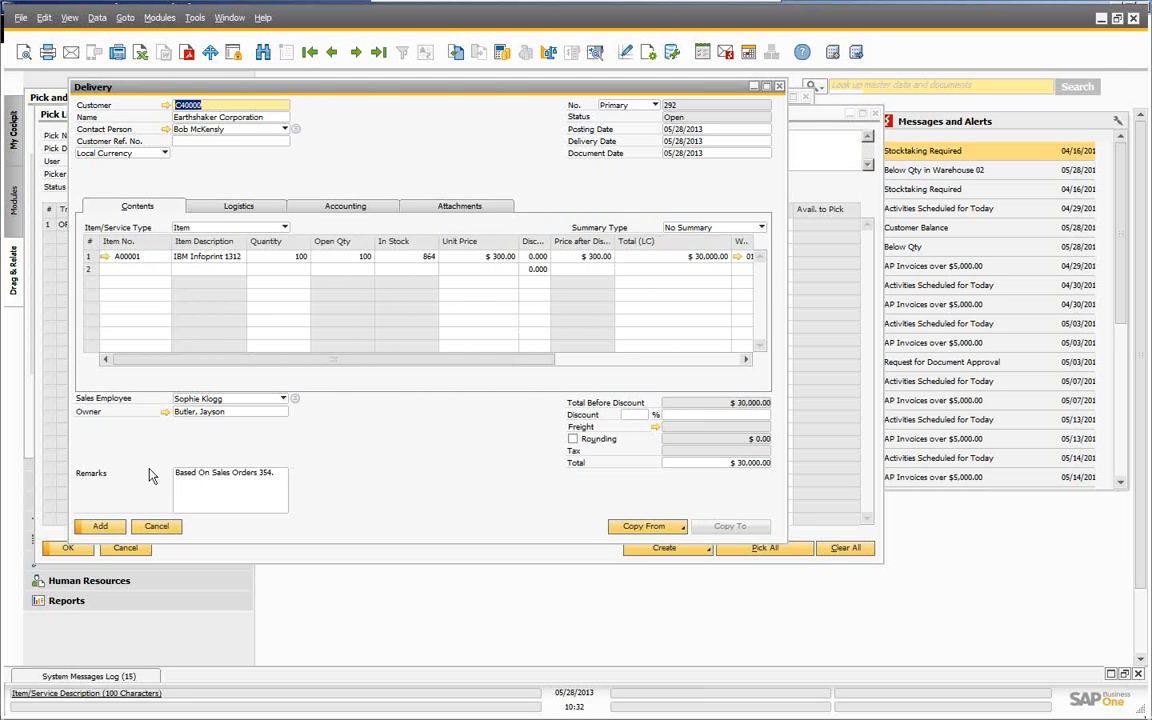
left_click(104, 526)
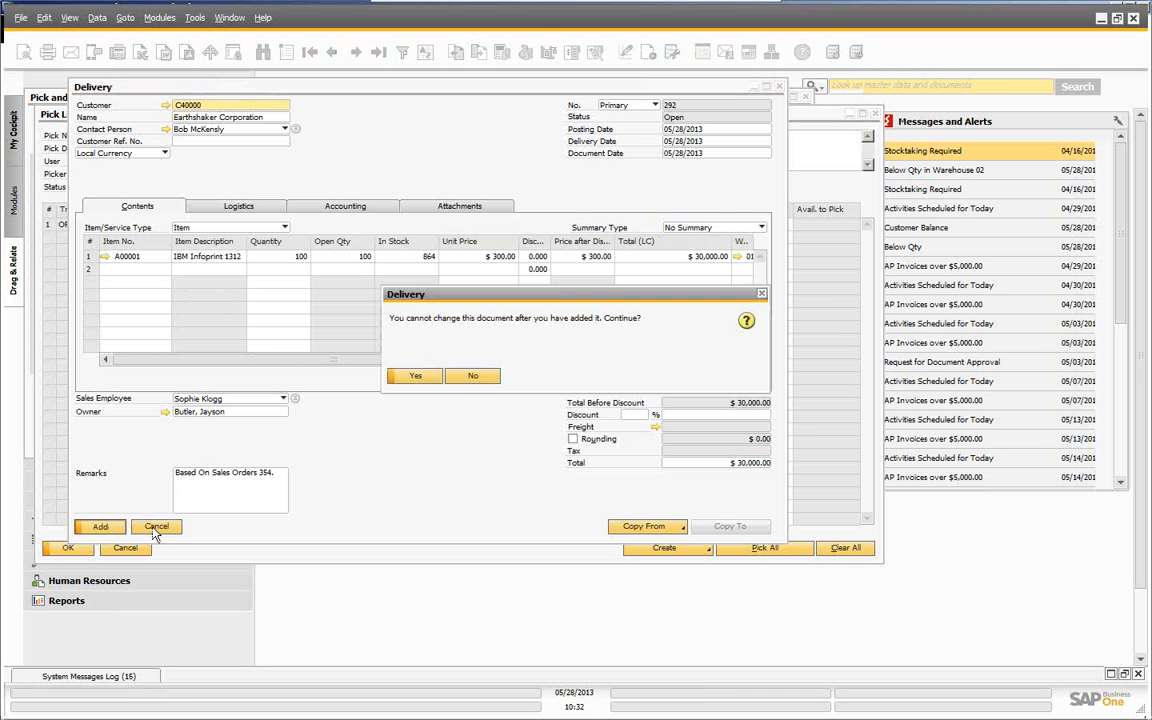
left_click(417, 376)
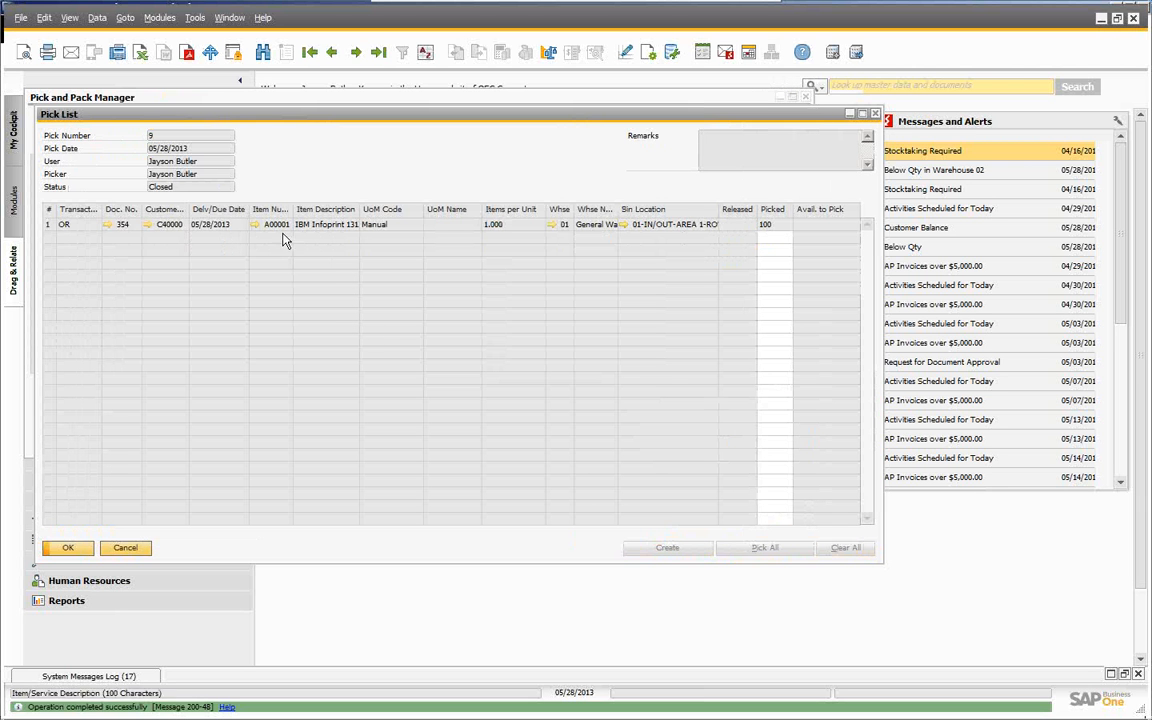
left_click(68, 551)
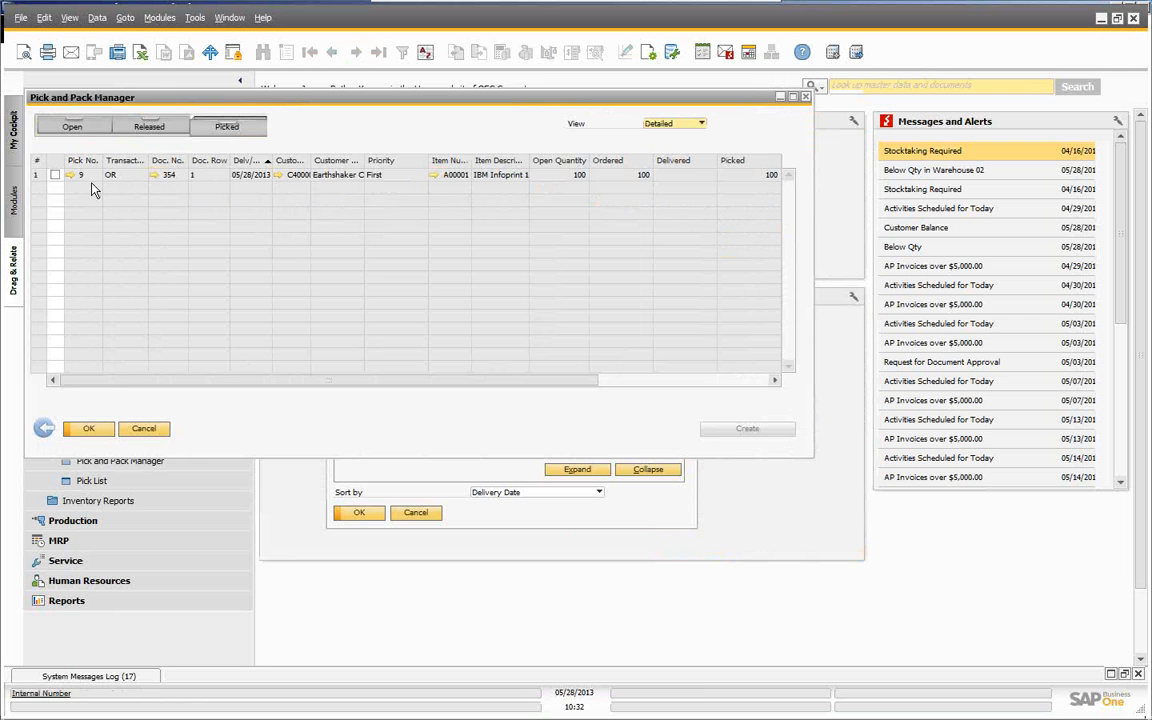
left_click(144, 430)
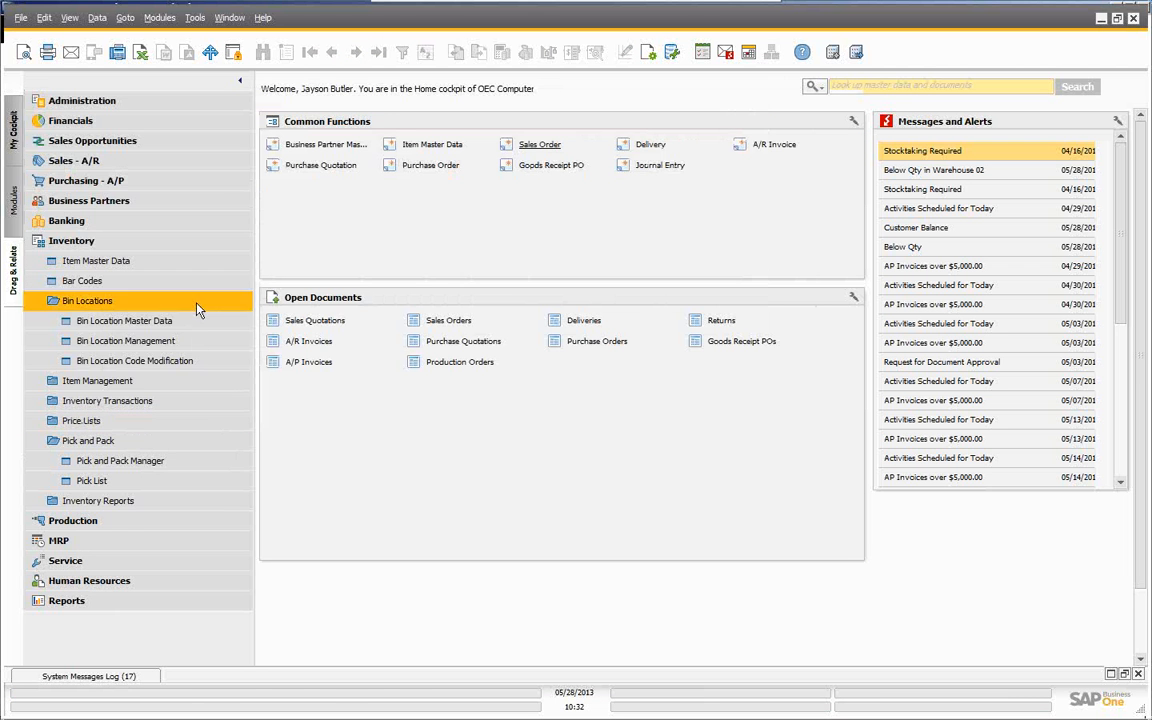
- Start a new sales order for customer Earthshaker Corporation
left_click(94, 167)
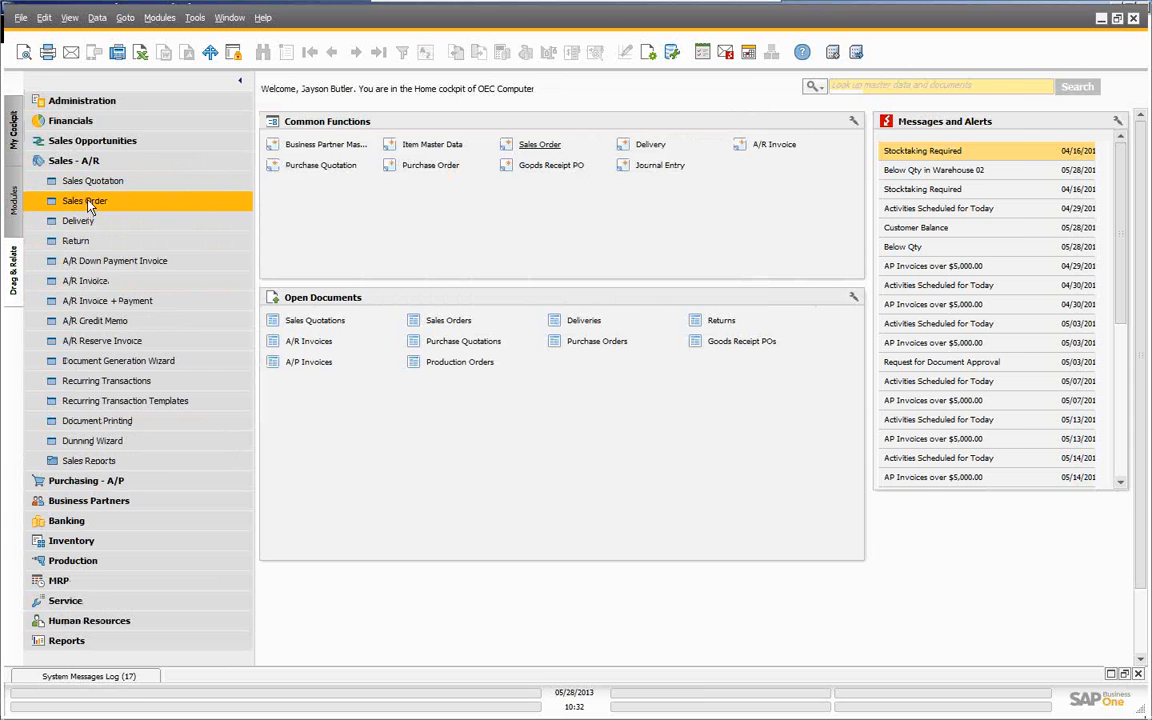
left_click(90, 205)
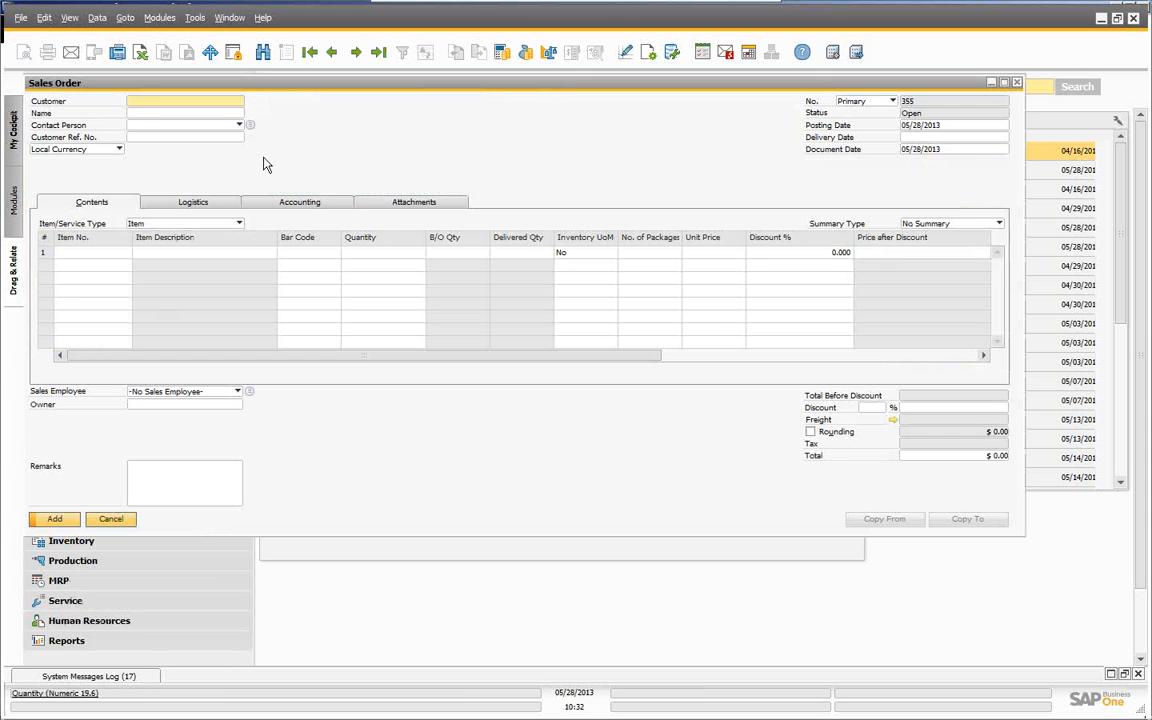
left_click(175, 113)
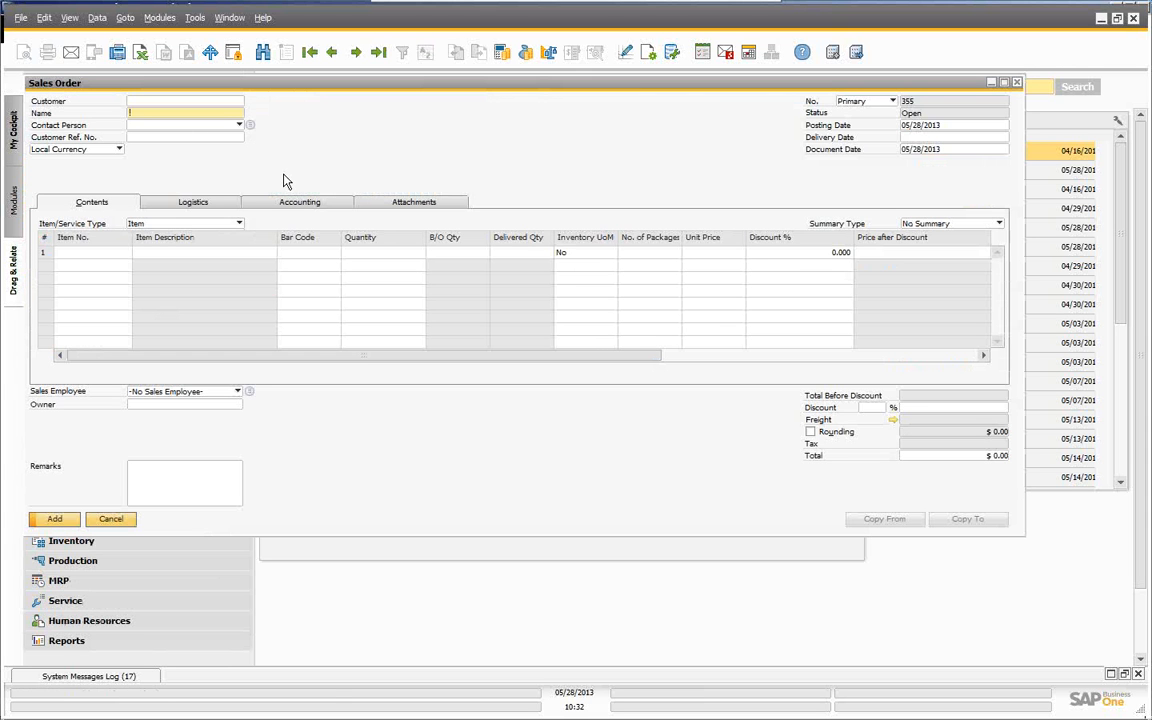
type("e")
key("Tab")
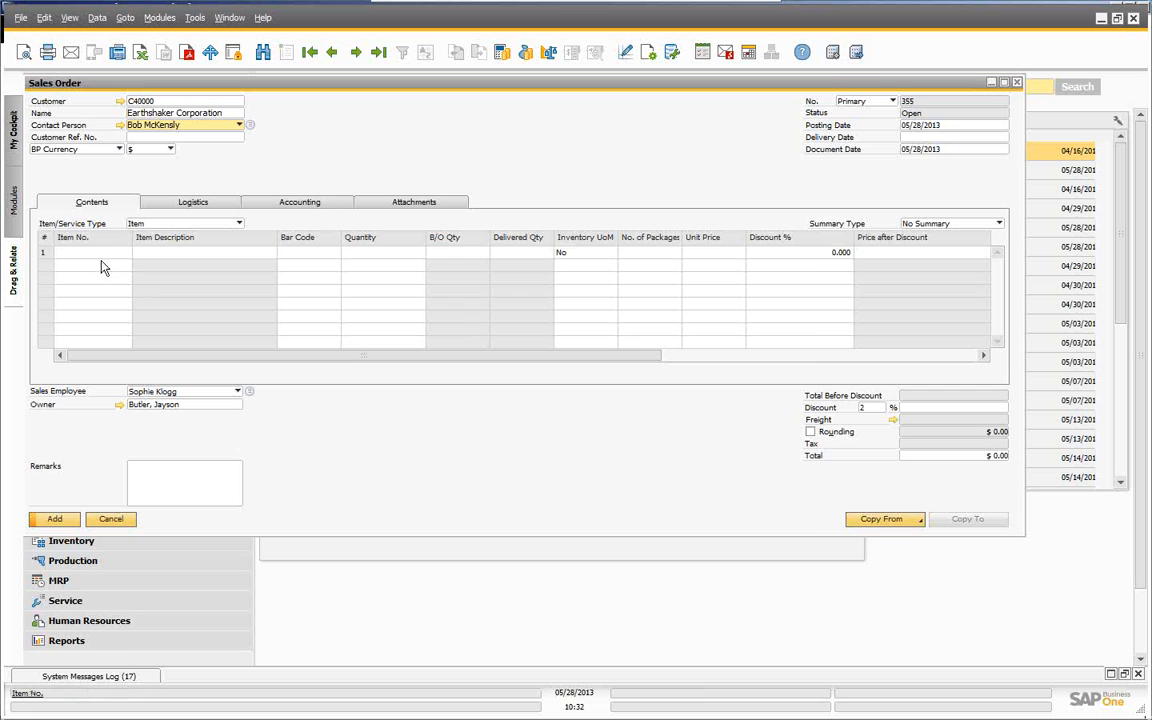
- Add a line for item A00001 with quantity 50 at a $300 unit price
left_click(97, 253)
type("a")
key("Tab")
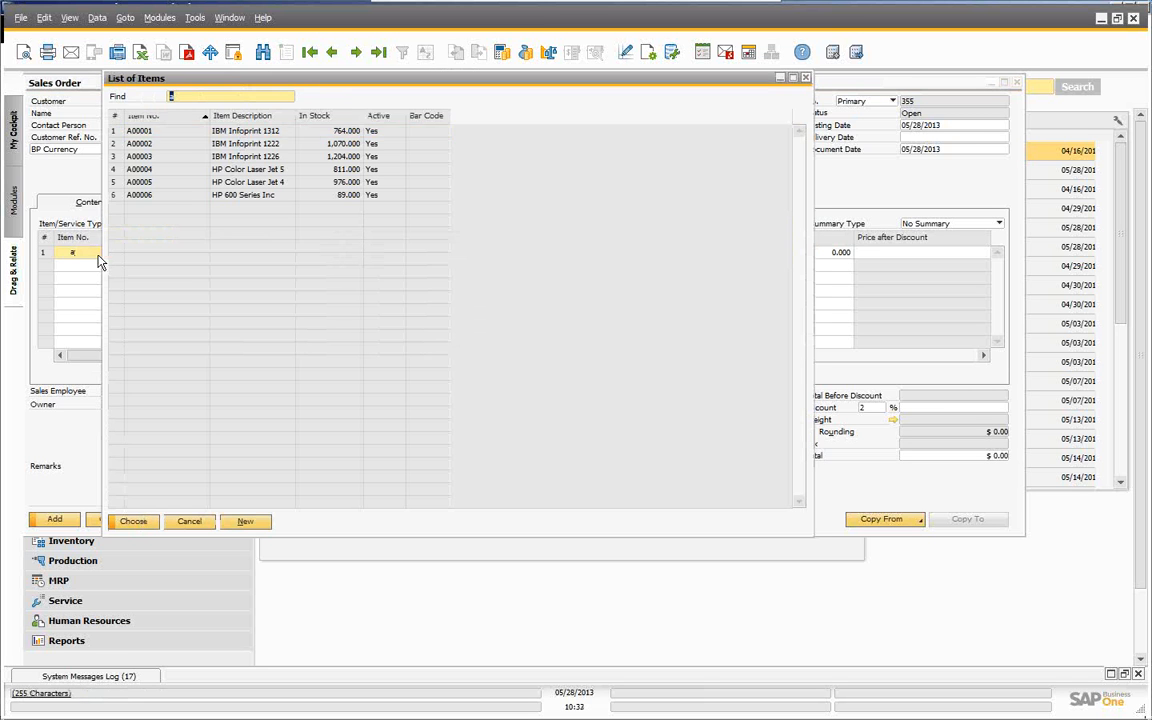
left_click(133, 522)
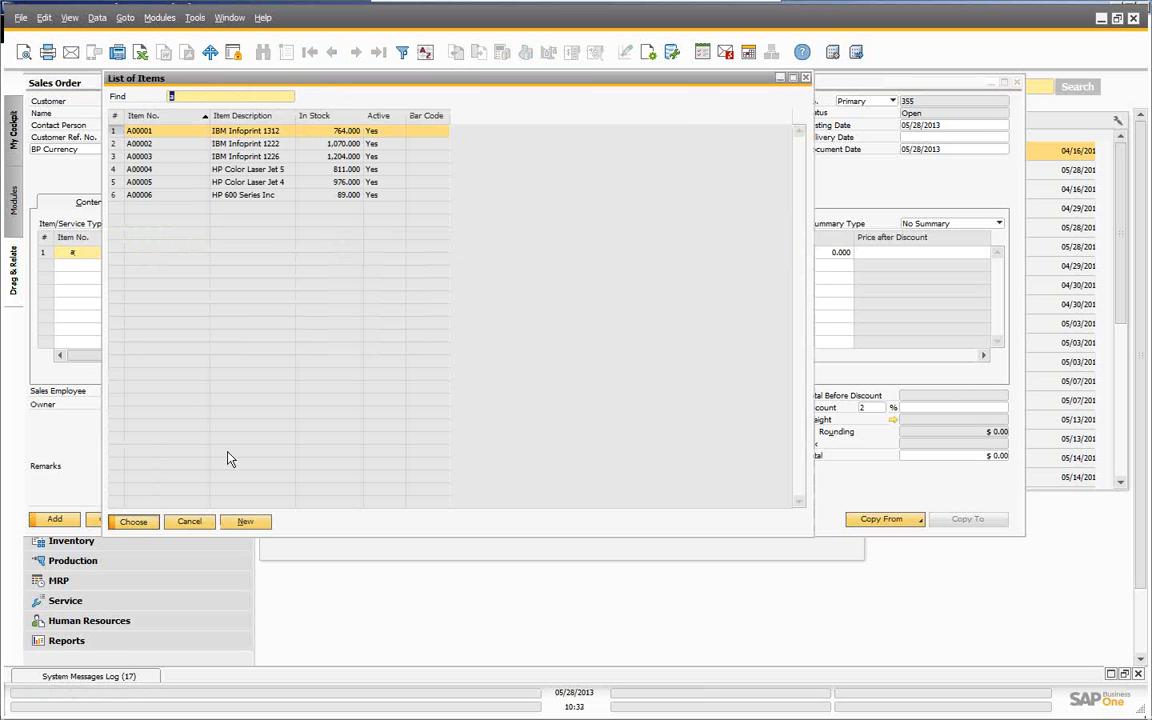
key("Tab")
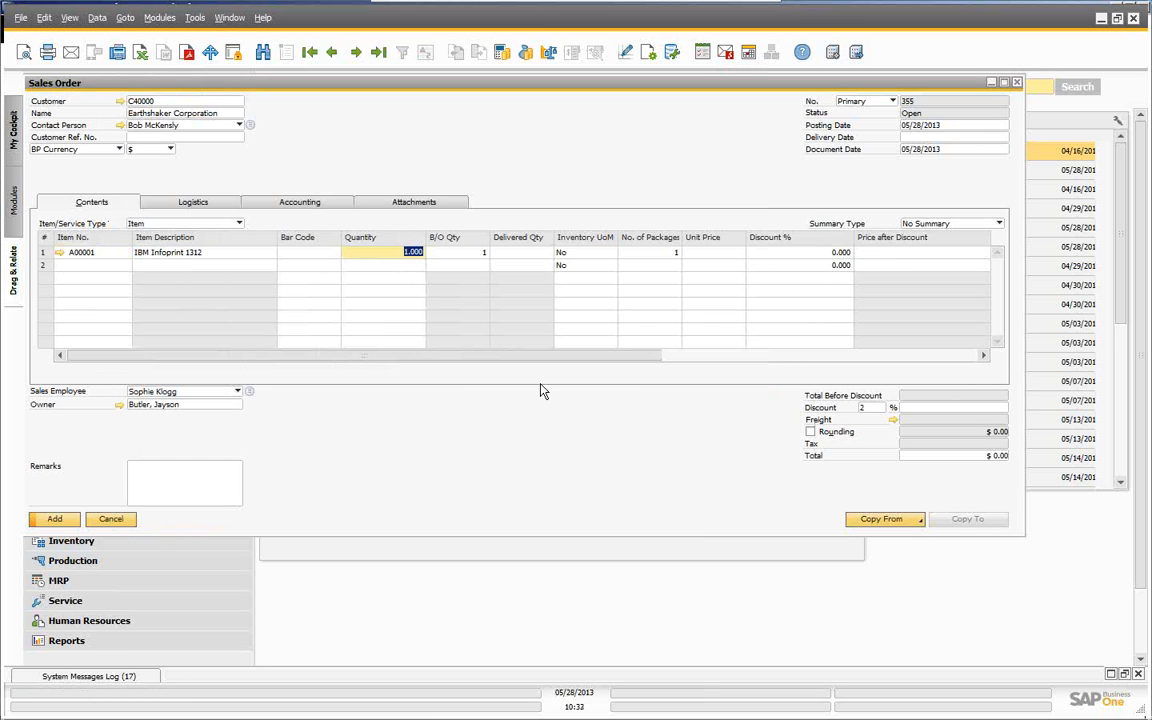
type("50")
key("Tab")
key("Tab")
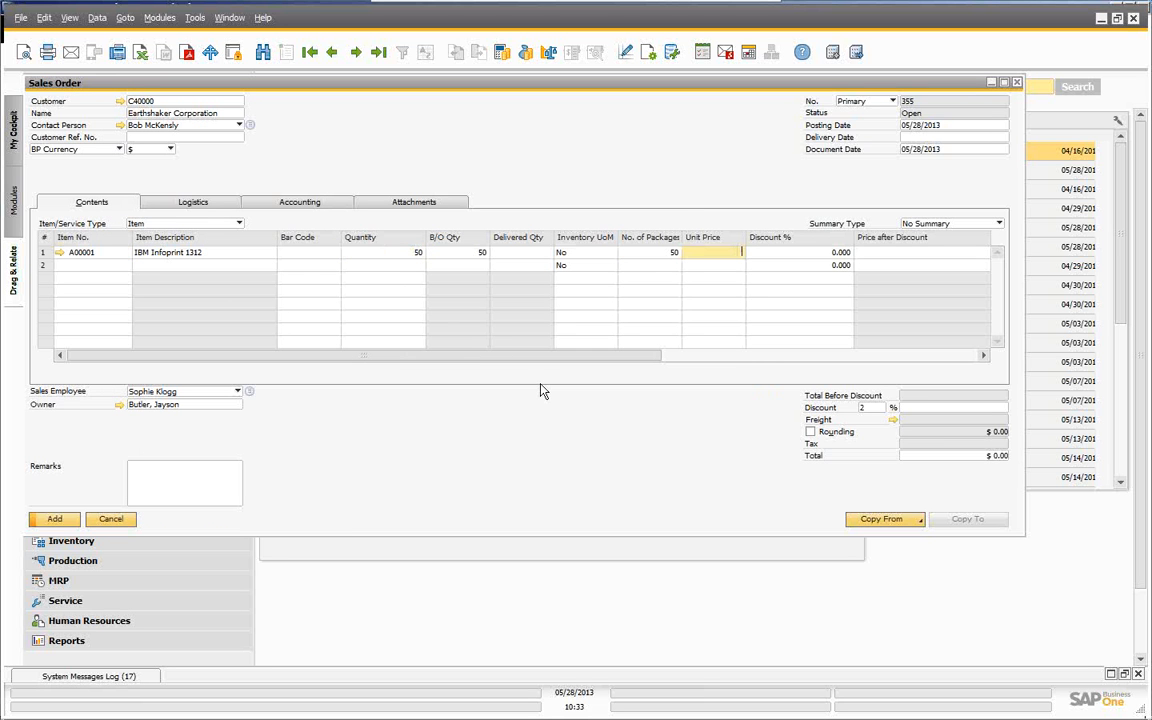
type("300")
key("Tab")
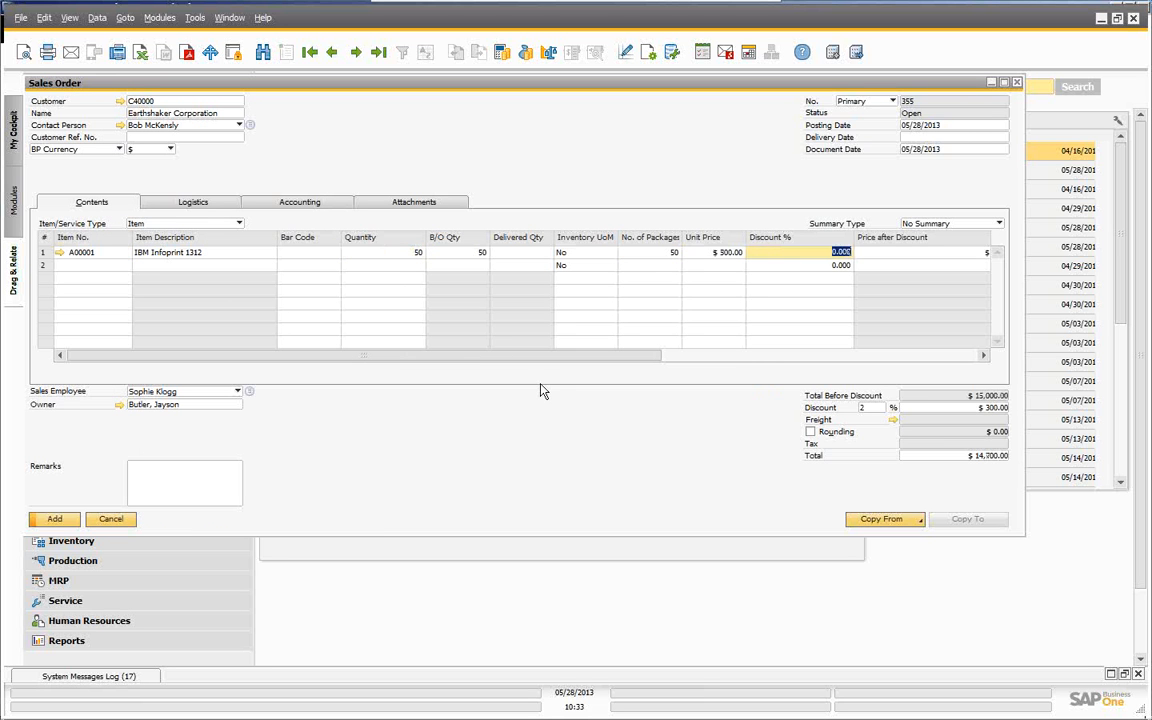
- Clear the 2% discount, set delivery date 05/28/2013, and add the $15,000 order
left_click(874, 407)
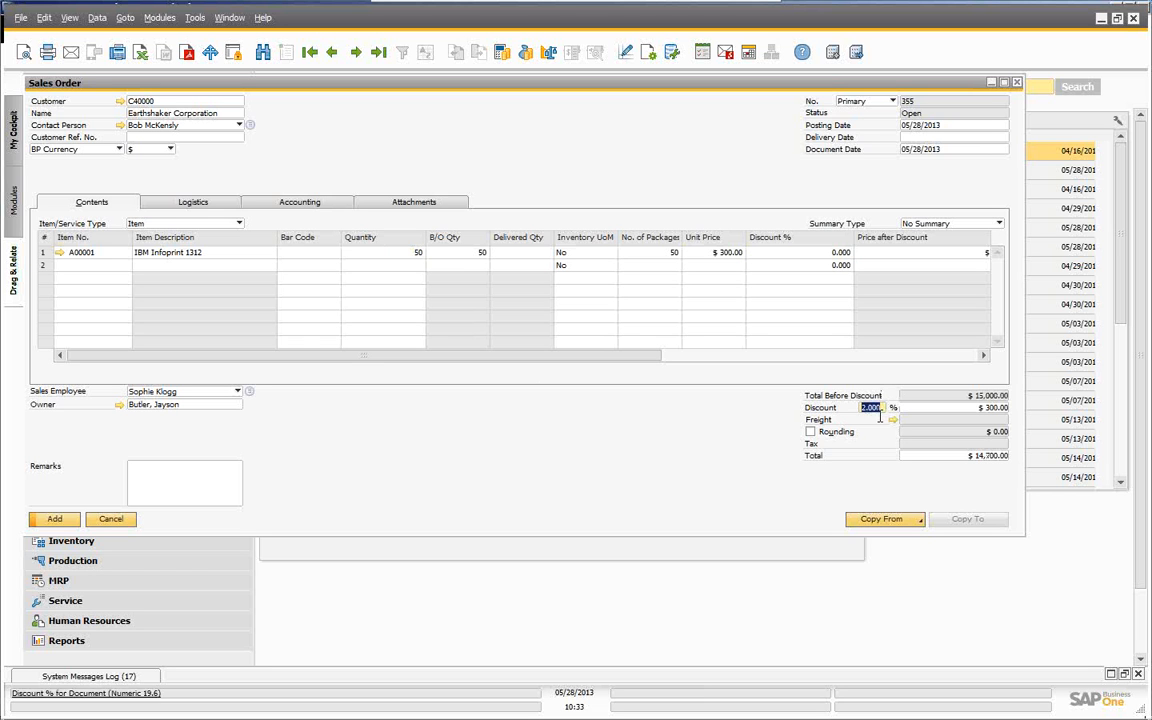
key("BackSpace")
key("Tab")
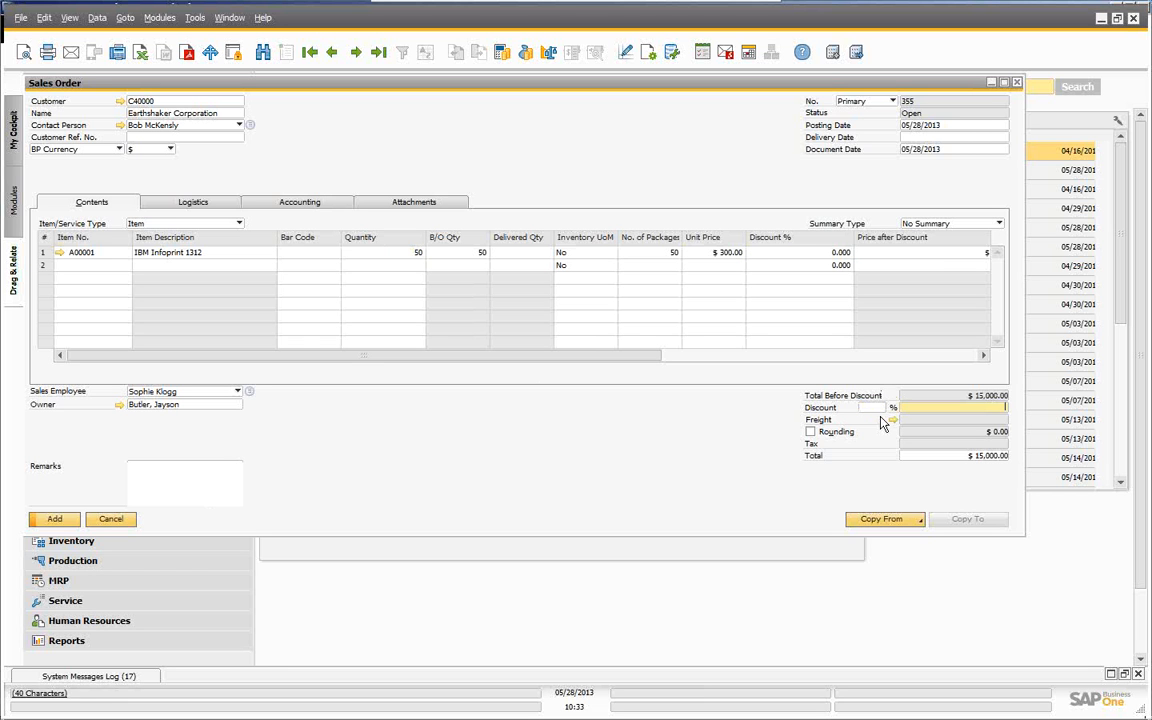
left_click(56, 520)
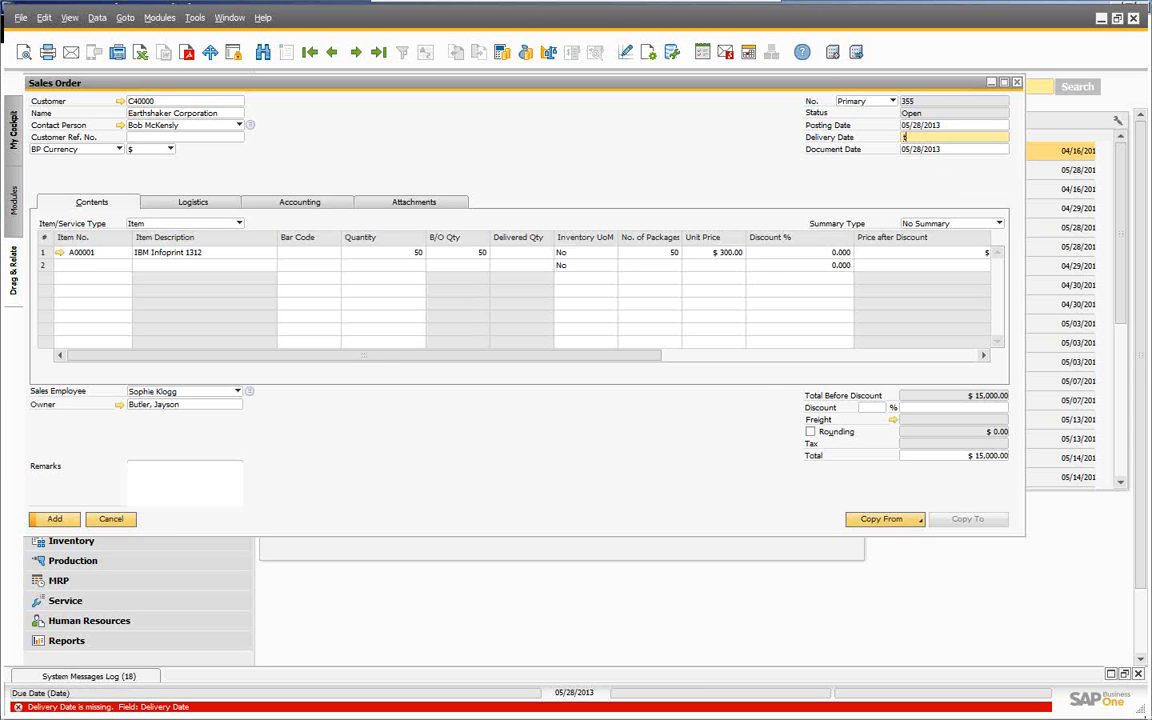
type("t")
key("Tab")
left_click(420, 377)
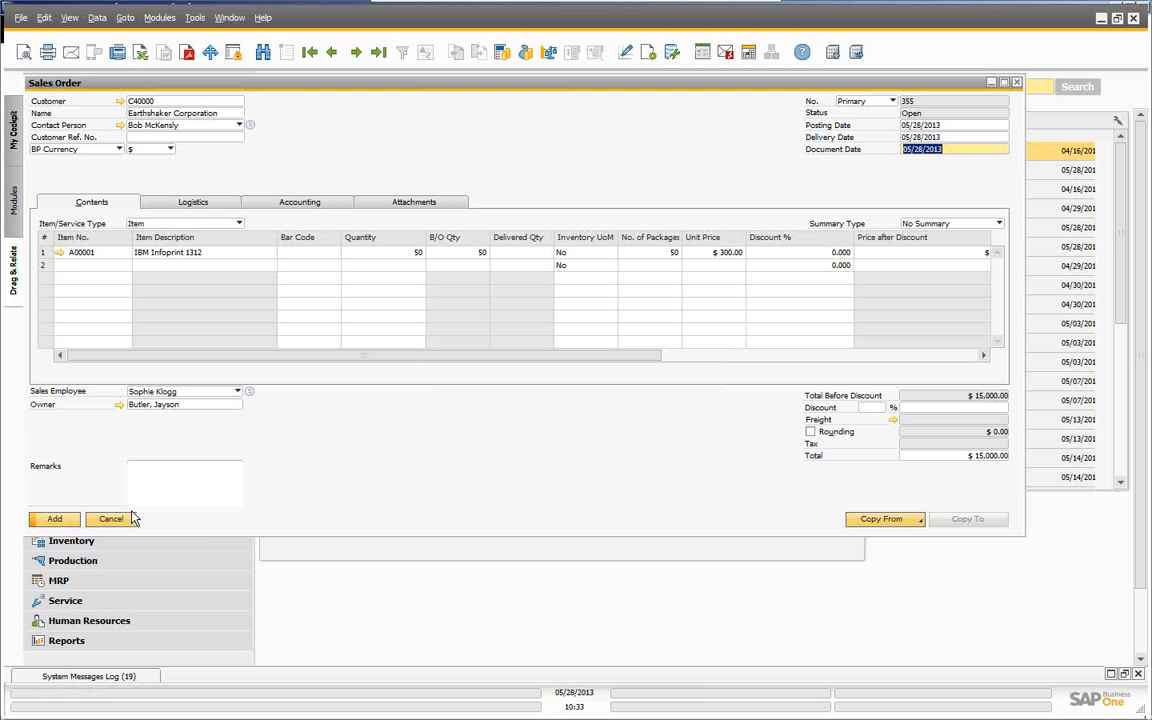
left_click(55, 520)
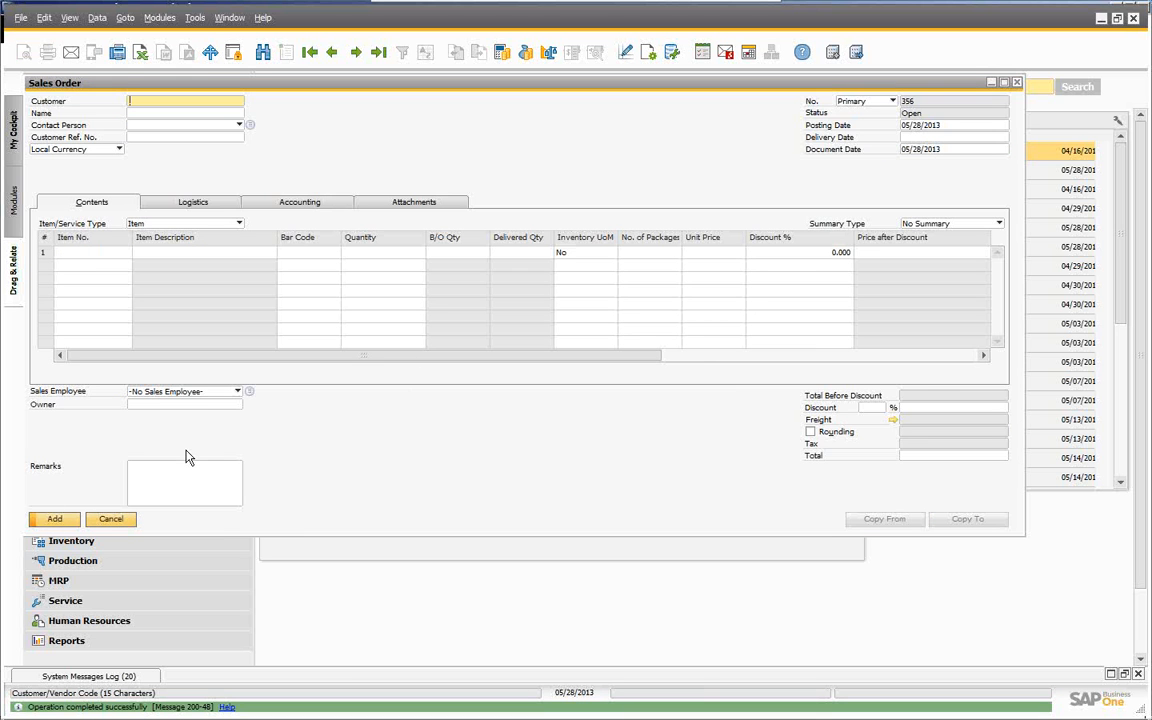
left_click(111, 520)
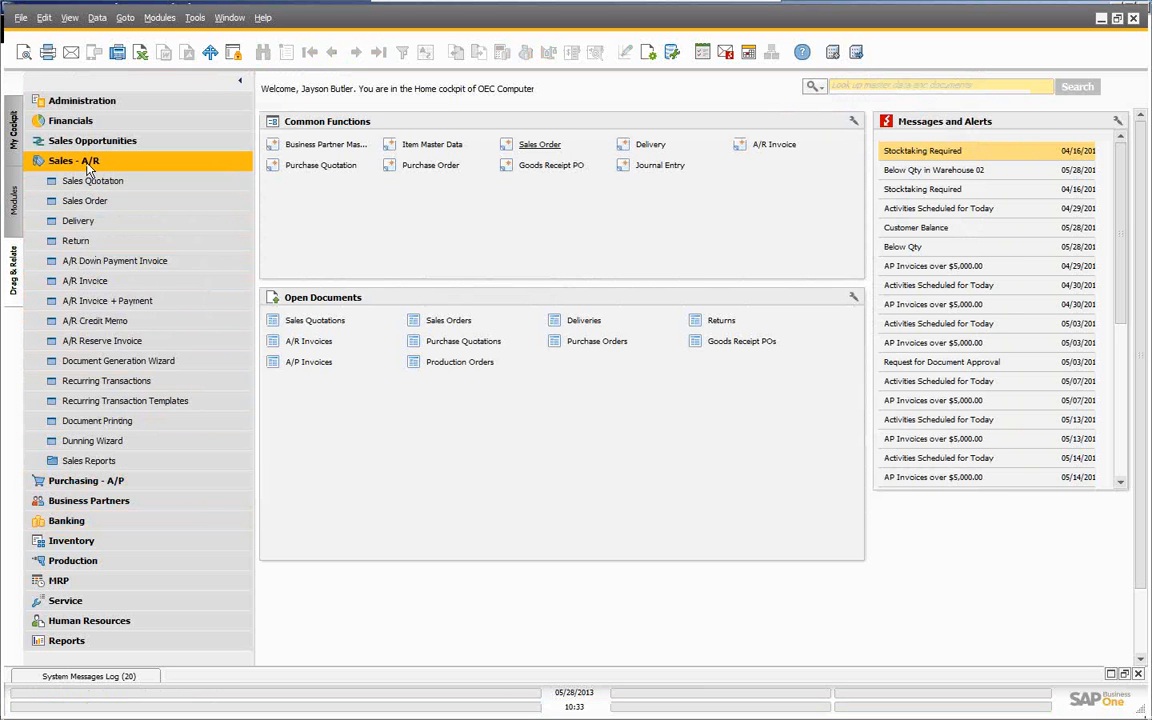
- Open the Pick and Pack Manager from Inventory > Pick and Pack
left_click(88, 162)
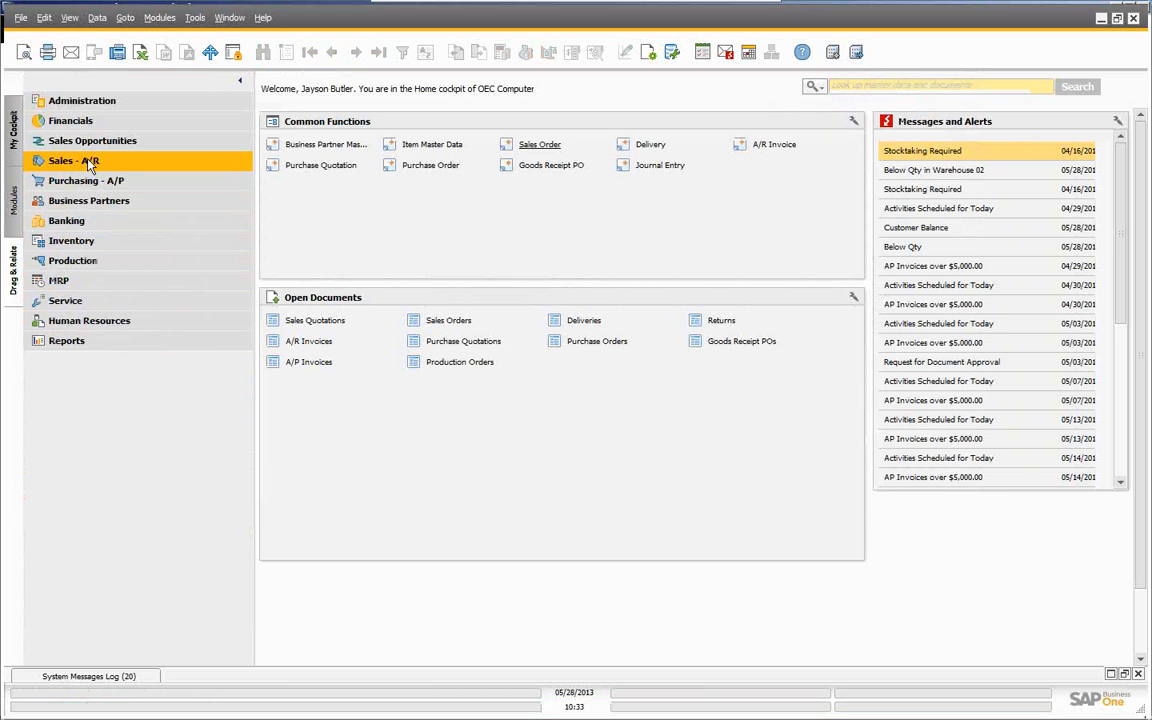
left_click(86, 246)
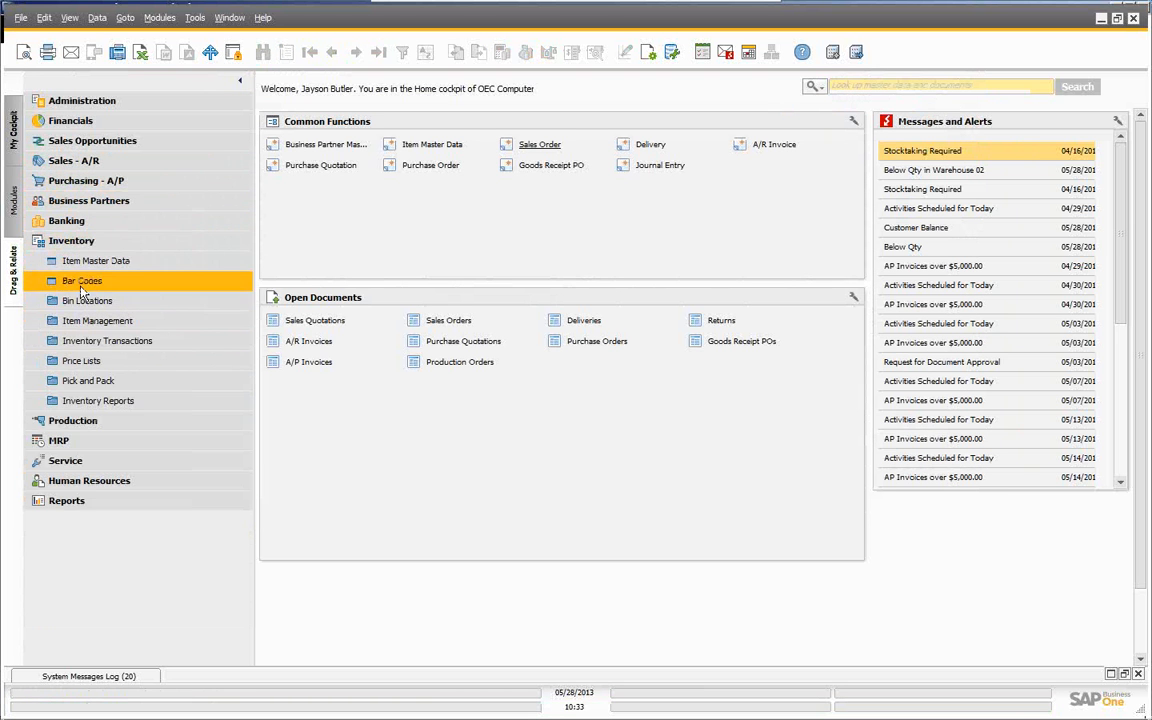
left_click(90, 381)
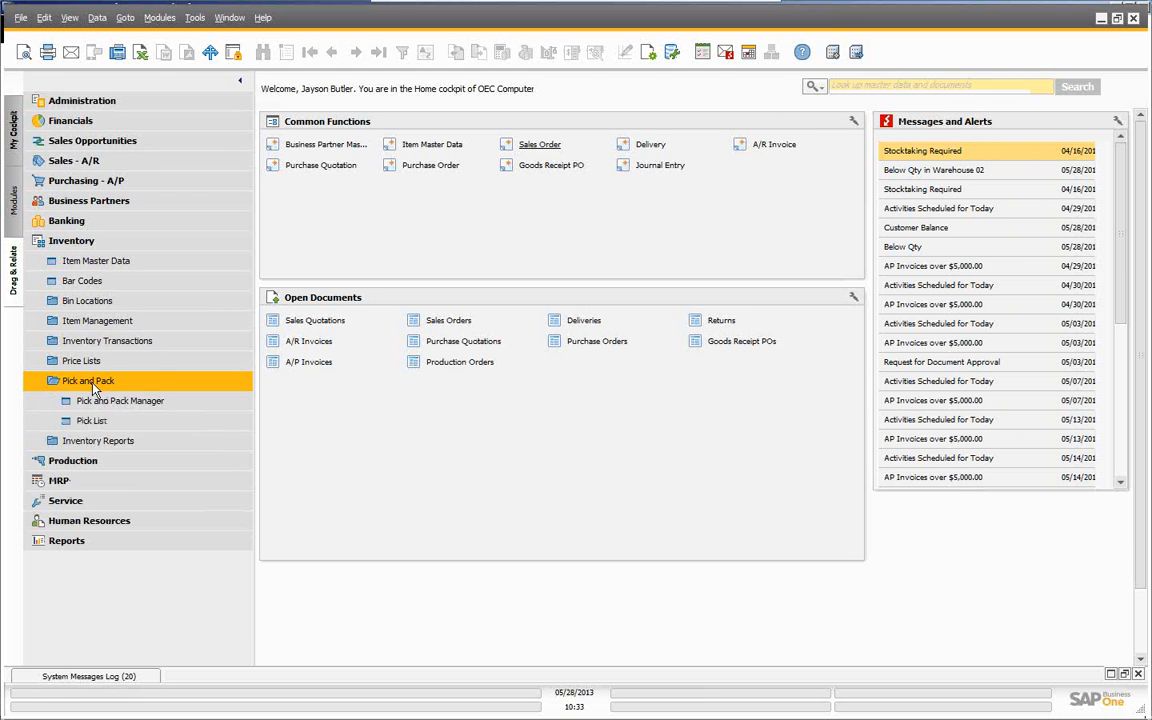
left_click(92, 400)
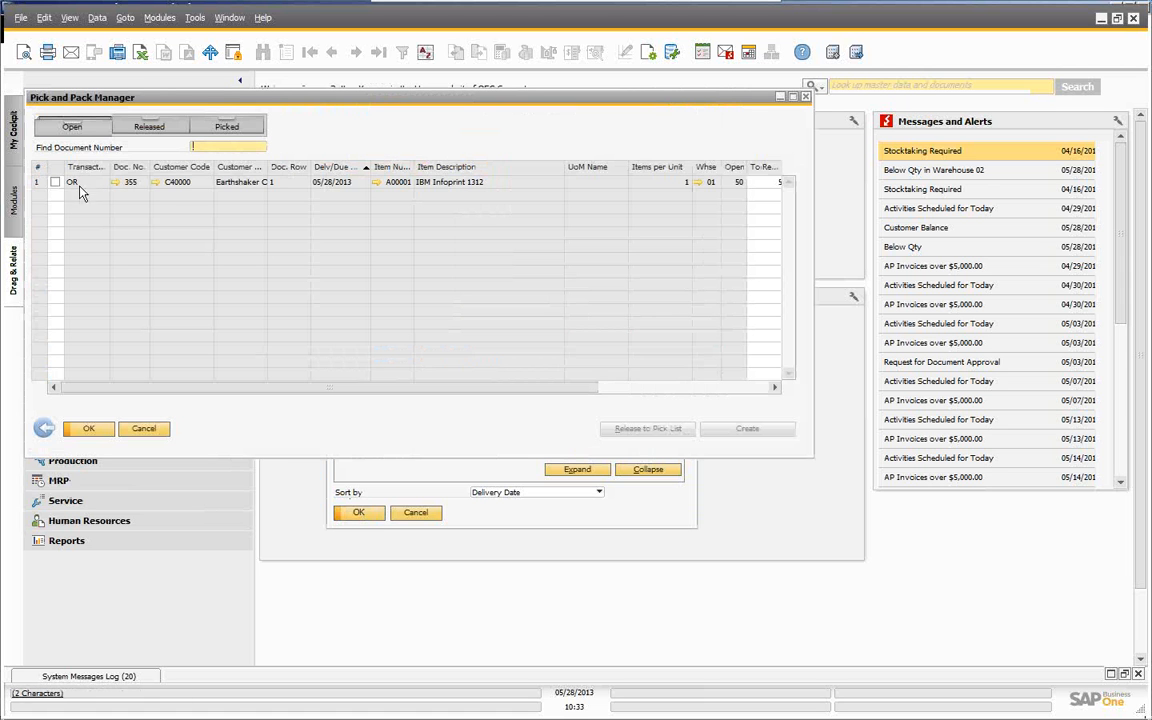
- Mark sales order 355's line of 50 units of A00001 and release it to a pick list
left_click(55, 182)
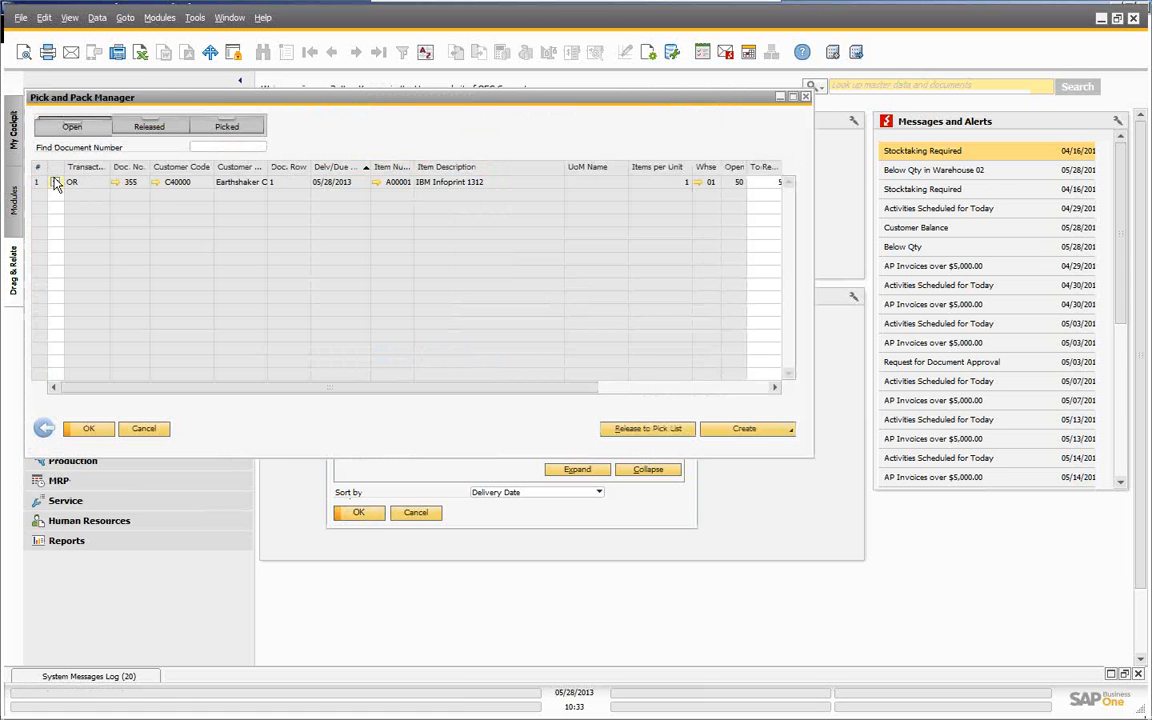
left_click(789, 429)
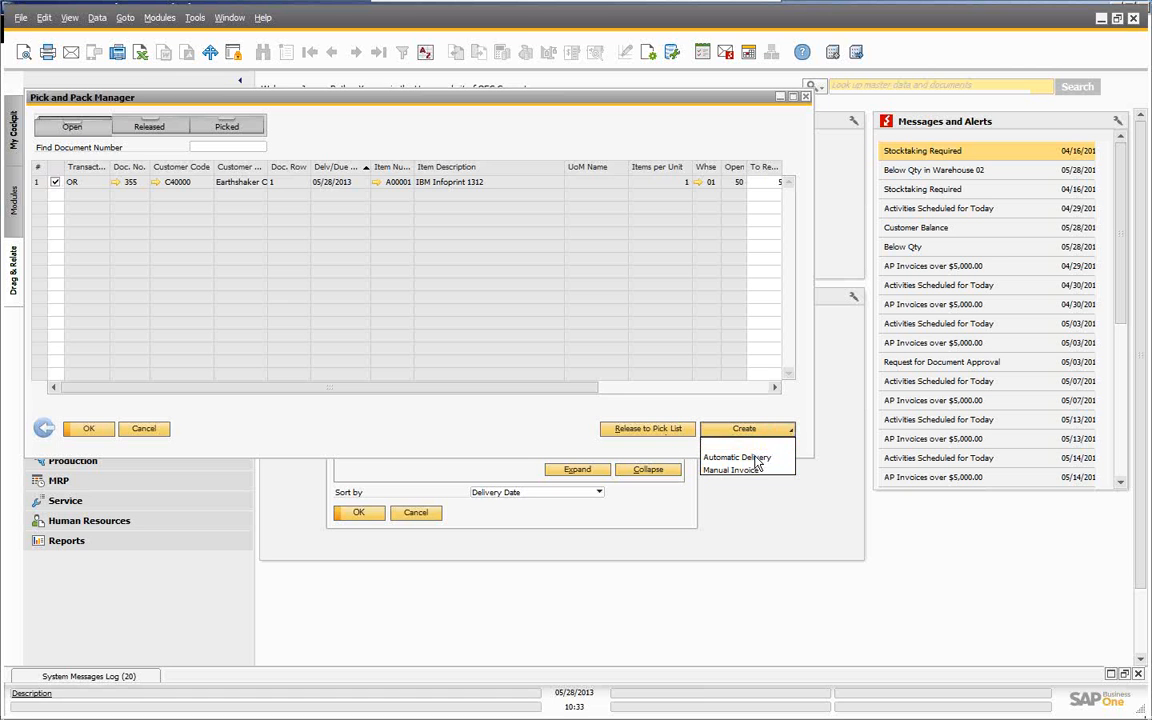
left_click(667, 431)
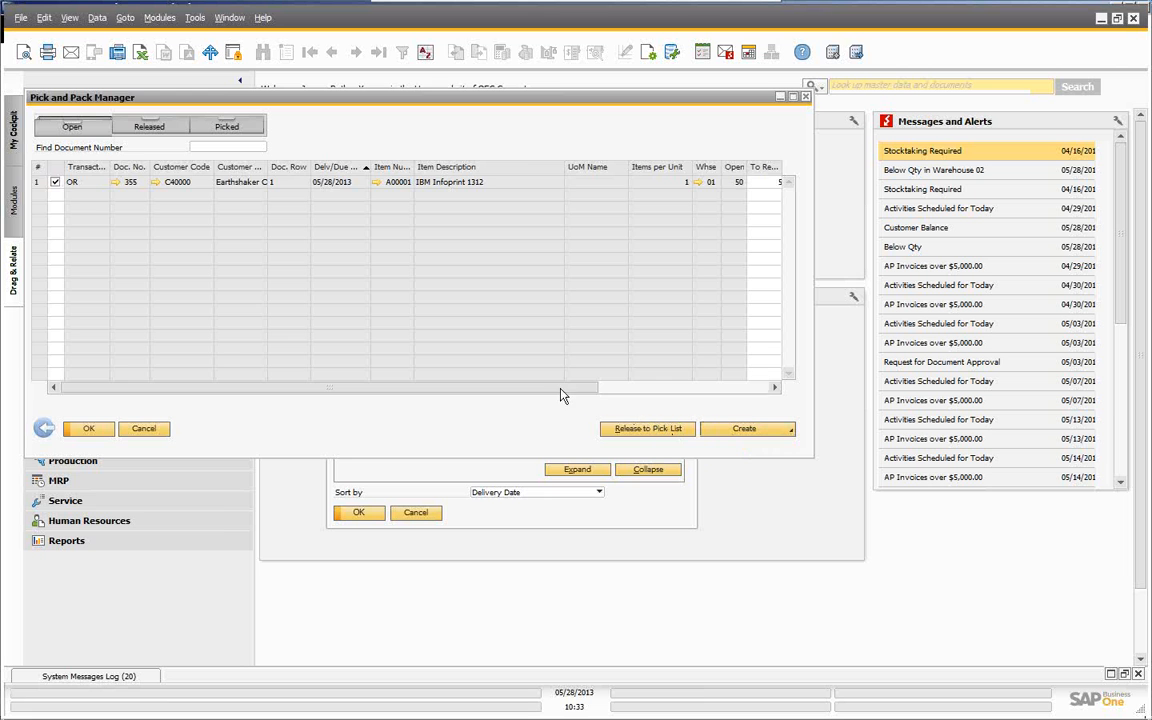
left_click_drag(560, 389, 470, 391)
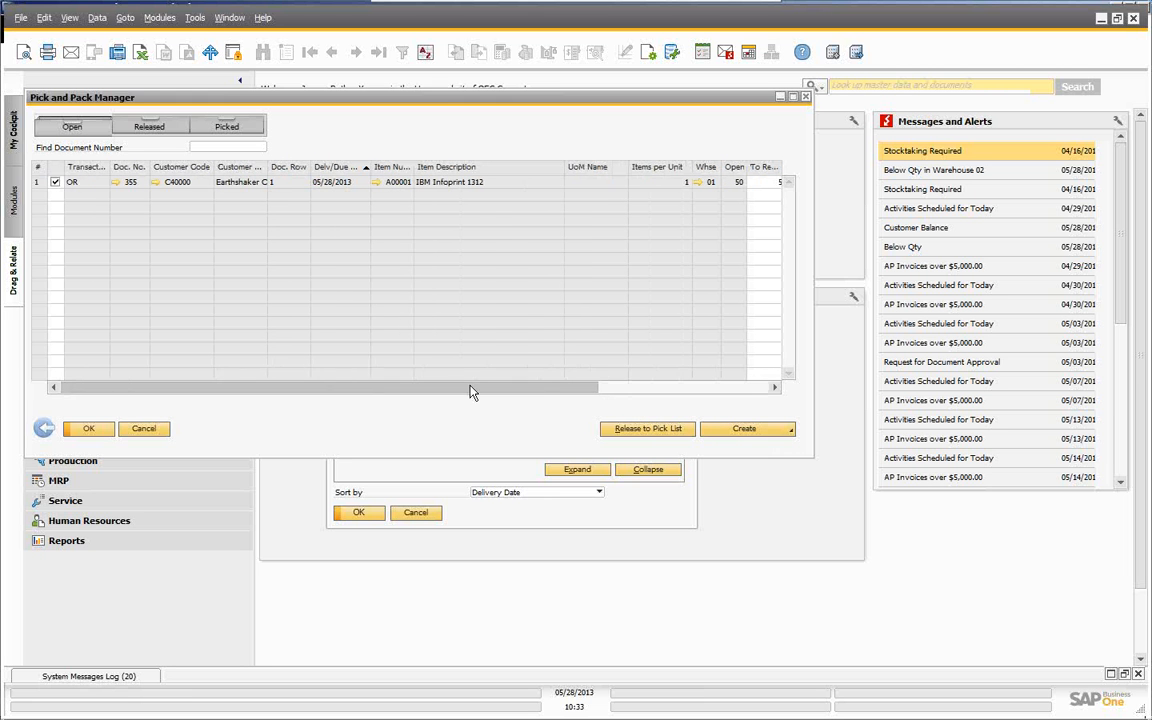
left_click(657, 430)
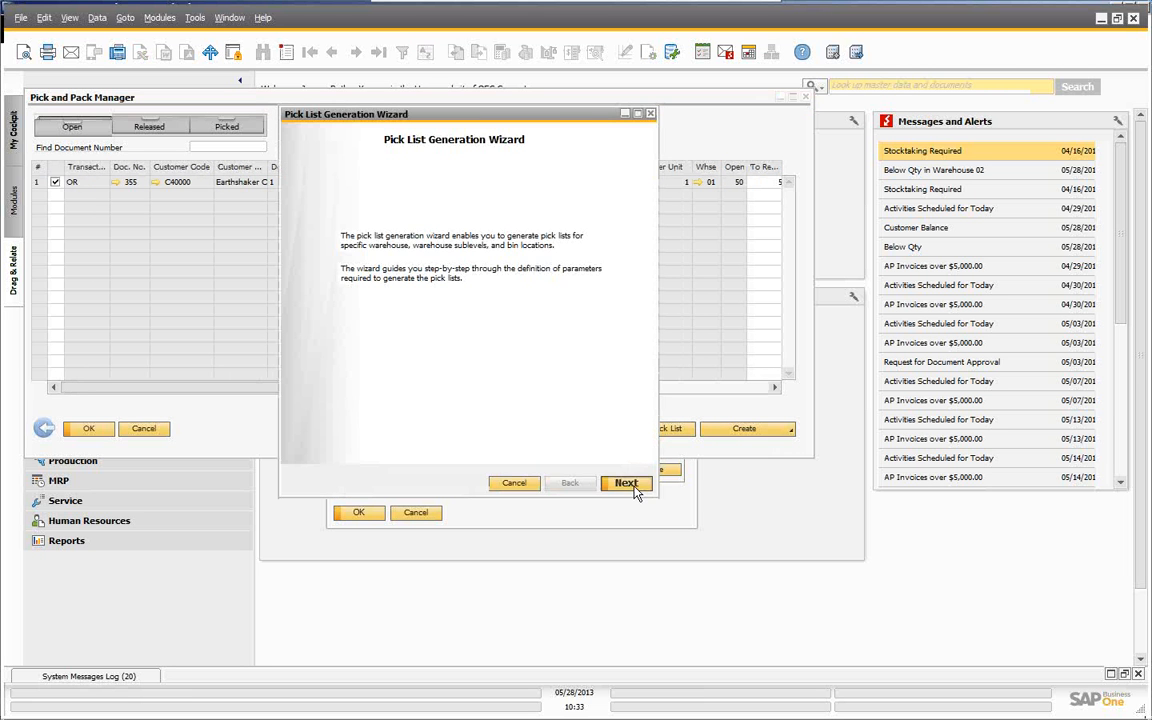
- Limit the pick list to warehouse zone IN/OUT for both Zone From and Zone To
left_click(627, 484)
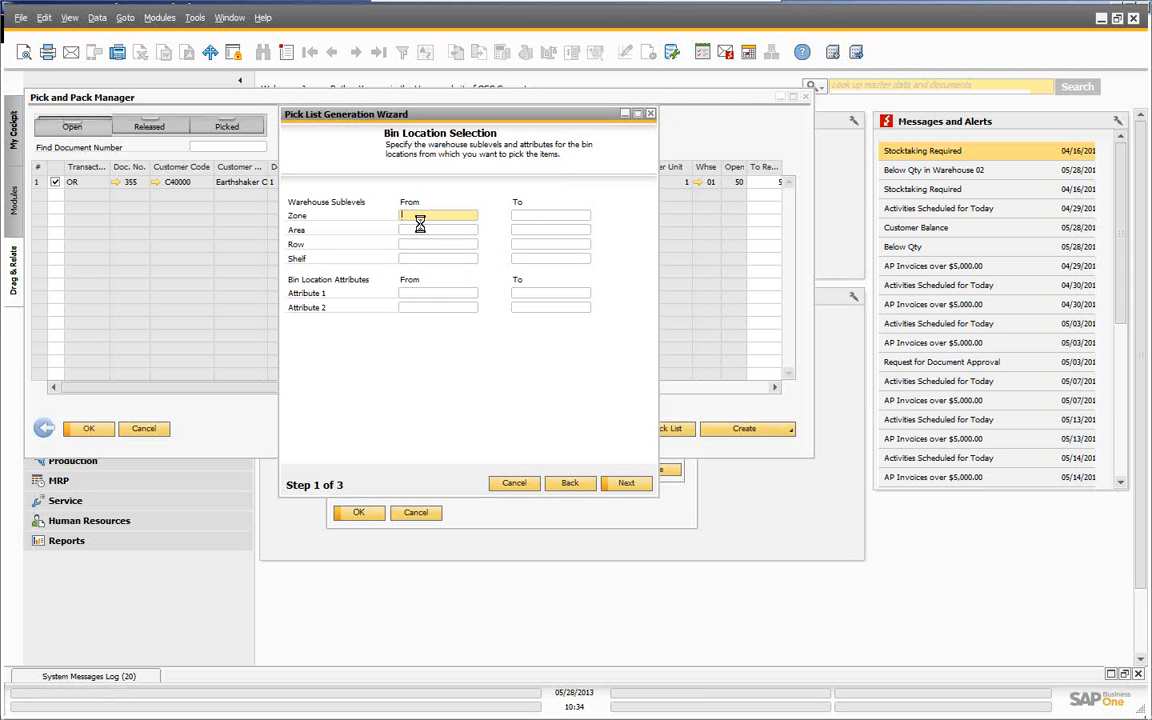
key("Tab")
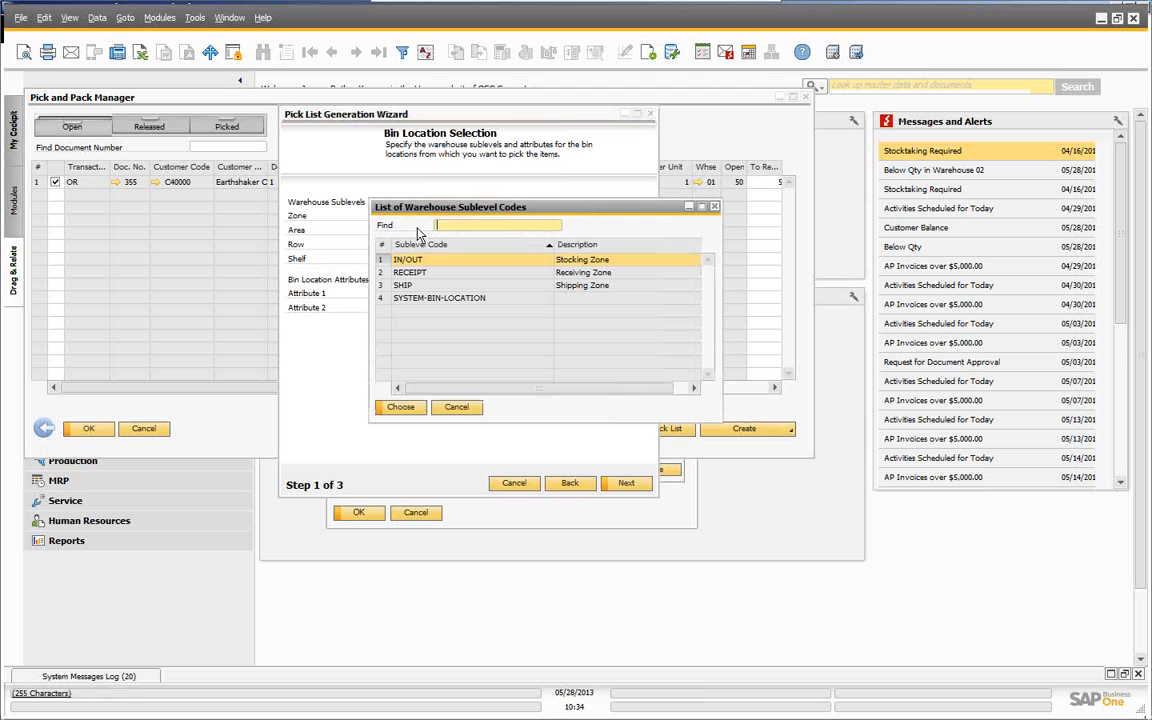
left_click(401, 408)
left_click(547, 217)
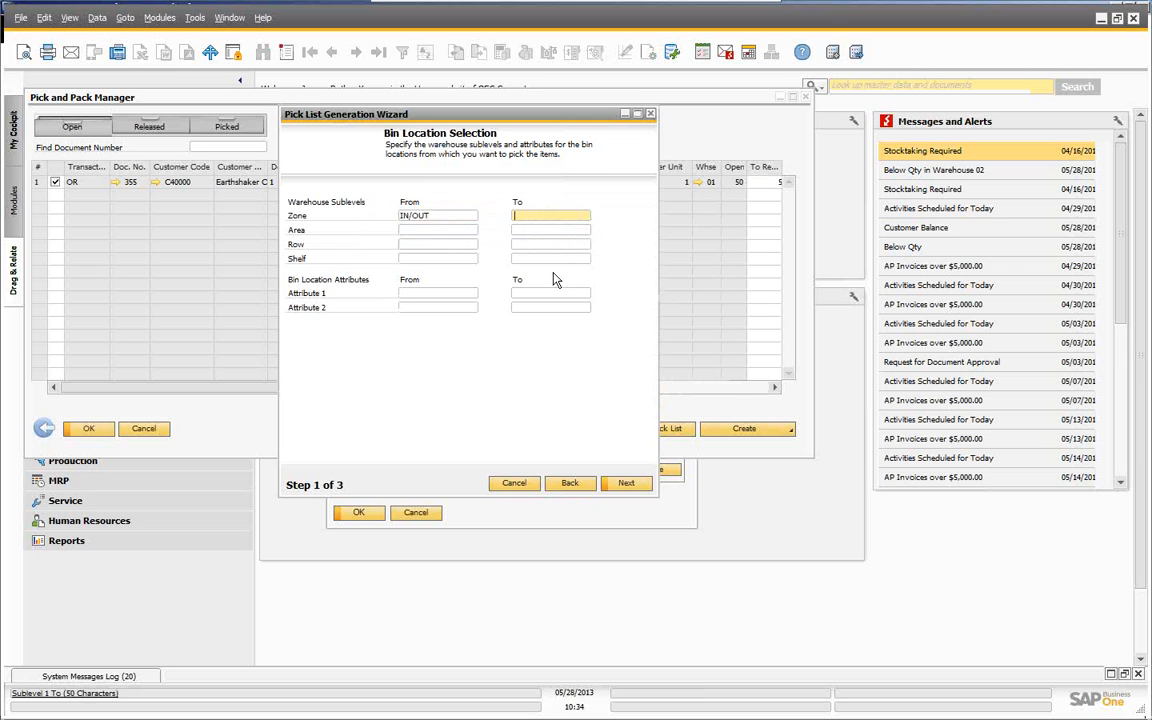
key("Tab")
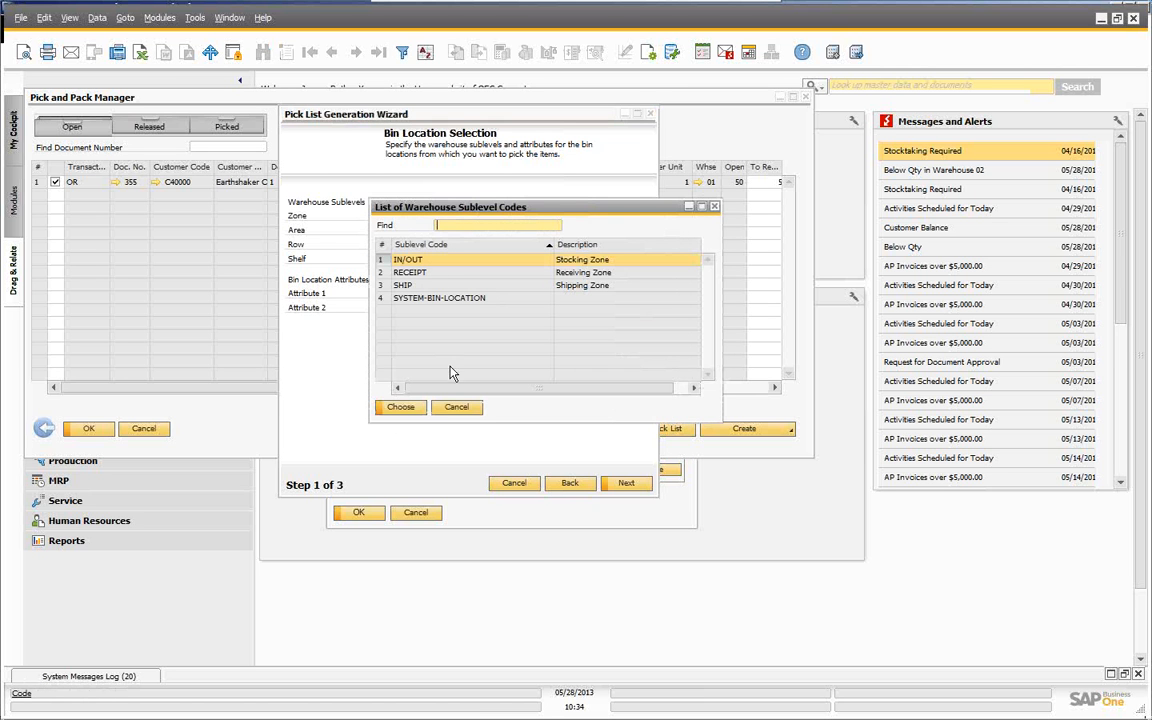
left_click(402, 406)
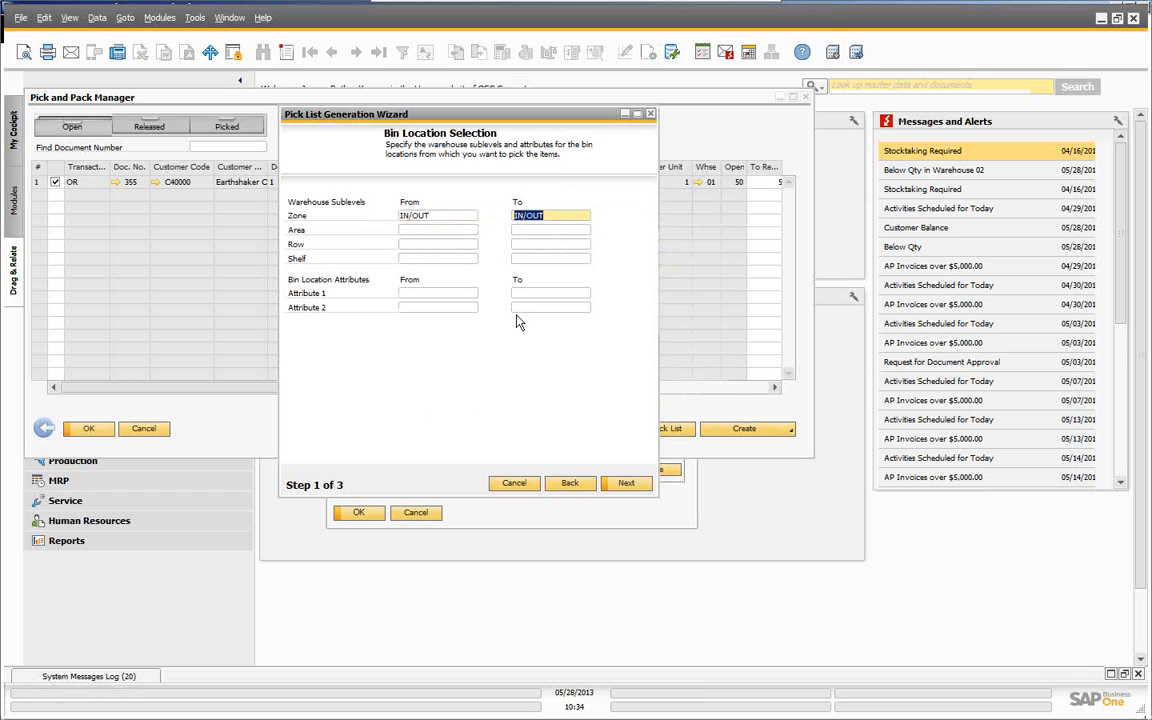
left_click(626, 484)
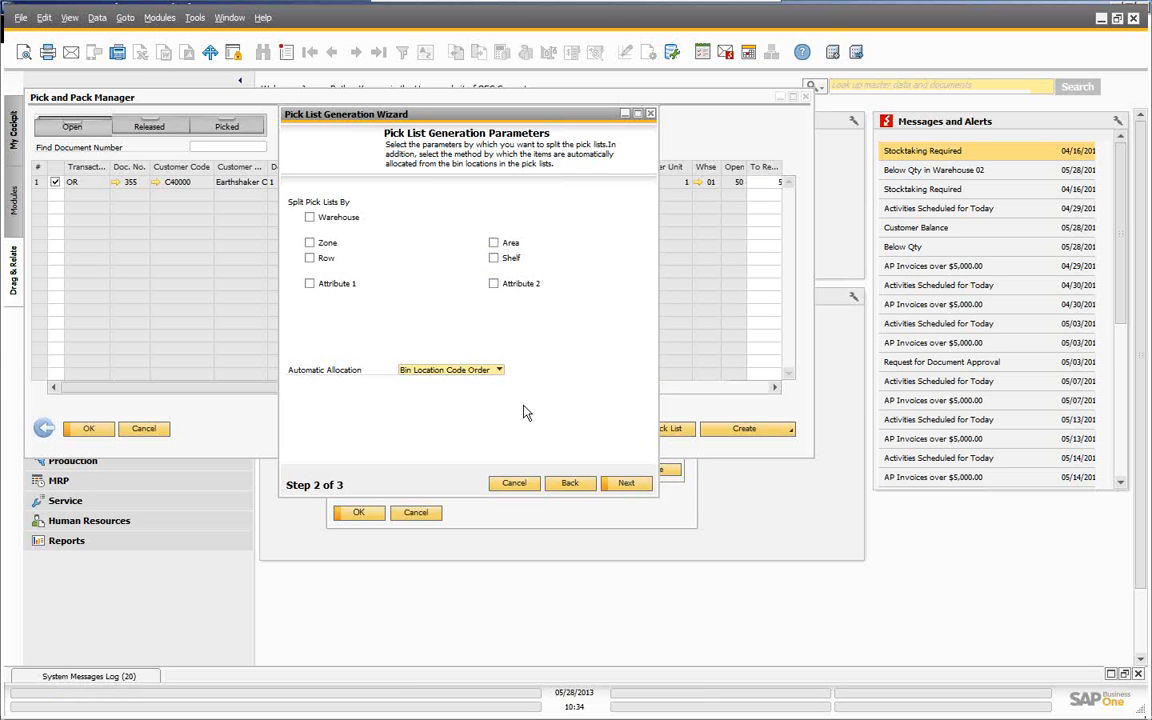
- Keep allocation by Bin Location Code Order and generate pick list 10 for 50 units
left_click(500, 371)
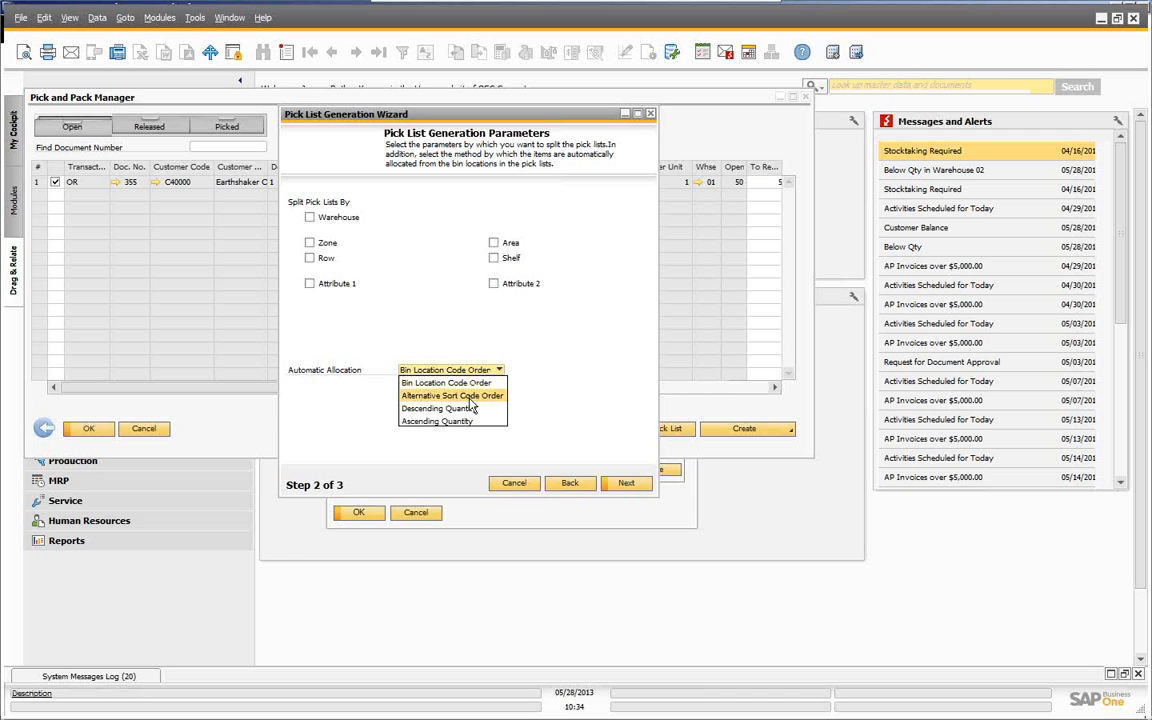
left_click(631, 486)
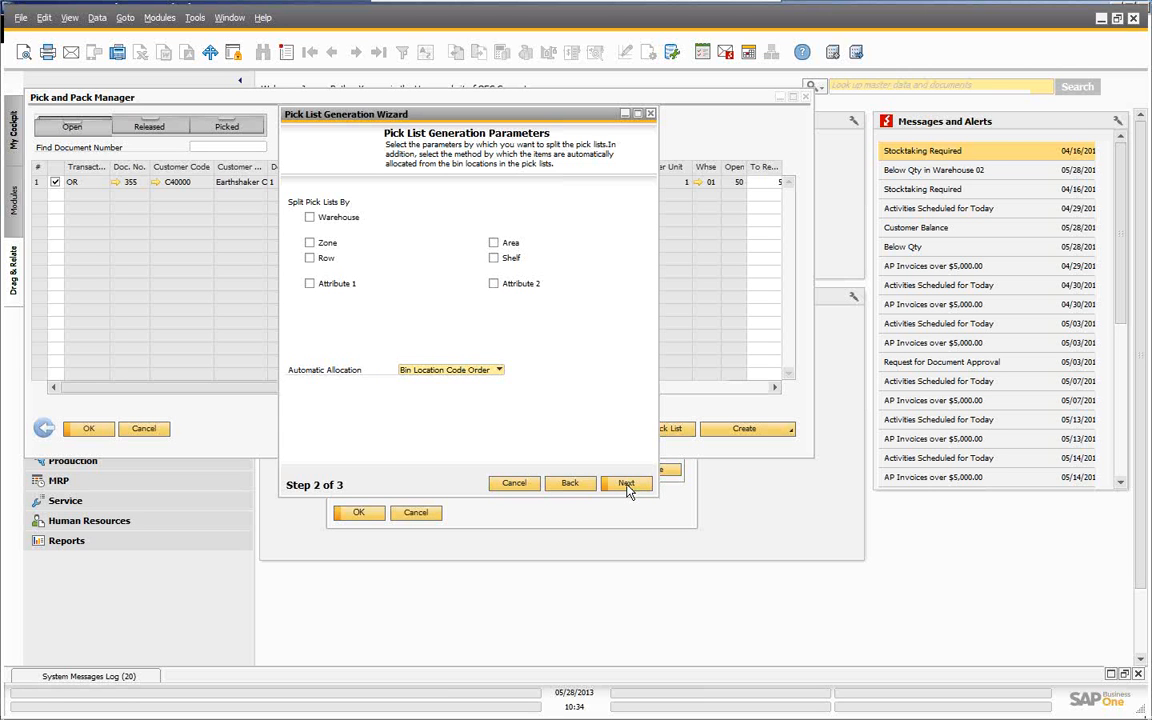
left_click(626, 484)
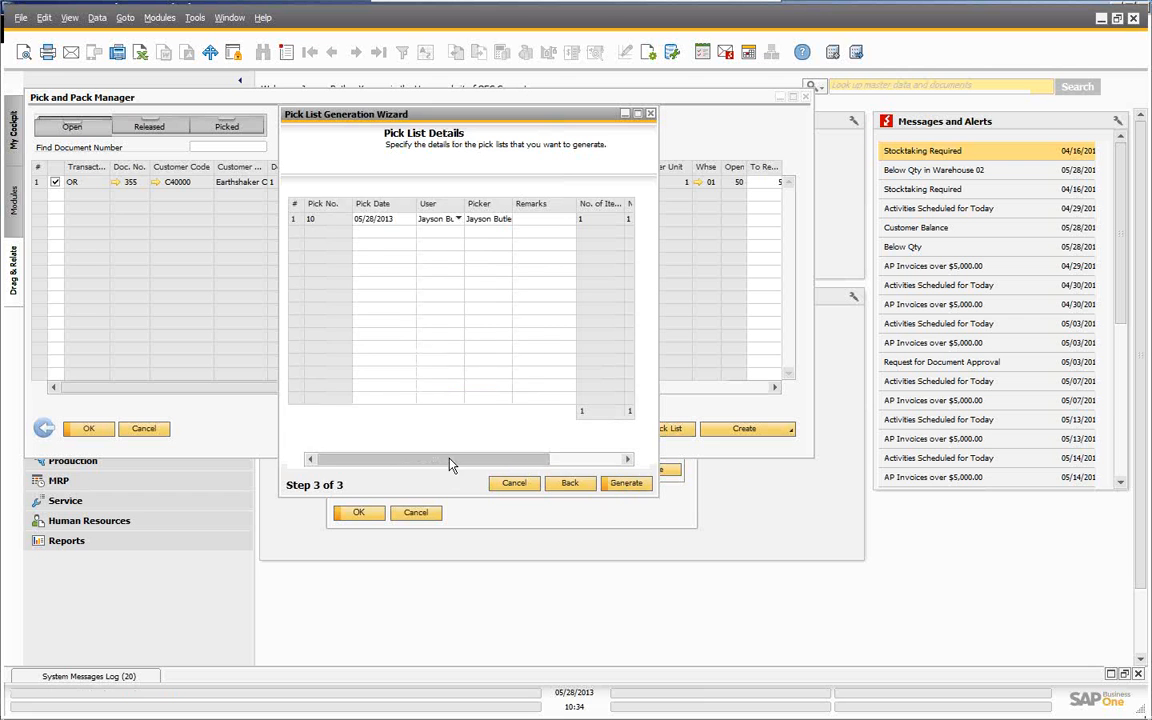
left_click_drag(453, 467, 429, 450)
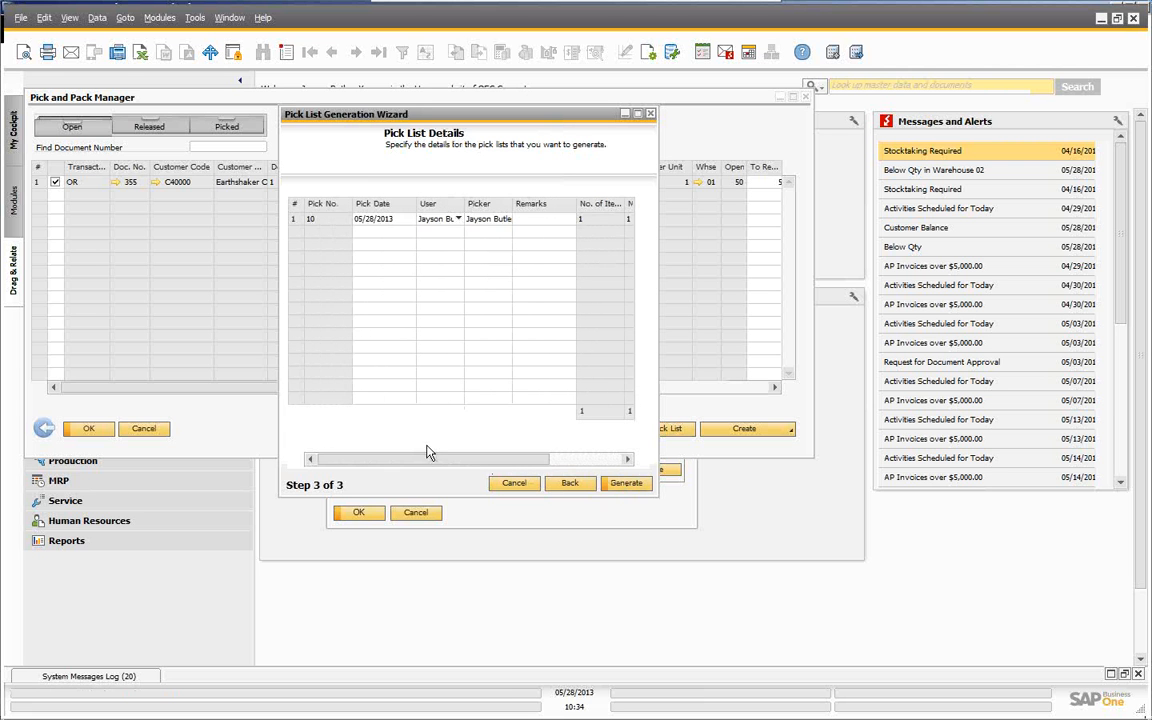
left_click(648, 53)
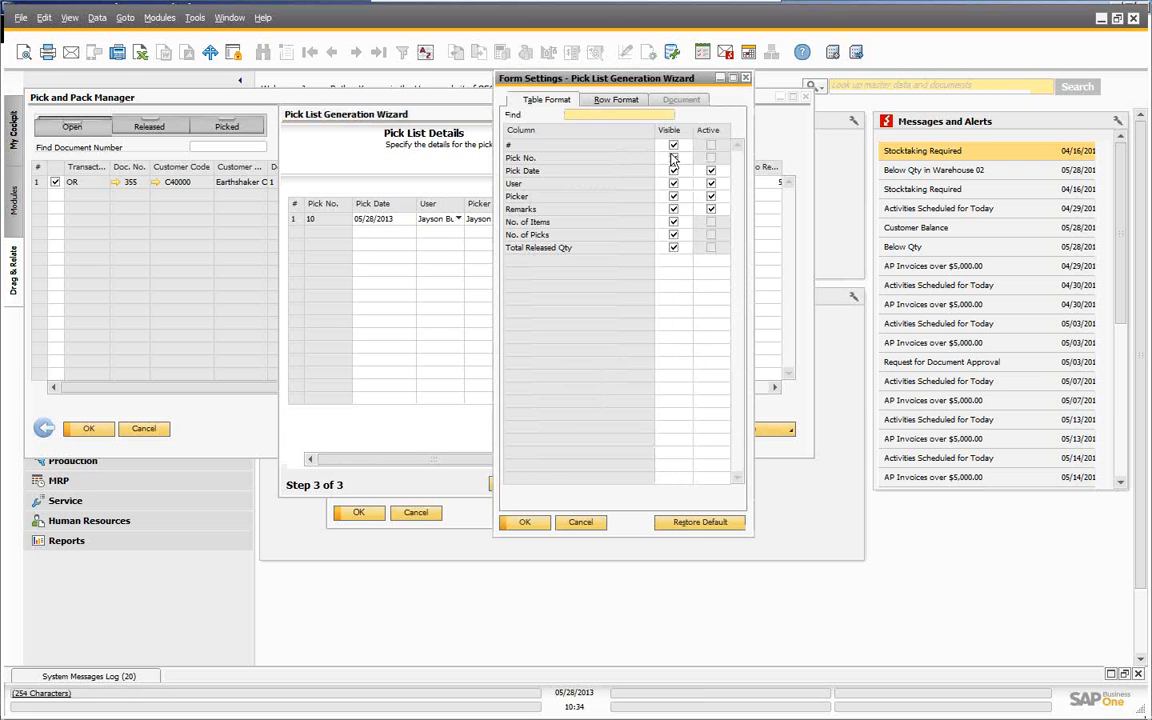
left_click(525, 522)
left_click(627, 484)
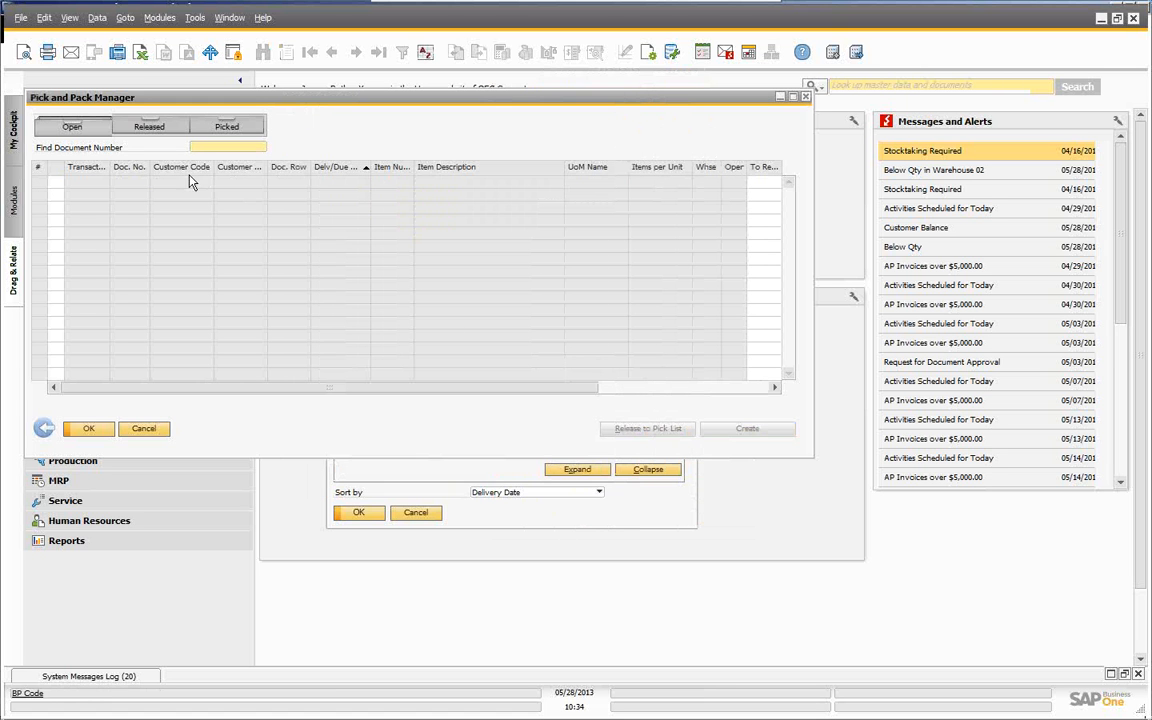
- Show the released pick lists and review the Table Format columns in Form Settings without changes
left_click(149, 127)
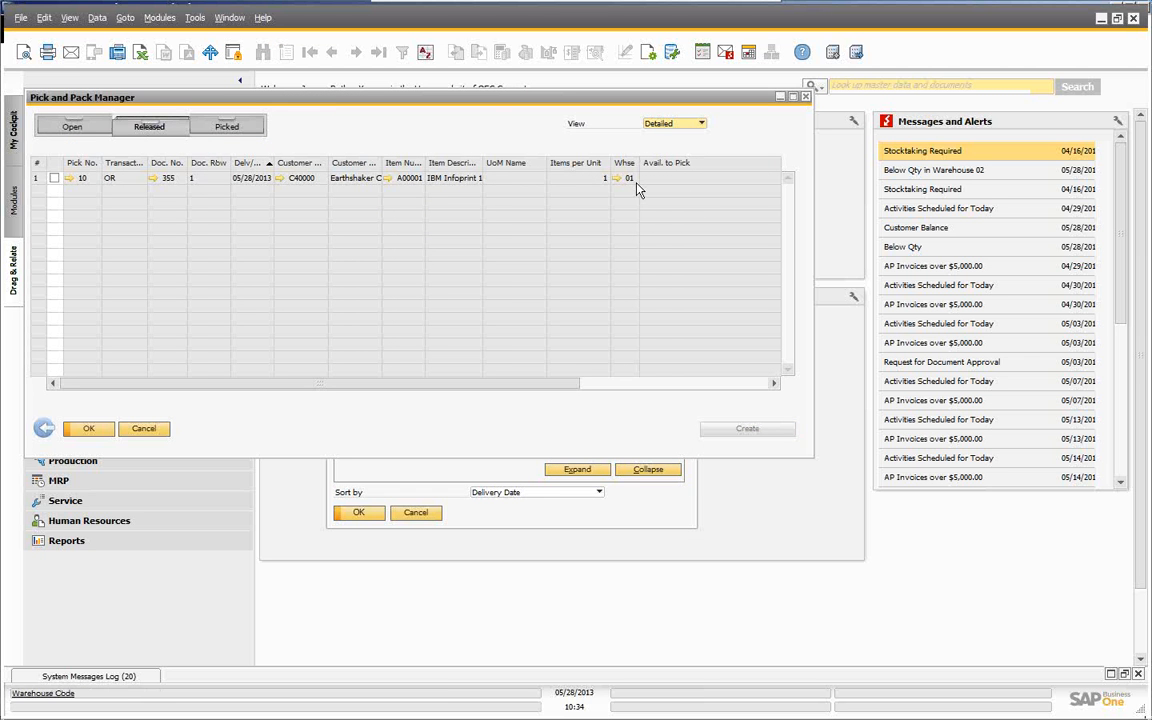
left_click(648, 52)
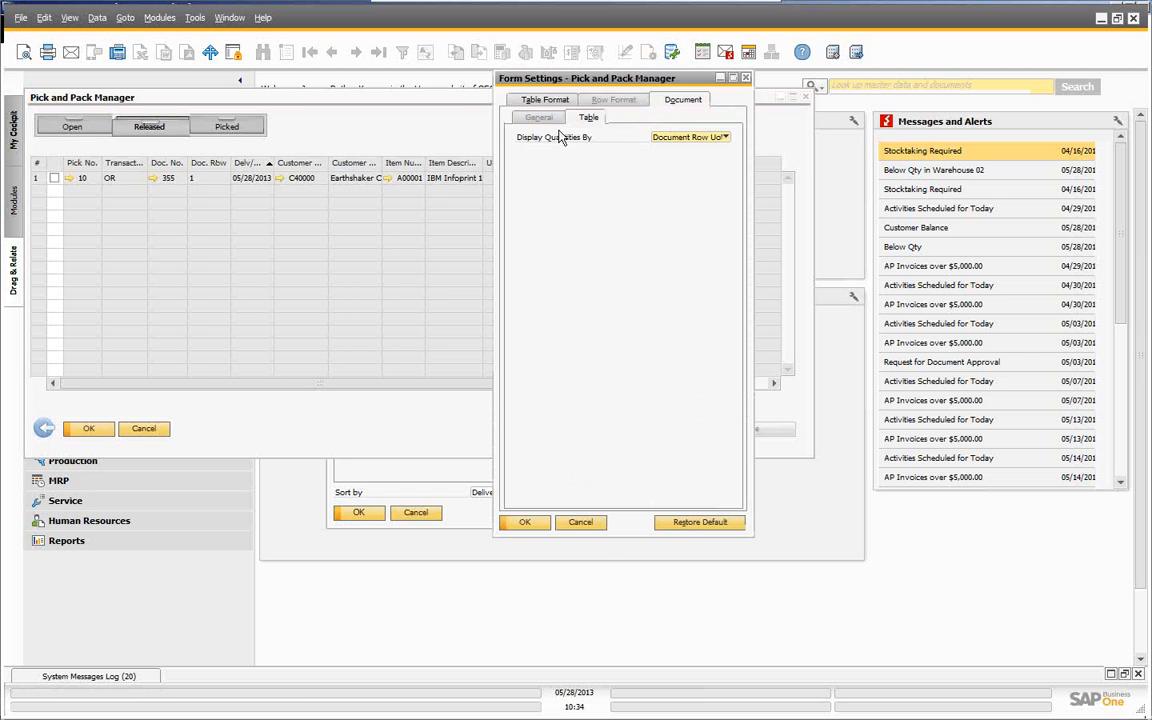
left_click(545, 99)
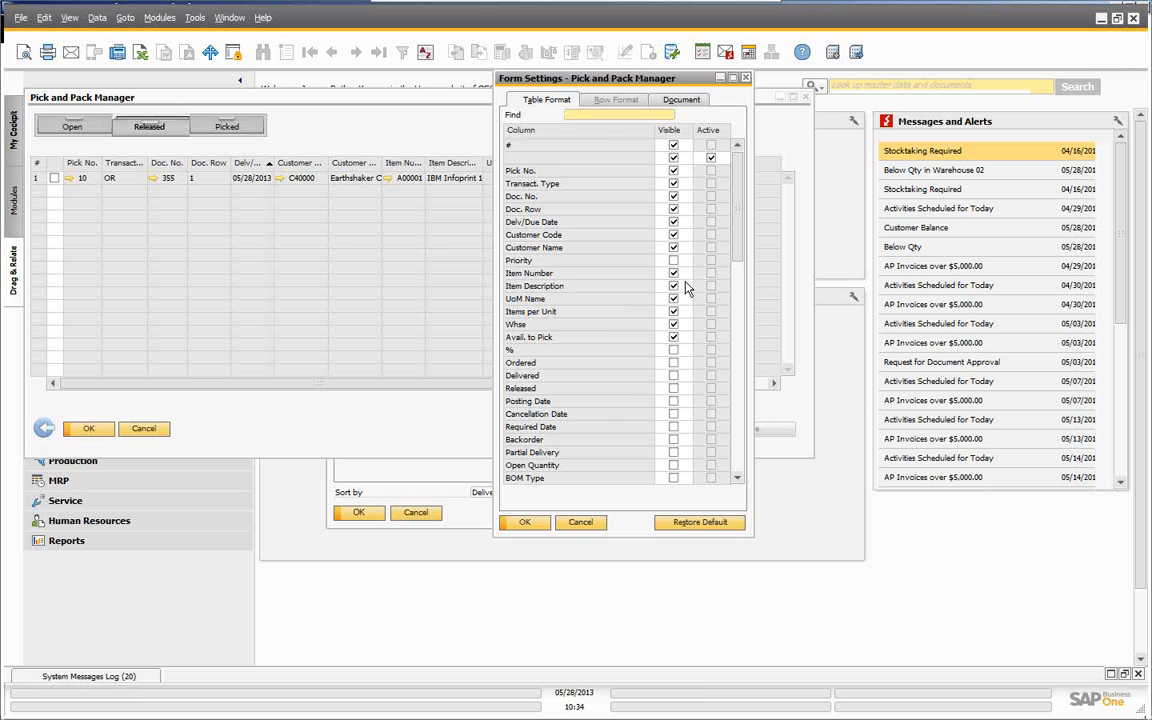
scroll(686, 300, "down", 5)
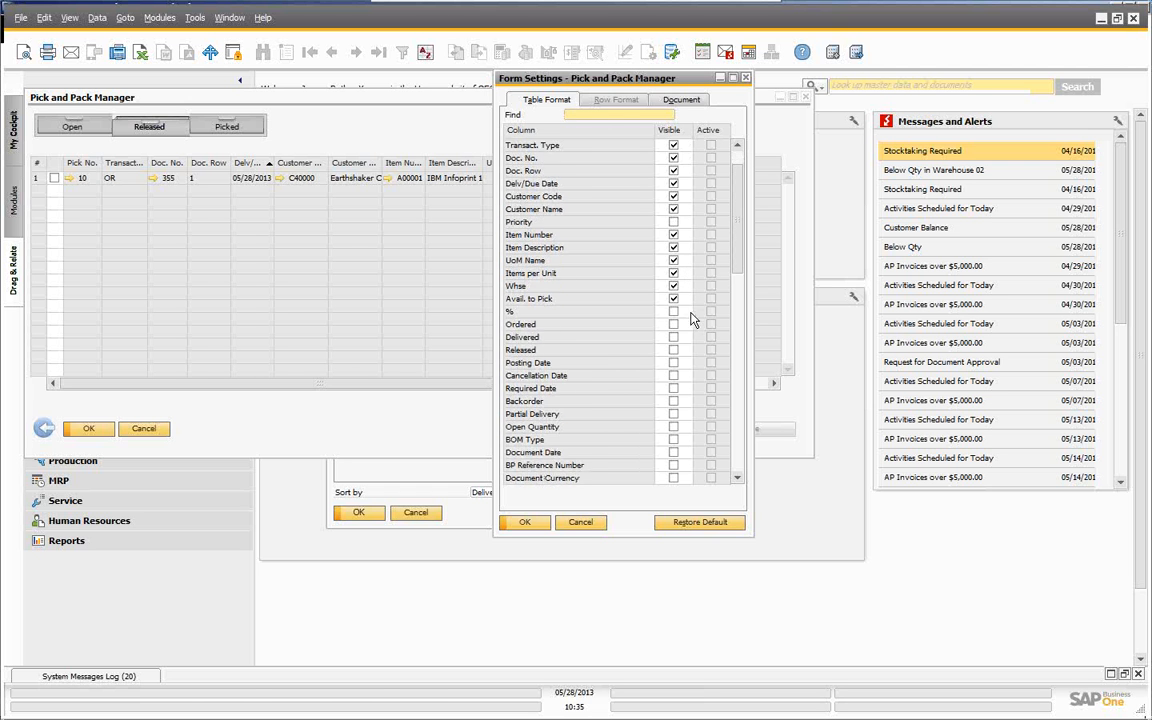
scroll(697, 326, "down", 7)
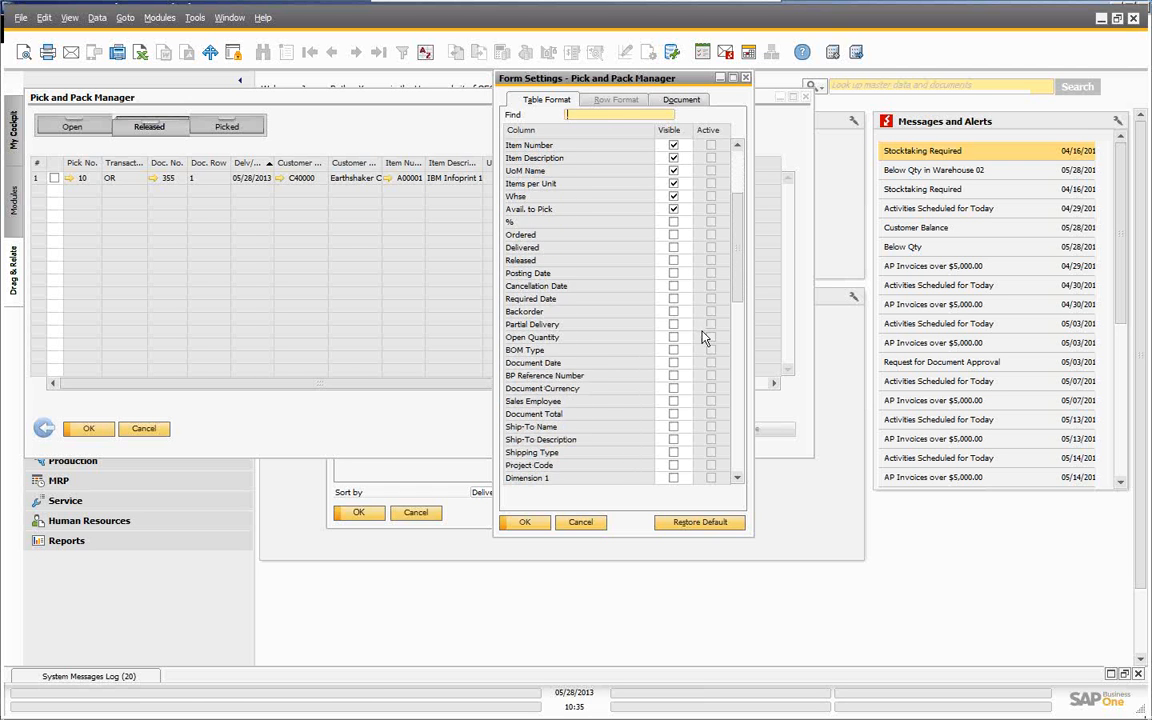
scroll(710, 348, "down", 4)
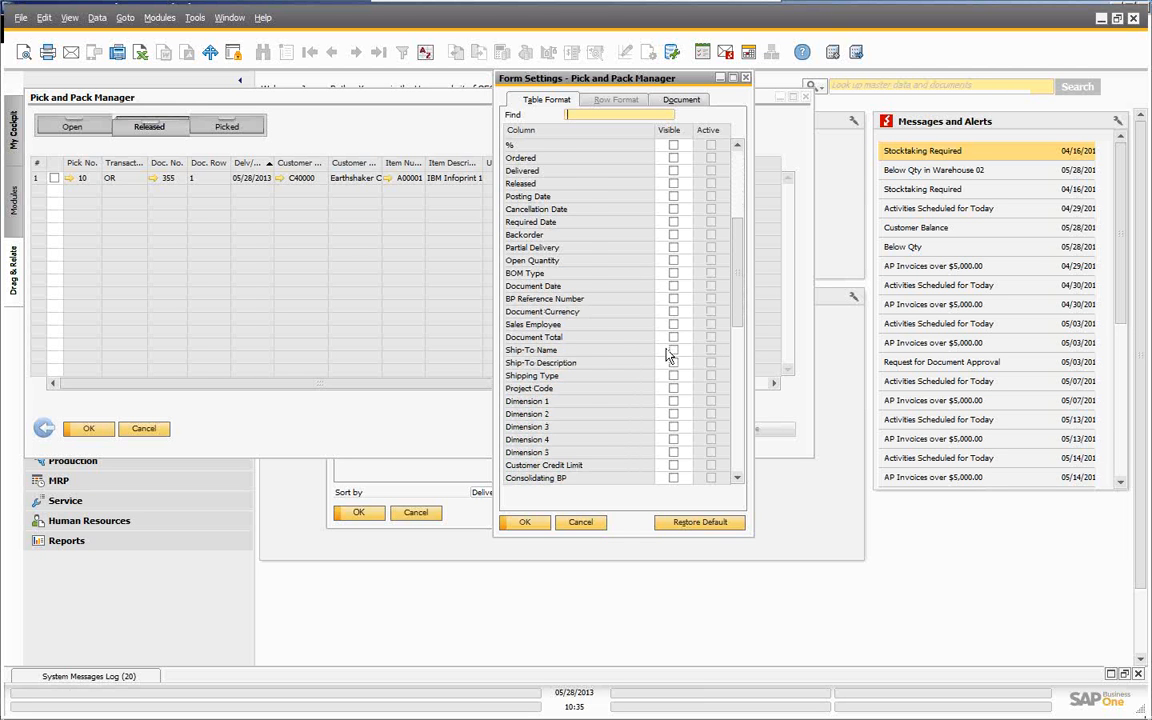
scroll(670, 355, "down", 9)
scroll(670, 365, "down", 5)
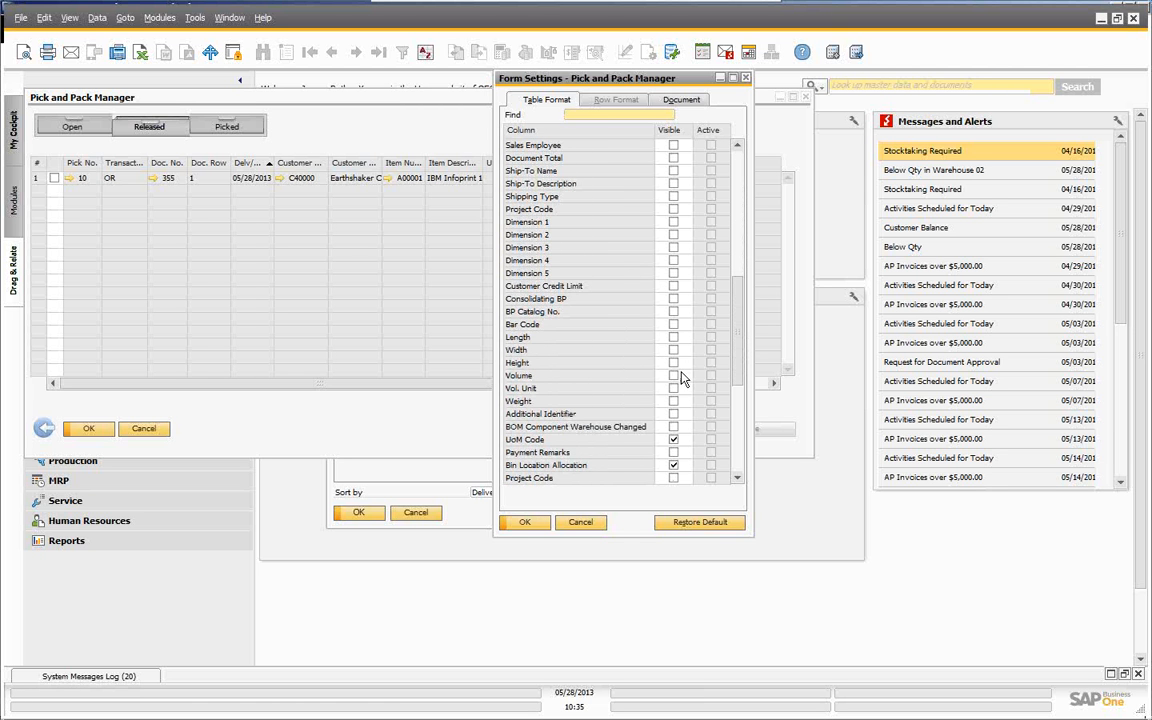
scroll(681, 378, "down", 1)
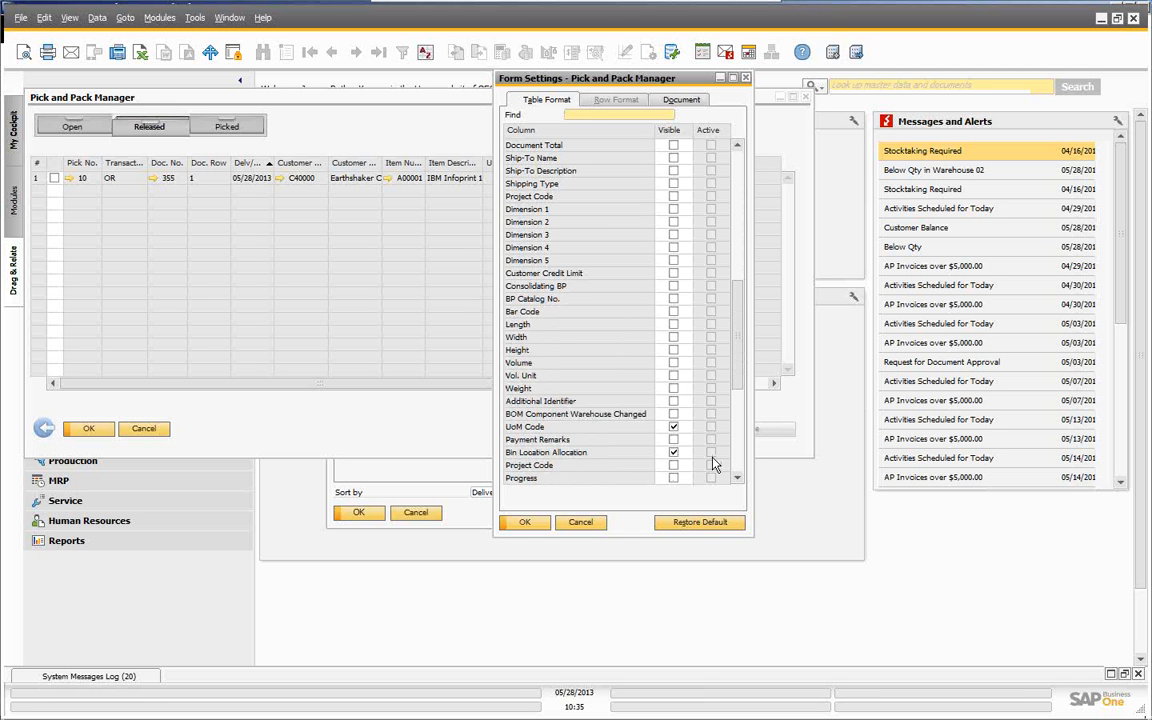
scroll(651, 423, "down", 7)
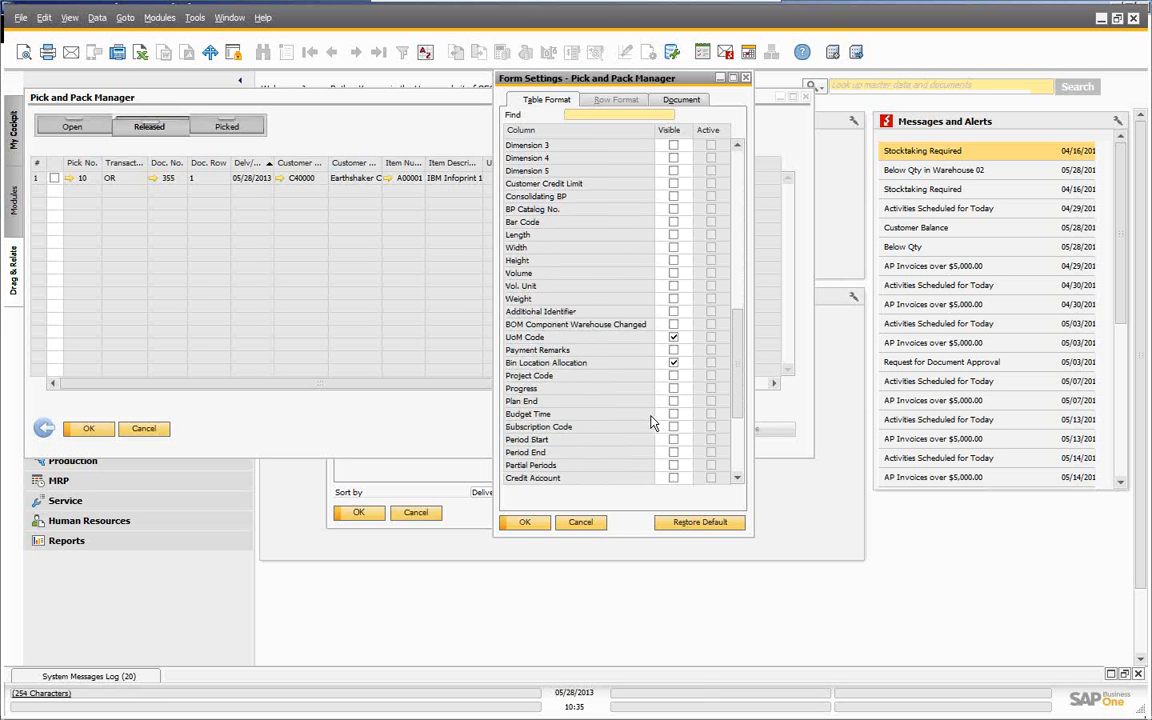
scroll(651, 423, "down", 7)
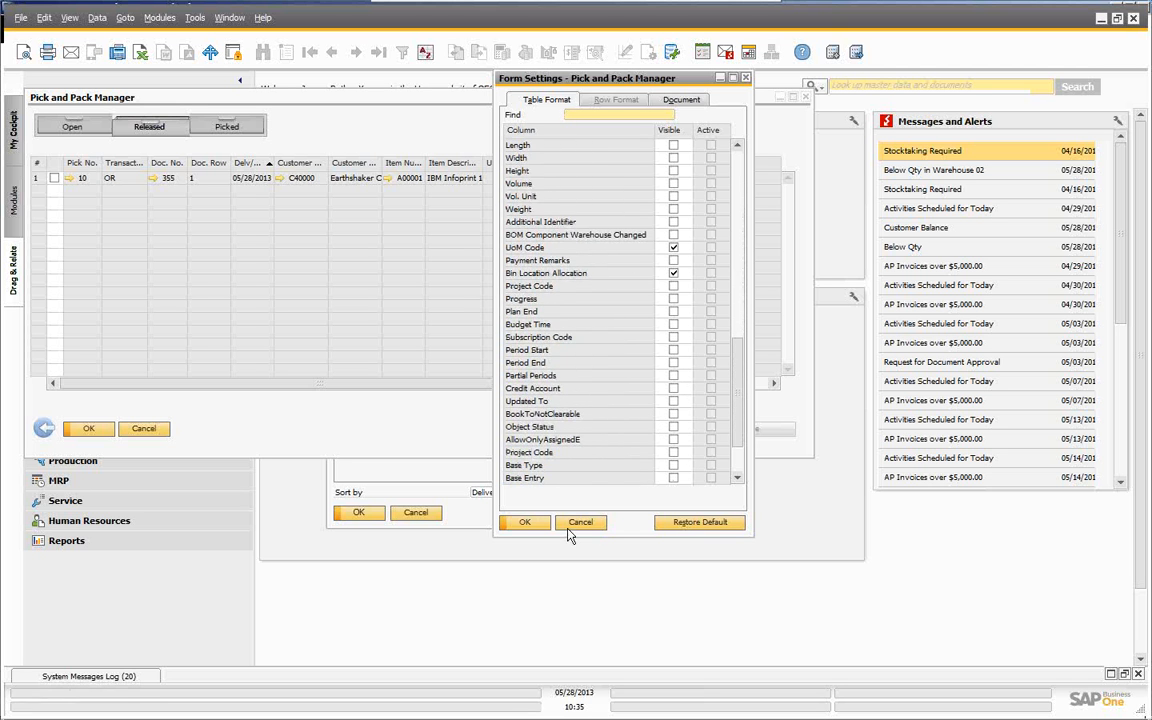
left_click(527, 523)
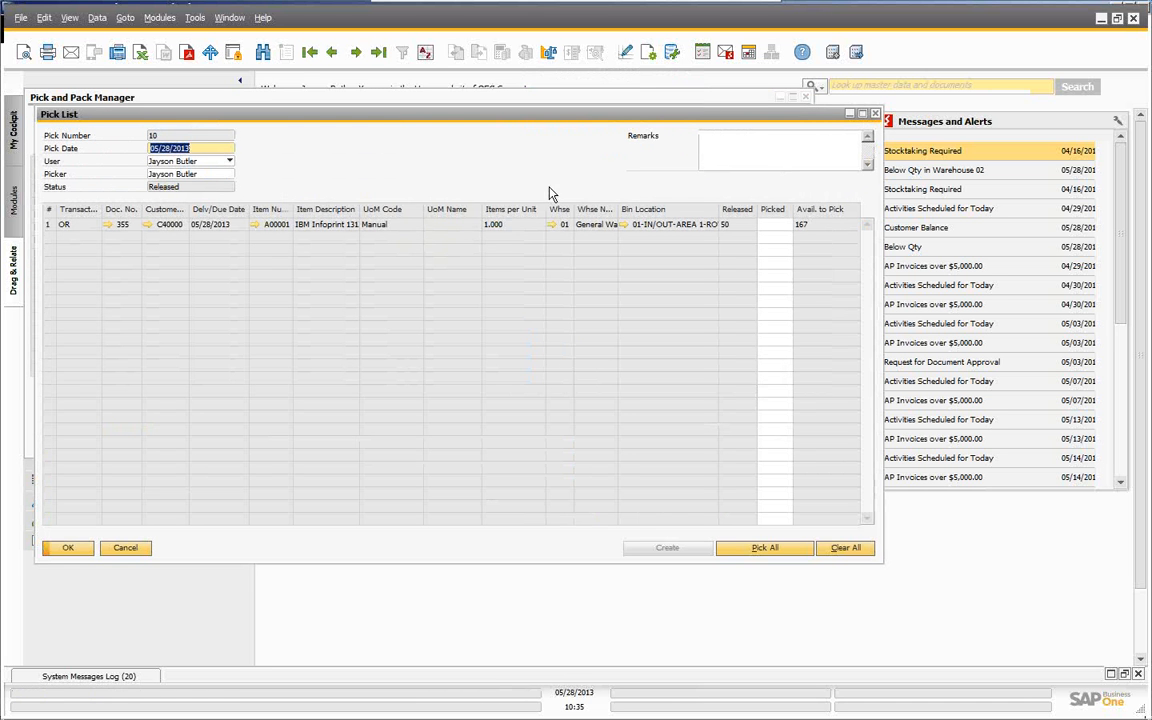
- View pick list 10's allocated bin 01-IN/OUT-AREA 1-ROW 1-BIN 10 in Bin Location Master Data, then close it
left_click(778, 229)
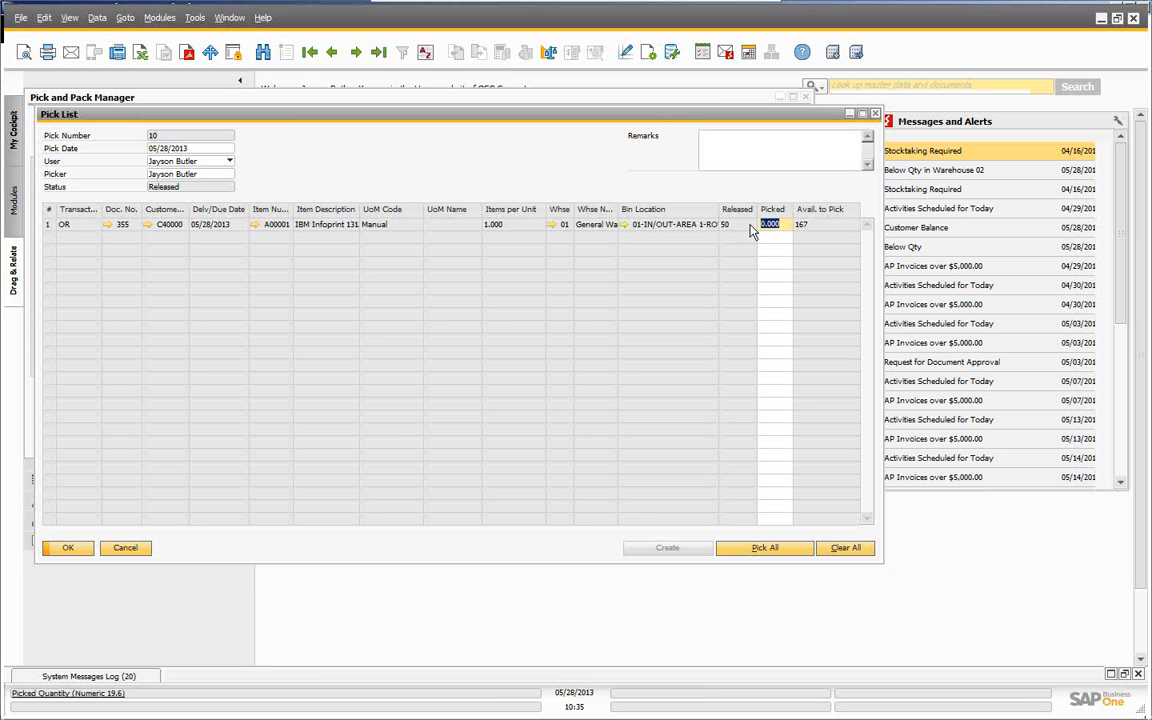
left_click(624, 225)
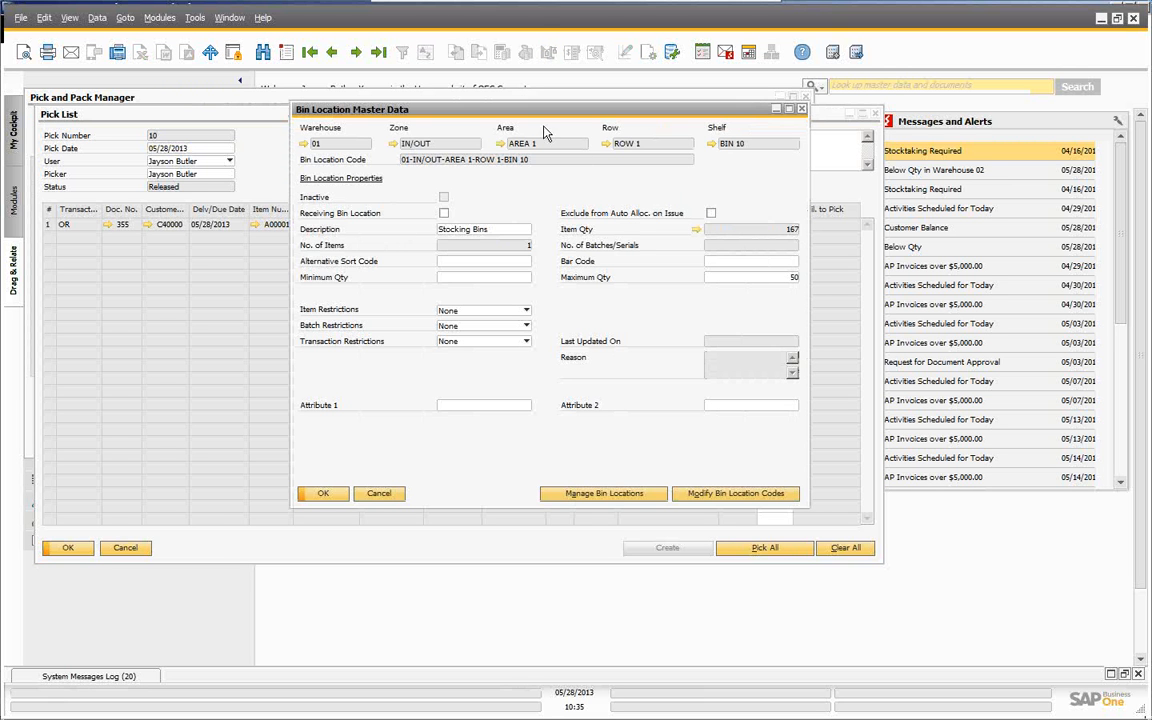
left_click(379, 493)
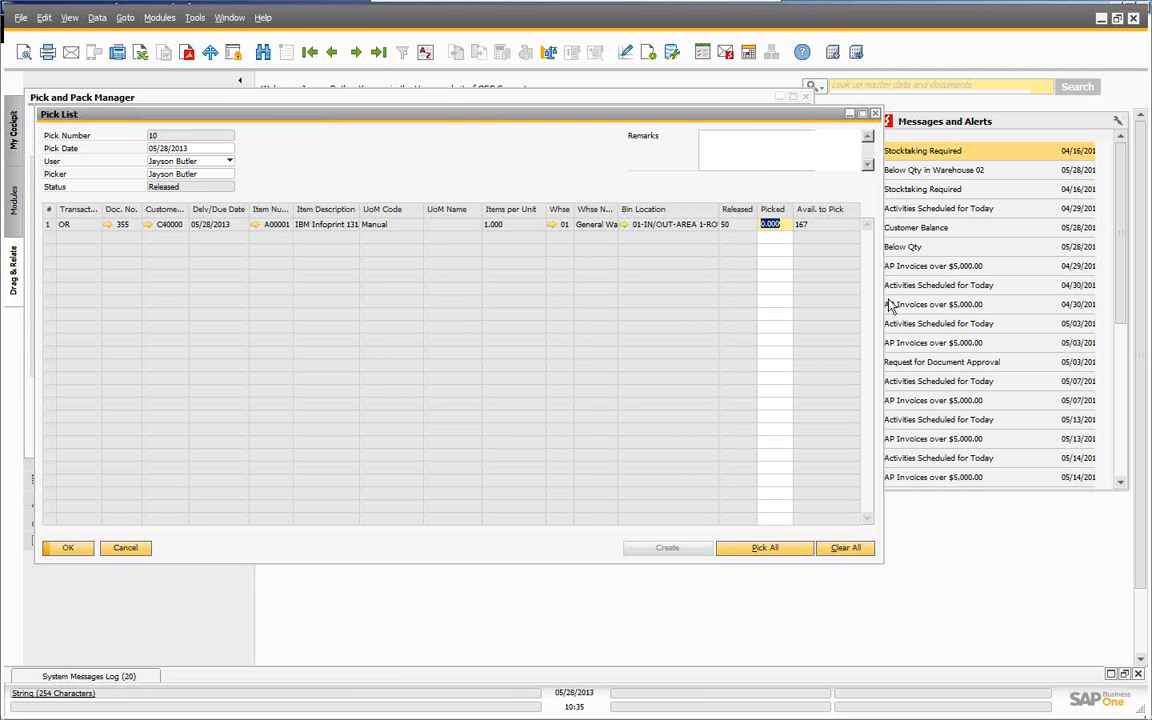
- Save 10 units as picked, then Pick All 50 units, update, and close pick list 10
type("10")
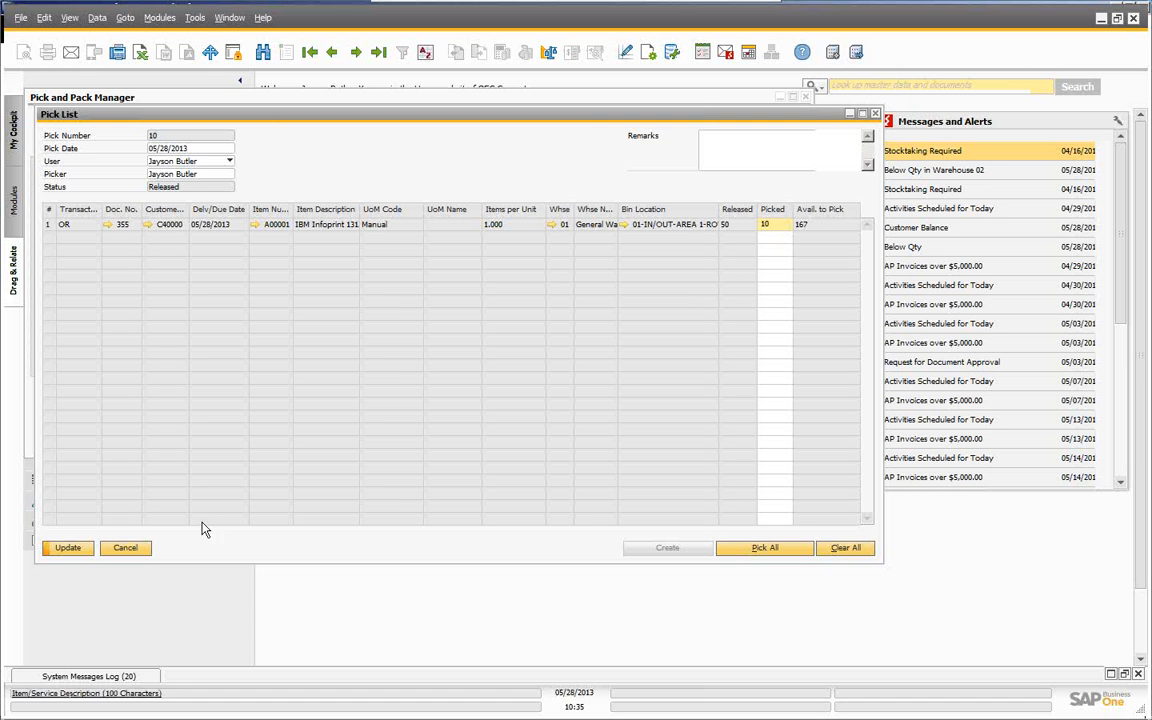
left_click(67, 550)
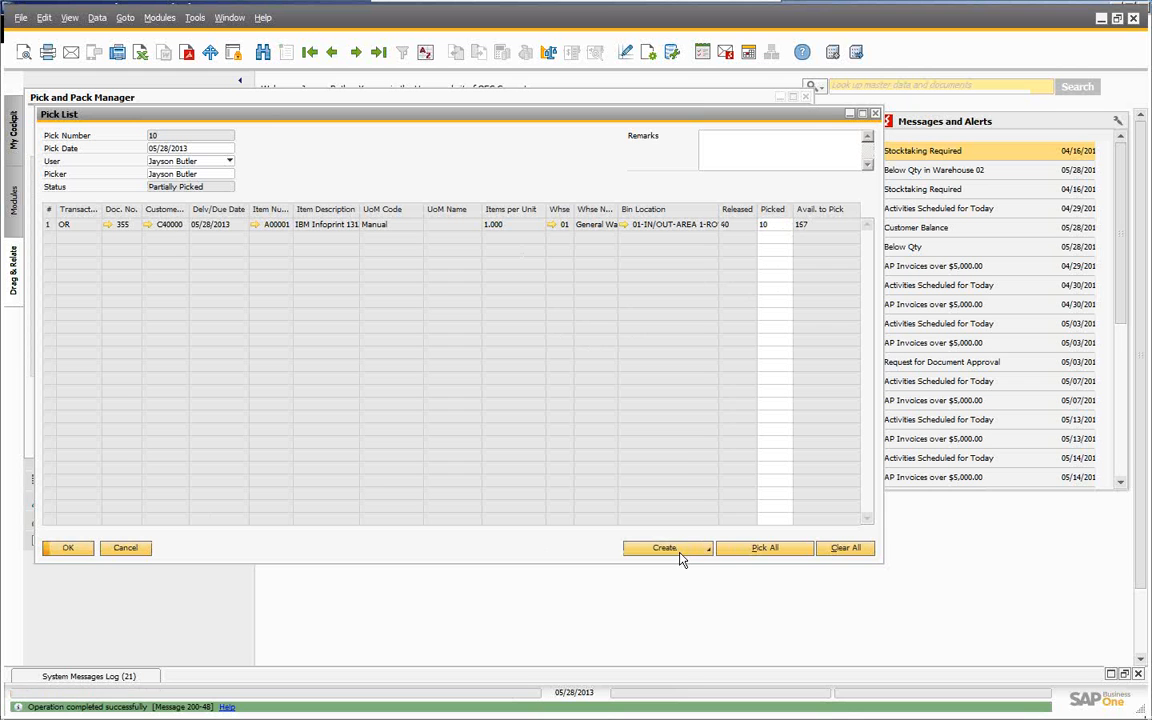
left_click(760, 553)
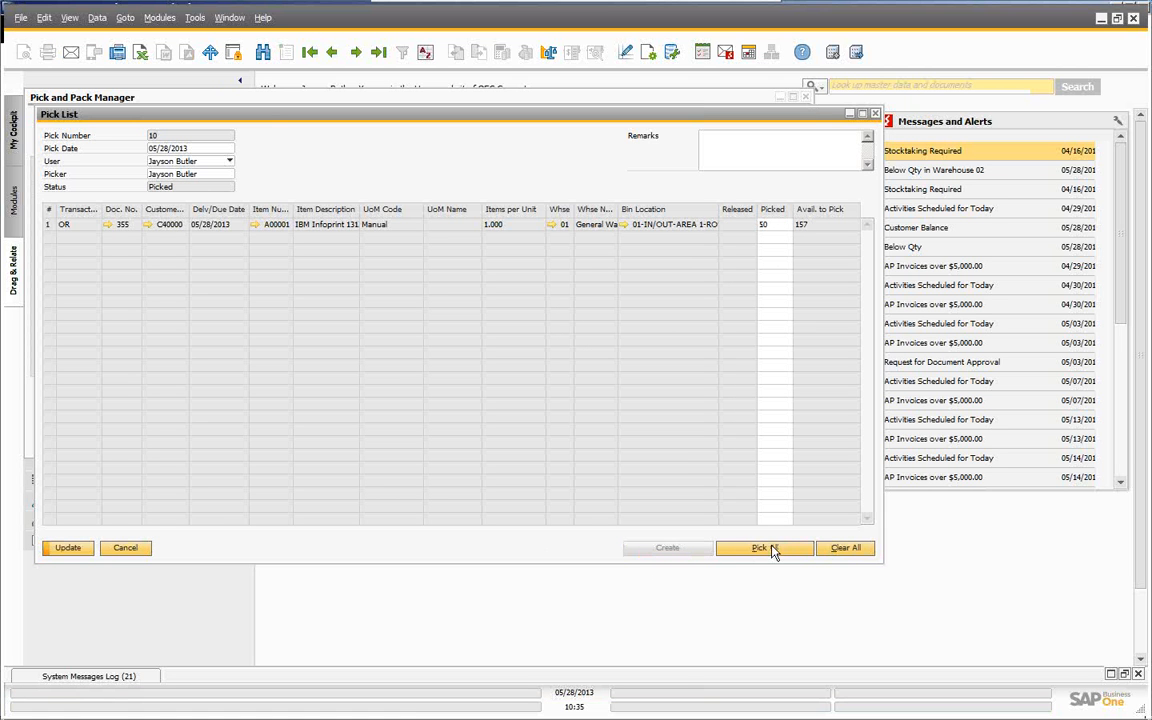
left_click(69, 551)
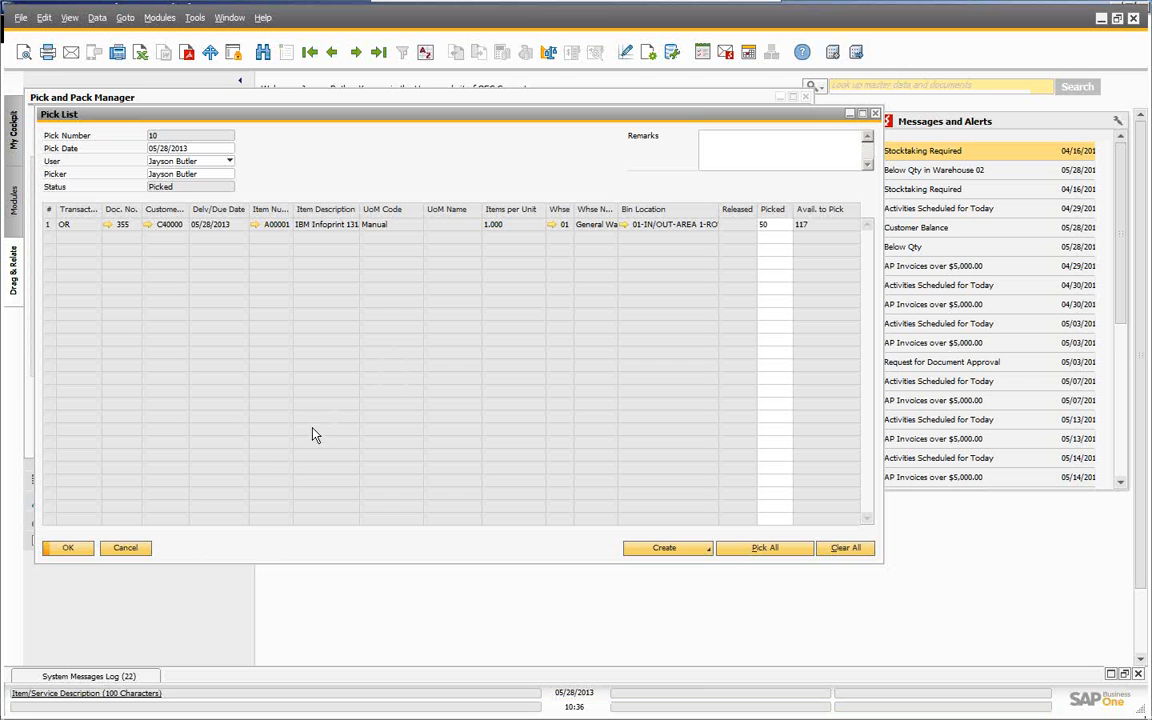
left_click(67, 550)
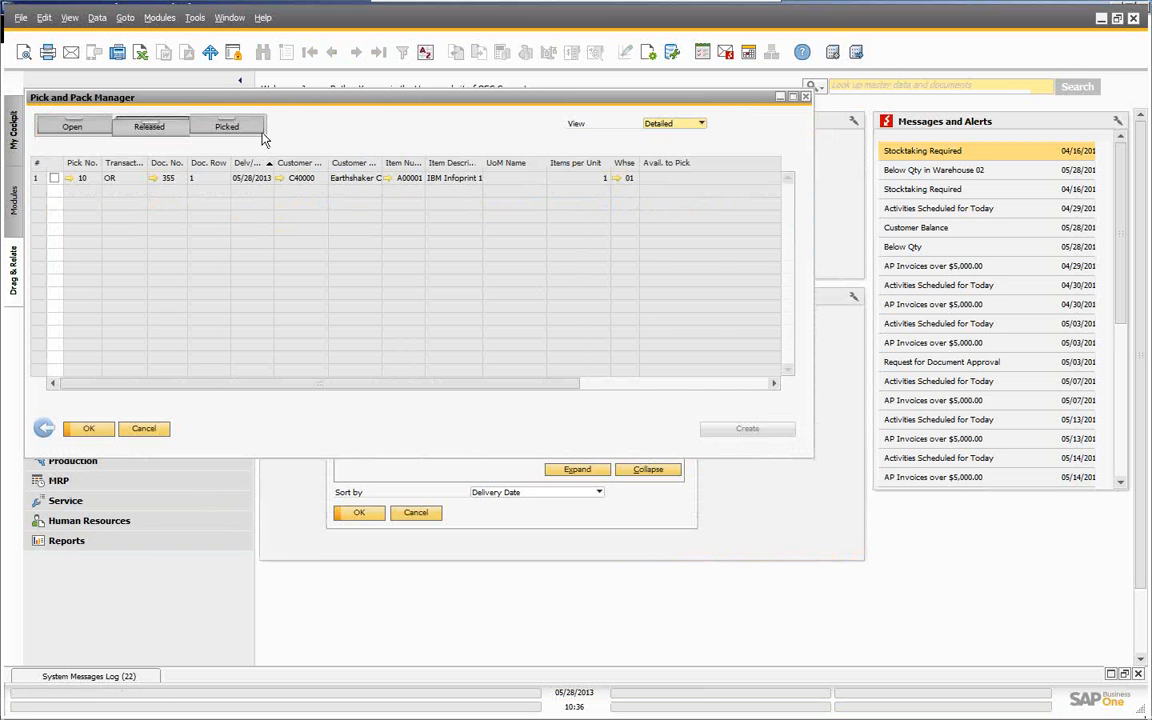
- Open pick list 10 from the Picked pick lists and select the first line's picked quantity
left_click(226, 126)
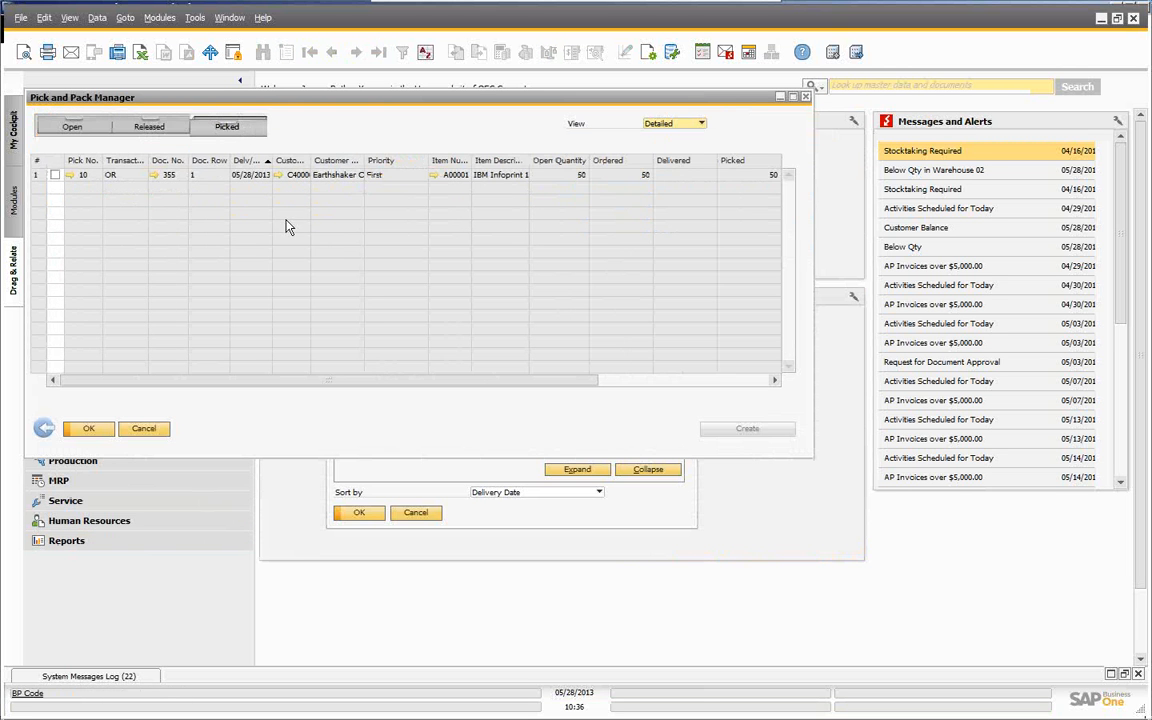
left_click_drag(249, 382, 164, 375)
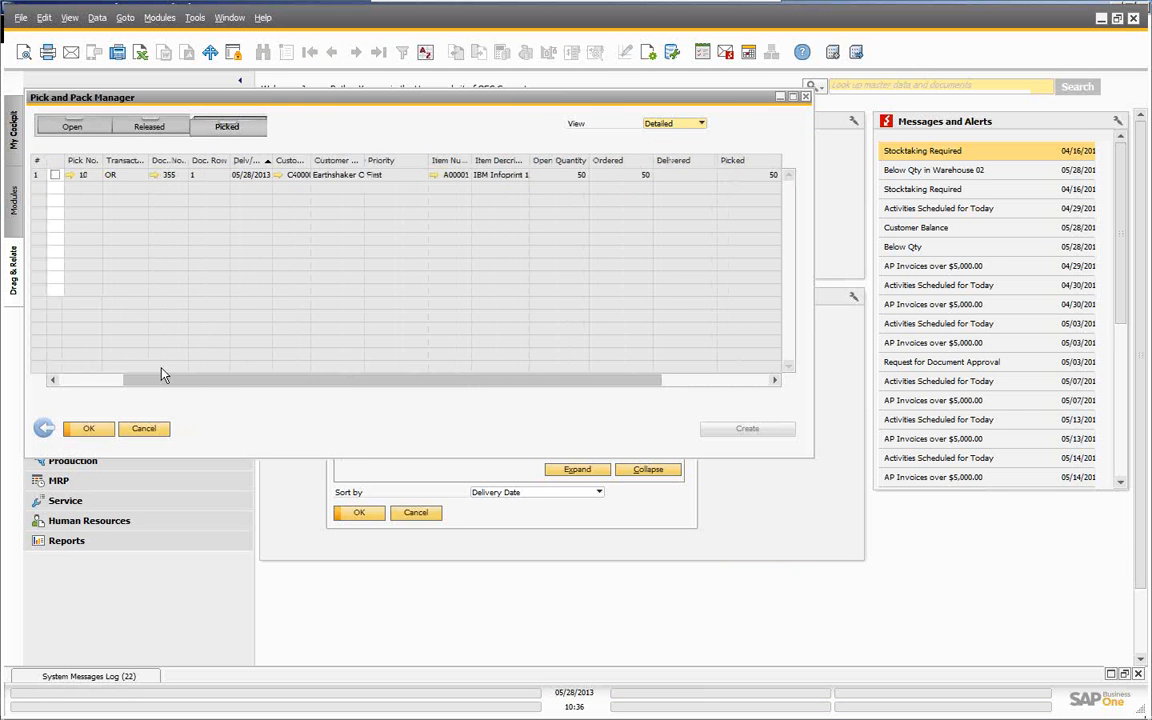
left_click(70, 175)
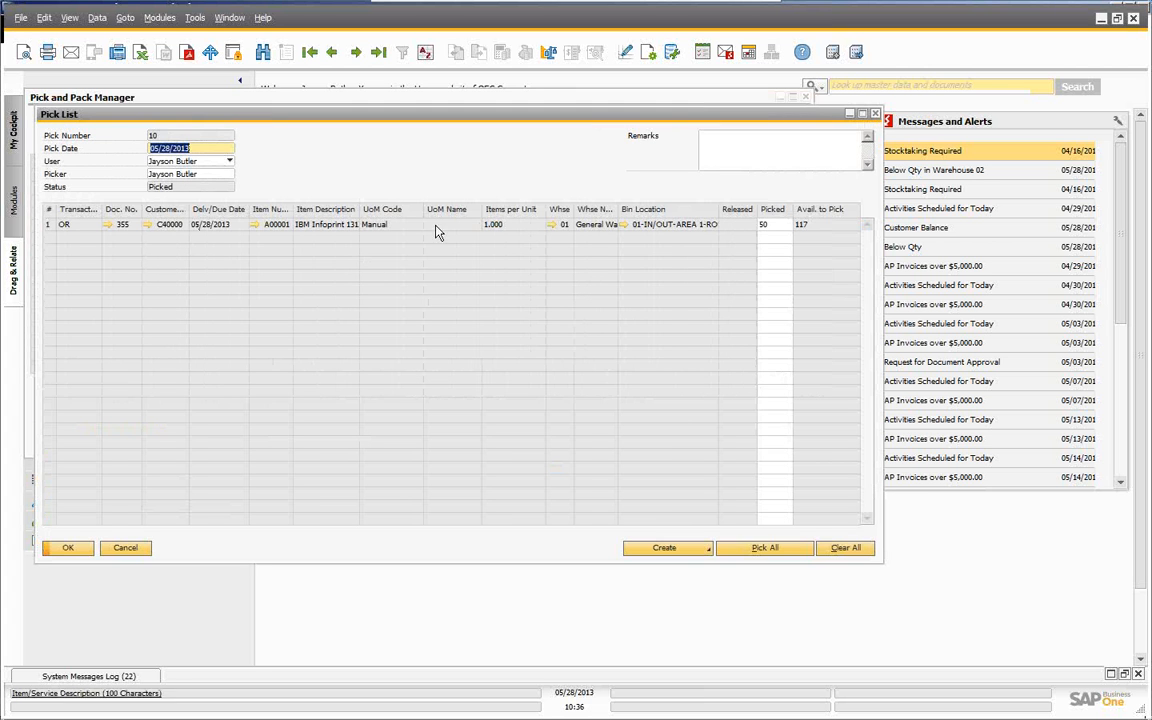
left_click(772, 224)
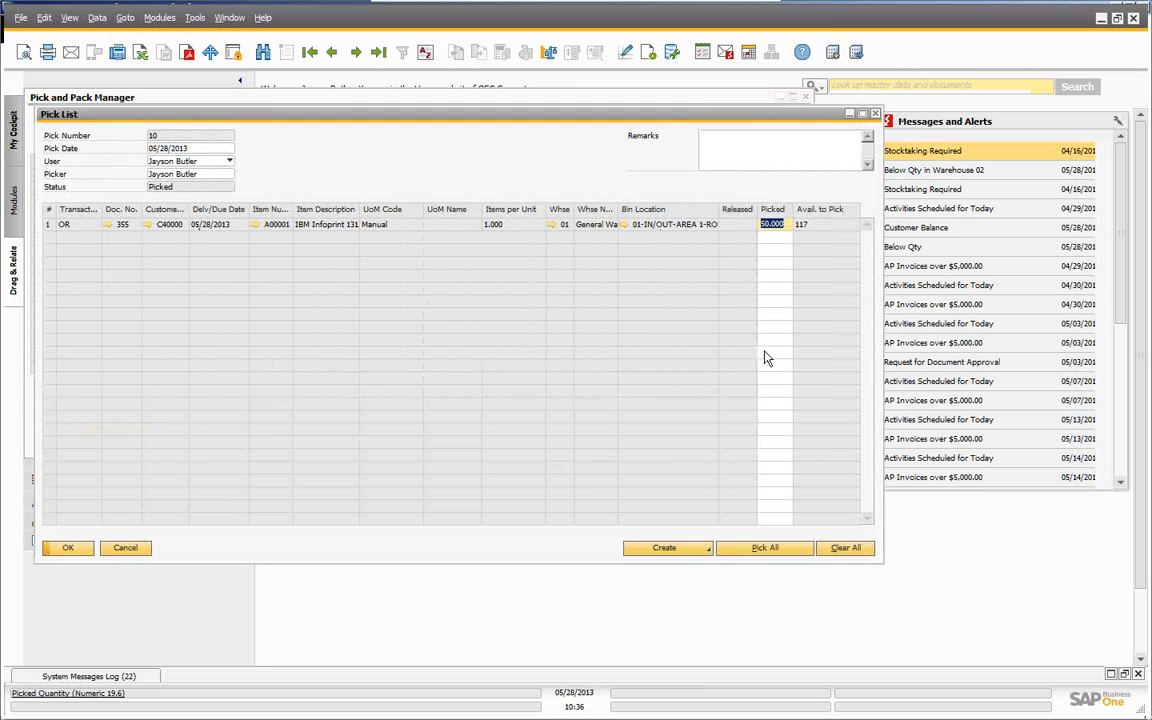
- Review the pick list's Table Format columns in Form Settings and close them
right_click(652, 231)
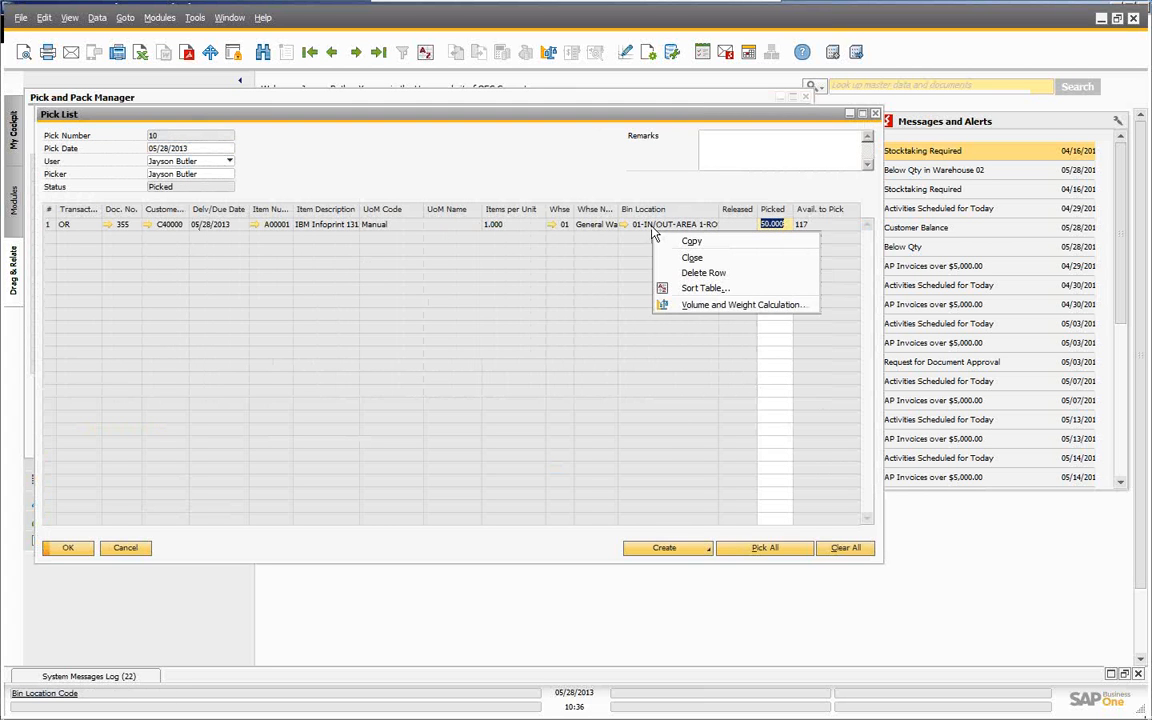
left_click(650, 55)
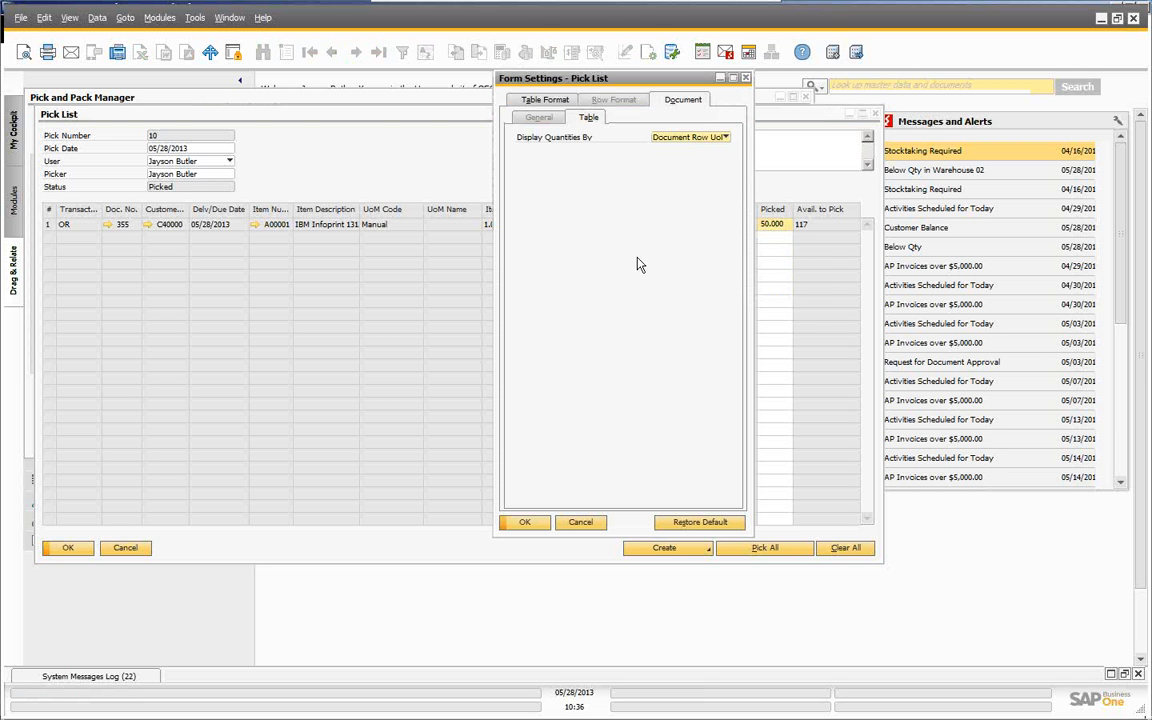
left_click(543, 101)
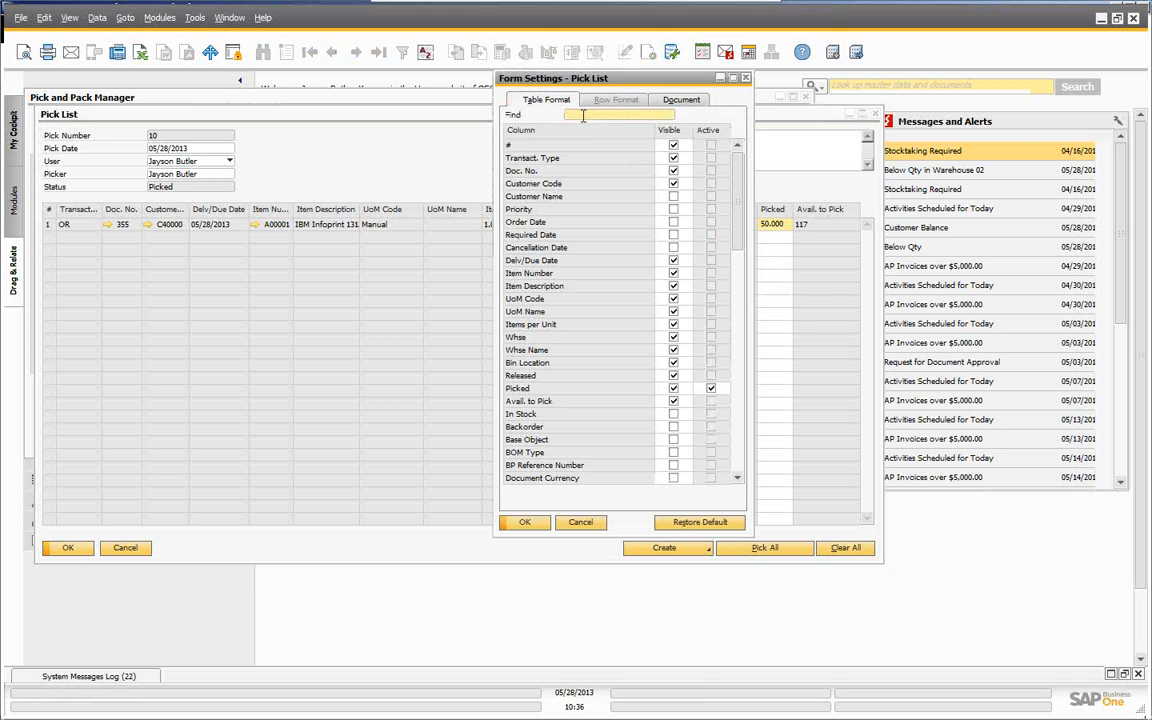
left_click_drag(733, 176, 731, 401)
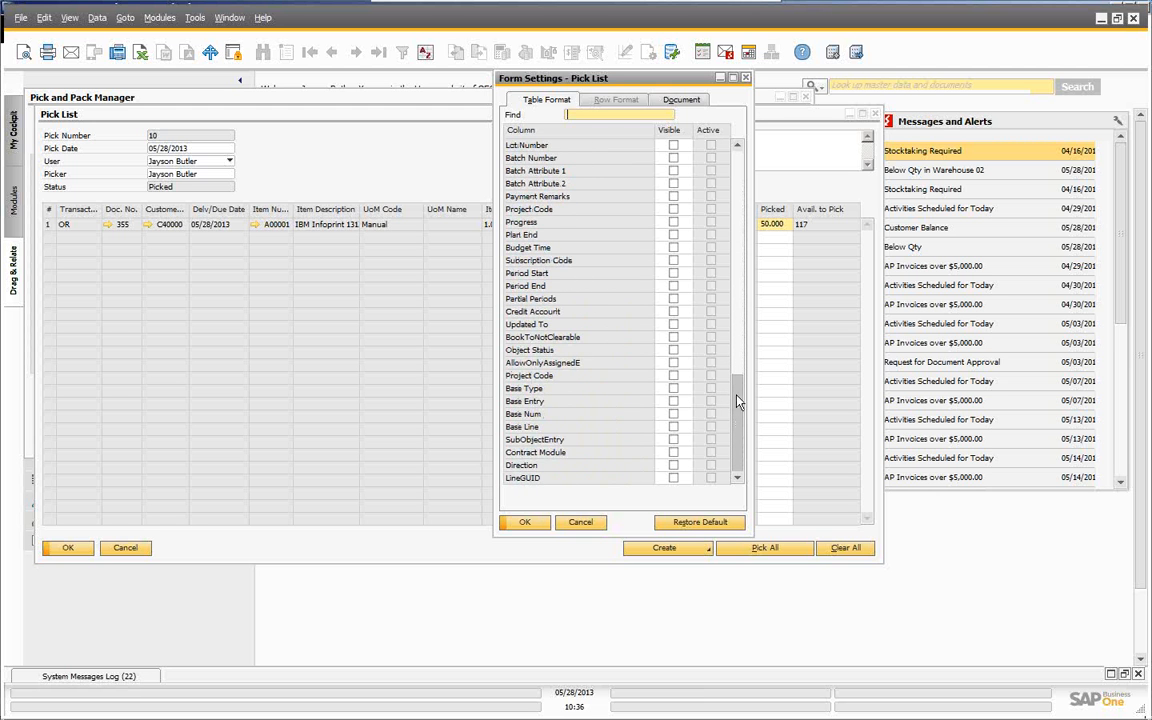
left_click_drag(736, 425, 753, 196)
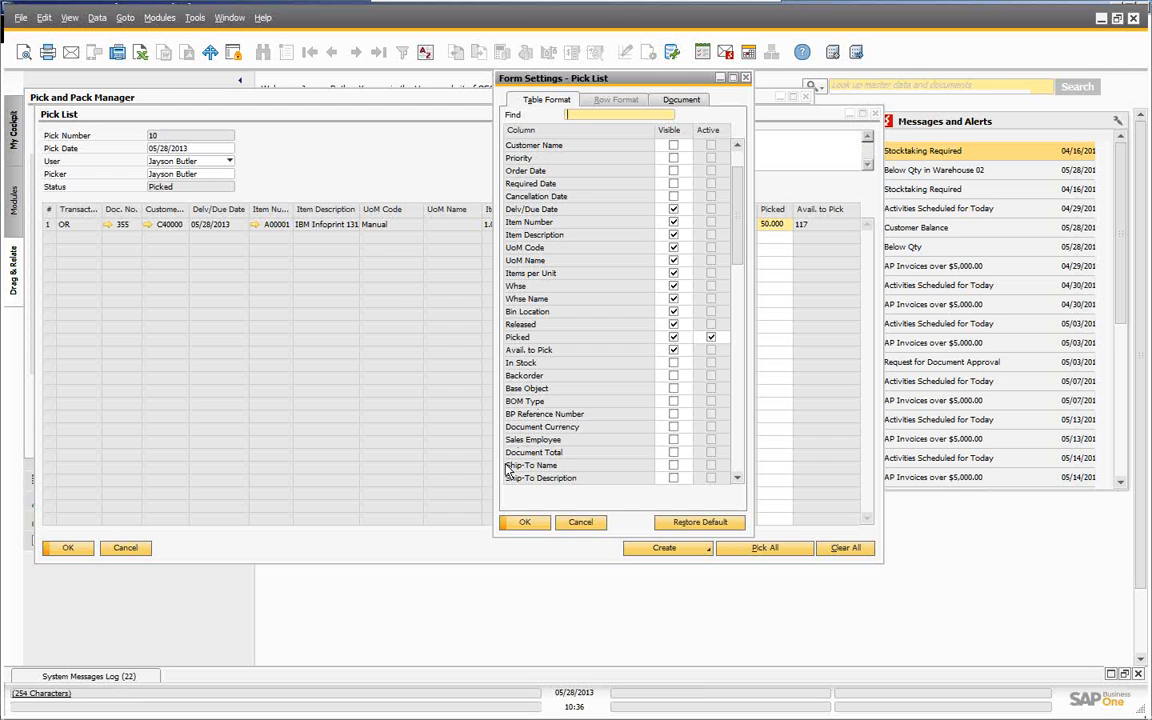
left_click(526, 523)
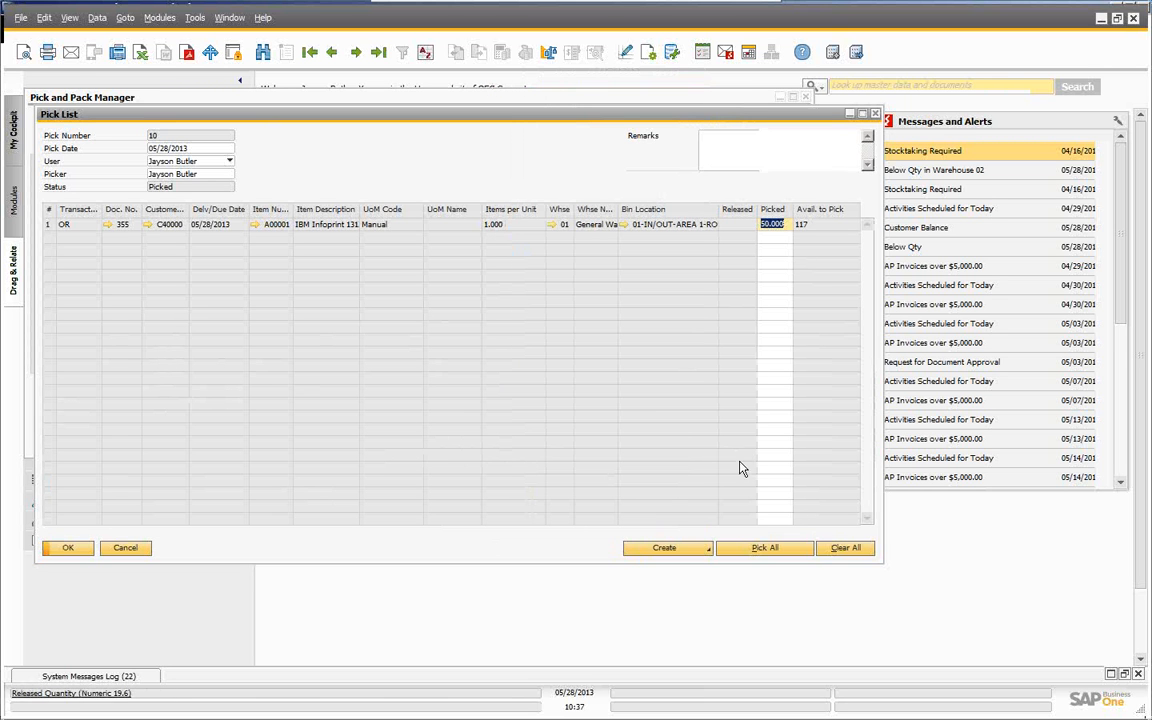
left_click(675, 549)
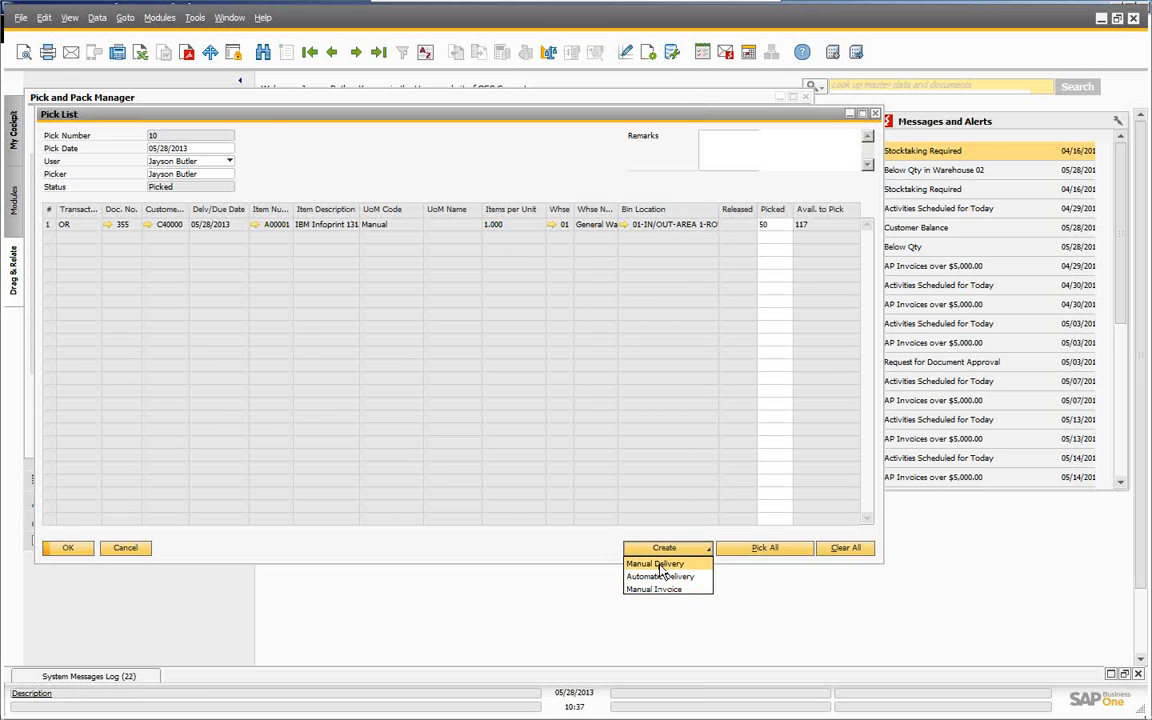
- Add a manual delivery for the 50 picked units, then close pick list 10 and the Pick and Pack Manager
left_click(659, 565)
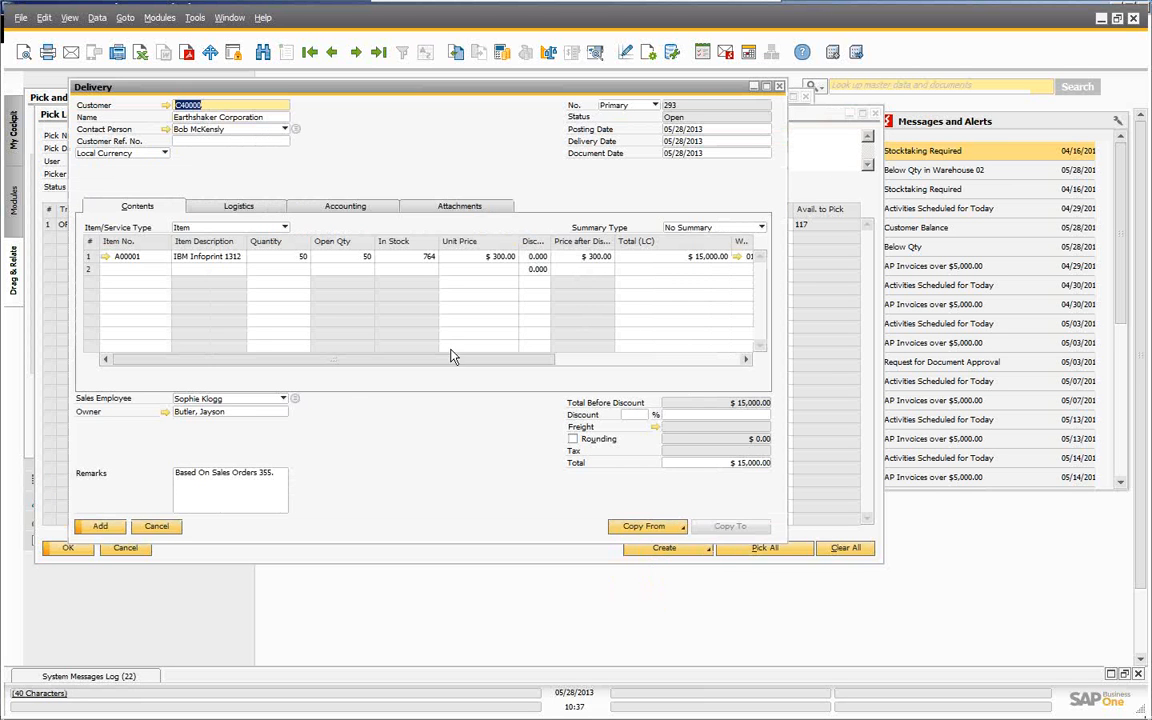
left_click(101, 528)
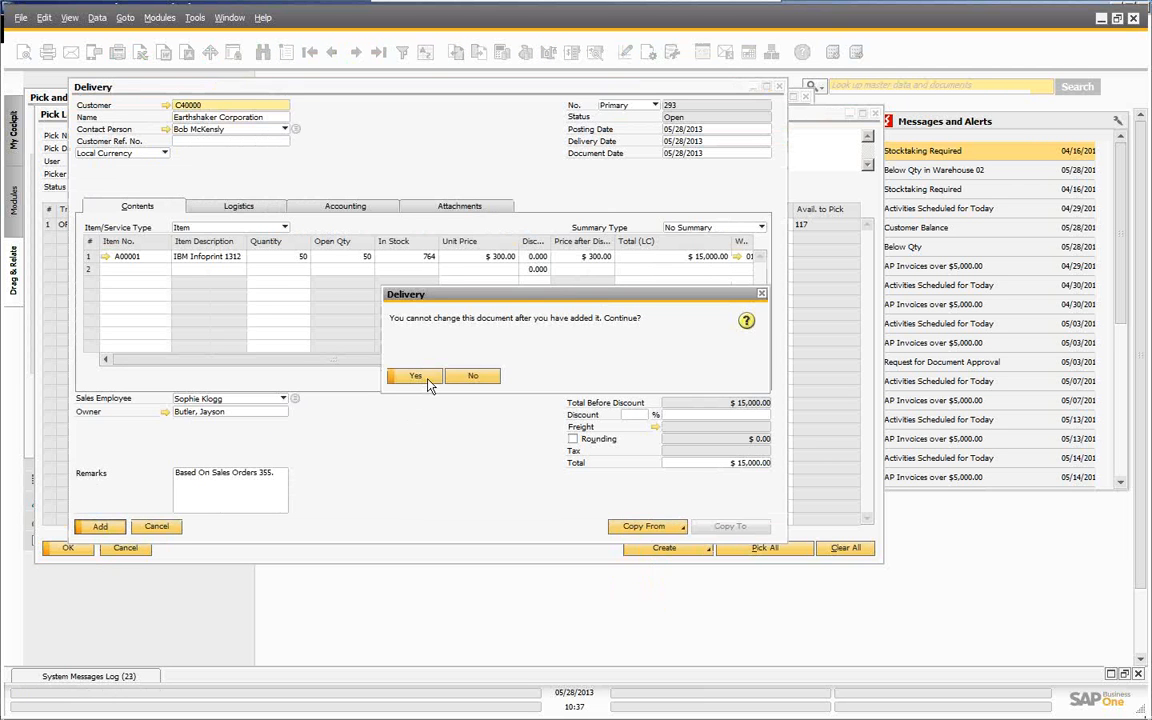
left_click(415, 378)
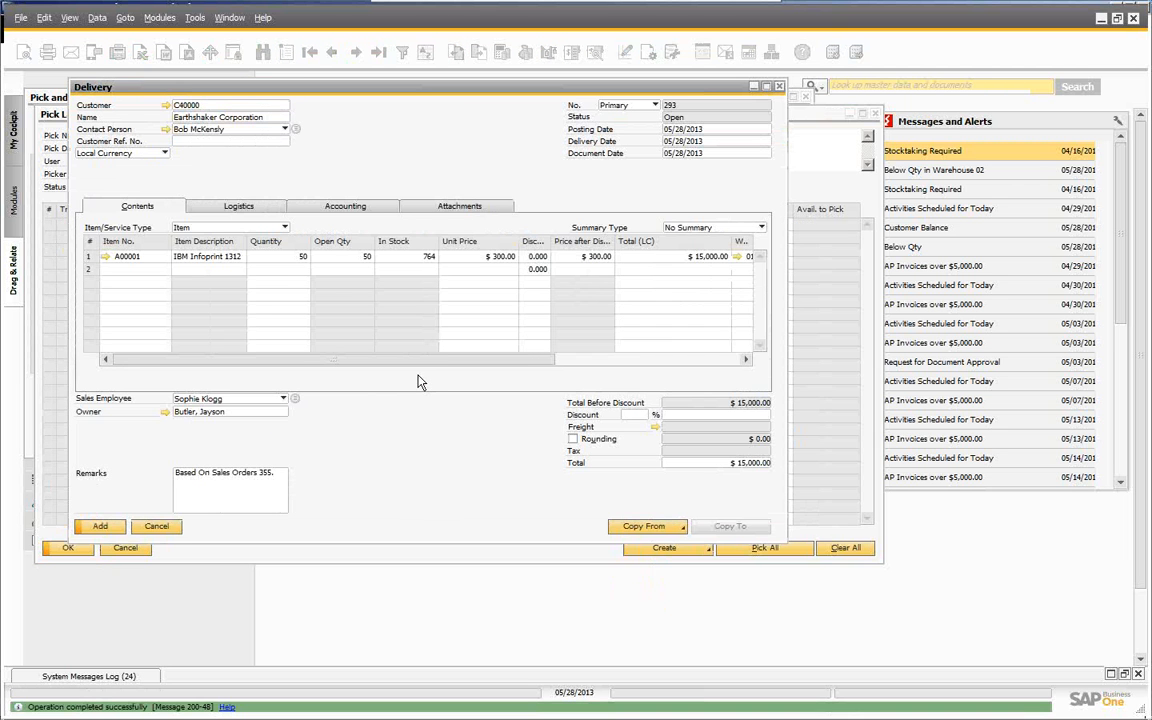
left_click(150, 527)
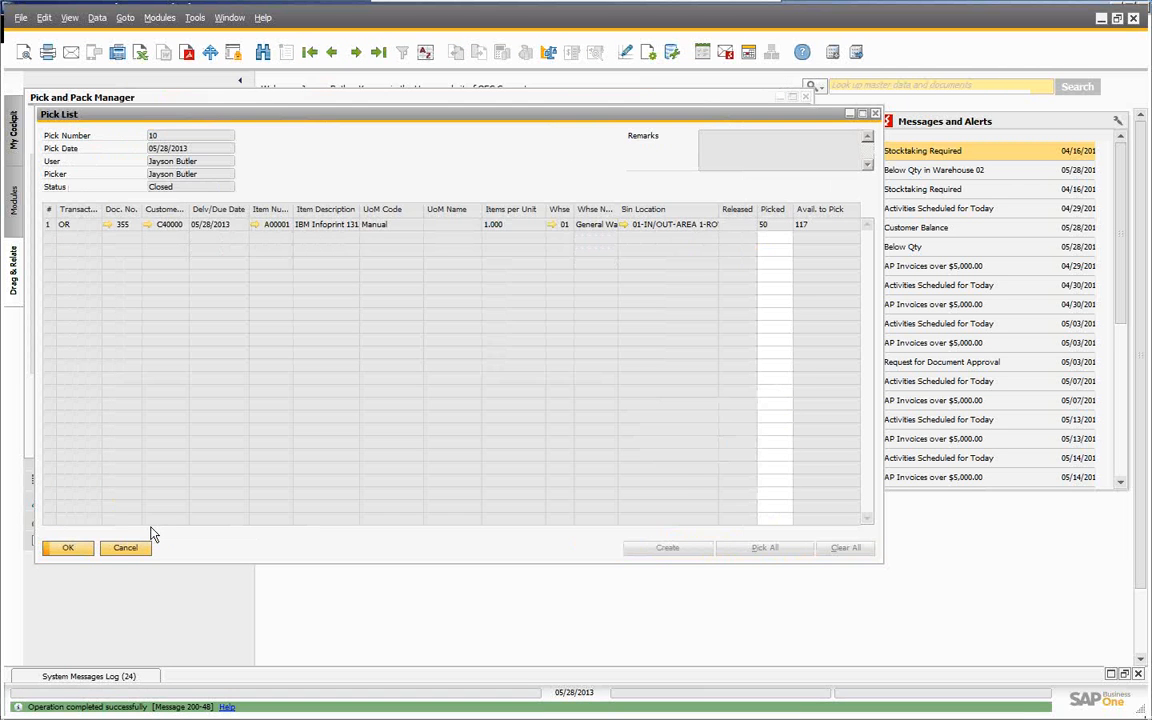
left_click(71, 550)
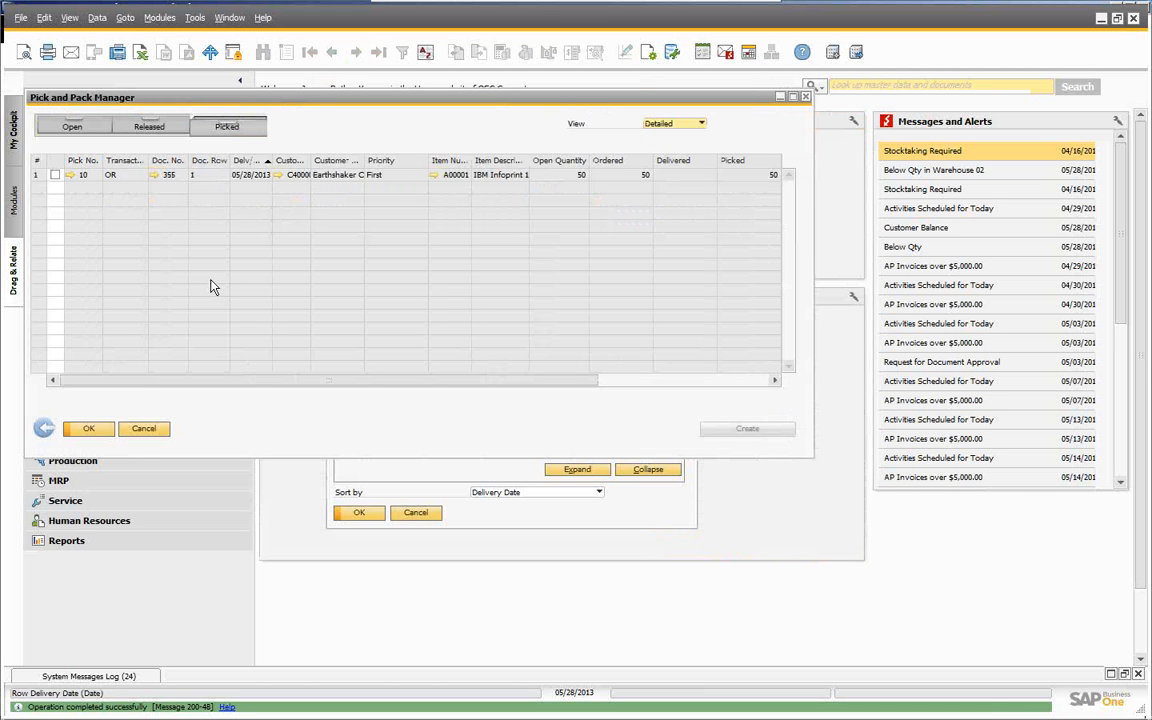
left_click(141, 433)
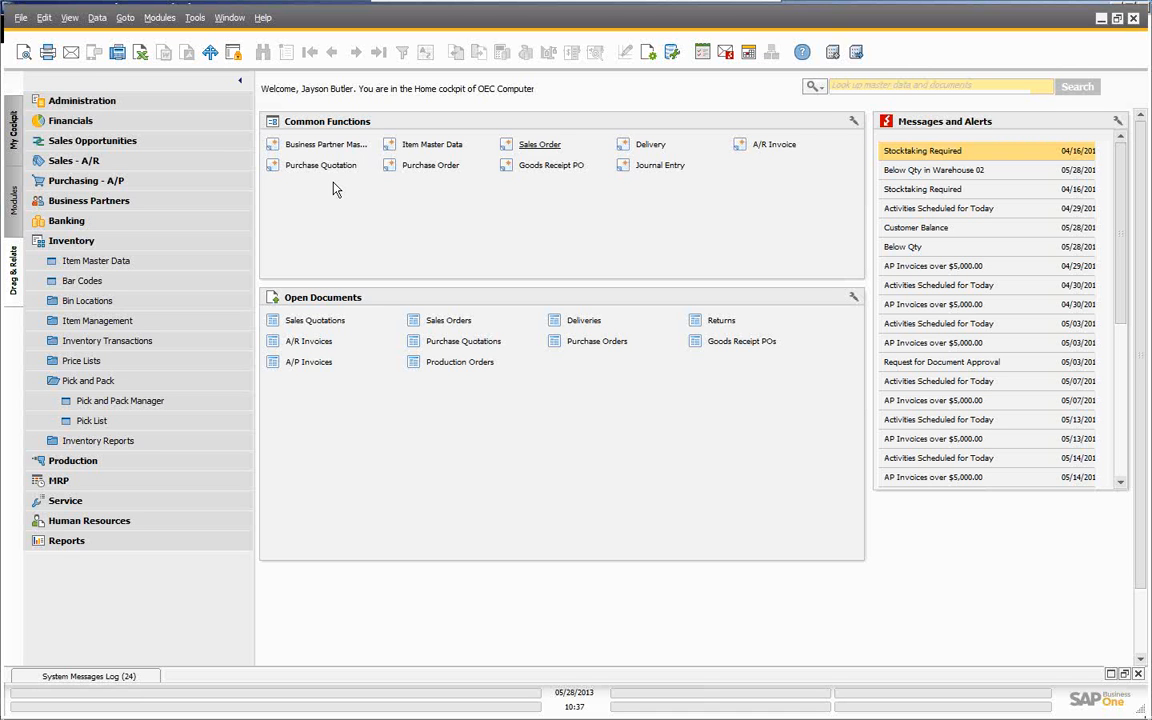
- Expand Administration > Setup > Inventory > Bin Locations in the module tree
left_click(94, 104)
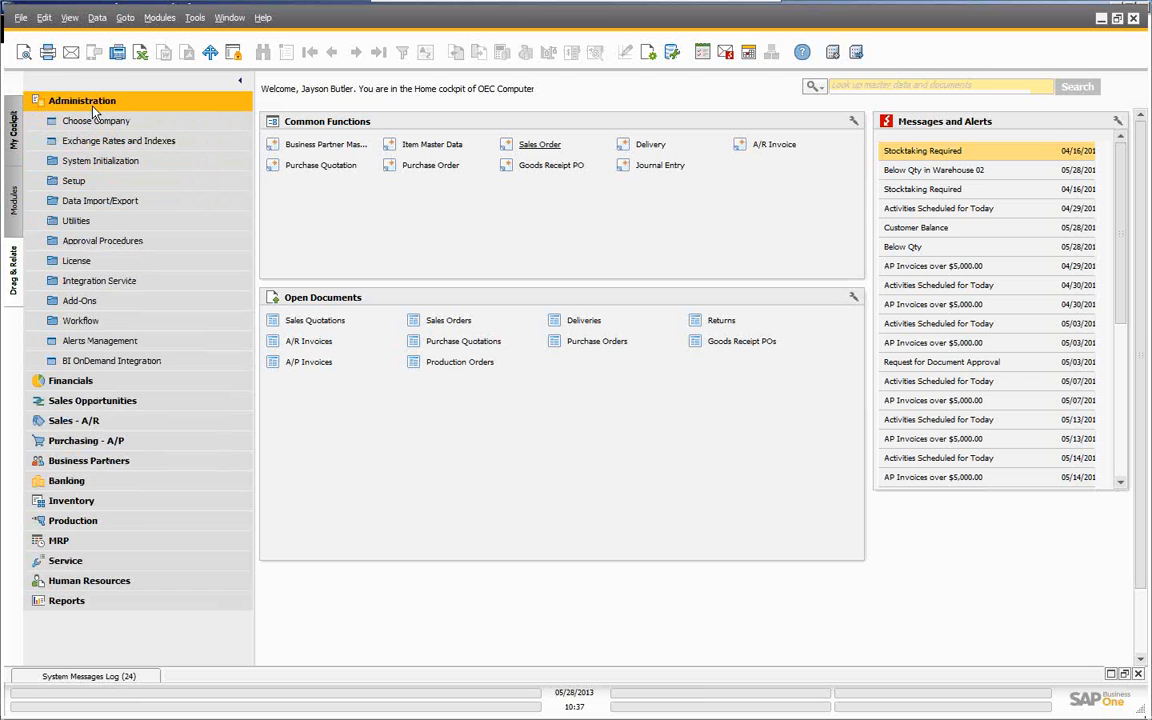
left_click(76, 181)
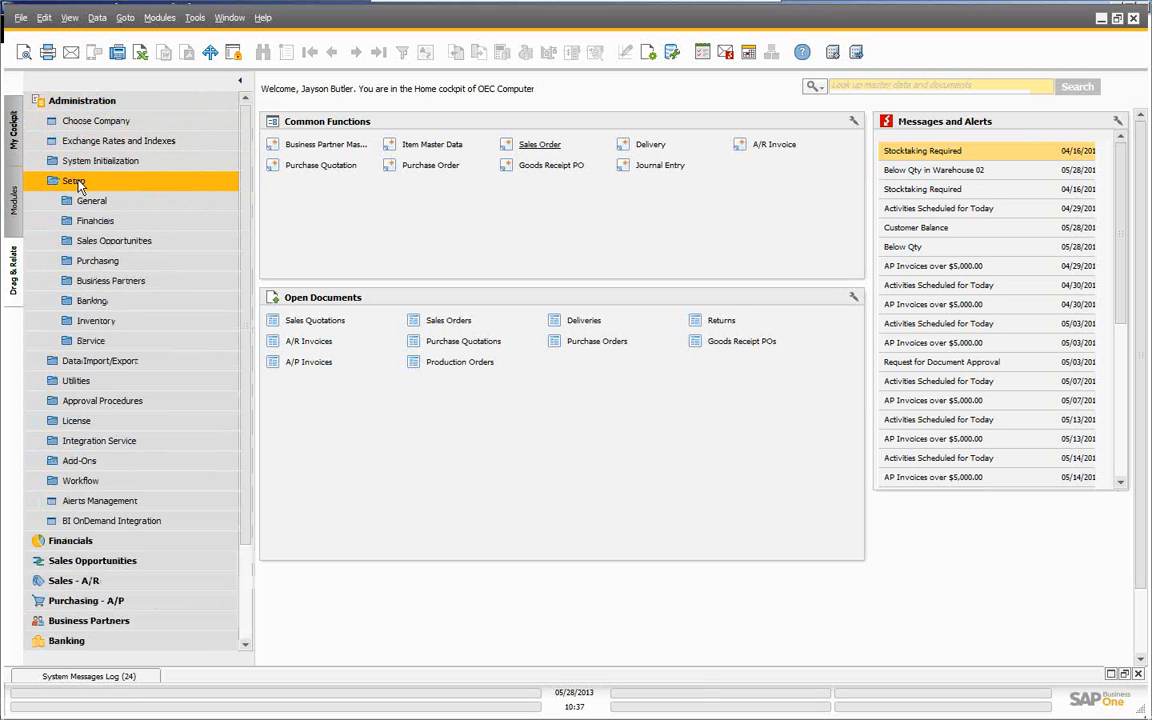
left_click(82, 320)
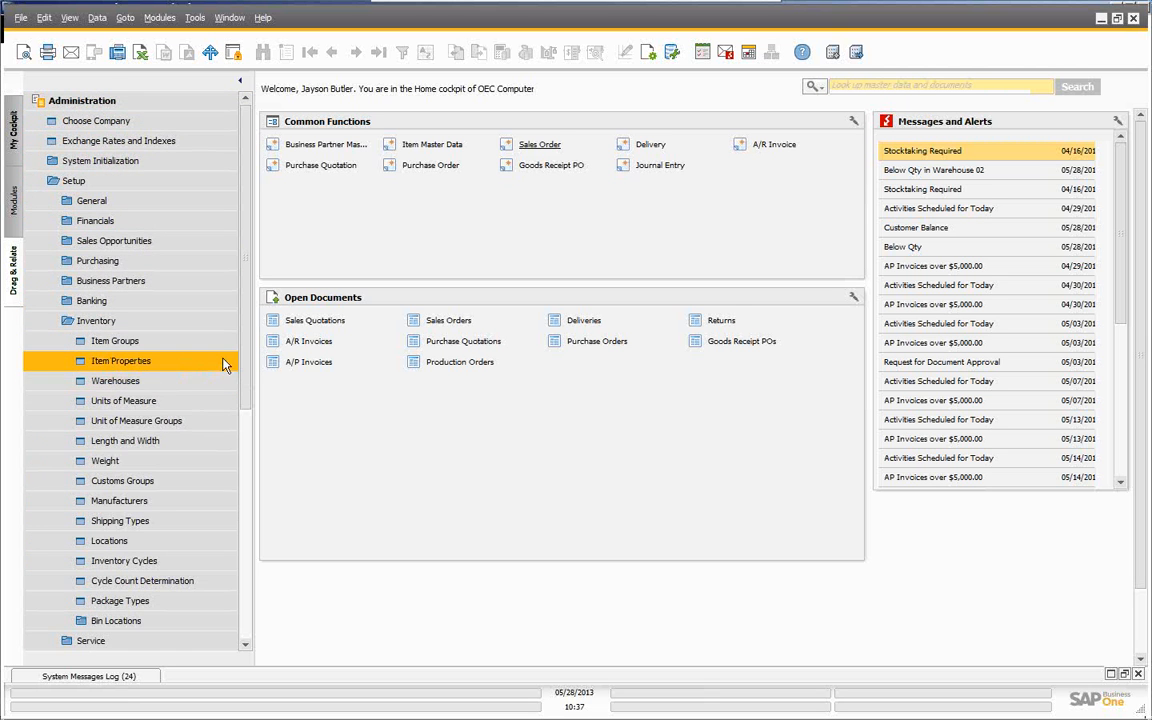
left_click_drag(247, 361, 247, 450)
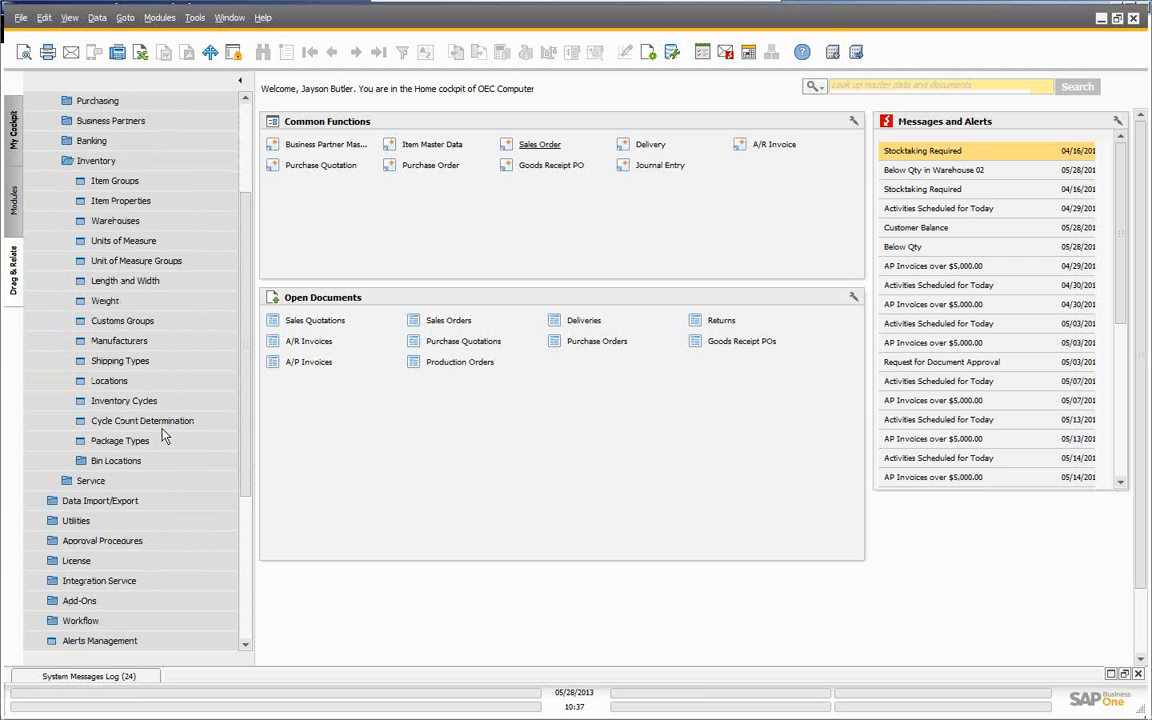
left_click(121, 465)
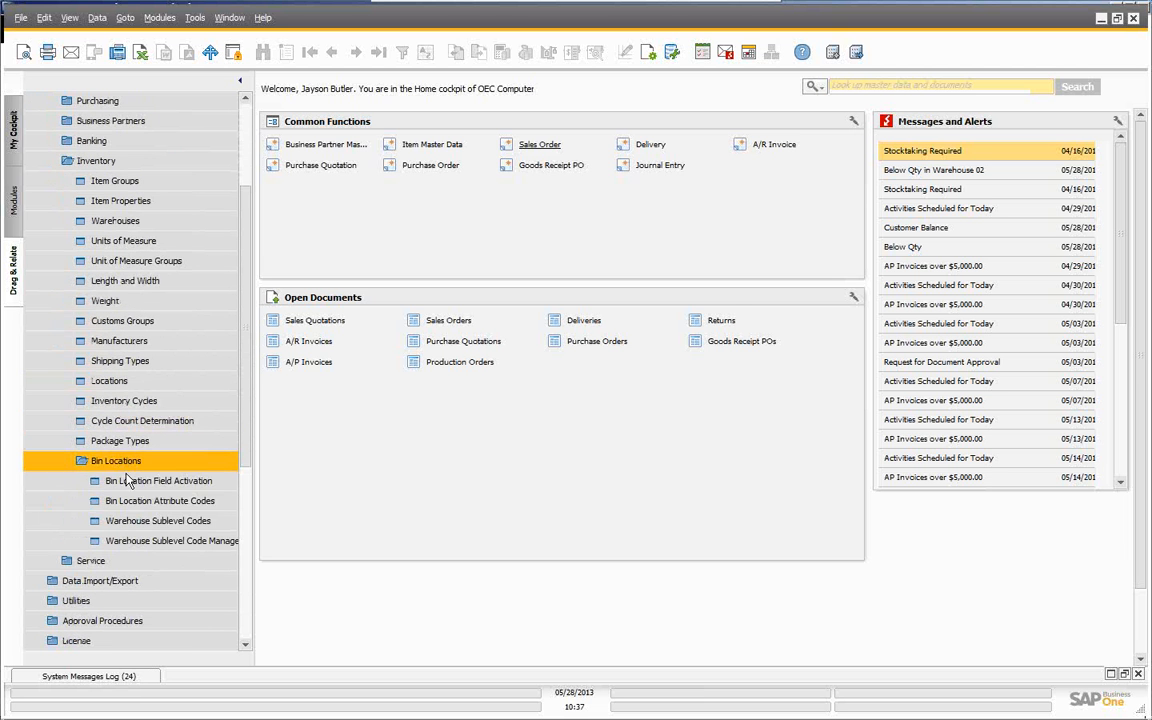
left_click(134, 482)
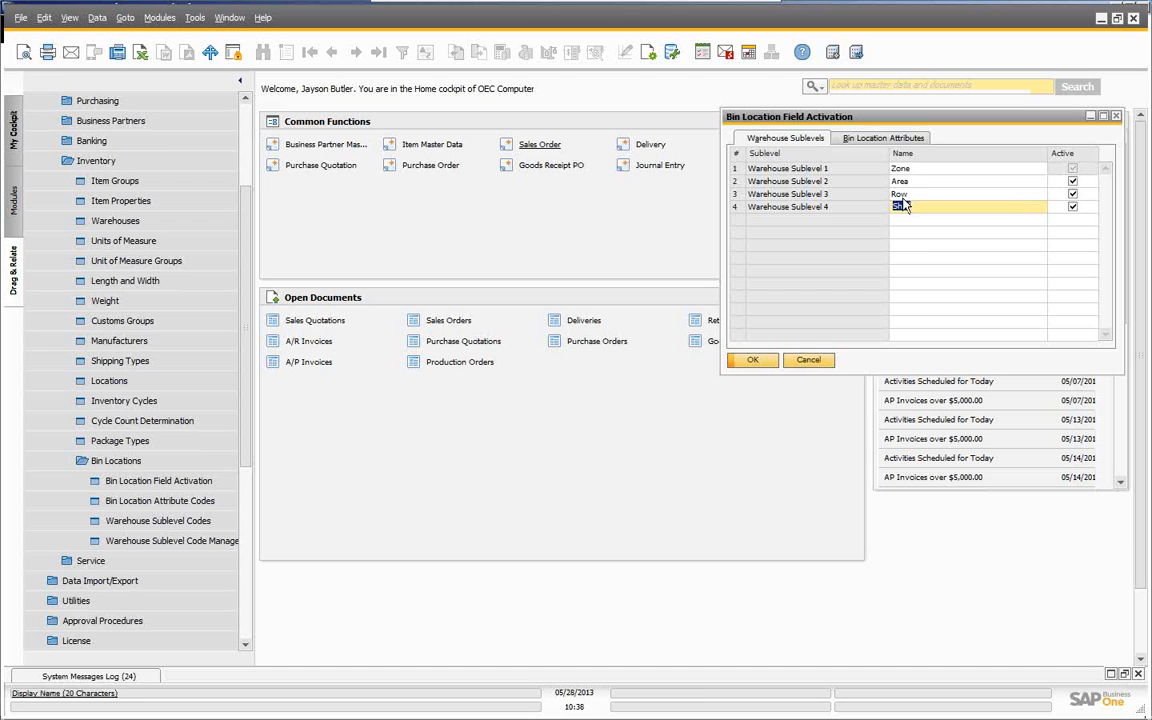
left_click(866, 140)
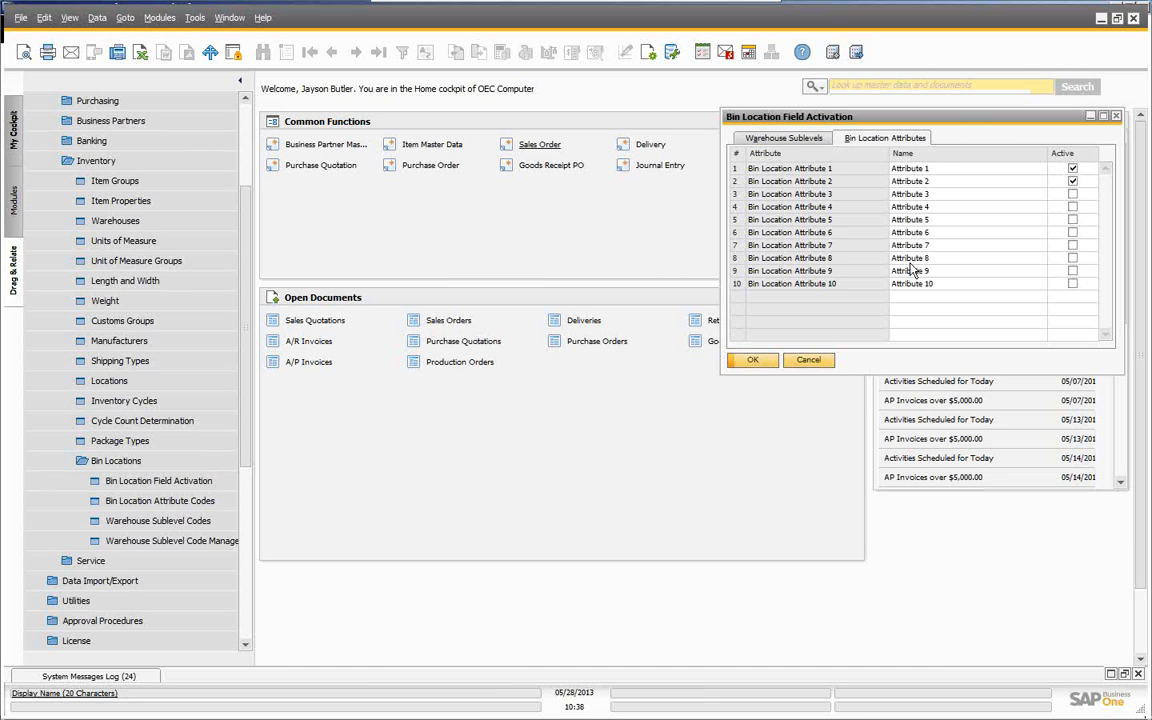
left_click(815, 365)
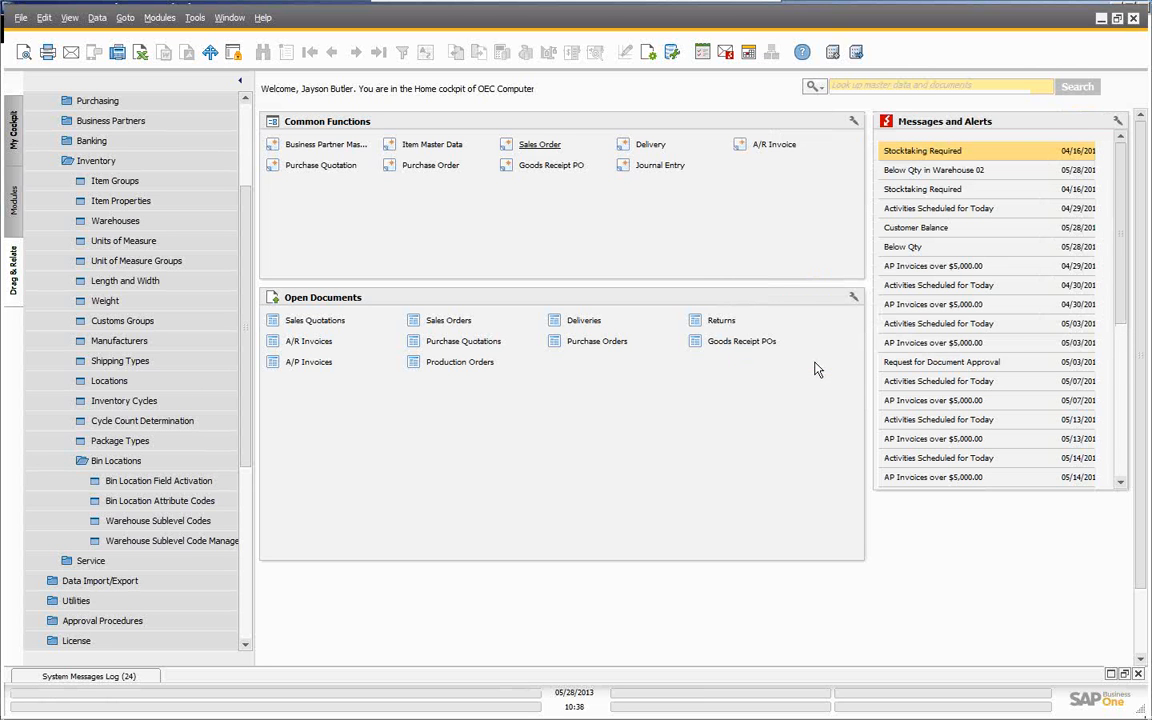
left_click(160, 500)
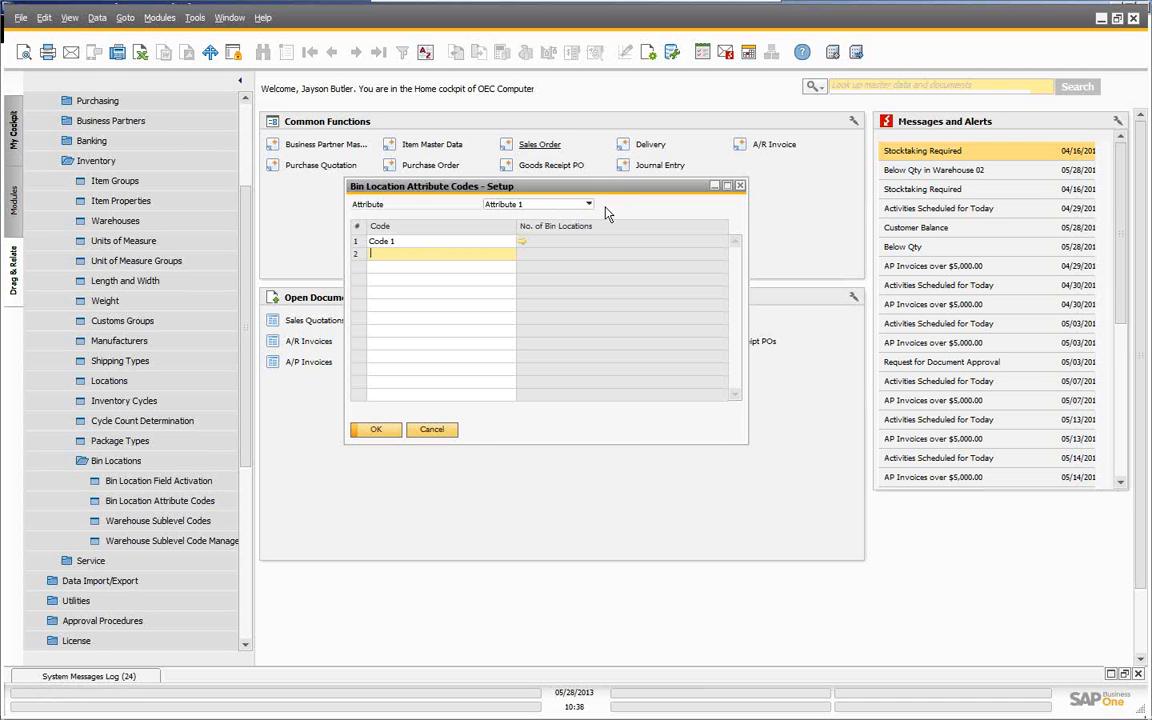
left_click(431, 430)
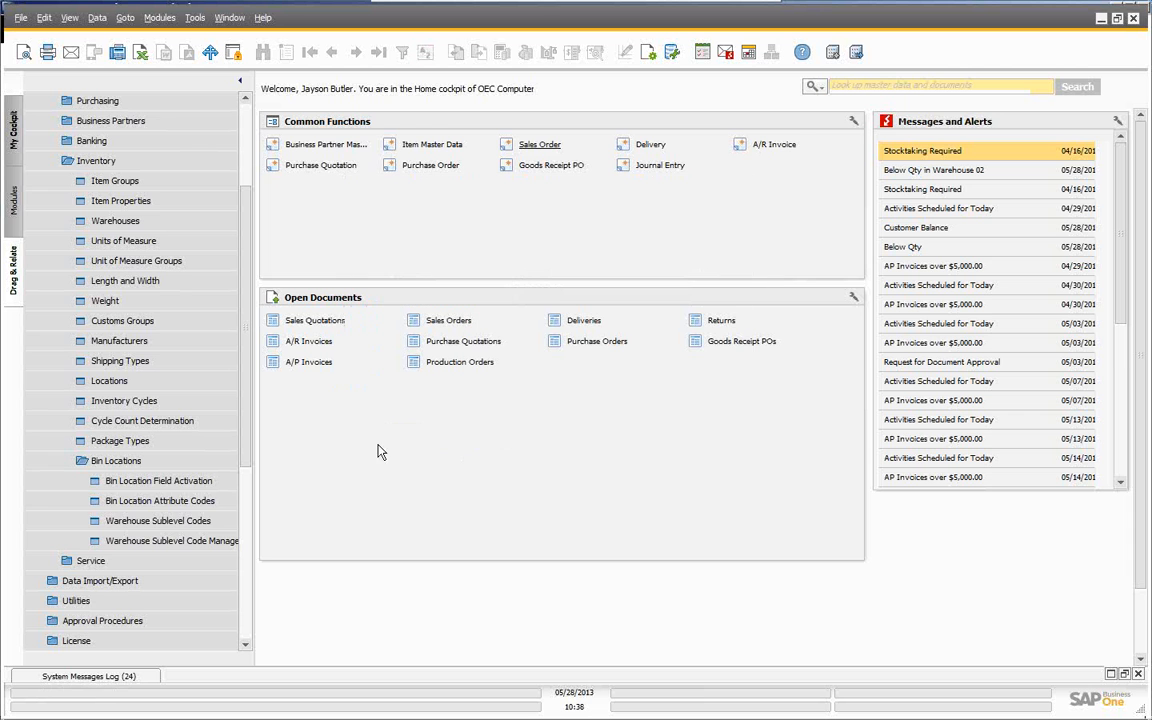
- Review the Area, Row and Shelf codes in Warehouse Sublevel Codes setup and cancel unchanged
left_click(166, 530)
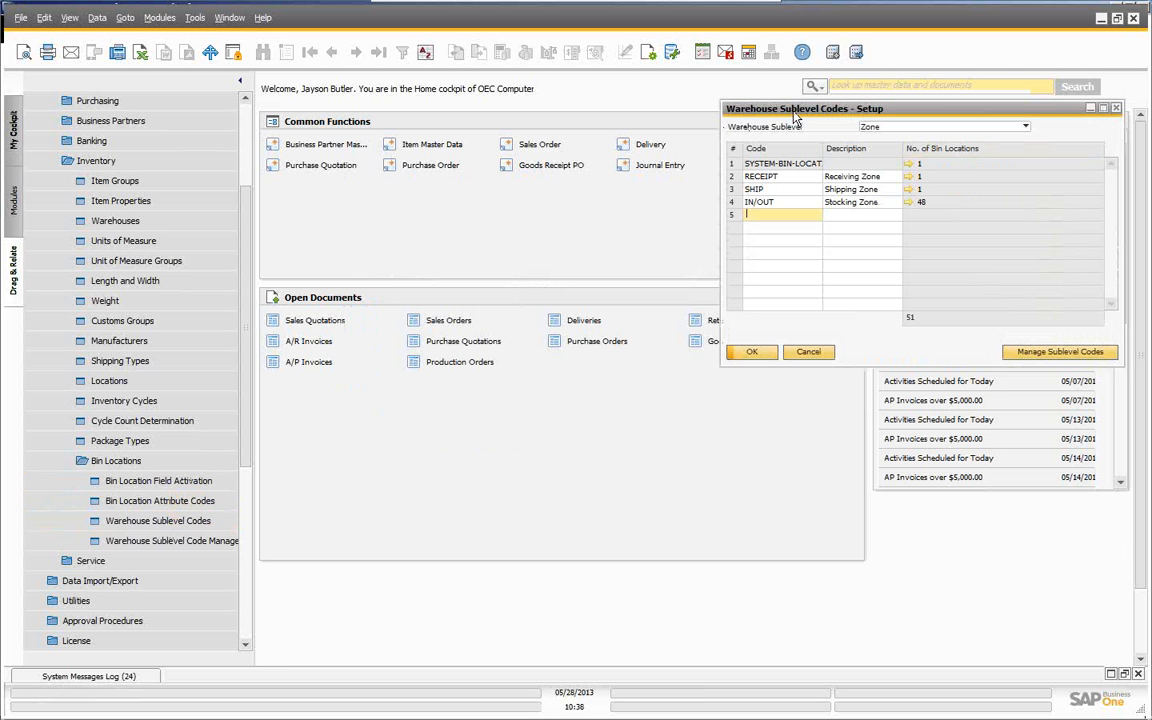
left_click_drag(724, 107, 332, 124)
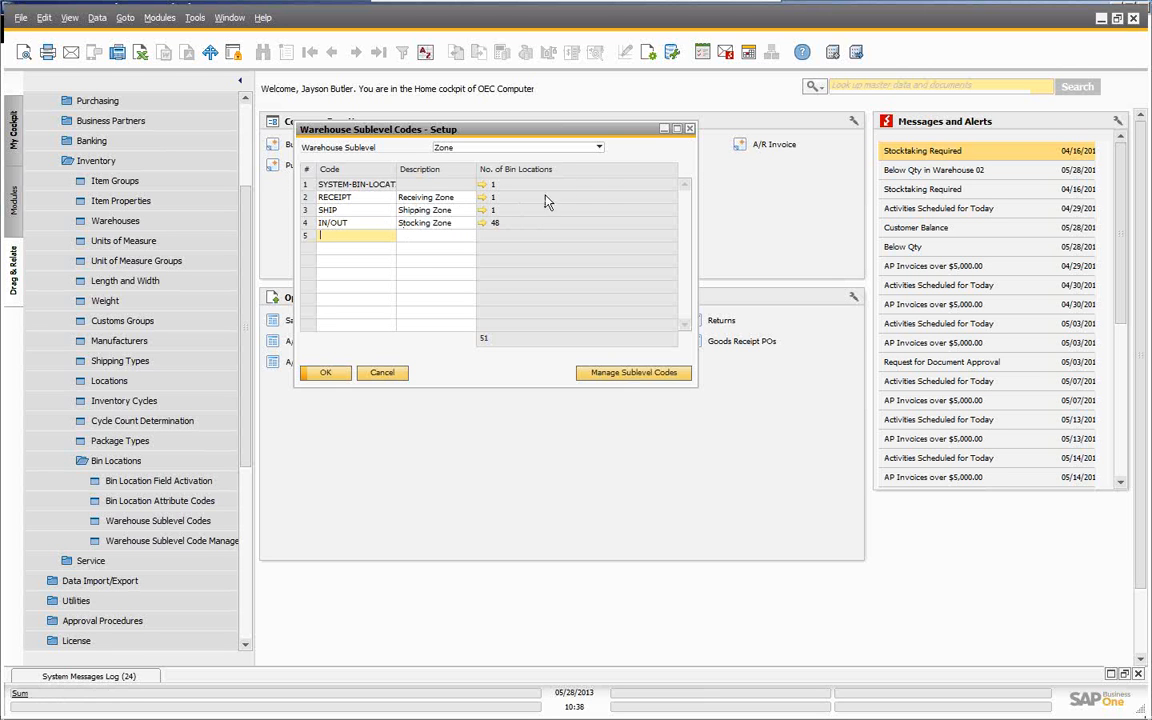
left_click(599, 148)
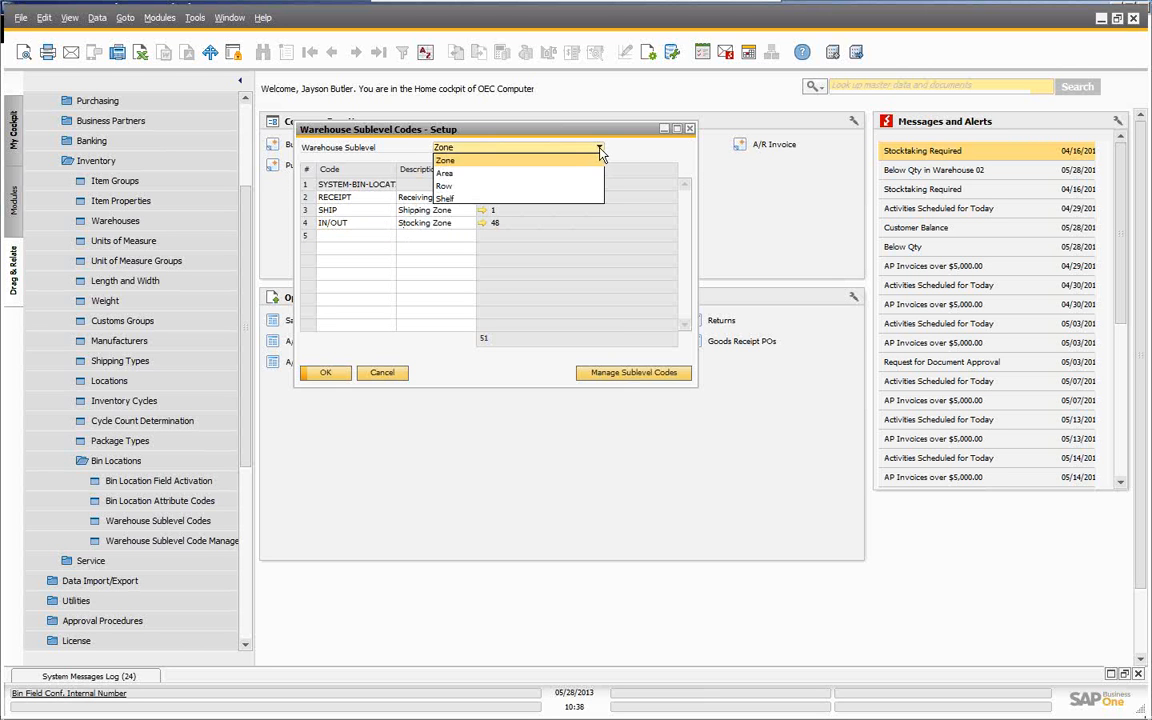
left_click(520, 174)
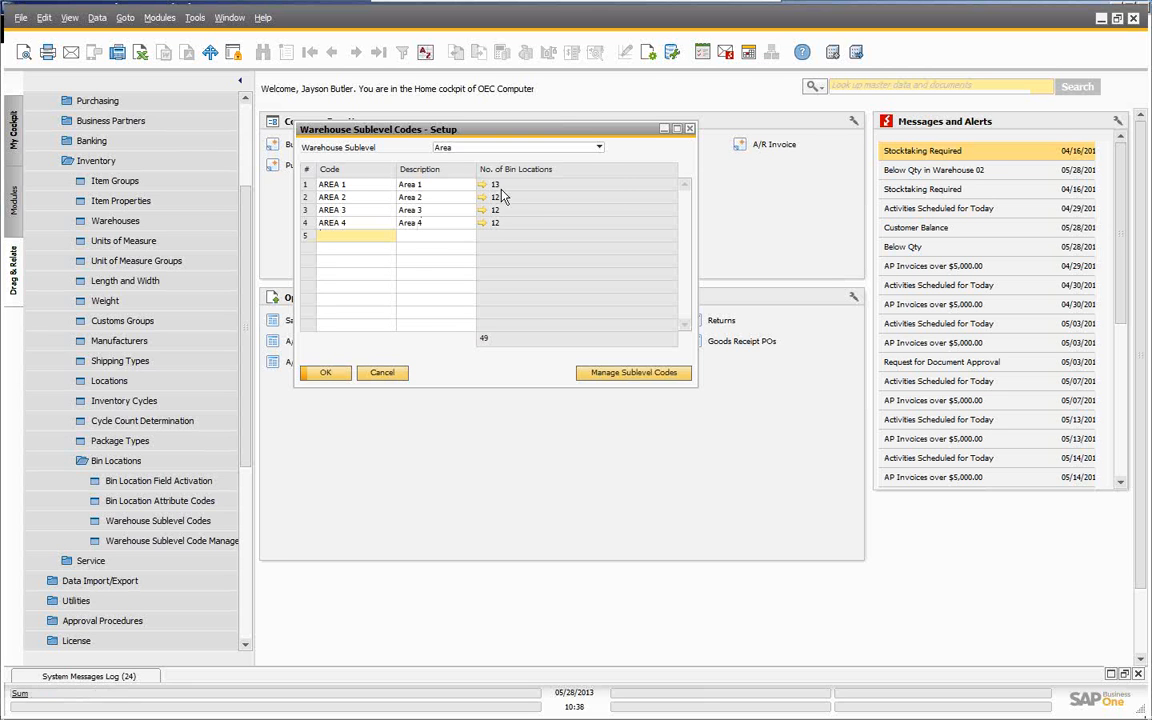
left_click(598, 149)
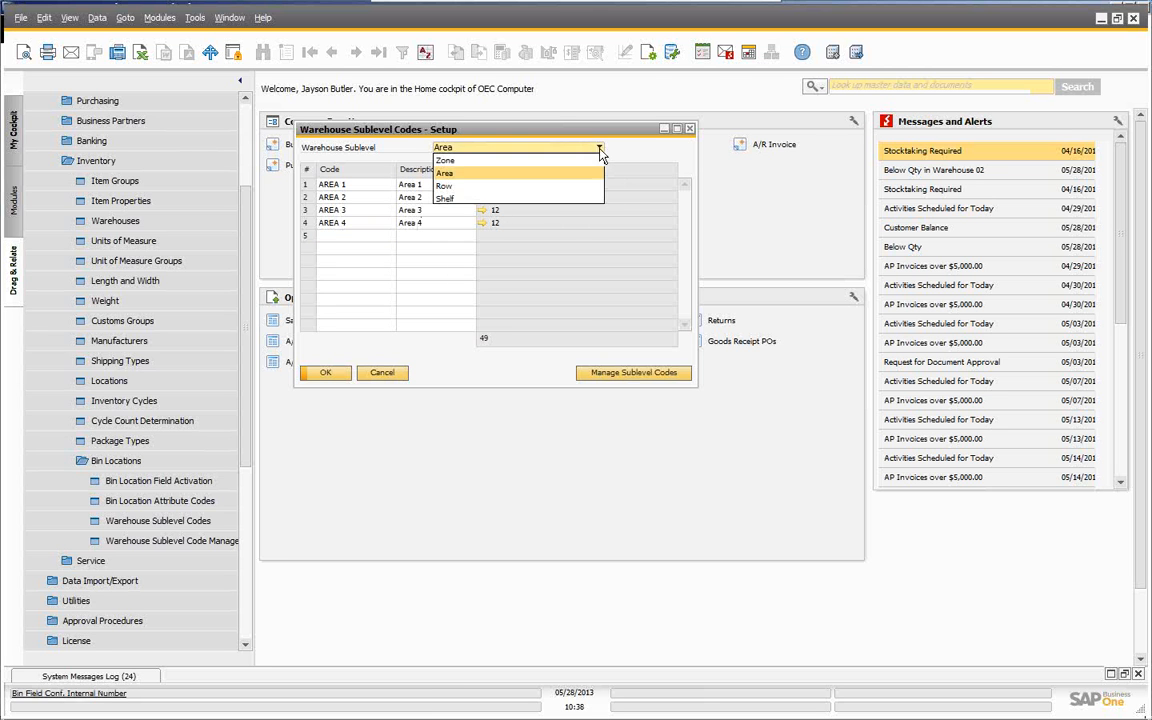
left_click(481, 187)
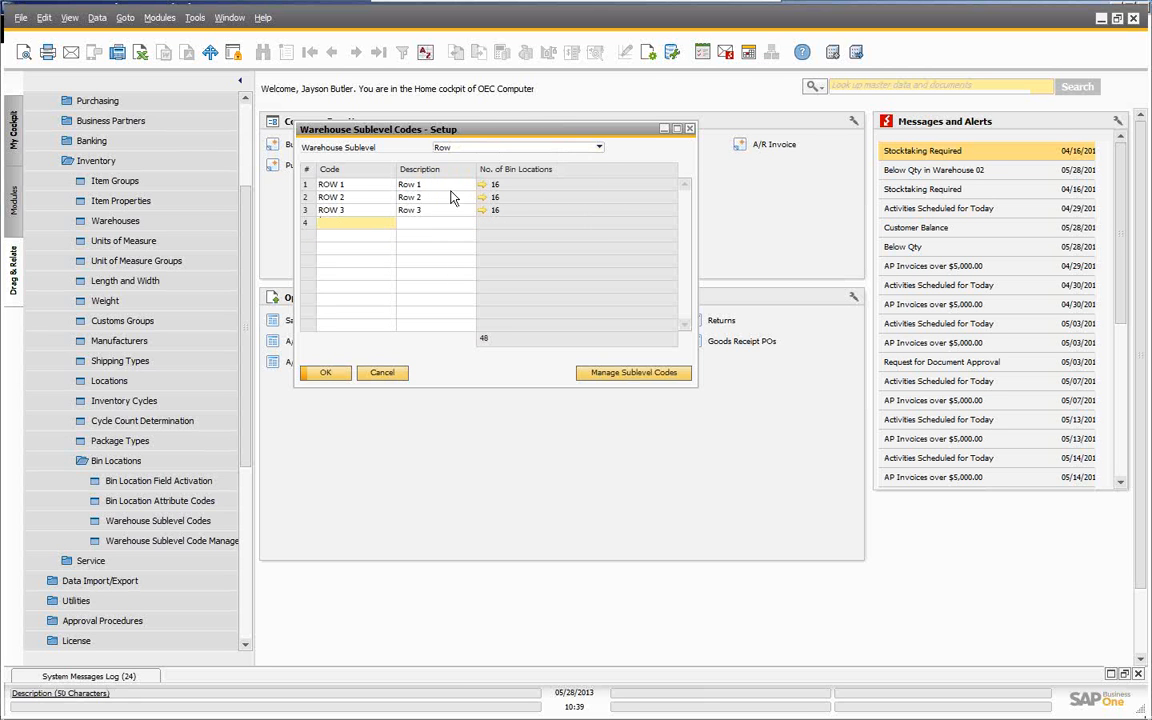
left_click(599, 148)
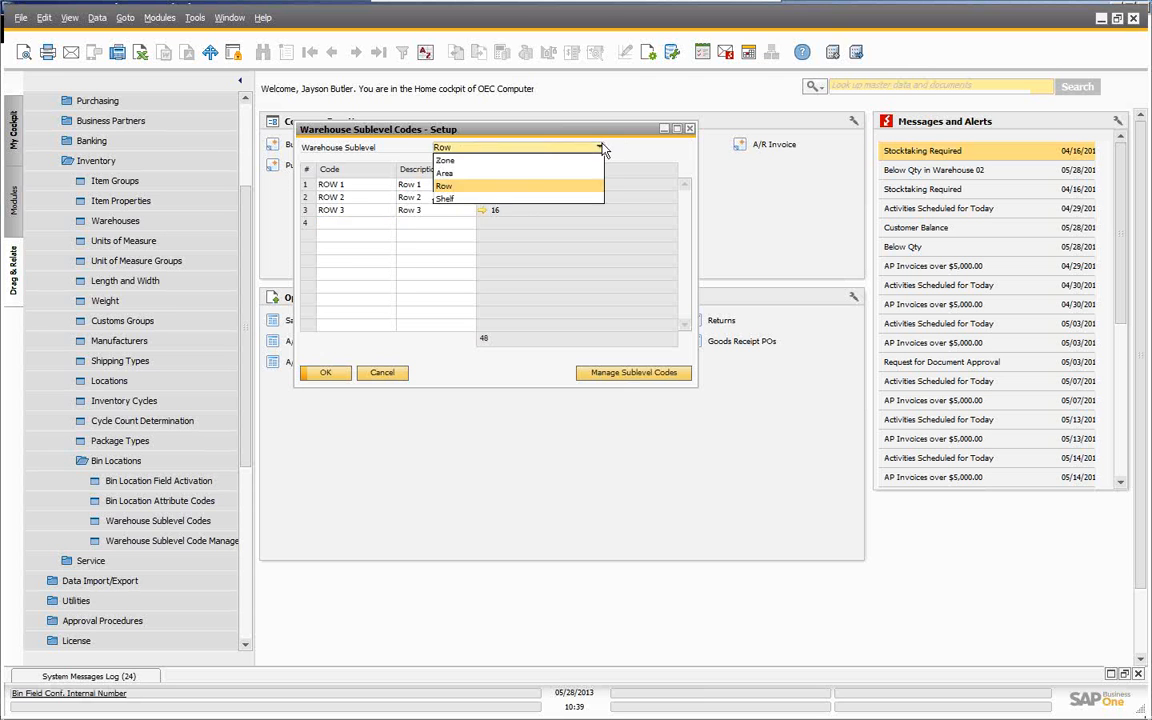
left_click(476, 199)
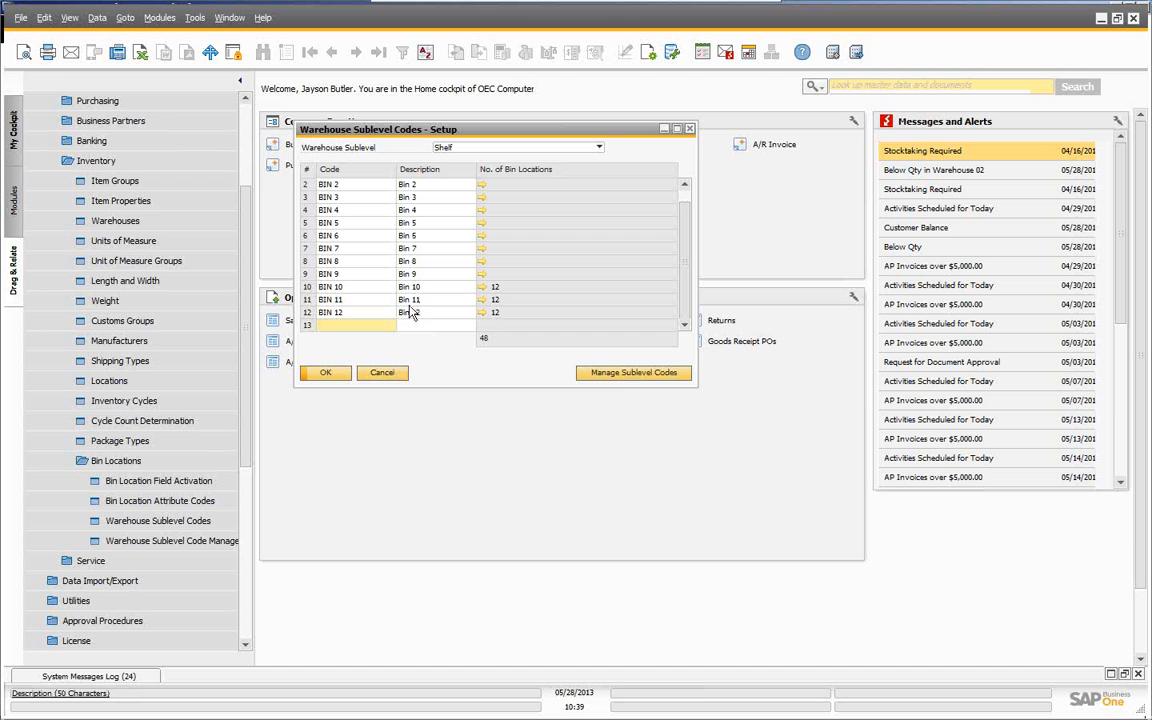
left_click(390, 372)
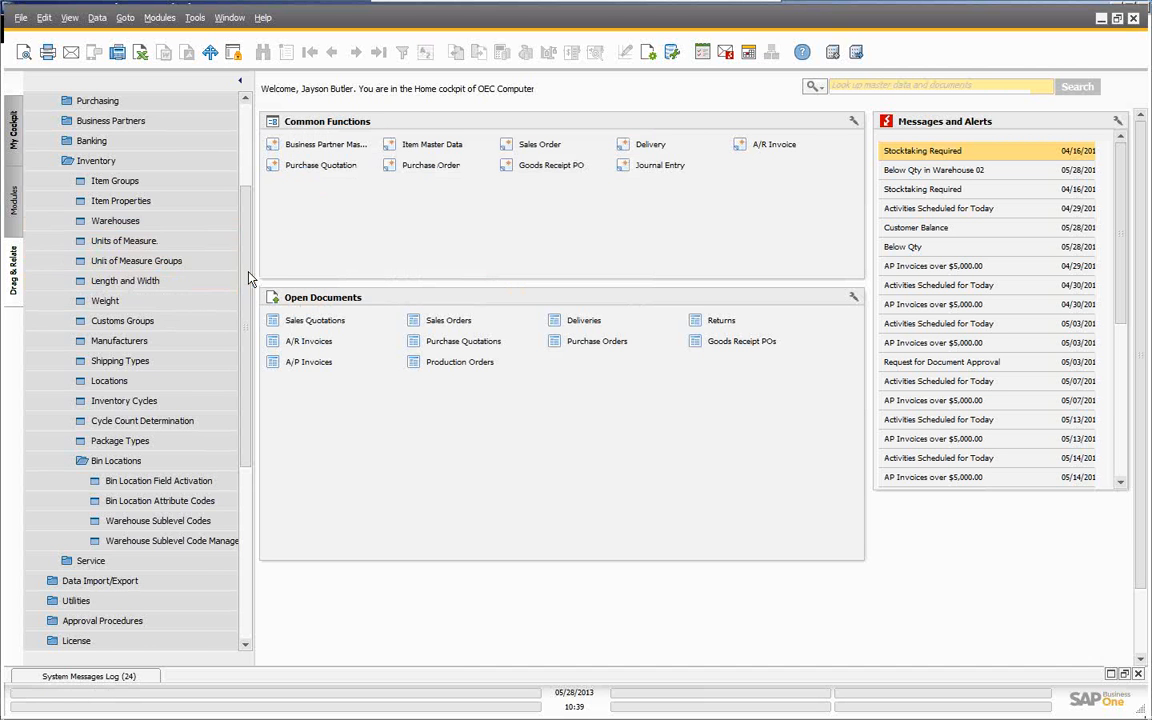
- Set warehouse 01's Auto Alloc. on Issue to Single Choice, update, and close warehouse setup
left_click_drag(249, 275, 248, 220)
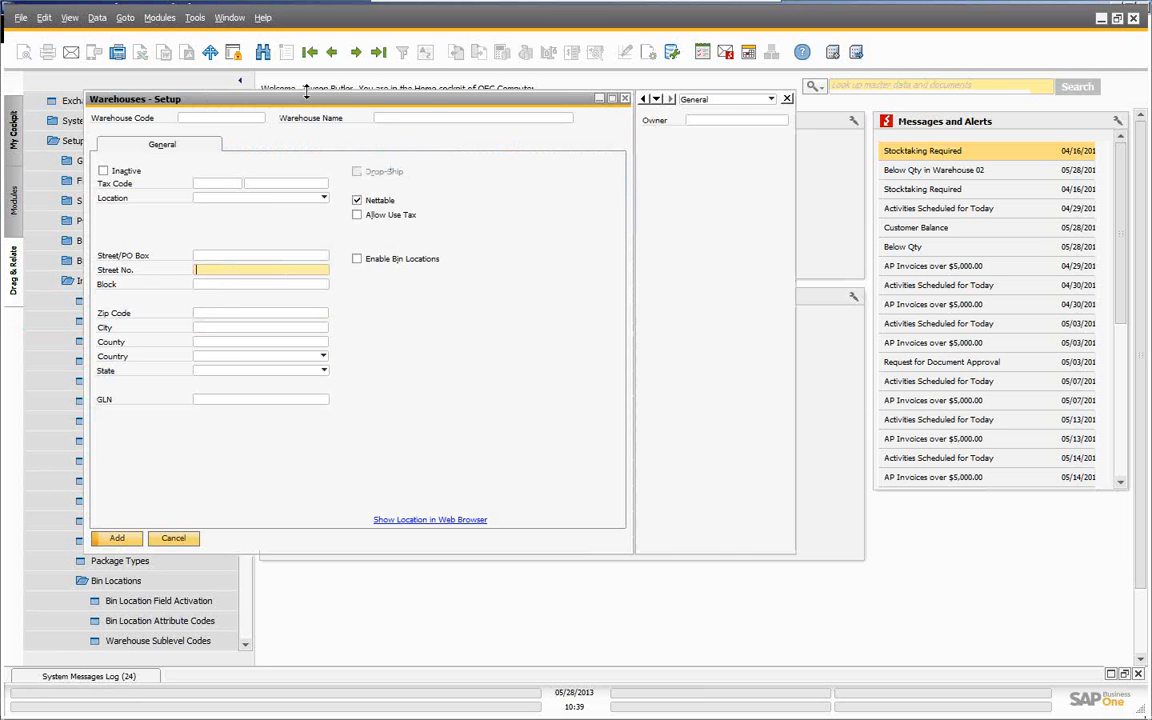
left_click_drag(316, 100, 506, 109)
left_click(310, 52)
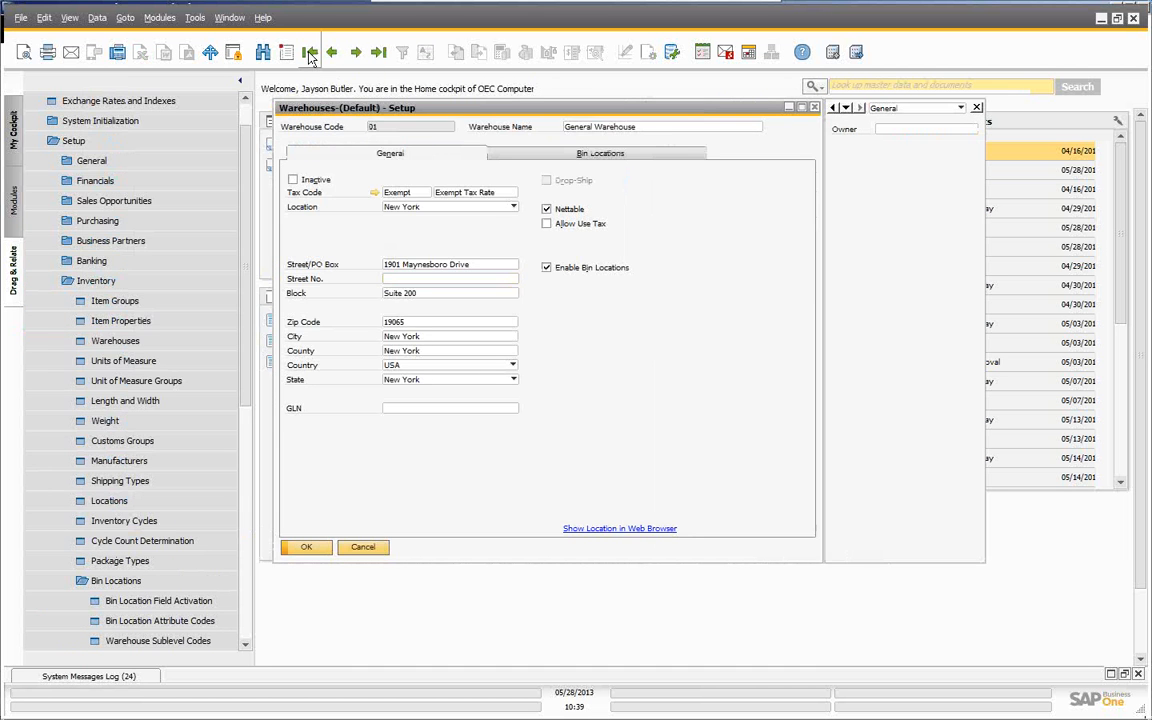
left_click(546, 265)
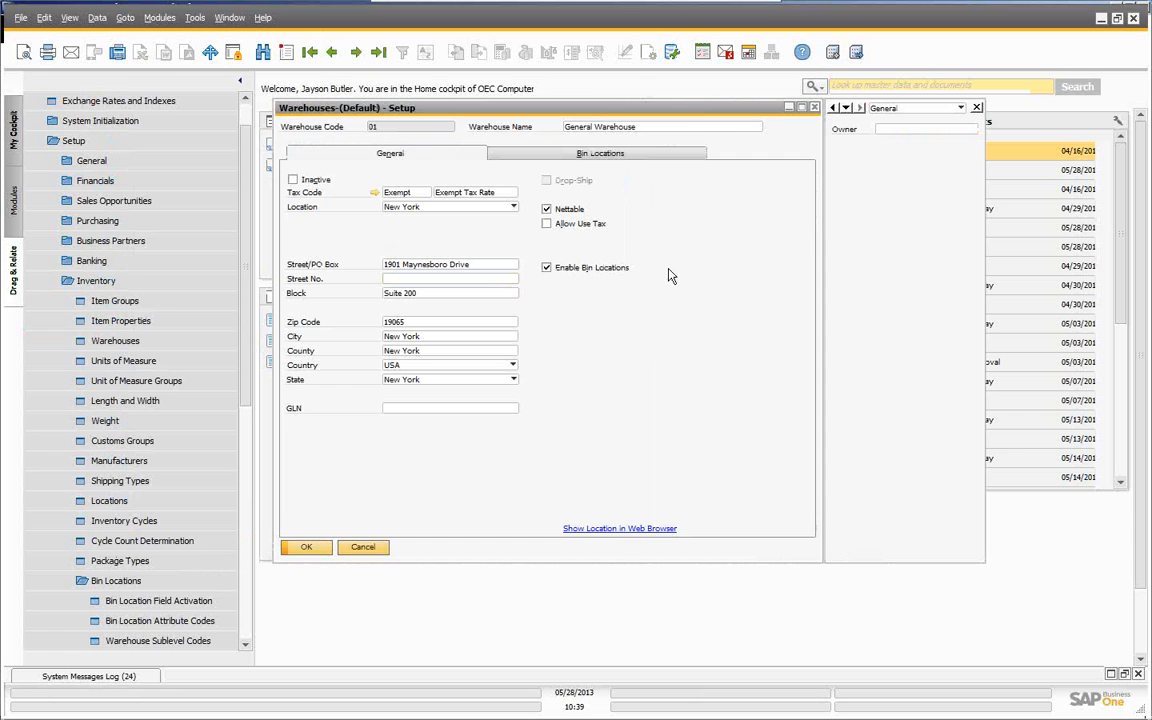
left_click(556, 155)
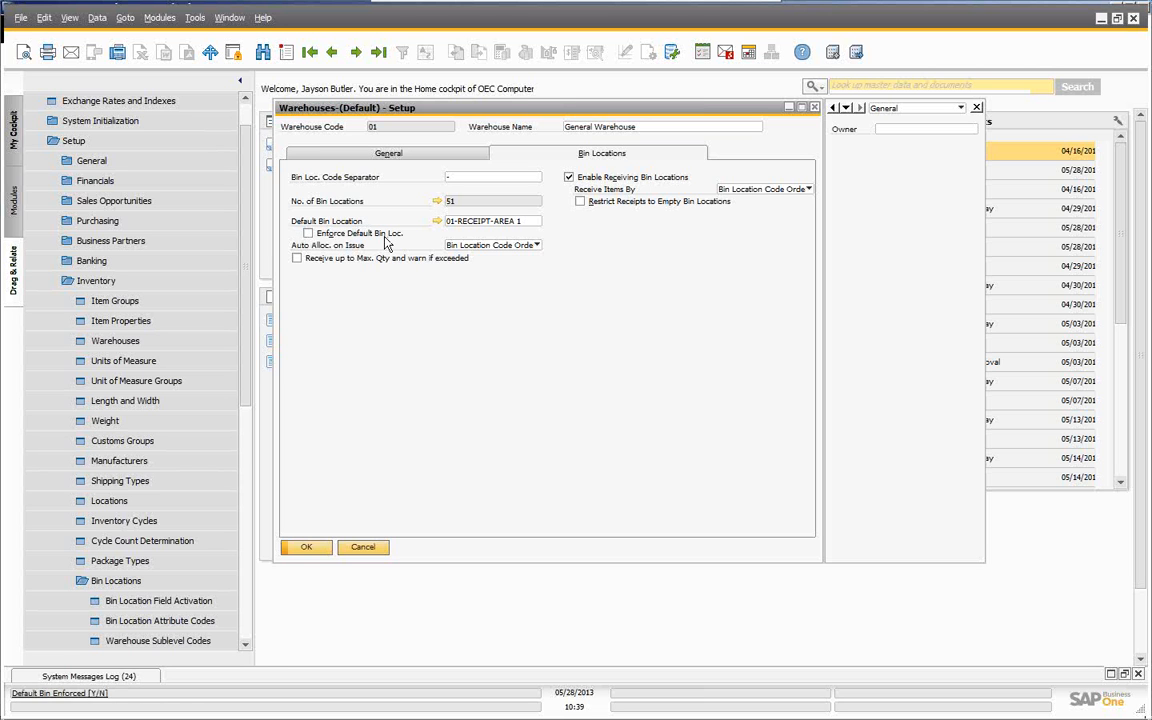
left_click(536, 245)
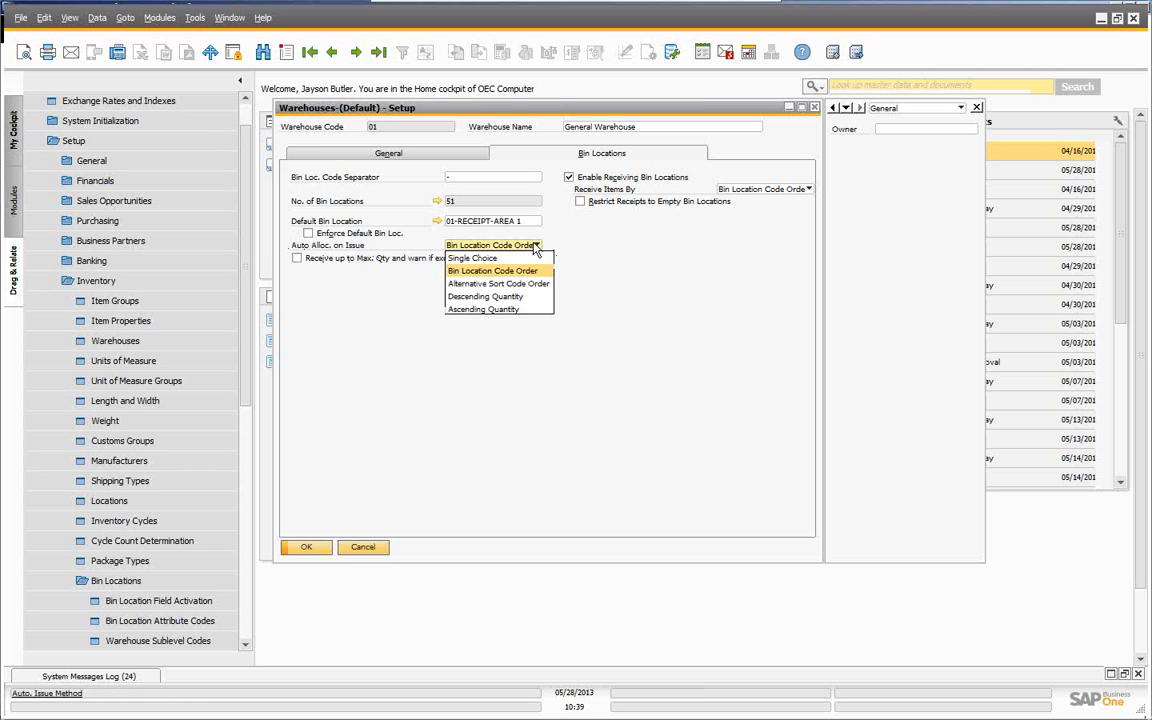
left_click(470, 258)
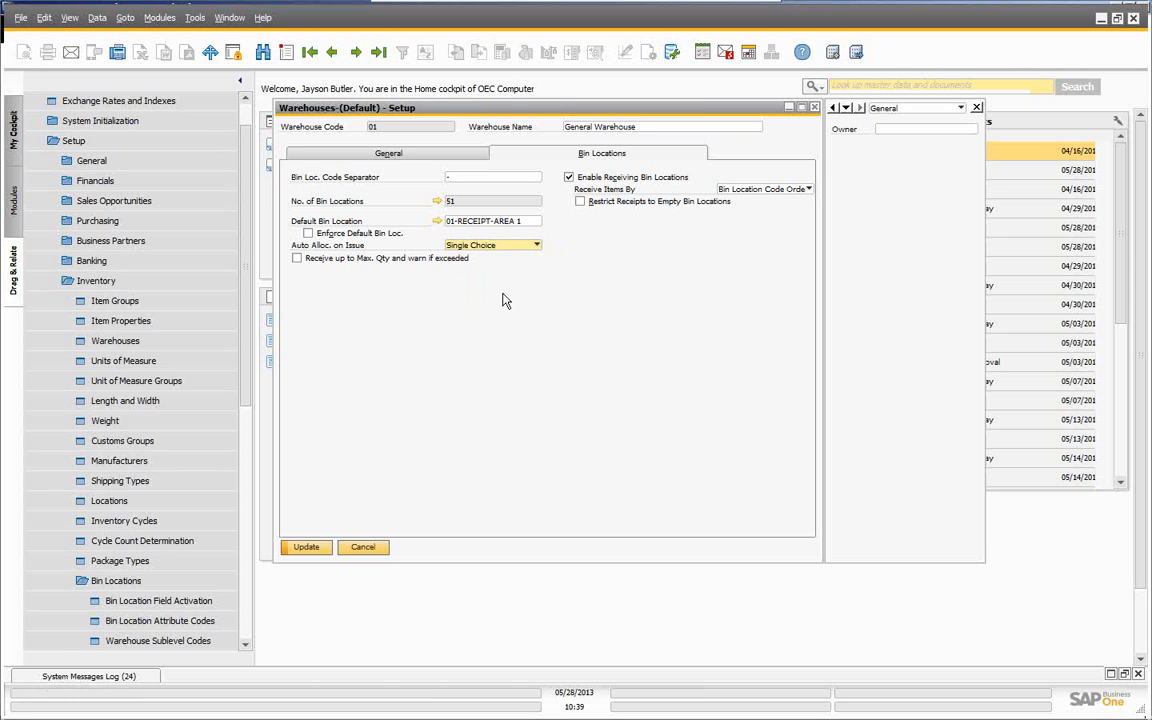
left_click(310, 549)
left_click(310, 549)
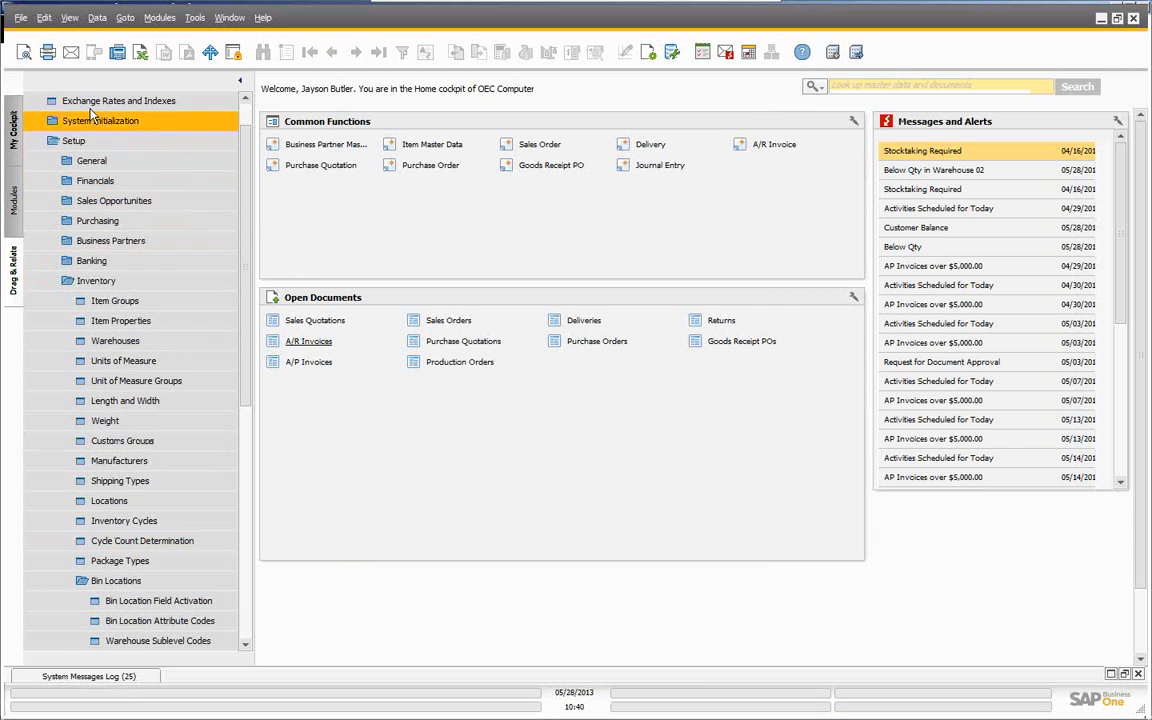
scroll(248, 180, "up", 2)
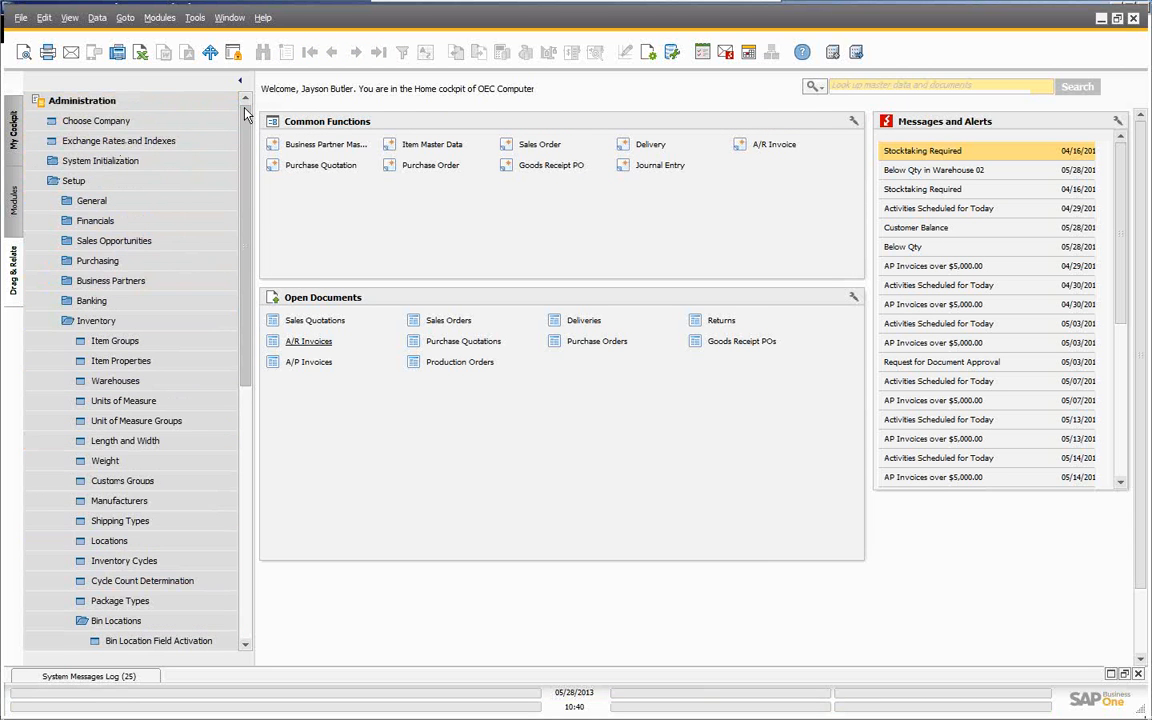
left_click(108, 104)
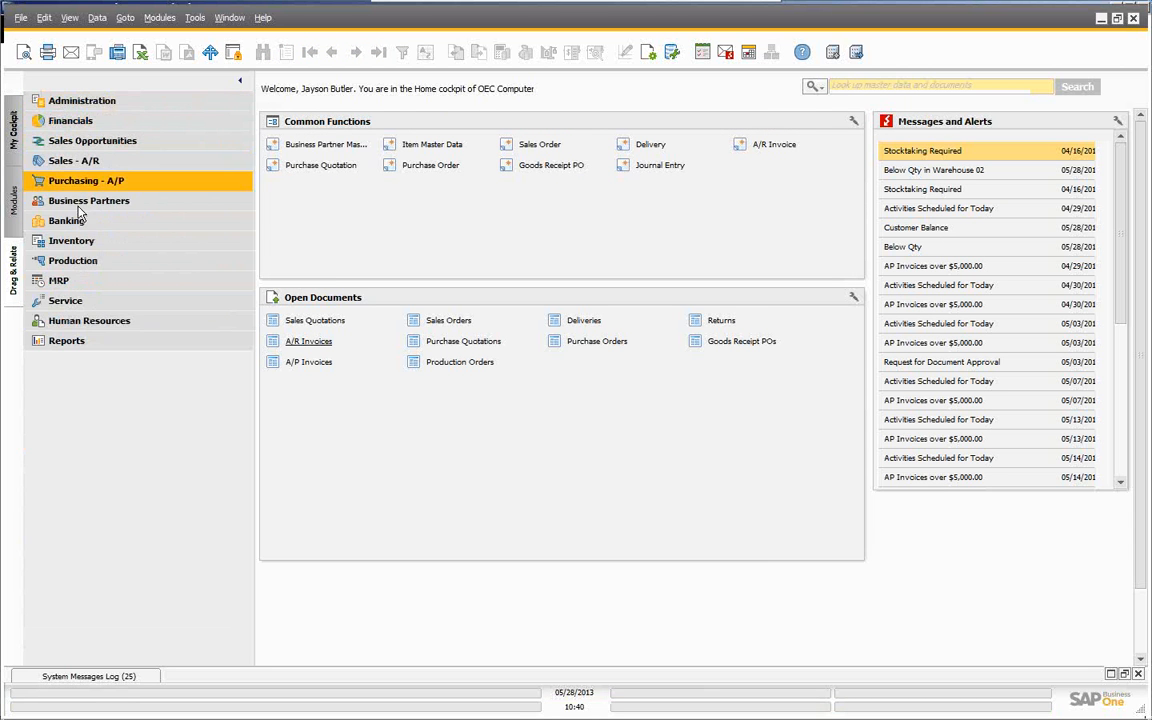
left_click(72, 244)
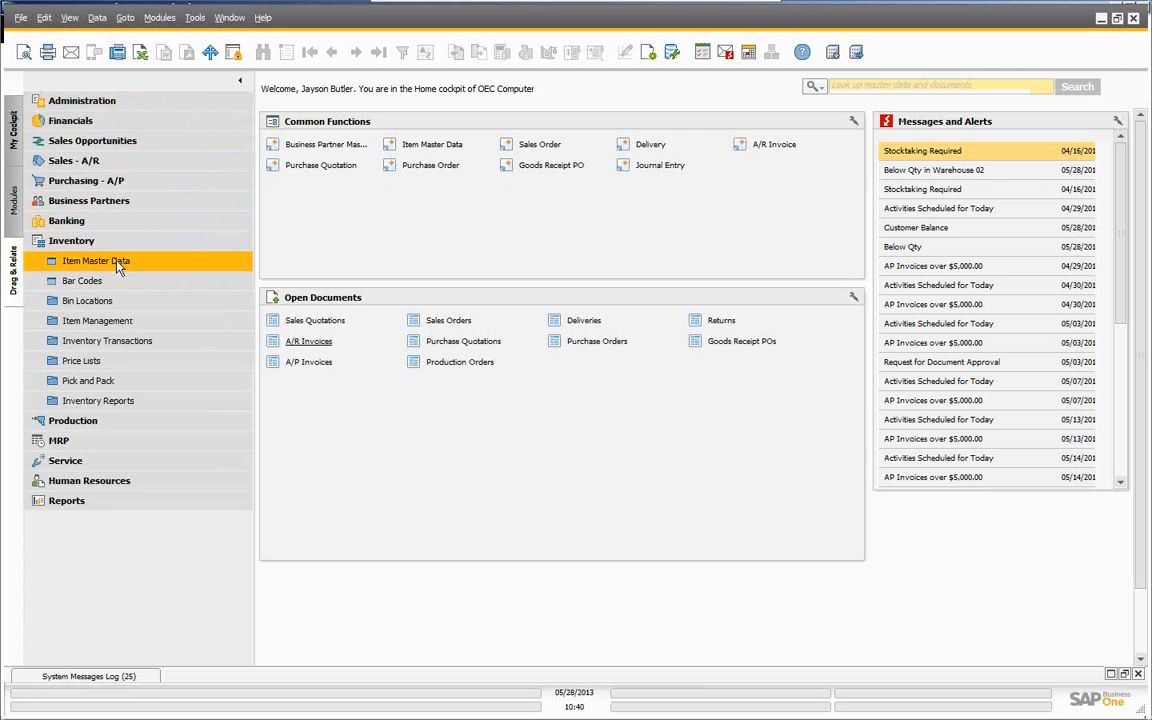
left_click(115, 264)
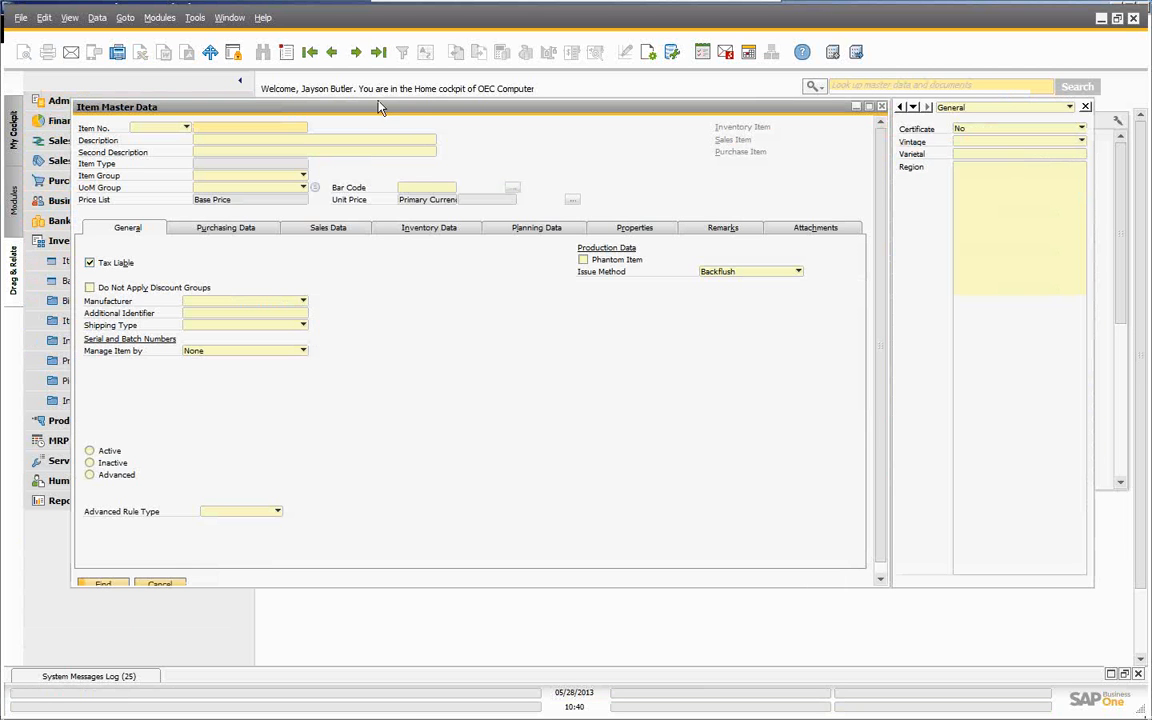
left_click(310, 53)
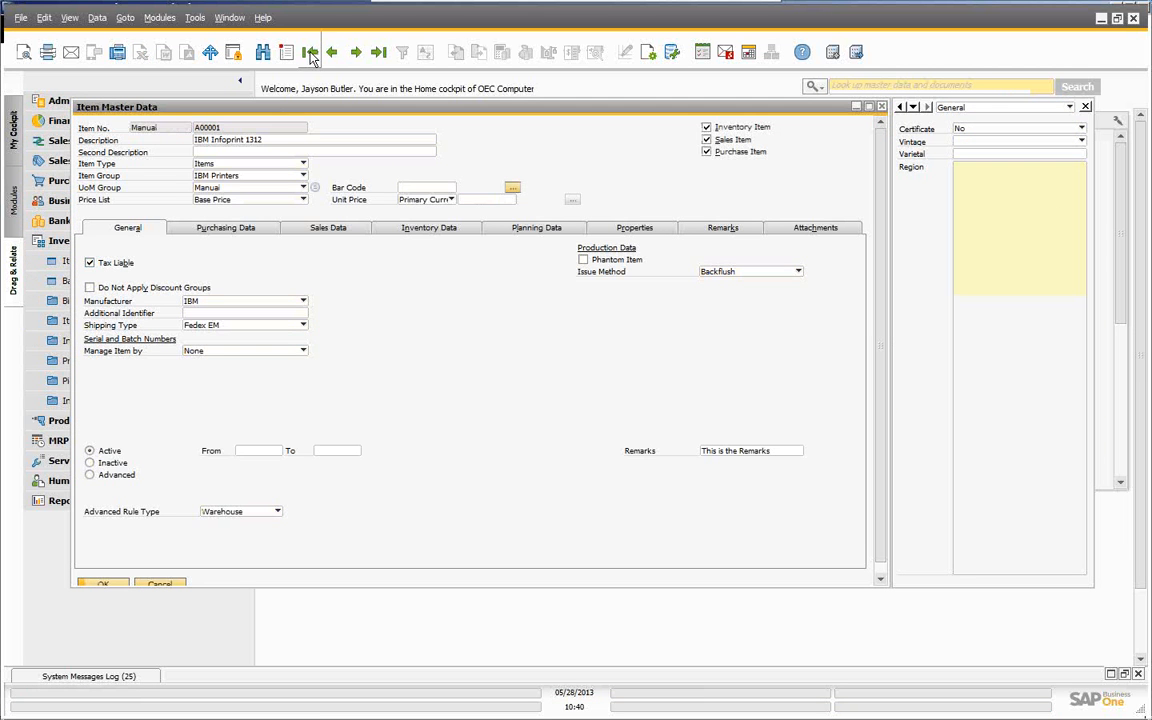
left_click(420, 236)
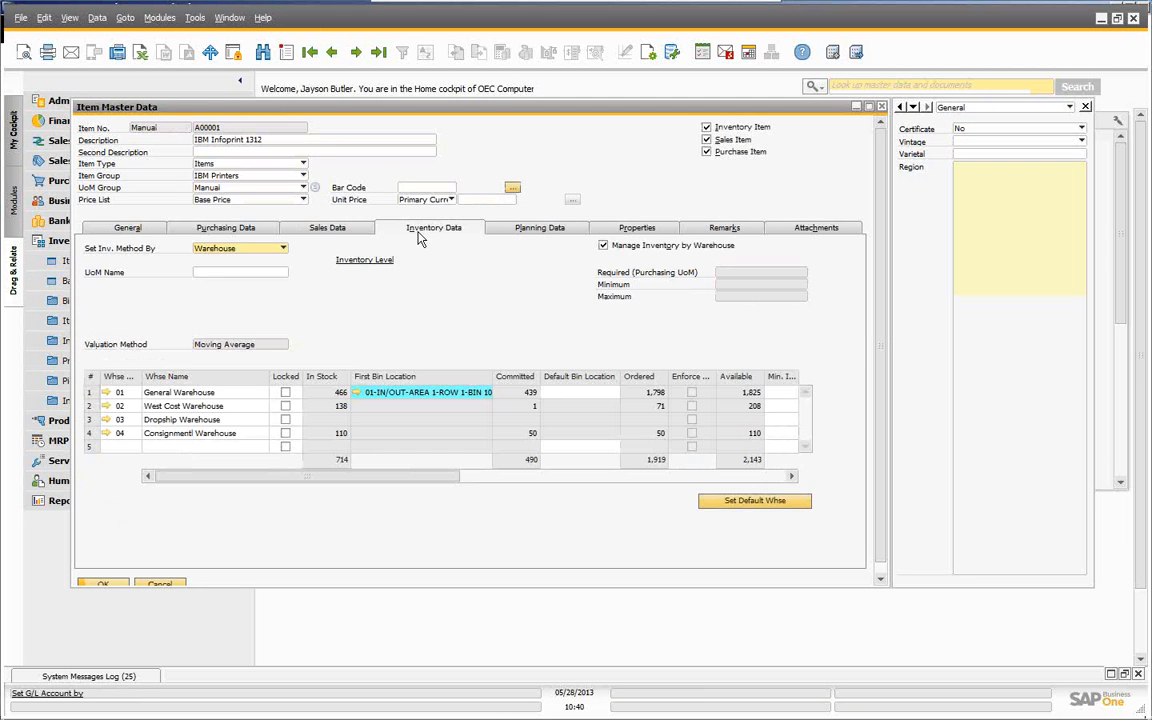
left_click(590, 394)
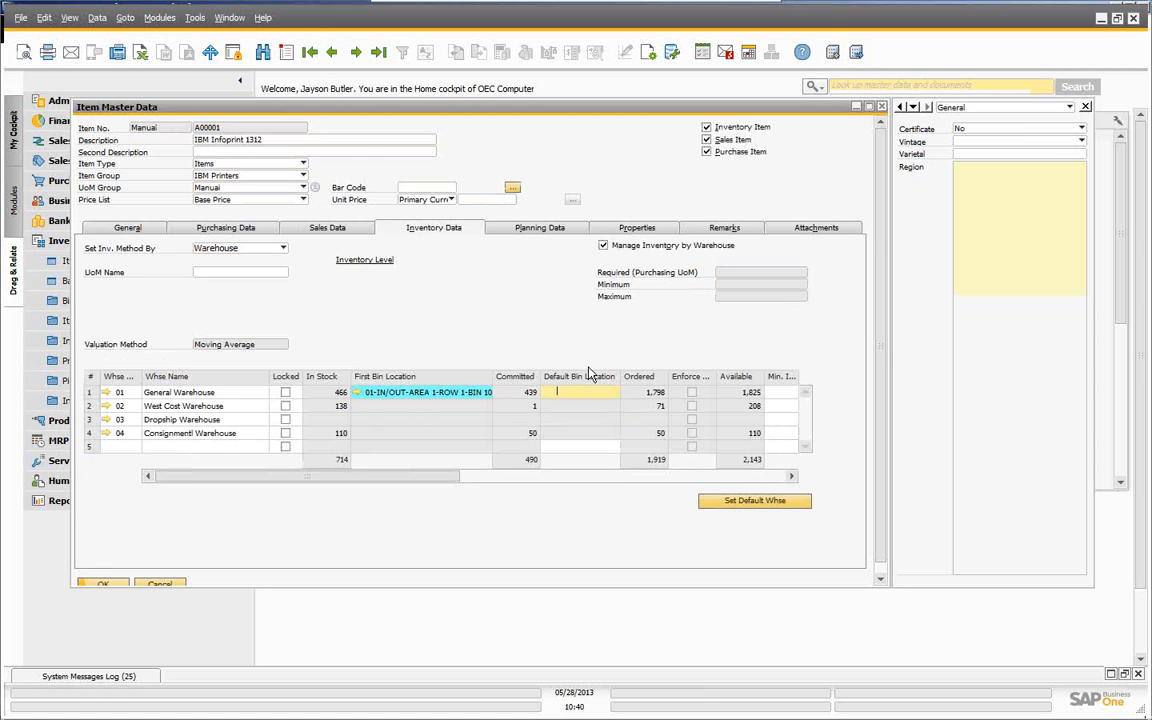
left_click(357, 393)
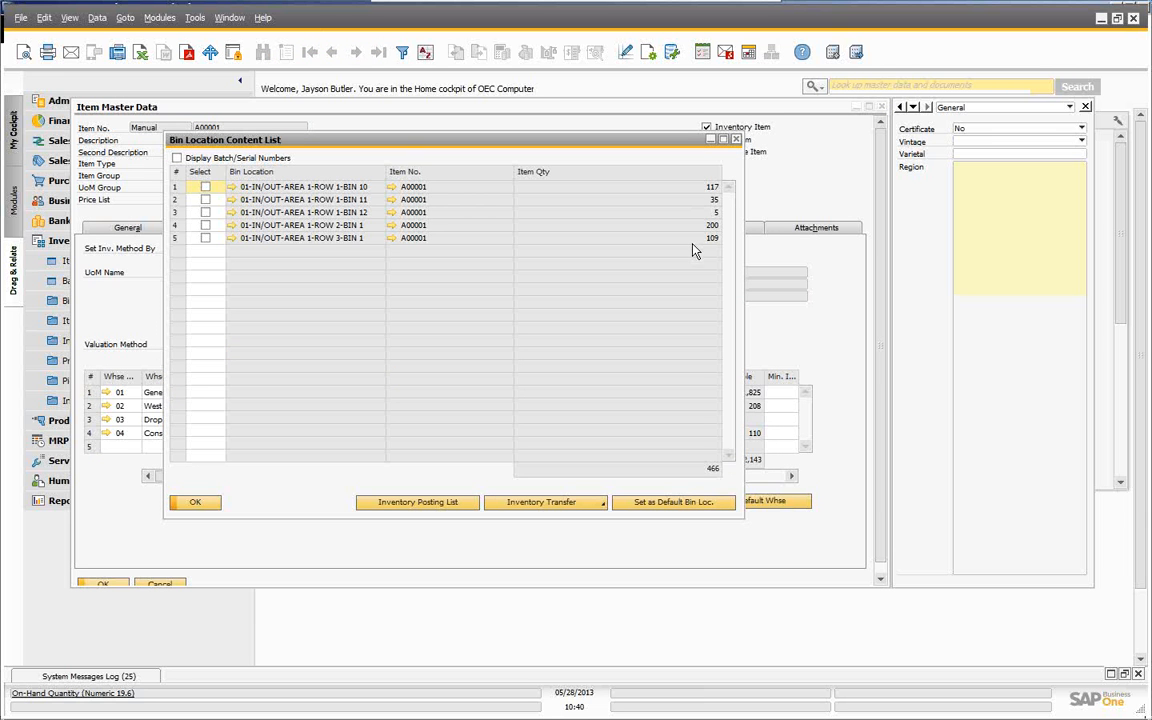
left_click(201, 508)
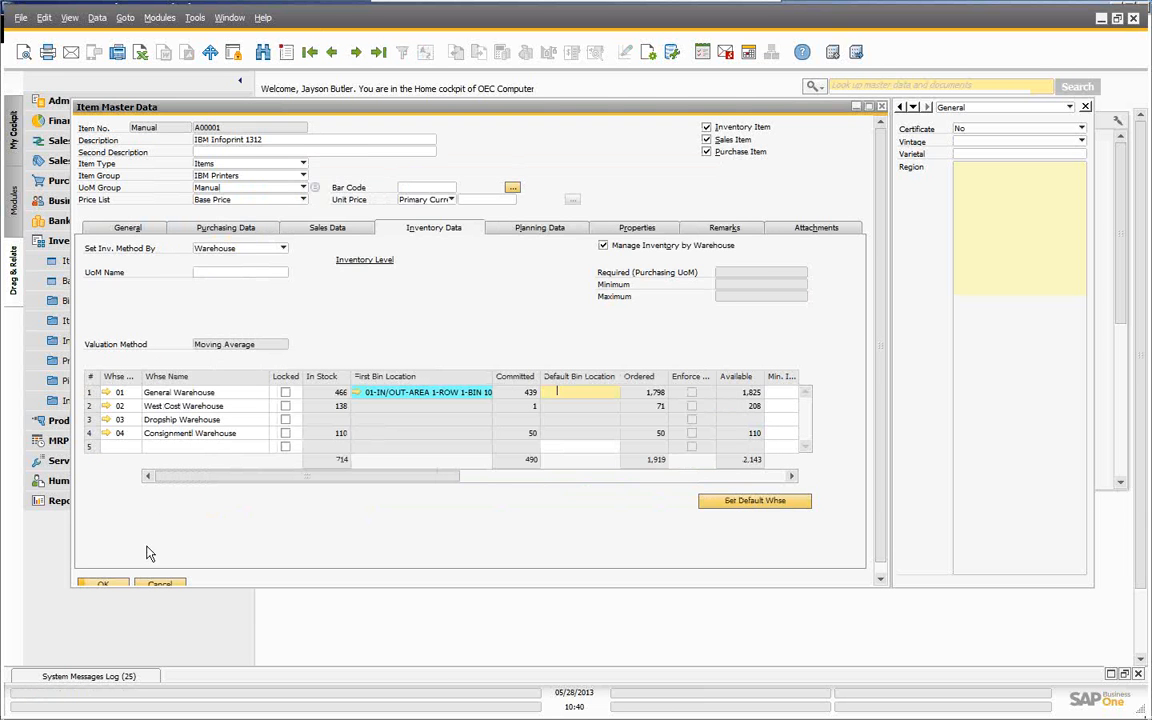
left_click(110, 584)
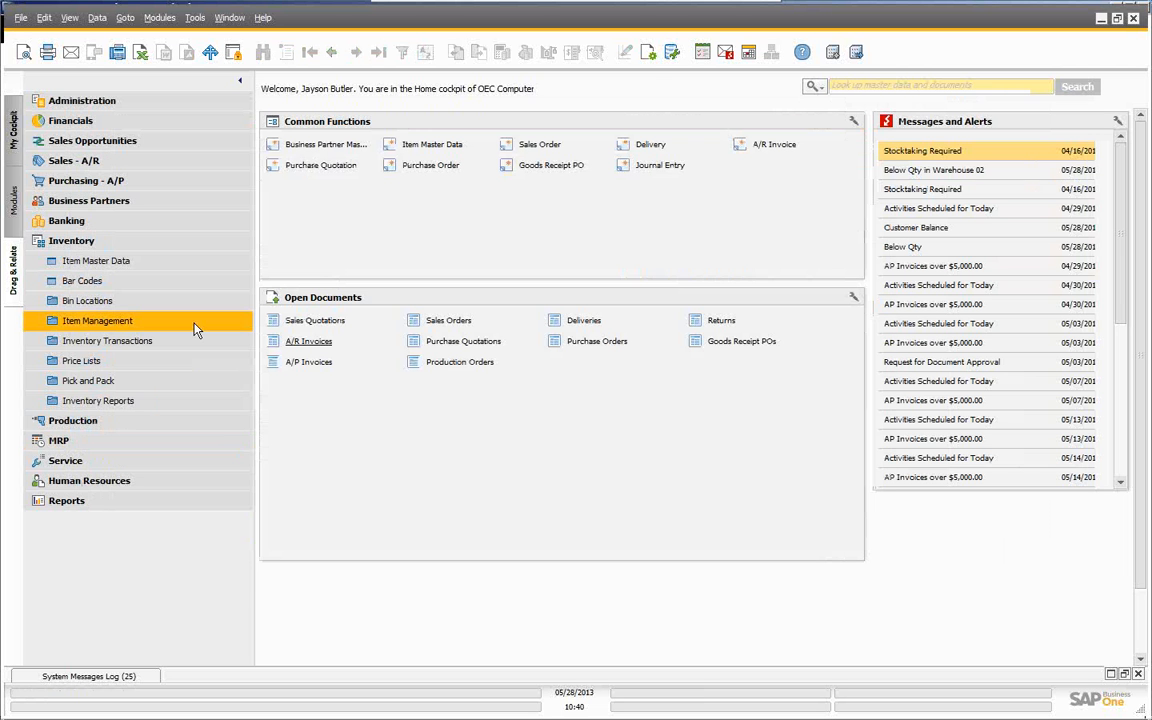
left_click(89, 302)
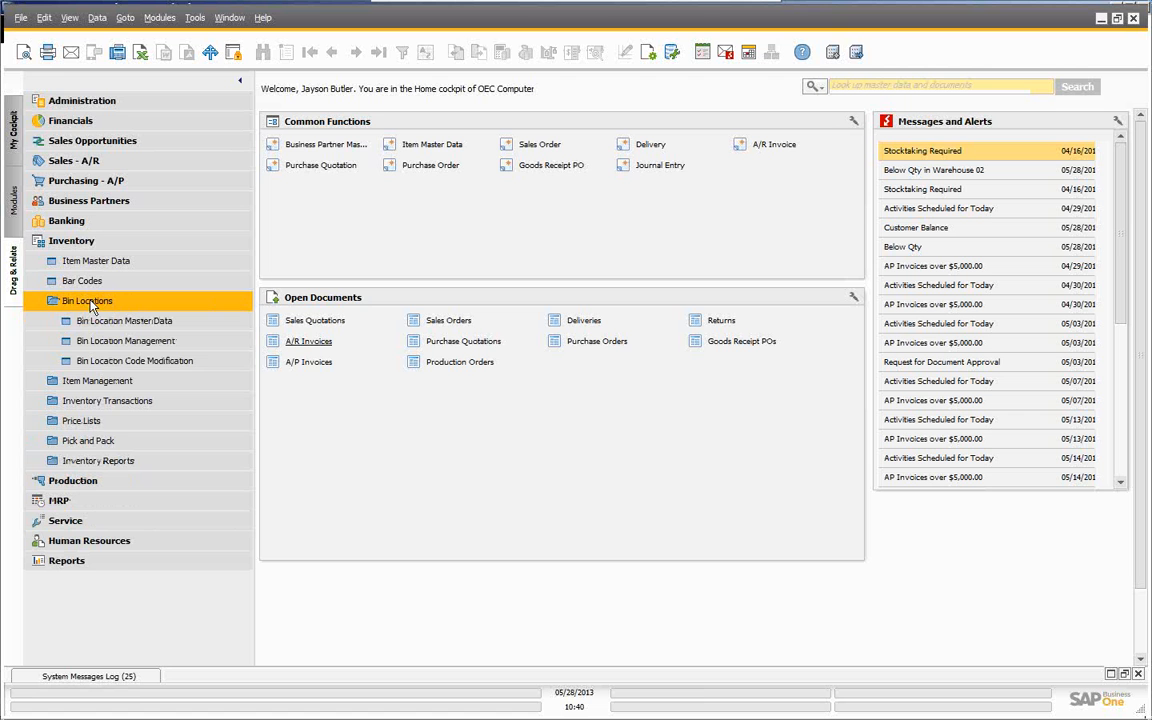
left_click(120, 320)
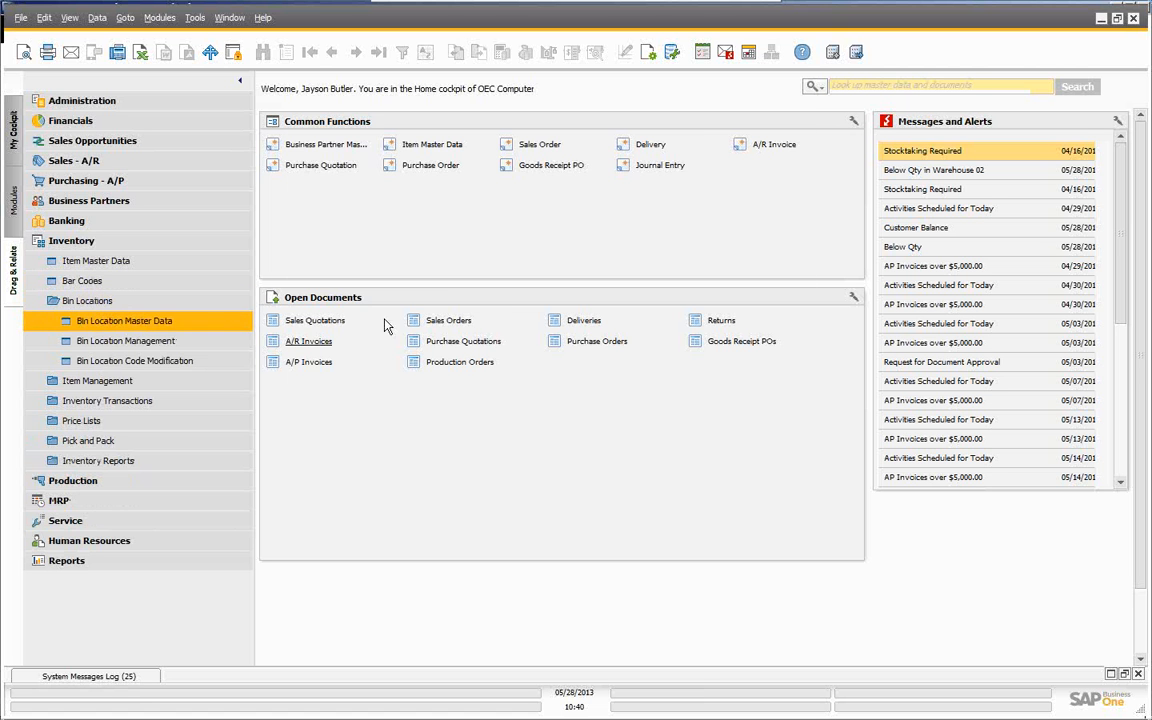
left_click(310, 53)
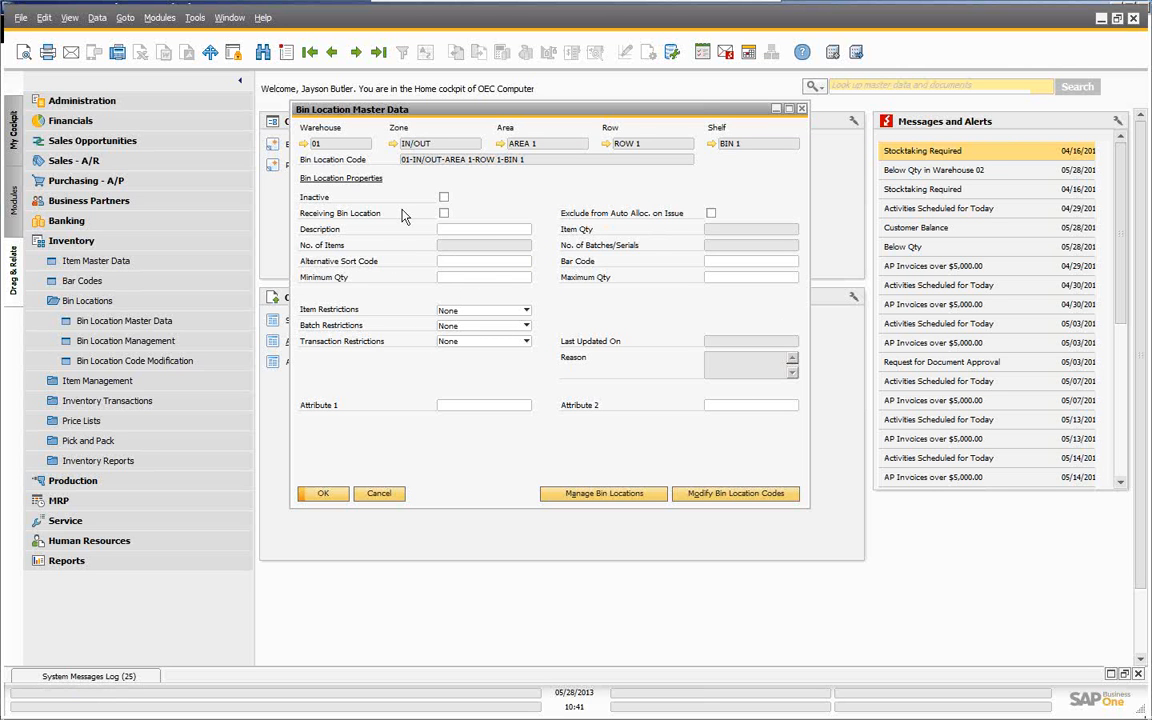
left_click(378, 494)
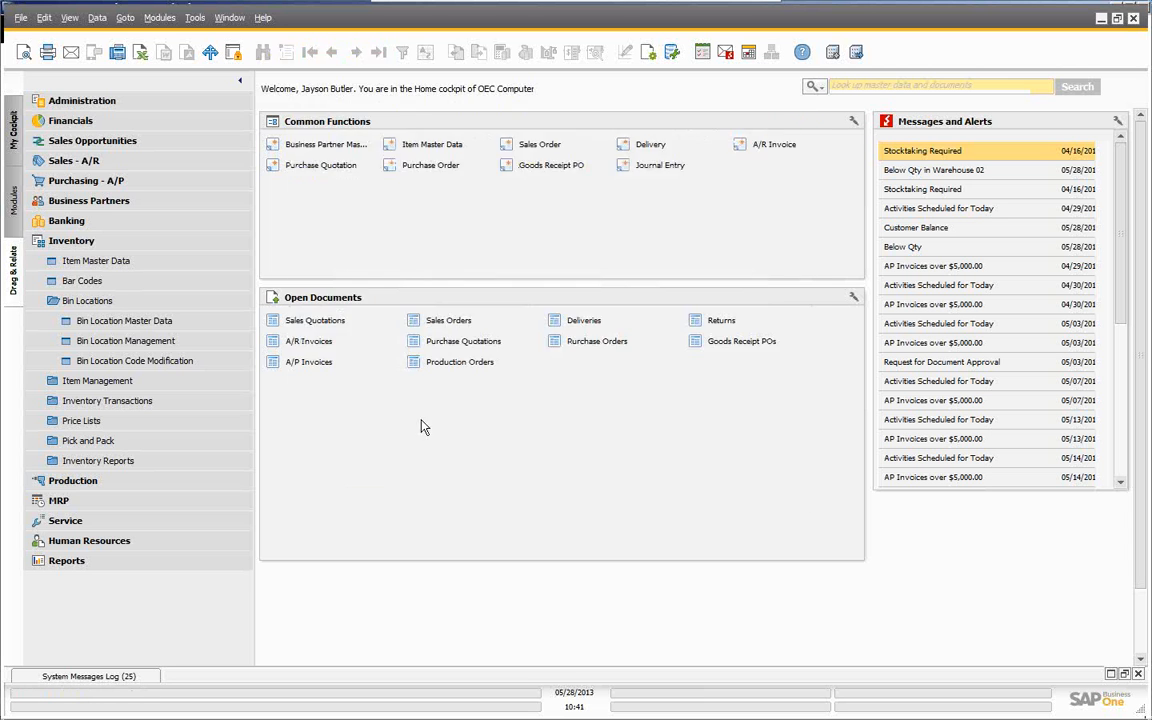
left_click(124, 342)
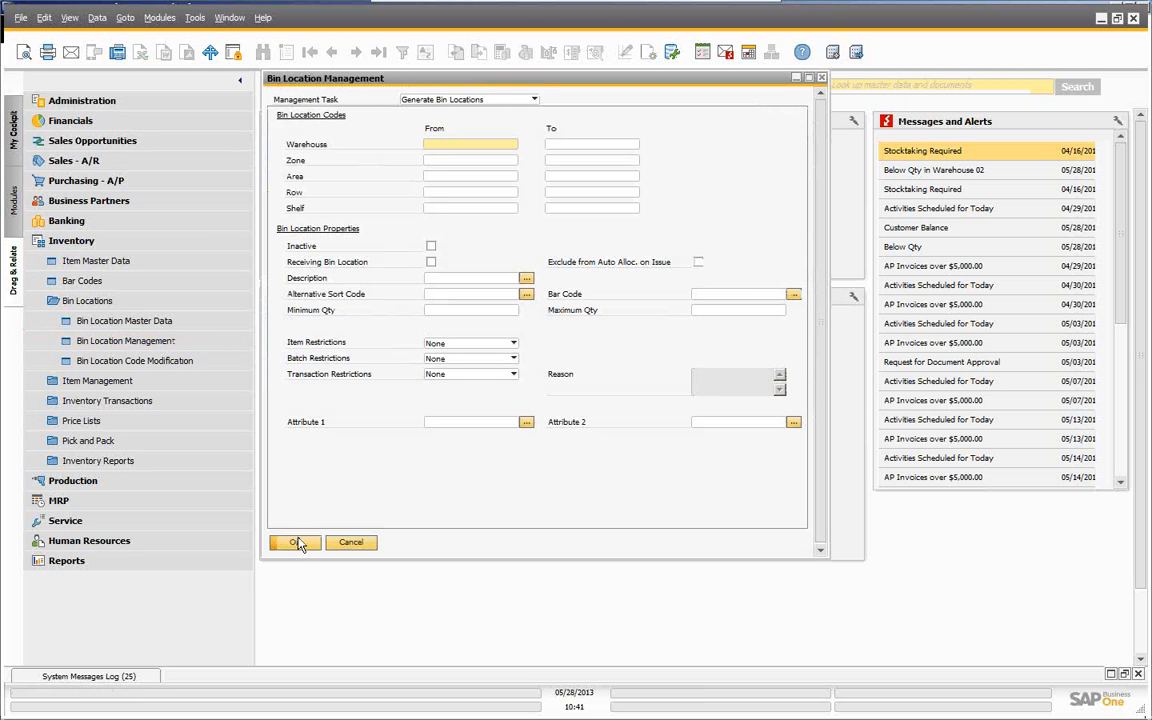
left_click(295, 543)
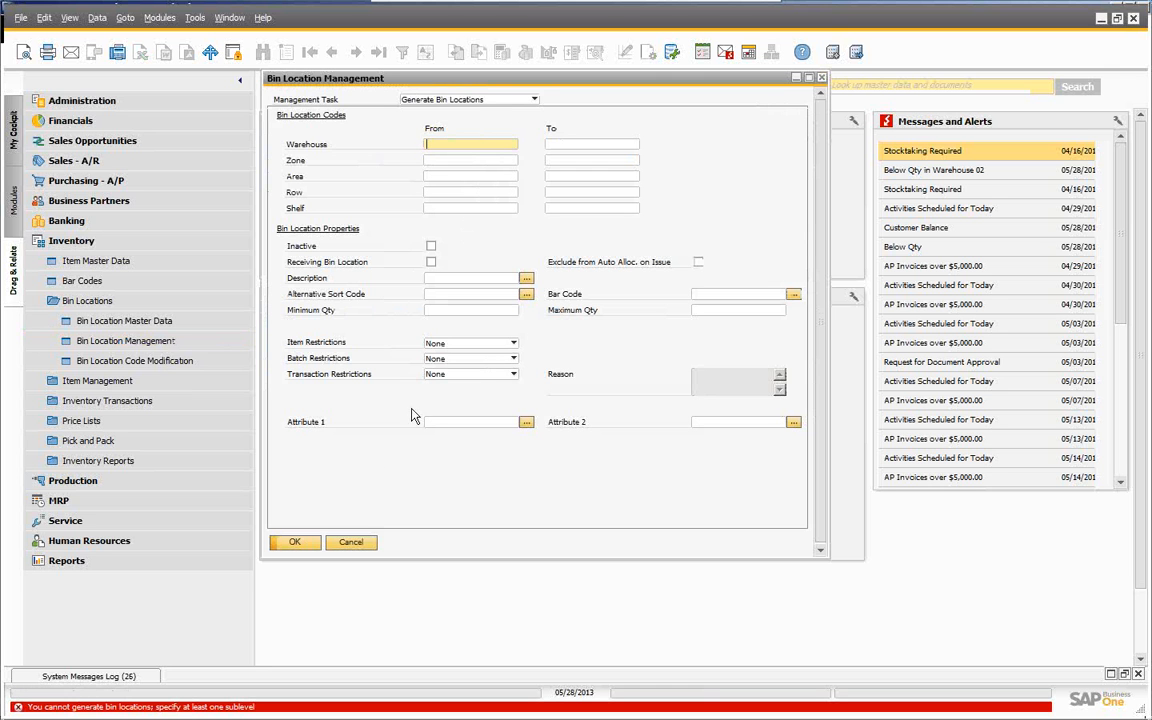
left_click(362, 545)
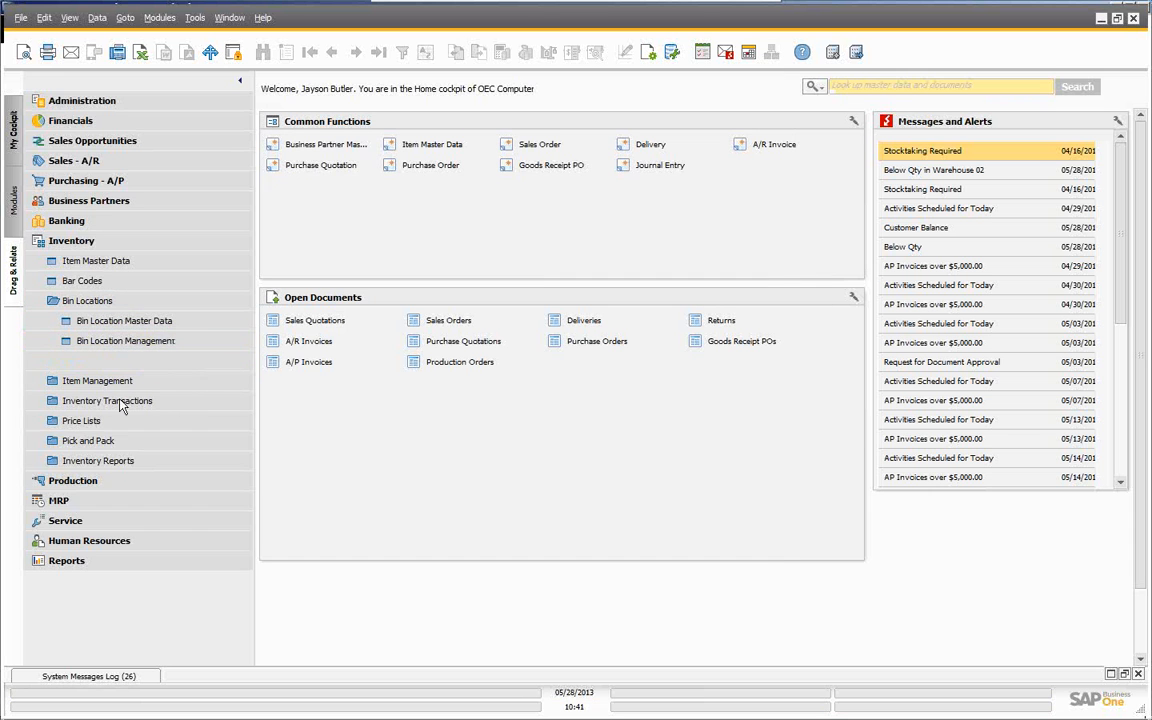
left_click(109, 458)
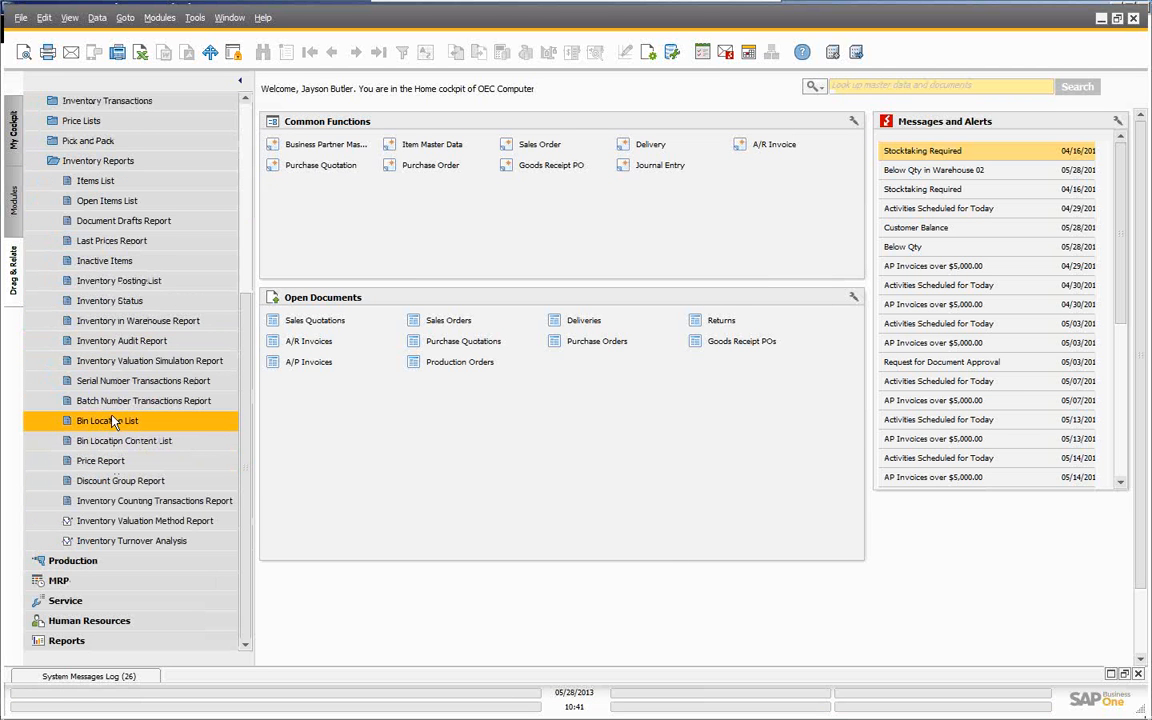
left_click(113, 427)
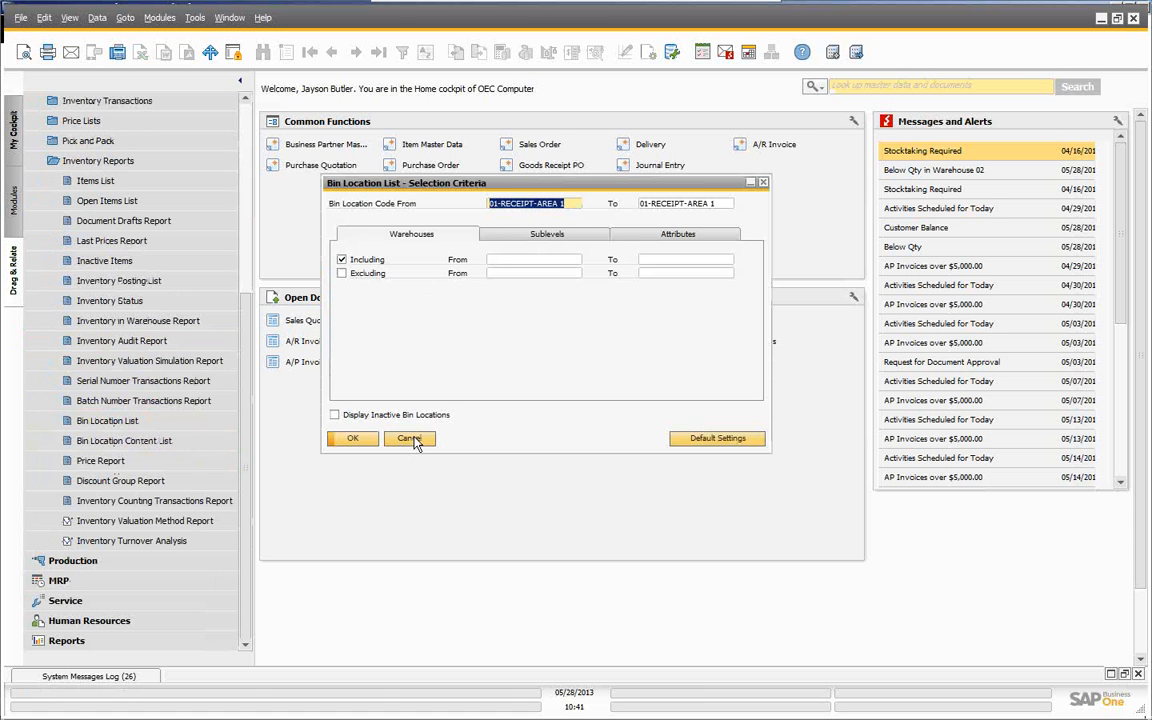
left_click(557, 238)
left_click(662, 238)
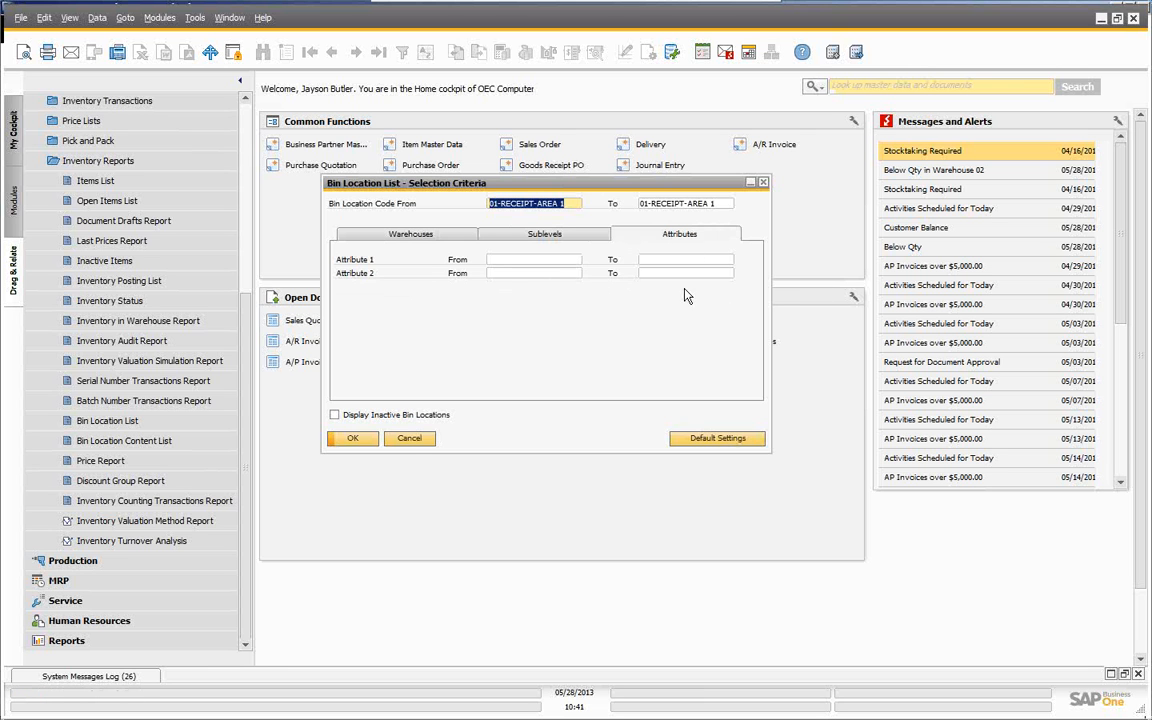
left_click(409, 440)
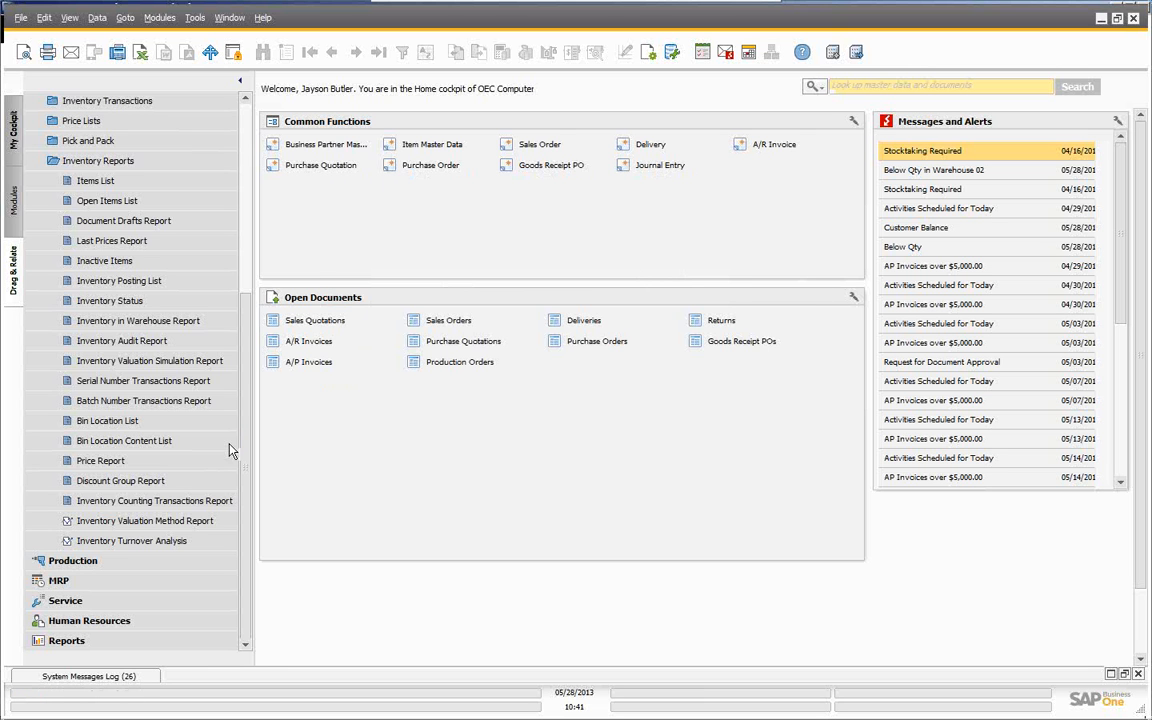
left_click(150, 443)
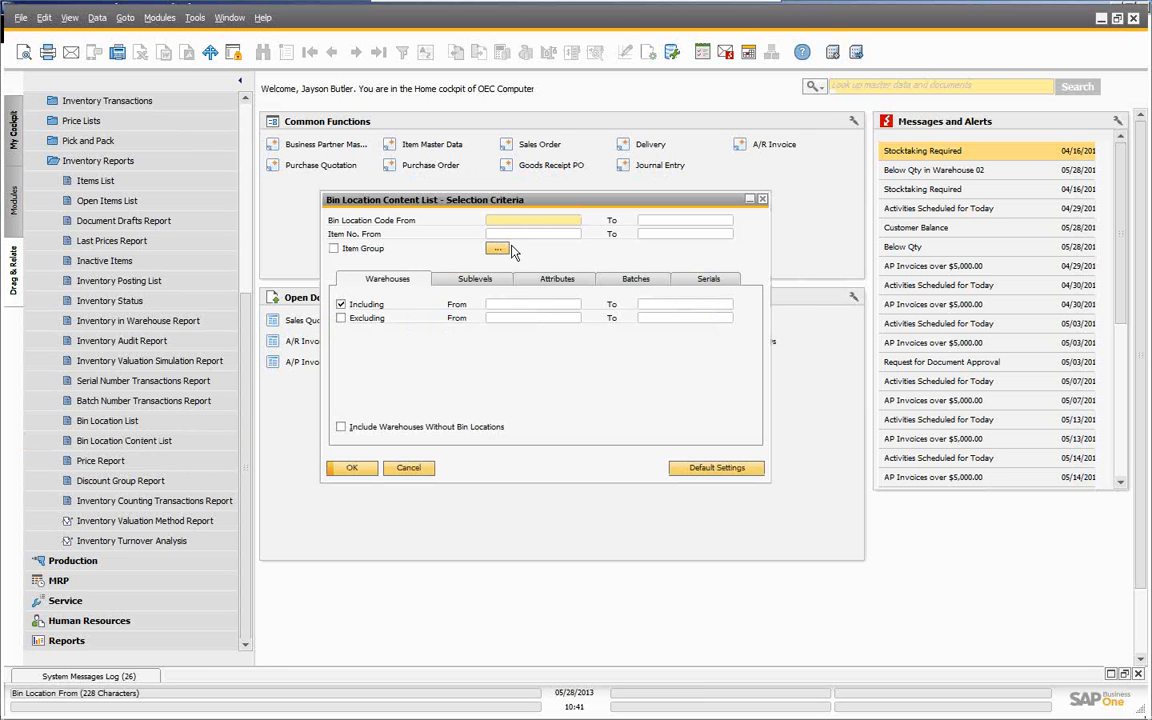
left_click(463, 282)
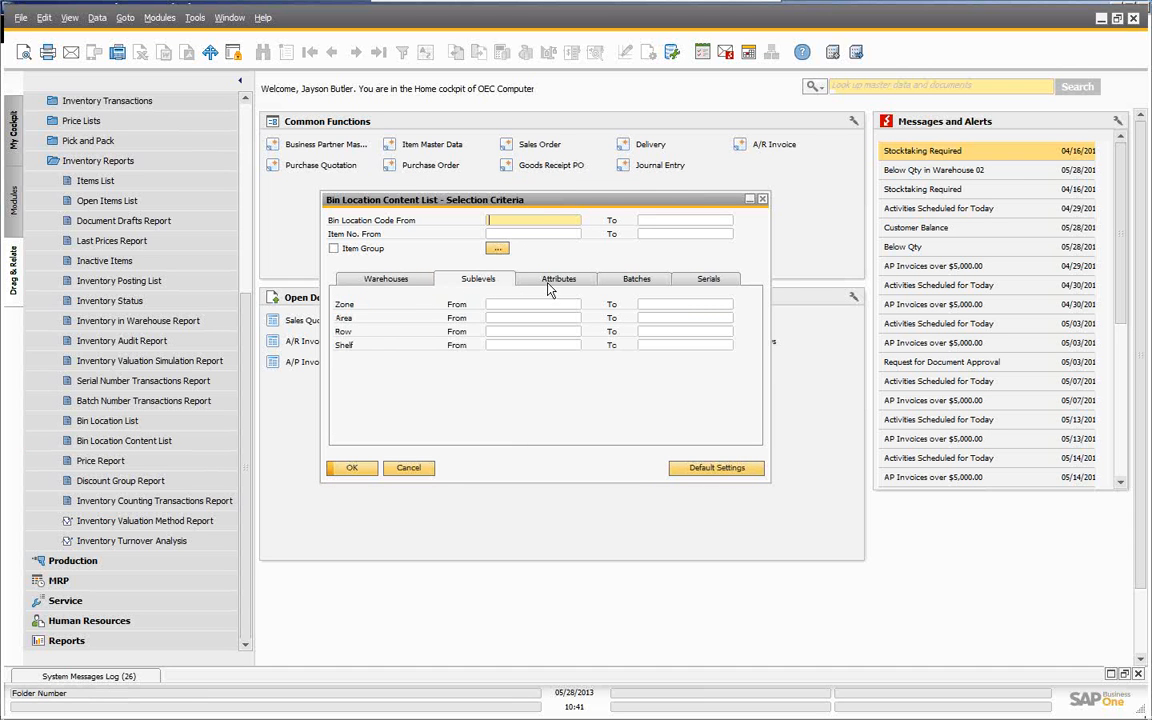
left_click(550, 282)
left_click(637, 280)
left_click(707, 280)
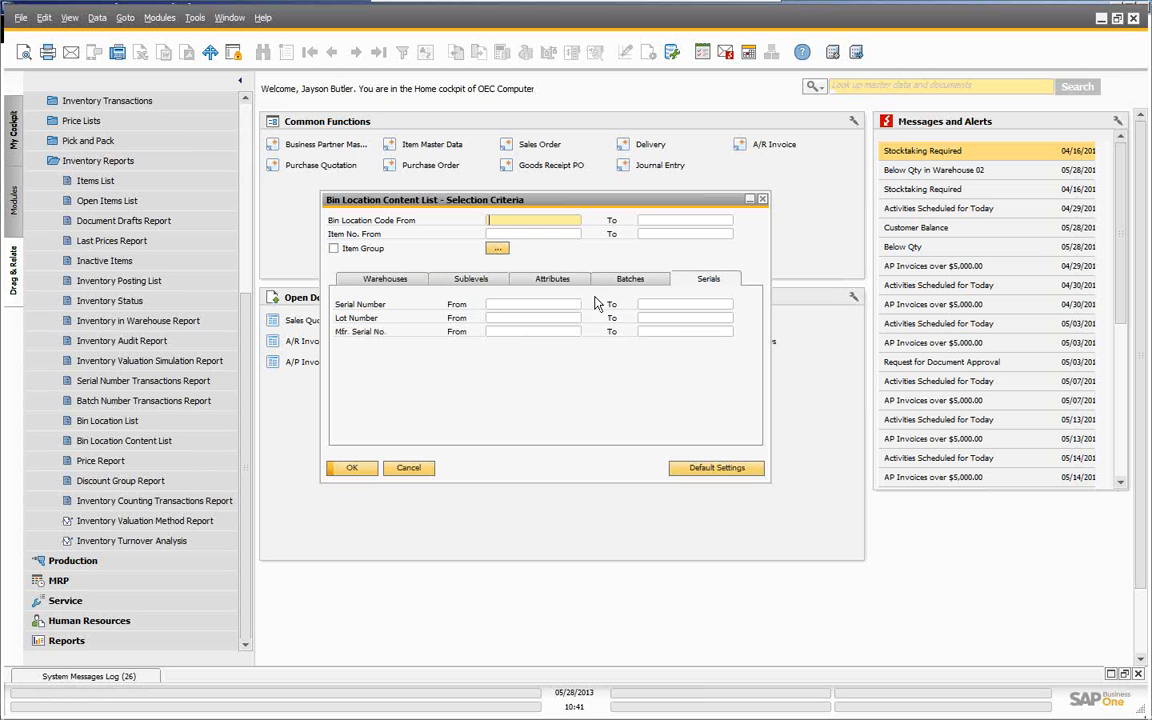
left_click(408, 468)
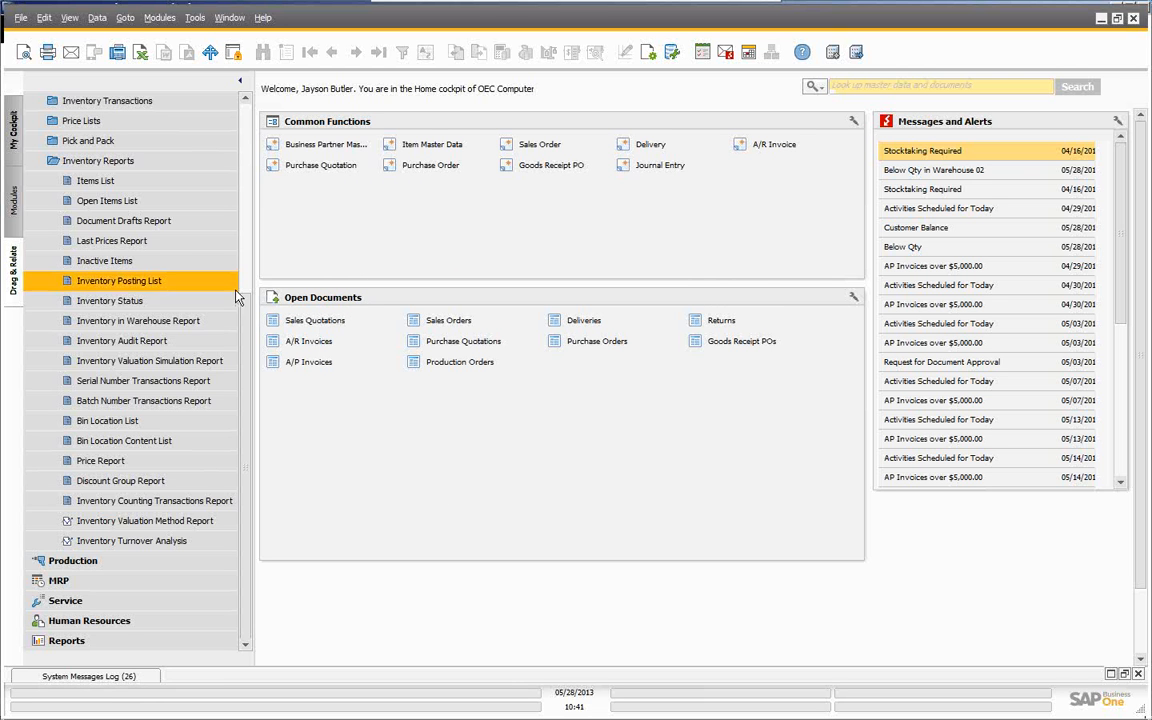
- Start a goods receipt PO from vendor Acme Associates for 50 units of item A00001
left_click_drag(247, 316, 252, 116)
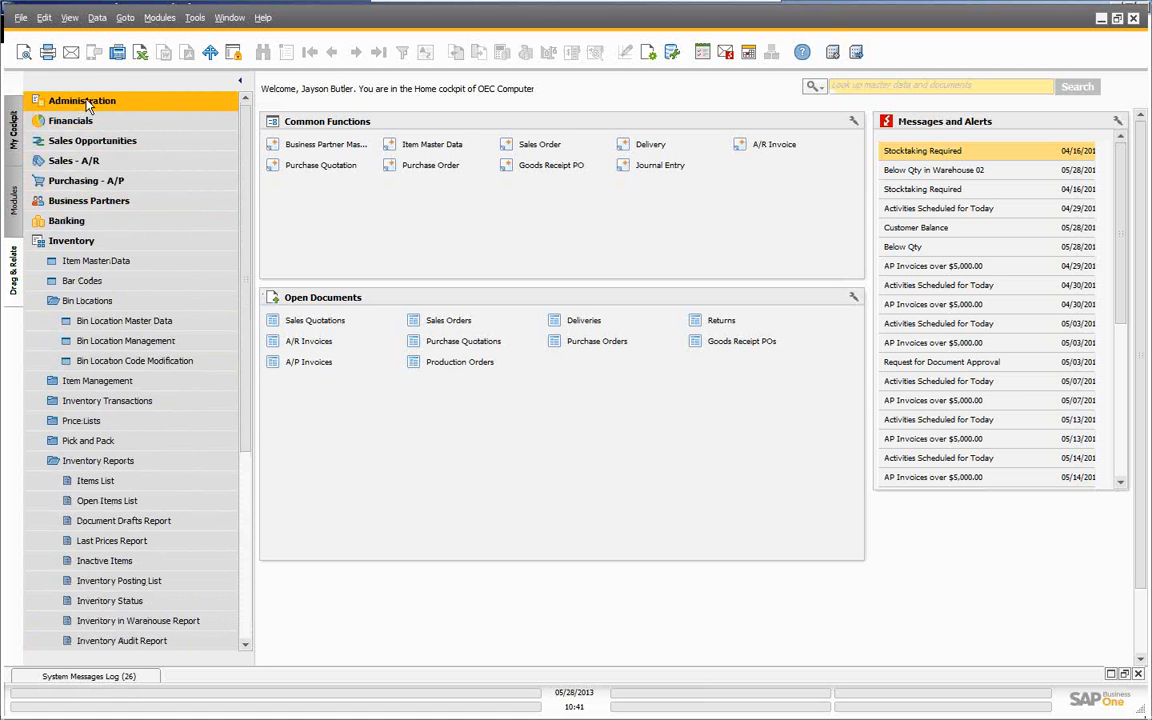
left_click(72, 240)
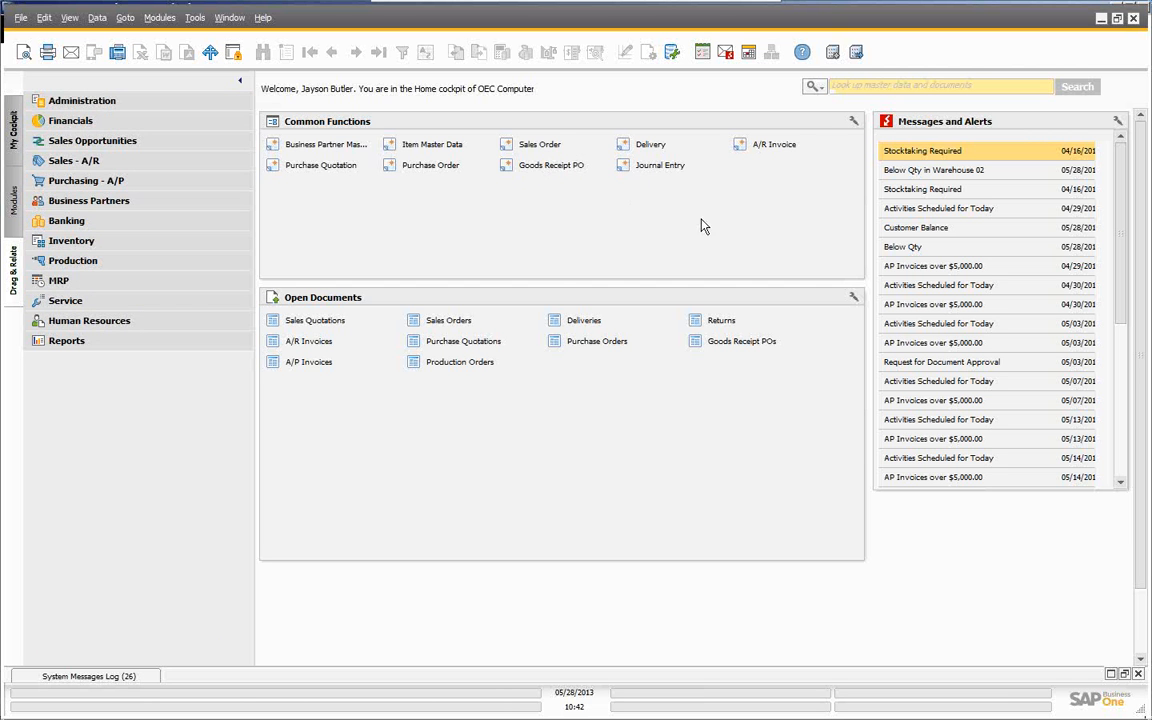
left_click(550, 168)
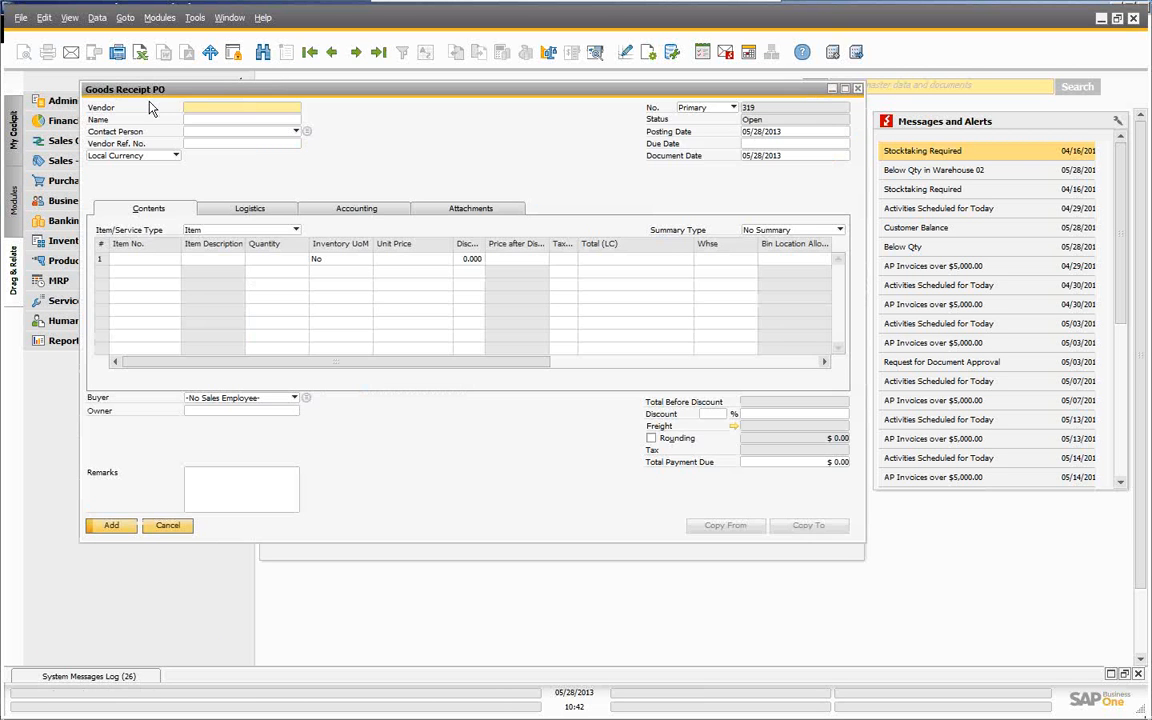
key("Tab")
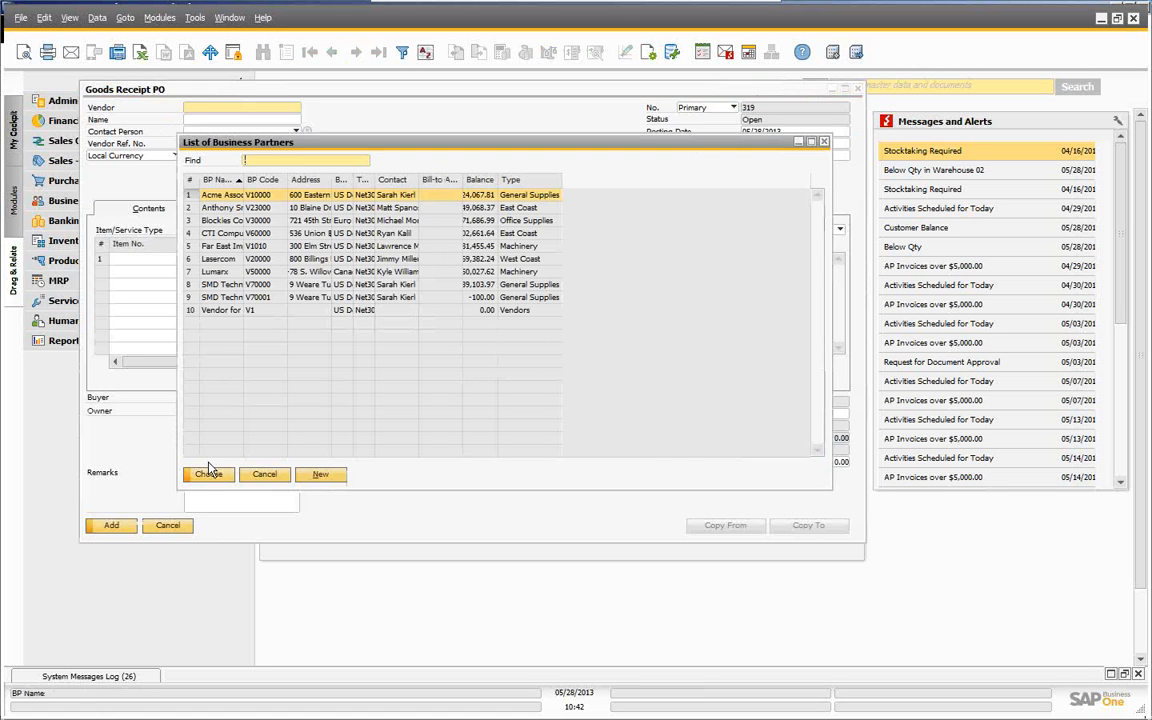
left_click(208, 476)
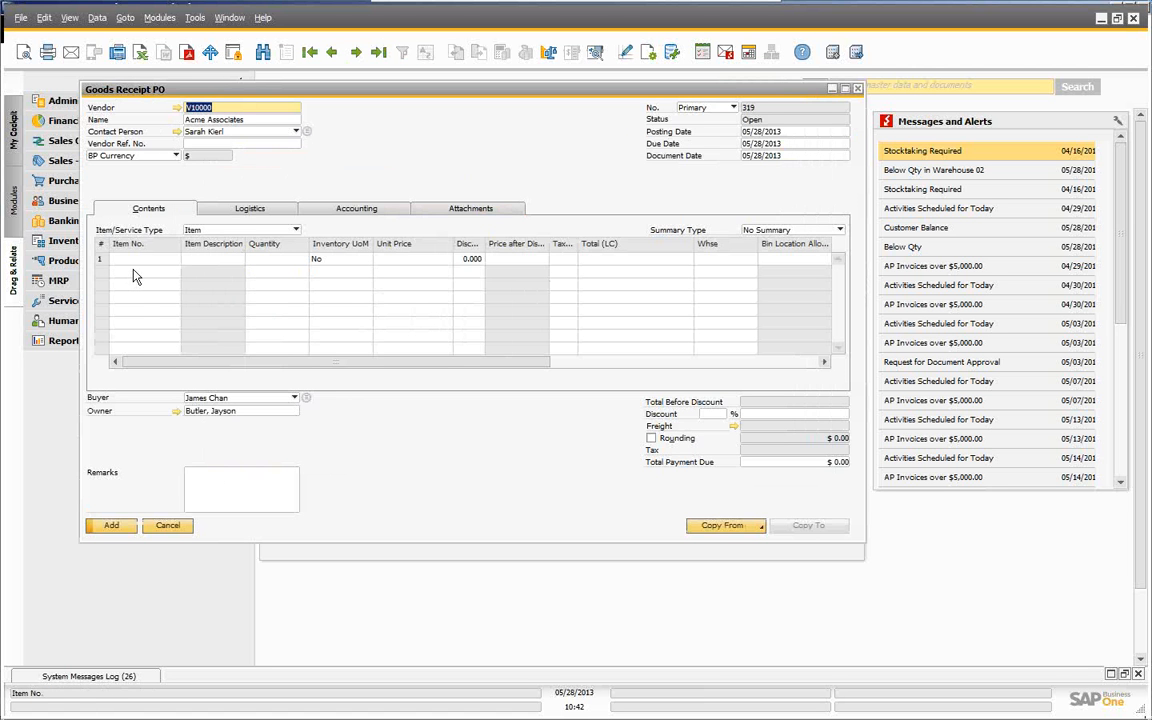
left_click(144, 259)
type("A")
key("Tab")
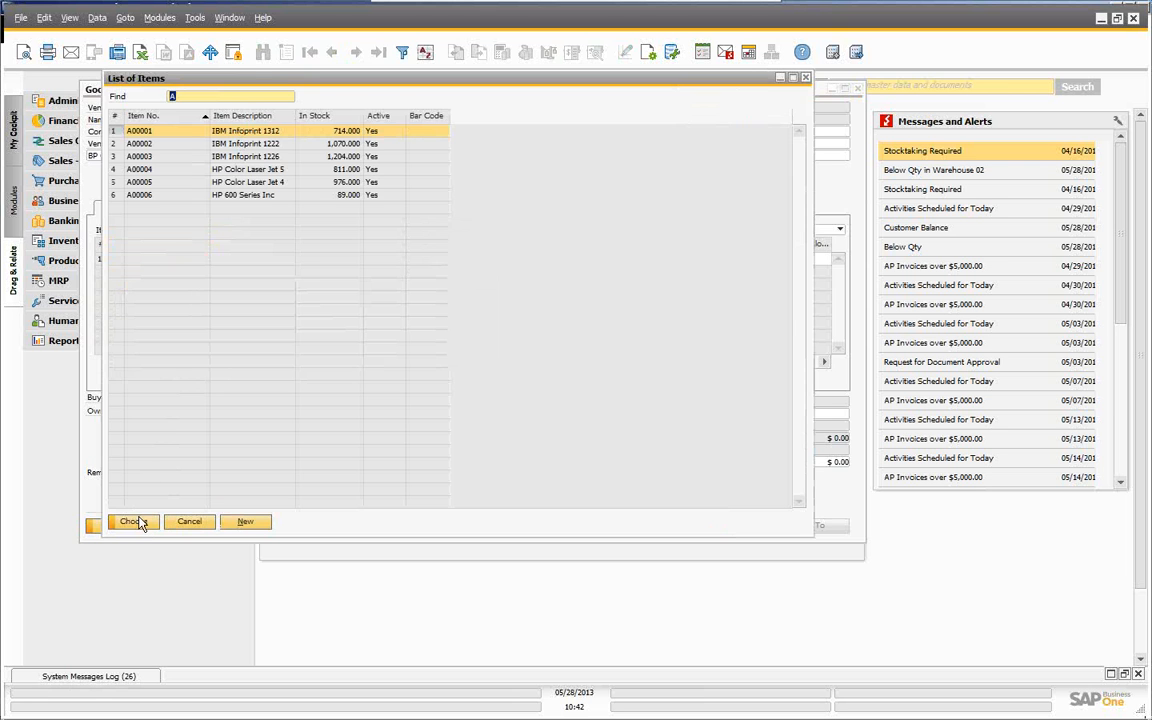
left_click(134, 522)
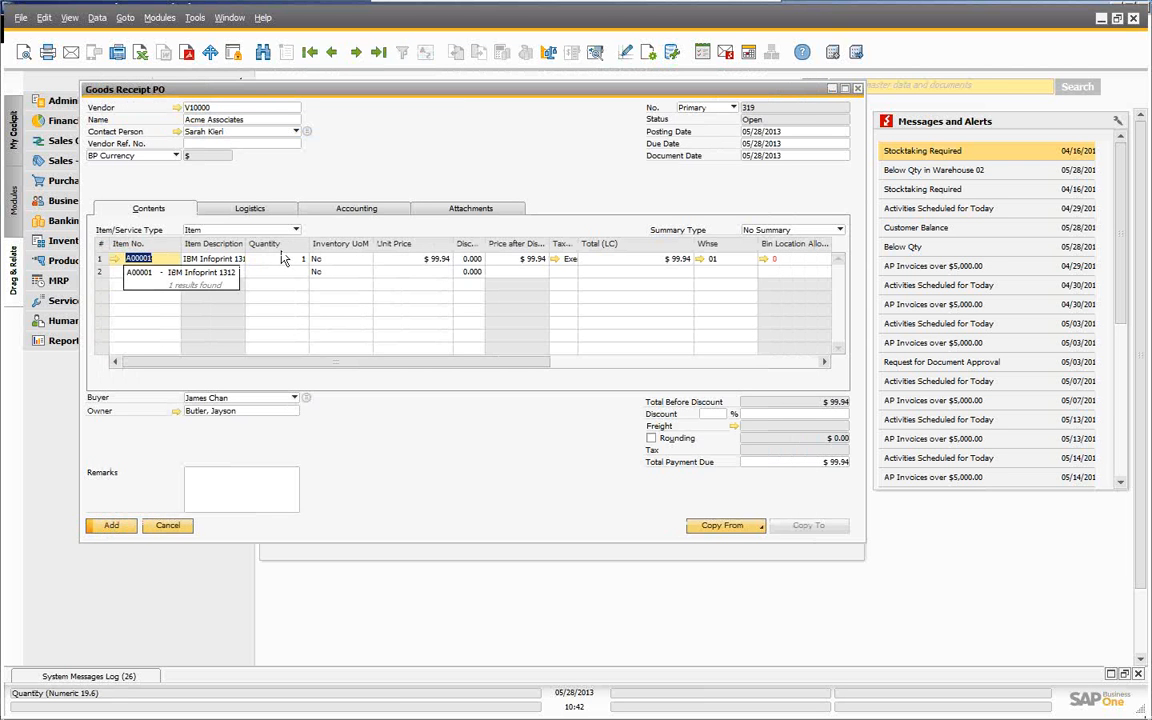
left_click(287, 262)
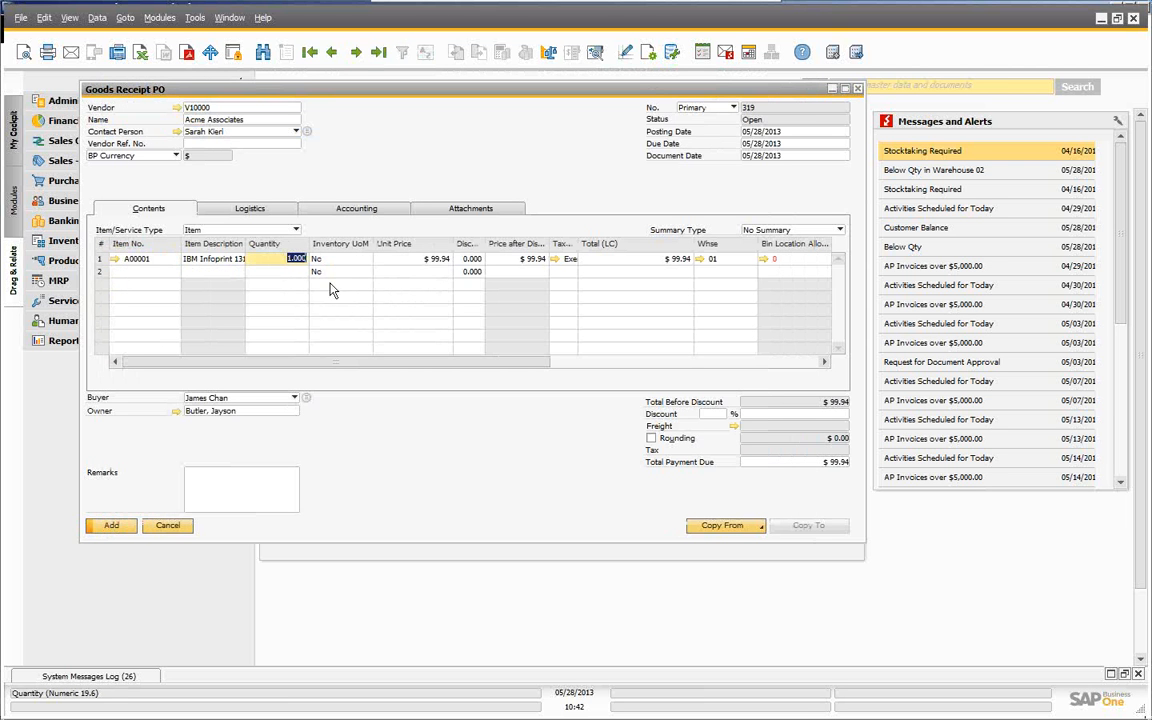
type("50")
key("Tab")
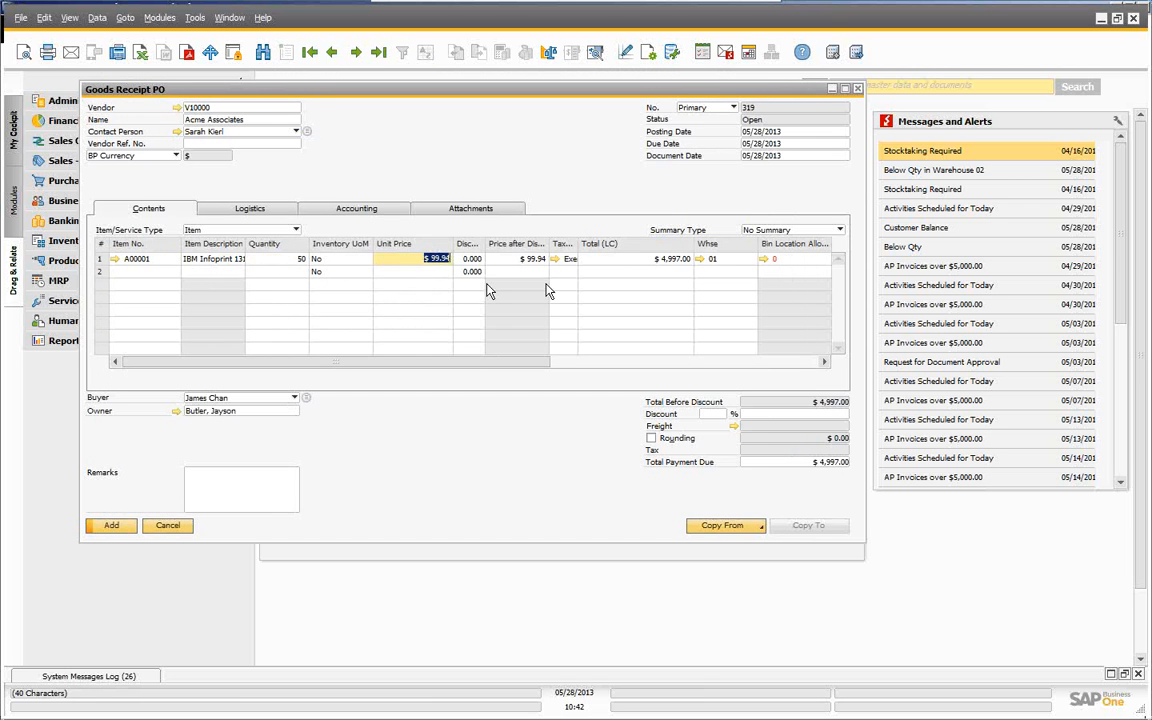
- Allocate all 50 units to bin 01-RECEIPT-AREA 1 and add the receipt as 319
left_click(765, 260)
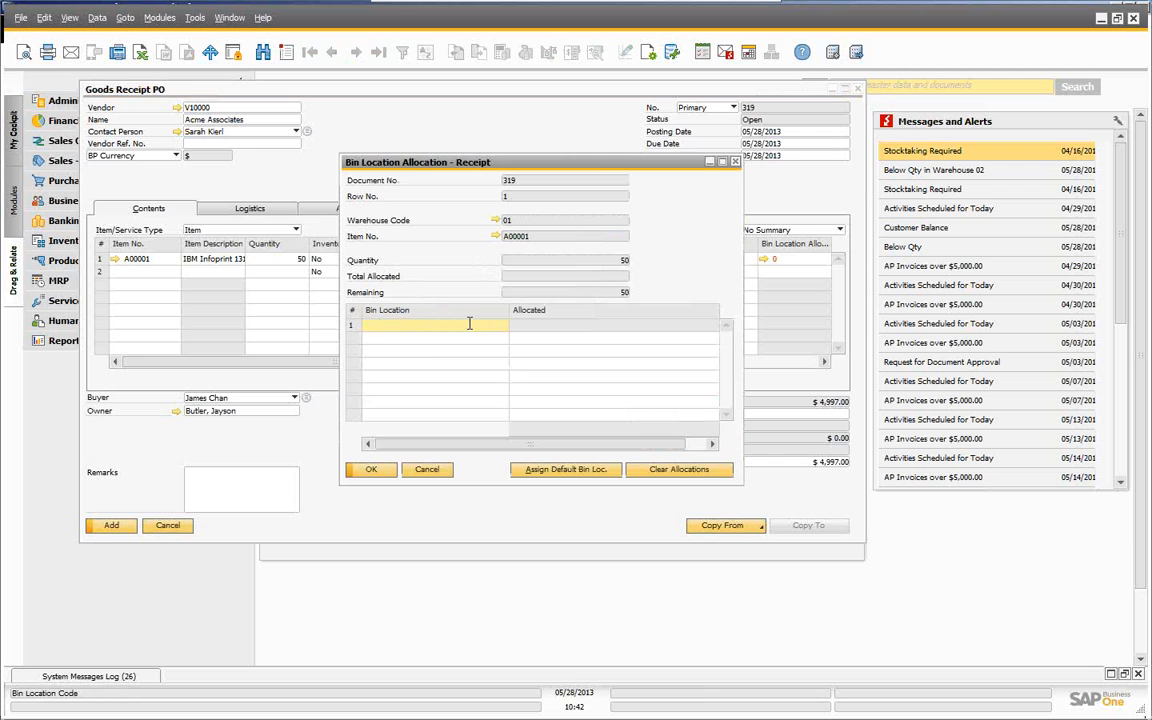
left_click(590, 472)
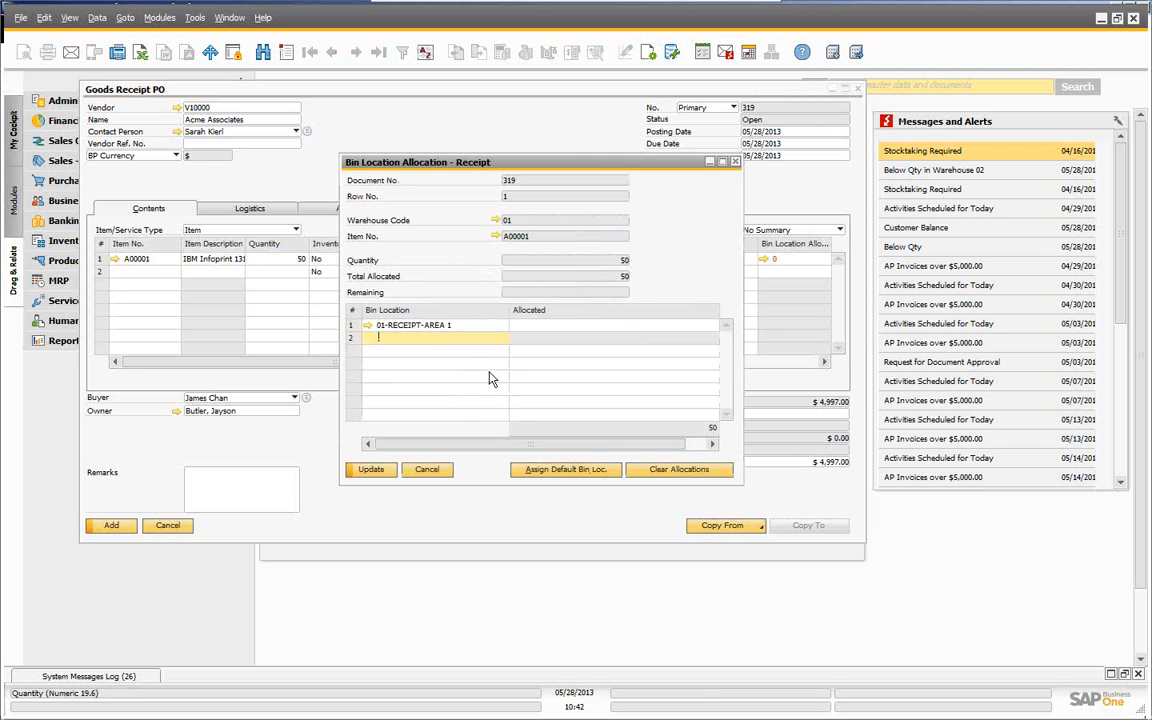
left_click(371, 472)
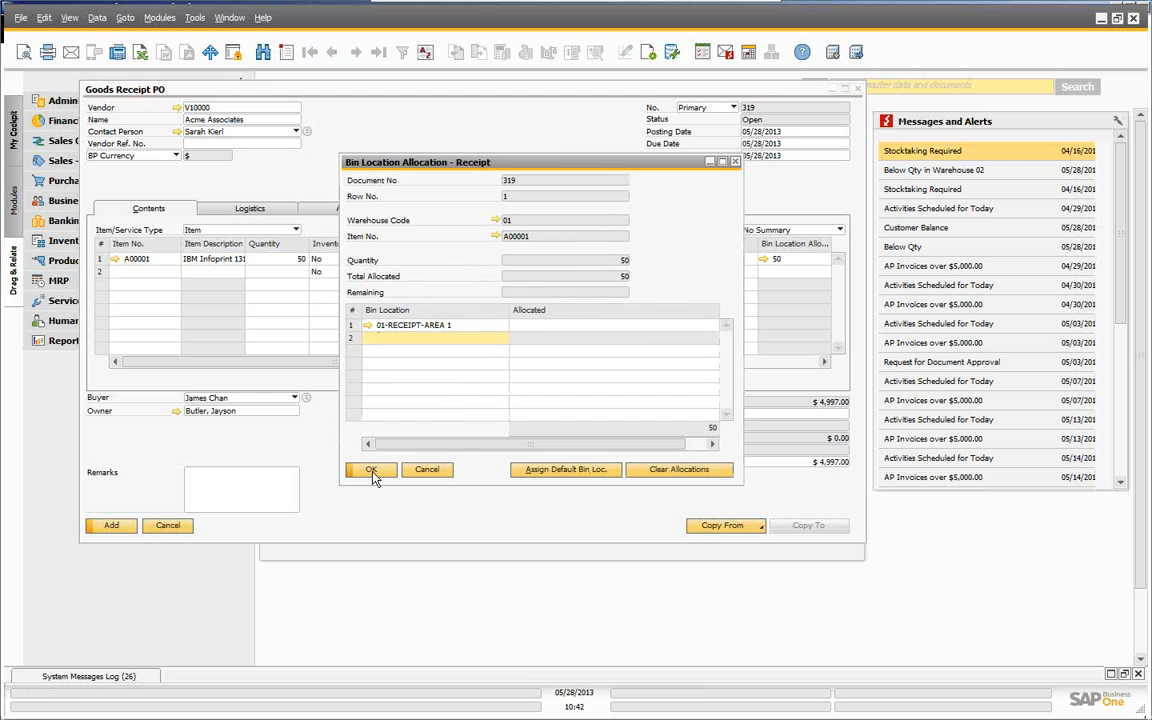
left_click(371, 471)
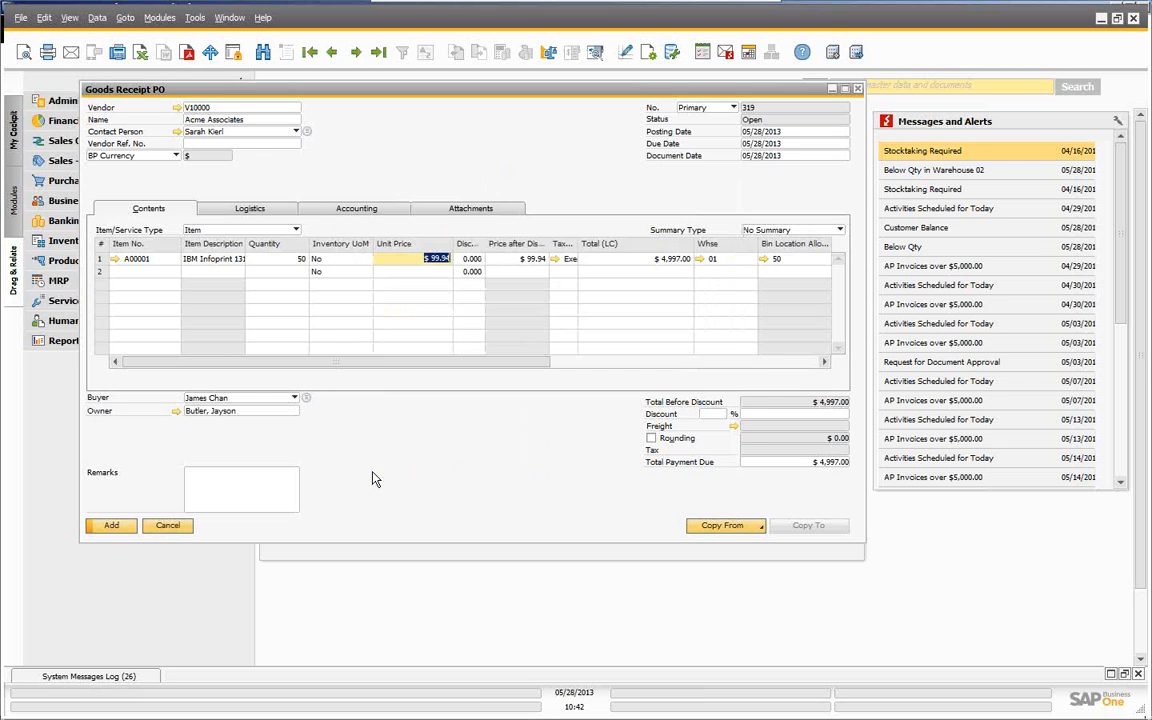
left_click(111, 535)
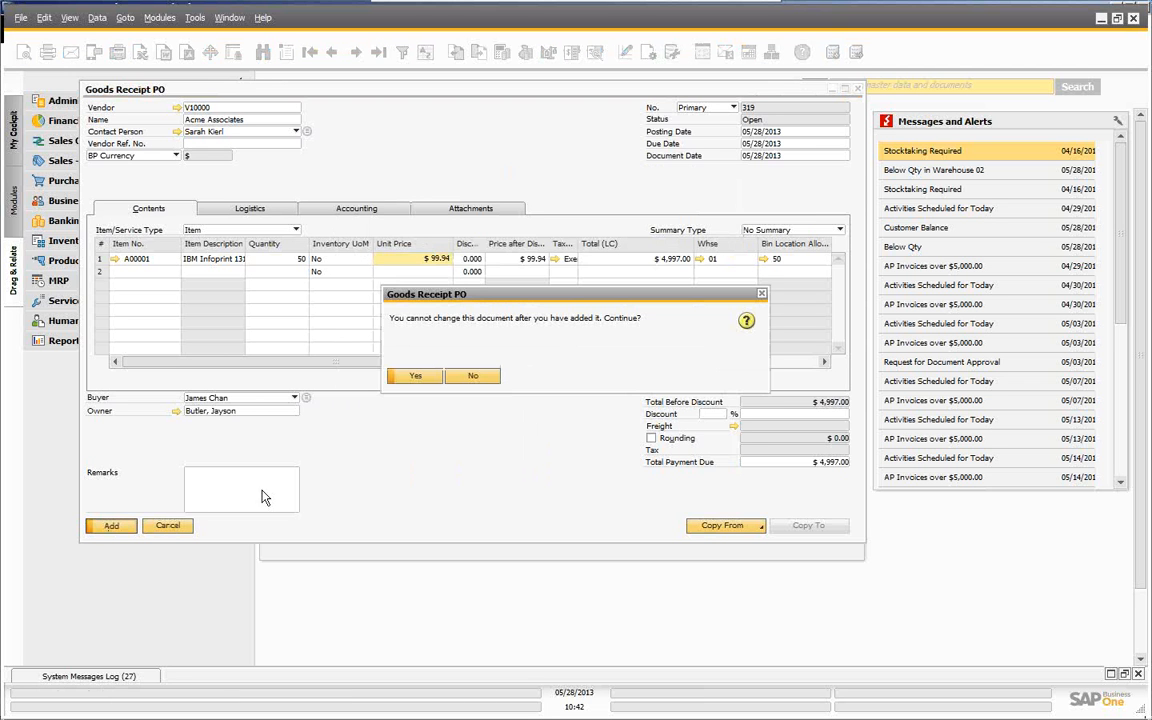
left_click(415, 378)
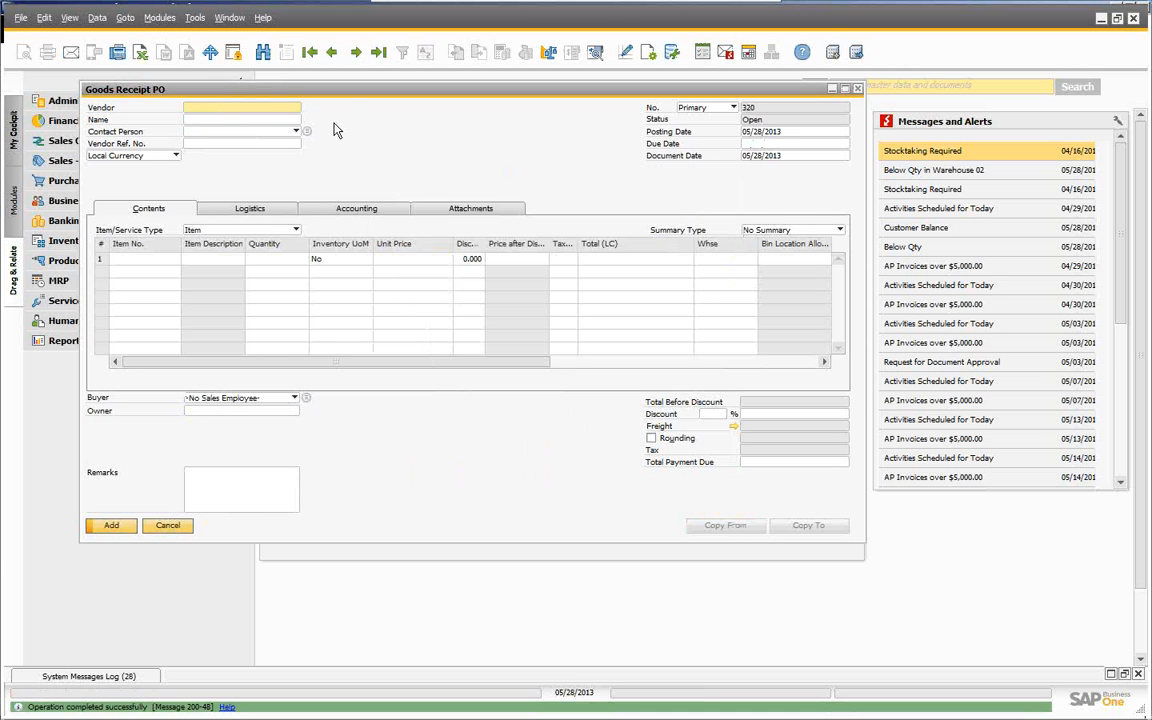
- Review receipt 319's inventory postings, then close the receipt
left_click(331, 52)
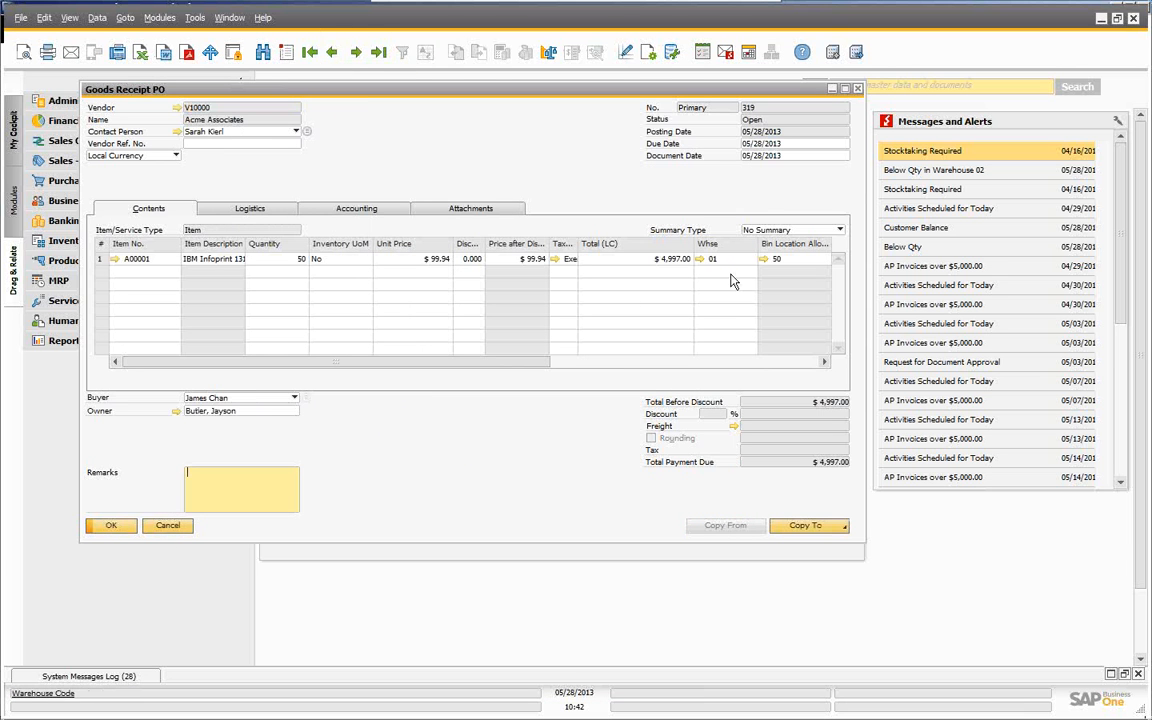
left_click(763, 260)
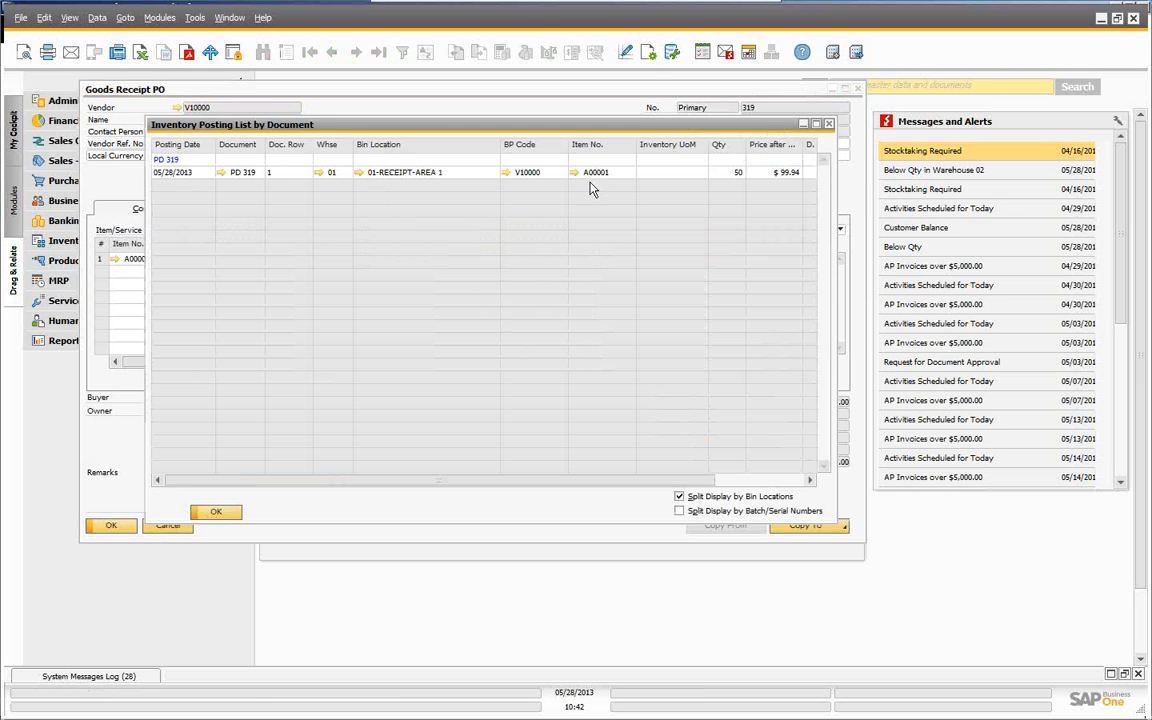
left_click(216, 511)
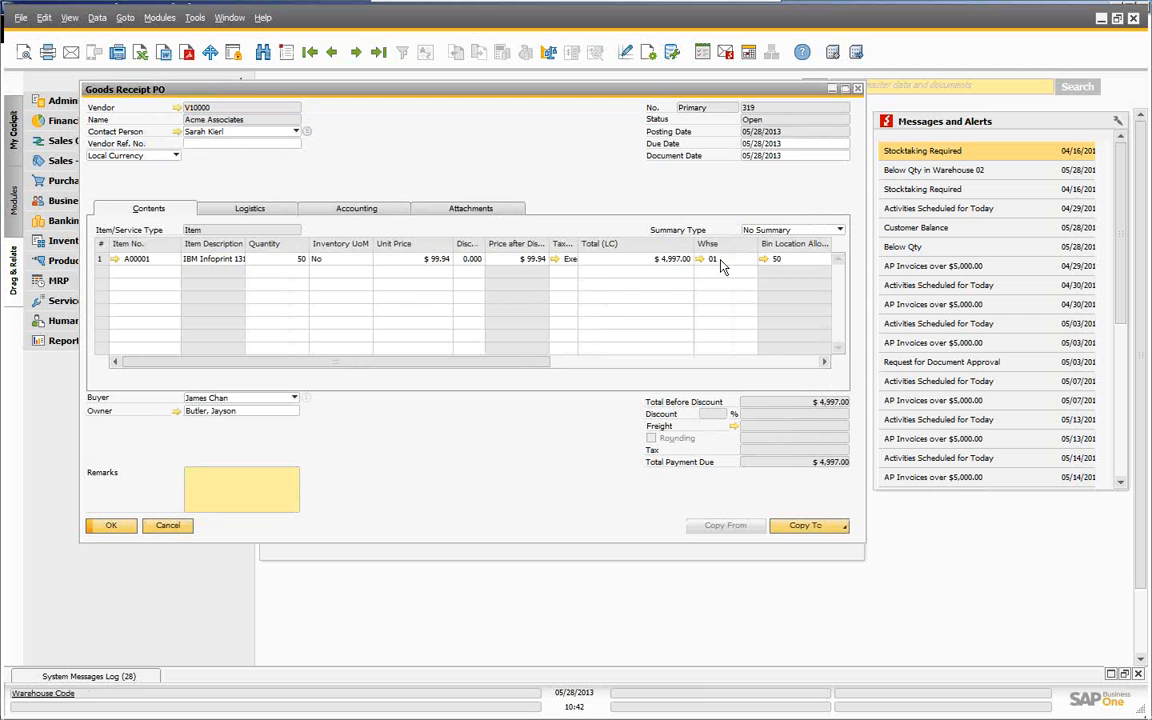
left_click(162, 527)
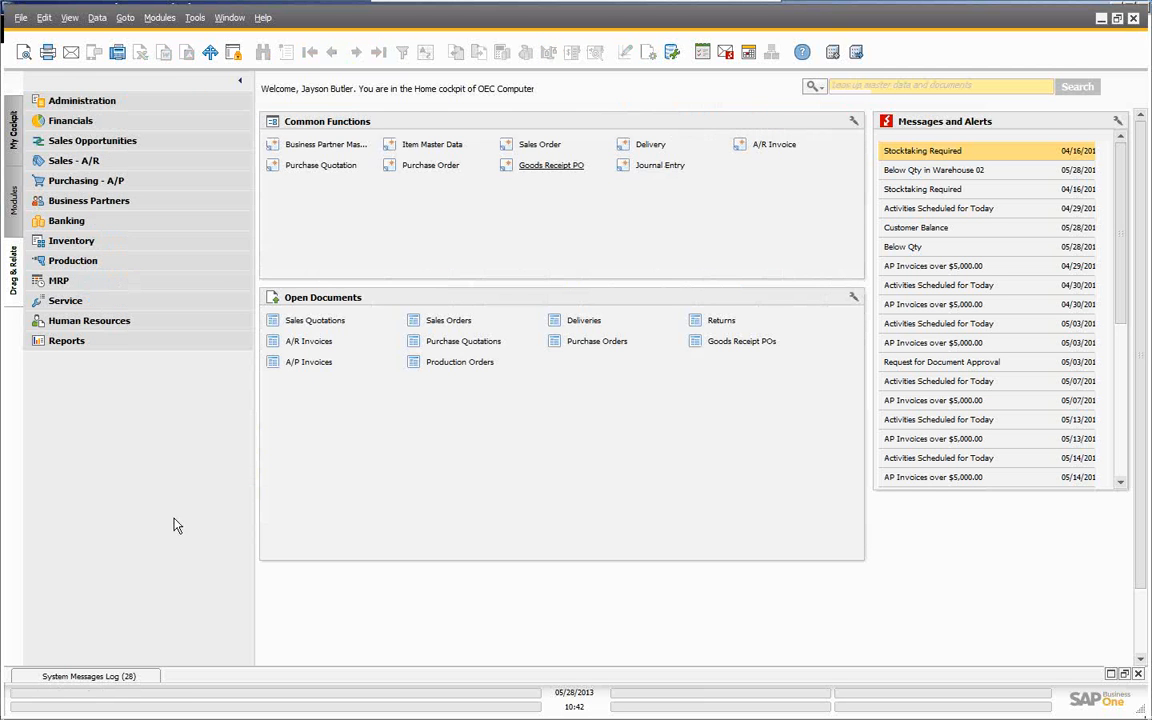
- Run the Bin Location List and tick bin 01-RECEIPT-AREA 1 (18,282 units, 6 items) for transfer
left_click(73, 242)
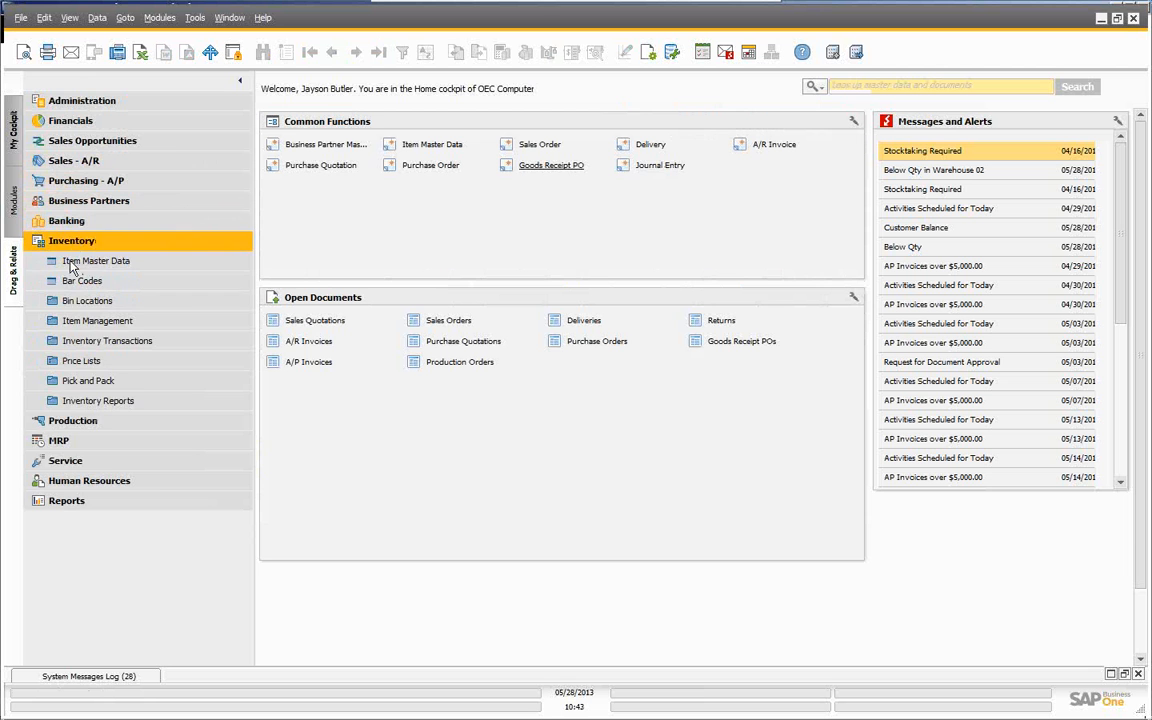
left_click(106, 402)
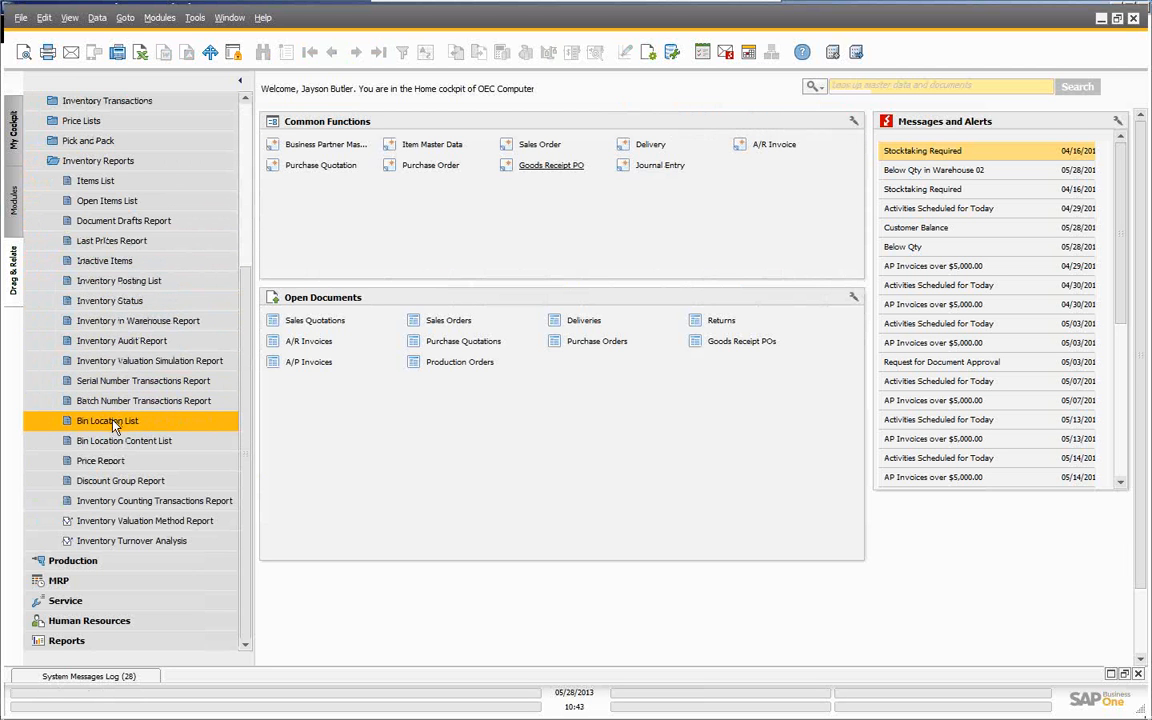
left_click(113, 425)
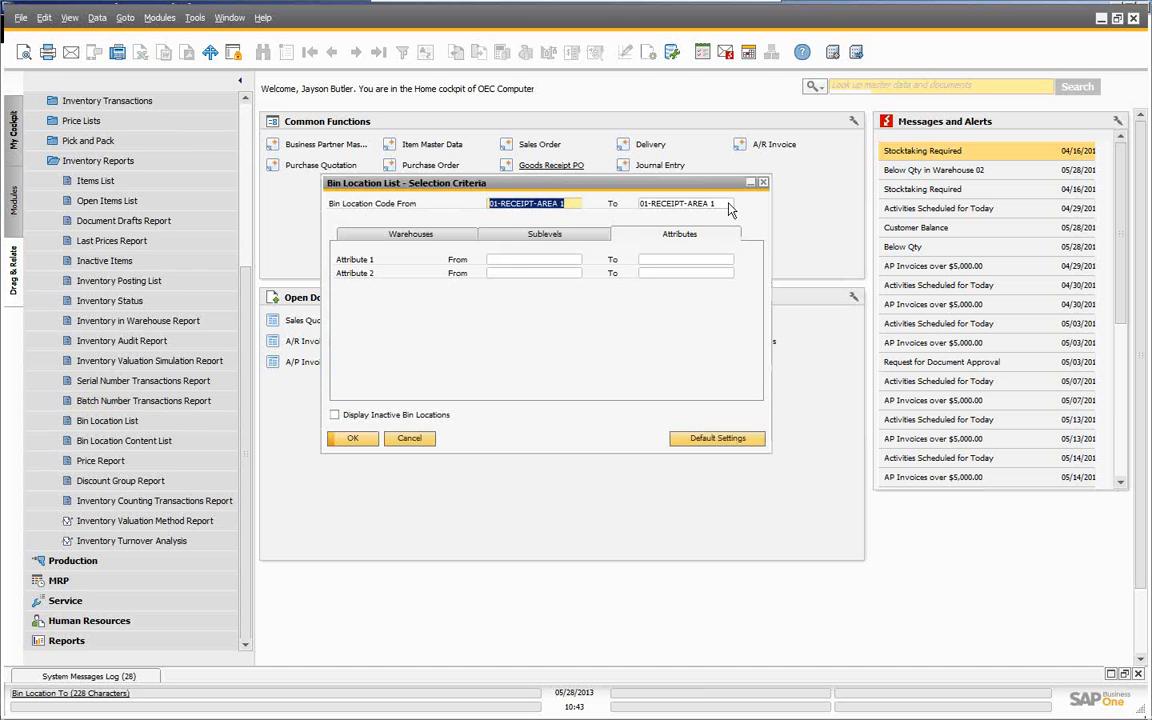
left_click(355, 442)
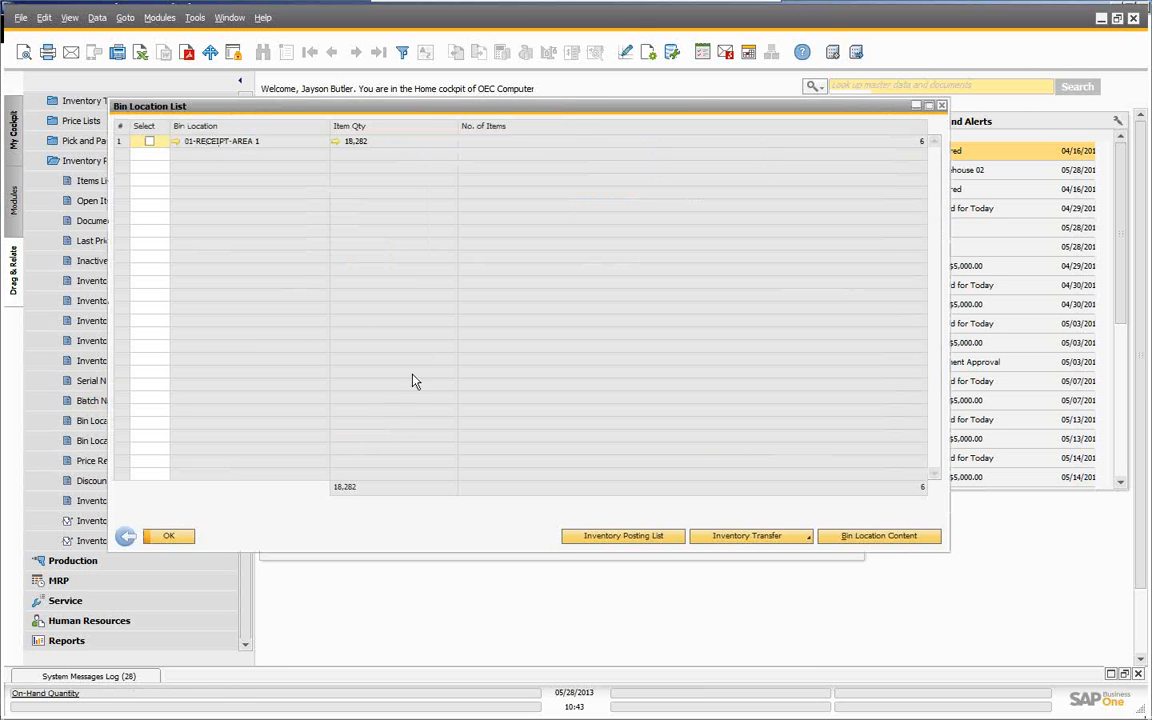
left_click(149, 141)
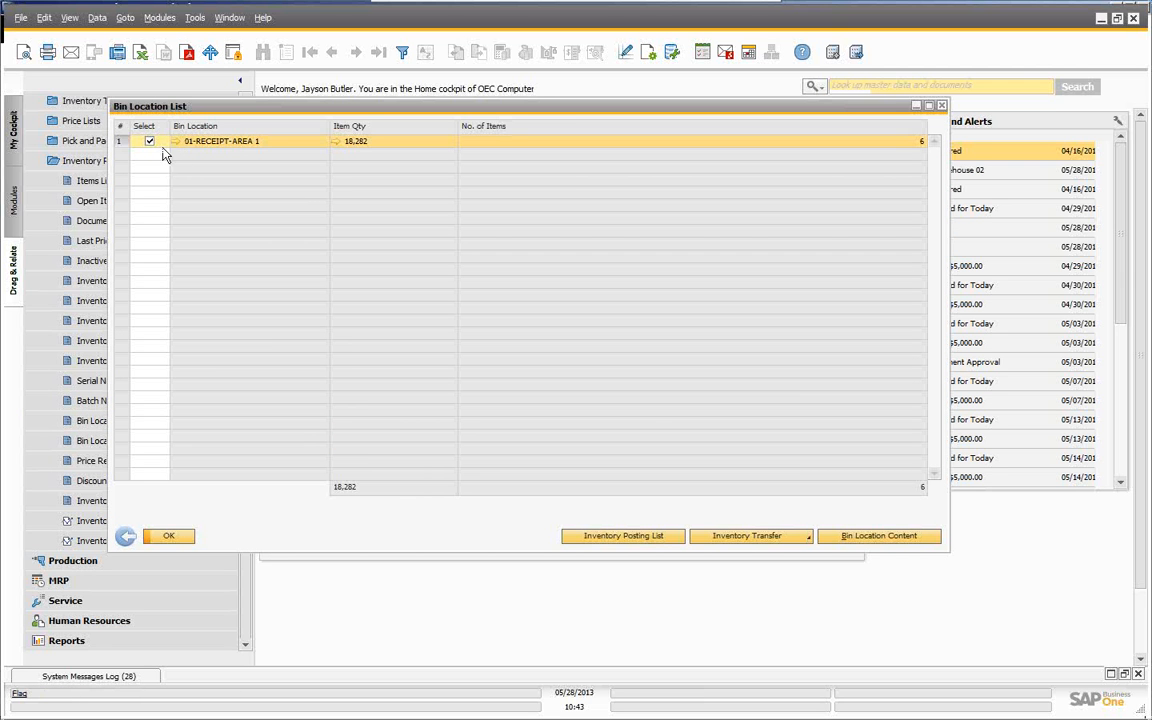
left_click(747, 537)
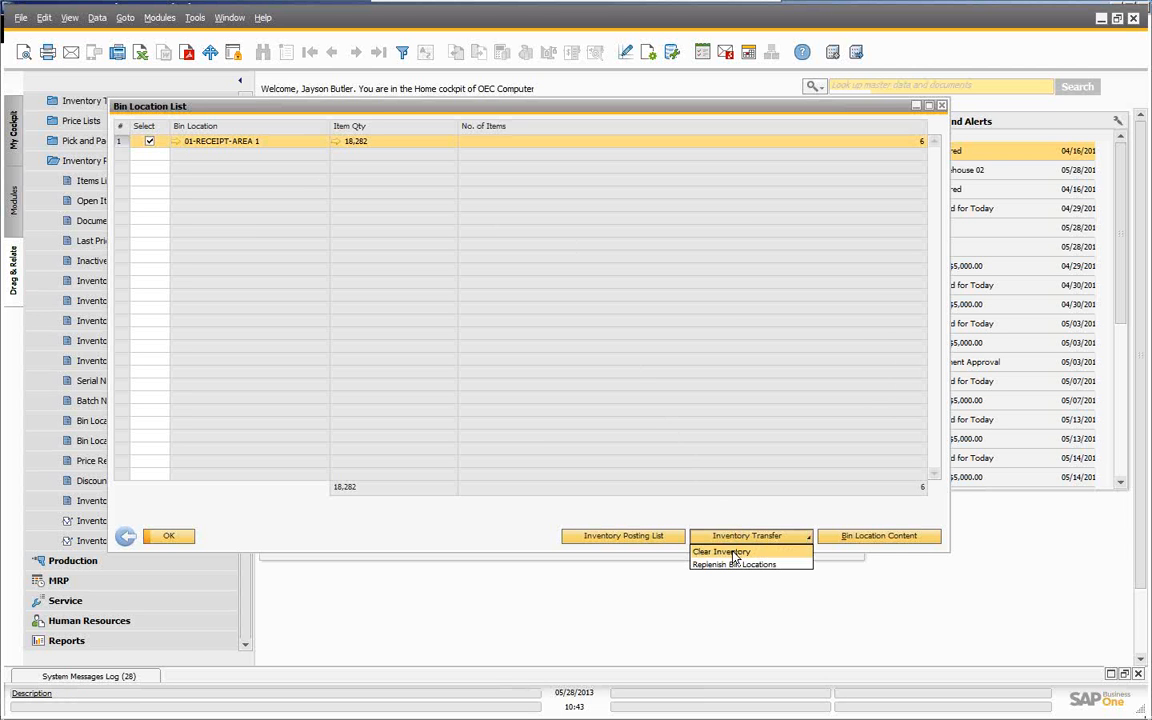
- Generate a clear-inventory transfer and delete the A00002, P10001, Printer Paper, S10000 and Antigal One lines
left_click(728, 552)
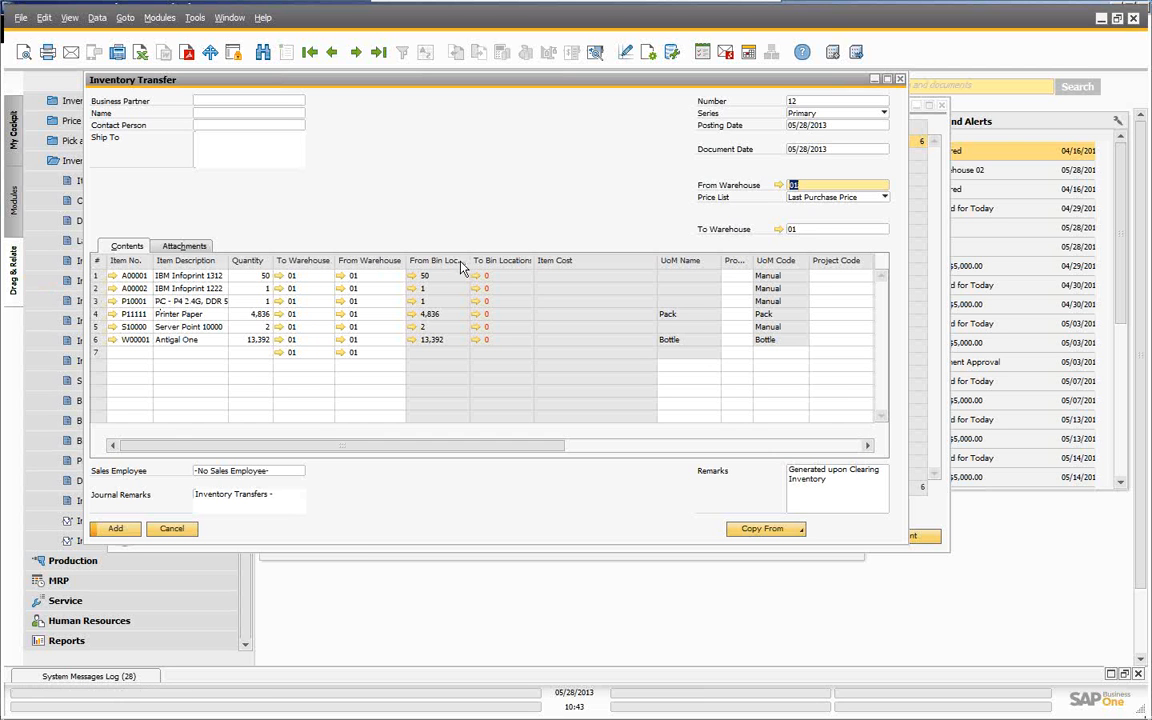
right_click(97, 296)
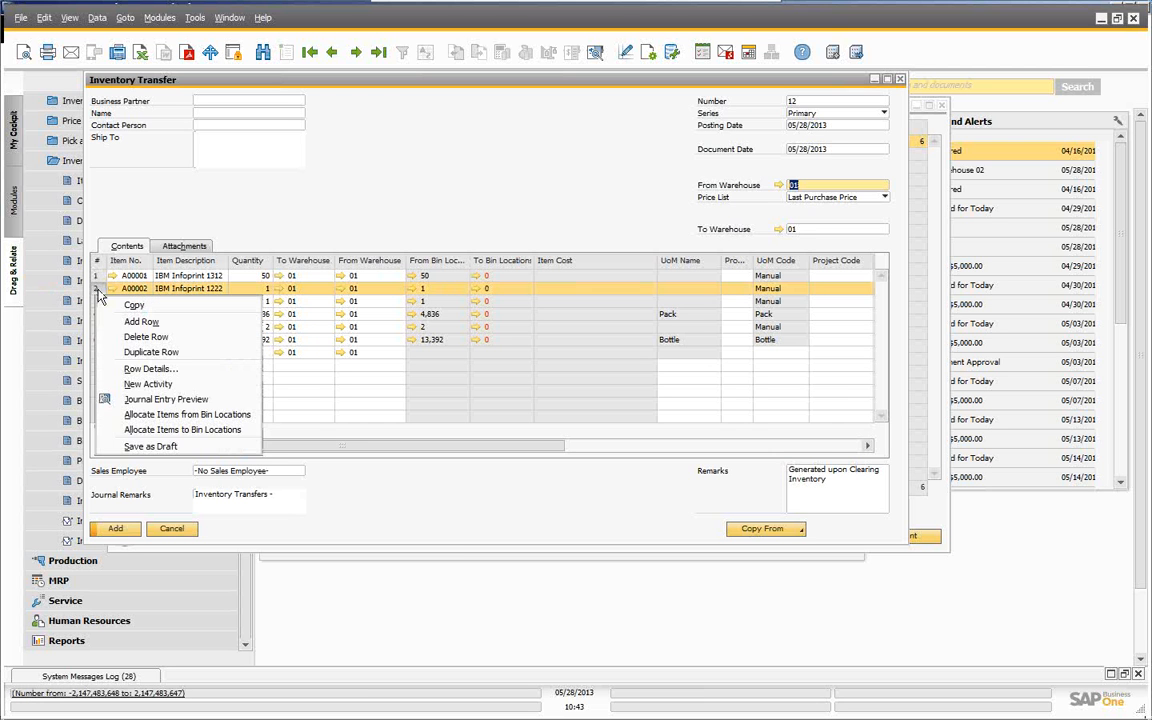
left_click(140, 333)
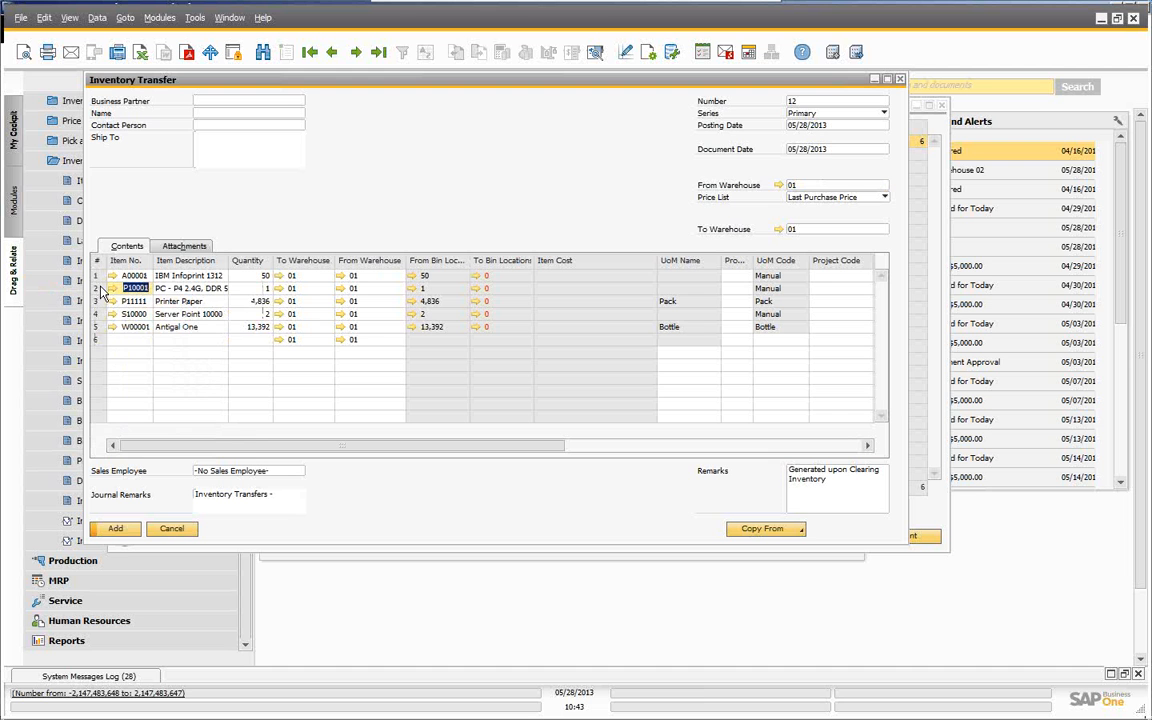
right_click(101, 291)
left_click(111, 330)
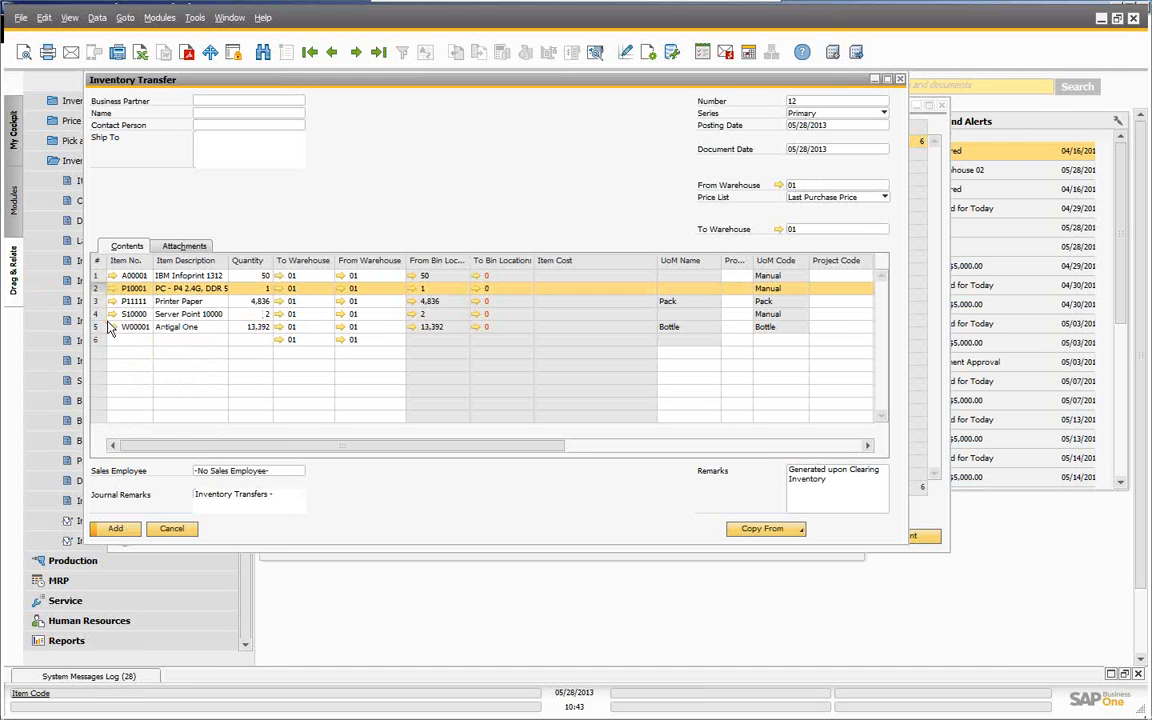
right_click(100, 295)
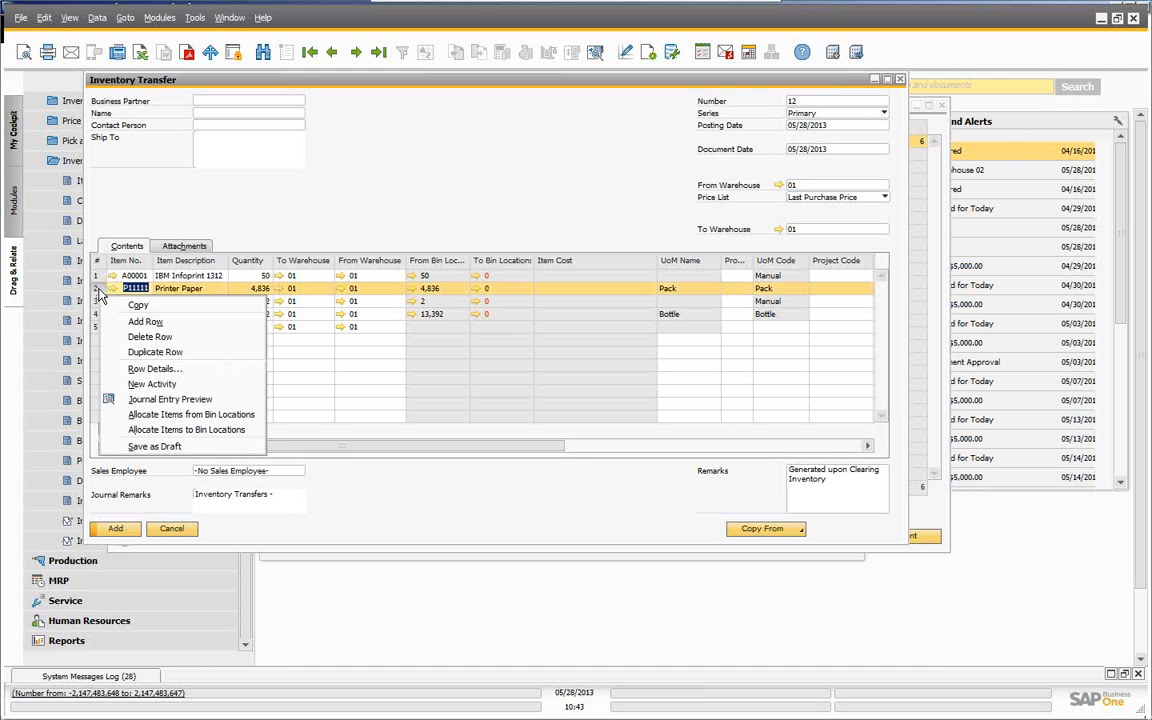
left_click(145, 337)
right_click(100, 297)
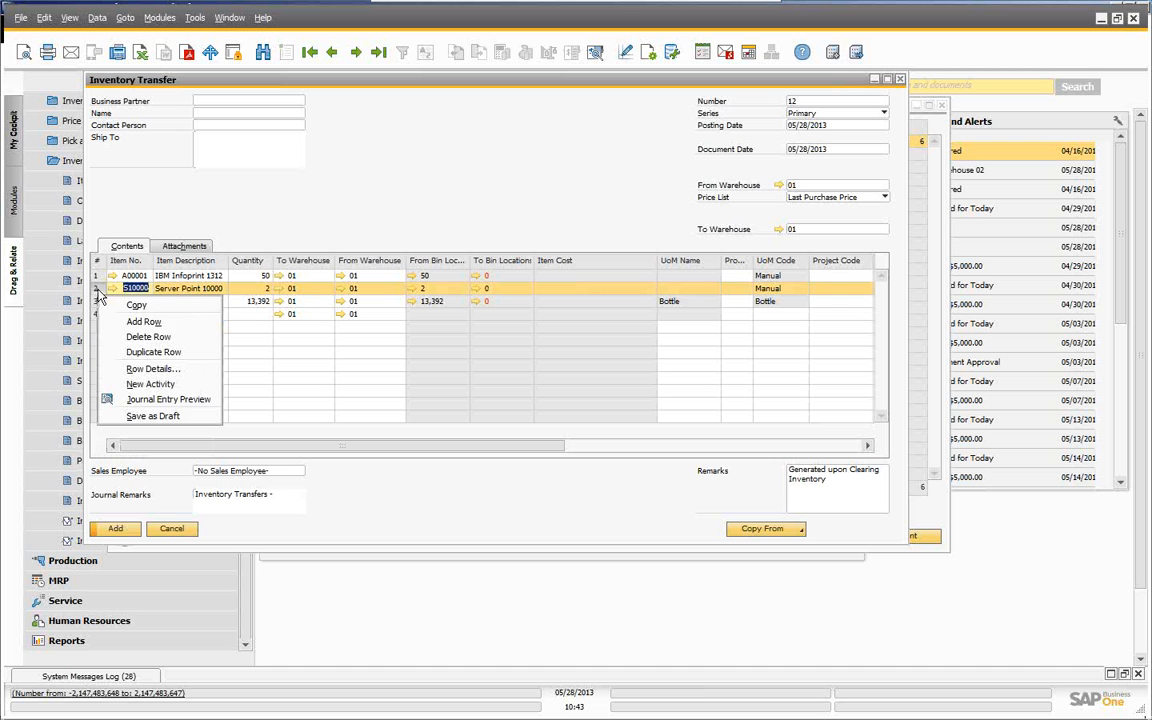
left_click(146, 337)
right_click(100, 291)
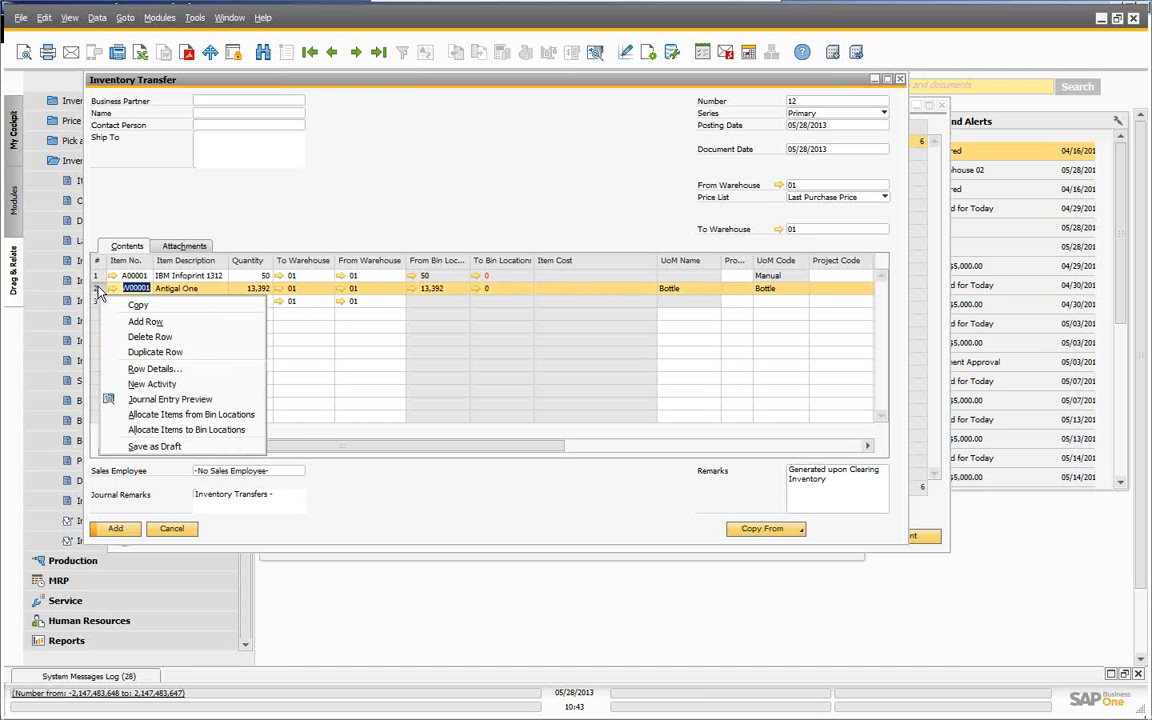
left_click(150, 337)
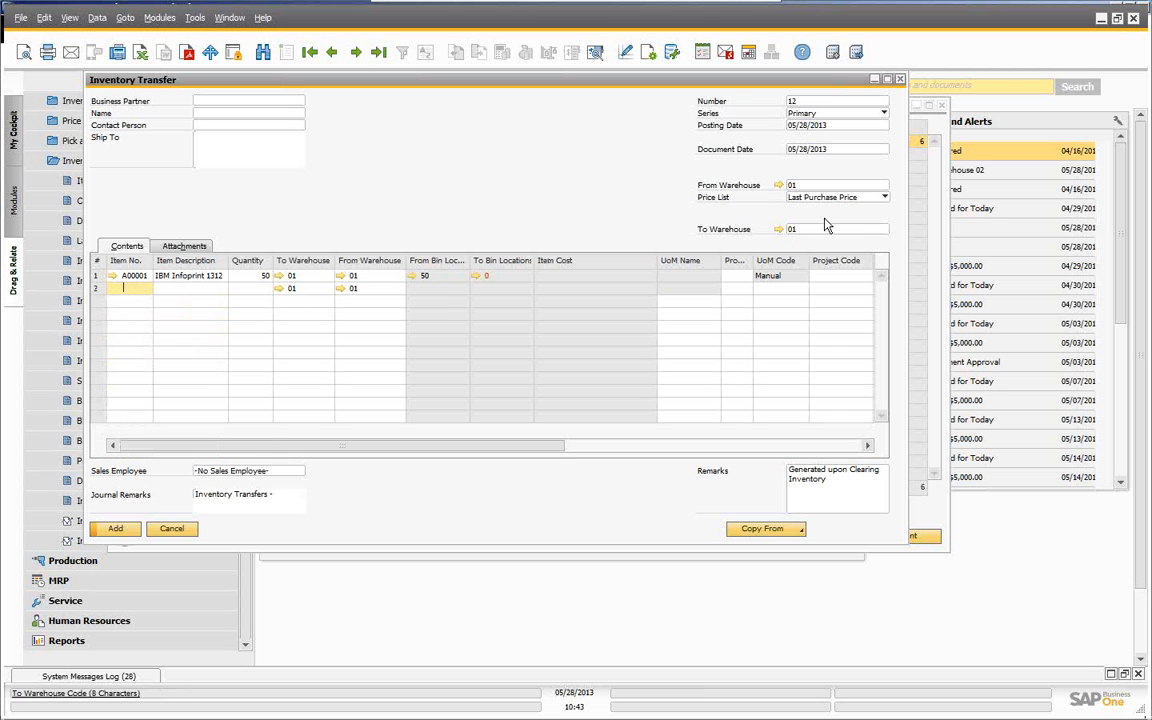
- Allocate 50 units of A00001 to bin 01-IN/OUT-AREA 1-ROW 1-BIN 1 and post transfer 12
left_click(477, 279)
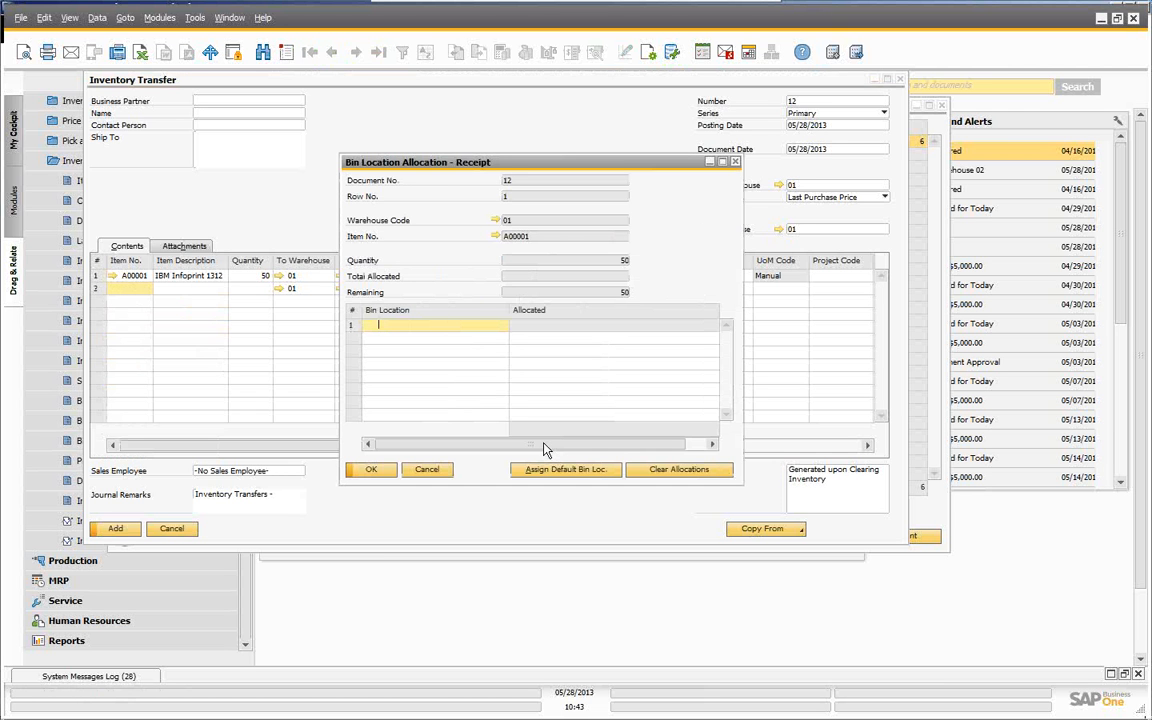
key("Tab")
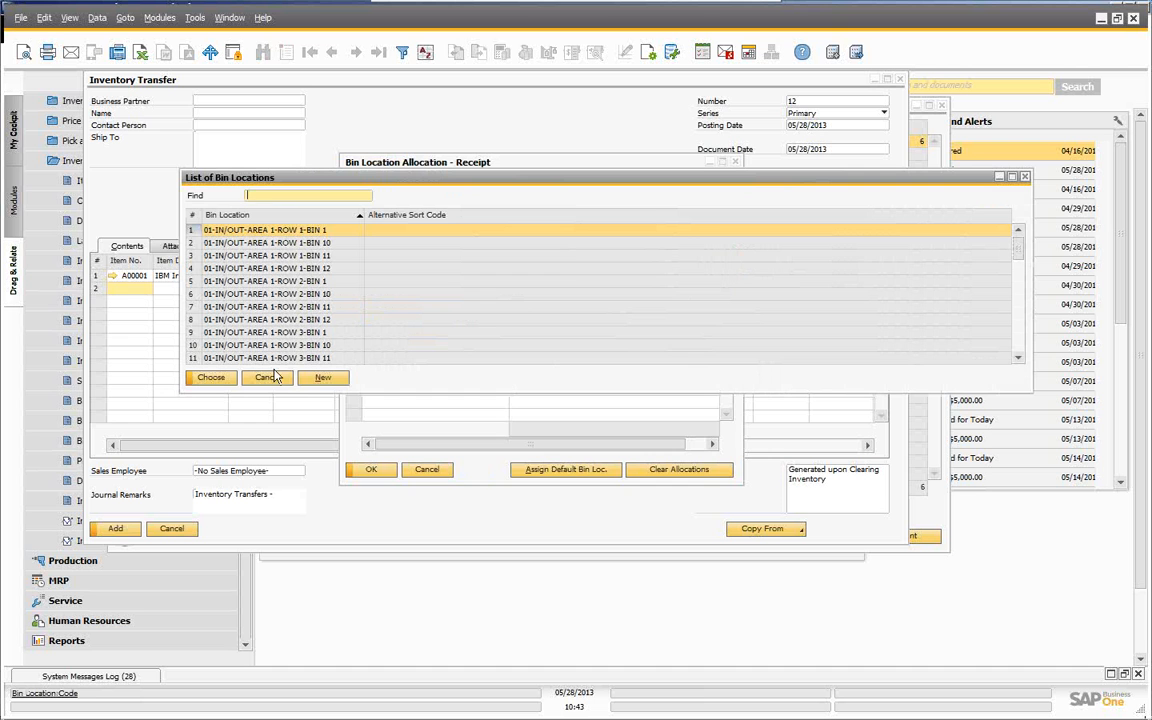
left_click(211, 378)
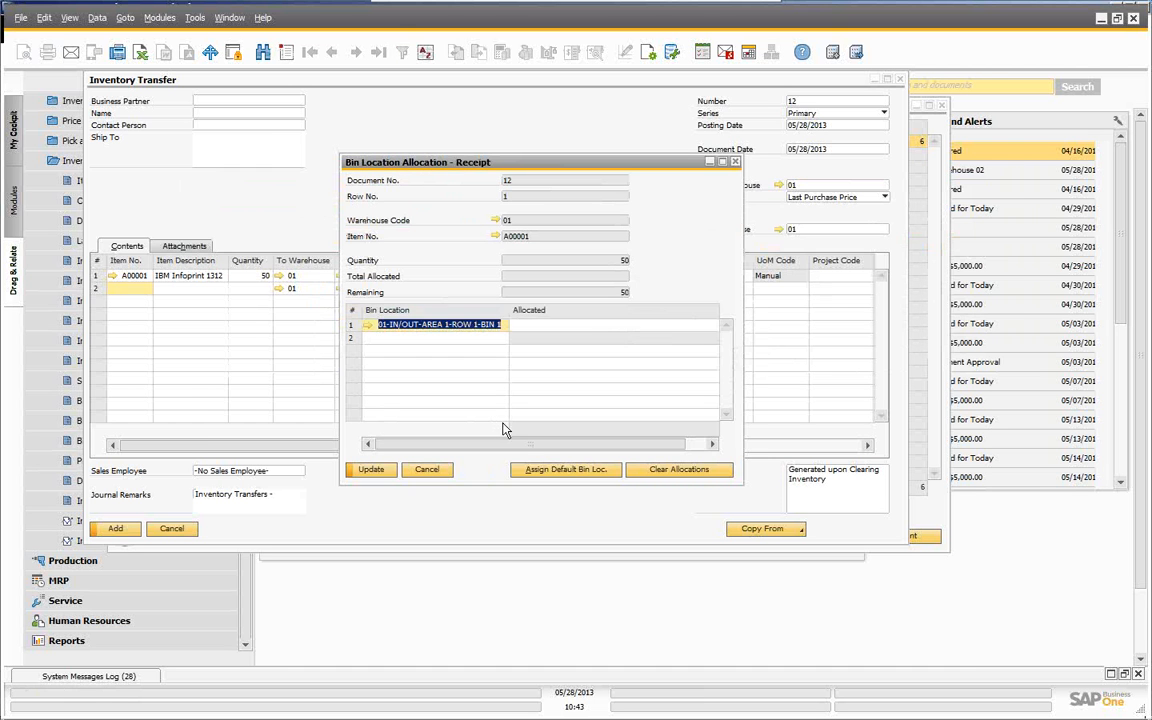
left_click(586, 325)
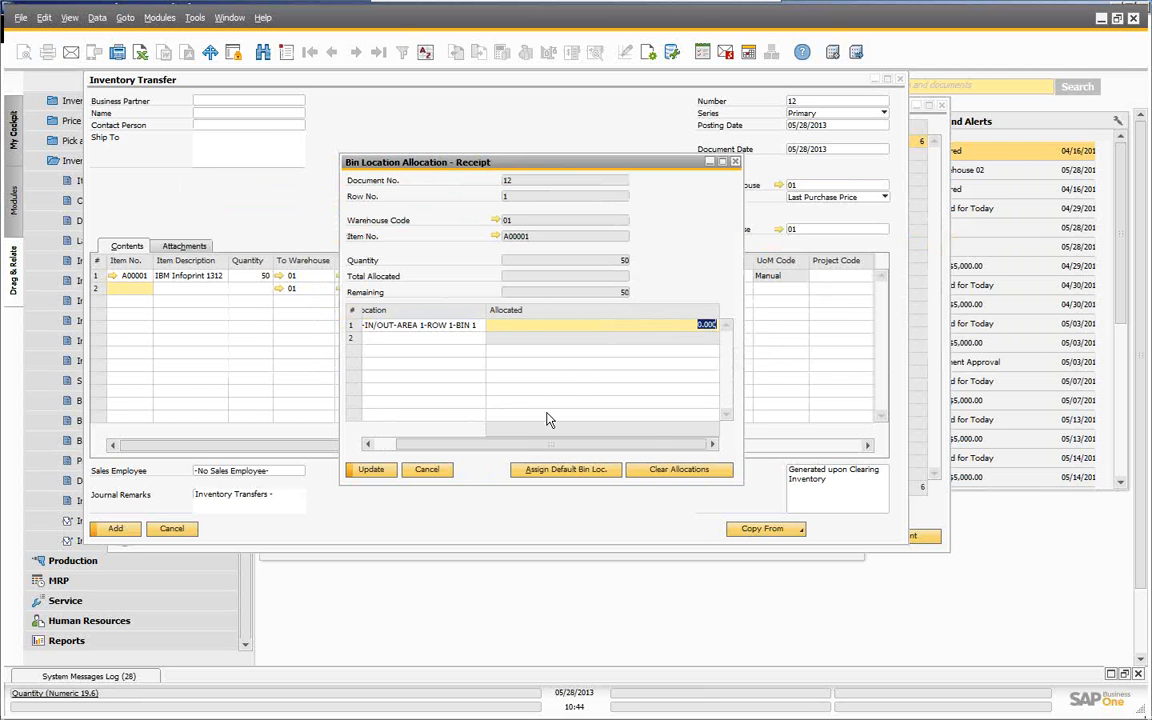
type("50")
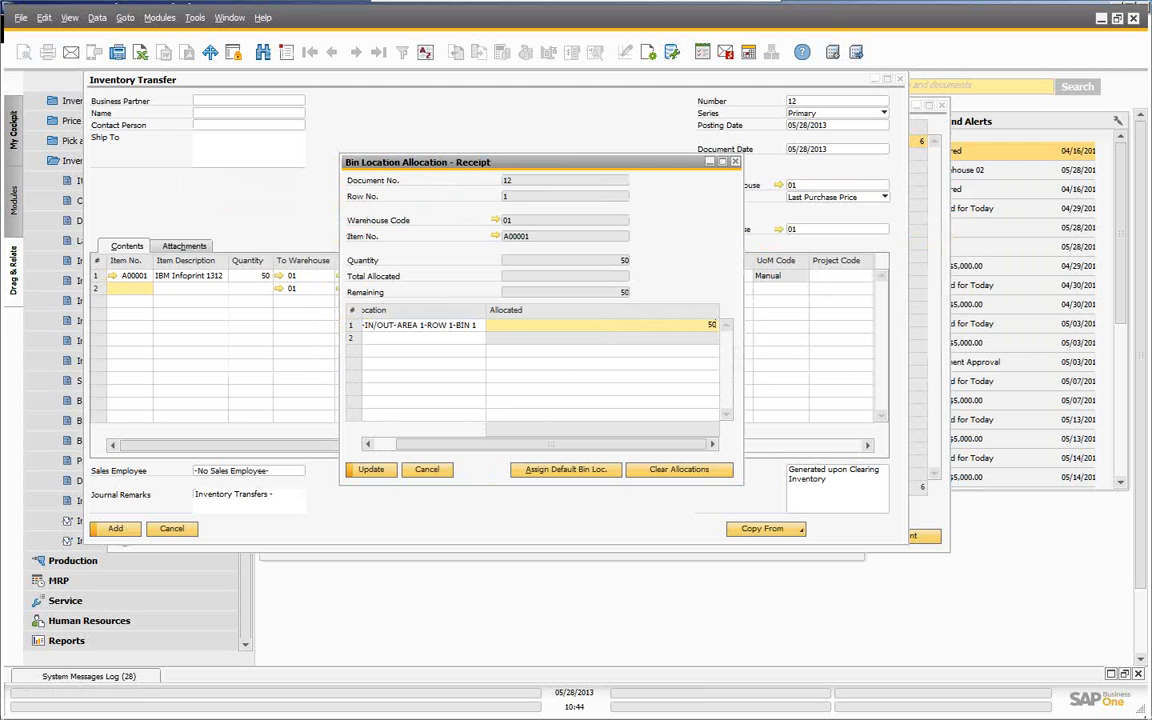
left_click(371, 470)
left_click(373, 472)
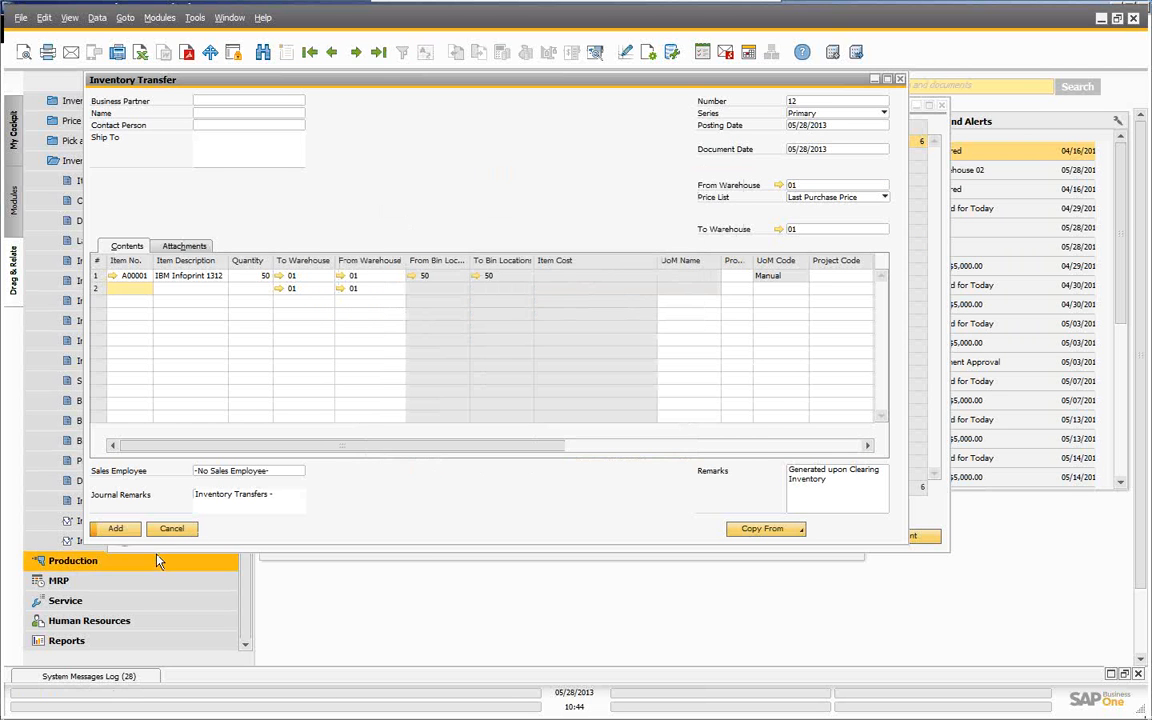
left_click(116, 530)
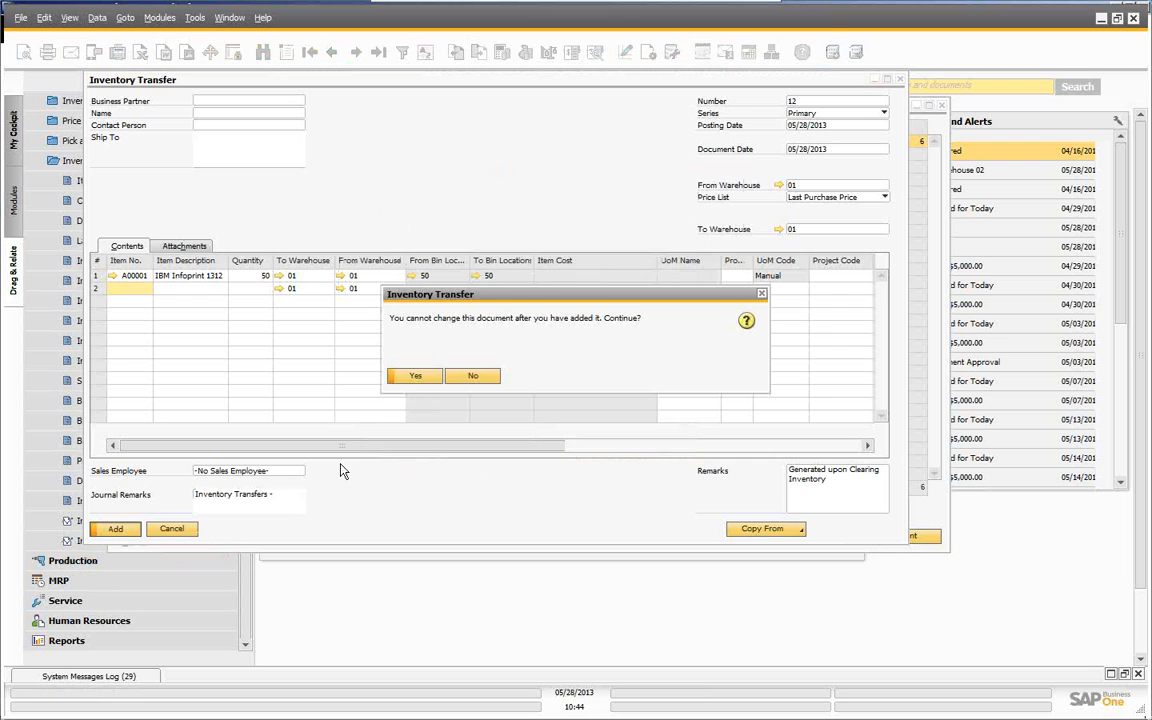
left_click(415, 376)
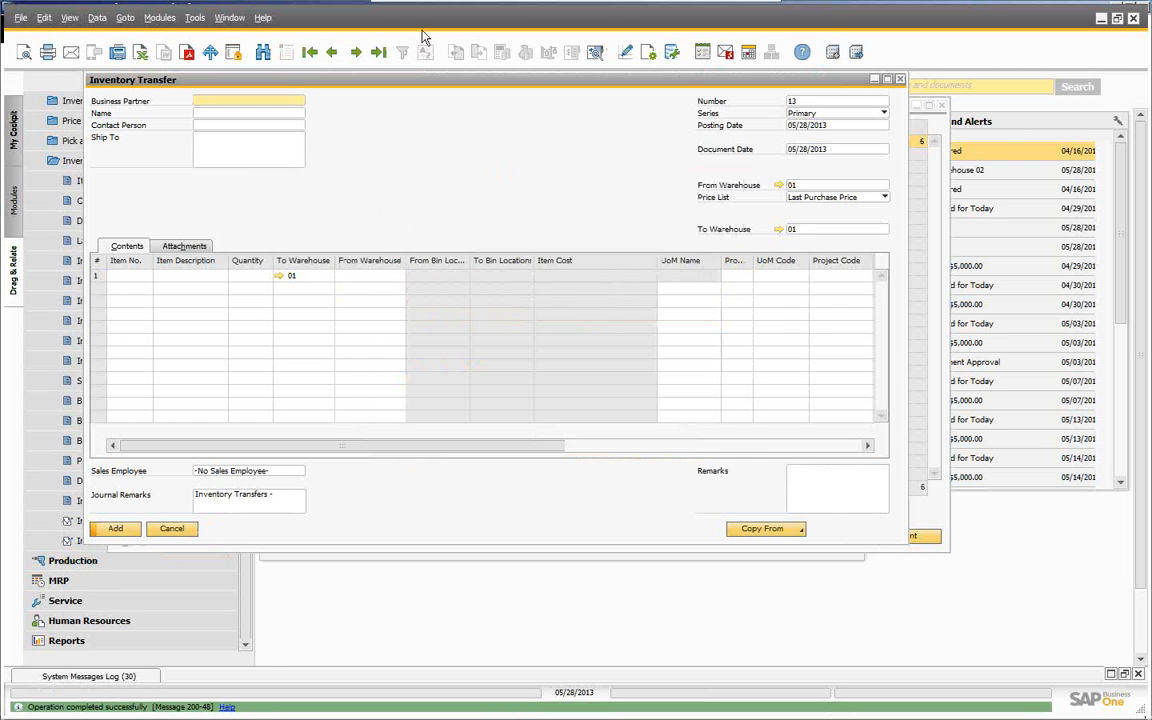
left_click(333, 52)
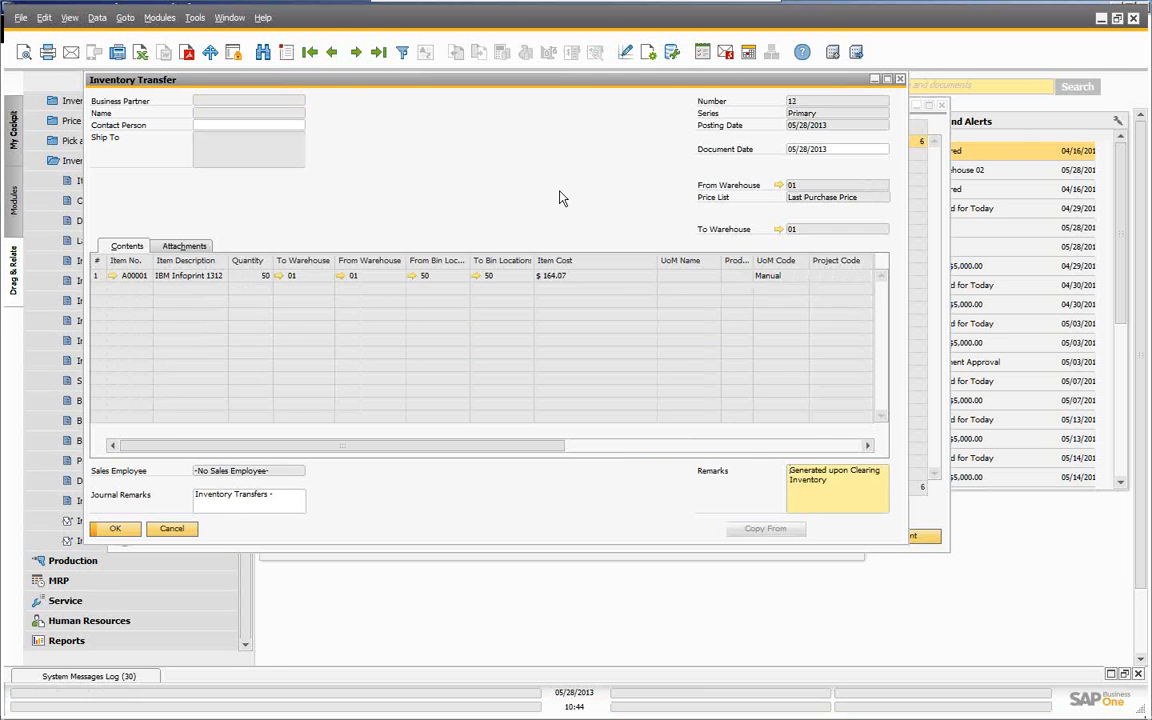
- Check transfer 12's bin postings and A00001's per-bin contents in warehouse 01, then close everything
left_click(413, 276)
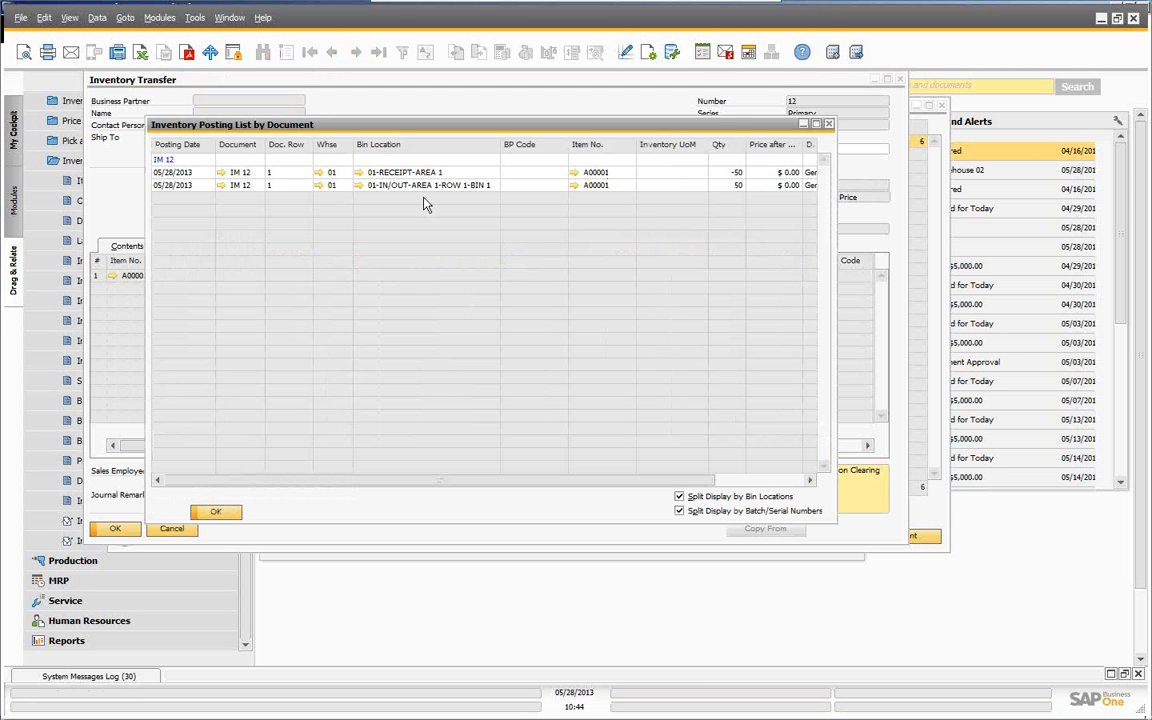
left_click(215, 513)
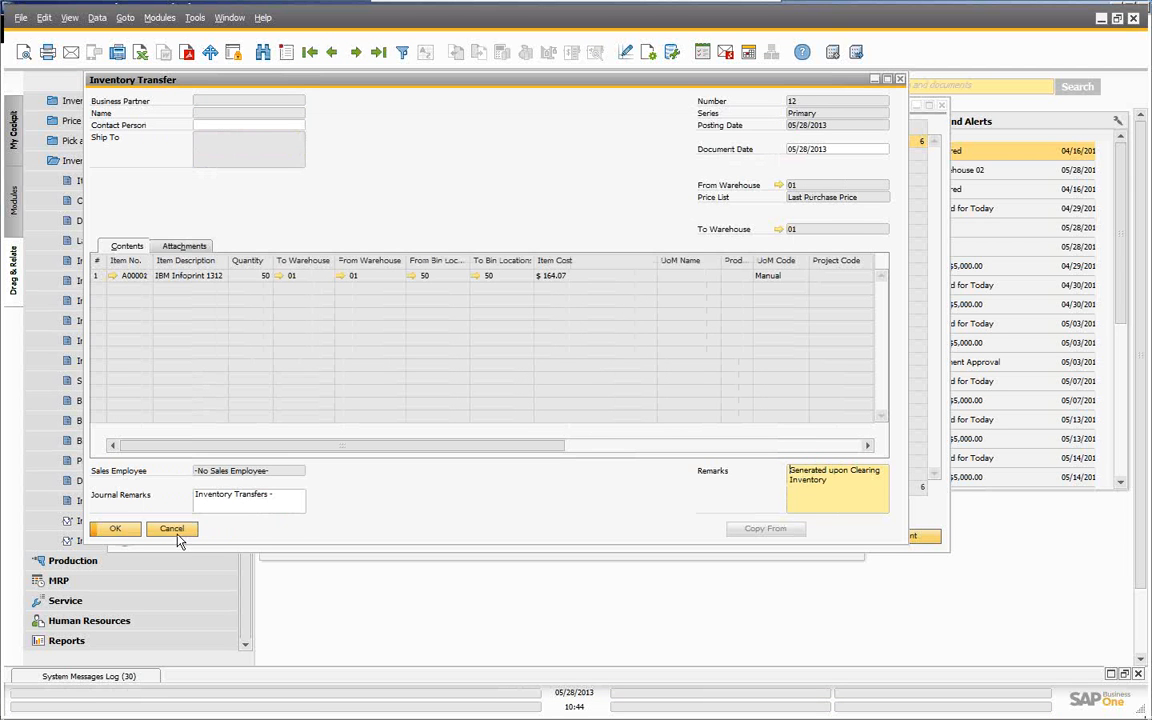
left_click(113, 277)
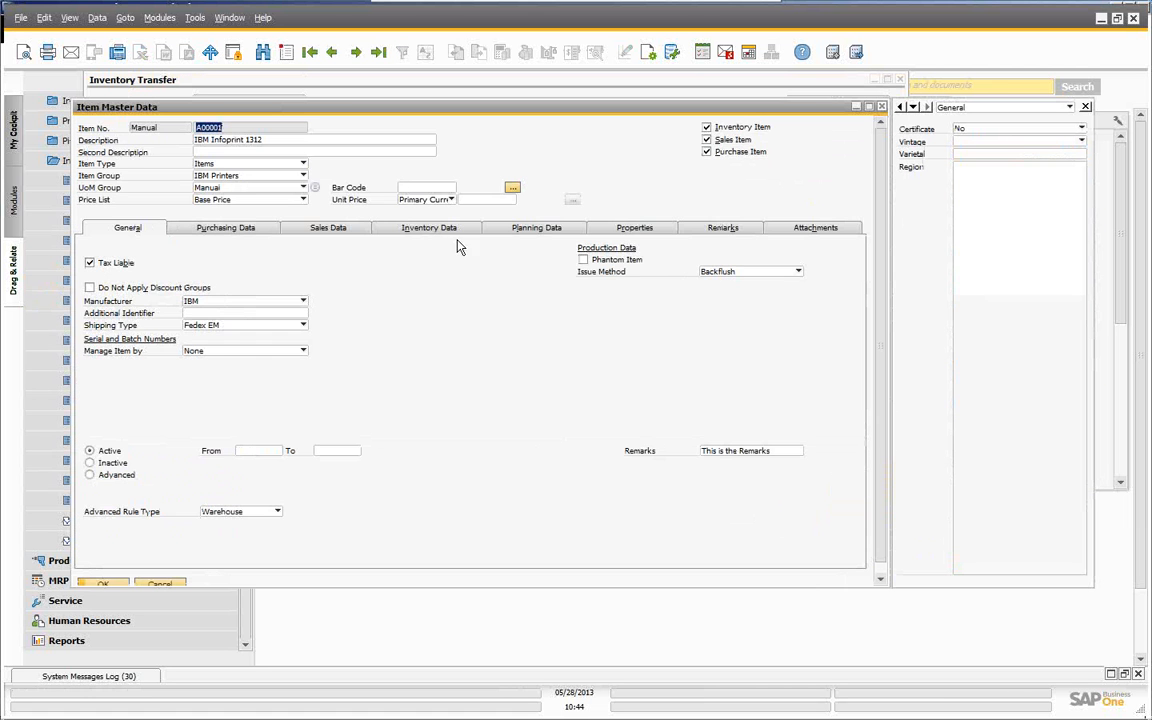
left_click(413, 230)
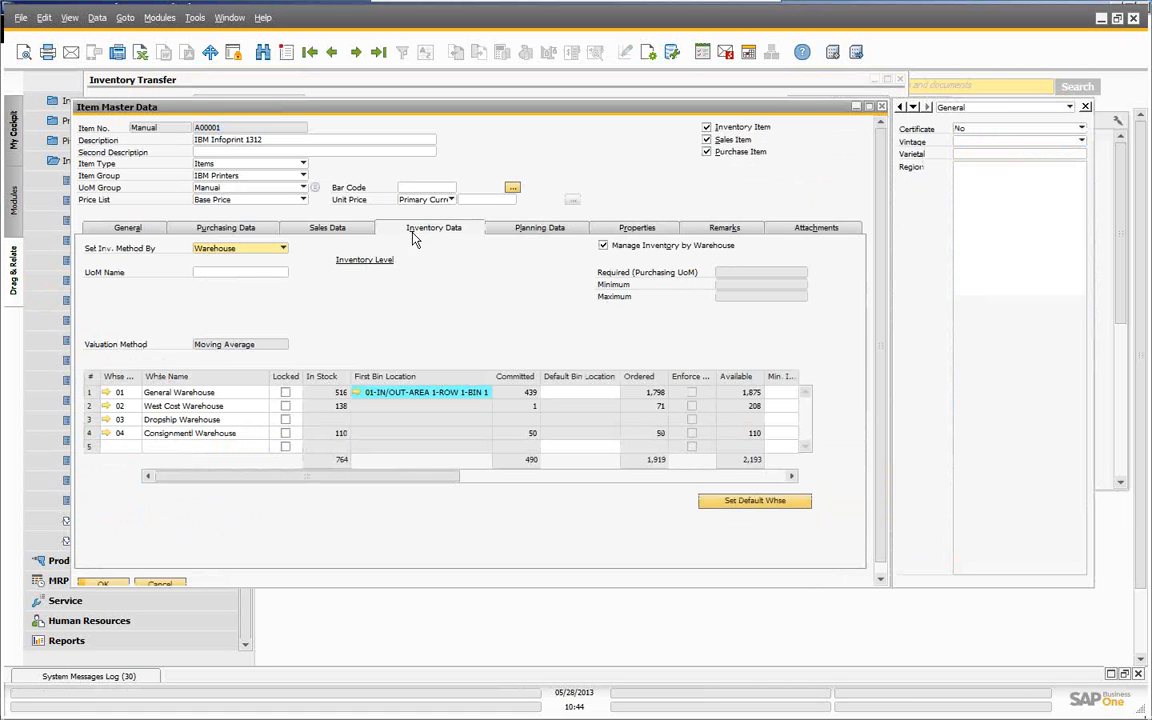
left_click(357, 393)
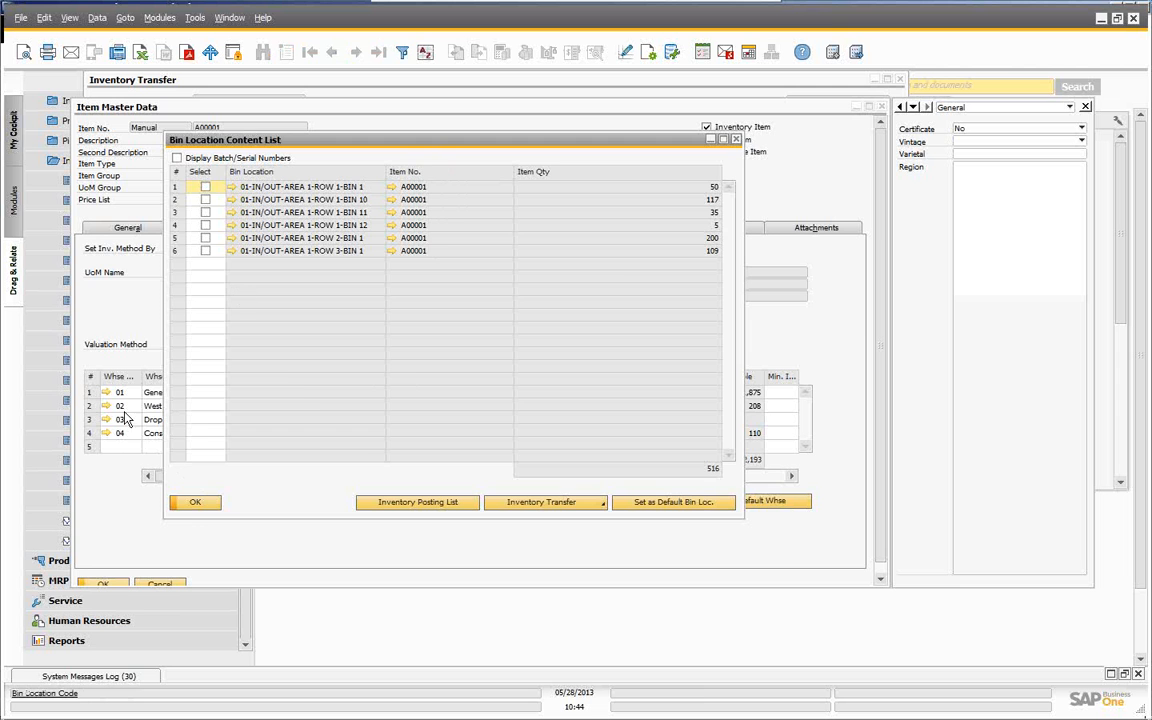
left_click(200, 504)
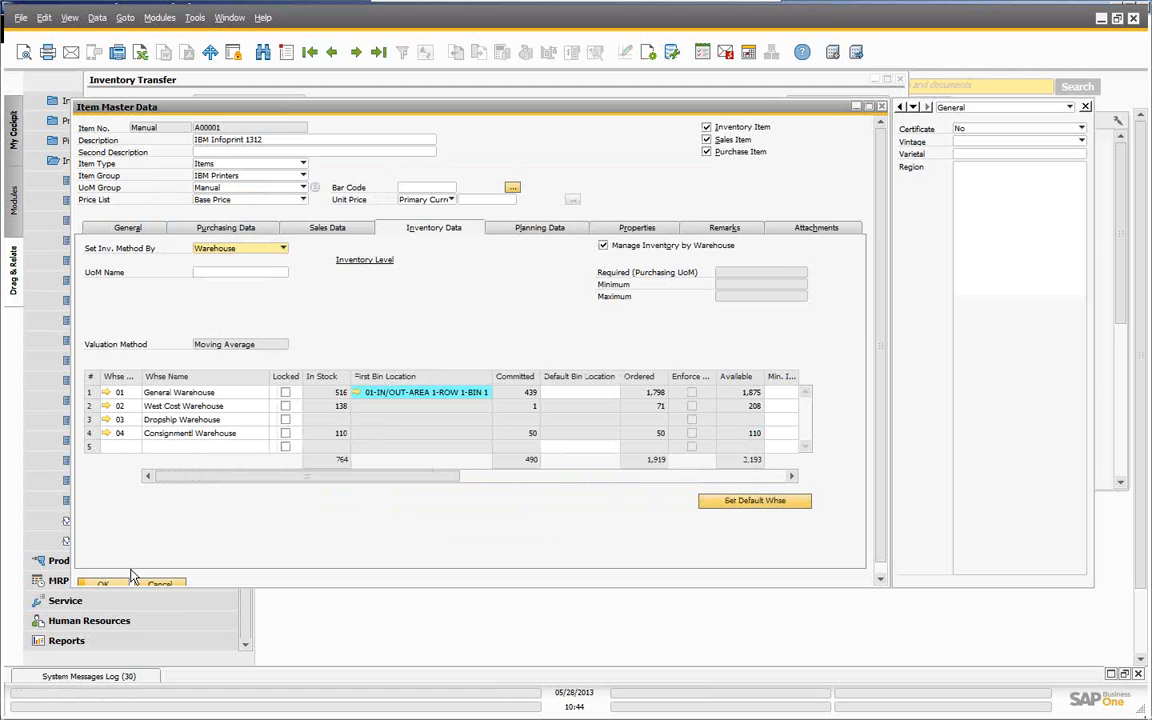
left_click(160, 586)
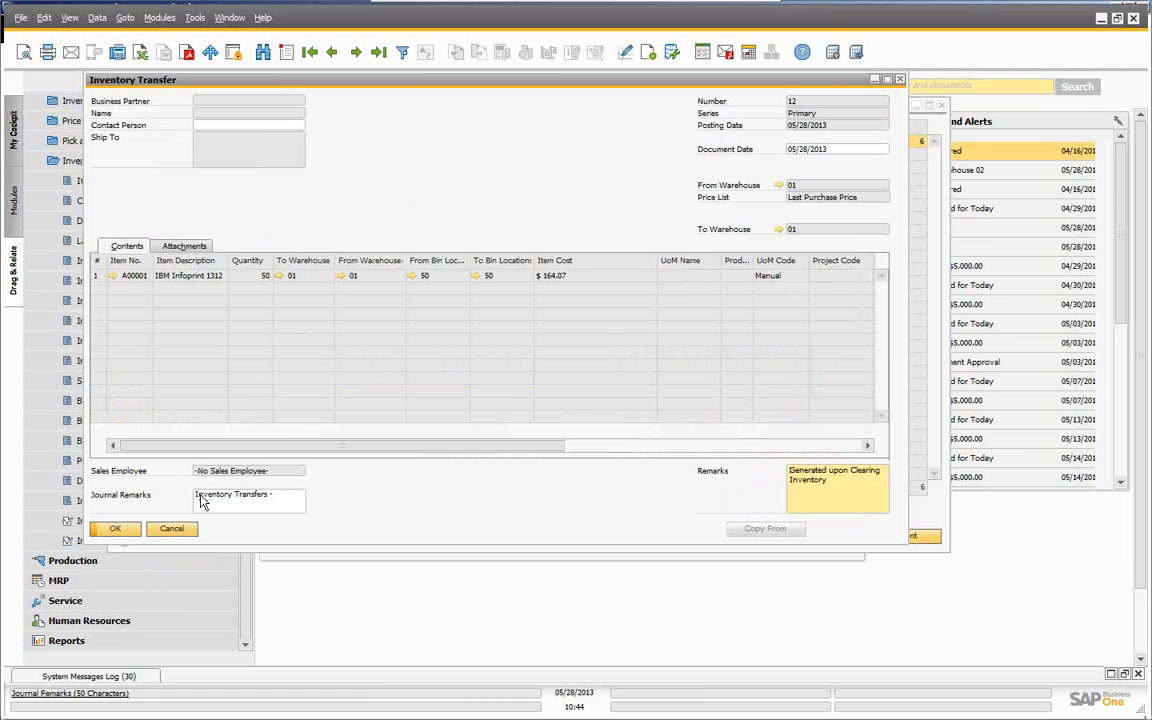
left_click(173, 533)
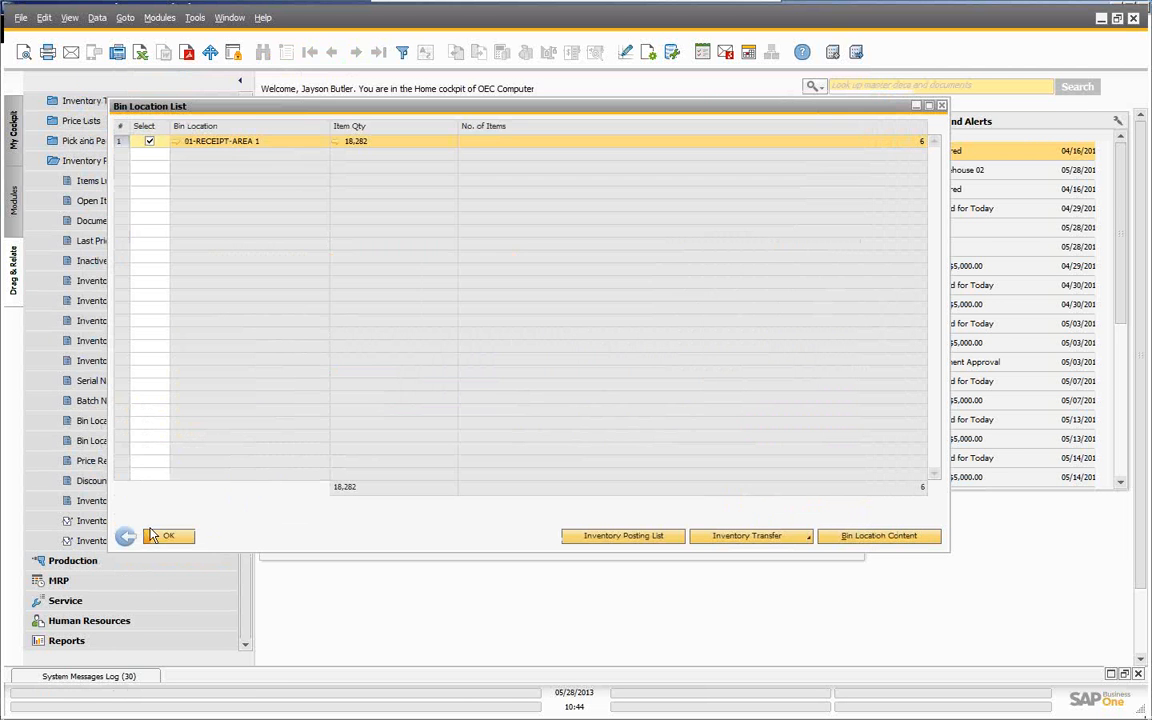
- Start a sales order for Earthshaker Corporation with delivery date 05/28/2013
left_click(160, 540)
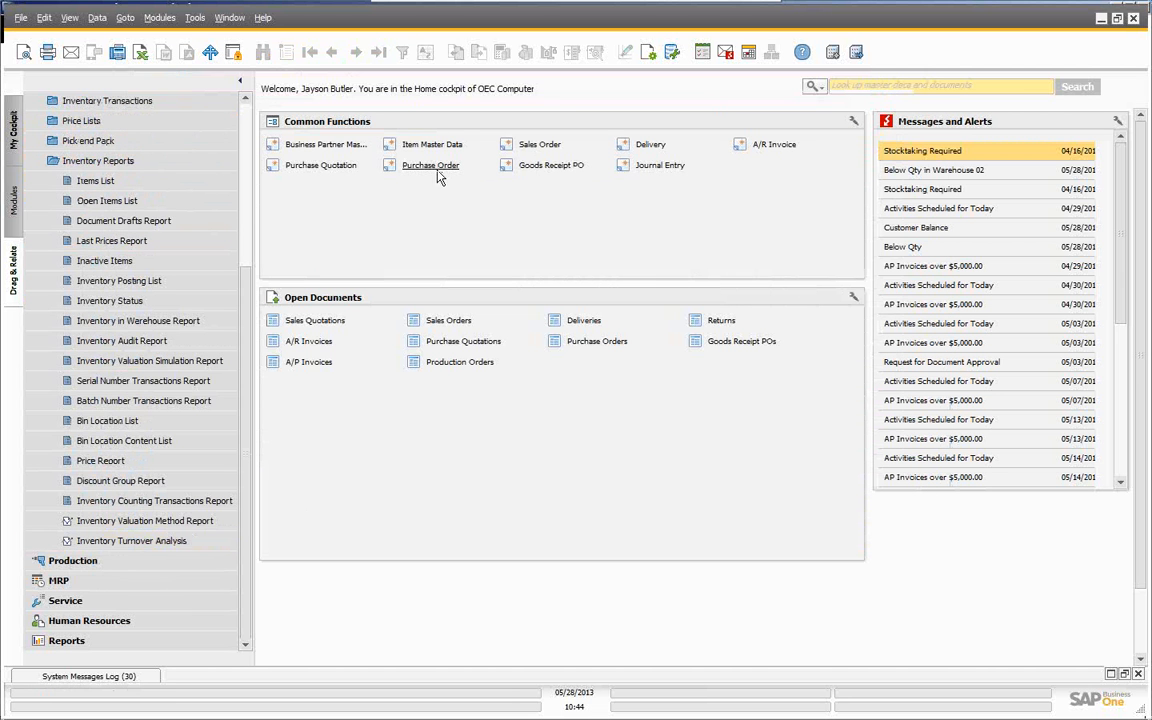
left_click(530, 146)
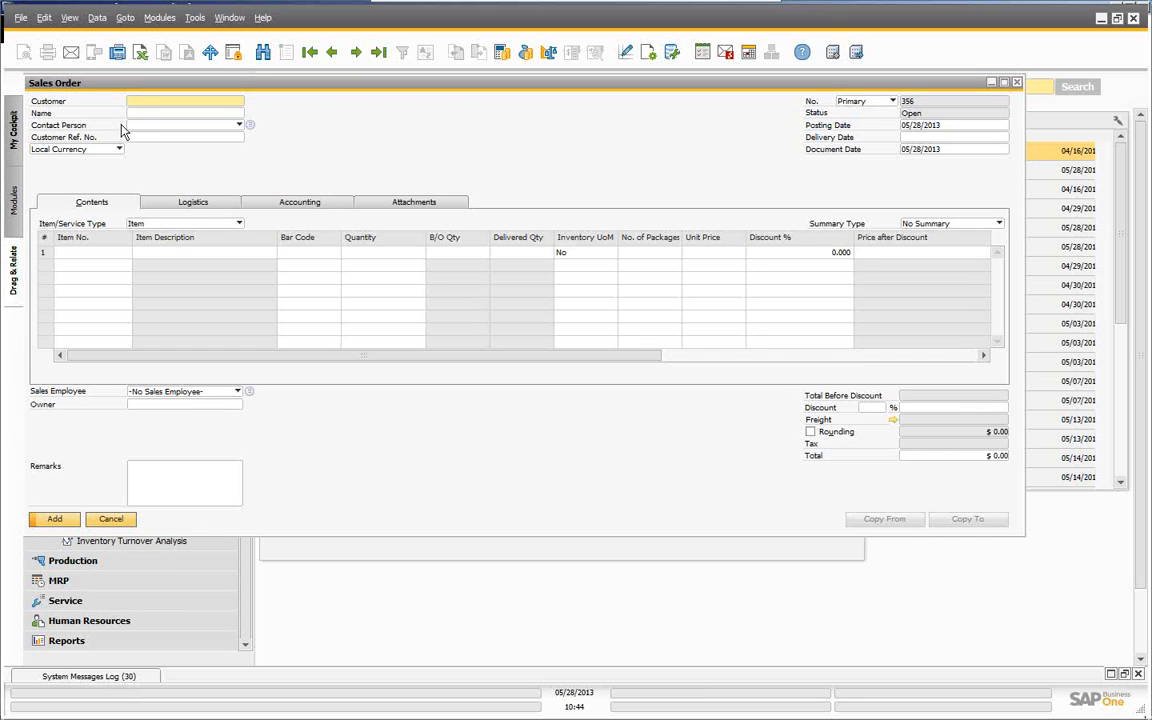
left_click(141, 115)
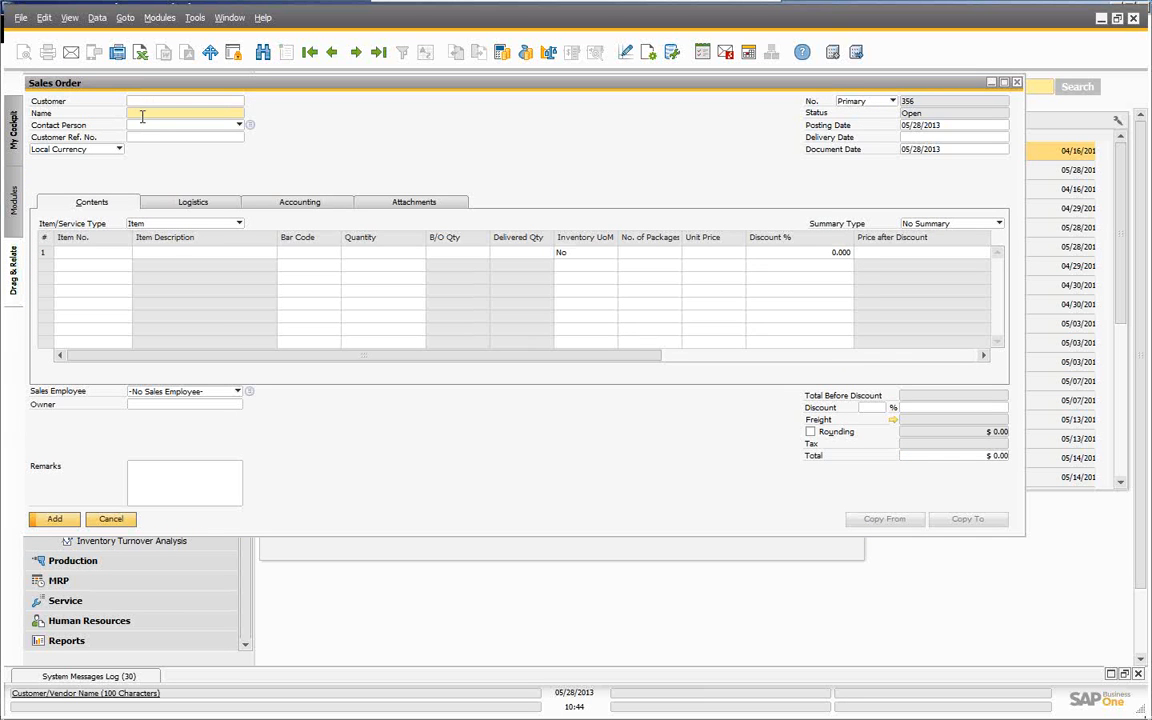
type("e")
key("Tab")
left_click(925, 138)
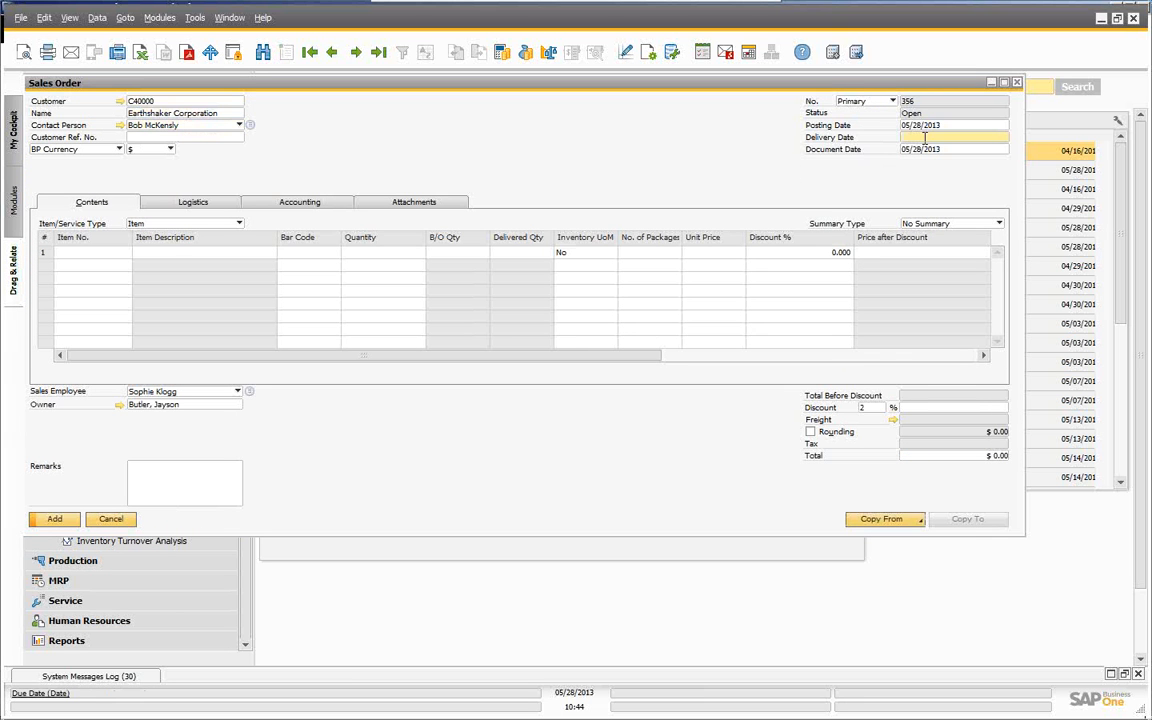
key("Tab")
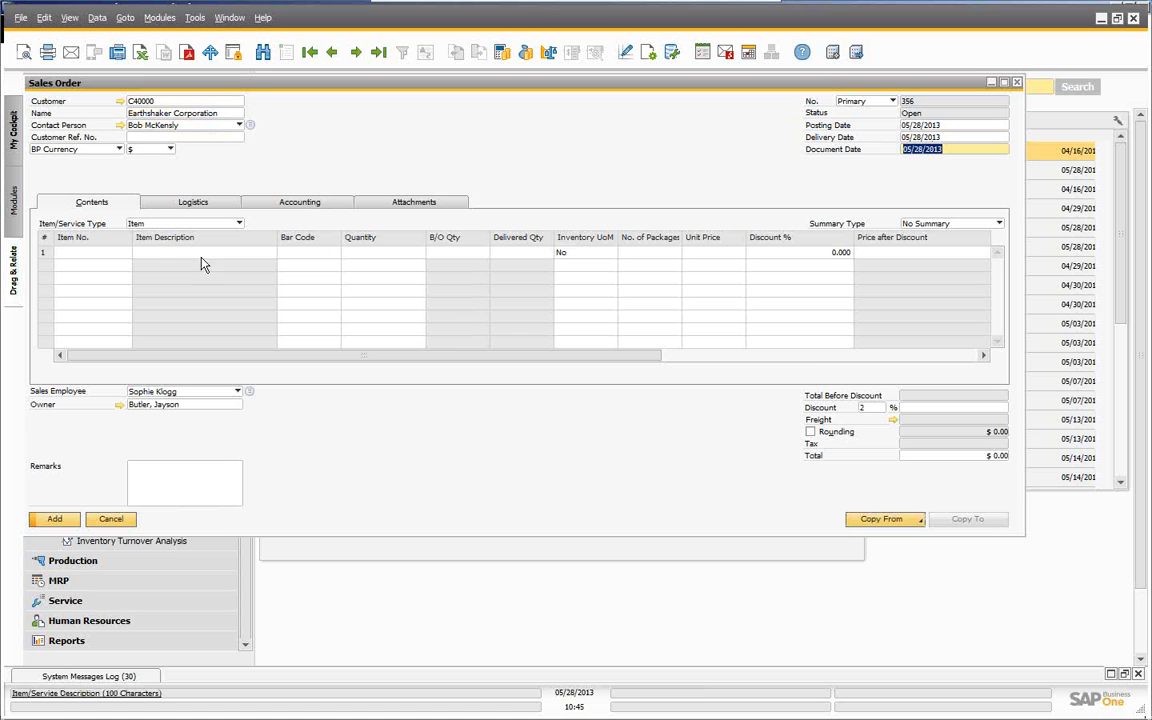
- Add a line for A00001 IBM Infoprint 1312: quantity 75 at unit price 300
left_click(107, 254)
type("A")
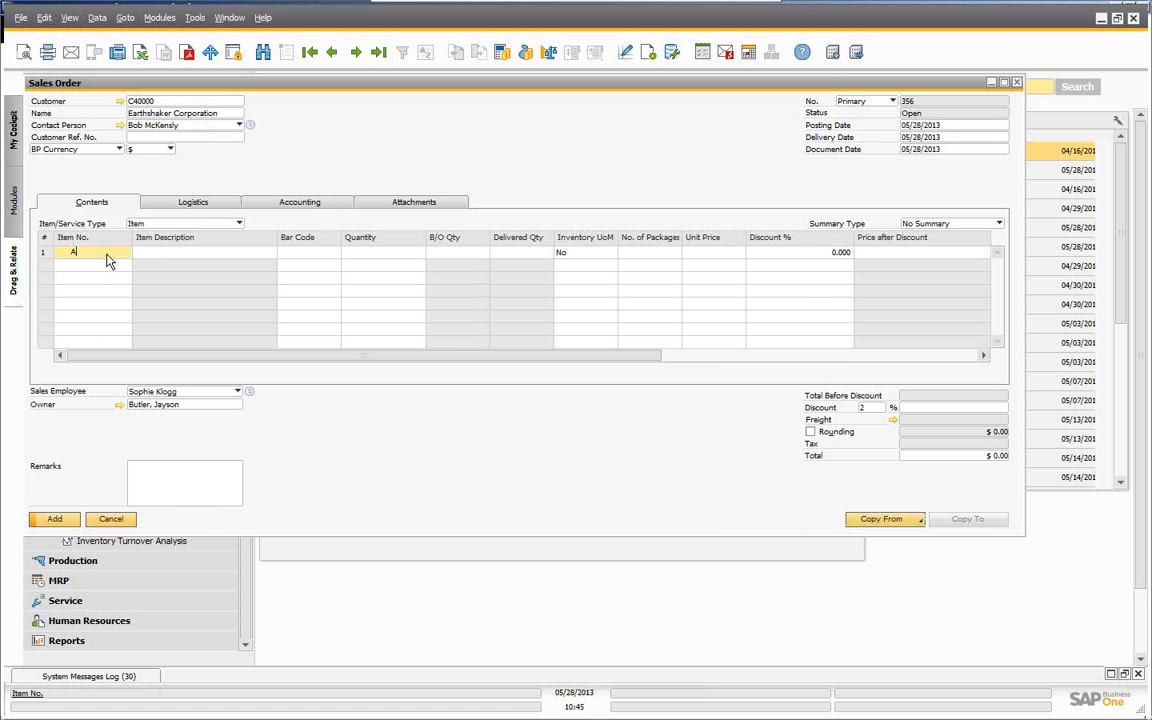
key("Tab")
left_click(135, 521)
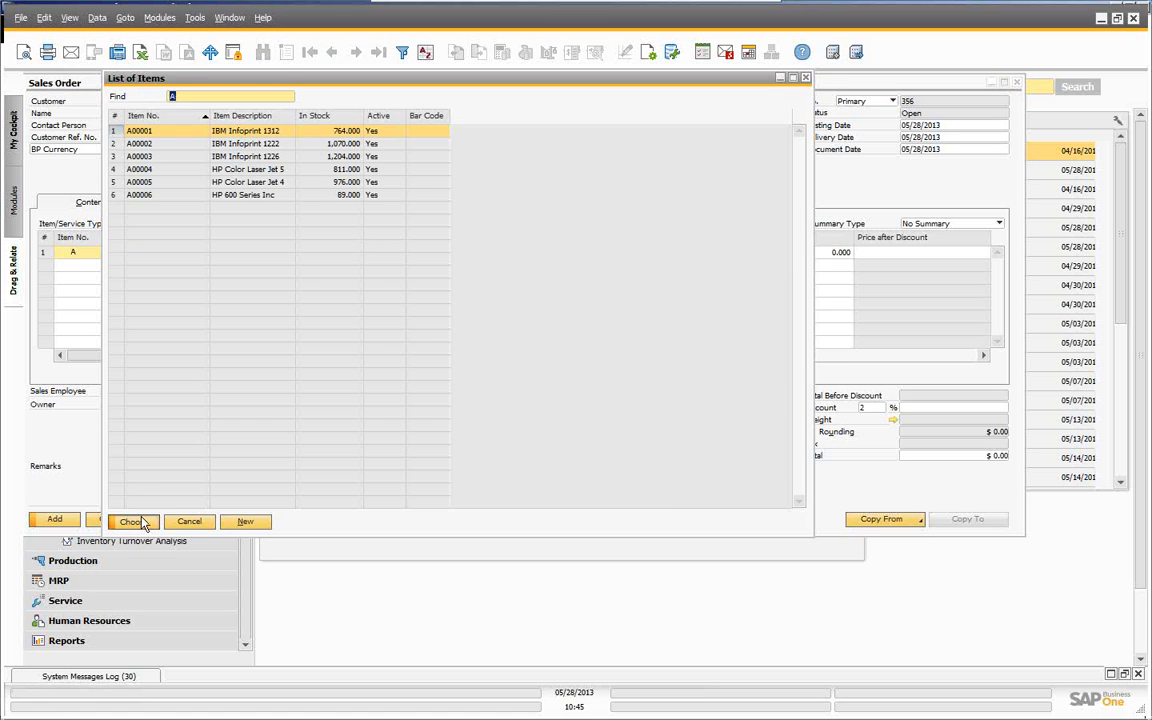
key("Tab")
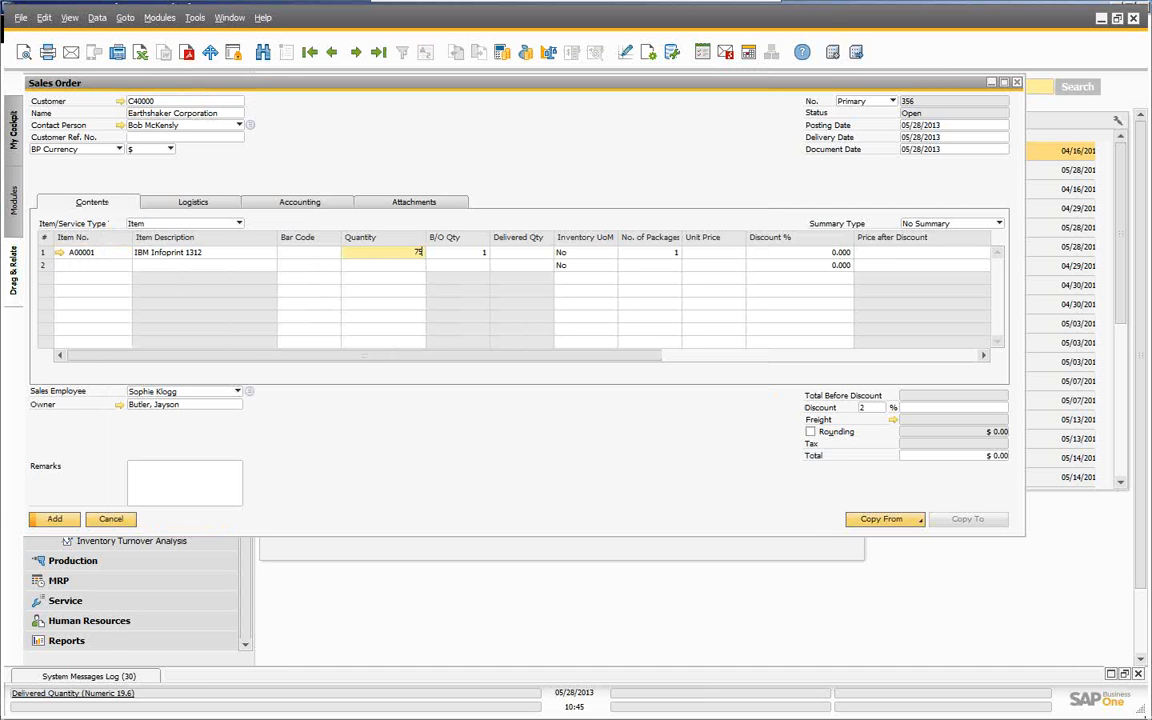
type("75")
key("Tab")
key("Tab")
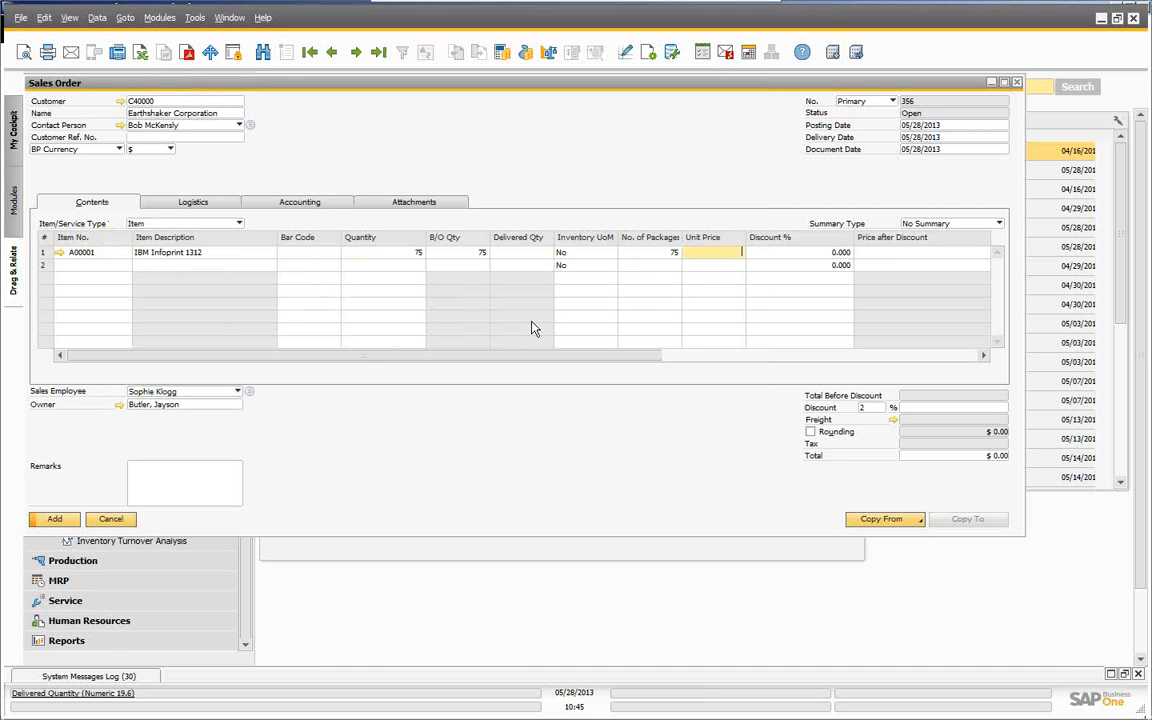
type("300")
key("Tab")
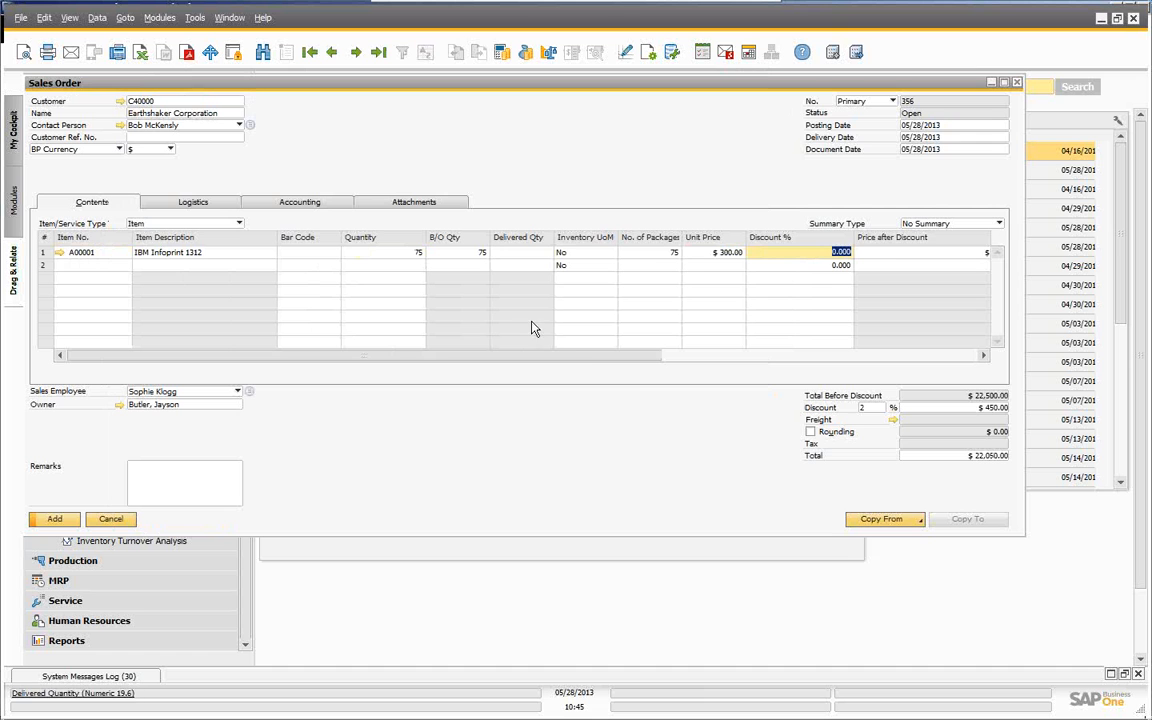
- Remove the 2% order discount and add sales order 356
left_click(872, 408)
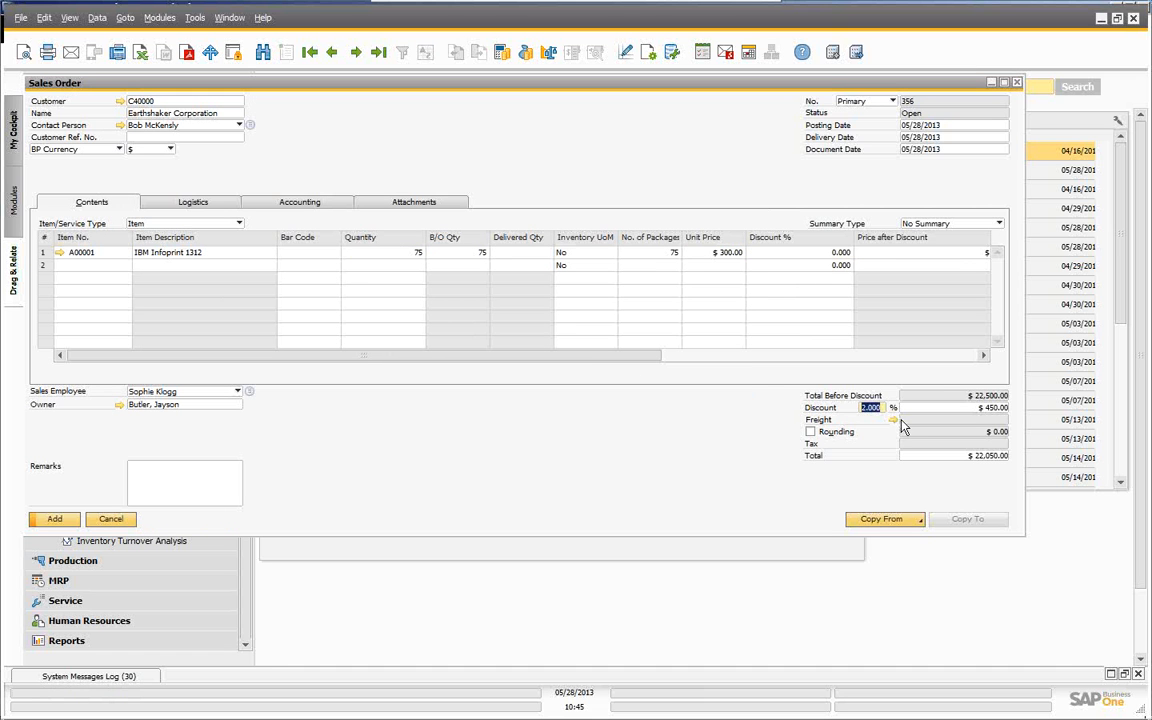
key("BackSpace")
key("Tab")
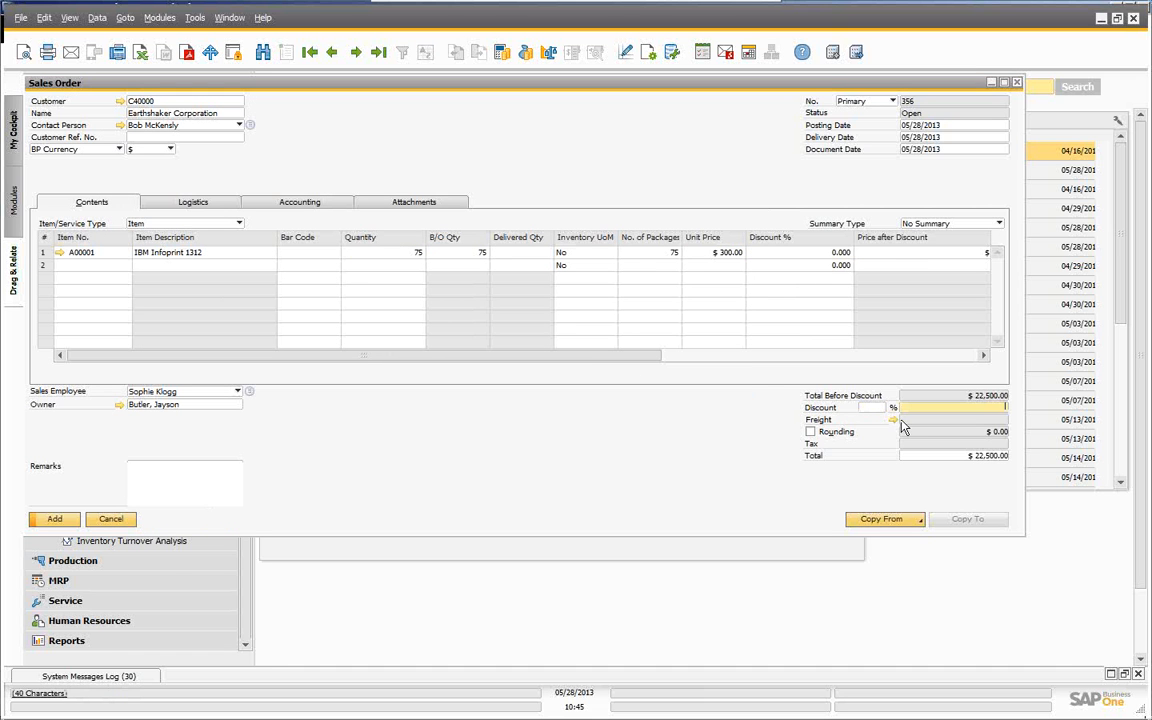
left_click(56, 519)
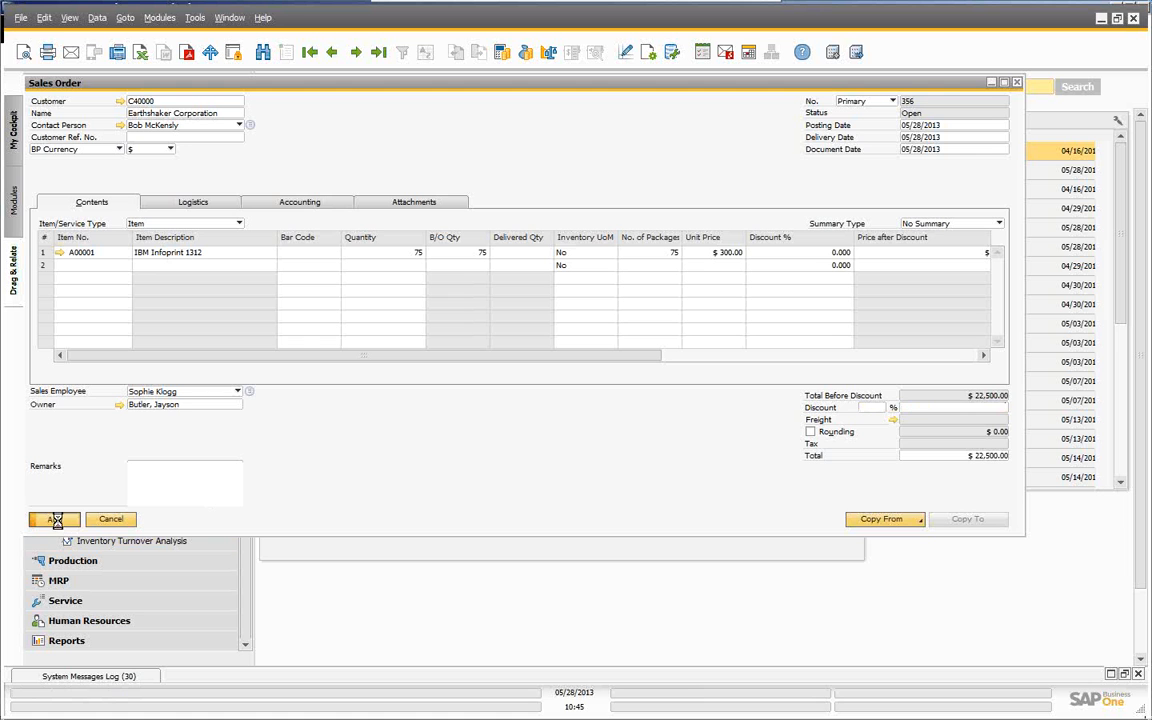
left_click(113, 521)
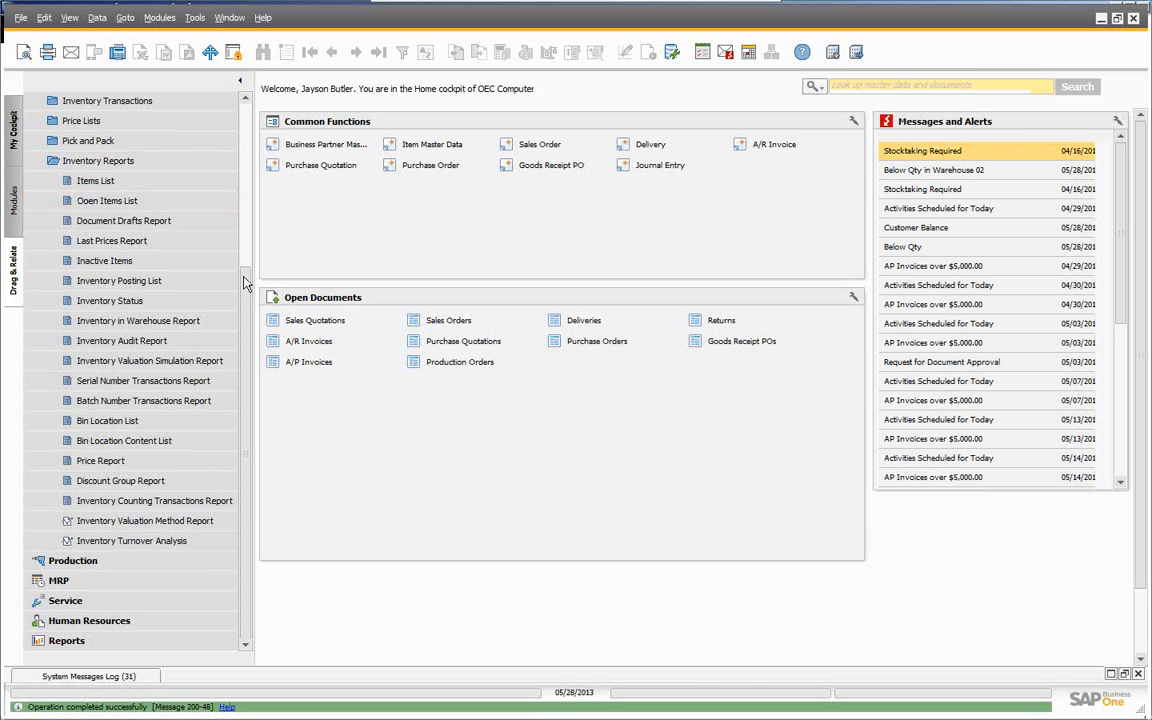
- List open orders in the Pick and Pack Manager and mark order 356's line
scroll(220, 146, "up", 4)
left_click(68, 242)
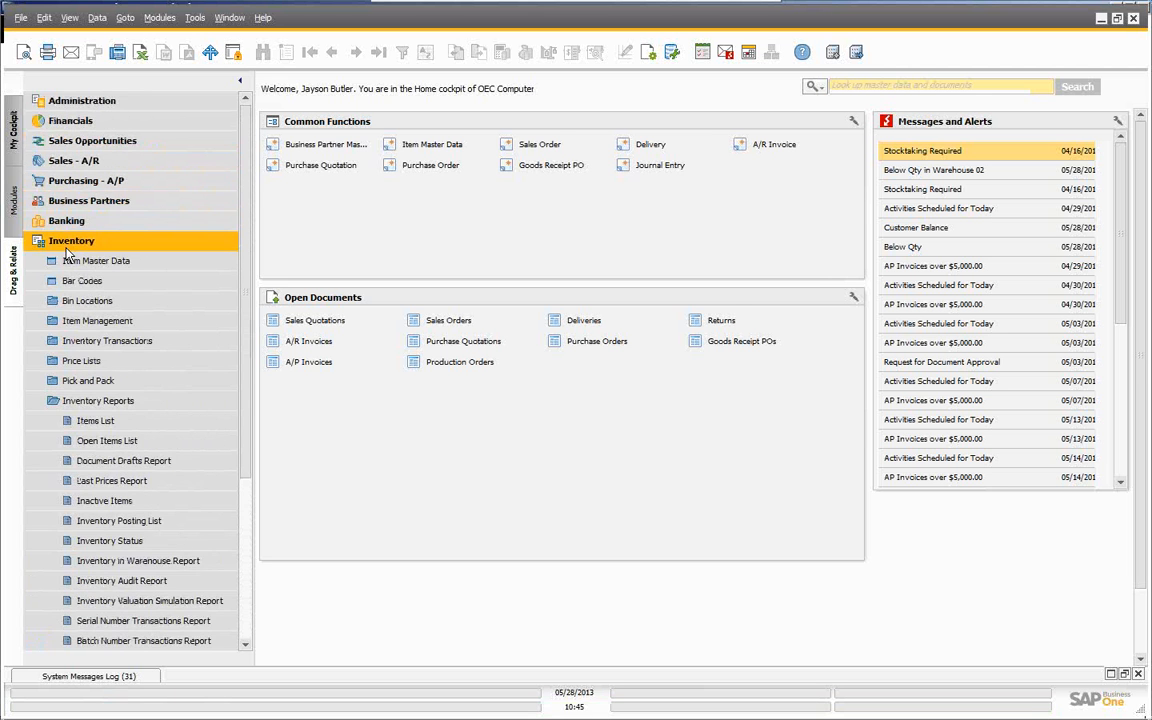
left_click(67, 245)
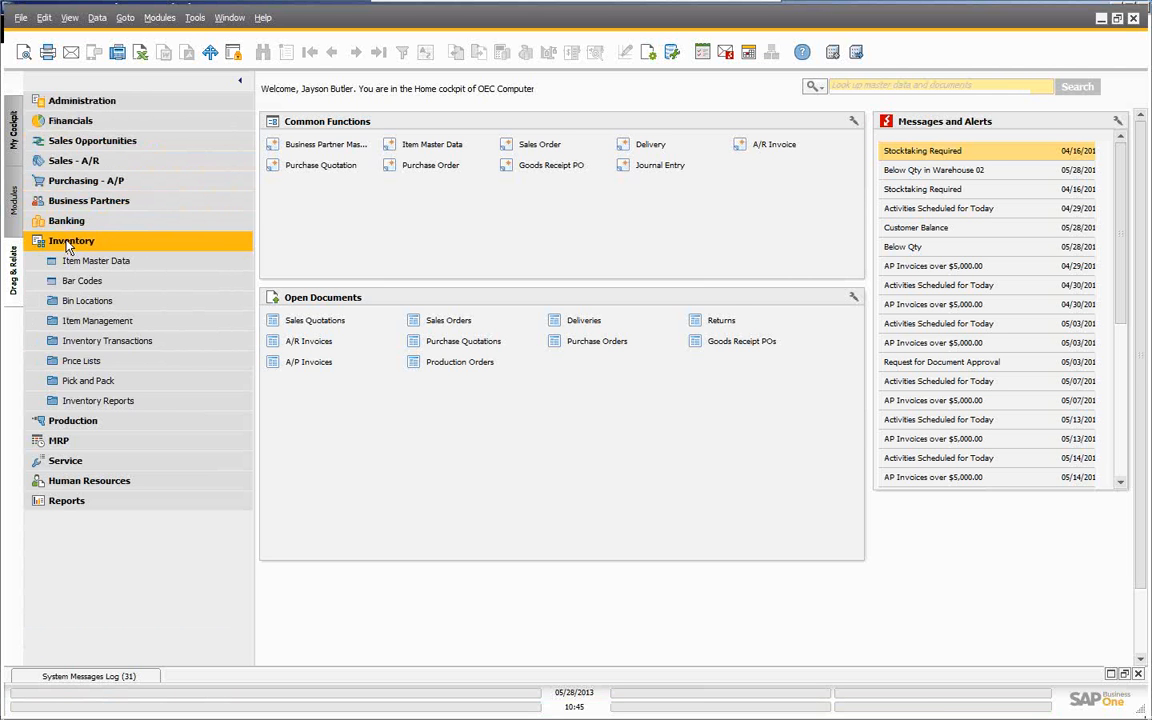
left_click(85, 386)
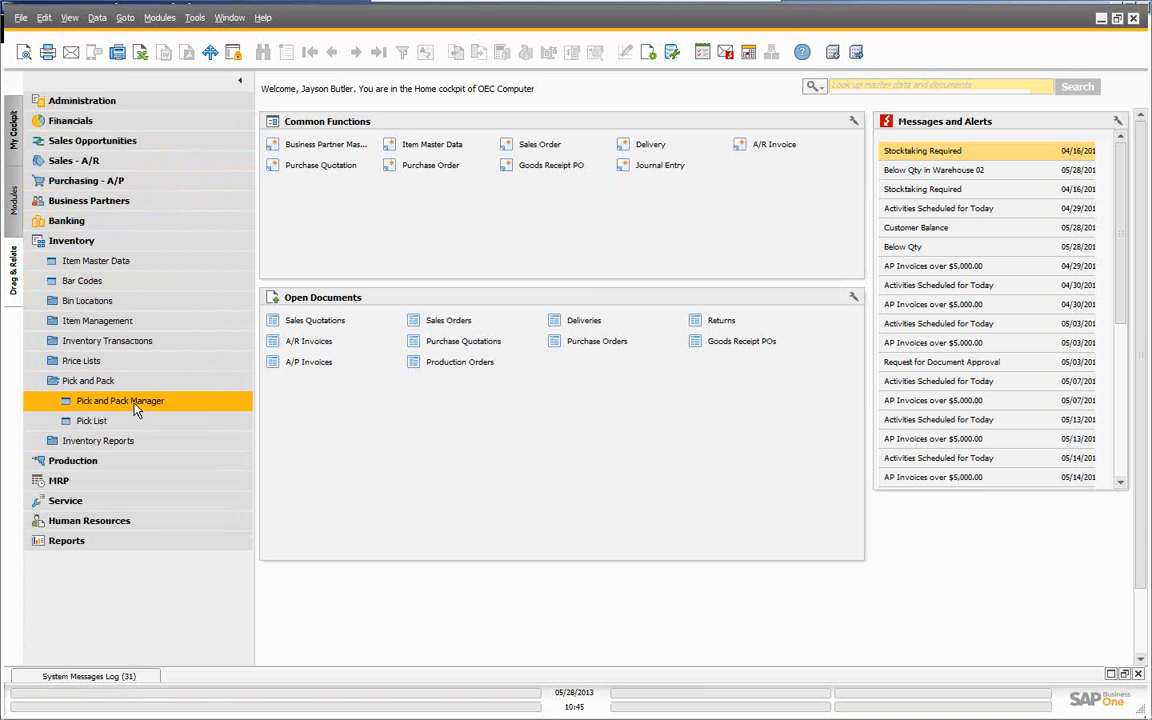
left_click(136, 406)
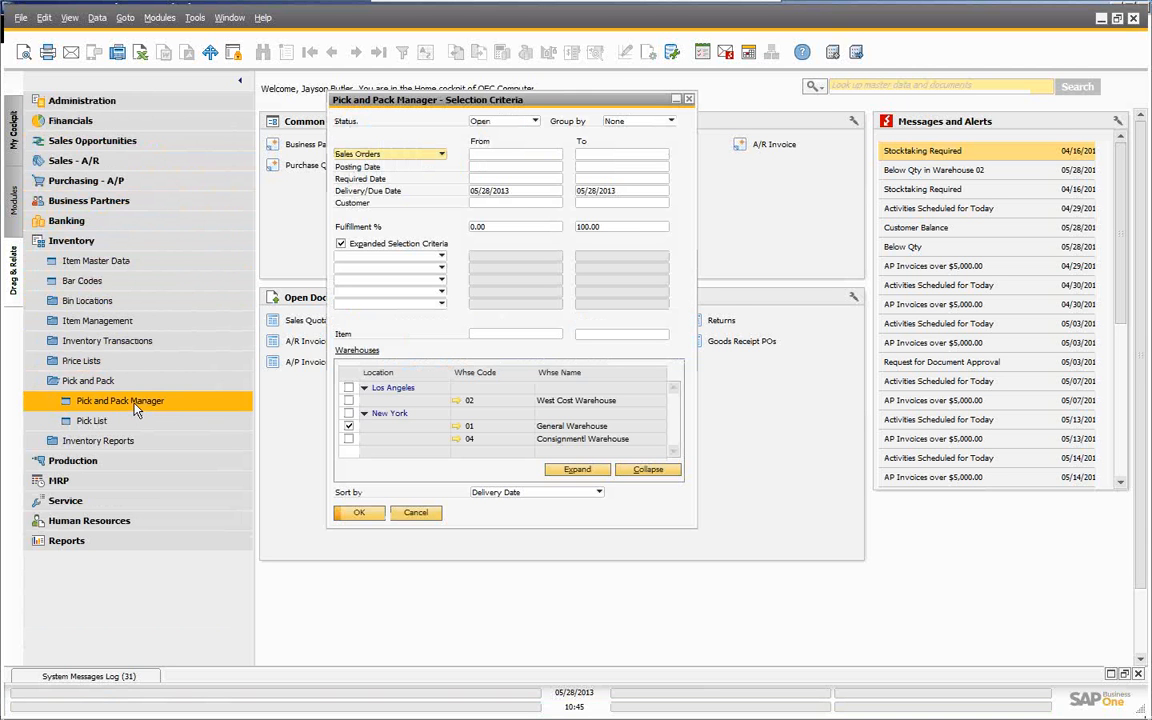
left_click(352, 512)
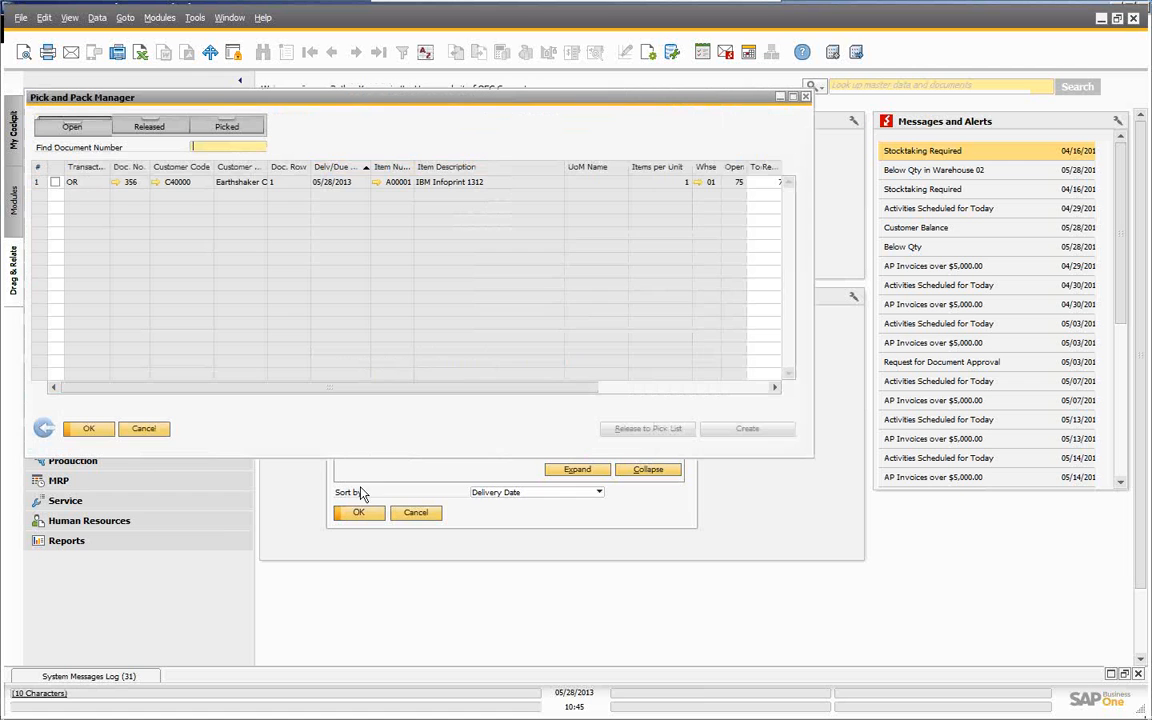
left_click(55, 182)
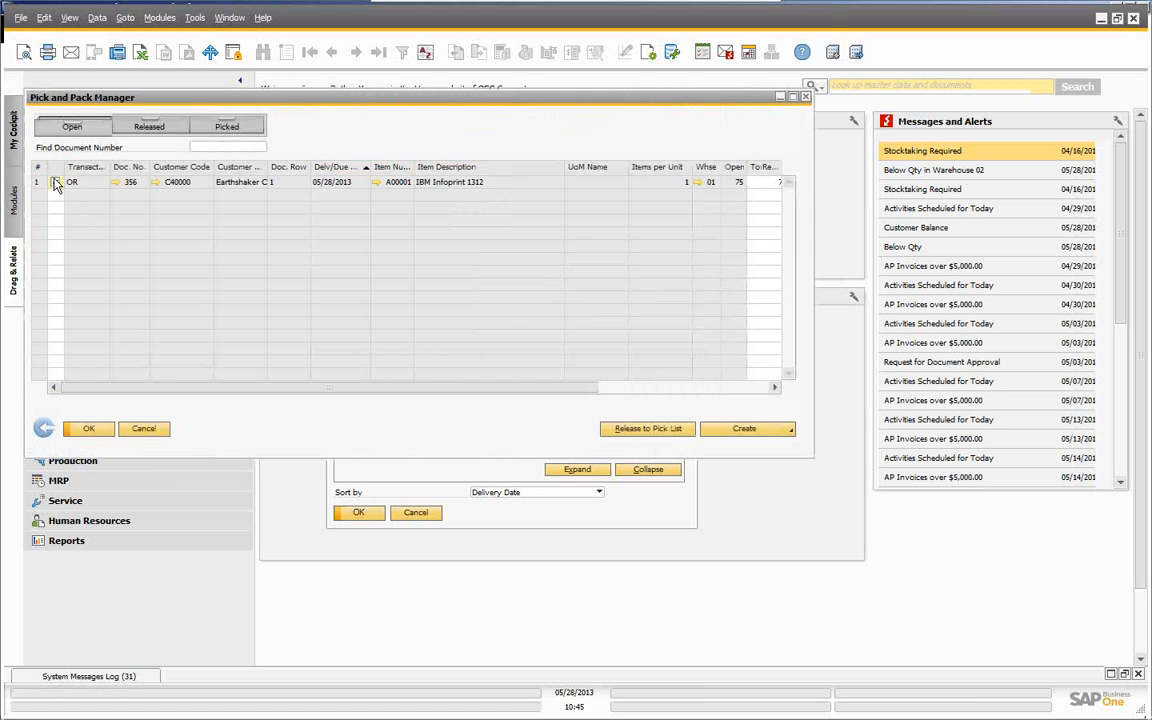
- Release the line to a new pick list, allocating bins automatically in Bin Location Code Order
left_click(648, 429)
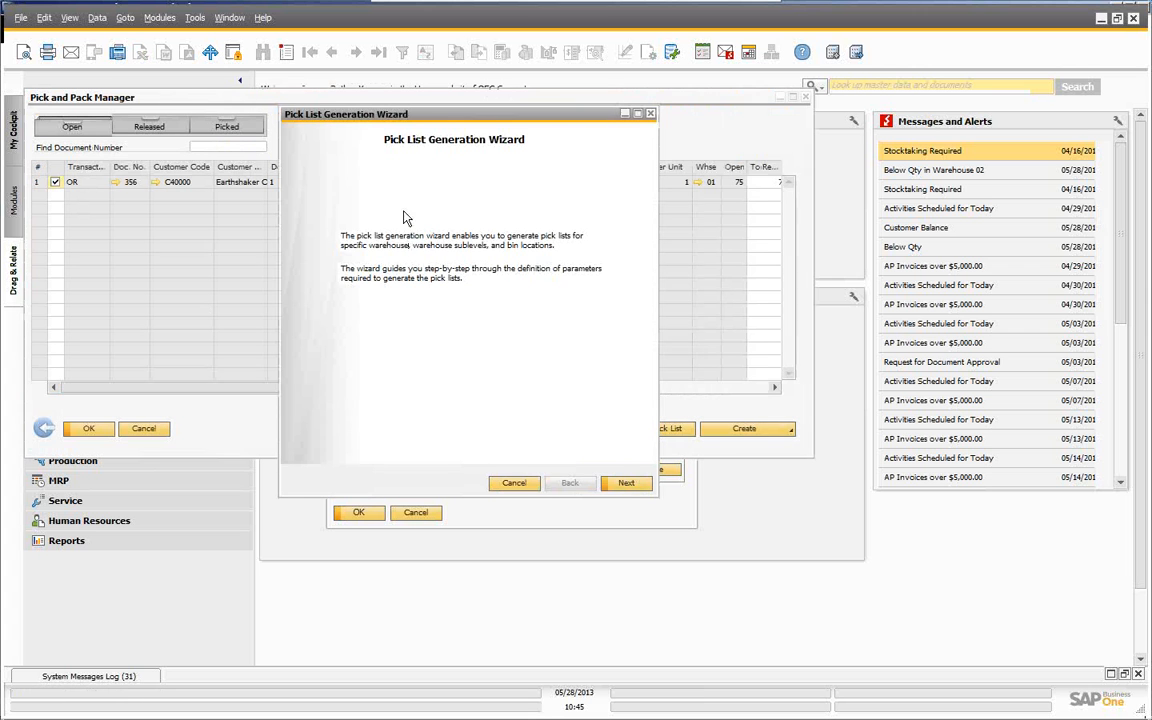
left_click(628, 485)
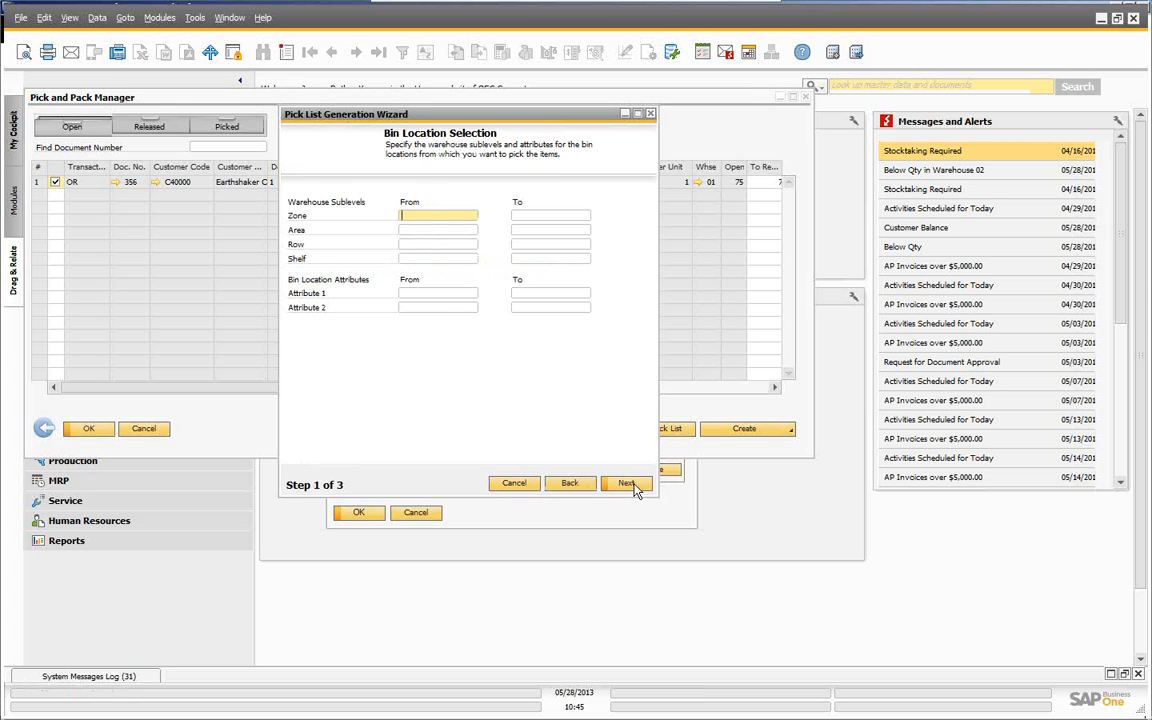
left_click(636, 487)
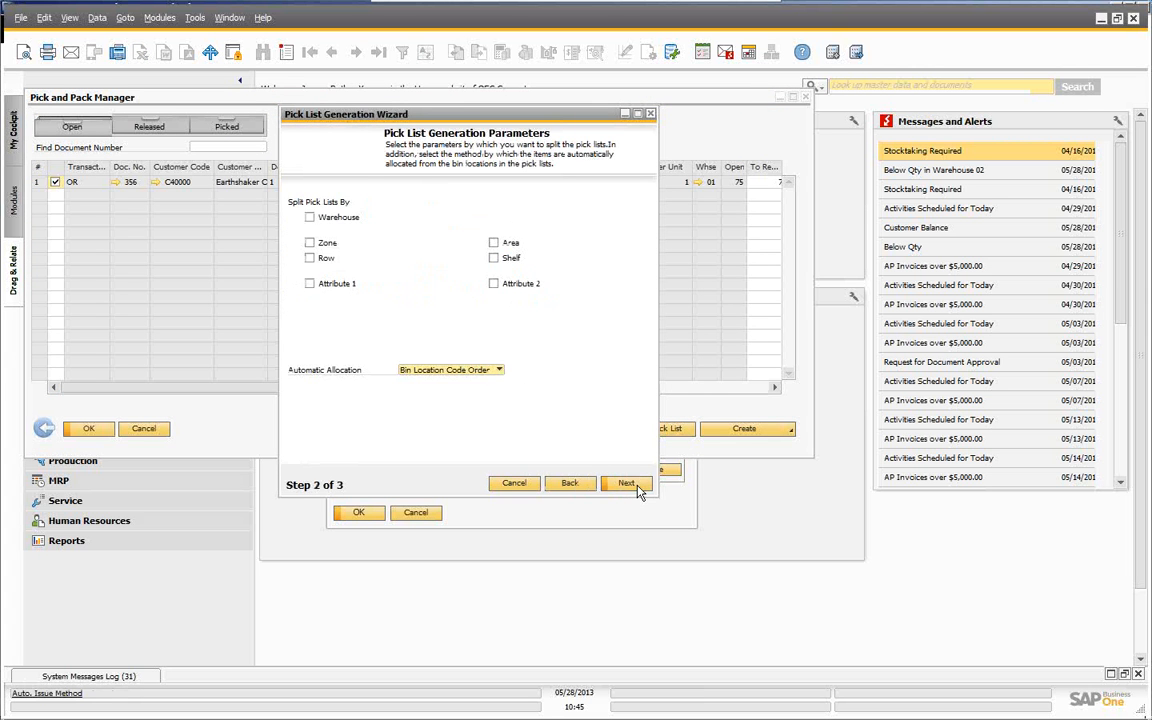
left_click(500, 370)
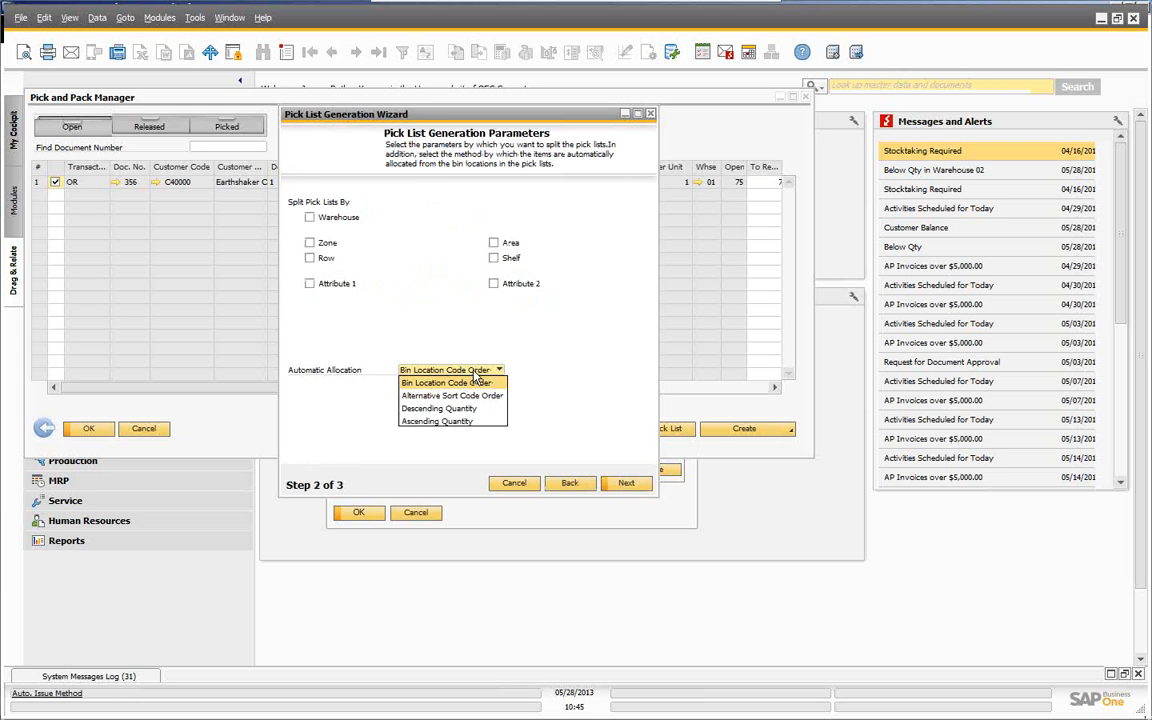
left_click(474, 381)
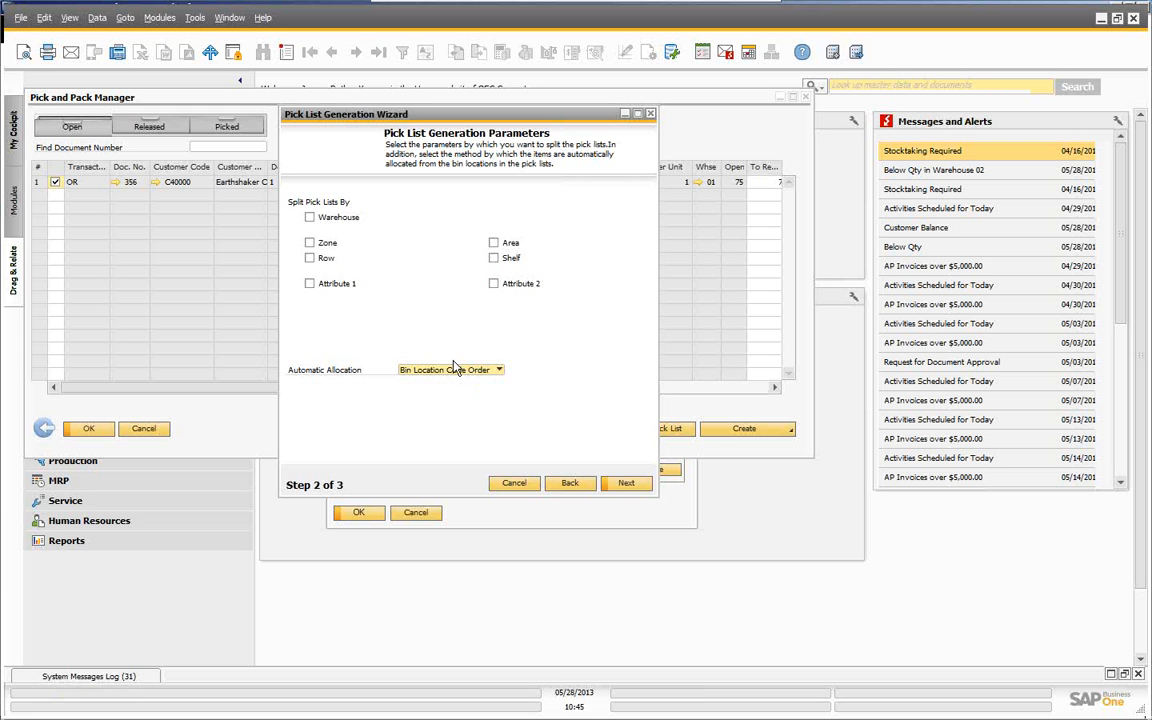
left_click(626, 484)
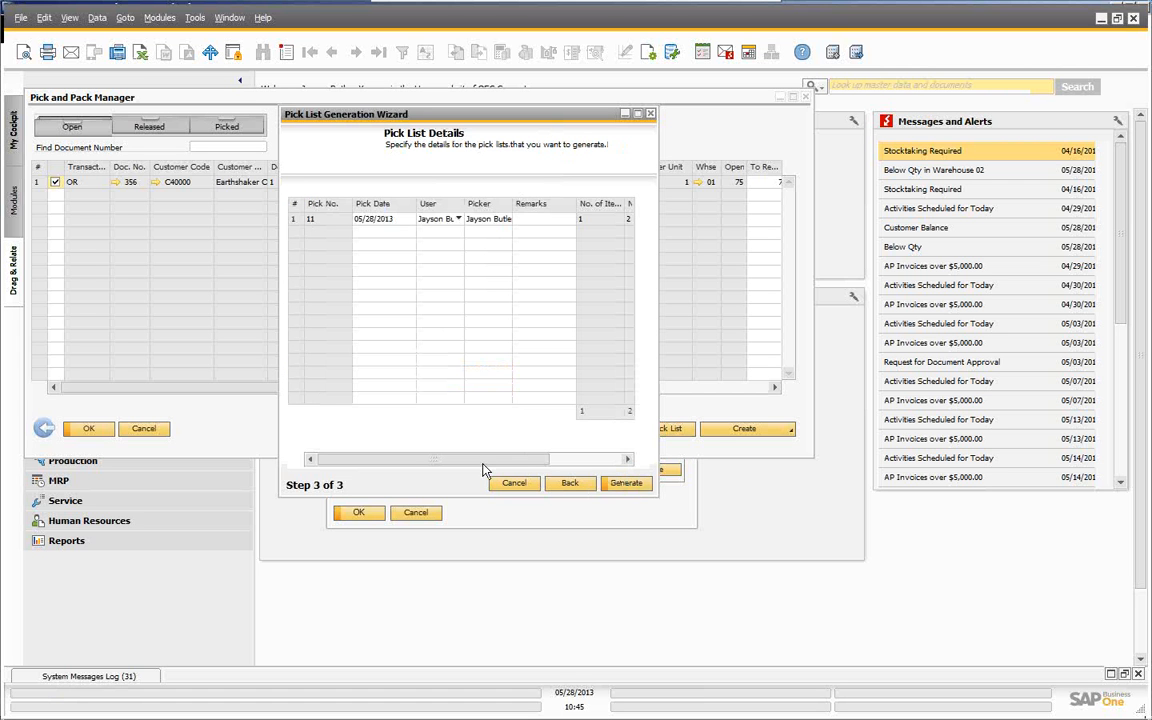
left_click_drag(486, 459, 555, 457)
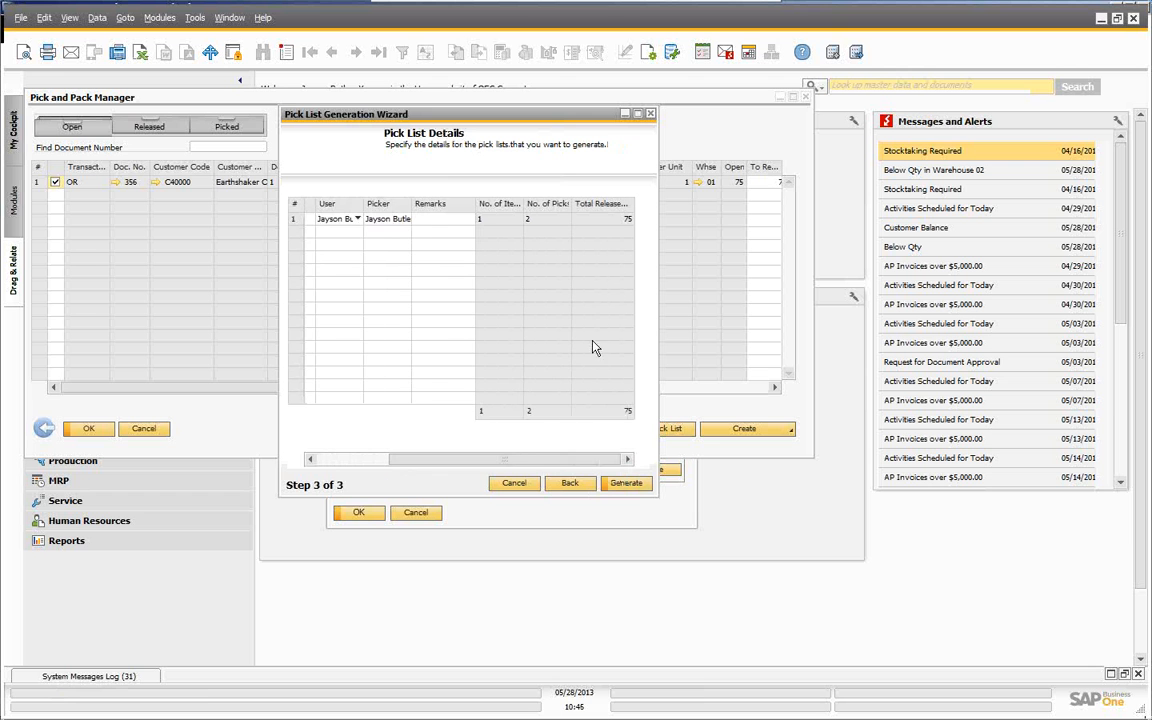
left_click(628, 484)
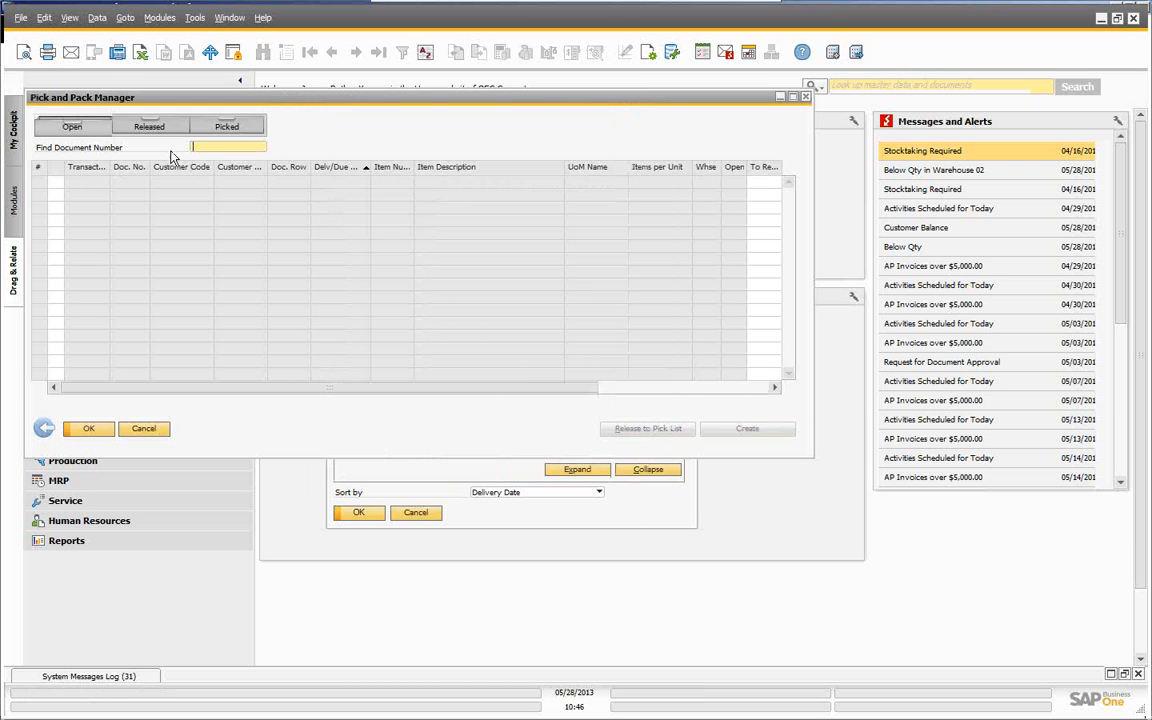
- Open released pick list 11 and widen Bin Location to show 50 from BIN 1, 25 from BIN 10
left_click(149, 126)
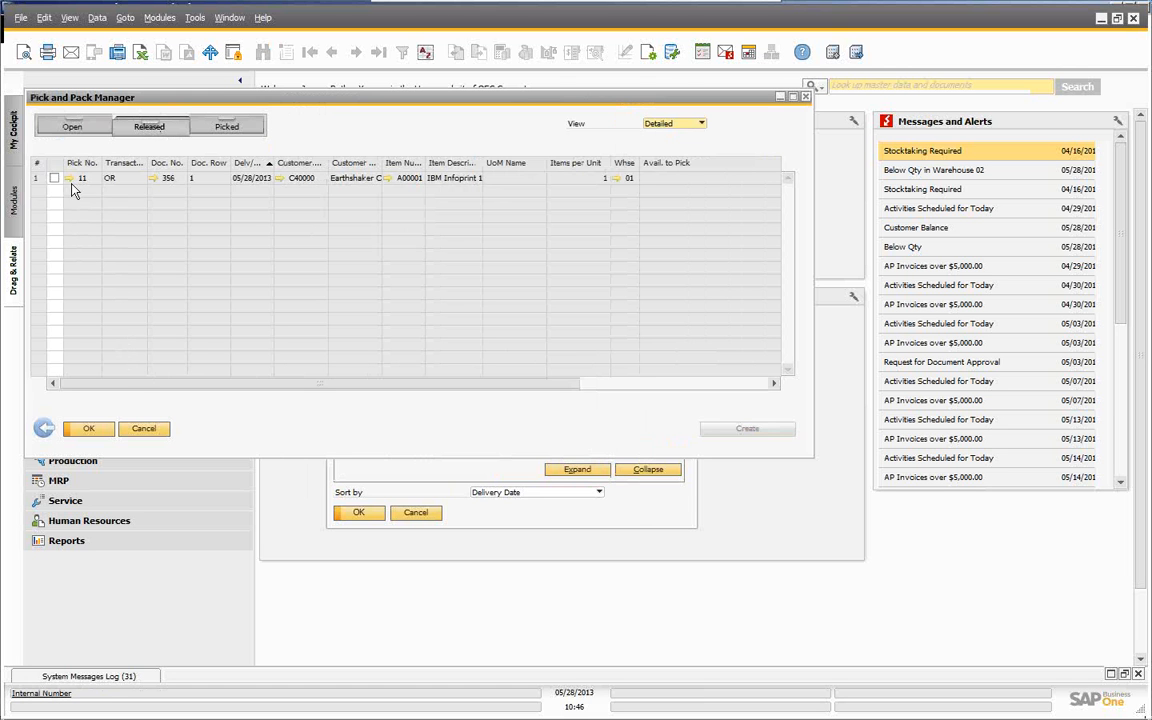
left_click(70, 179)
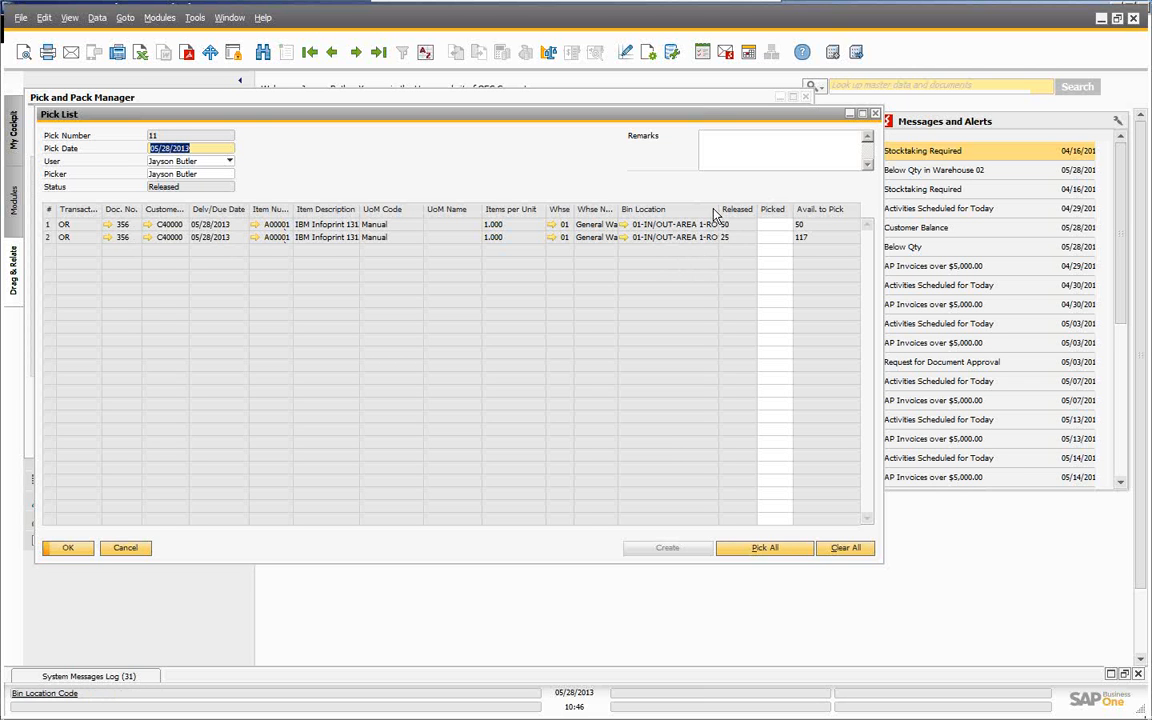
left_click_drag(717, 209, 765, 209)
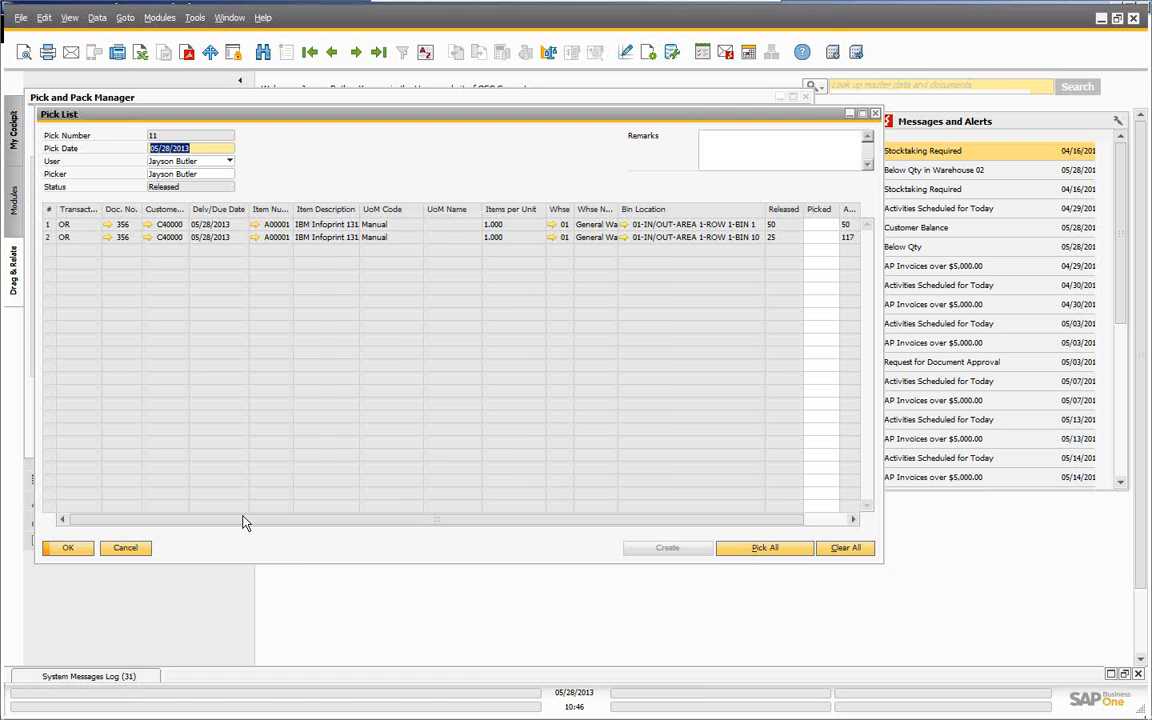
- Enter picked quantities of 50 for BIN 1 and 25 for BIN 10, then update pick list 11
left_click_drag(244, 519, 326, 513)
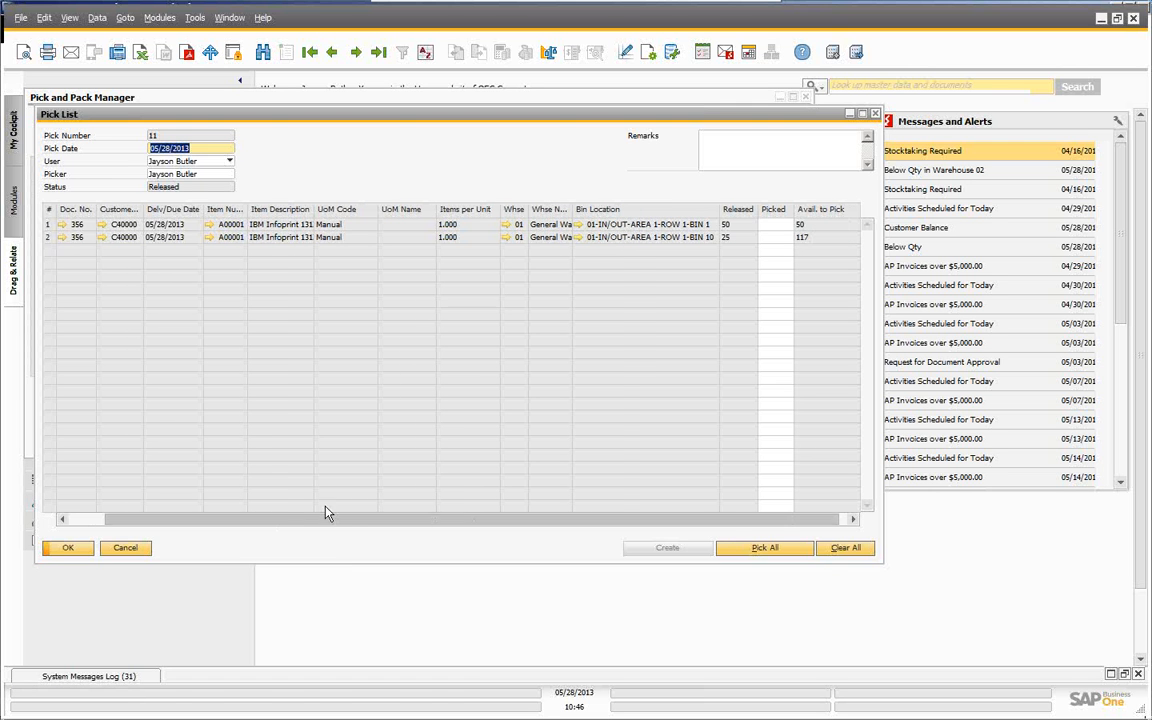
left_click(784, 239)
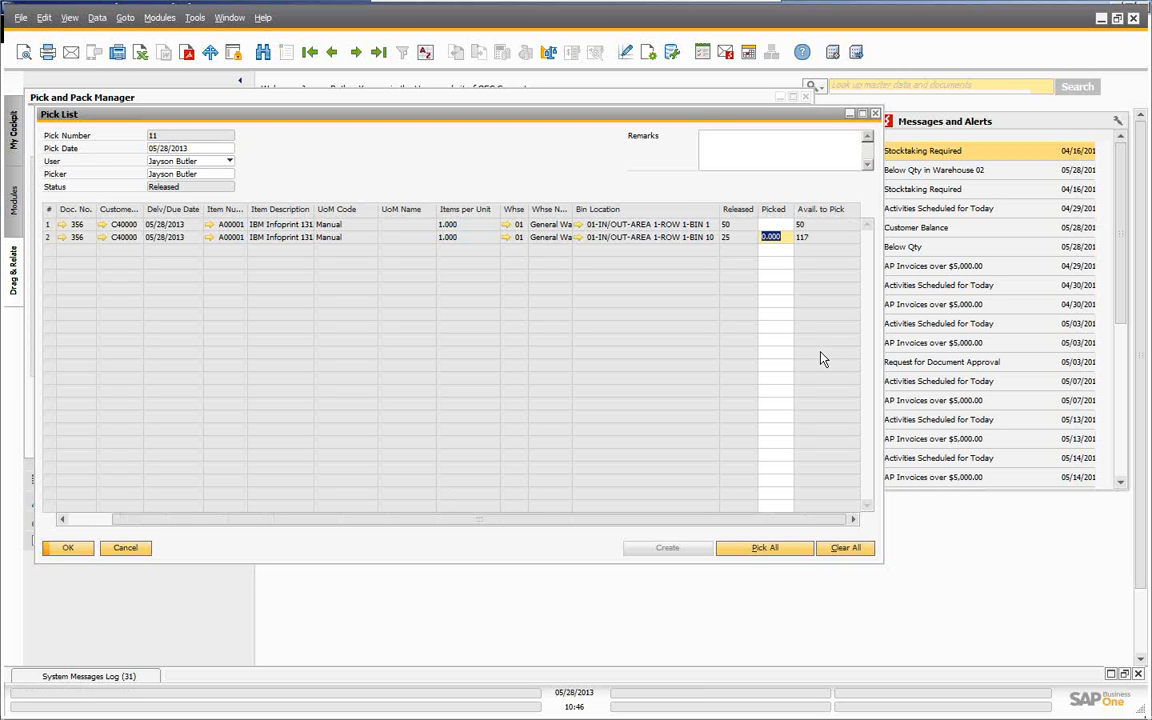
type("75")
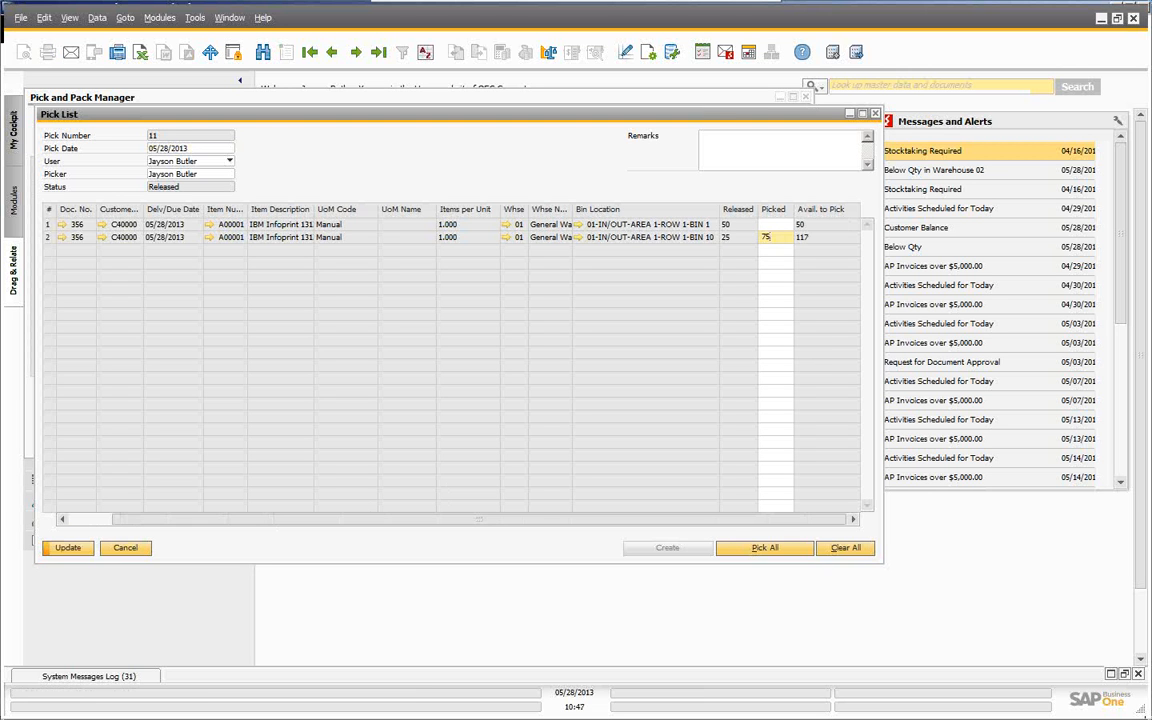
key("Tab")
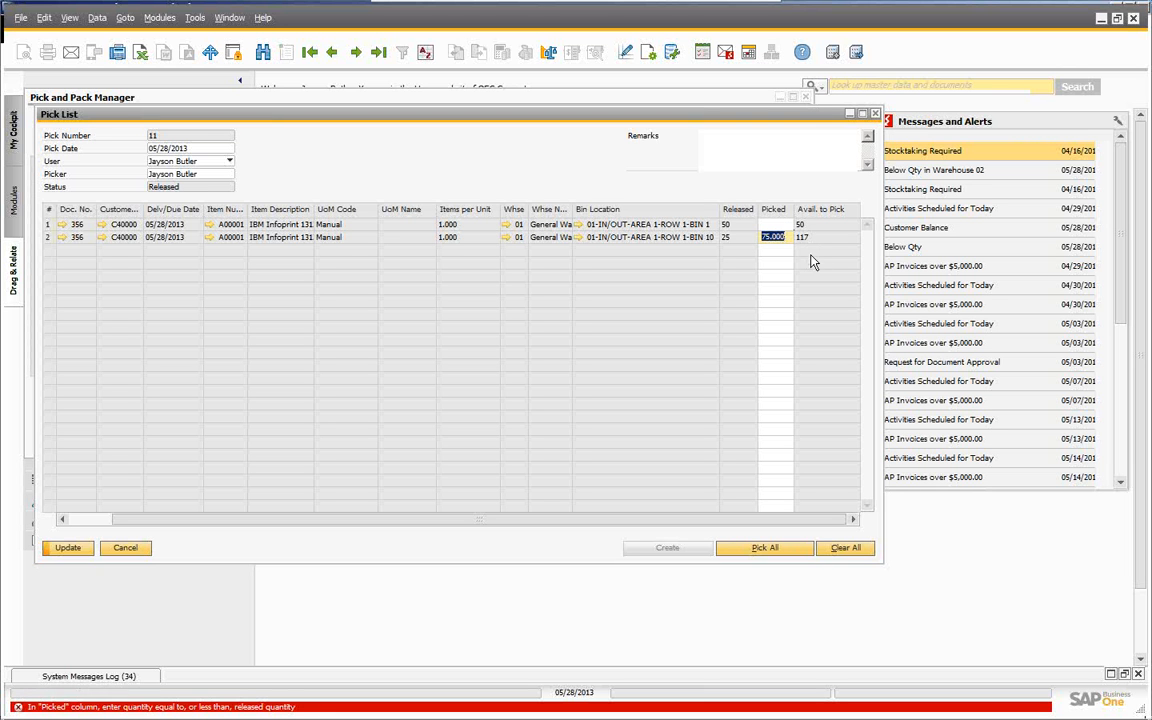
type("25")
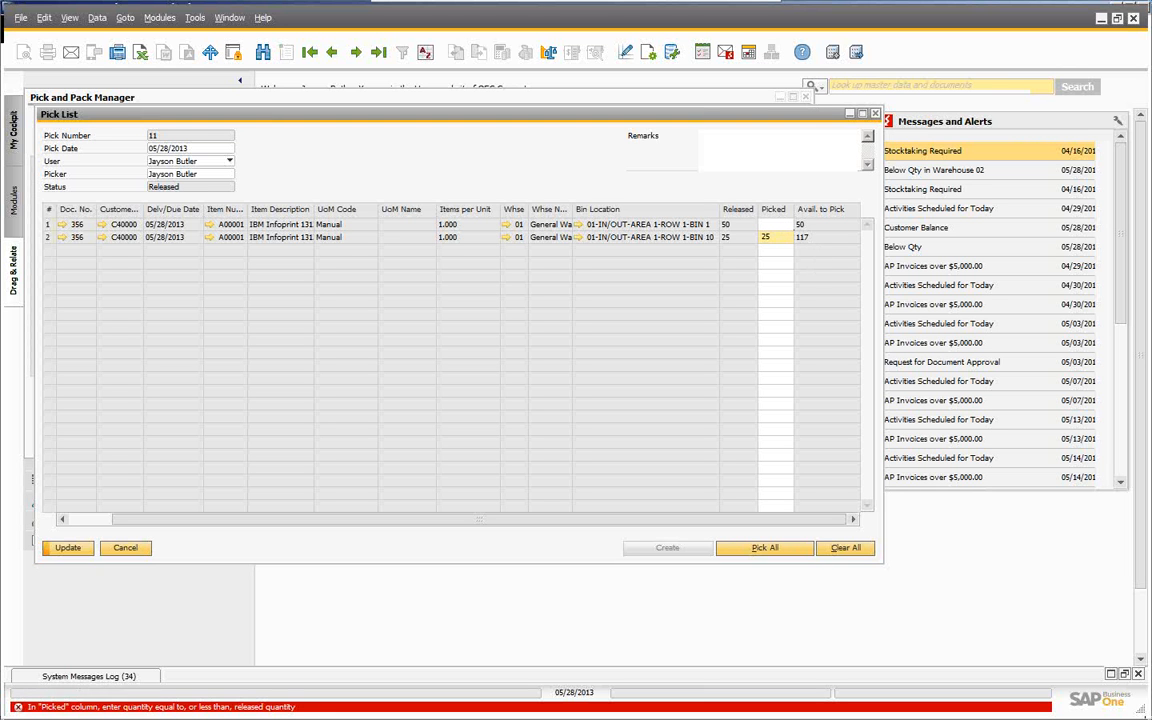
left_click(783, 225)
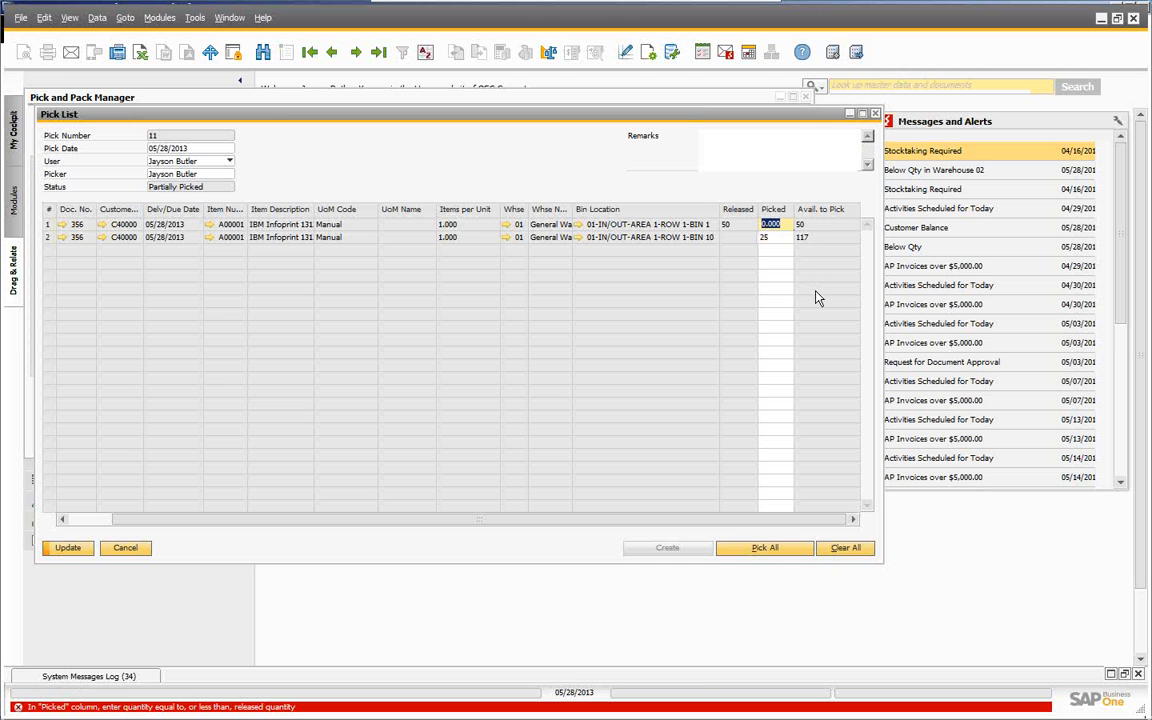
type("50")
key("Tab")
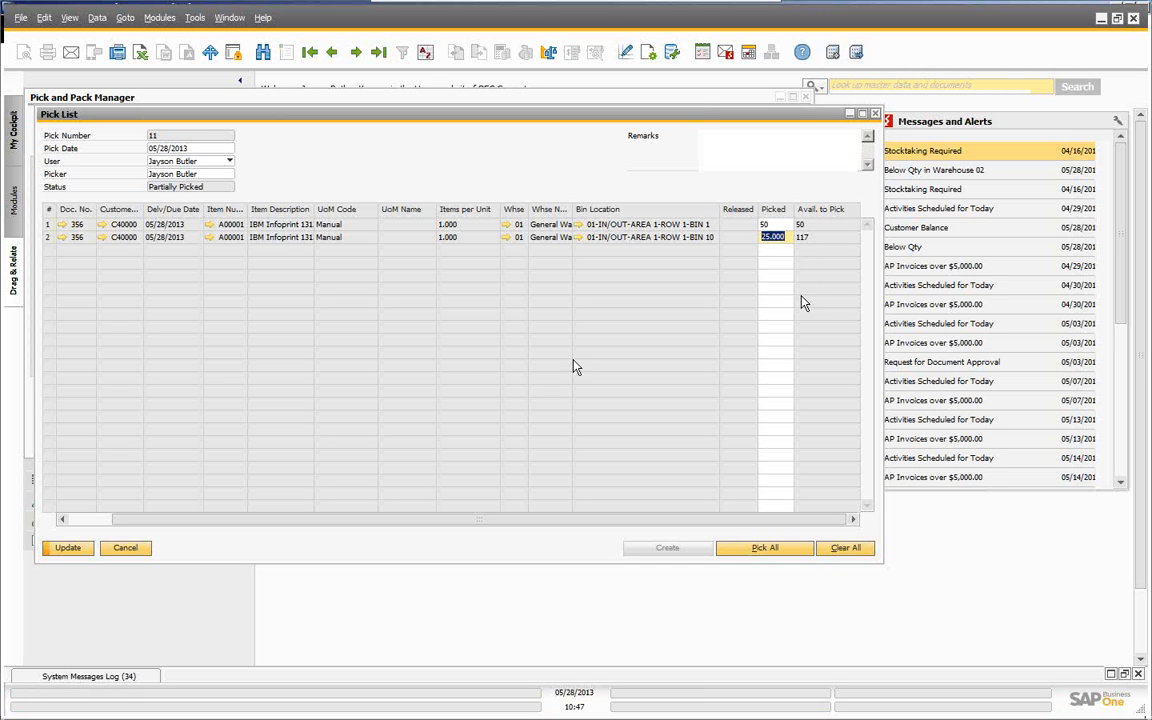
left_click(67, 549)
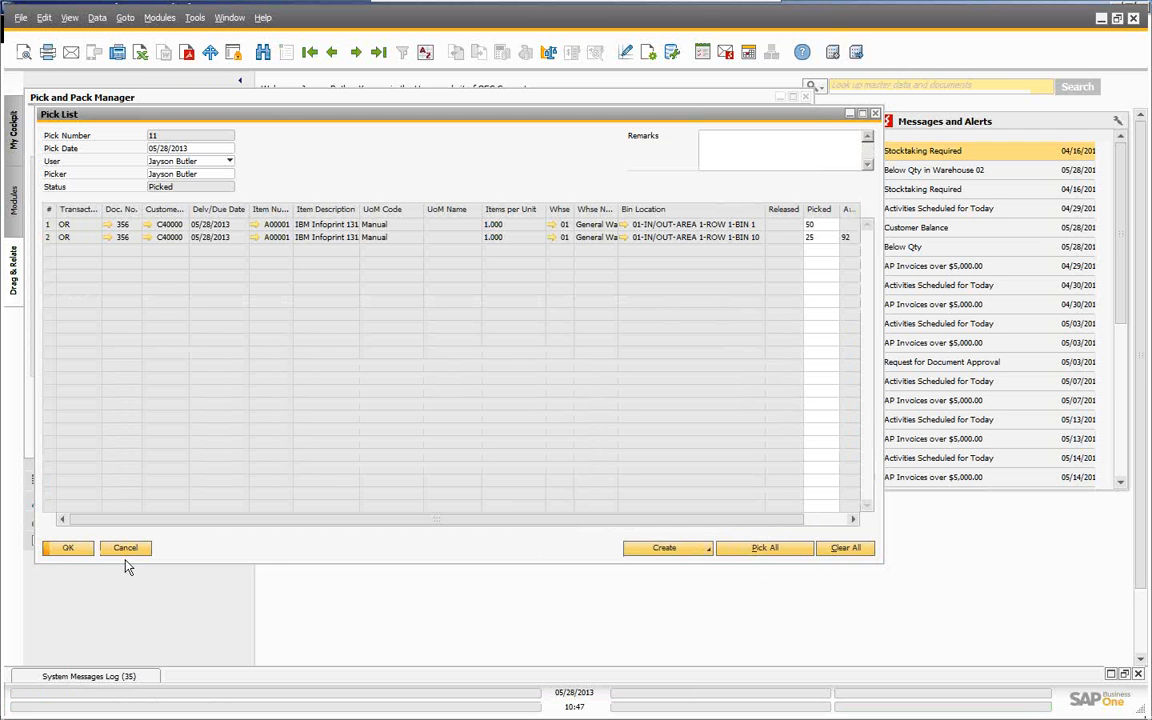
- Reopen picked pick list 11, create its delivery automatically, and close the Pick and Pack Manager
left_click(74, 551)
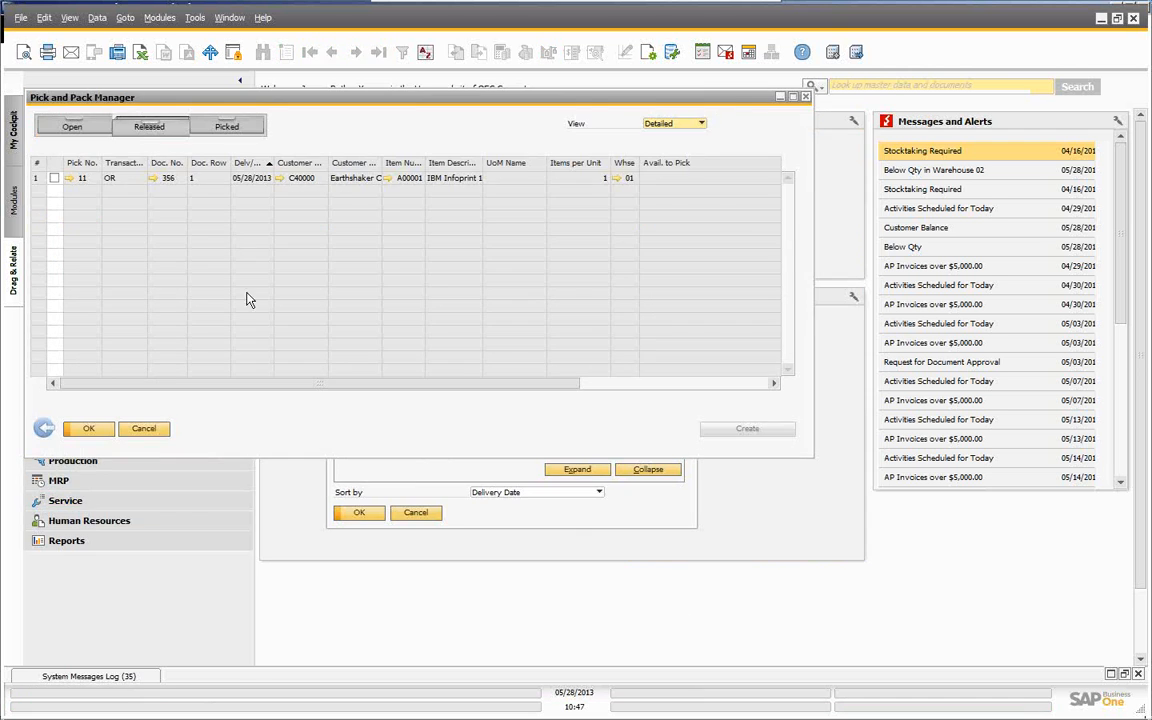
left_click(227, 128)
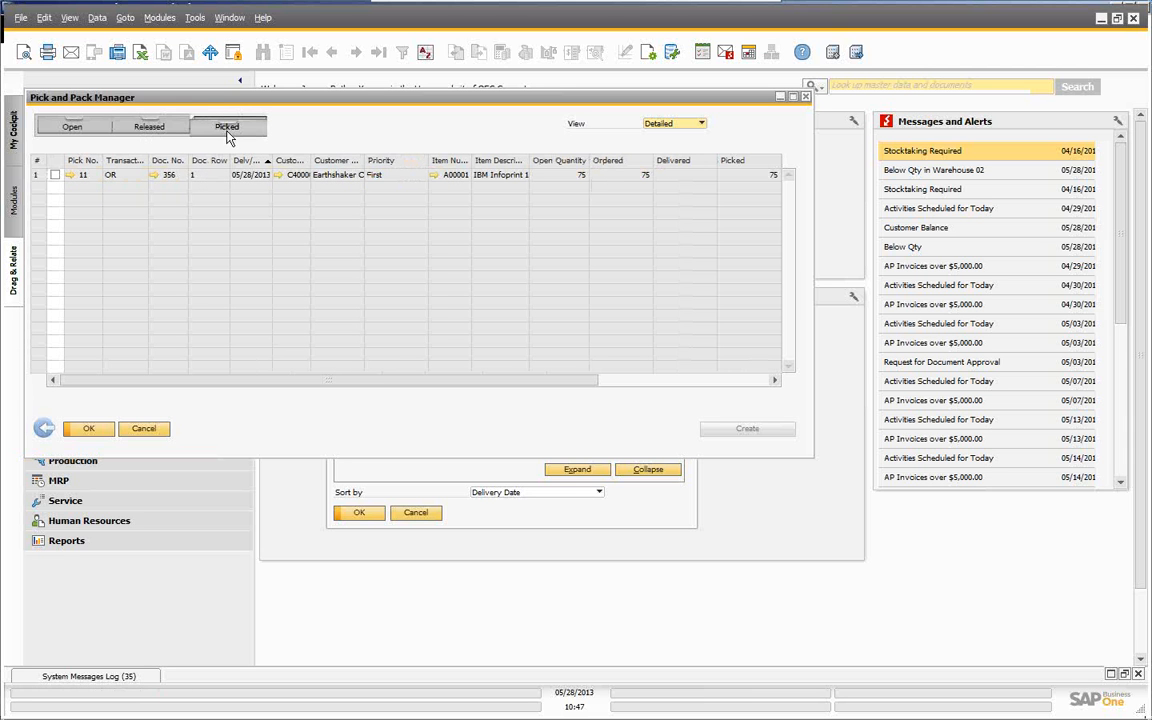
left_click(77, 175)
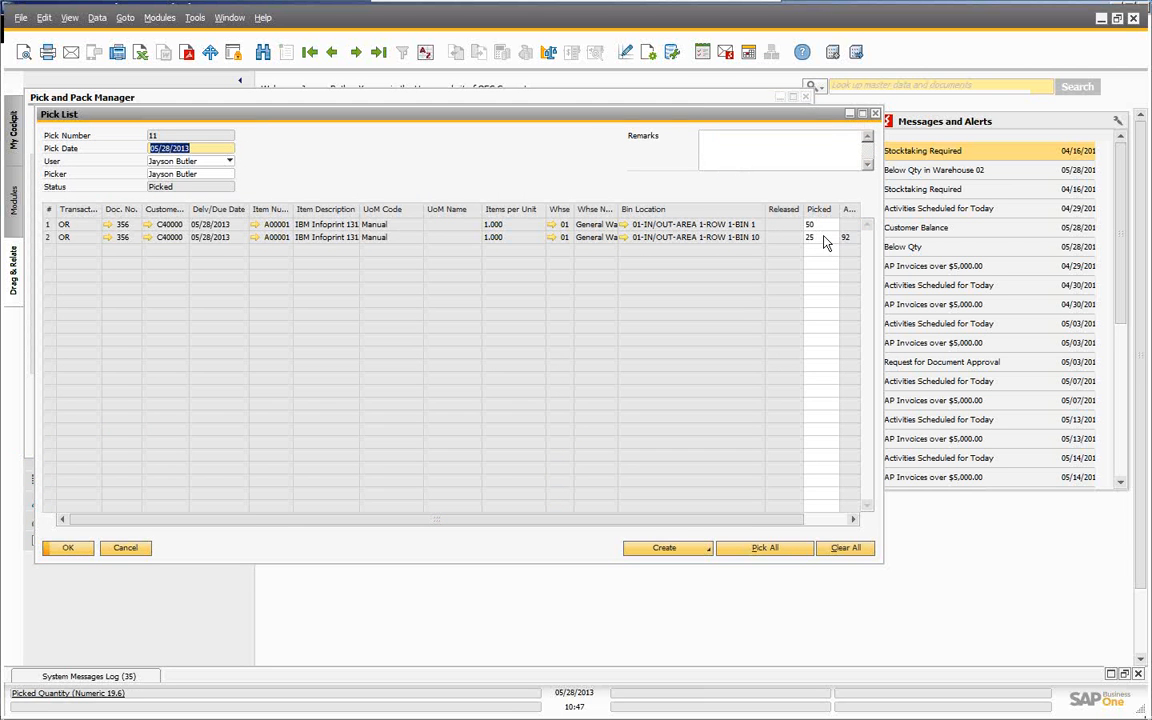
left_click(689, 550)
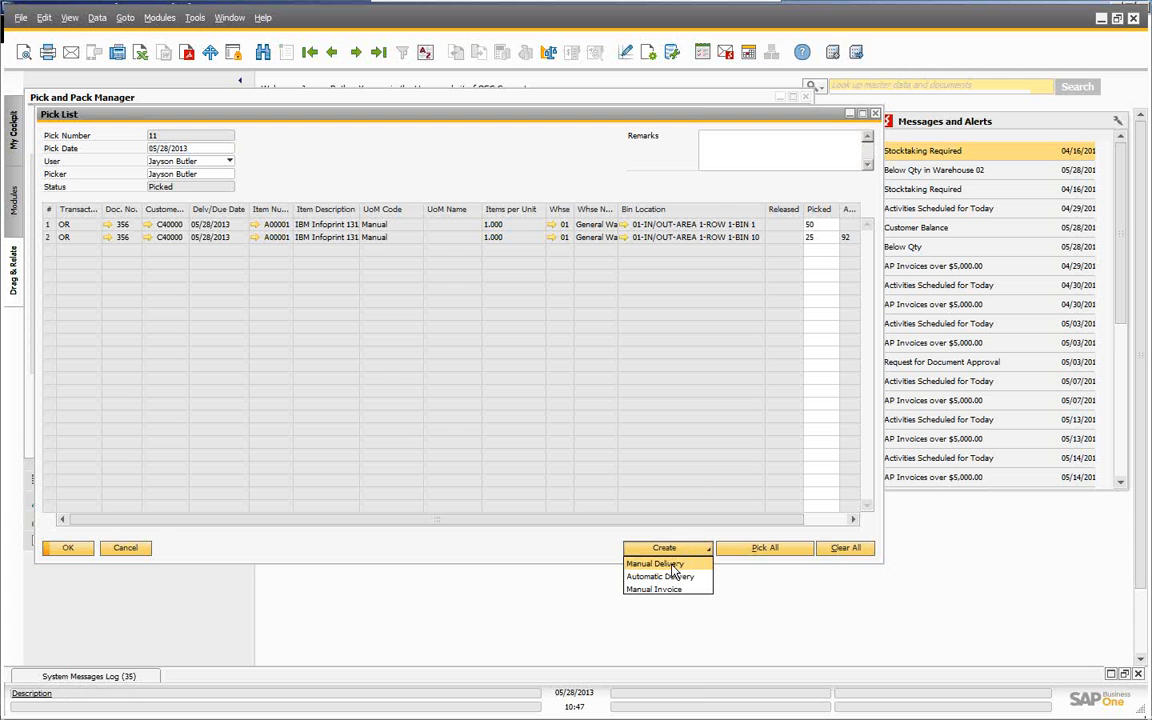
left_click(673, 580)
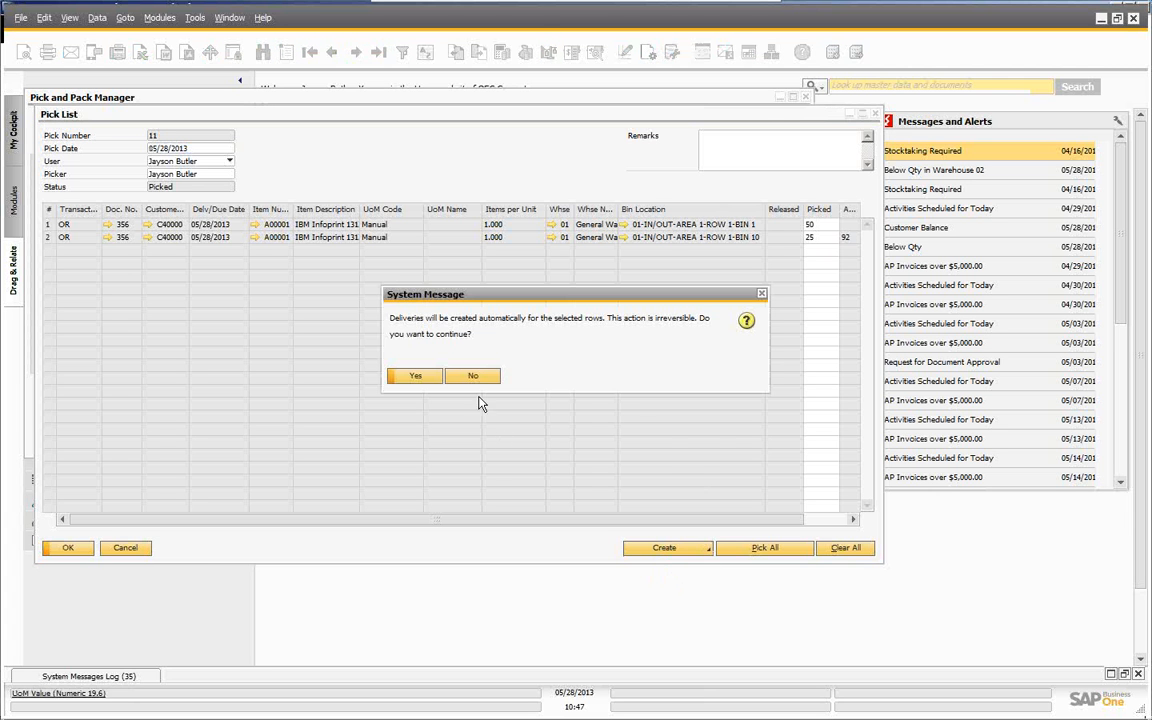
left_click(418, 376)
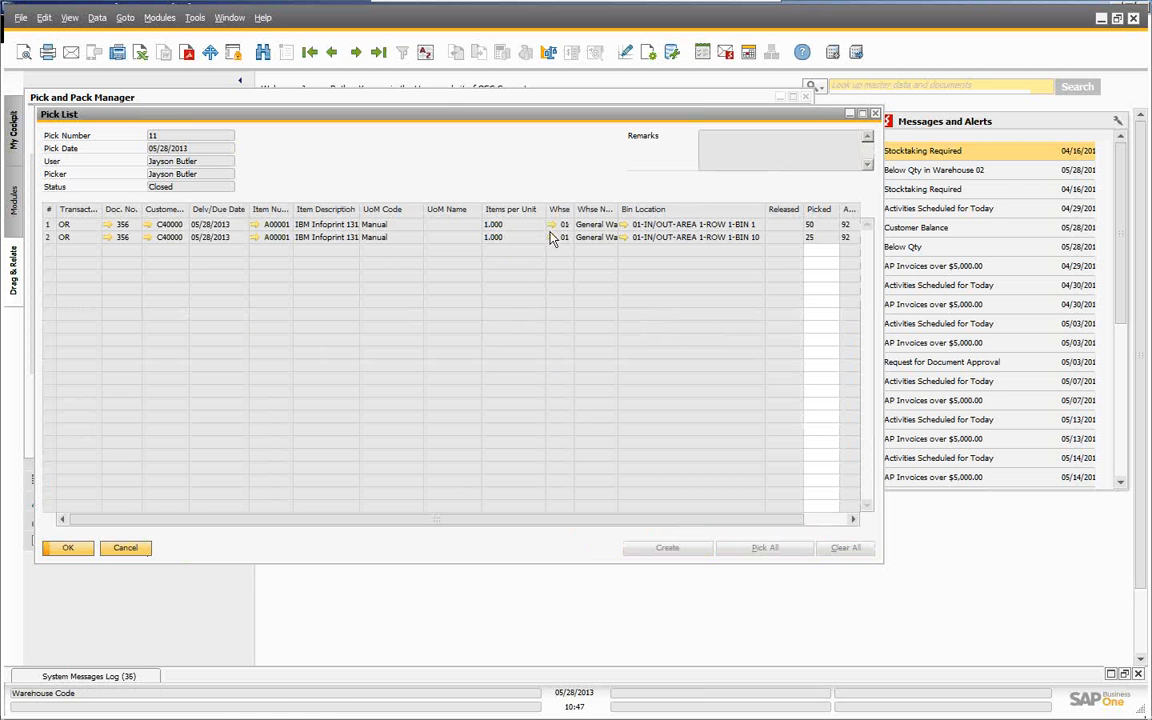
left_click(125, 548)
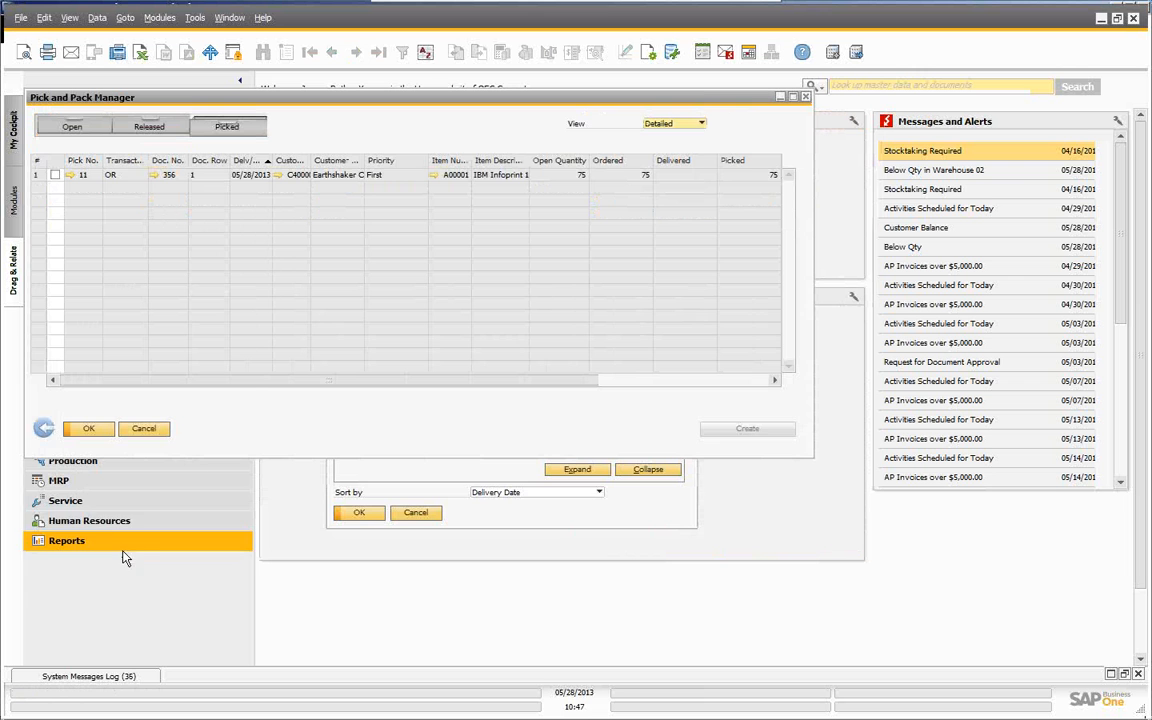
left_click(146, 428)
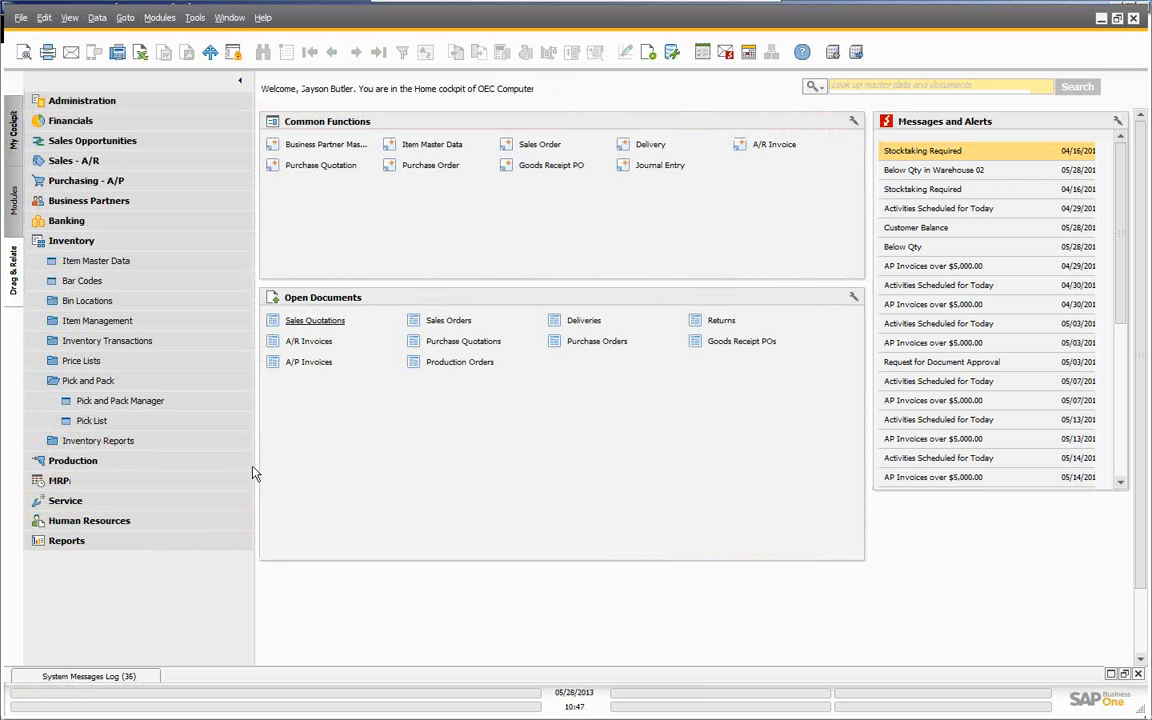
- Open delivery 294 and show the Table Format tab of its Form Settings
left_click(77, 162)
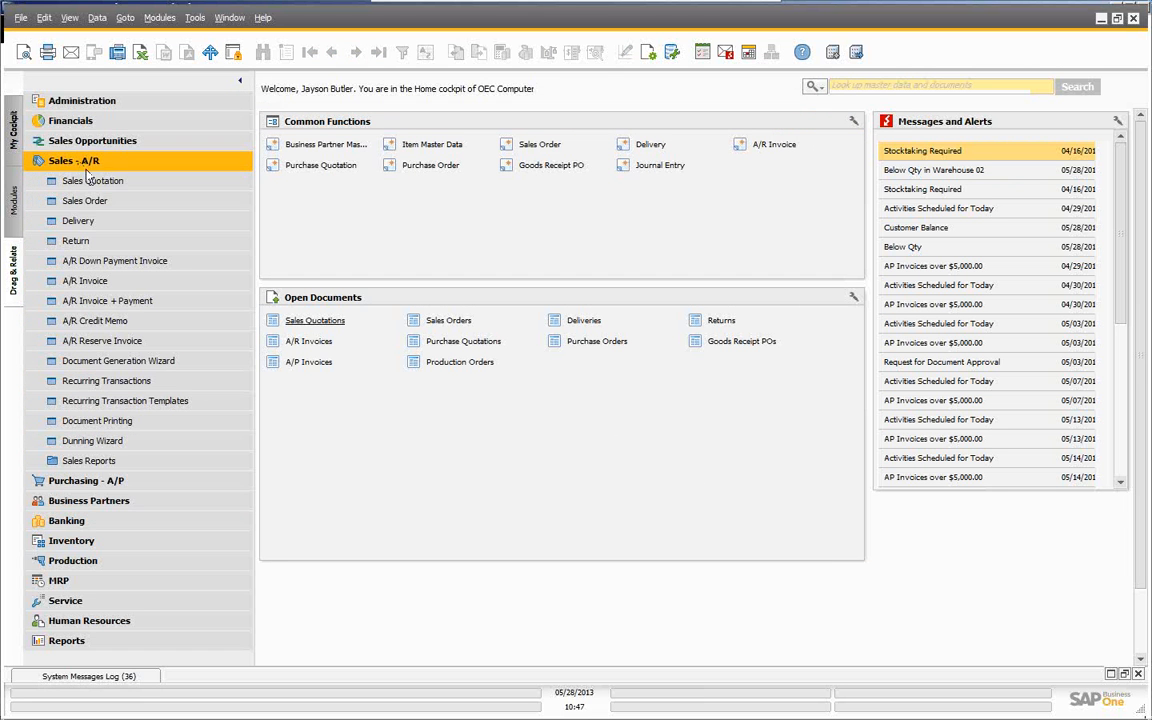
left_click(185, 224)
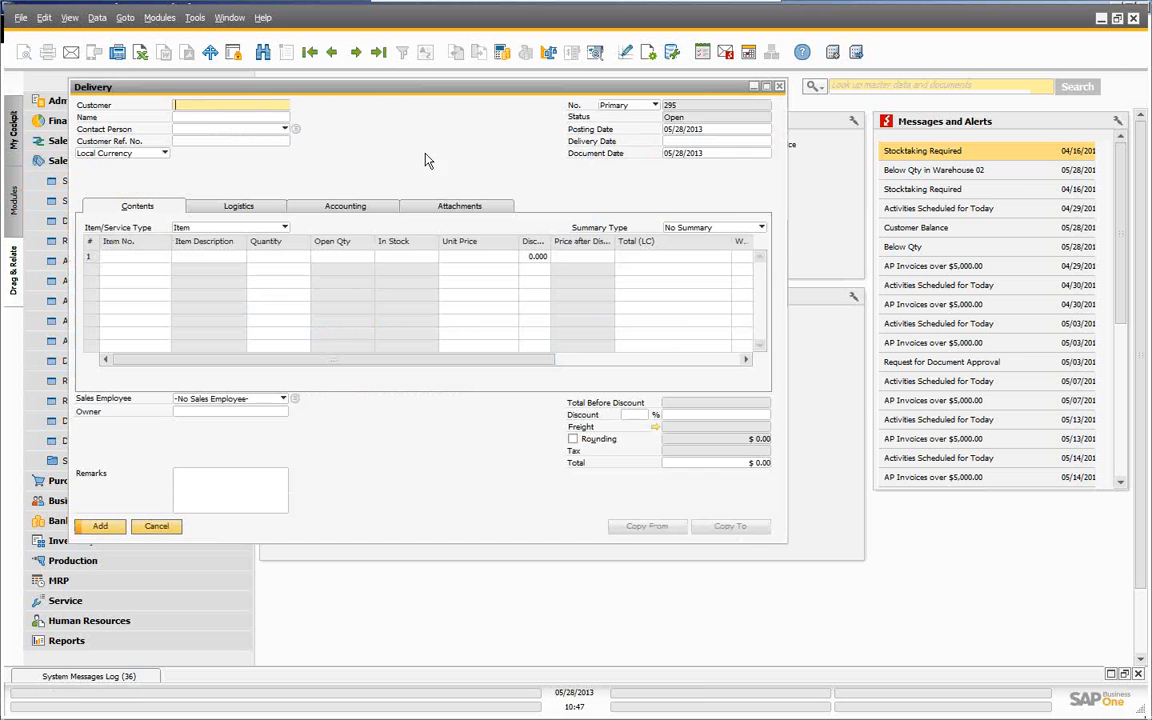
left_click(334, 53)
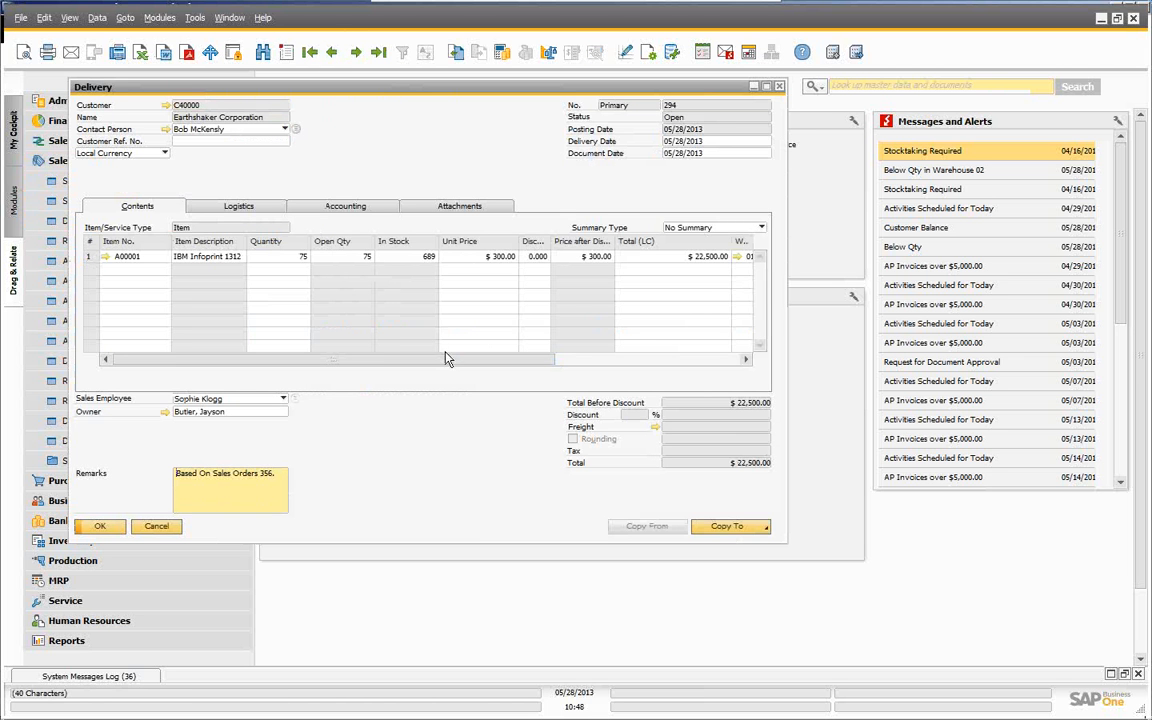
left_click_drag(447, 358, 675, 358)
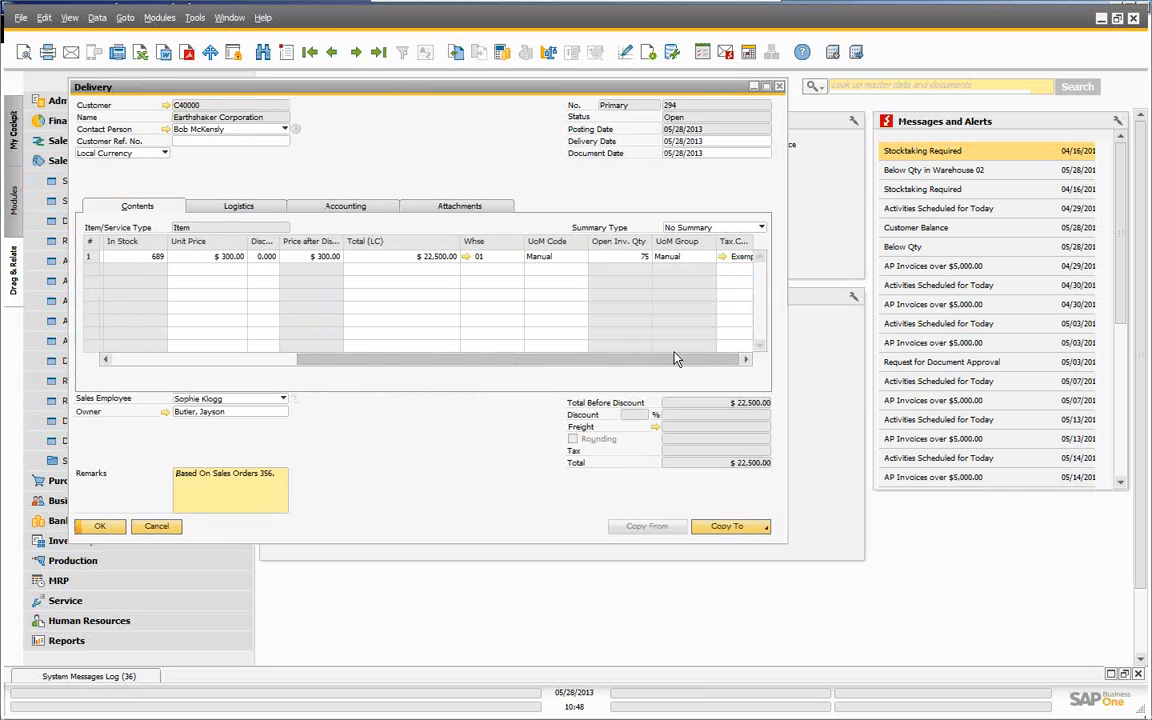
left_click(650, 54)
left_click(548, 101)
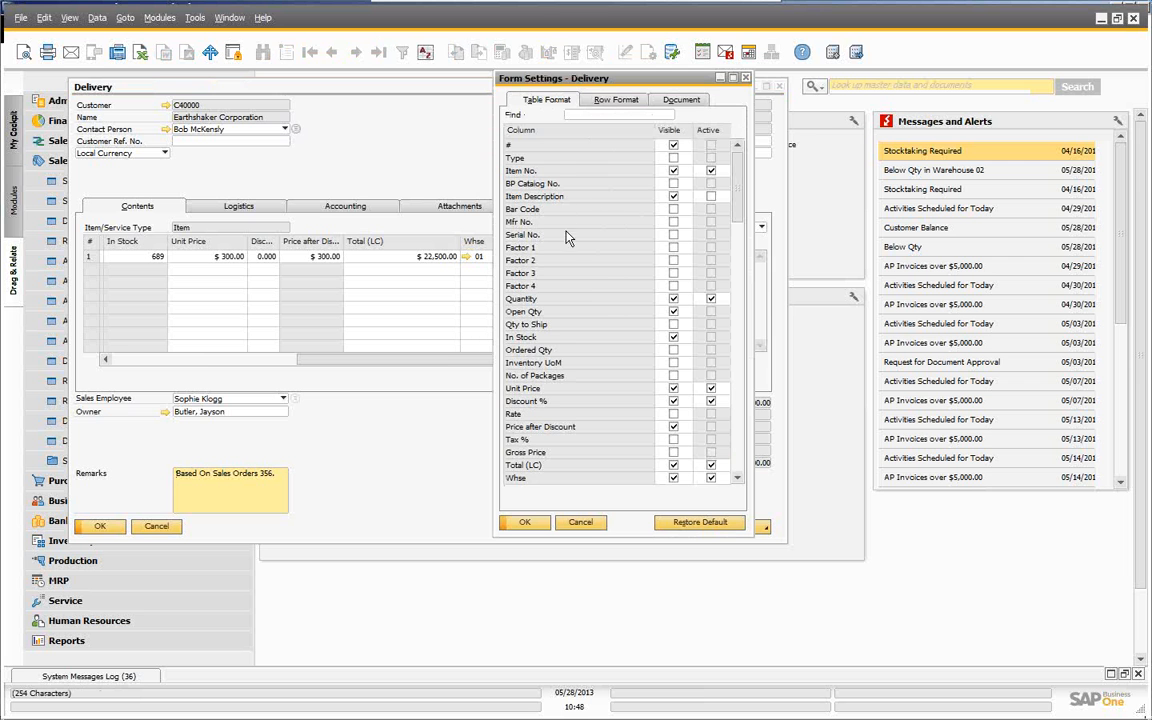
- Scroll down the column list and tick Visible for Bin Location Allocation
scroll(596, 341, "down", 3)
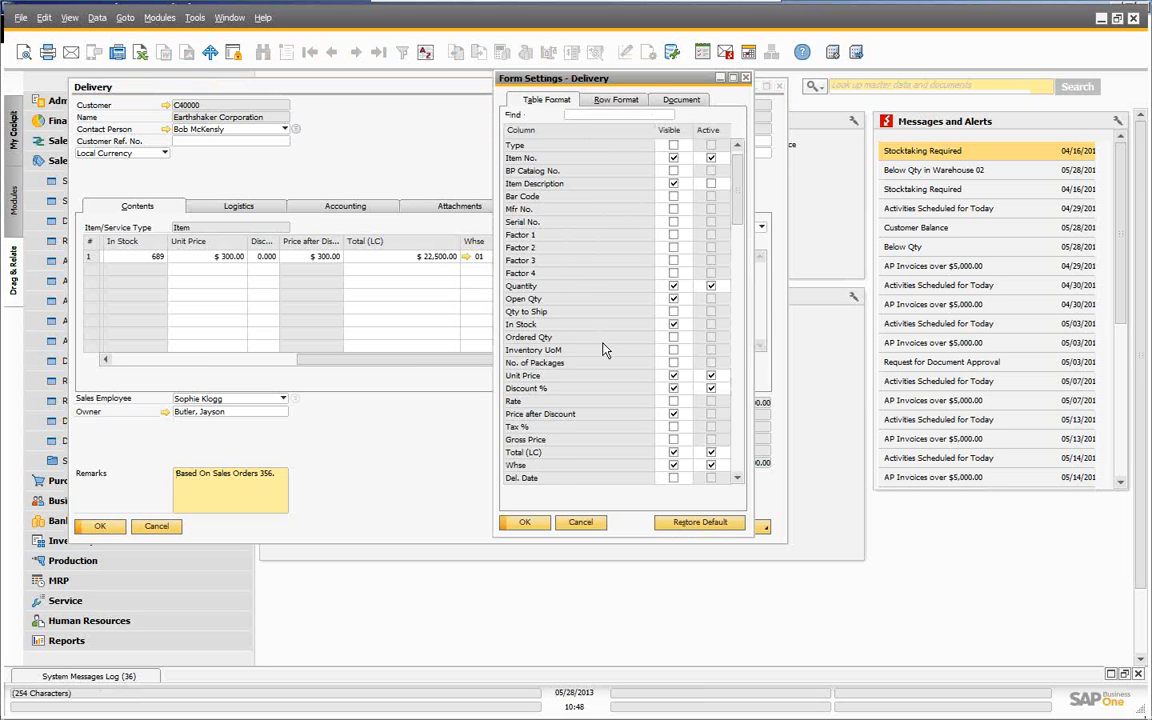
scroll(612, 357, "down", 4)
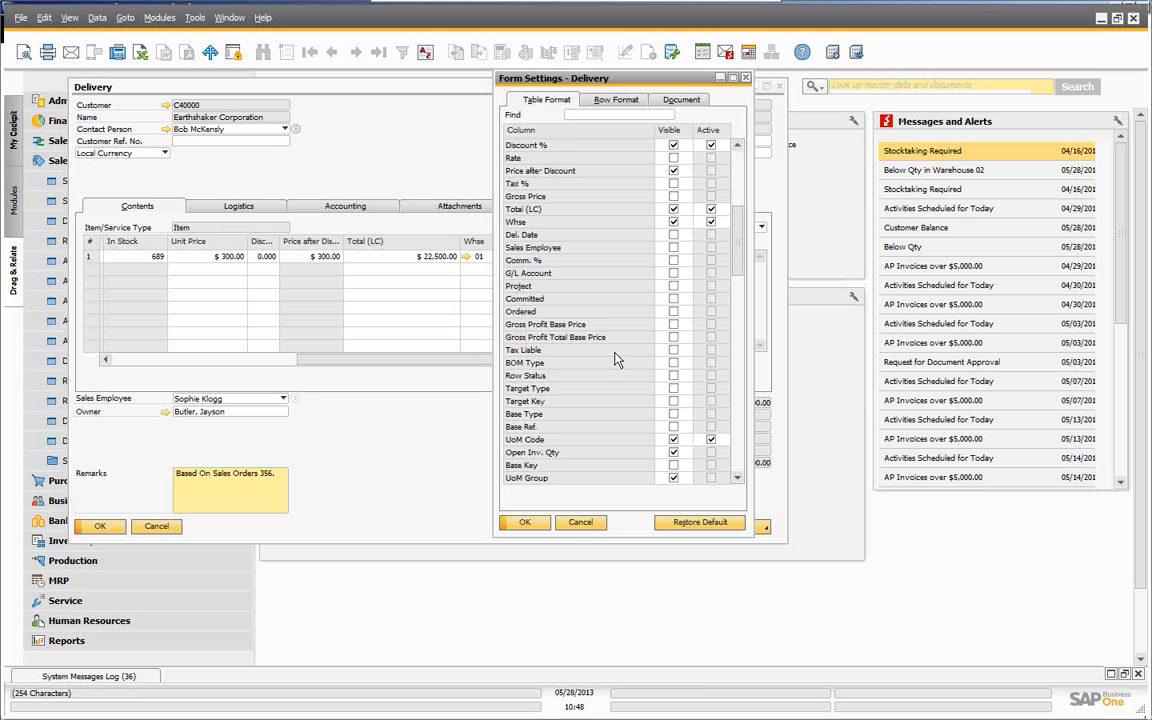
scroll(615, 362, "down", 2)
scroll(622, 366, "down", 4)
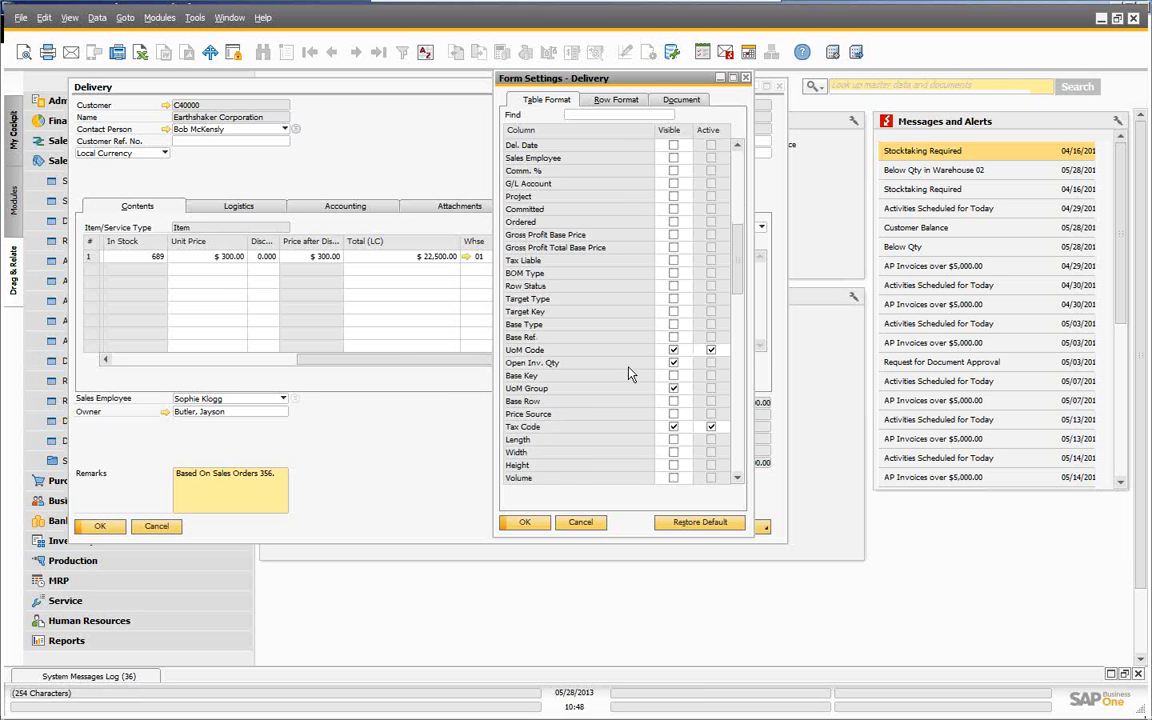
scroll(632, 380, "down", 5)
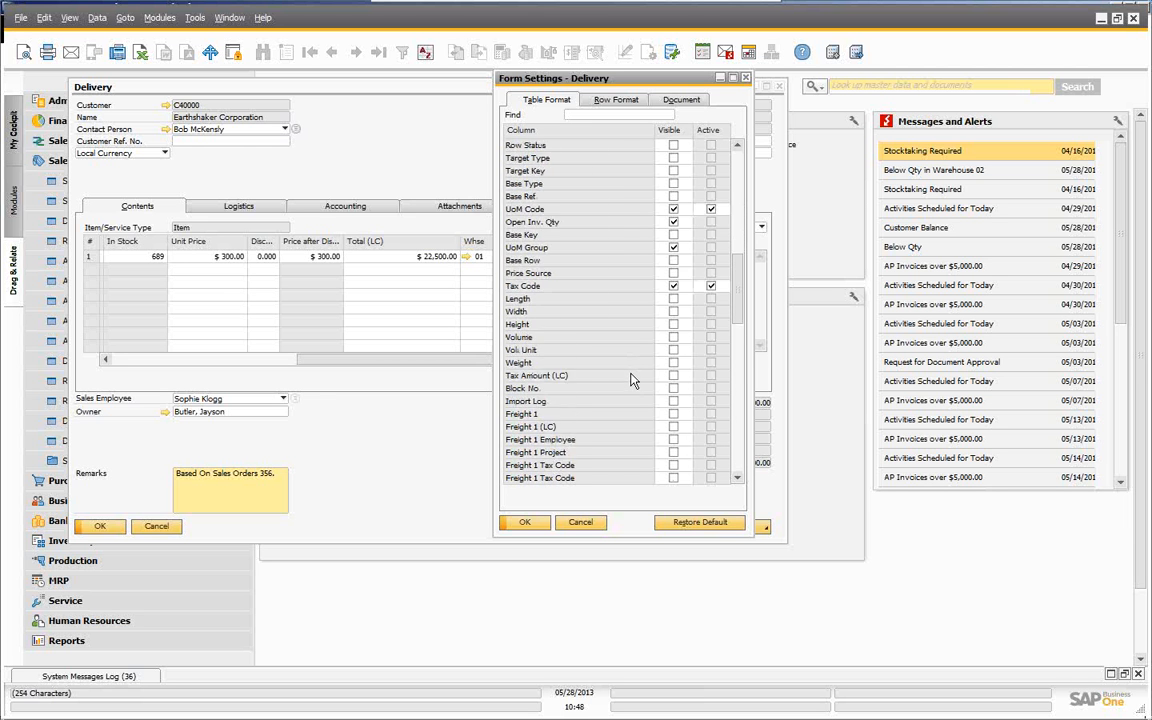
scroll(638, 386, "down", 4)
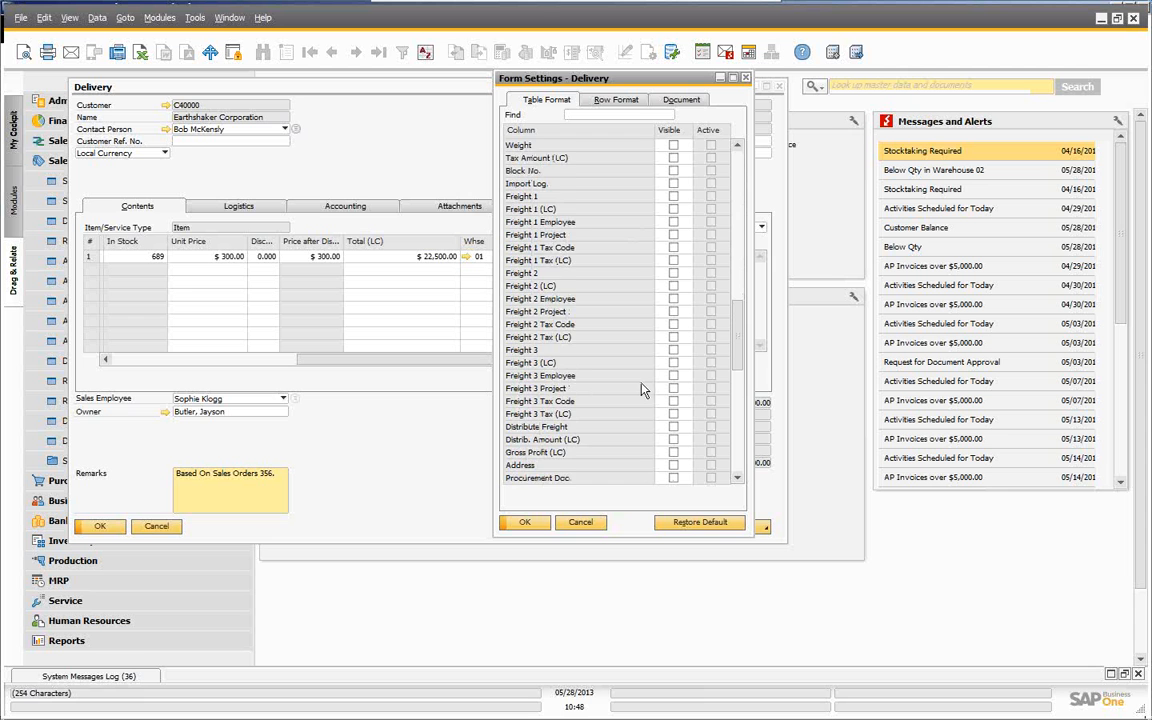
scroll(655, 401, "down", 3)
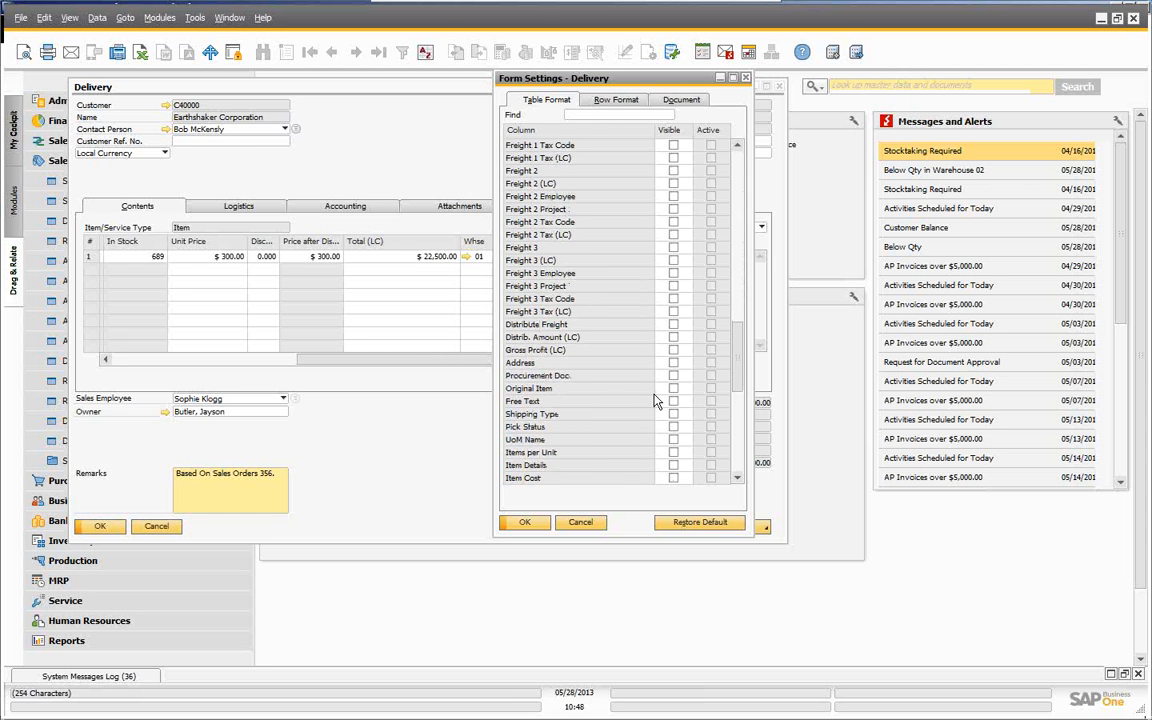
scroll(655, 401, "down", 3)
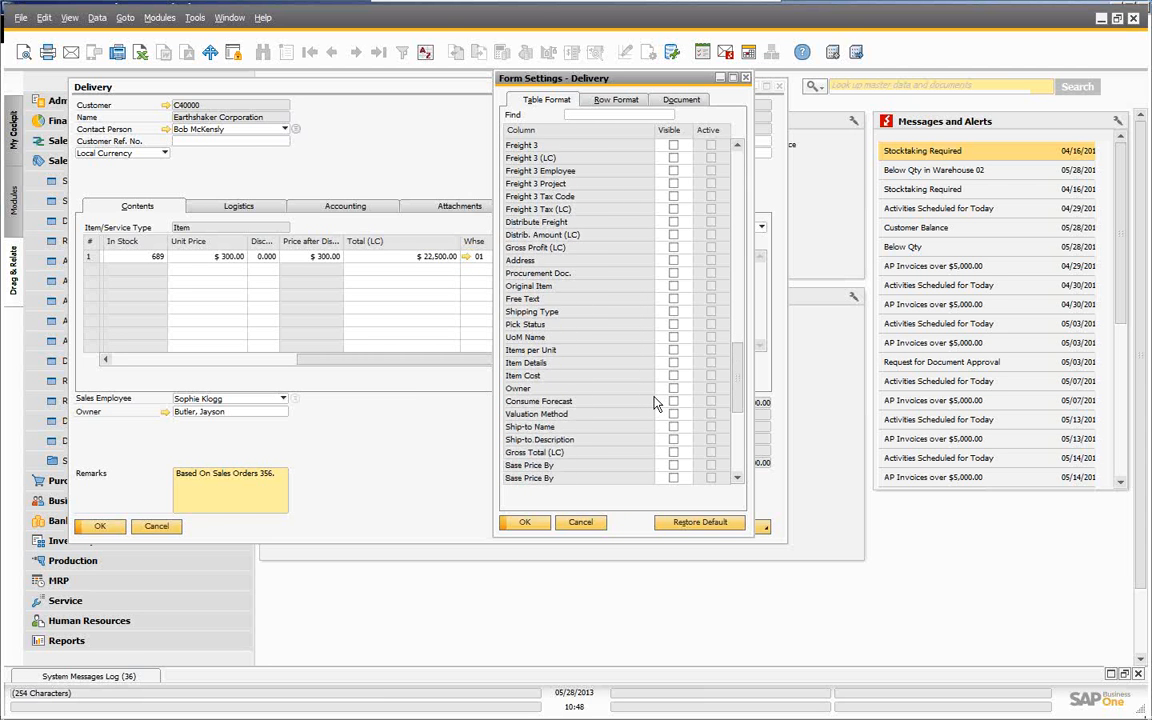
scroll(655, 403, "down", 2)
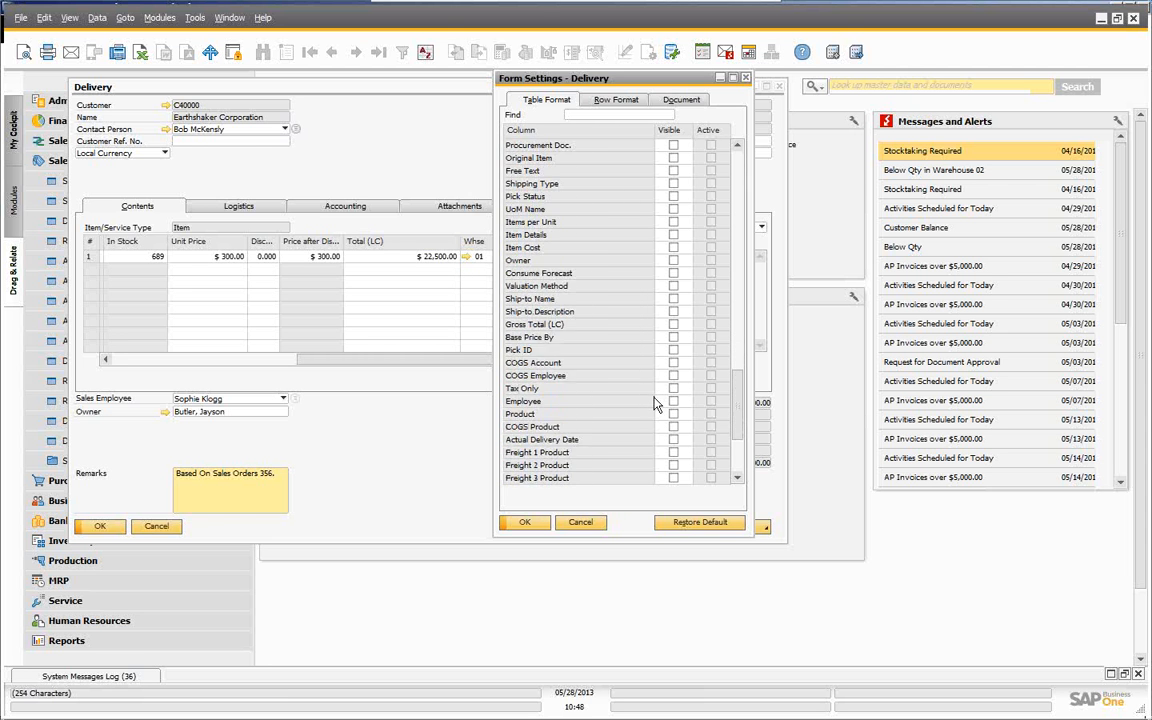
scroll(655, 405, "down", 2)
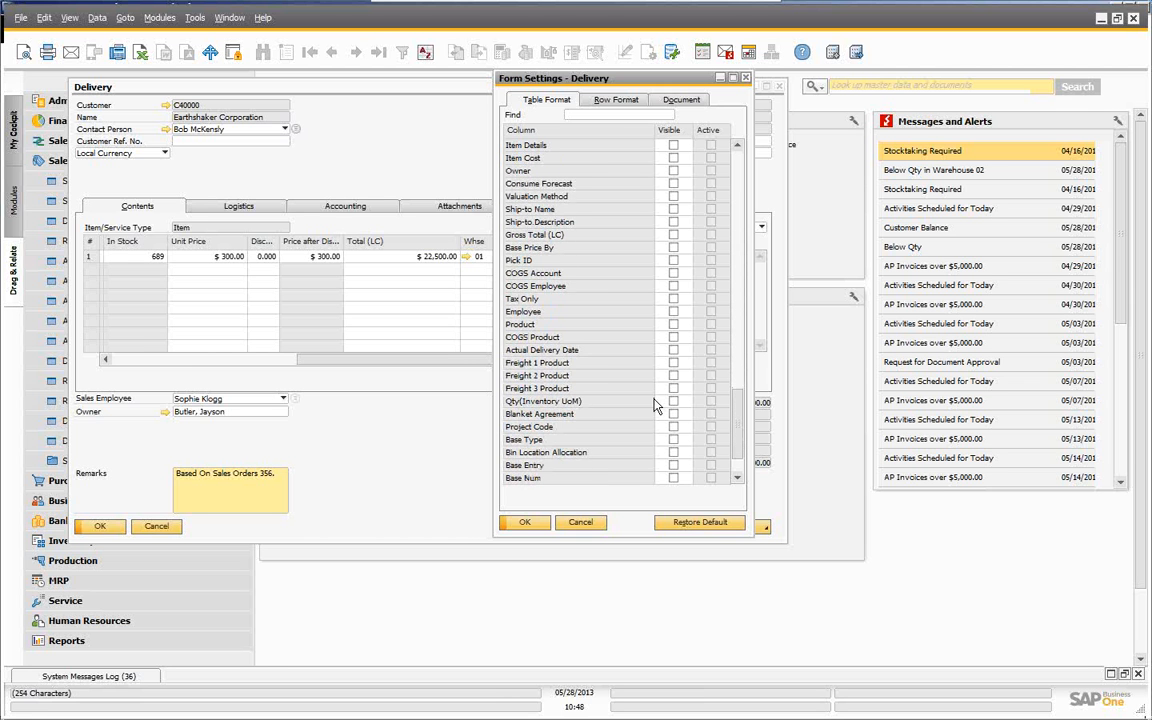
left_click(673, 452)
- Apply the settings, check the line's 50 and 25 unit bin postings, and close delivery 294
left_click(524, 522)
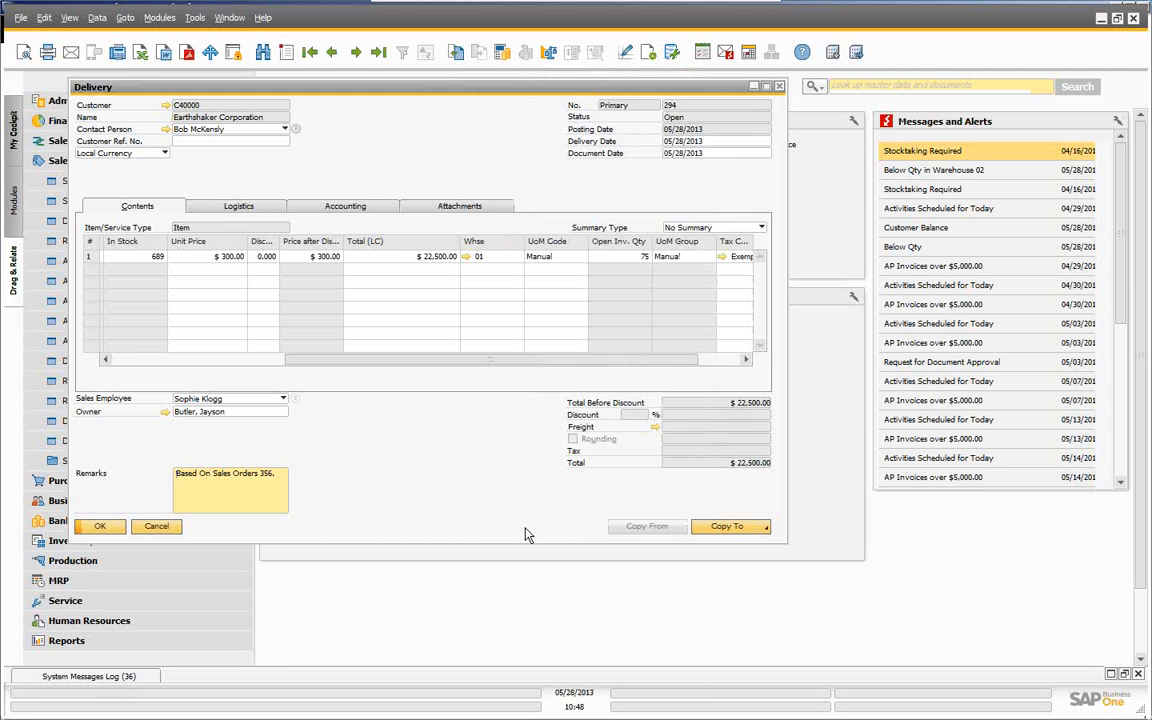
left_click_drag(361, 363, 446, 365)
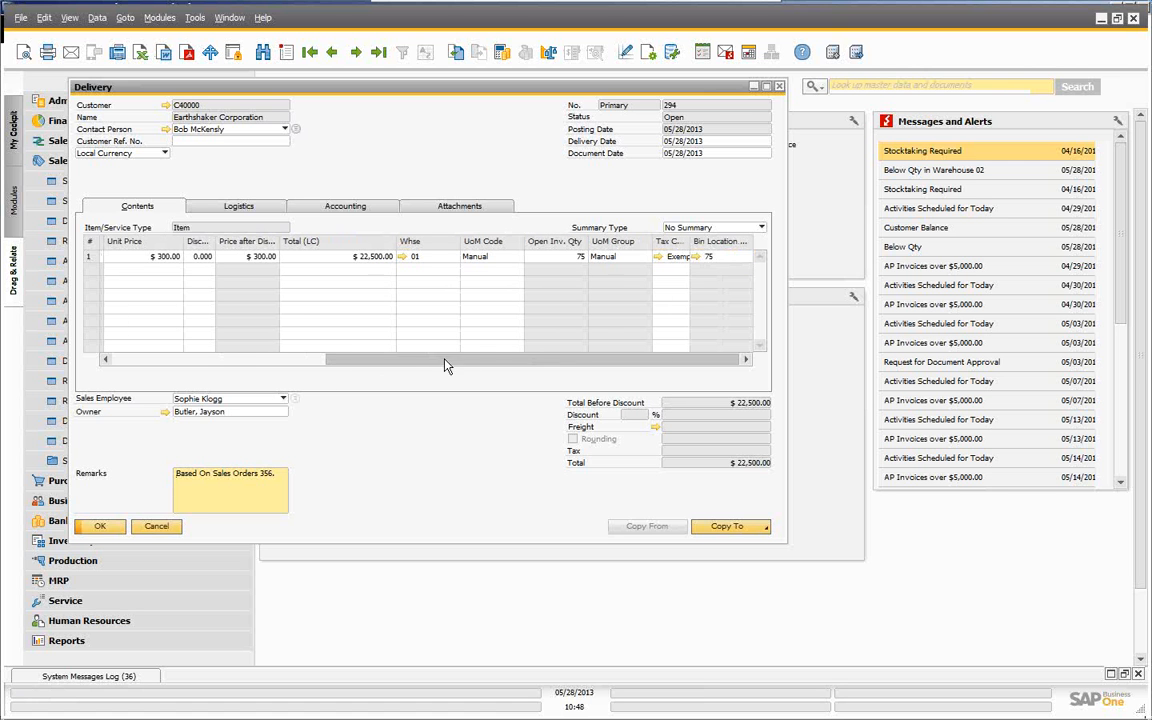
left_click(700, 258)
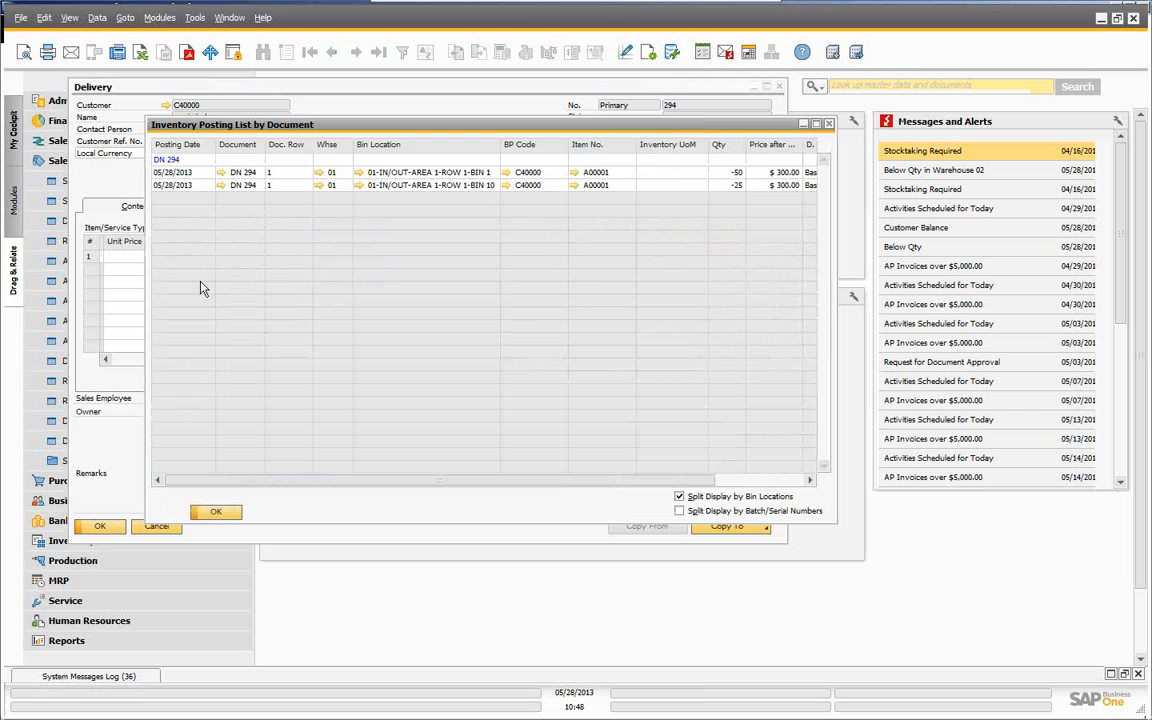
left_click(216, 513)
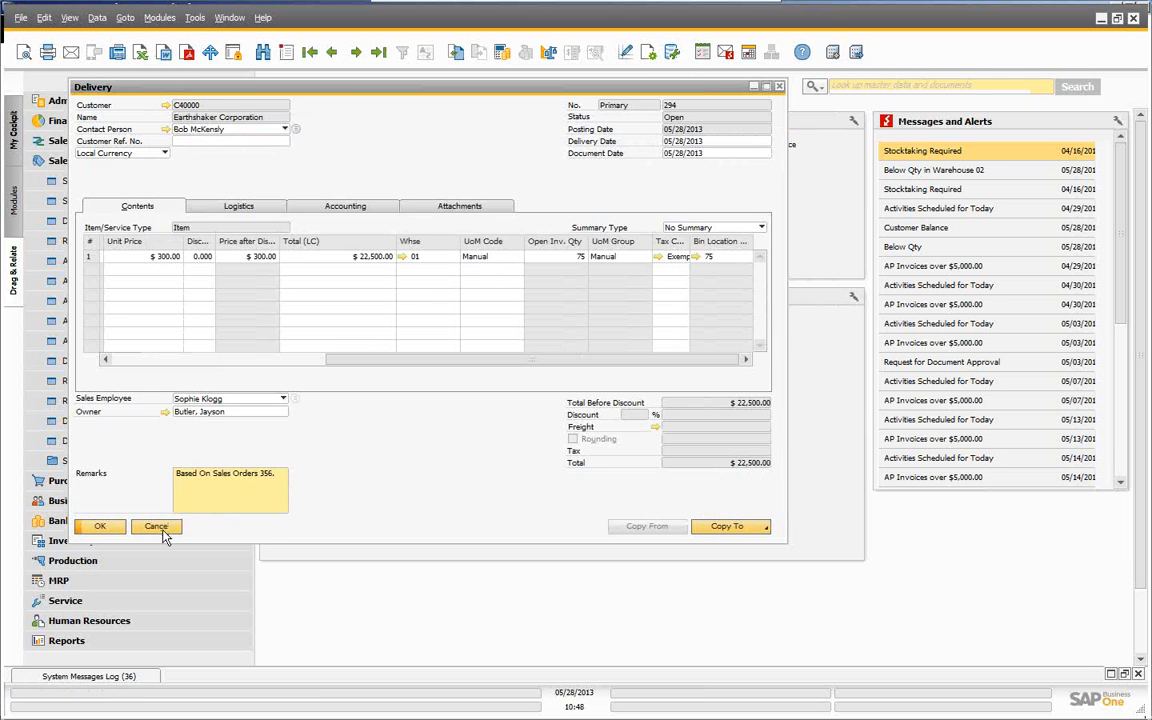
left_click(160, 530)
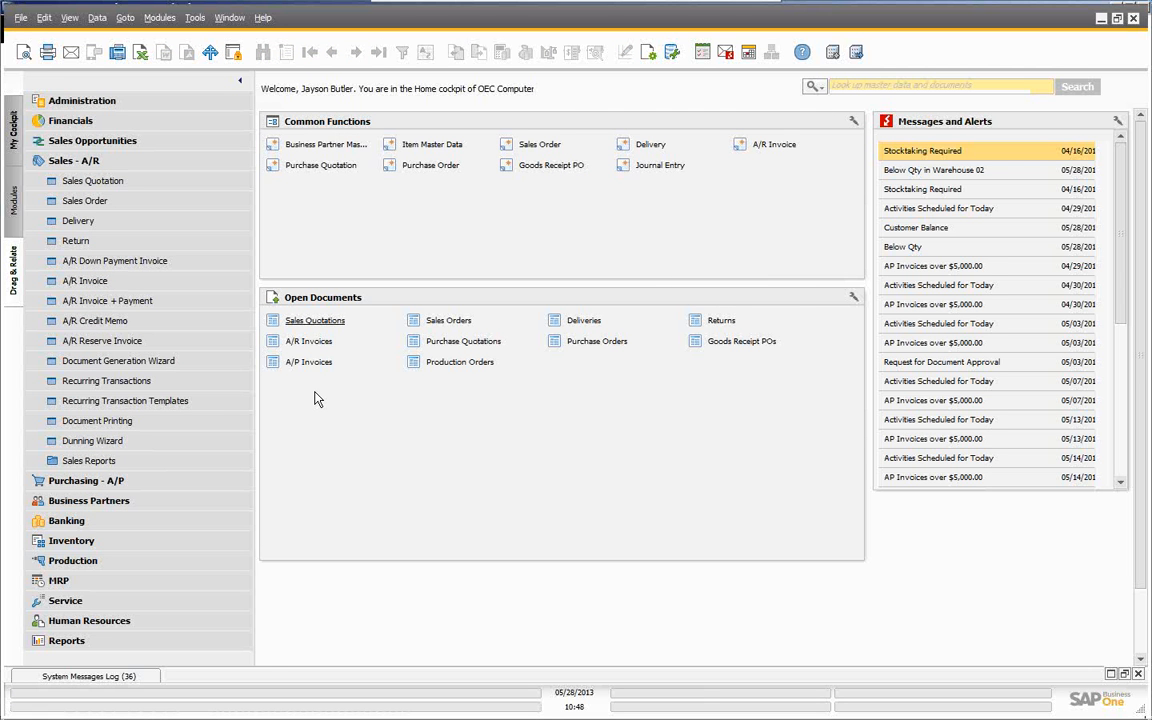
- Collapse the Sales - A/R module in the Modules pane, then expand it again
left_click(82, 161)
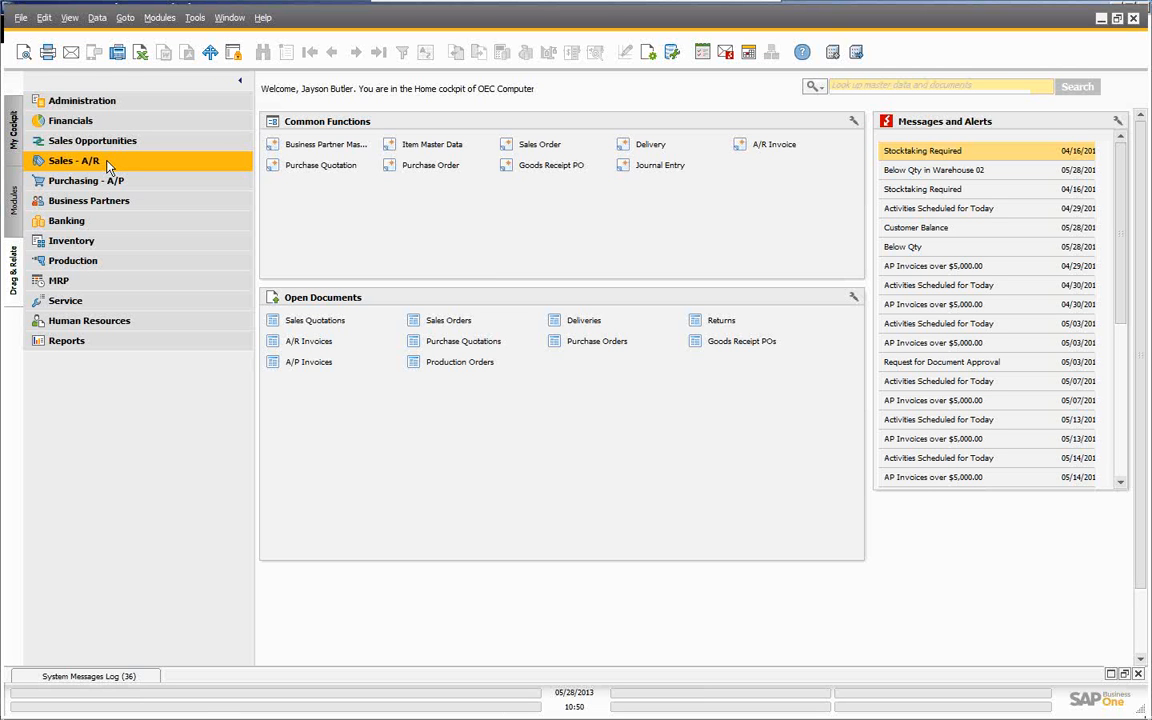
left_click(110, 166)
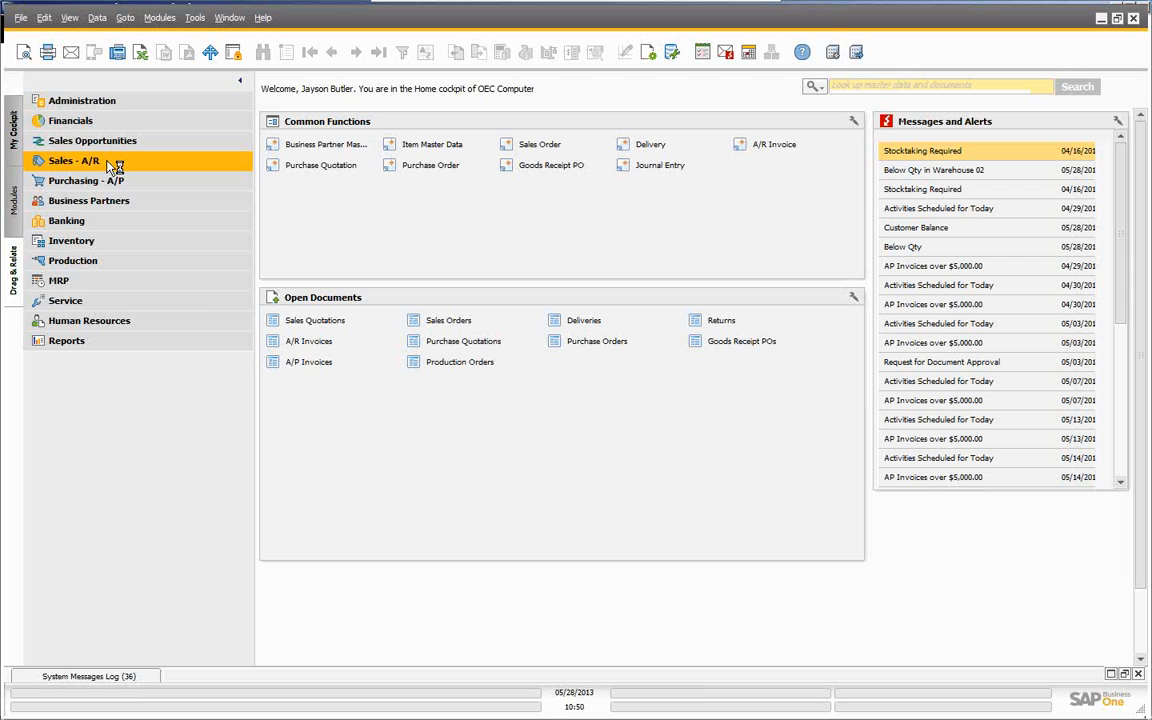